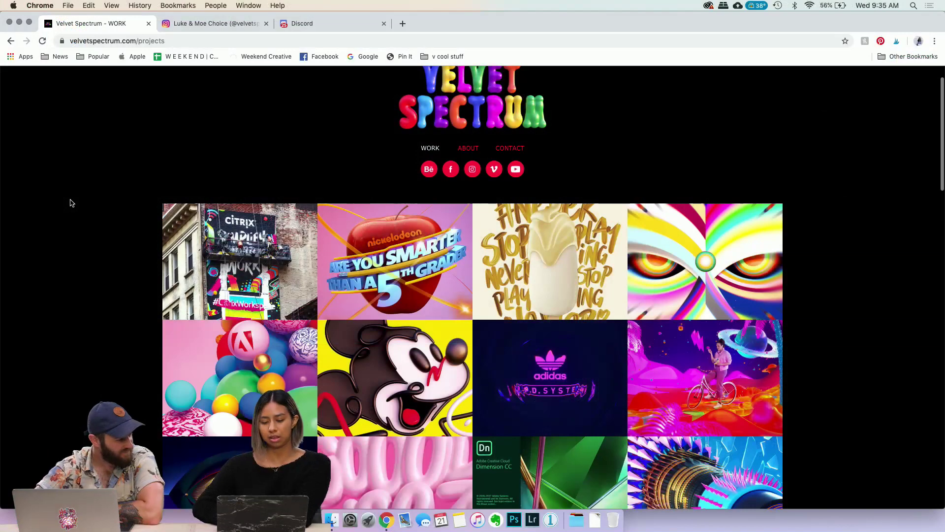
# Browse the Velvet Spectrum work gallery and open the Adobe Max Create booth project with the colourful Adobe spheres
pyautogui.scroll(-3, 71, 203)
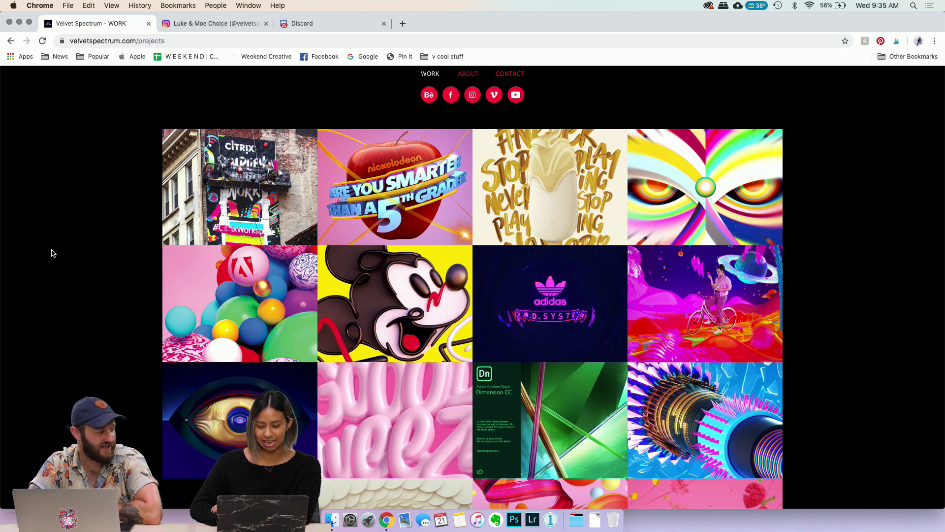
pyautogui.scroll(-4, 52, 252)
pyautogui.scroll(-2, 53, 253)
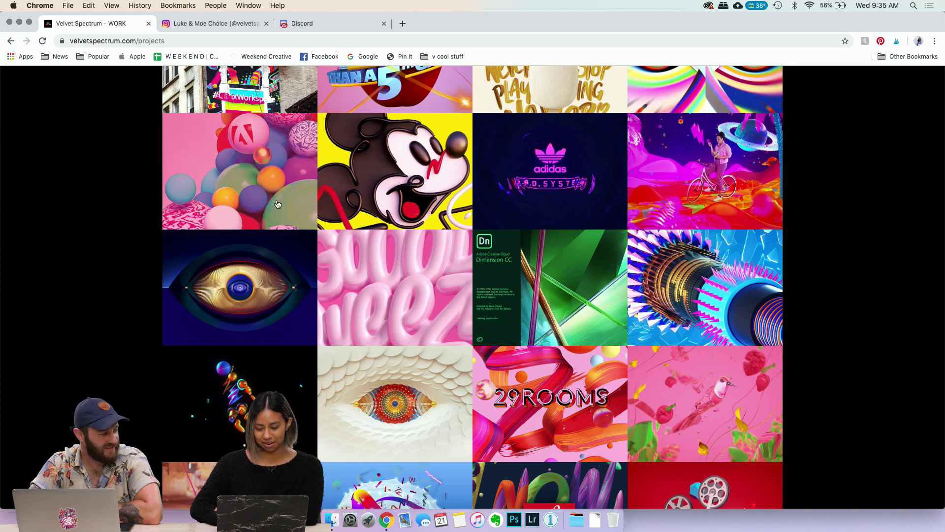
pyautogui.scroll(3, 38, 288)
pyautogui.click(205, 254)
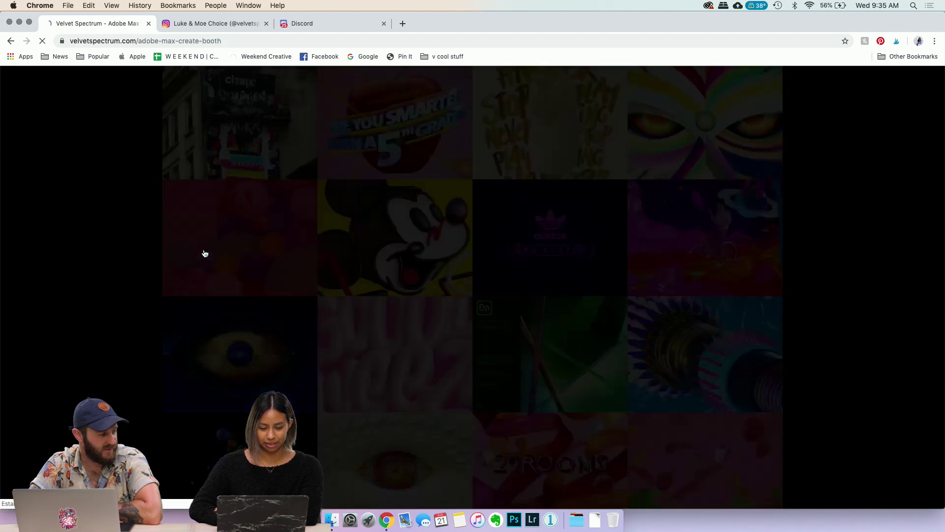
# Examine the Adobe Creative House Calls section, including its introduction, the Smudge Script video preview and the tutorial images
pyautogui.scroll(-2, 182, 281)
pyautogui.scroll(-2, 182, 281)
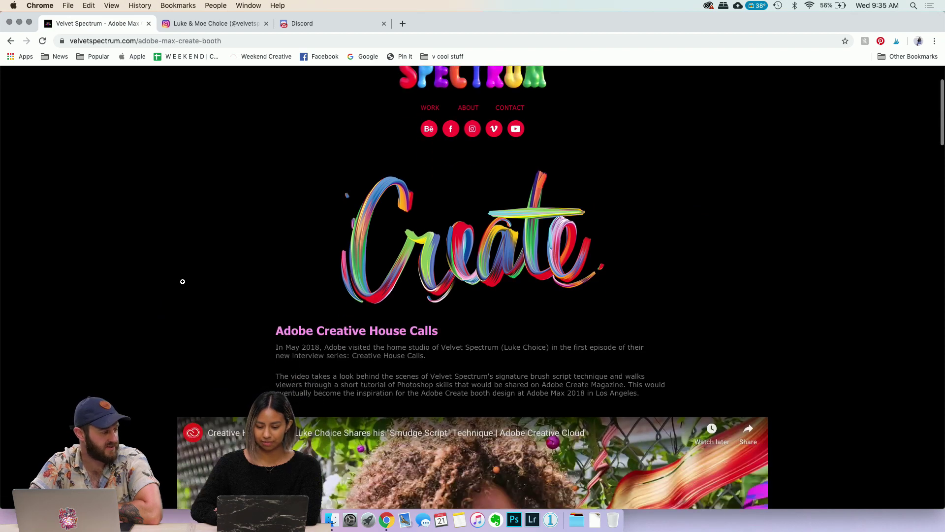
pyautogui.scroll(-2, 182, 281)
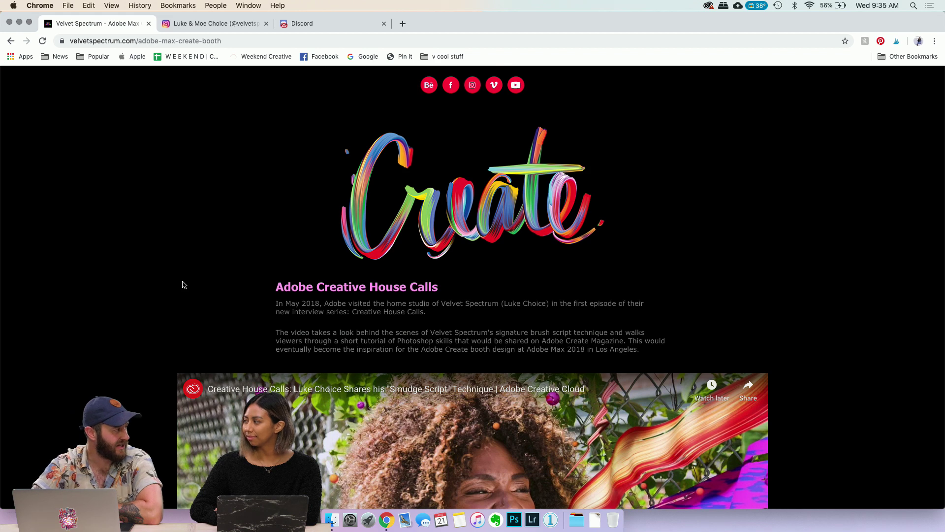
pyautogui.scroll(-2, 183, 285)
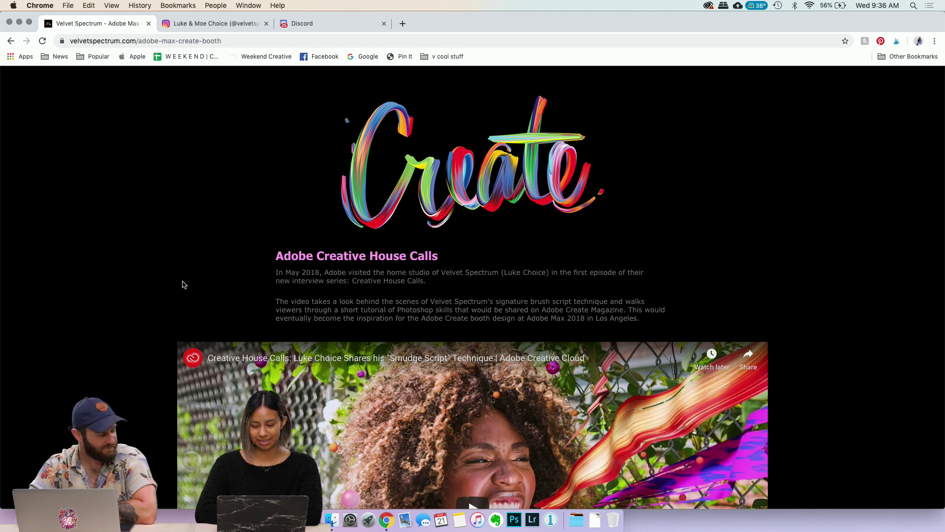
pyautogui.scroll(-4, 183, 284)
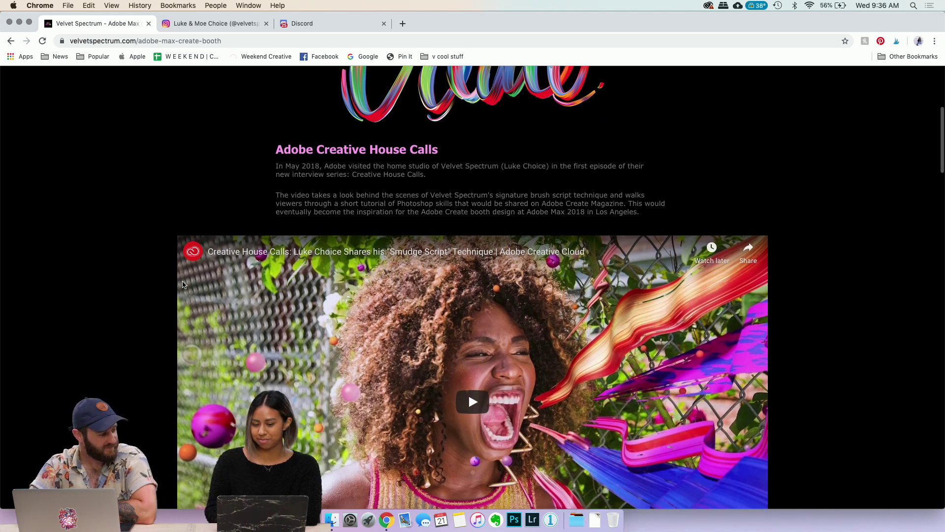
pyautogui.scroll(-4, 184, 284)
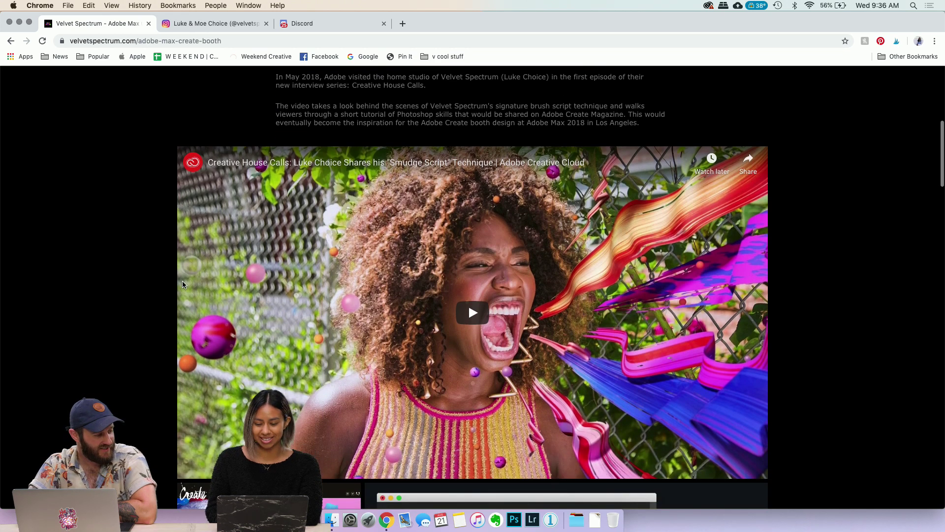
pyautogui.scroll(-4, 182, 285)
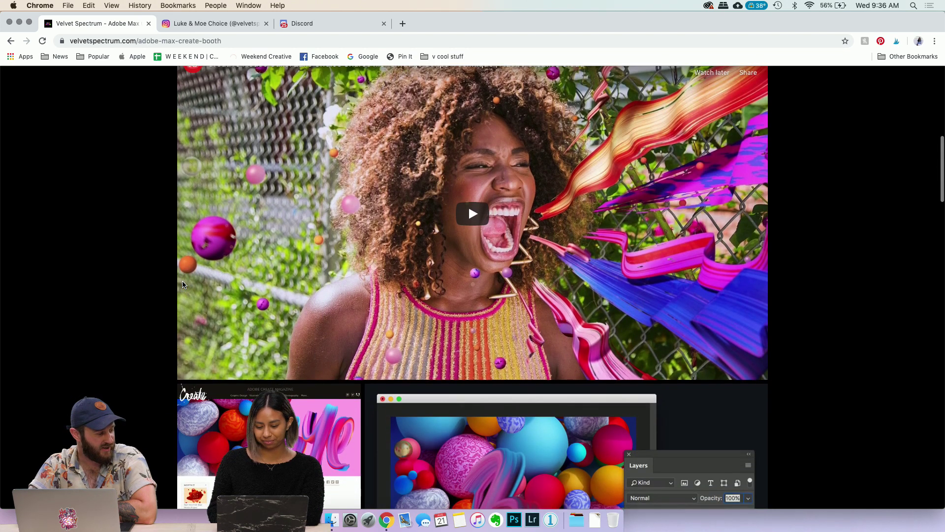
pyautogui.scroll(-1, 182, 285)
pyautogui.scroll(-1, 182, 285)
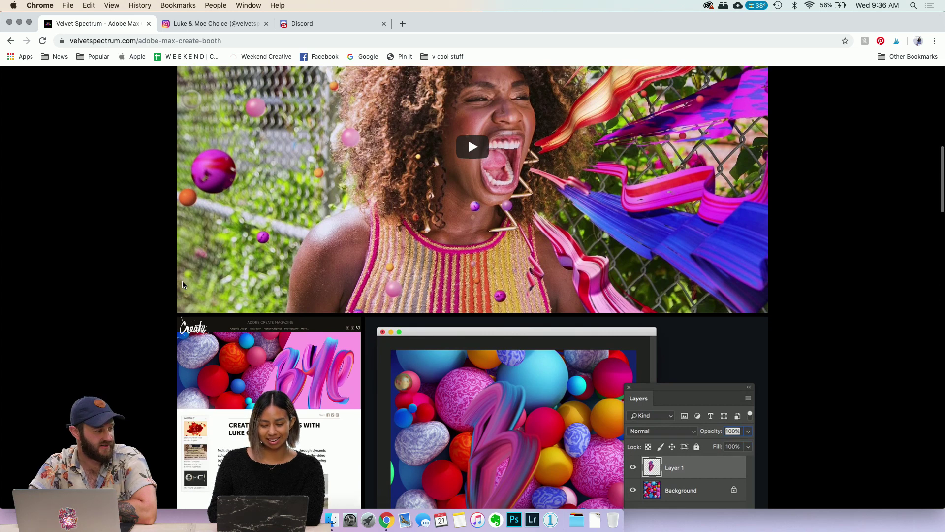
pyautogui.scroll(-5, 182, 284)
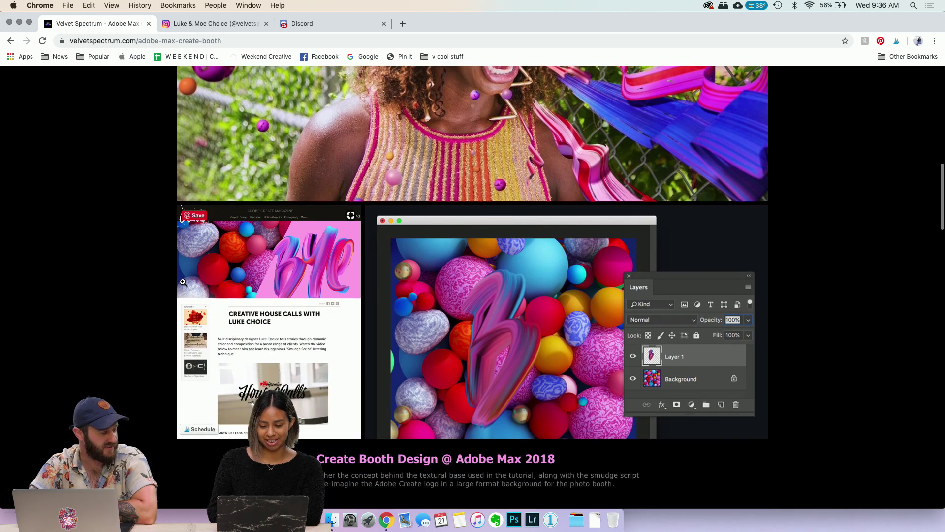
pyautogui.scroll(-2, 183, 282)
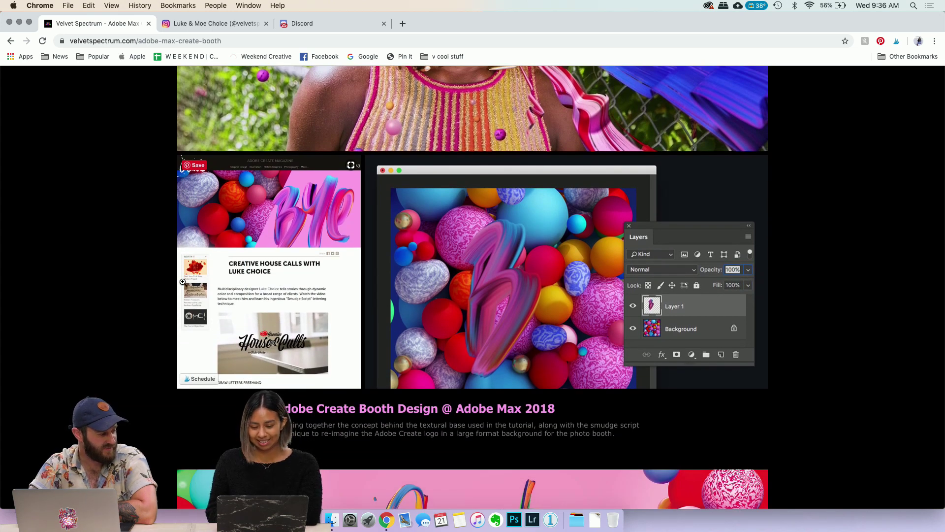
# Review the Adobe Create Booth Design @ Adobe Max 2018 description and the wide pink Create backdrop artwork
pyautogui.scroll(-5, 155, 314)
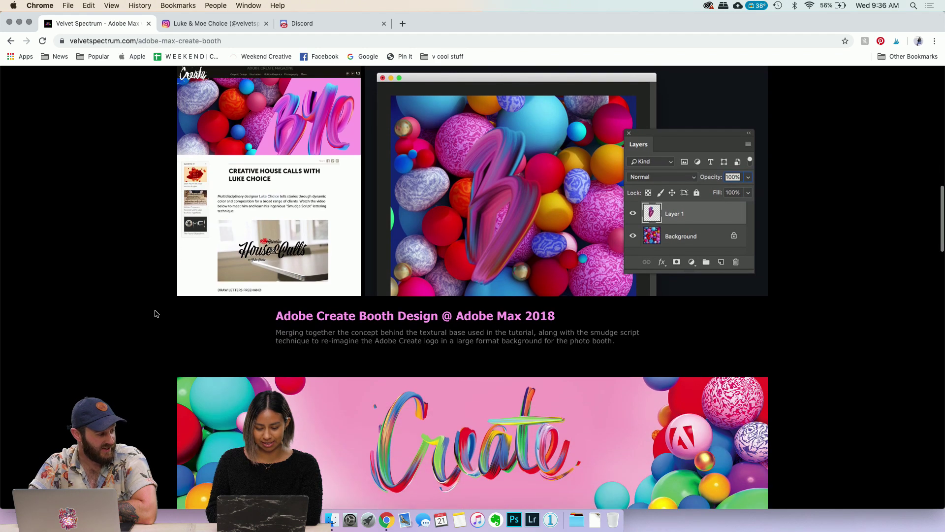
pyautogui.scroll(-3, 155, 314)
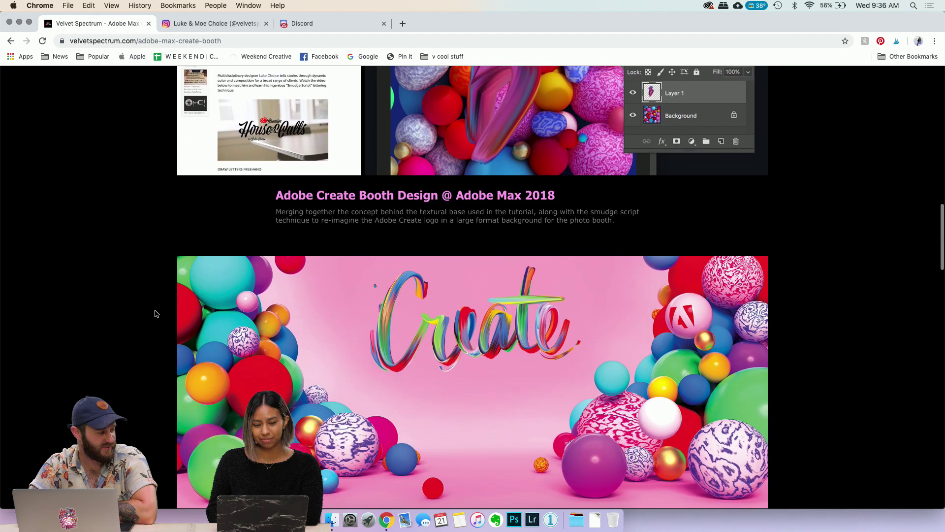
pyautogui.scroll(-2, 156, 313)
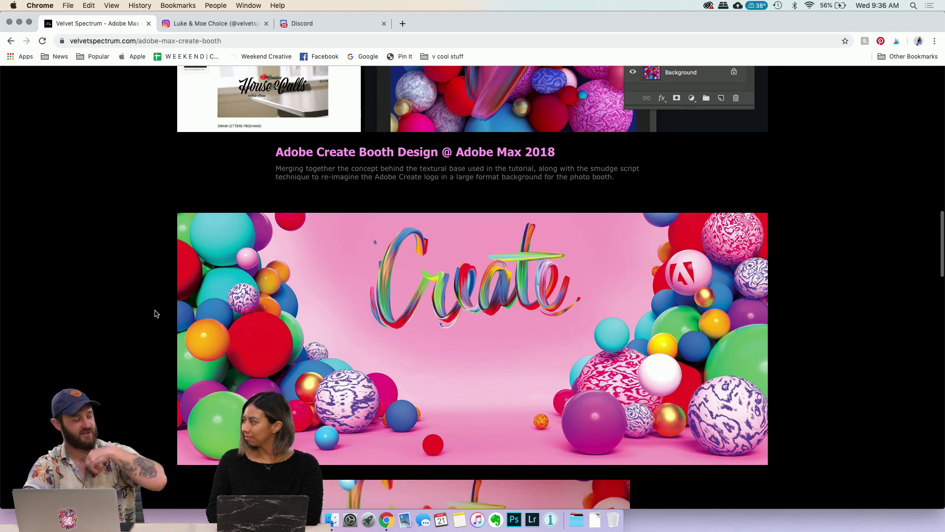
pyautogui.scroll(-4, 156, 313)
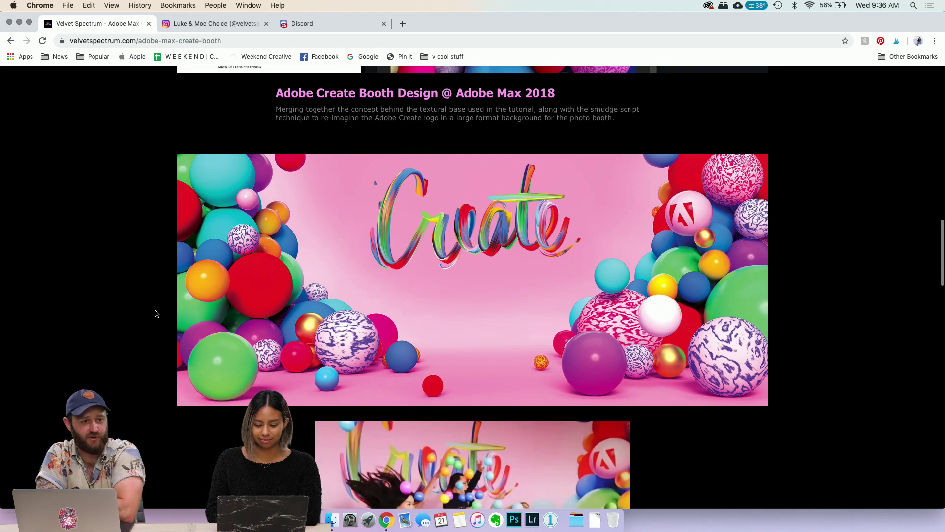
pyautogui.scroll(-3, 156, 314)
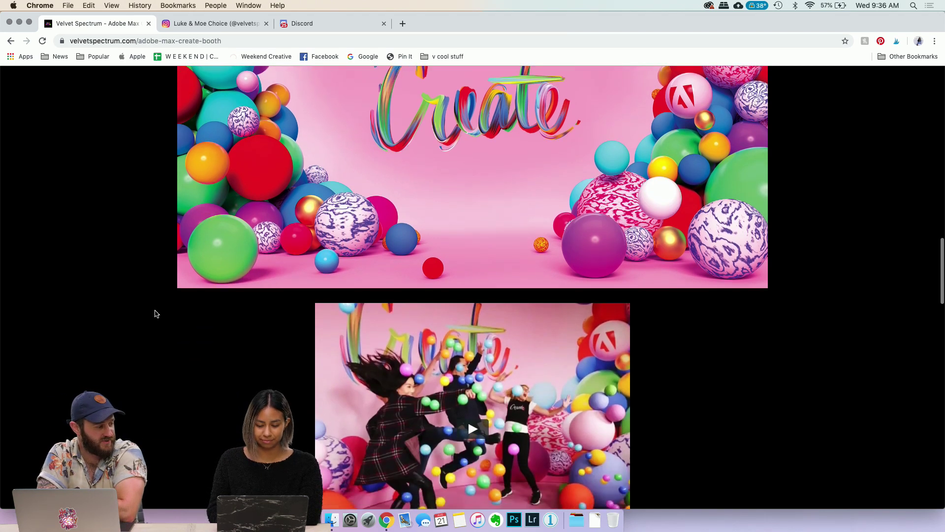
# Examine the photo booth video preview, the booth layout mockup, the bullet-time camera description and the jumping-man photo
pyautogui.scroll(-4, 156, 314)
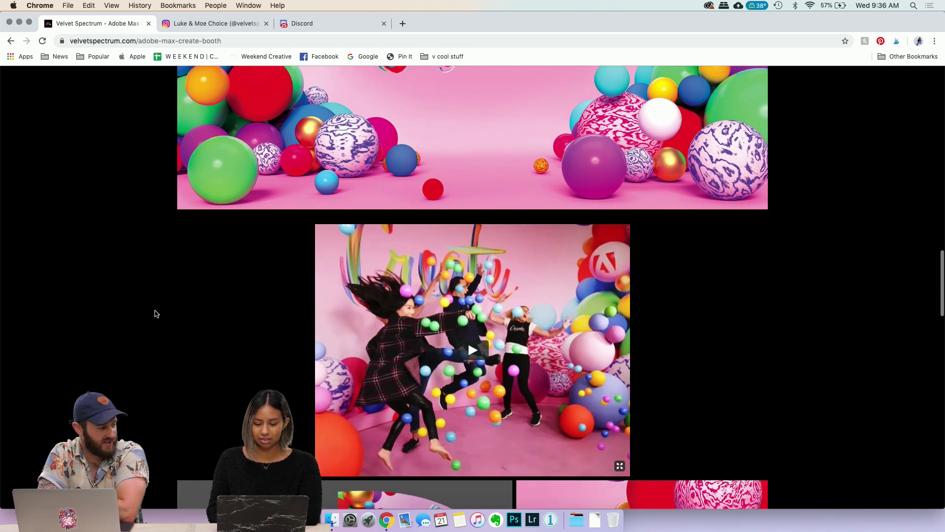
pyautogui.scroll(-3, 155, 313)
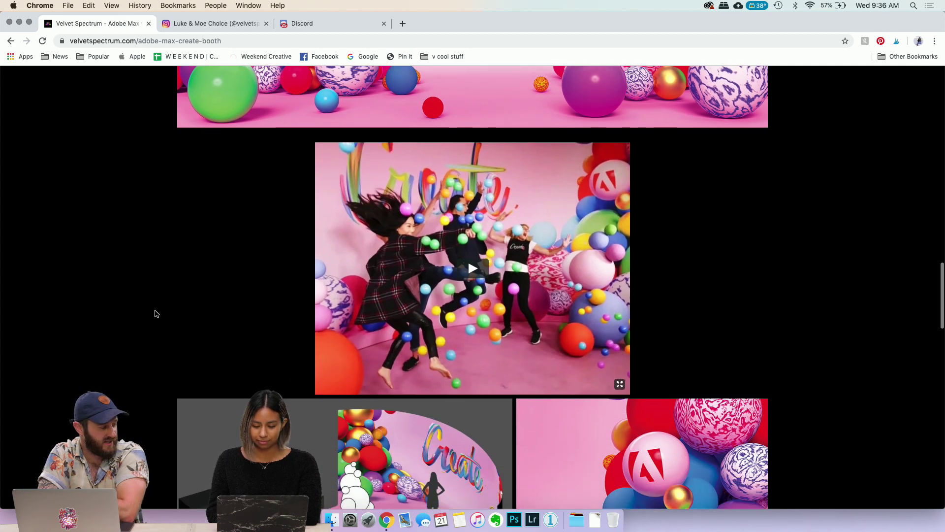
pyautogui.scroll(-4, 156, 314)
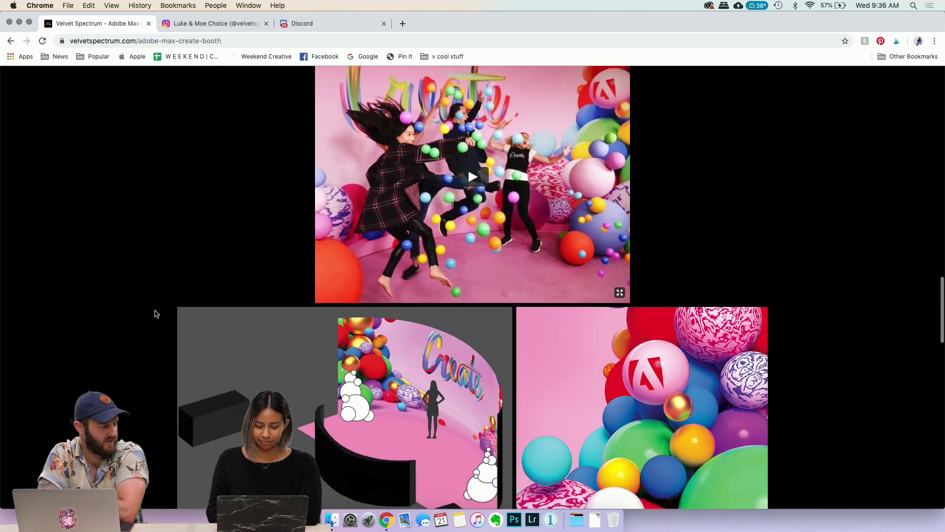
pyautogui.scroll(-4, 156, 313)
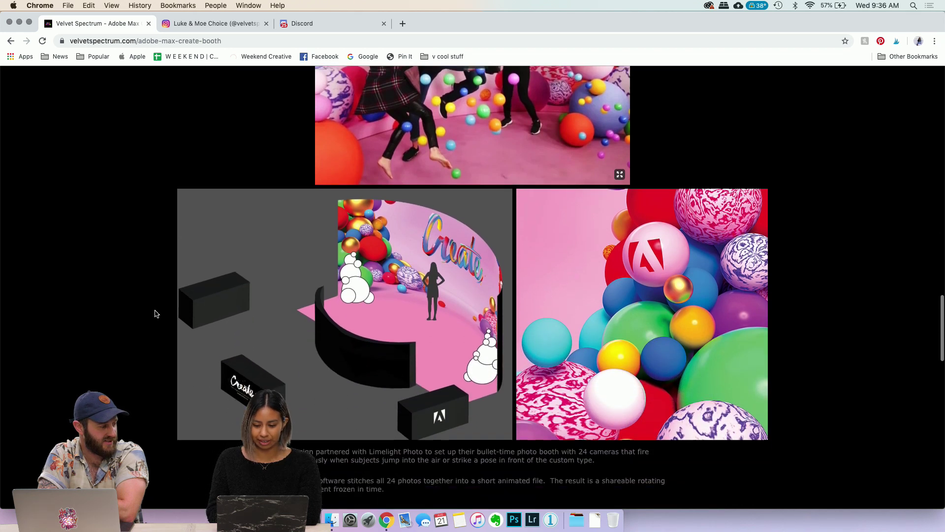
pyautogui.scroll(-5, 156, 314)
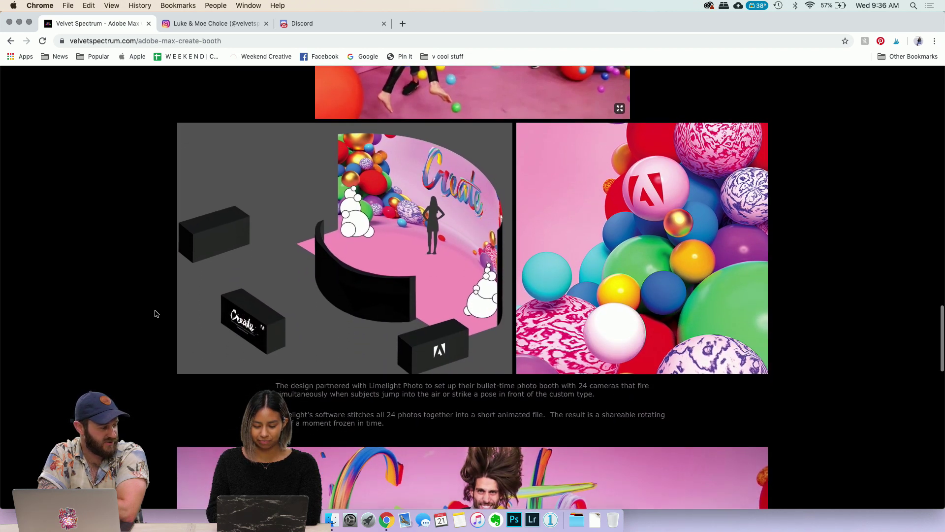
pyautogui.scroll(-4, 156, 314)
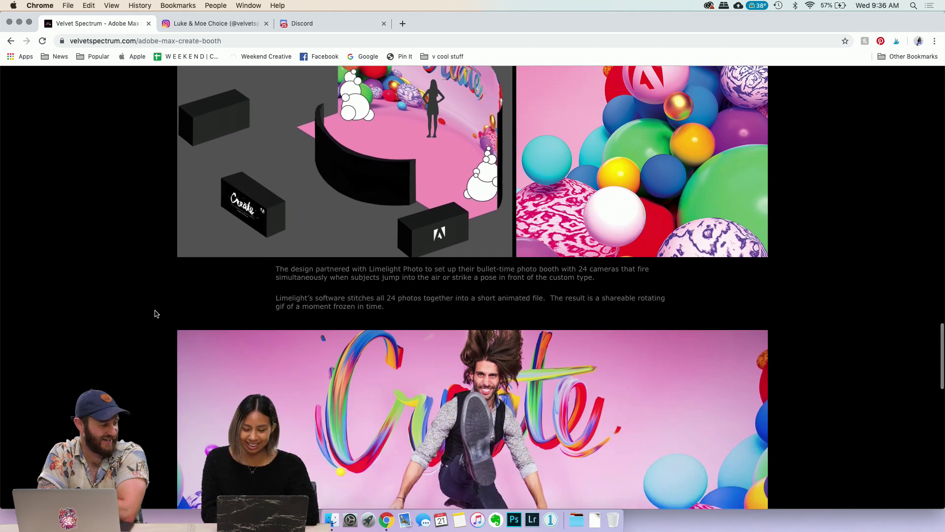
pyautogui.scroll(-3, 156, 313)
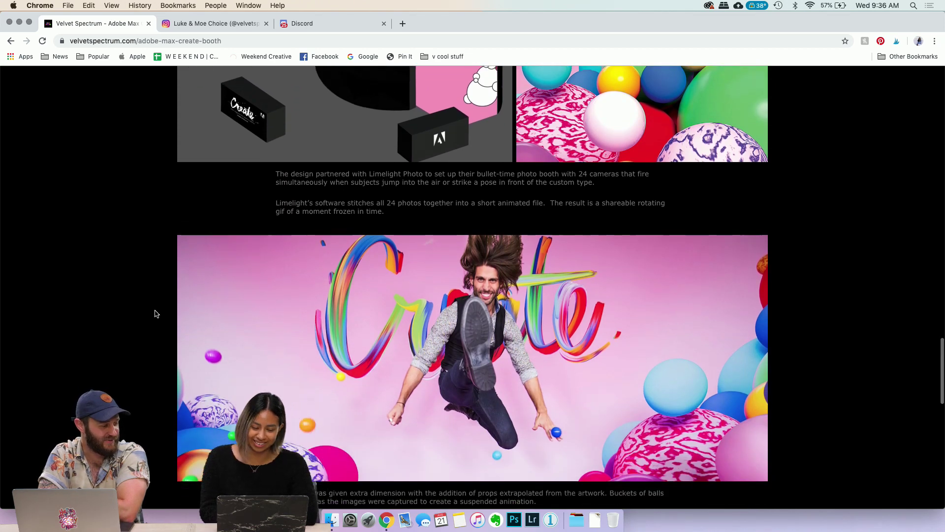
pyautogui.scroll(-2, 156, 313)
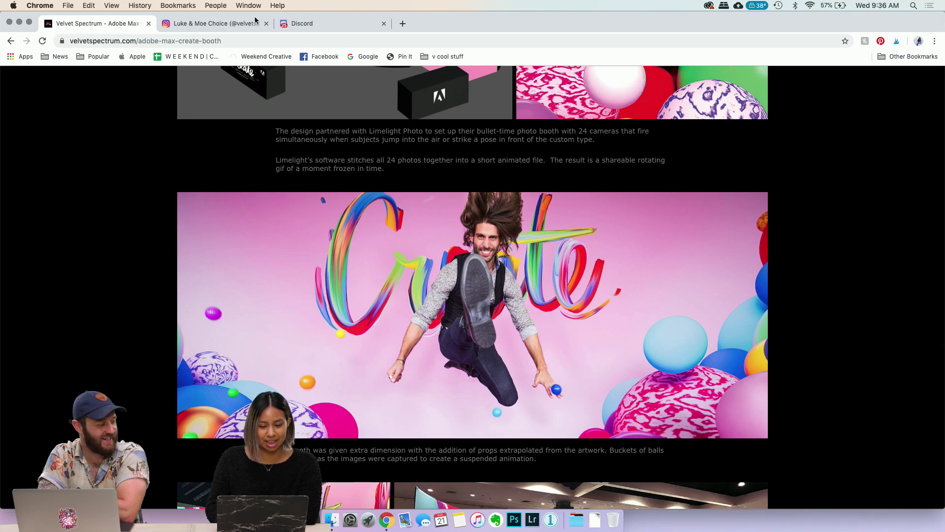
# Switch to the velvetspectrum Instagram profile and return to its header with the bio and story highlights
pyautogui.click(219, 28)
pyautogui.scroll(8, 339, 229)
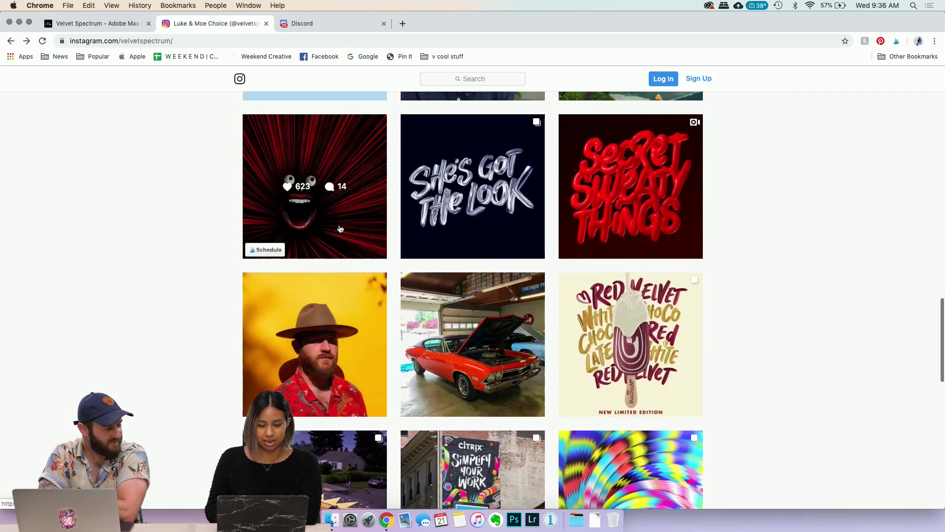
pyautogui.scroll(10, 340, 229)
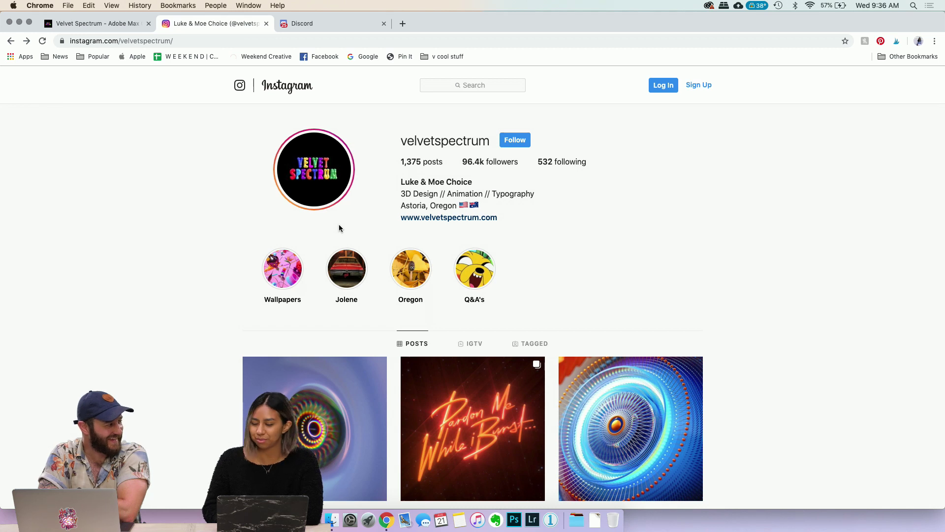
# Look through the most recent 3D, typography and illustration posts on the velvetspectrum Instagram profile
pyautogui.scroll(-2, 338, 228)
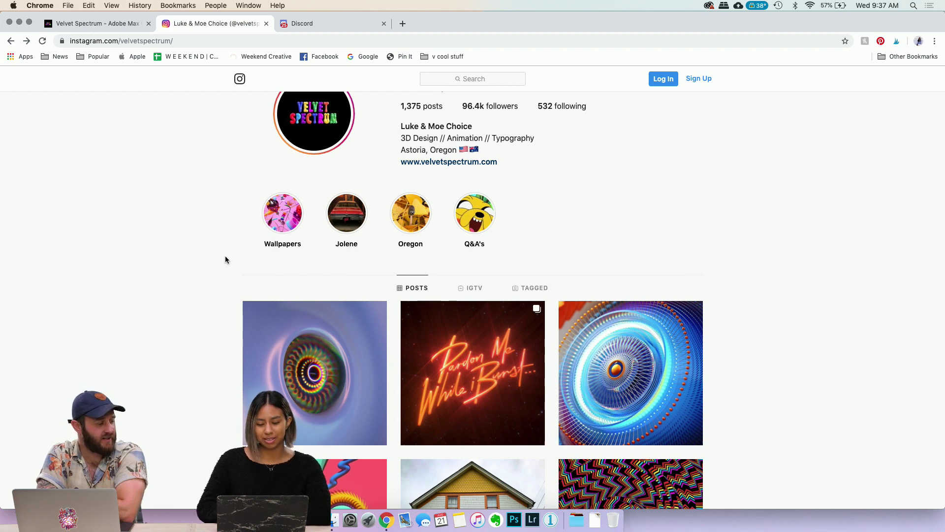
pyautogui.scroll(-4, 238, 283)
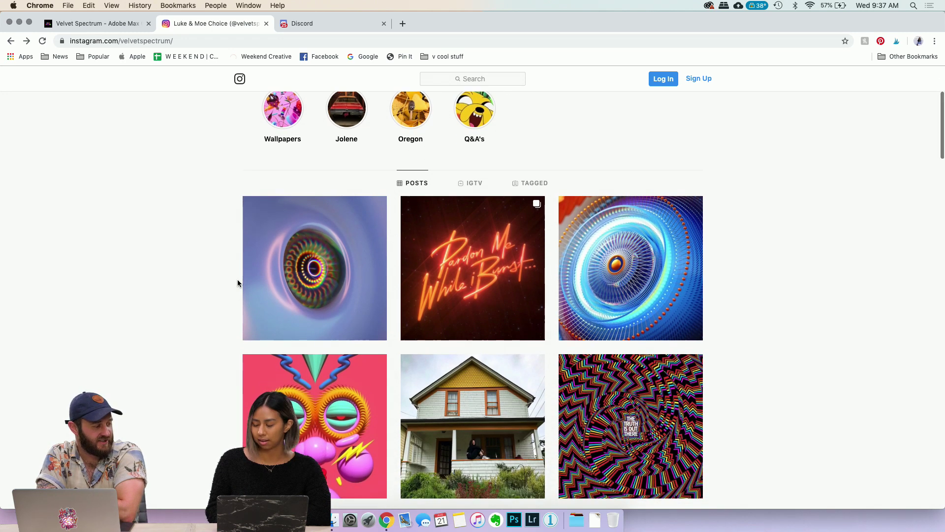
pyautogui.scroll(-2, 238, 283)
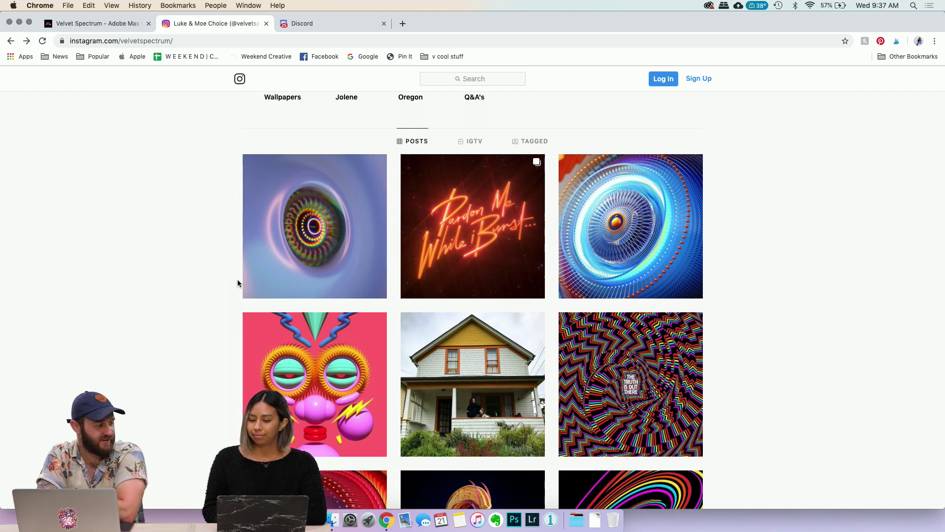
pyautogui.scroll(-2, 237, 283)
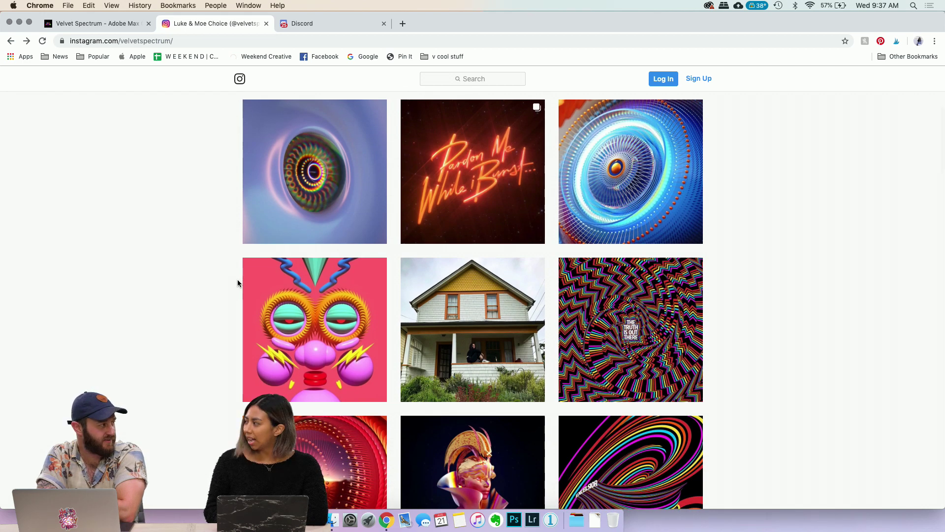
pyautogui.scroll(-3, 237, 283)
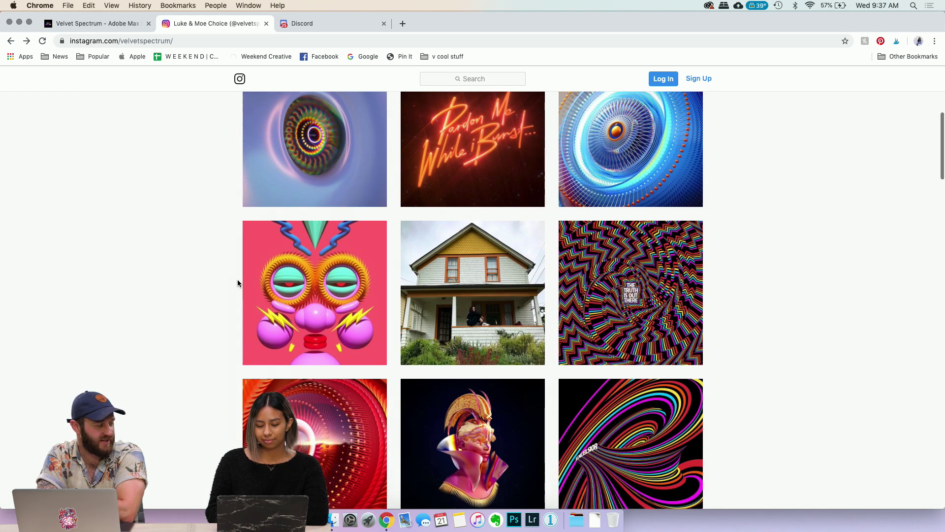
pyautogui.scroll(-4, 237, 283)
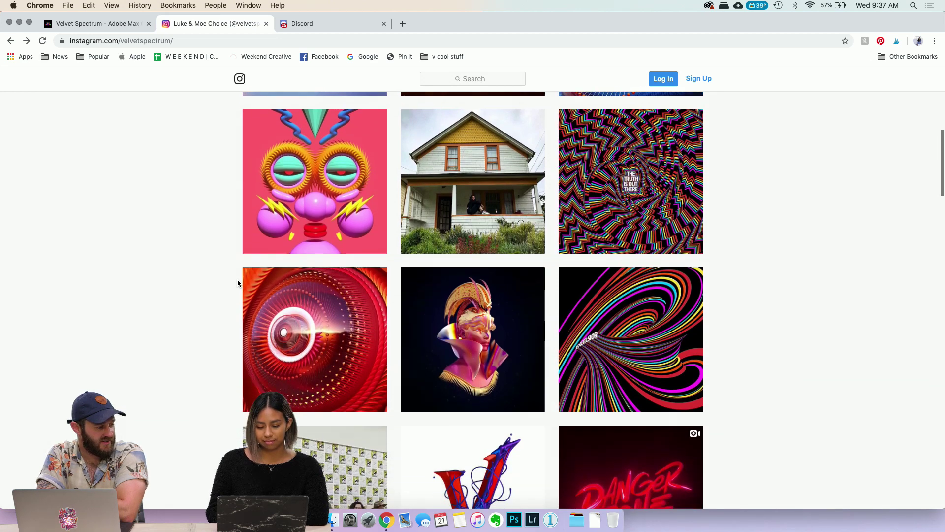
pyautogui.scroll(-1, 238, 283)
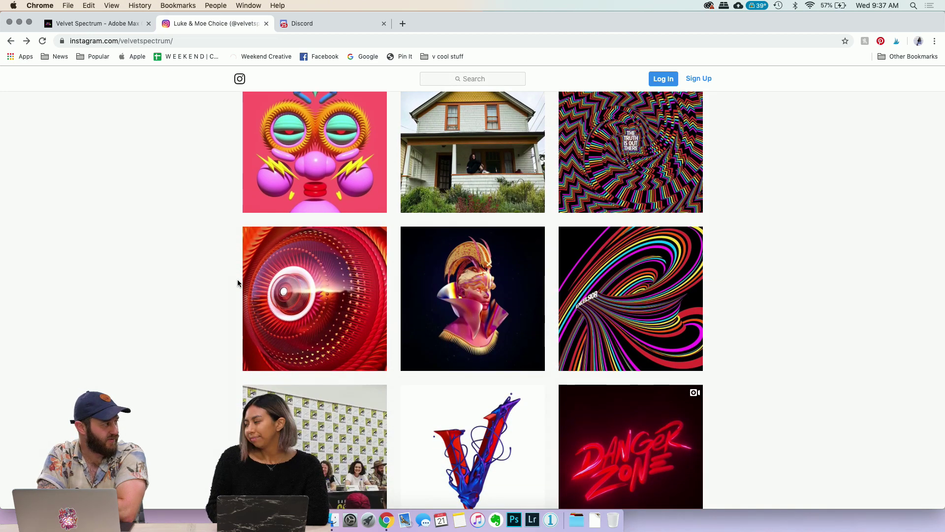
pyautogui.scroll(-1, 238, 283)
pyautogui.scroll(-1, 237, 283)
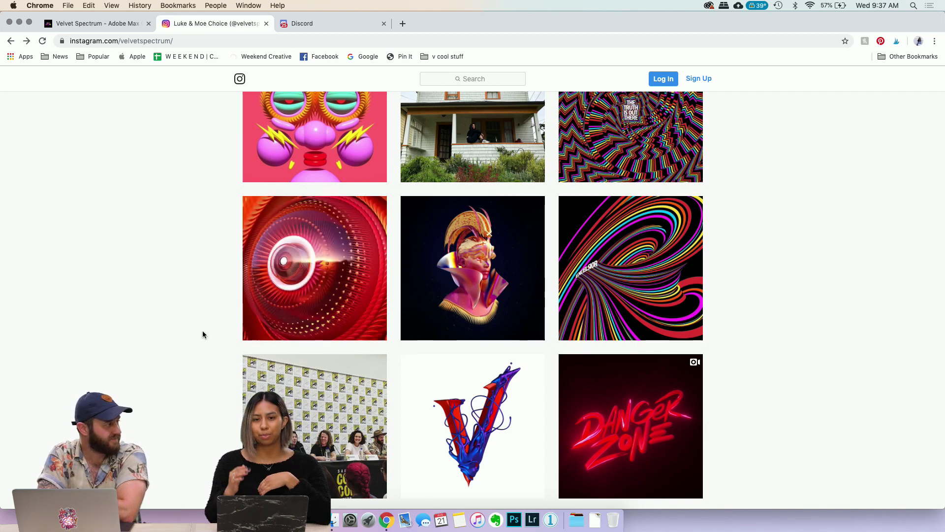
# Look through the older velvetspectrum posts around the Comic-Con panel photo, the letter V artwork and the Danger Zone lettering
pyautogui.scroll(-3, 203, 332)
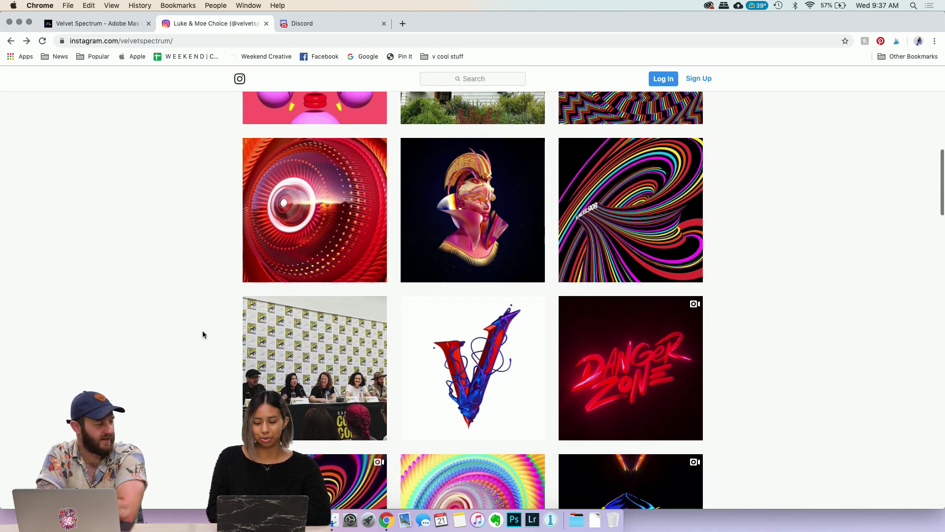
pyautogui.scroll(-3, 203, 331)
pyautogui.scroll(-5, 202, 334)
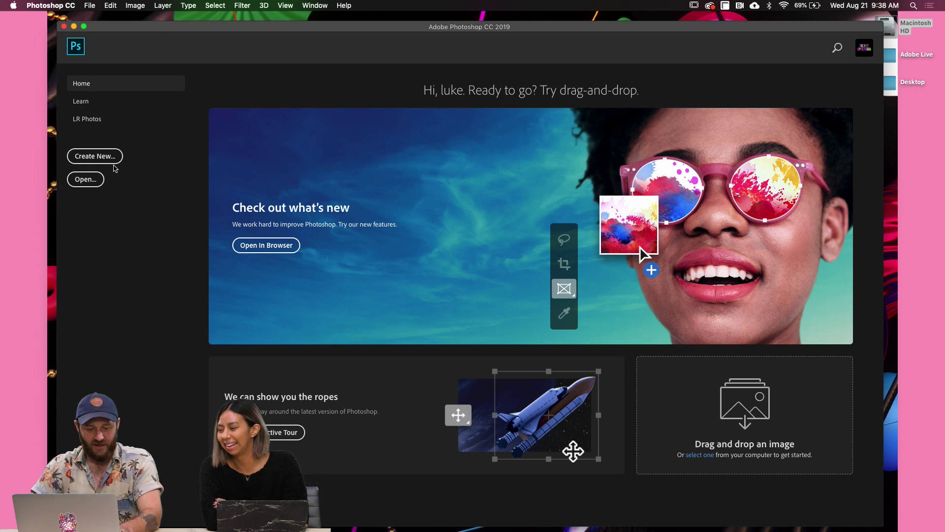
# Switch to Photoshop and create a new print document from the Tabloid preset, 11 x 17 in at 300 ppi
pyautogui.click(111, 159)
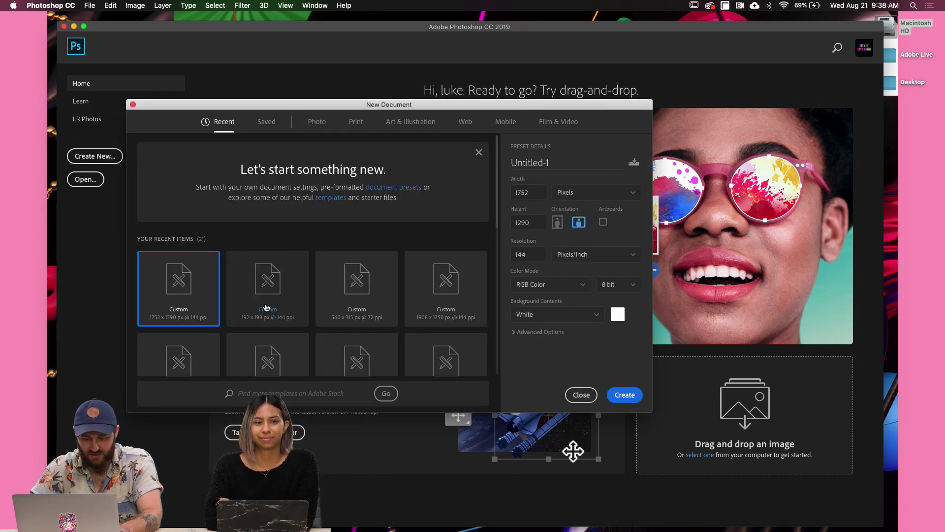
pyautogui.scroll(-2, 339, 283)
pyautogui.scroll(2, 339, 275)
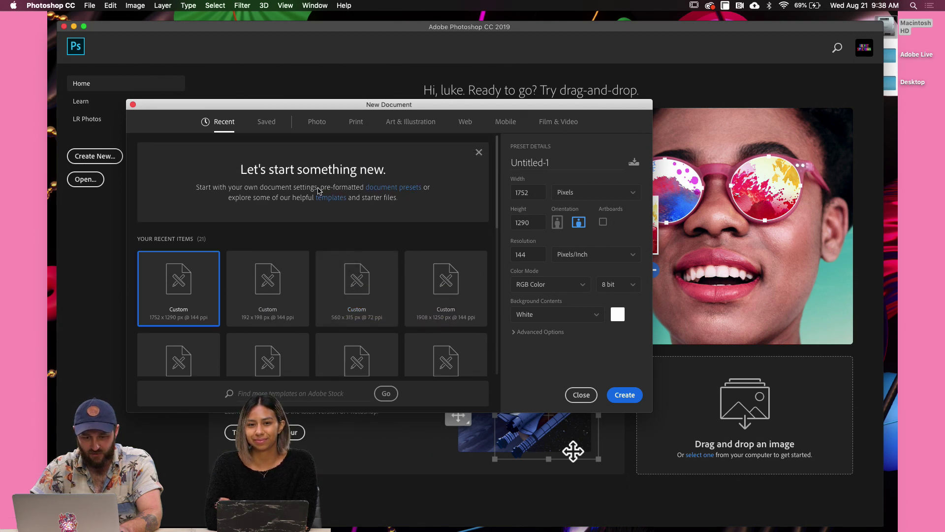
pyautogui.click(357, 122)
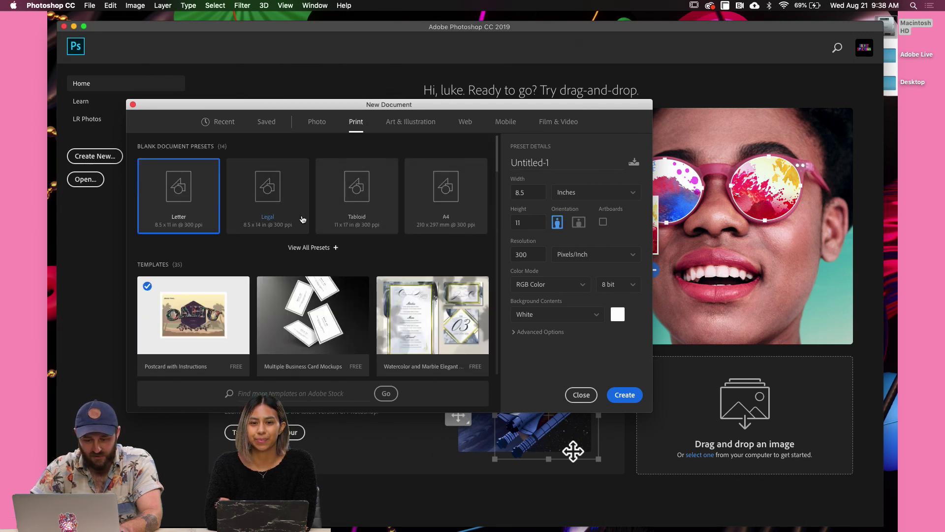
pyautogui.click(377, 199)
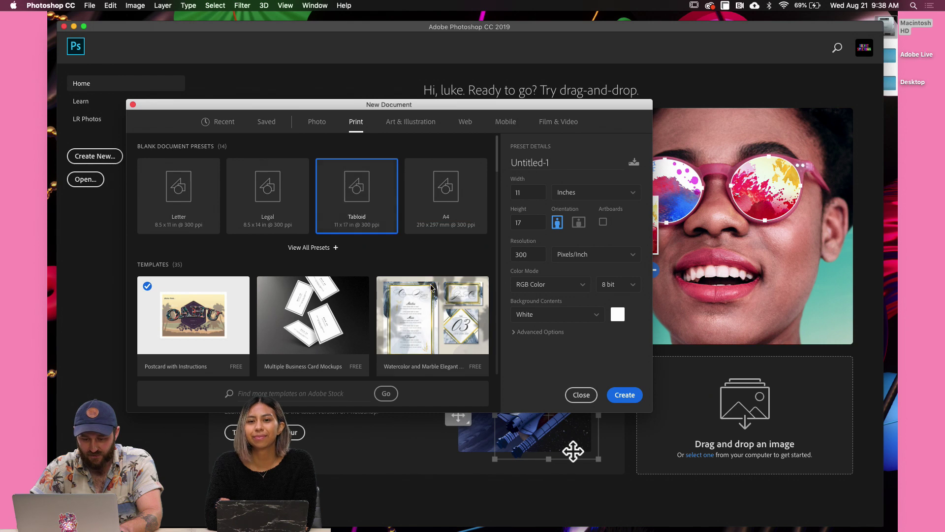
pyautogui.click(623, 395)
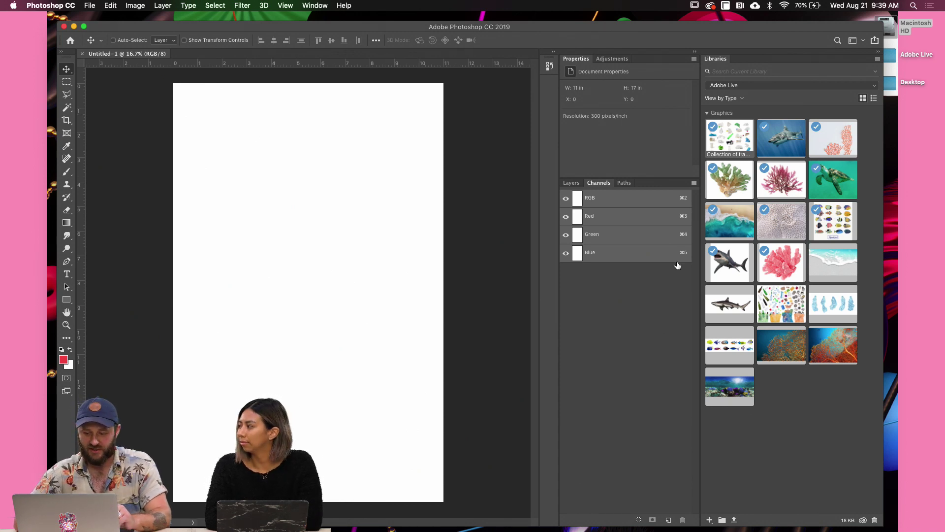
# Open the Great White Shark stock image from the Adobe Live library in its own window and copy it onto the blank canvas
pyautogui.moveTo(718, 268)
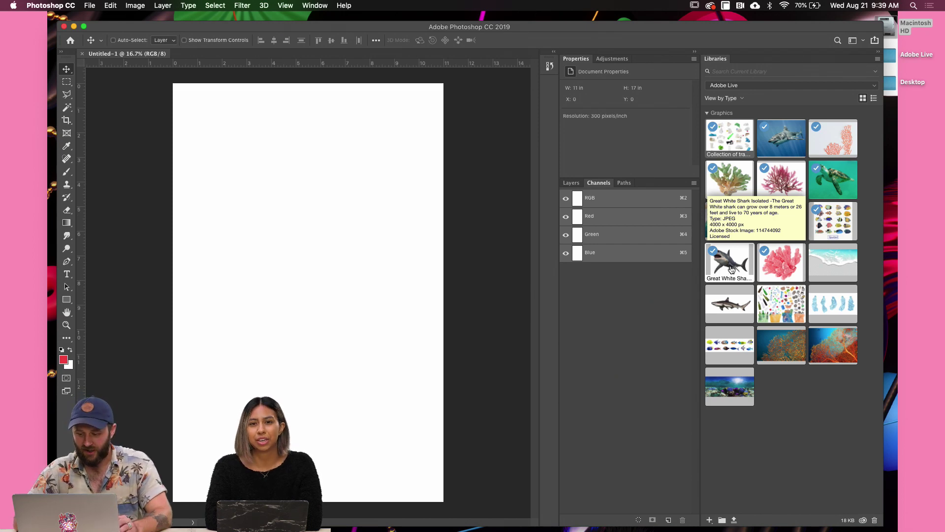
pyautogui.doubleClick(732, 269)
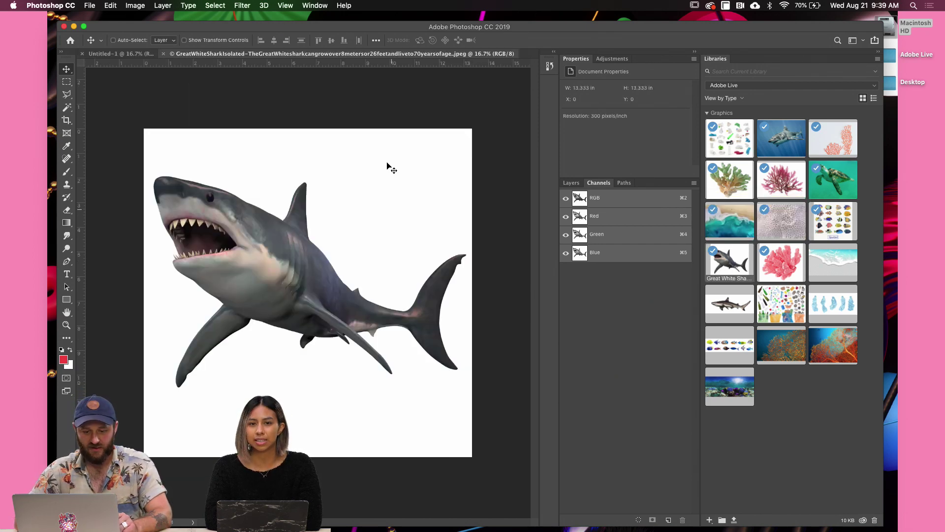
pyautogui.moveTo(330, 54); pyautogui.dragTo(396, 94)
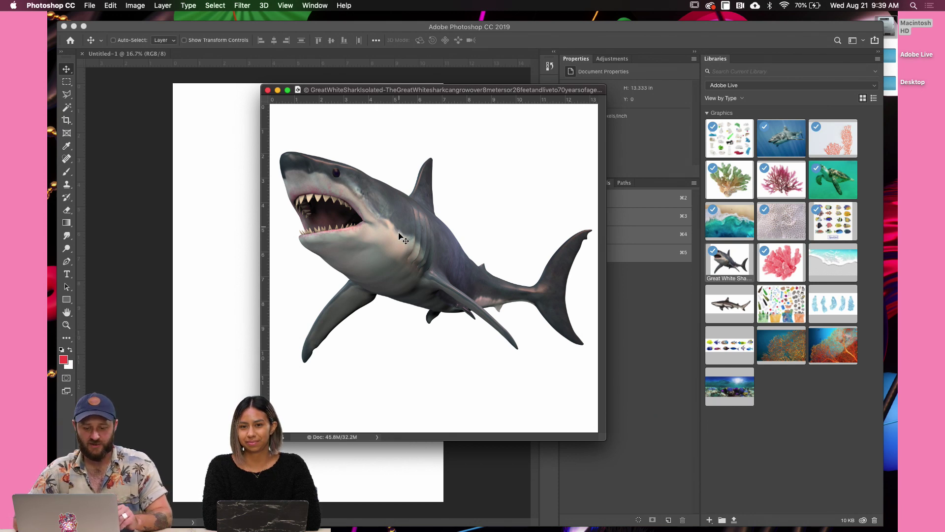
pyautogui.moveTo(397, 256); pyautogui.dragTo(244, 254)
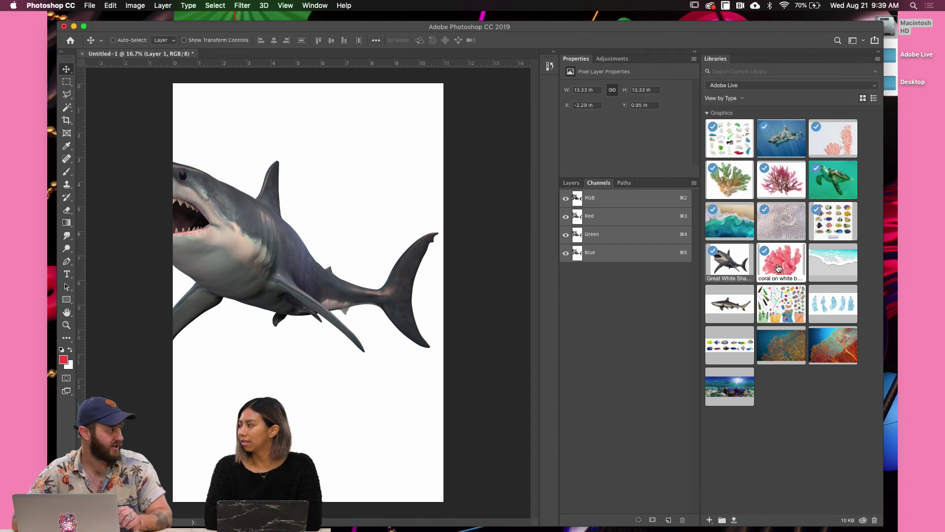
# Try placing the coral on white background graphic straight from the library over the shark's tail, and delete the placed layer
pyautogui.moveTo(779, 268); pyautogui.dragTo(512, 259)
pyautogui.click(529, 249)
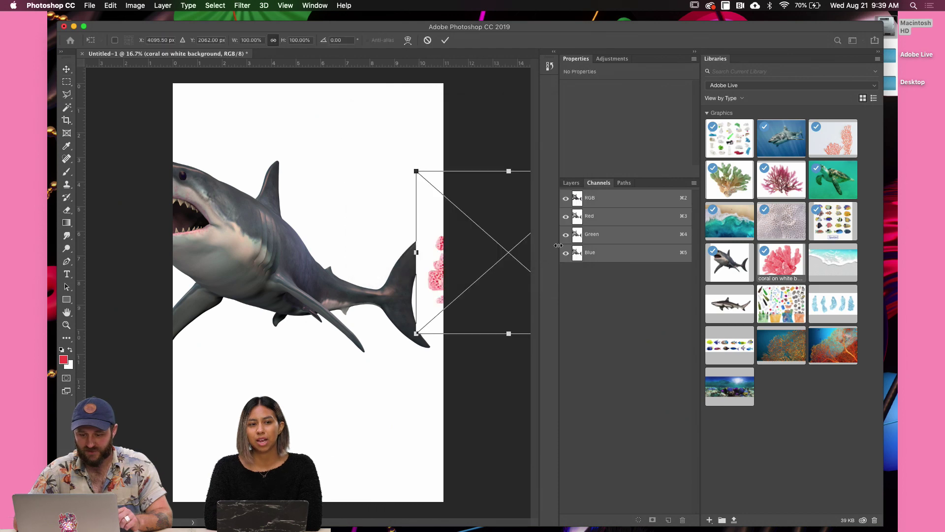
pyautogui.moveTo(461, 242); pyautogui.dragTo(304, 239)
pyautogui.press('Return')
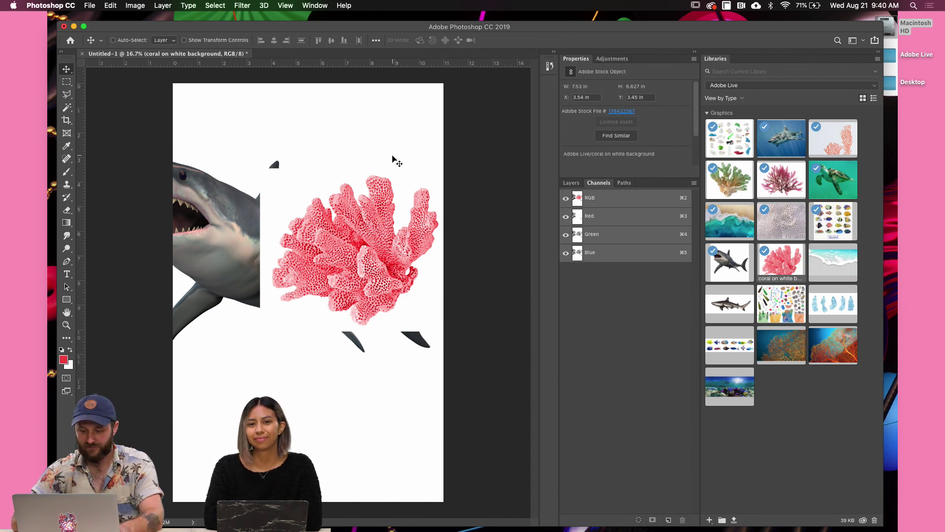
pyautogui.click(571, 183)
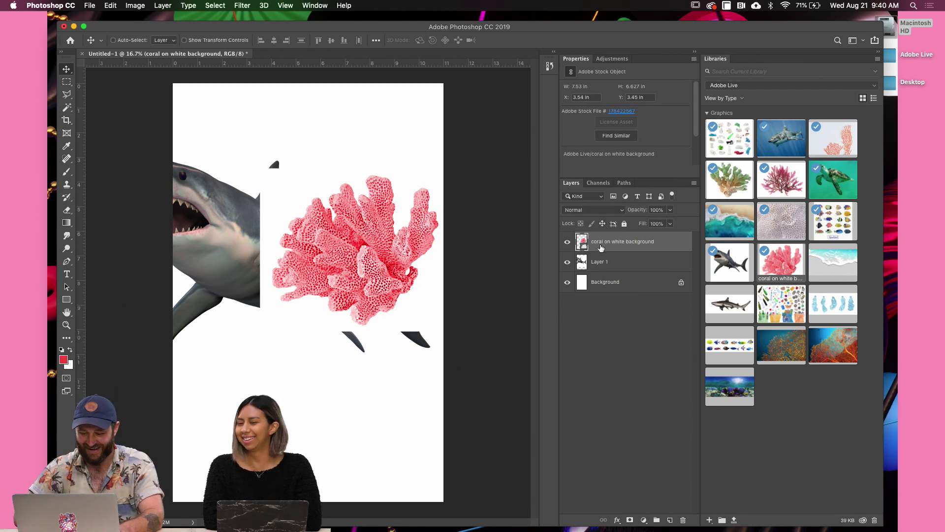
pyautogui.press('Delete')
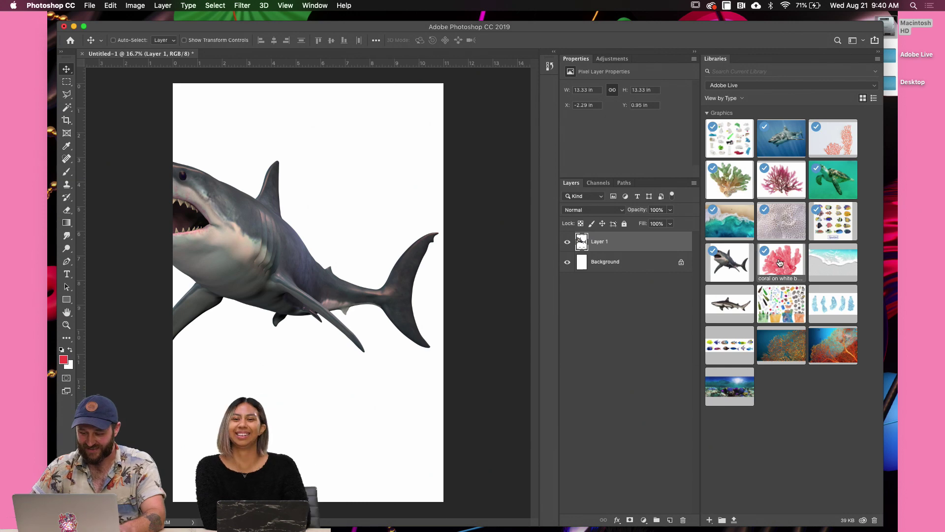
# Open the pink coral image in its own window, copy it onto the canvas's upper-left area and float the poster document
pyautogui.doubleClick(779, 261)
pyautogui.moveTo(325, 54); pyautogui.dragTo(379, 98)
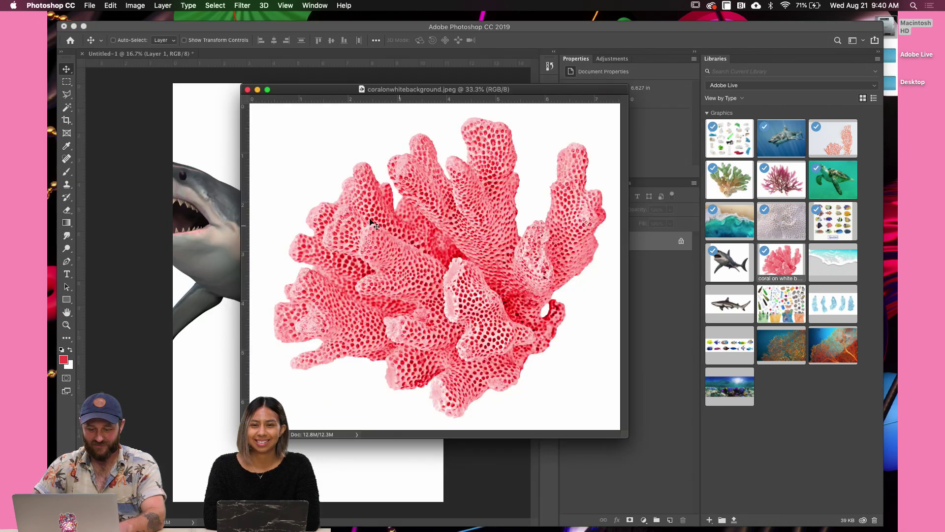
pyautogui.moveTo(375, 224); pyautogui.dragTo(213, 151)
pyautogui.moveTo(185, 57); pyautogui.dragTo(264, 72)
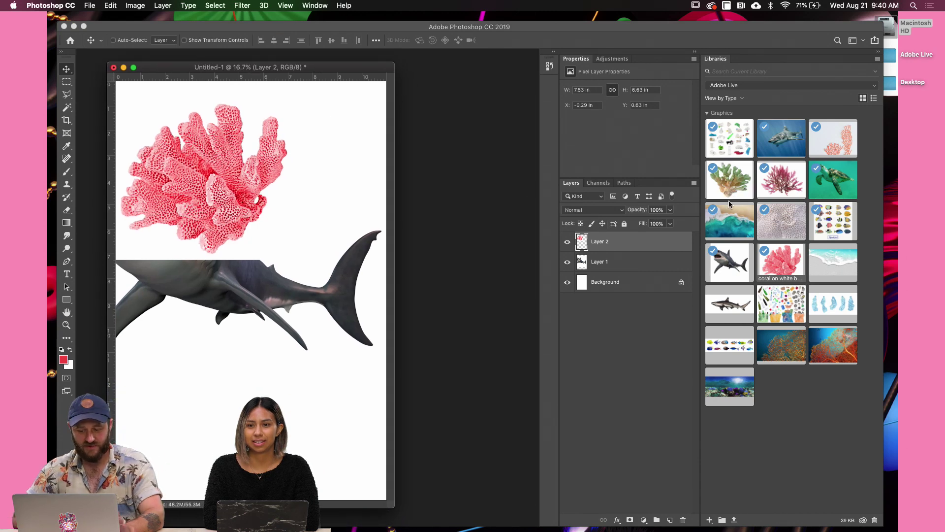
# Open the turquoise coast photo from the library, copy it into the poster document and close the source image
pyautogui.doubleClick(731, 222)
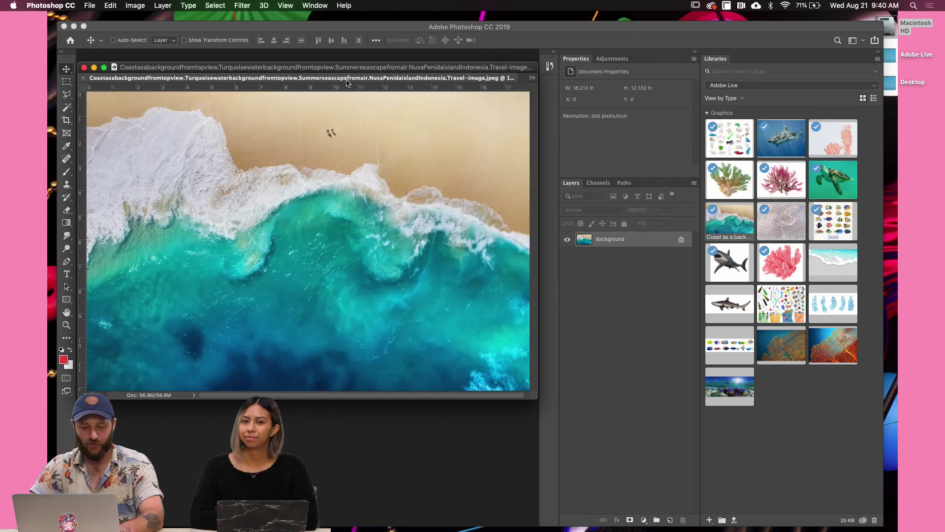
pyautogui.moveTo(346, 82); pyautogui.dragTo(368, 125)
pyautogui.moveTo(324, 173); pyautogui.dragTo(327, 109)
pyautogui.click(346, 400)
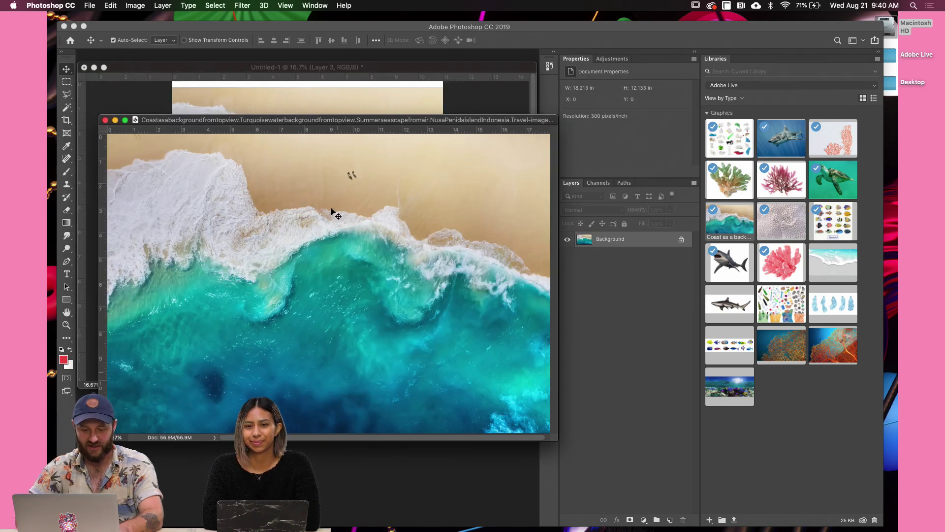
pyautogui.press('super+w')
# Show the poster in full-screen mode and move the coast photo down to the canvas bottom, at about X -2.21 in, Y 9.32 in
pyautogui.moveTo(316, 68); pyautogui.dragTo(322, 105)
pyautogui.moveTo(327, 190); pyautogui.dragTo(322, 266)
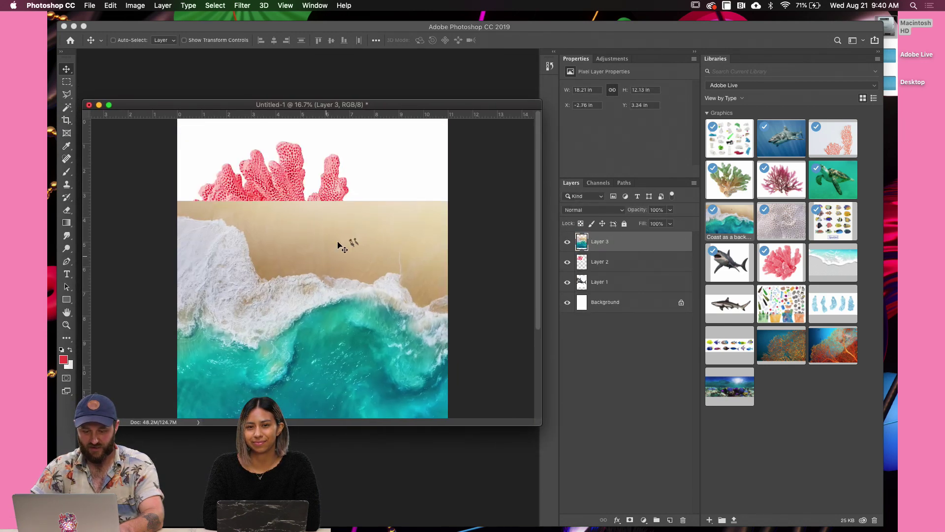
pyautogui.press('f')
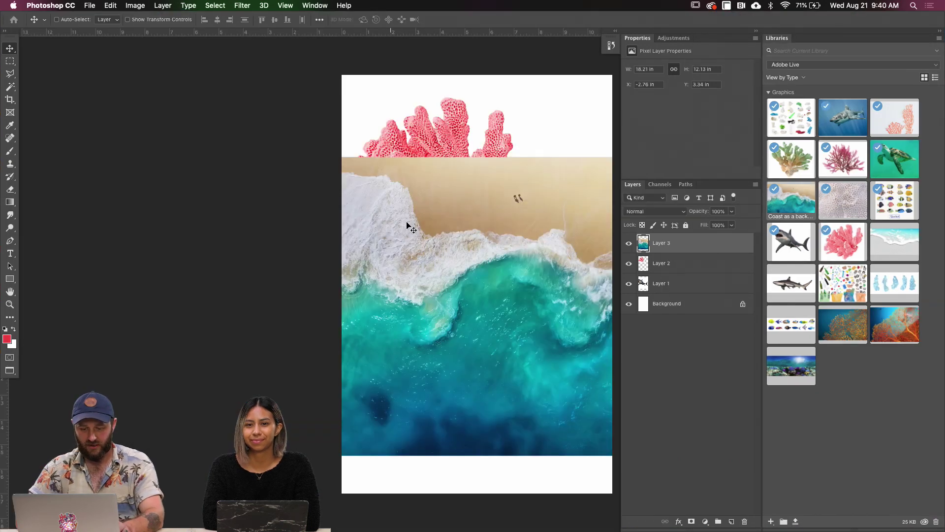
pyautogui.moveTo(438, 220); pyautogui.dragTo(297, 227)
pyautogui.hotkey('ctrl', 'r')
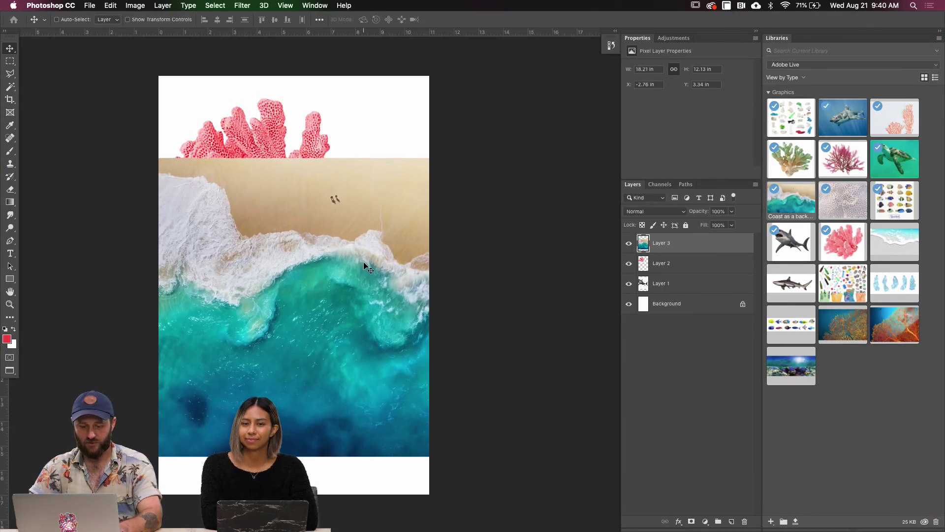
pyautogui.scroll(-1, 379, 285)
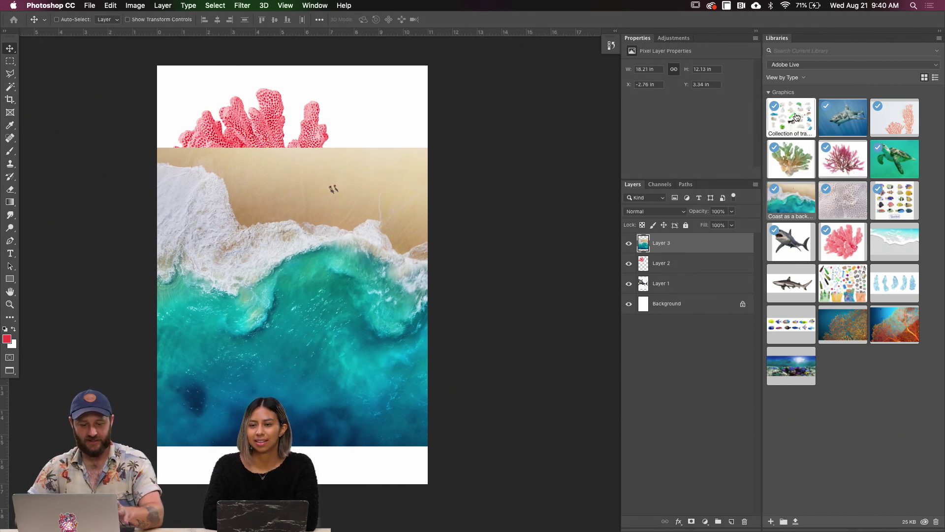
pyautogui.moveTo(797, 117)
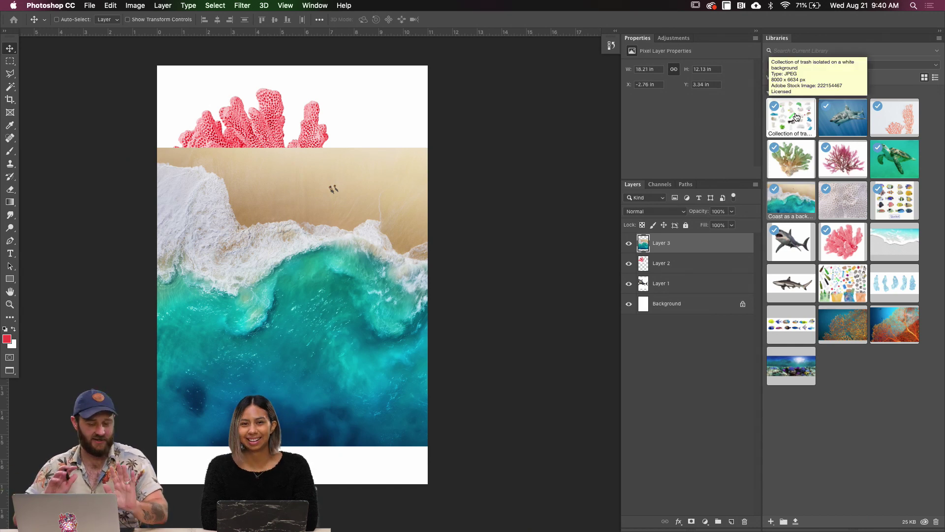
pyautogui.moveTo(374, 232); pyautogui.dragTo(371, 324)
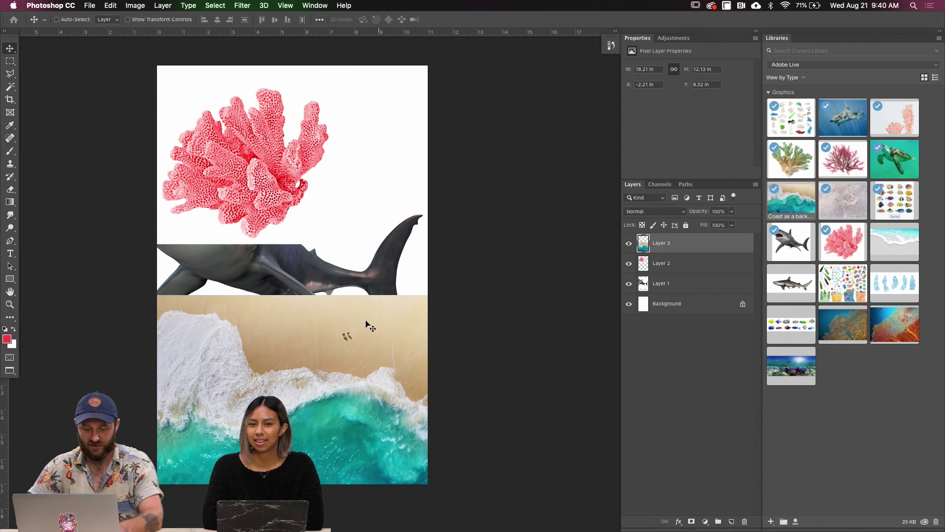
# Move the coral to the canvas's upper-right corner, at about X 4.2 in, Y -0.12 in, and set its blend mode to Multiply
pyautogui.keyDown('super'); pyautogui.click(279, 210); pyautogui.keyUp('super')
pyautogui.moveTo(279, 210); pyautogui.dragTo(390, 192)
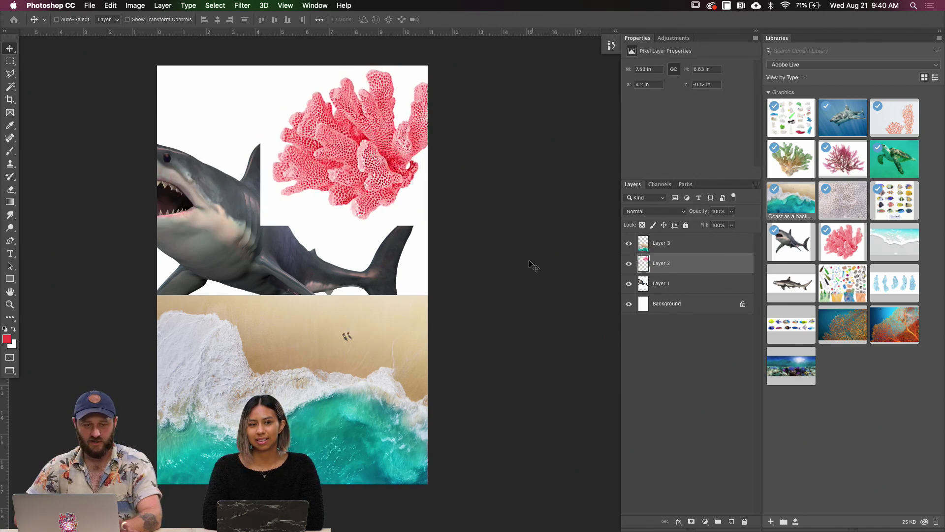
pyautogui.click(646, 212)
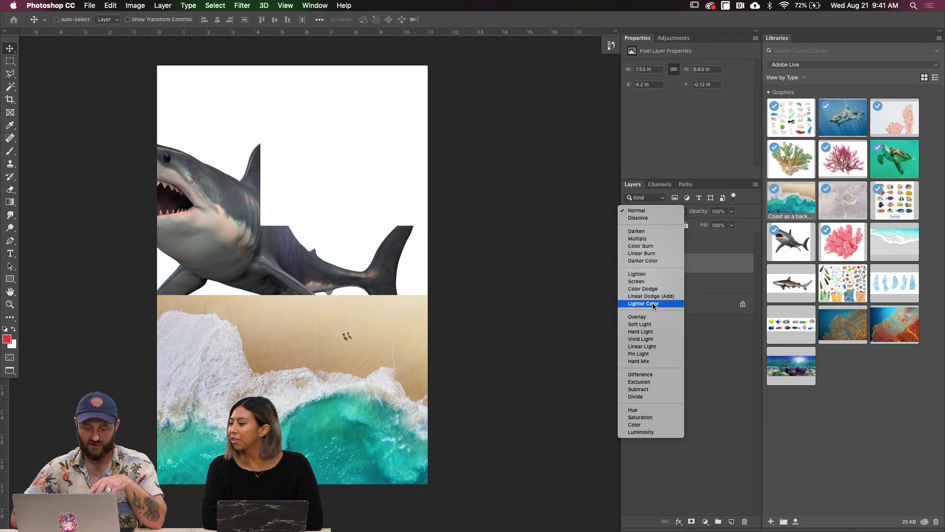
pyautogui.click(642, 241)
# Bring the shark layer to the top, set it to Multiply and move it down and right to about X 2.57 in, Y 4.7 in
pyautogui.moveTo(644, 284); pyautogui.dragTo(643, 241)
pyautogui.click(655, 211)
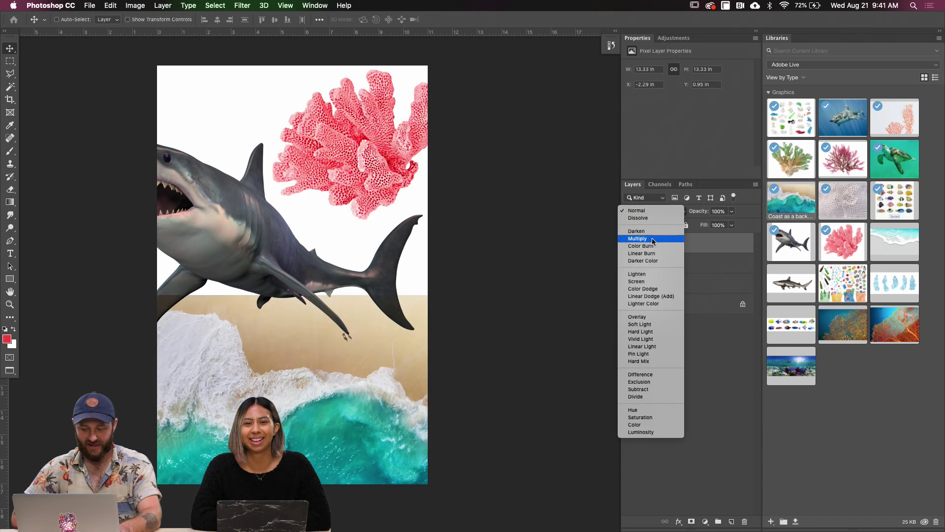
pyautogui.click(635, 238)
pyautogui.moveTo(340, 236); pyautogui.dragTo(399, 277)
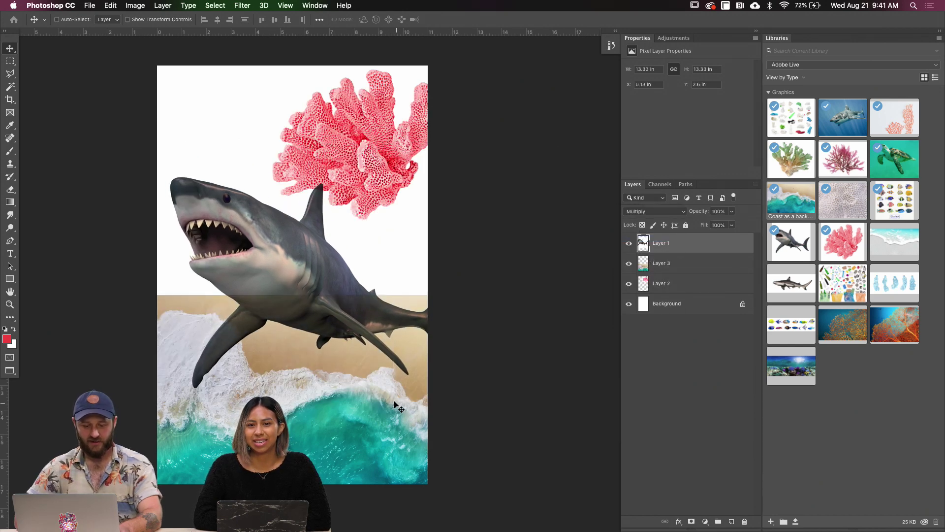
pyautogui.moveTo(334, 317); pyautogui.dragTo(395, 369)
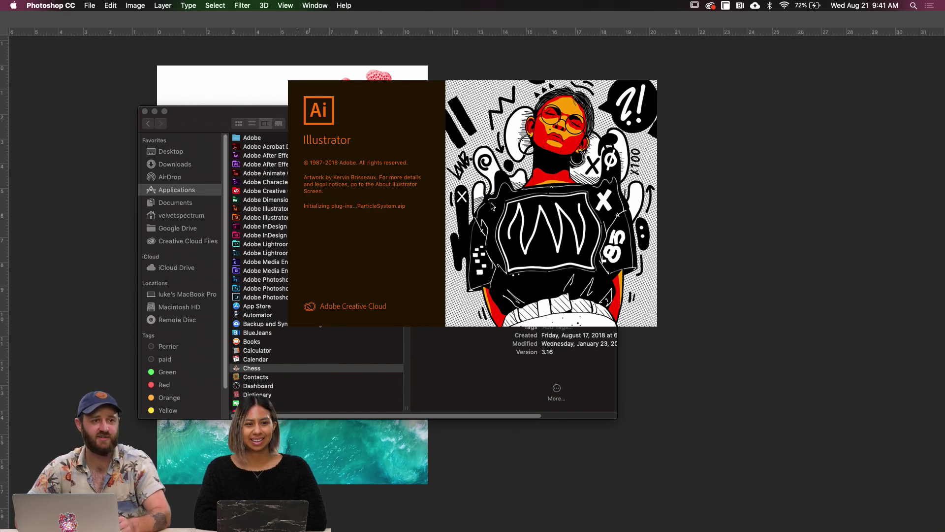
# Return to the Photoshop poster document while Illustrator launches
pyautogui.click(125, 65)
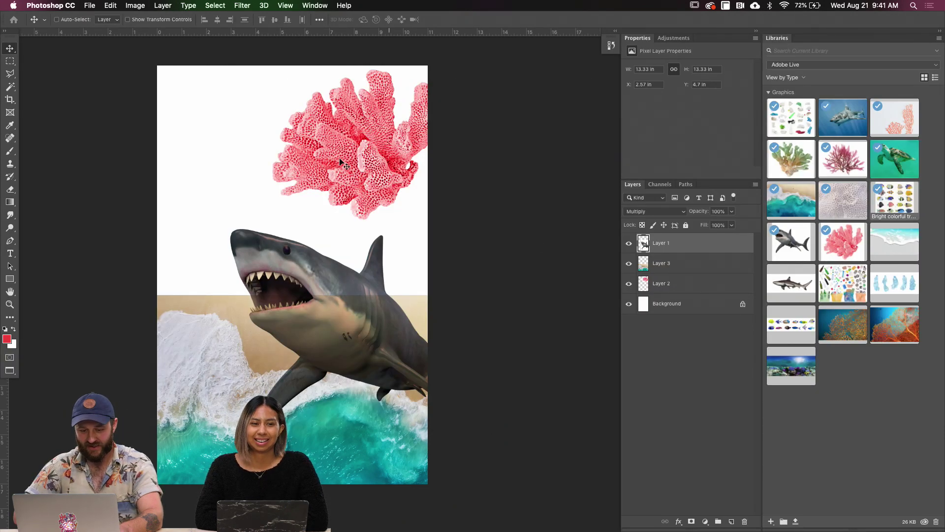
pyautogui.press('super+Tab')
pyautogui.press('super+shift+Tab')
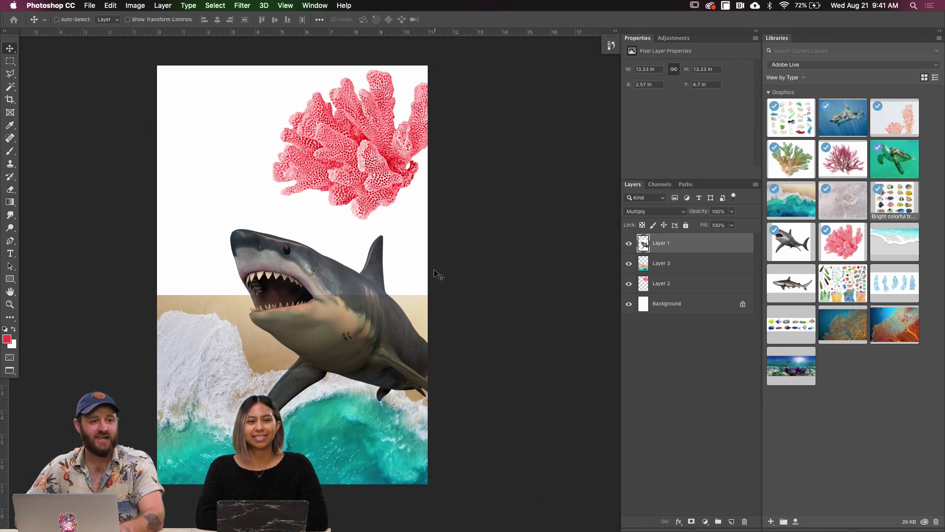
# Open the samples of trash stock image from the library in its own window and copy it onto the poster's upper-left area
pyautogui.doubleClick(836, 282)
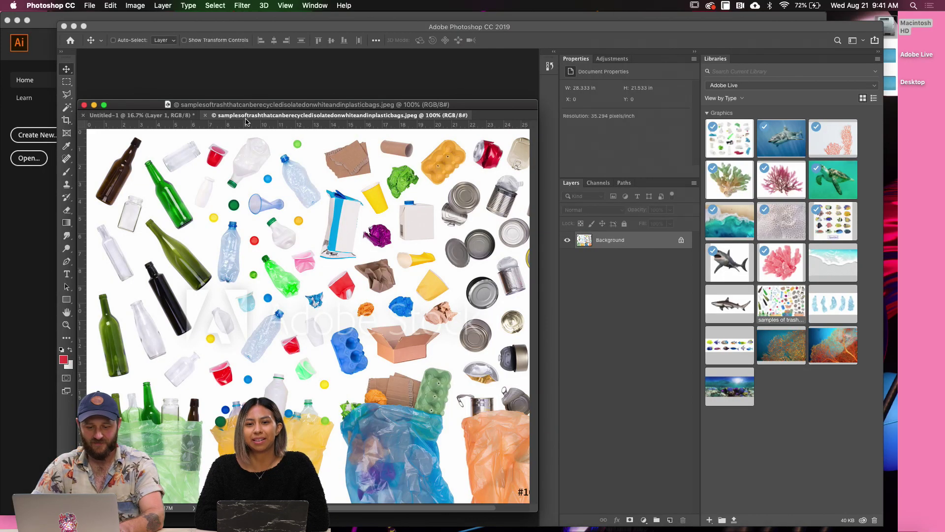
pyautogui.moveTo(256, 124); pyautogui.dragTo(278, 146)
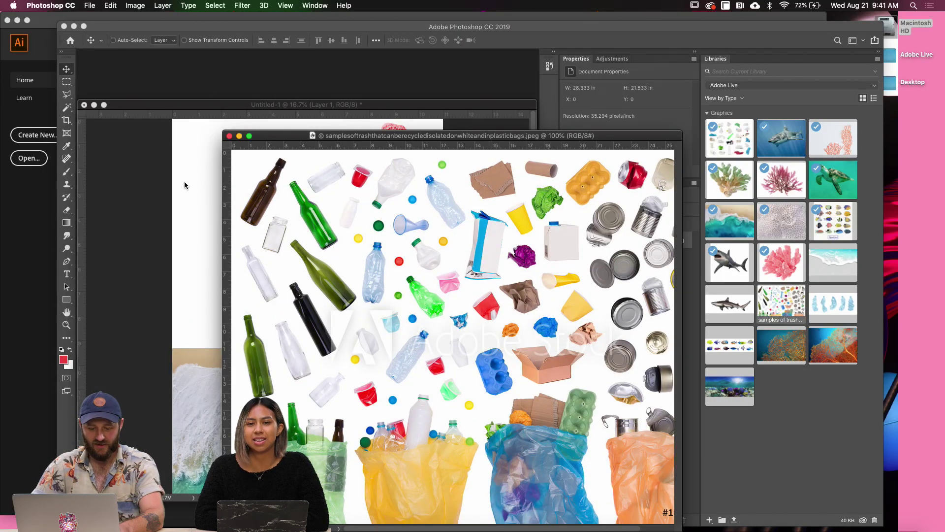
pyautogui.moveTo(185, 185); pyautogui.dragTo(186, 186)
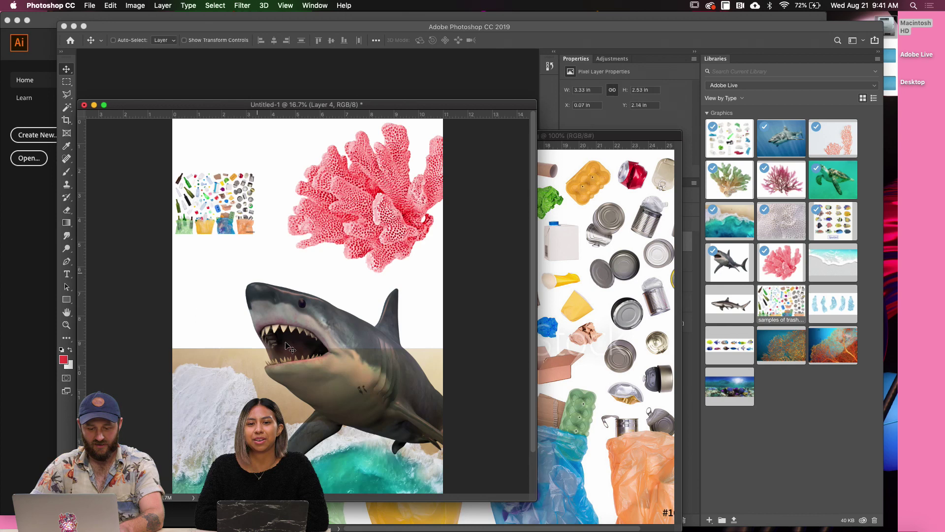
# Close the samples of trash stock image and delete its layer from the poster
pyautogui.click(560, 209)
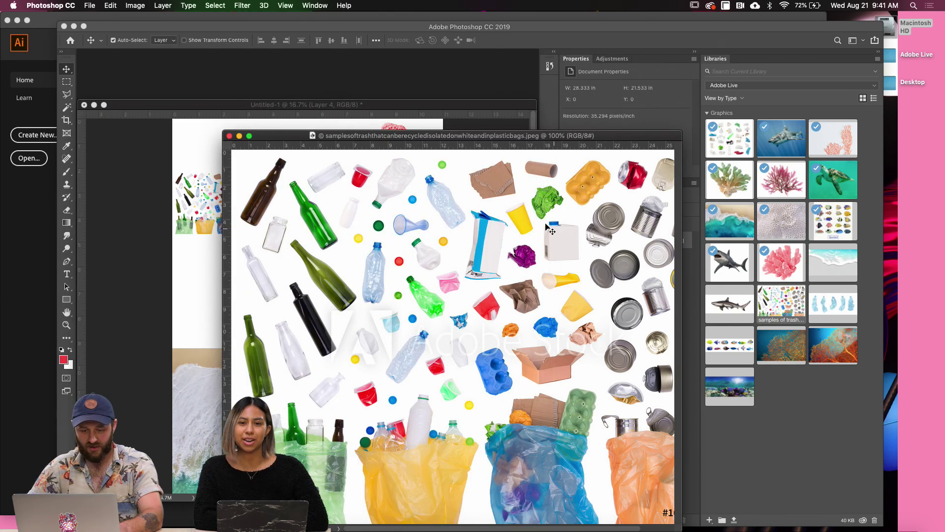
pyautogui.press('super+w')
pyautogui.press('BackSpace')
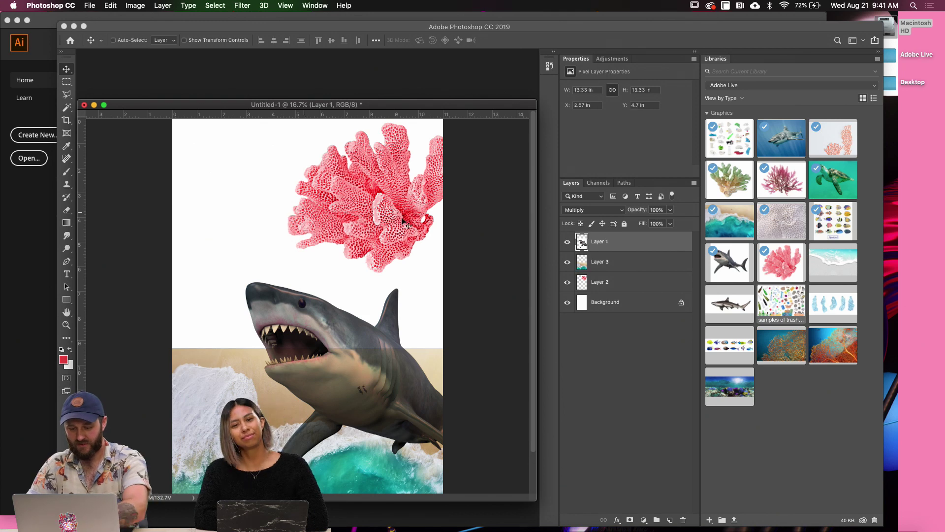
# Open the collection of trash stock image from the library in its own window and copy it onto the poster as a new layer
pyautogui.doubleClick(729, 145)
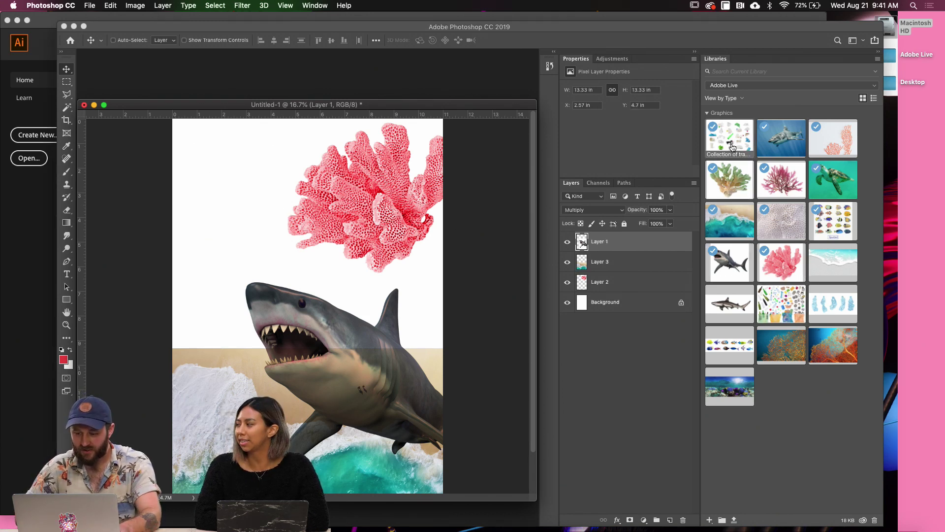
pyautogui.moveTo(306, 112); pyautogui.dragTo(472, 176)
pyautogui.moveTo(215, 212); pyautogui.dragTo(253, 196)
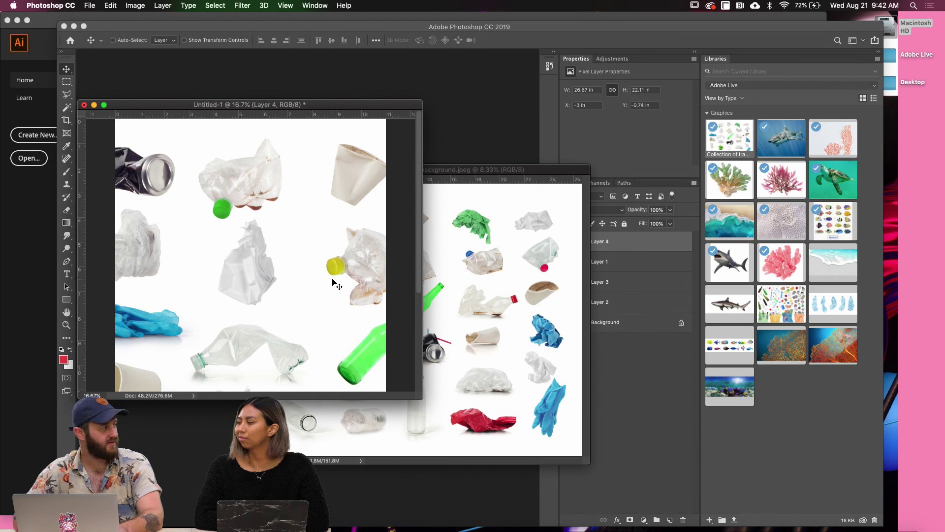
# Set the trash layer's blend mode to Multiply and move it up and left to about X -4.05 in, Y -1.92 in
pyautogui.press('f')
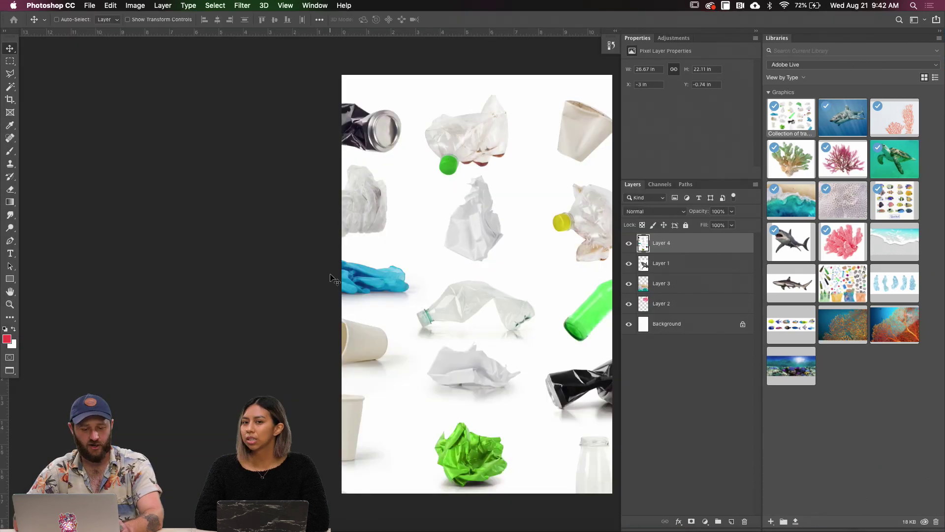
pyautogui.moveTo(400, 257); pyautogui.dragTo(252, 236)
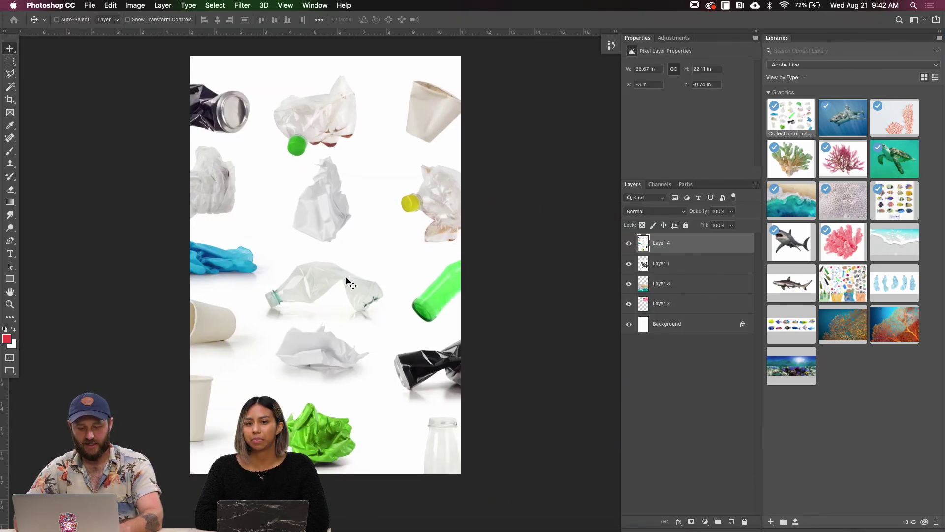
pyautogui.hotkey('shift', 'f')
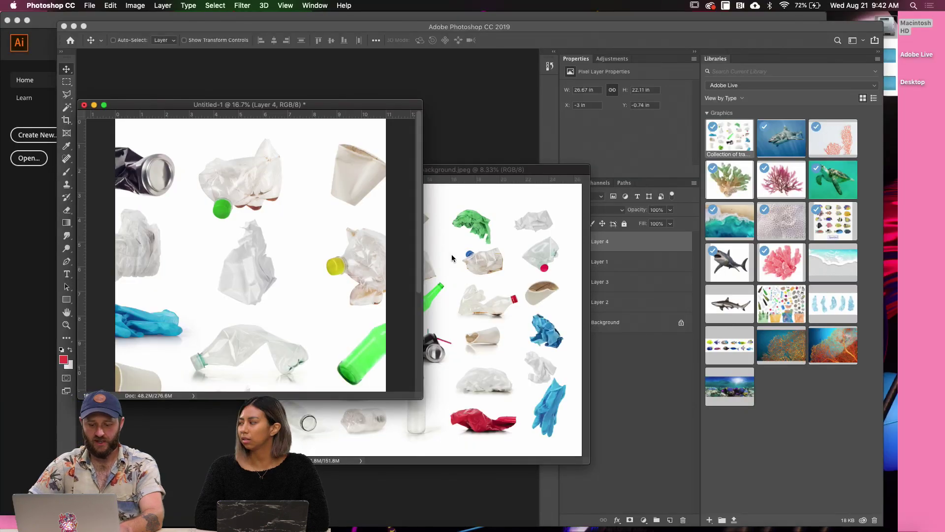
pyautogui.press('super+minus')
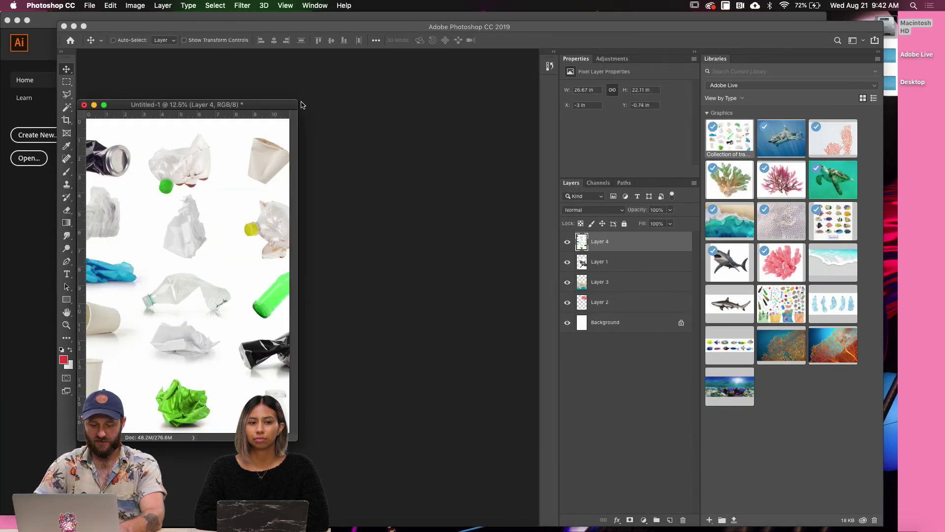
pyautogui.moveTo(265, 109); pyautogui.dragTo(327, 92)
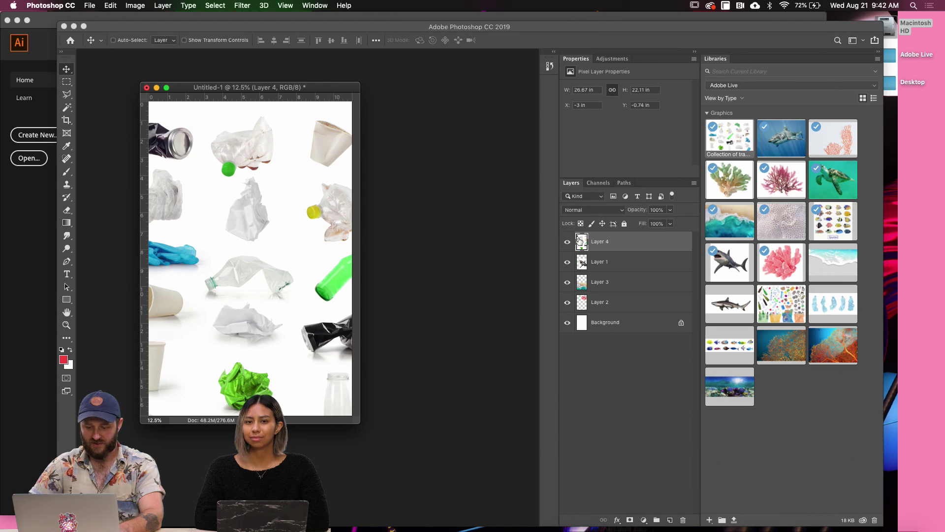
pyautogui.click(588, 213)
pyautogui.click(591, 235)
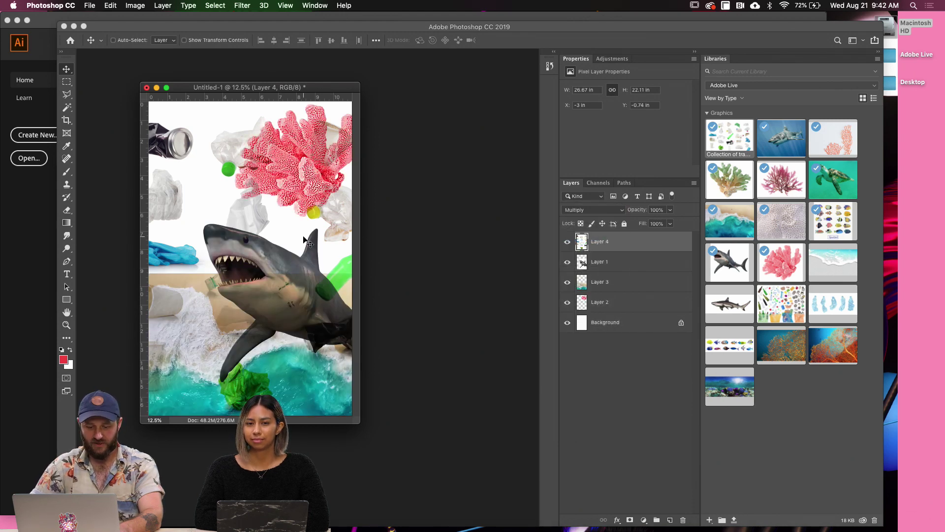
pyautogui.moveTo(288, 276); pyautogui.dragTo(268, 254)
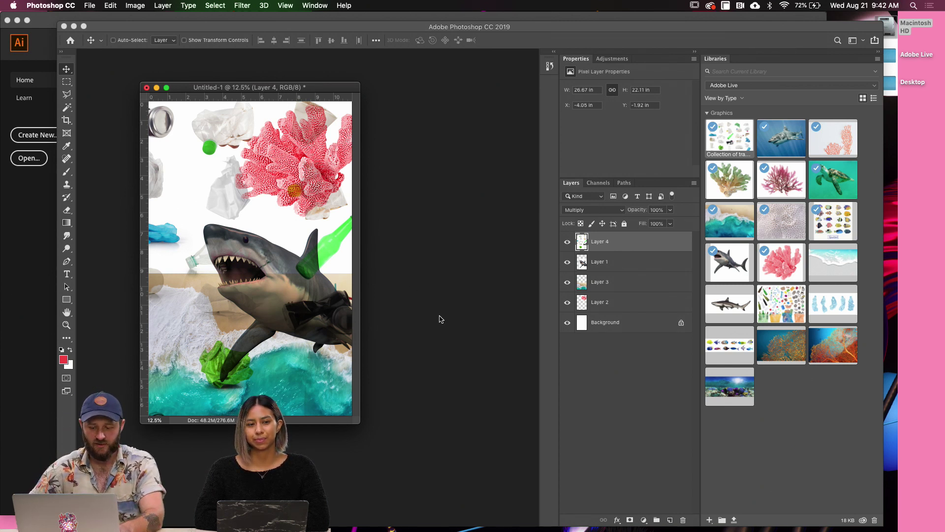
# Switch to Illustrator and choose to retain 9-slice scaling for symbols so the tropical fish file opens
pyautogui.moveTo(264, 95); pyautogui.dragTo(295, 99)
pyautogui.press('super+Tab')
pyautogui.click(434, 271)
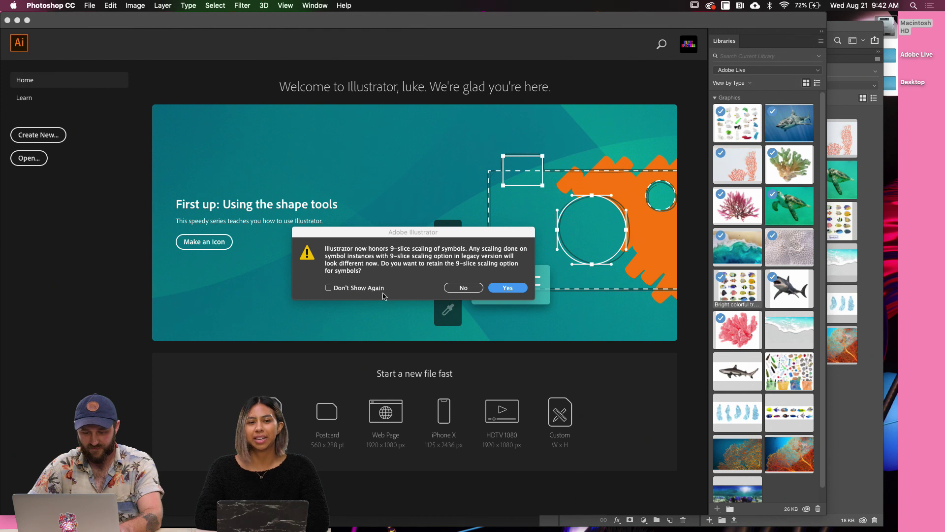
pyautogui.click(462, 290)
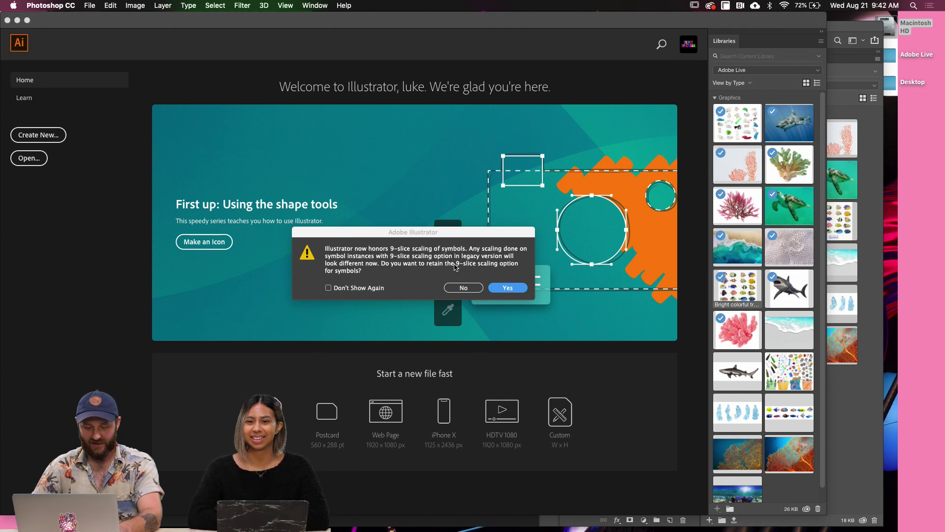
pyautogui.click(508, 289)
# Return to the Photoshop poster document and shift its window slightly to the left
pyautogui.press('super+Tab')
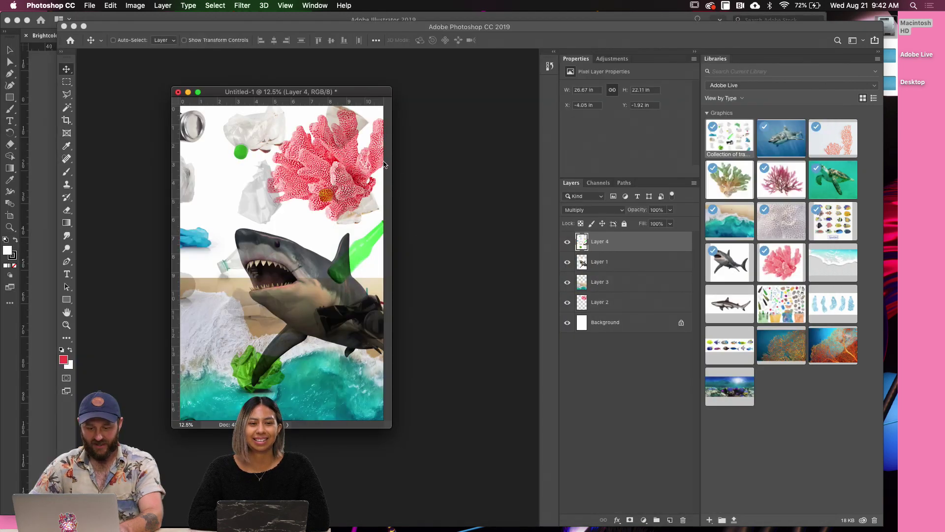
pyautogui.moveTo(326, 96); pyautogui.dragTo(303, 93)
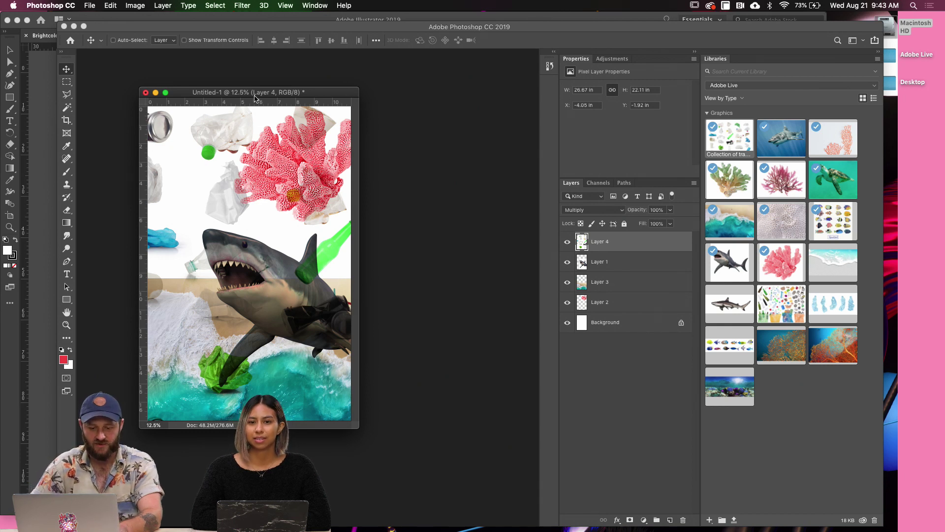
pyautogui.moveTo(253, 95); pyautogui.dragTo(265, 93)
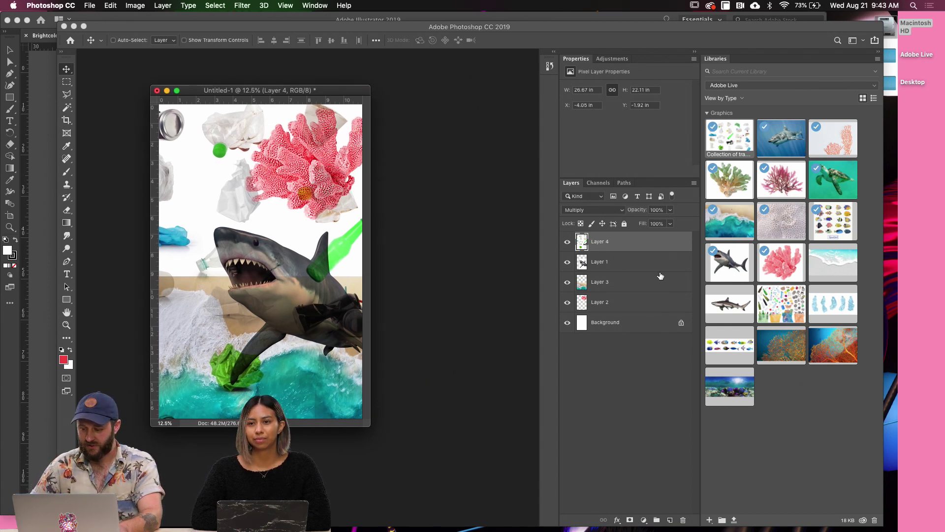
# Switch to Finder, preview IMG_8707.HEIC from the Desktop's Adobe Live folder, and close the preview
pyautogui.press('super+Tab')
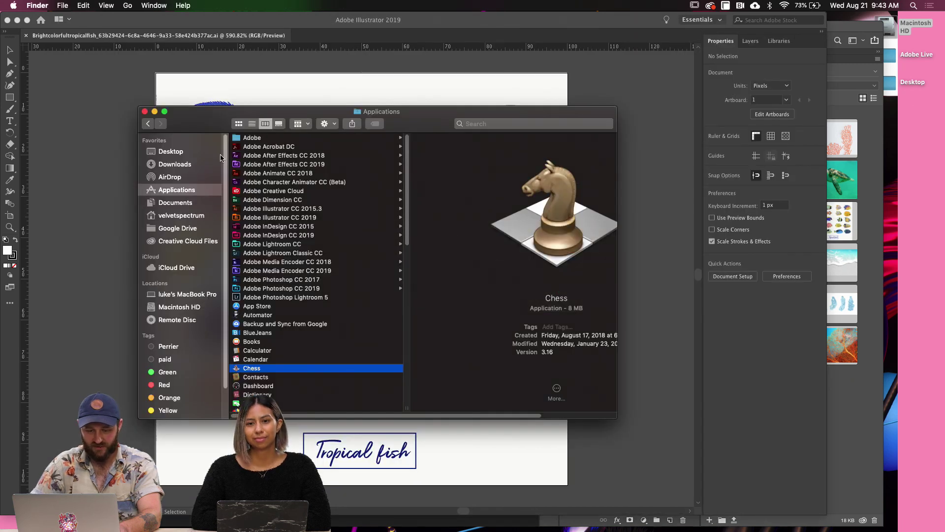
pyautogui.click(184, 154)
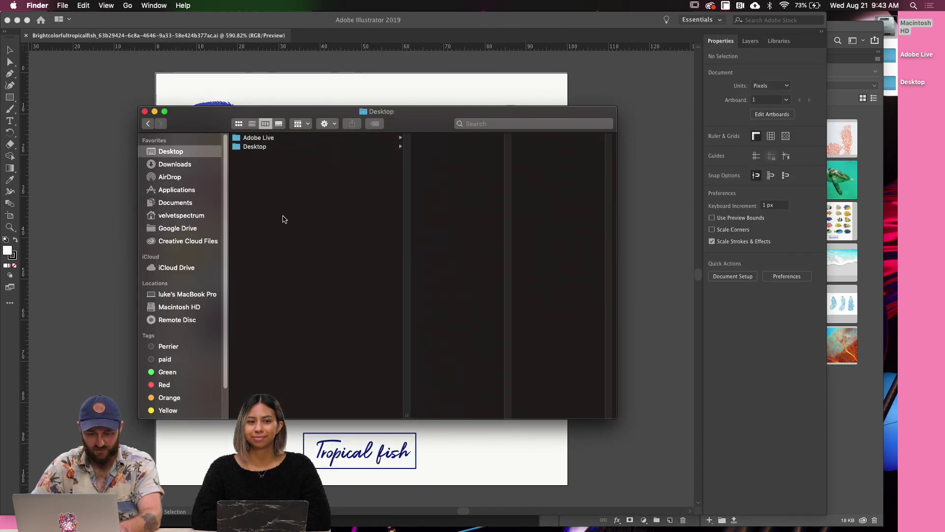
pyautogui.click(269, 140)
pyautogui.click(456, 141)
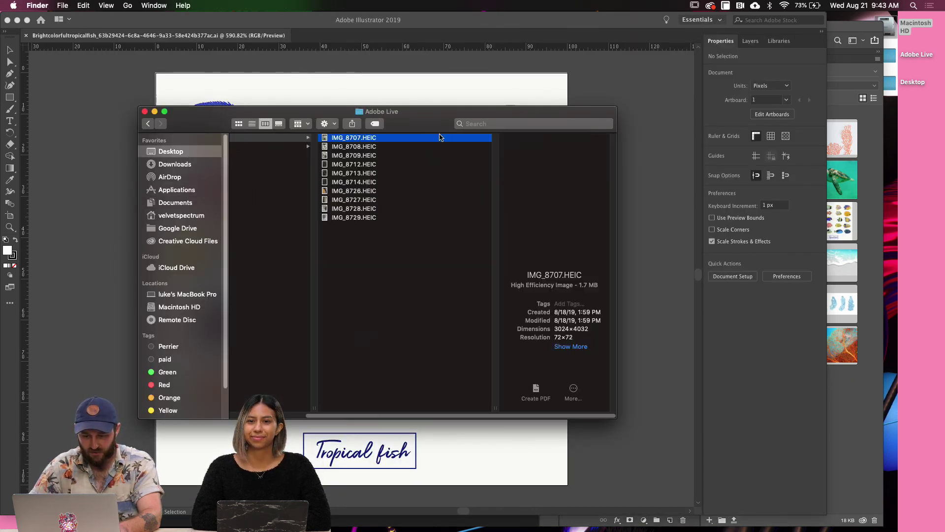
pyautogui.press('super+o')
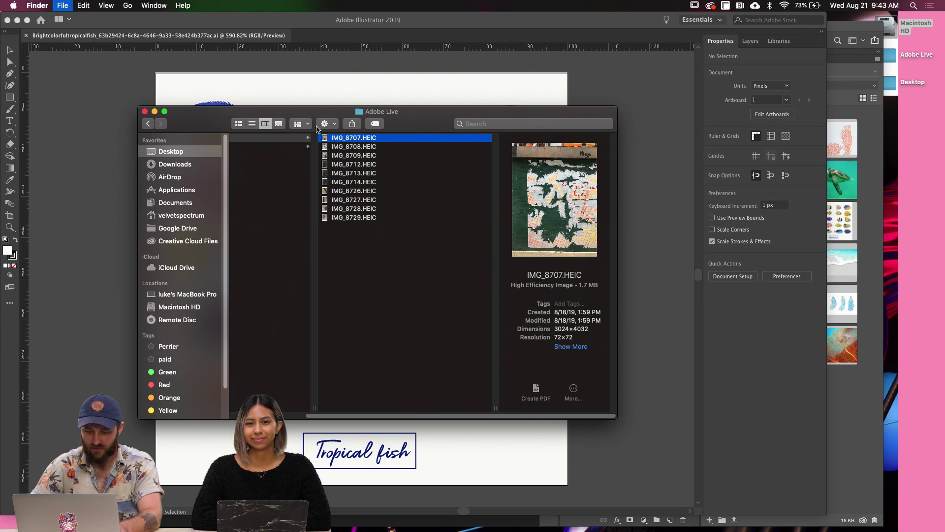
pyautogui.press('super+Tab')
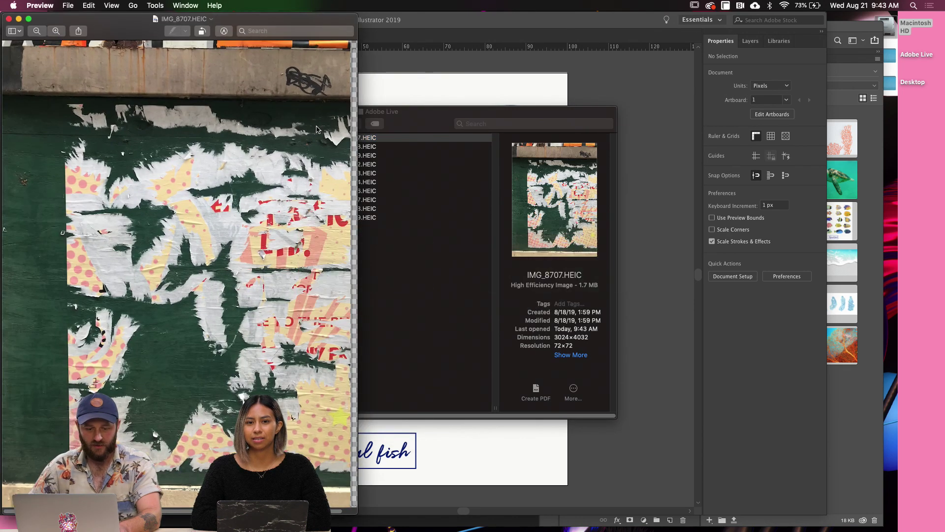
pyautogui.press('super+w')
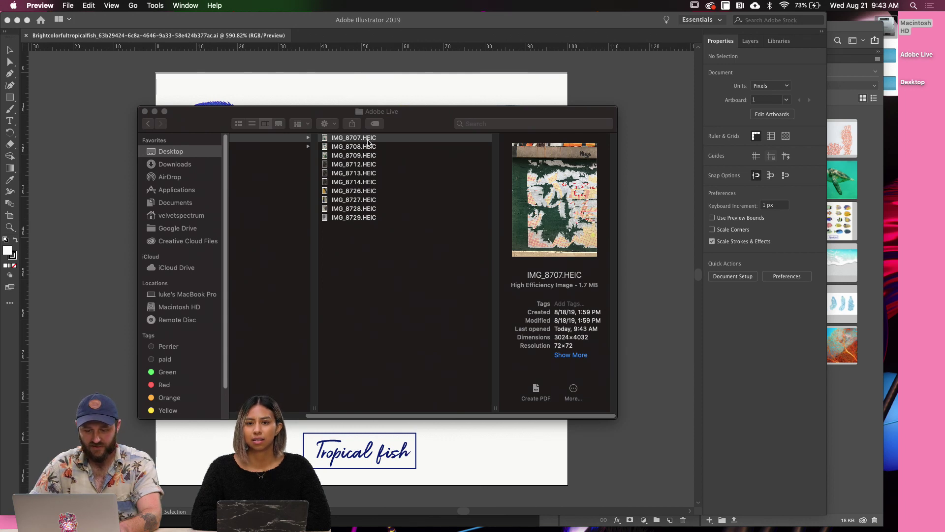
# Try to open IMG_8707.HEIC in Illustrator
pyautogui.moveTo(366, 142); pyautogui.dragTo(394, 99)
pyautogui.moveTo(500, 274); pyautogui.dragTo(500, 287)
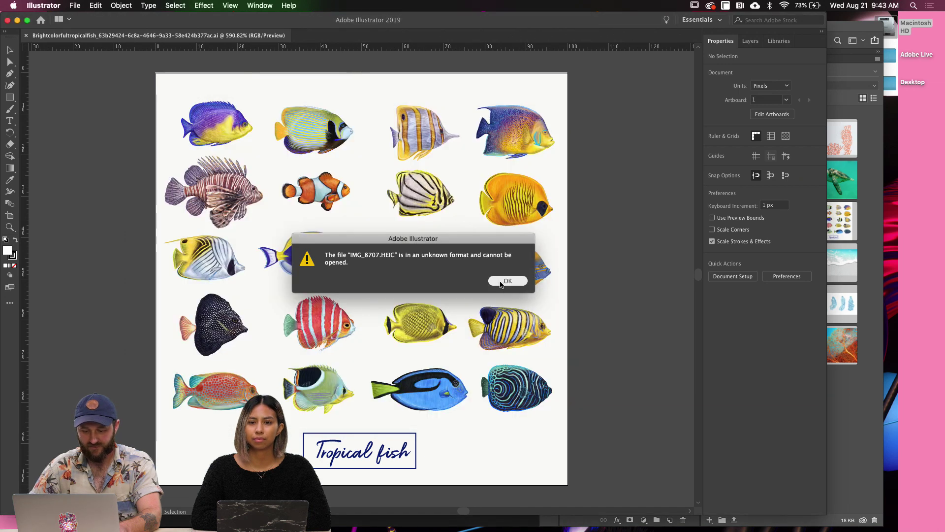
pyautogui.click(504, 281)
# Detach the tropical fish document into its own floating window in Illustrator and check whether its purple and yellow fish can be selected
pyautogui.moveTo(224, 38); pyautogui.dragTo(330, 125)
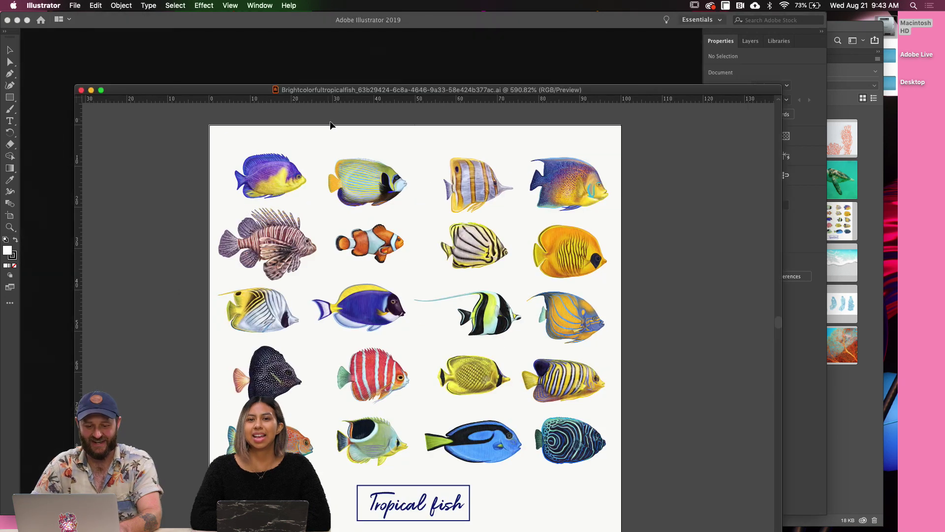
pyautogui.moveTo(321, 90); pyautogui.dragTo(308, 54)
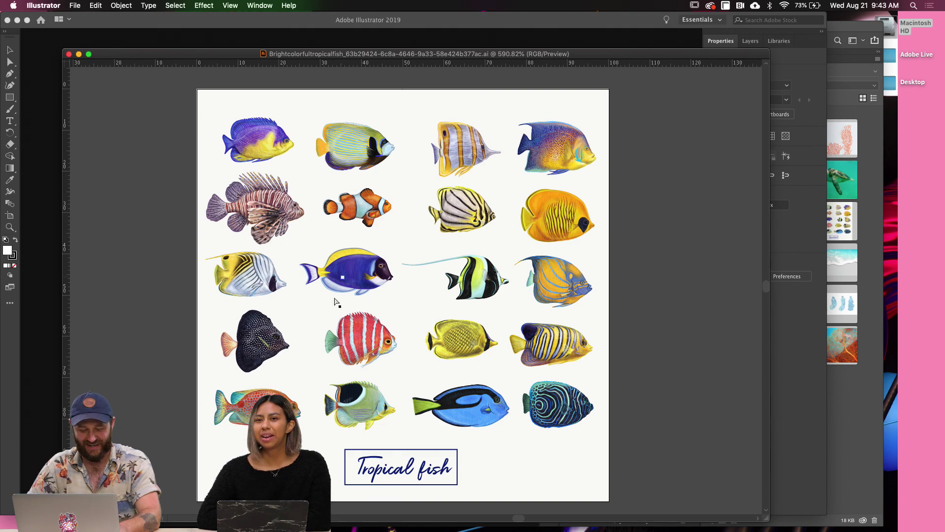
pyautogui.press('super+Tab')
pyautogui.press('super+shift+Tab')
pyautogui.click(260, 150)
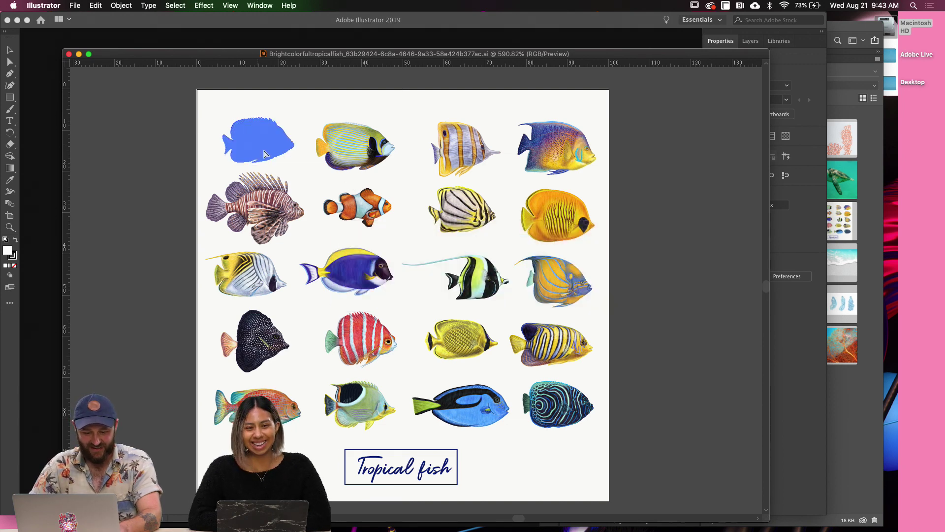
pyautogui.click(173, 276)
# Switch to the Adobe Live folder in Finder and open IMG_8707.HEIC with Adobe Photoshop CC 2019
pyautogui.press('super+Tab')
pyautogui.press('super+Tab')
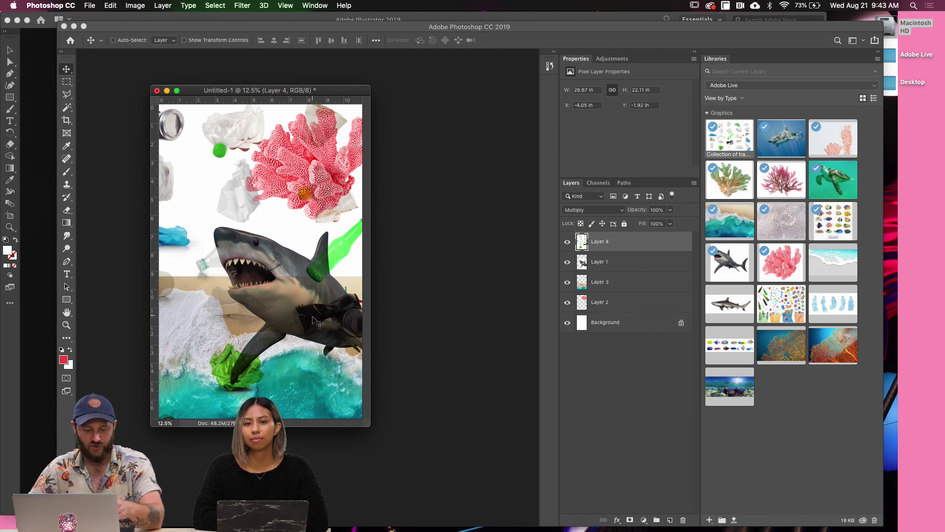
pyautogui.press('super+Tab')
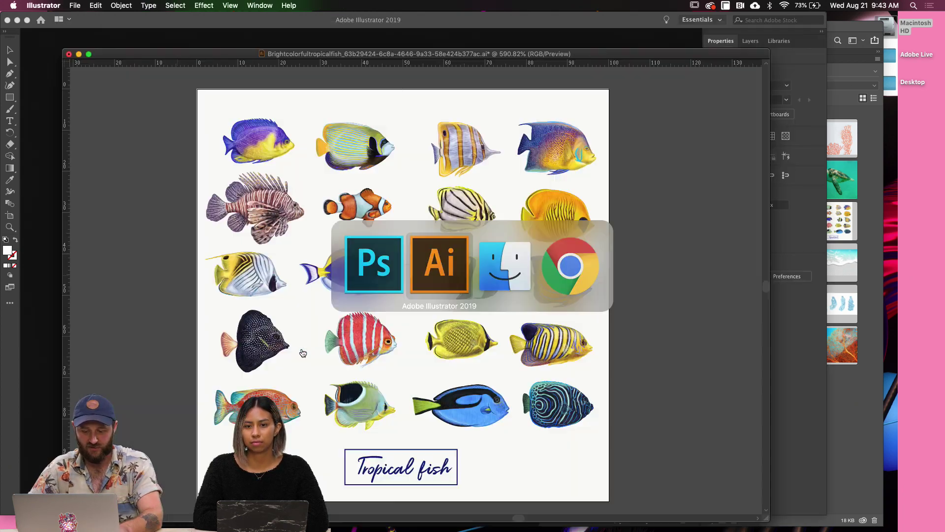
pyautogui.press('super+Tab')
pyautogui.press('super+Tab')
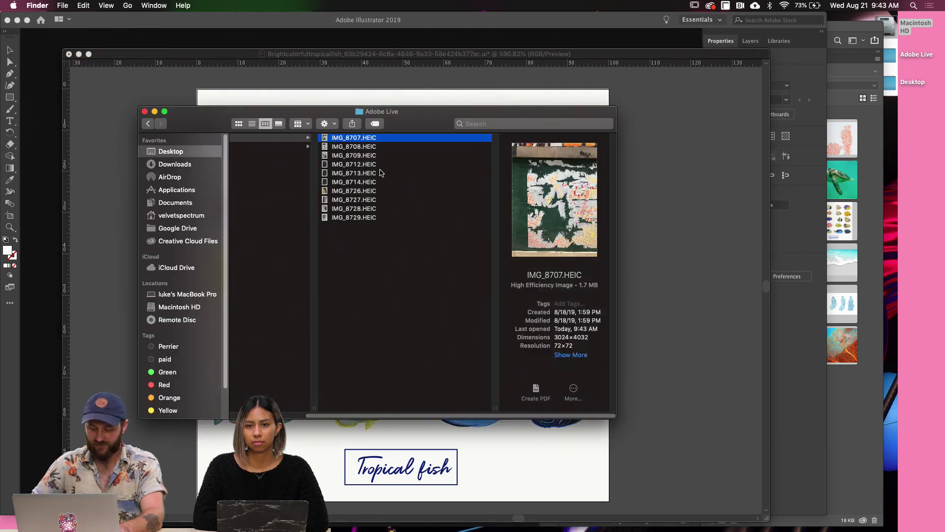
pyautogui.rightClick(380, 140)
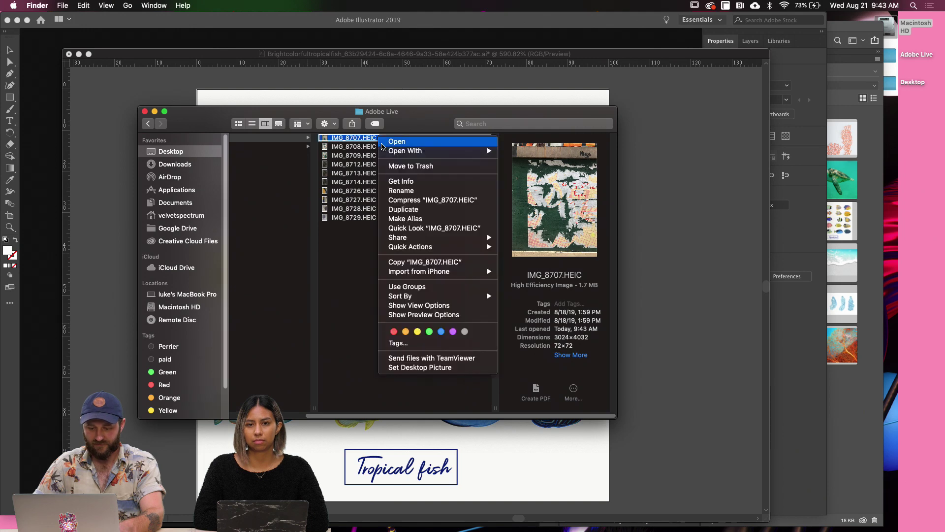
pyautogui.moveTo(495, 155)
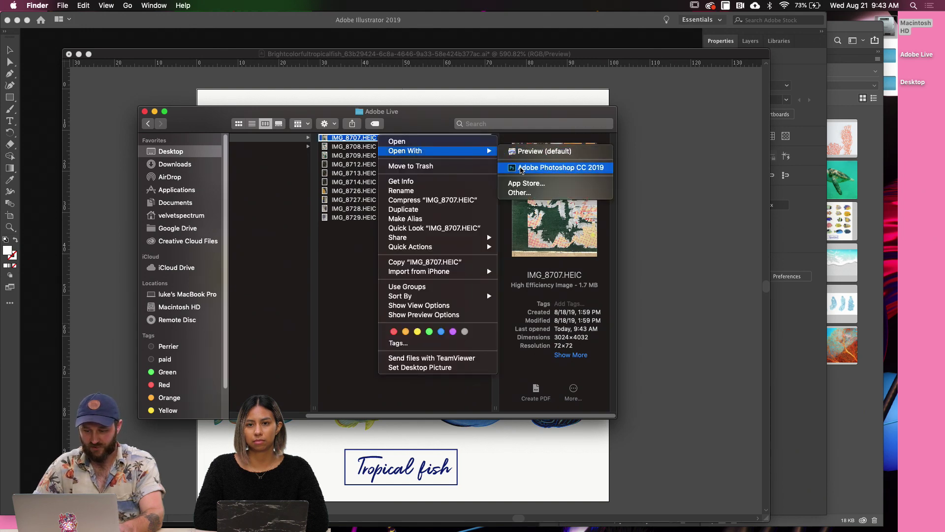
pyautogui.click(544, 166)
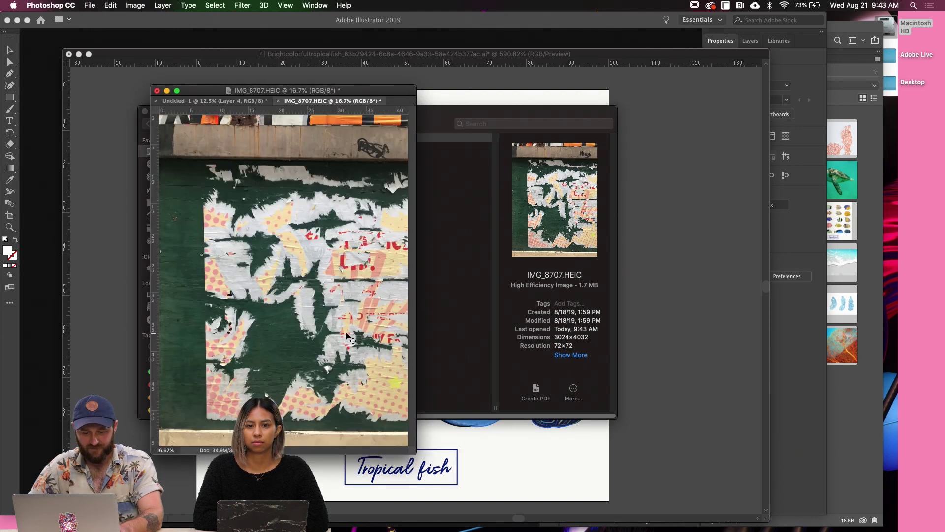
# Examine the torn paper and green wall texture in the IMG_8707.HEIC photo up close
pyautogui.press('super+0')
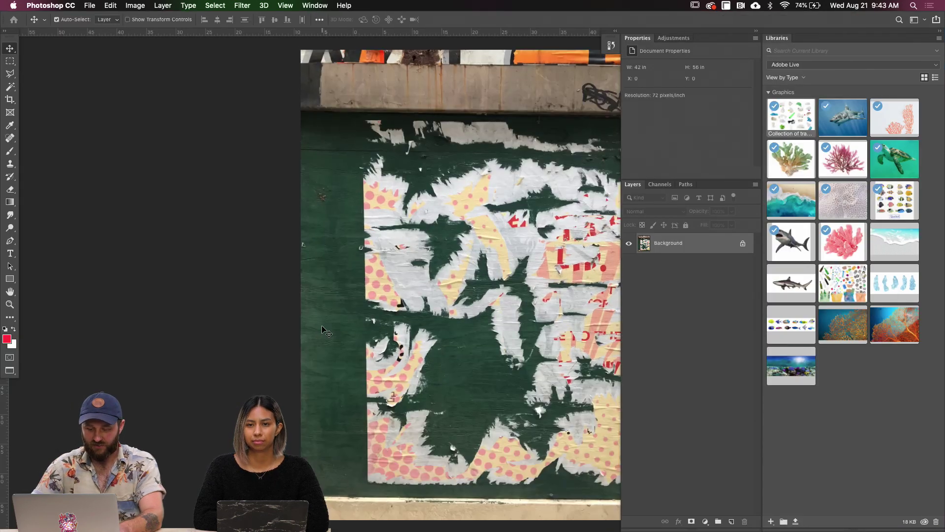
pyautogui.press('super+plus')
pyautogui.moveTo(468, 288); pyautogui.dragTo(368, 245)
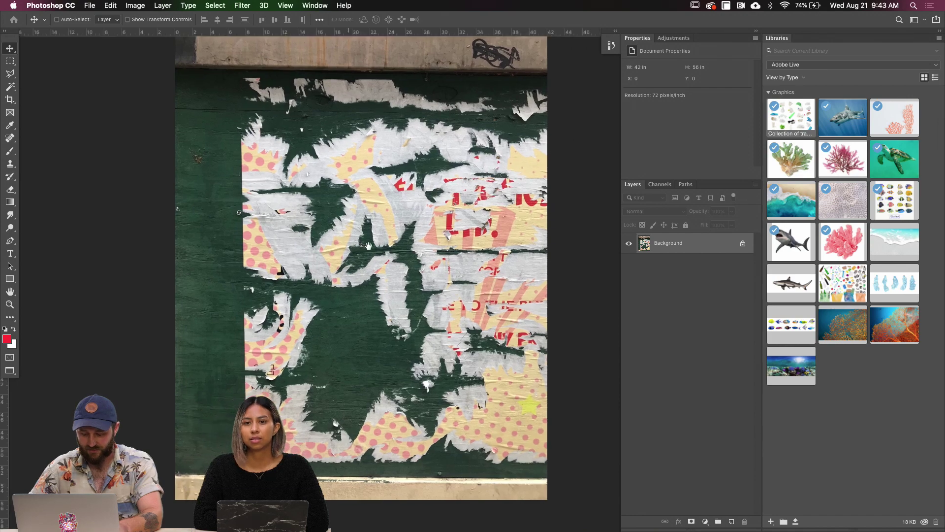
pyautogui.press('super+r')
pyautogui.press('super+plus')
pyautogui.press('super+plus')
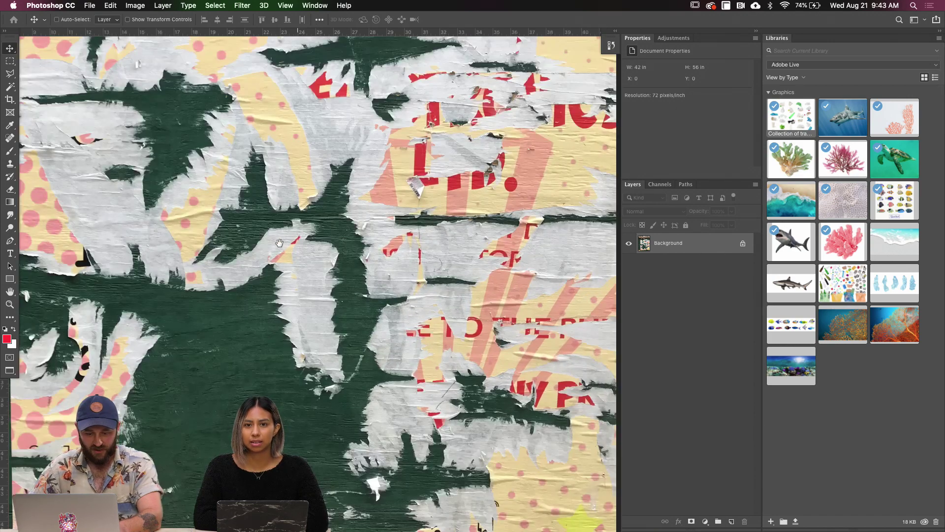
# Boost the torn-poster photo's contrast with a Levels adjustment at input values 72, 0.87 and 223, and merge it into the Background
pyautogui.scroll(5, 335, 294)
pyautogui.hscroll(-4, 335, 293)
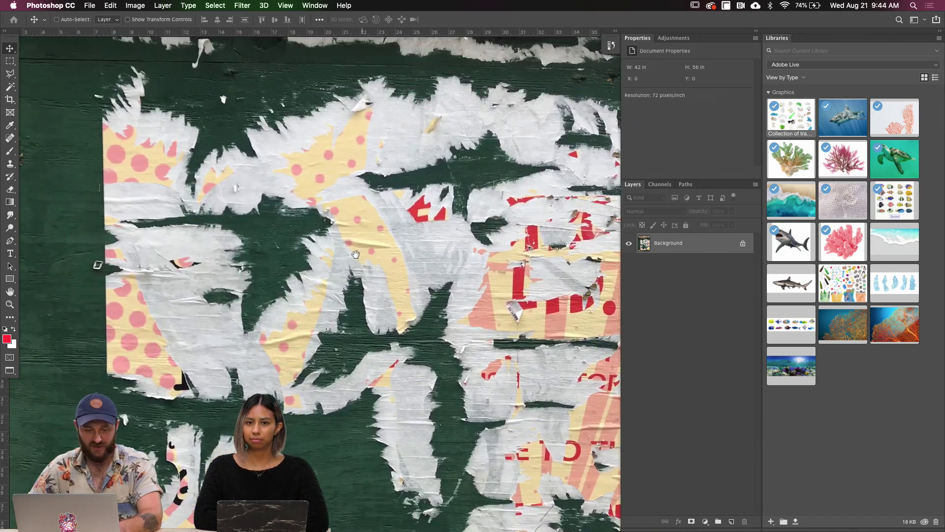
pyautogui.scroll(2, 320, 285)
pyautogui.hscroll(2, 320, 285)
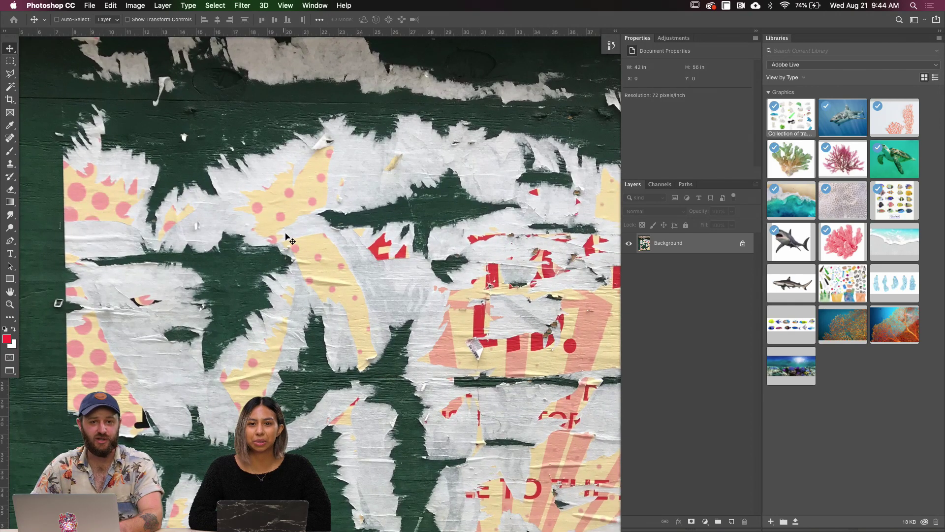
pyautogui.moveTo(365, 337); pyautogui.dragTo(370, 308)
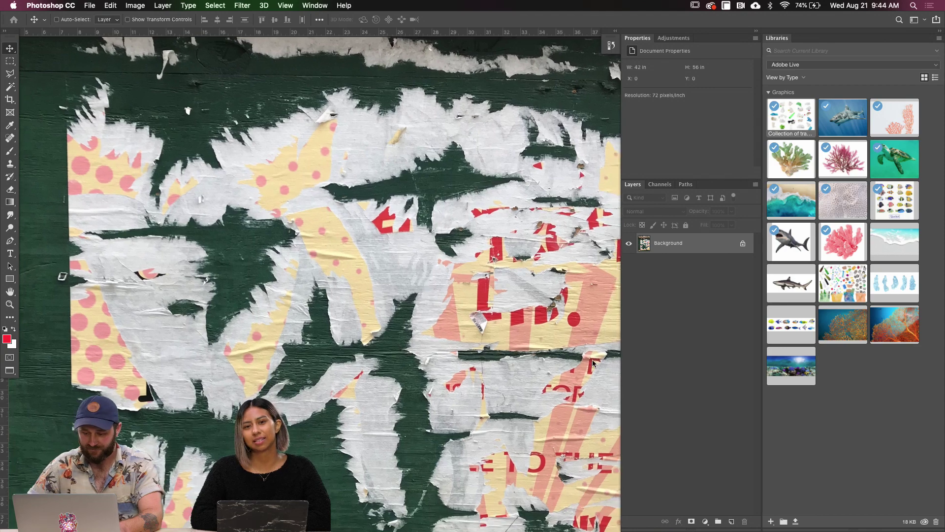
pyautogui.press('super+0')
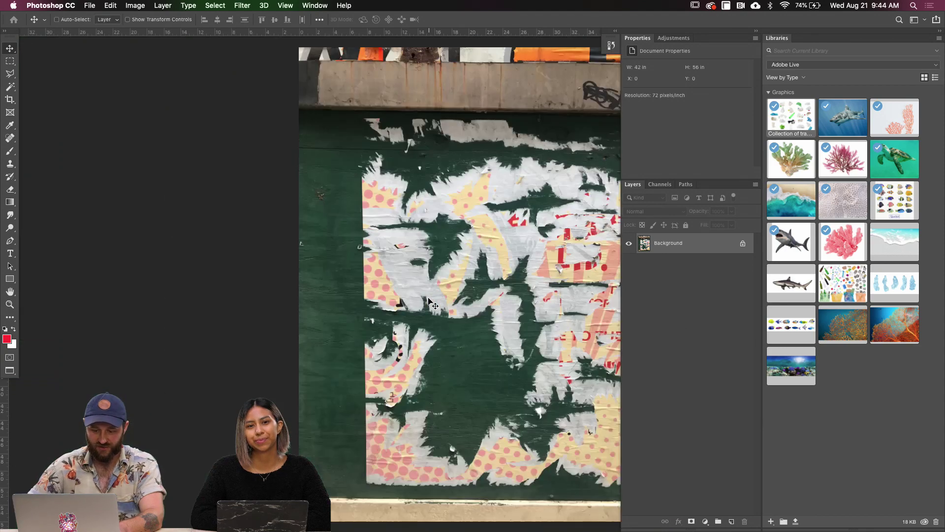
pyautogui.moveTo(439, 253); pyautogui.dragTo(297, 266)
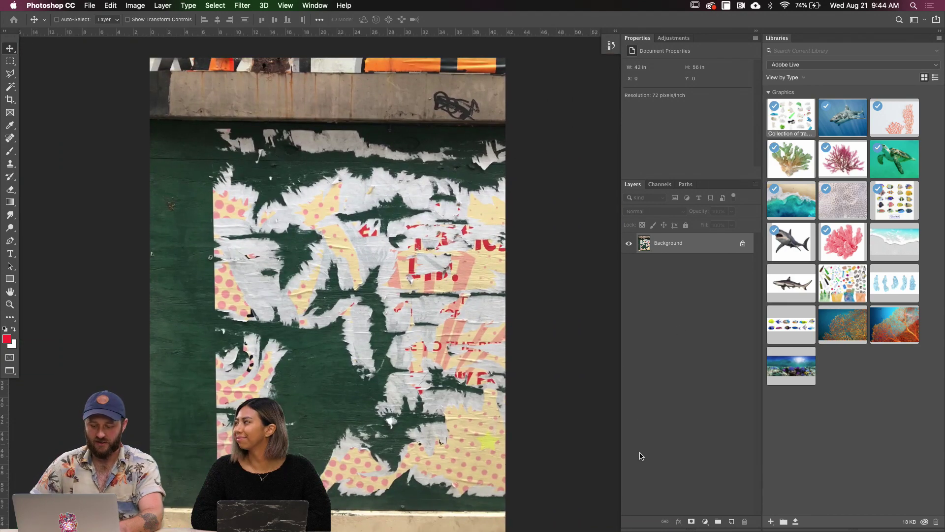
pyautogui.click(707, 521)
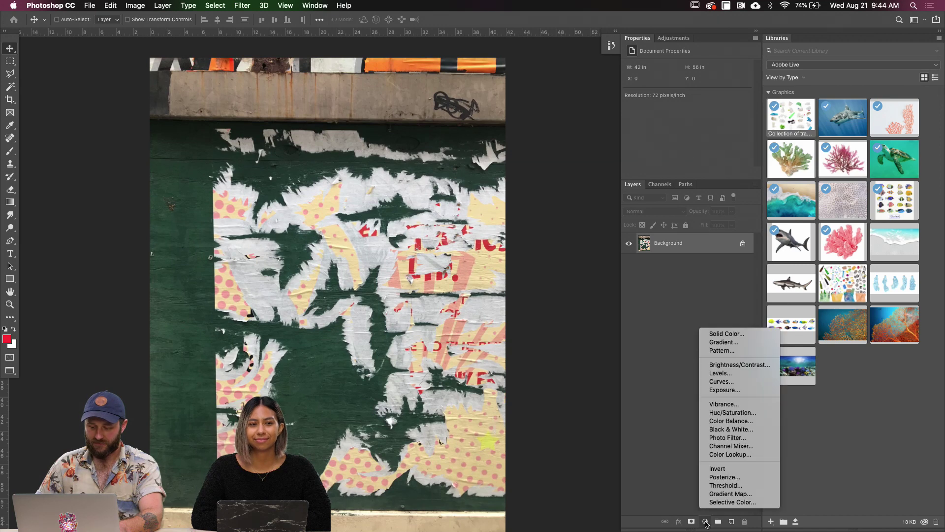
pyautogui.click(716, 374)
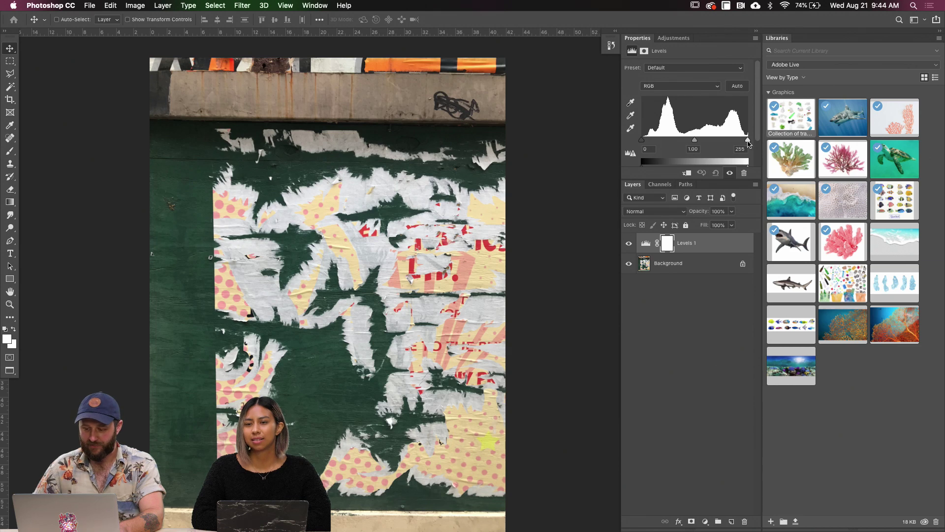
pyautogui.moveTo(747, 141); pyautogui.dragTo(699, 143)
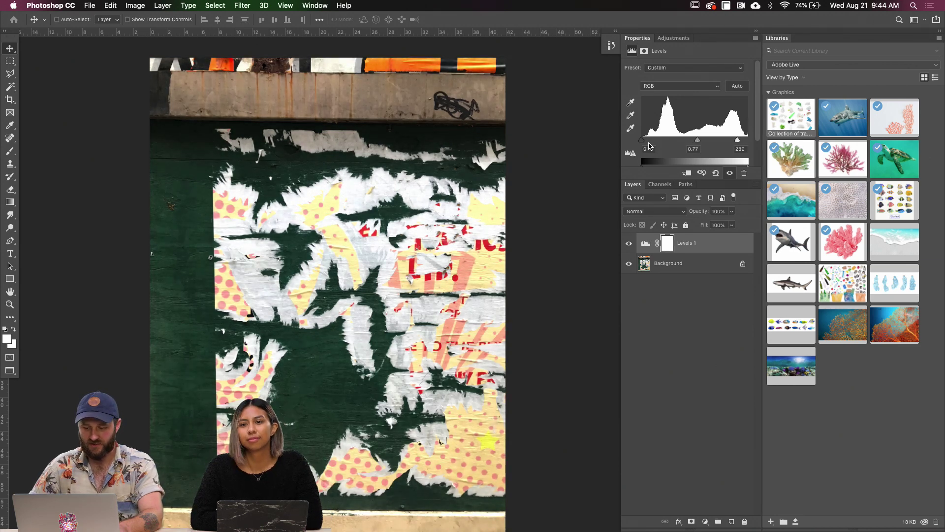
pyautogui.moveTo(642, 141); pyautogui.dragTo(671, 141)
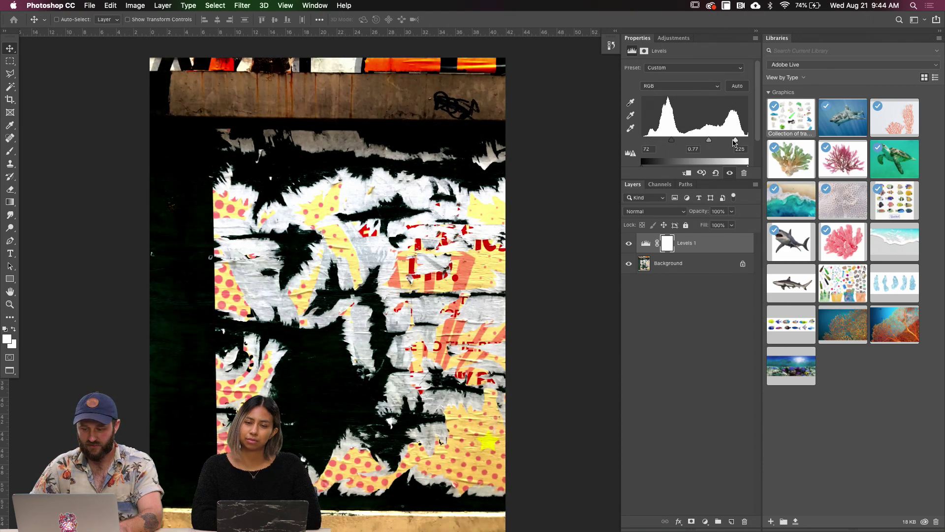
pyautogui.moveTo(738, 141); pyautogui.dragTo(707, 142)
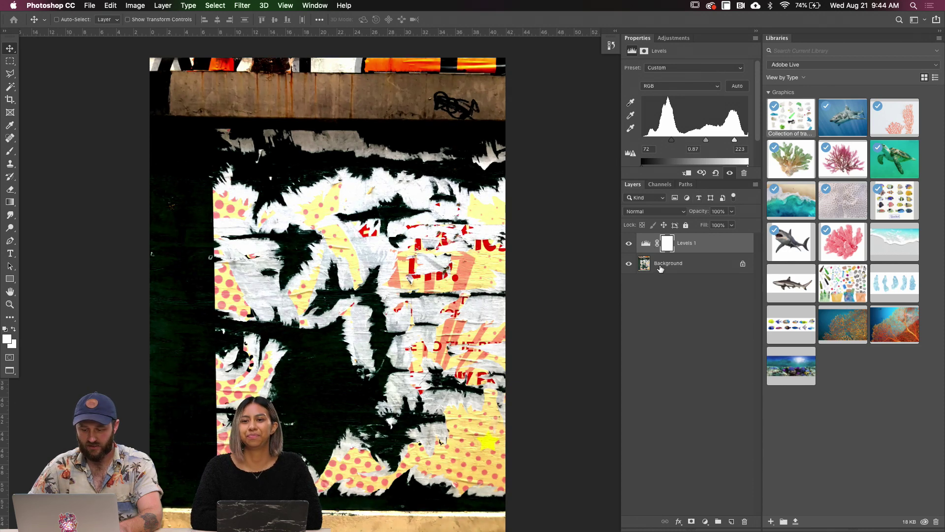
pyautogui.press('super+e')
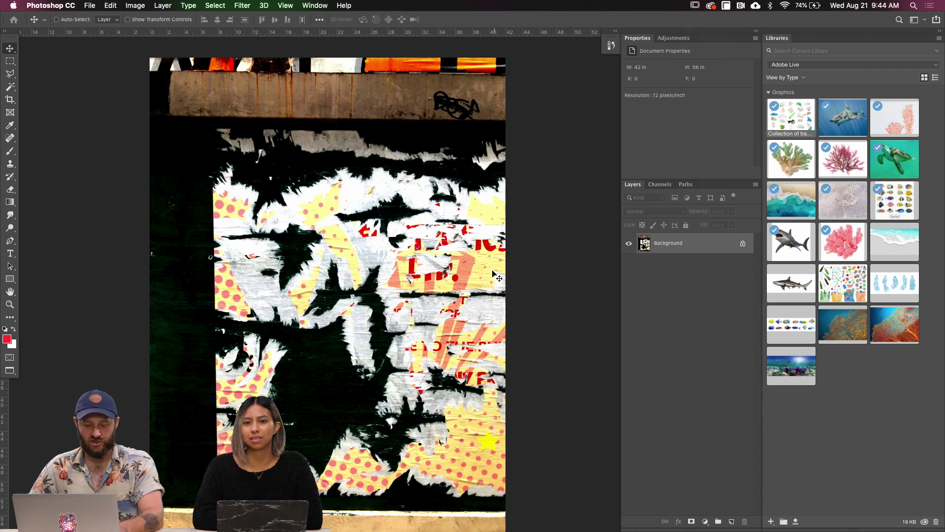
pyautogui.click(215, 6)
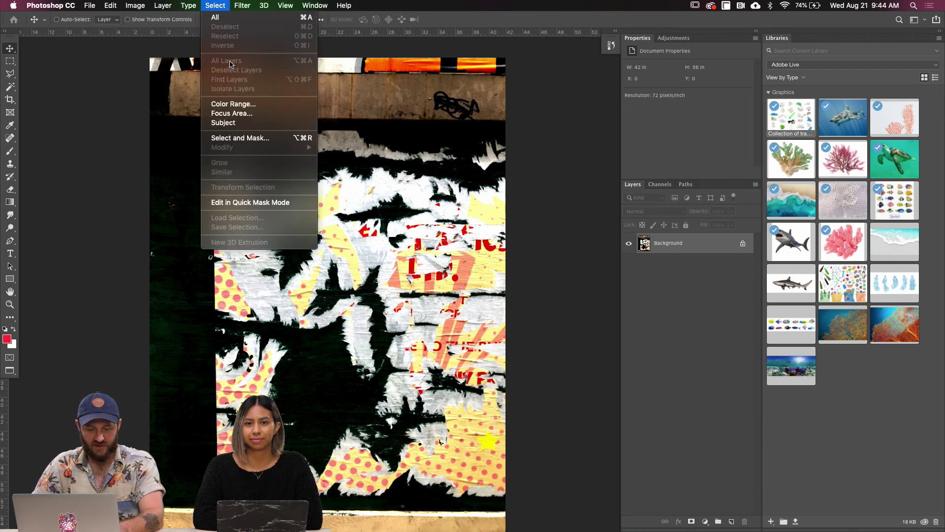
pyautogui.click(237, 106)
pyautogui.moveTo(250, 192); pyautogui.dragTo(575, 148)
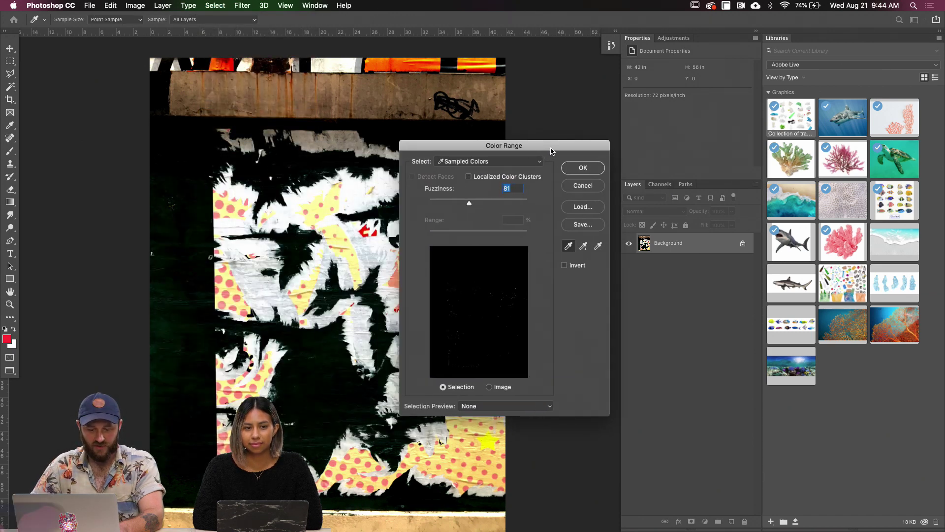
pyautogui.click(253, 235)
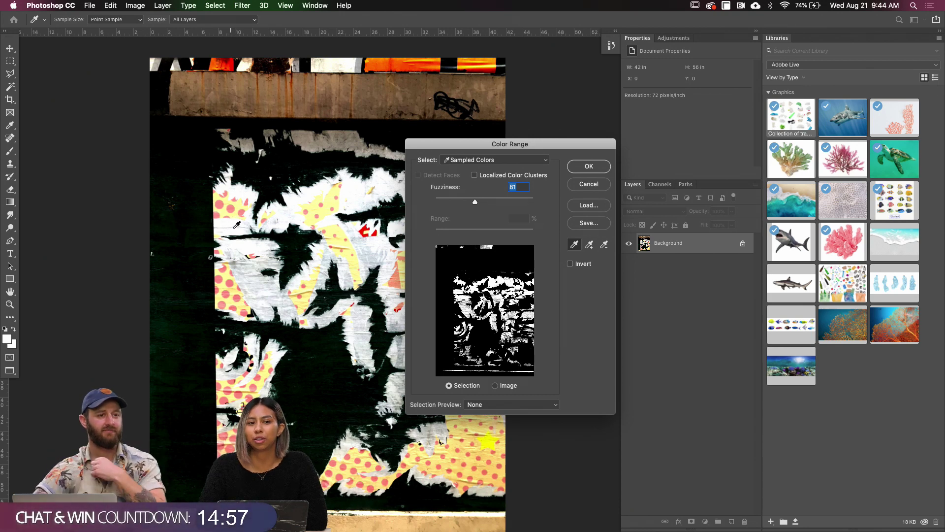
pyautogui.click(272, 237)
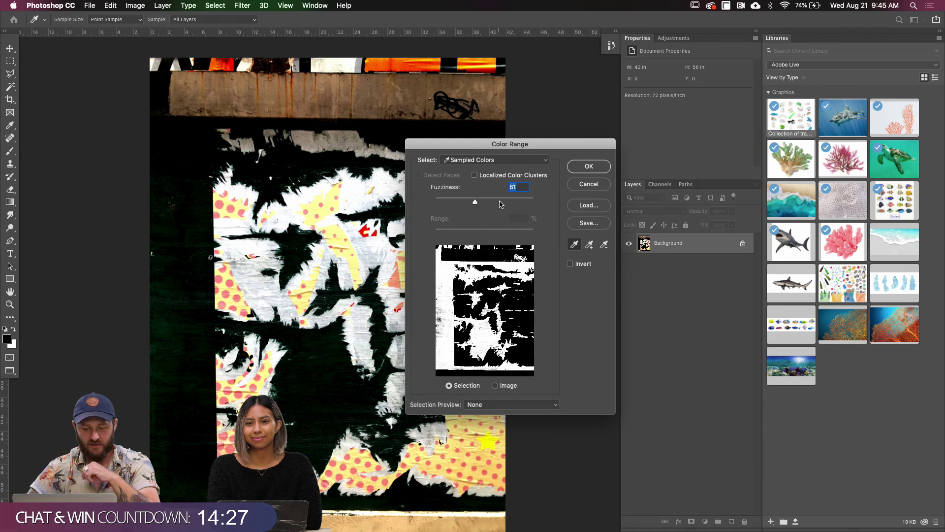
pyautogui.click(232, 280)
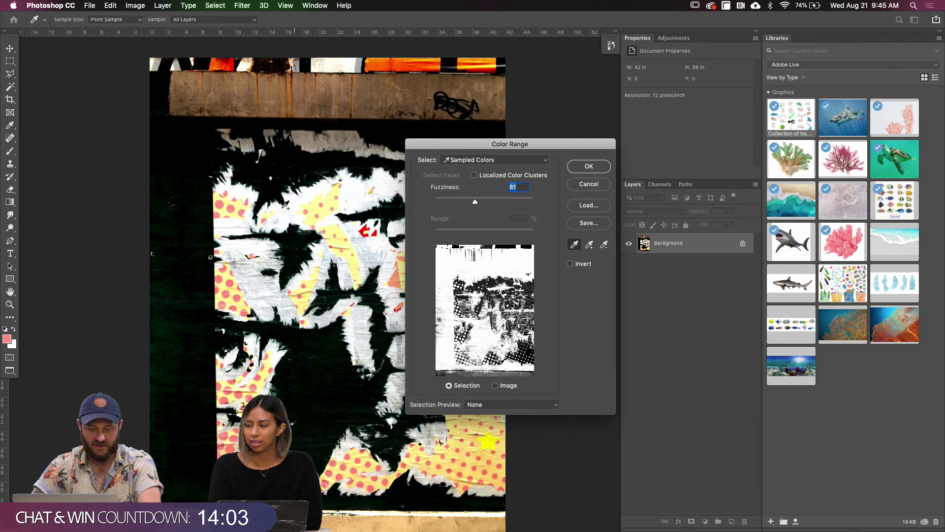
pyautogui.click(235, 207)
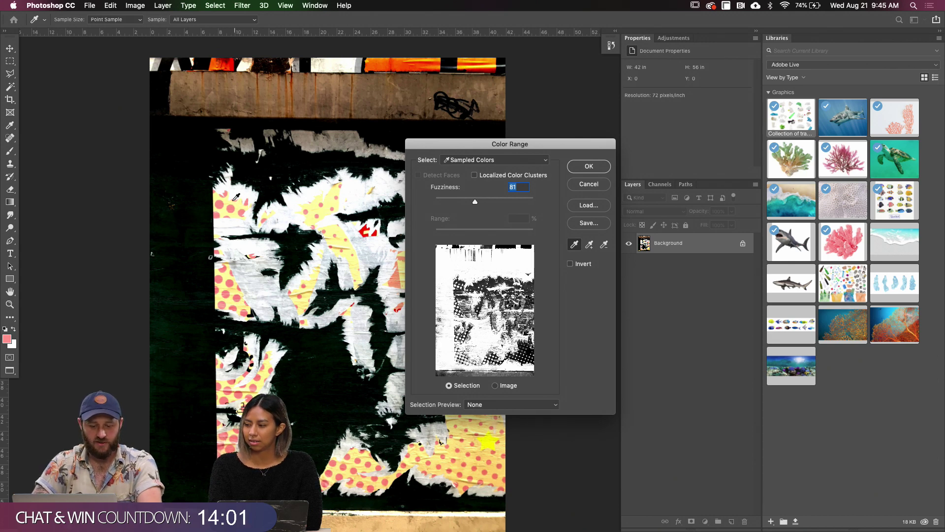
pyautogui.click(229, 198)
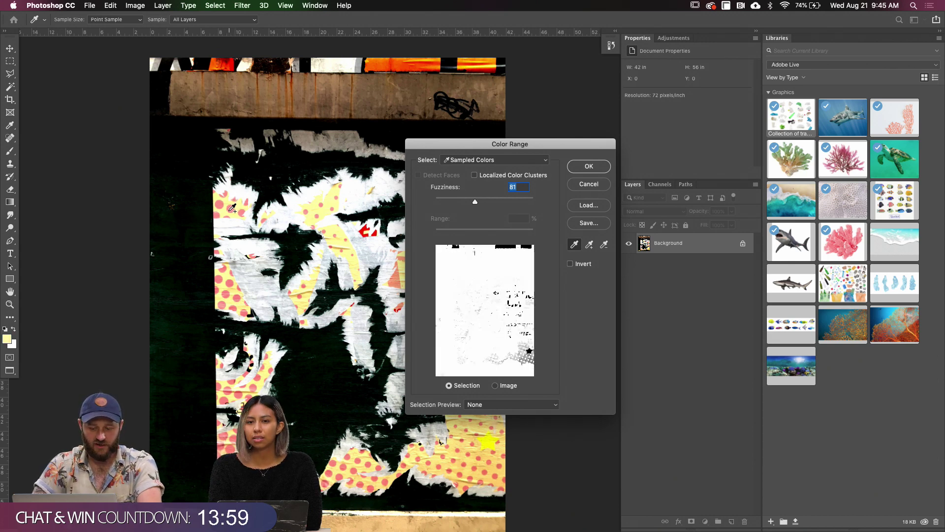
pyautogui.moveTo(475, 204)
pyautogui.mouseDown()
pyautogui.moveTo(433, 213)
pyautogui.moveTo(467, 212)
pyautogui.mouseUp()
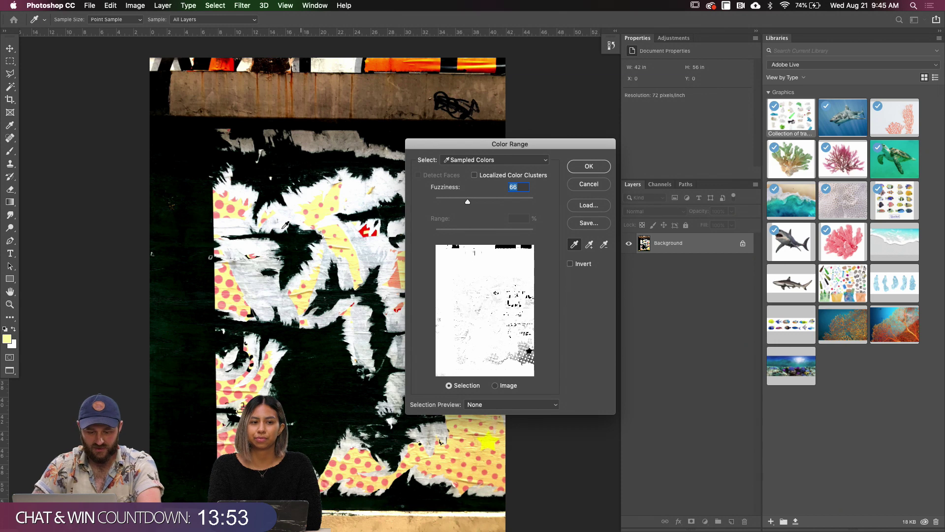
pyautogui.press('Escape')
# Select the light torn paper with Color Range by sampling the poster's pale yellow at Fuzziness 37, and copy it to a new layer
pyautogui.click(215, 5)
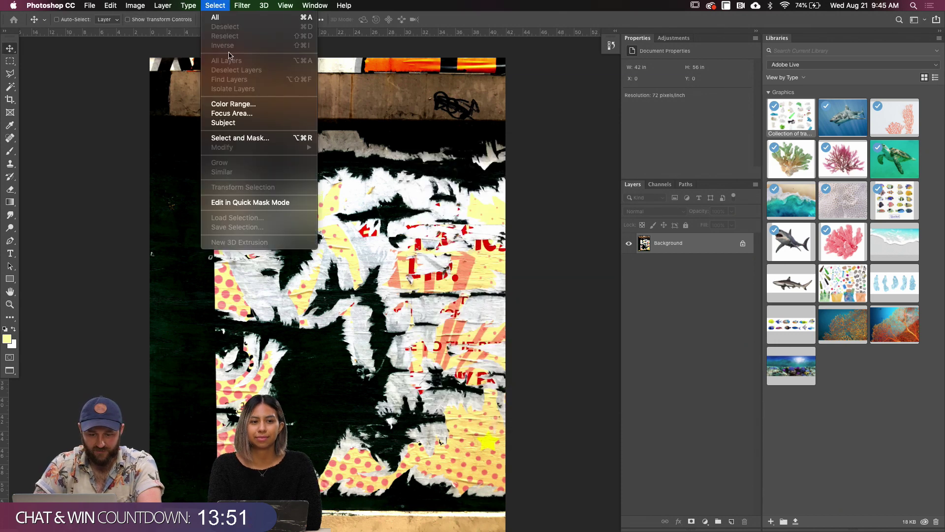
pyautogui.click(232, 105)
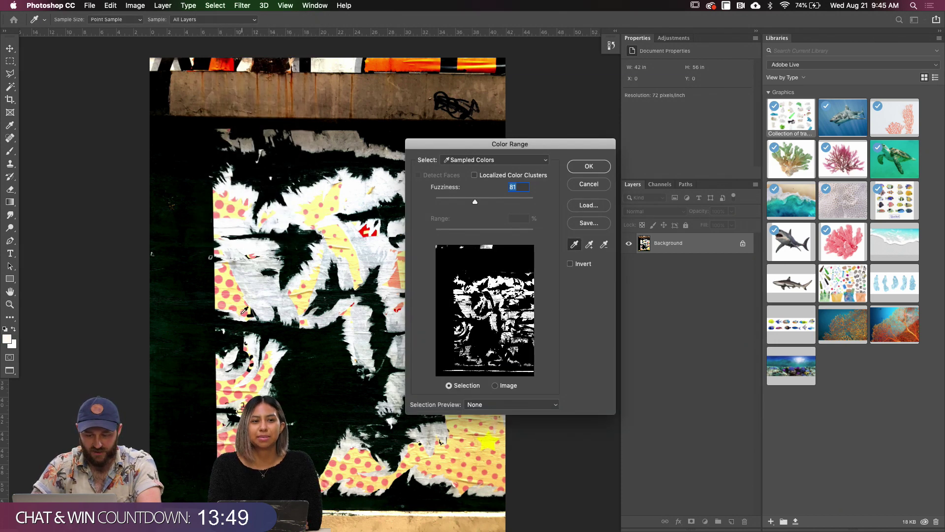
pyautogui.click(233, 203)
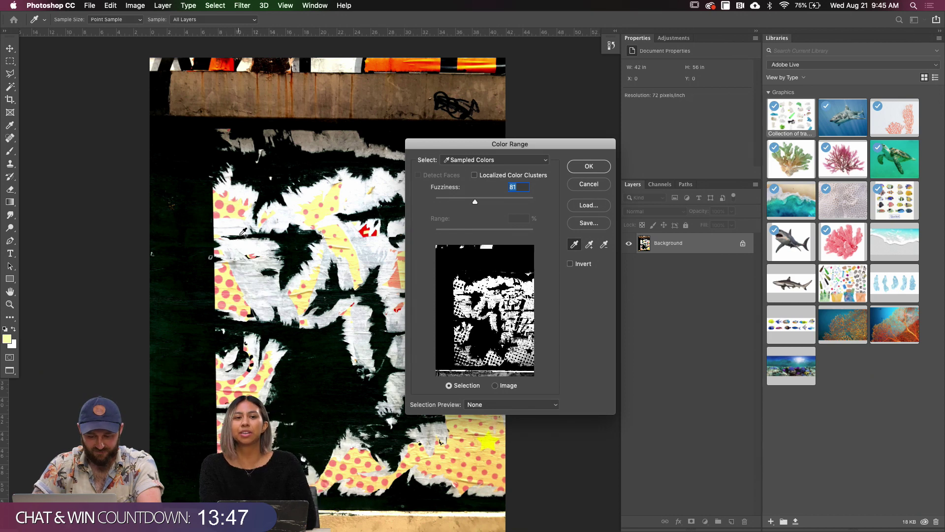
pyautogui.moveTo(476, 204); pyautogui.dragTo(487, 203)
pyautogui.moveTo(492, 144); pyautogui.dragTo(519, 156)
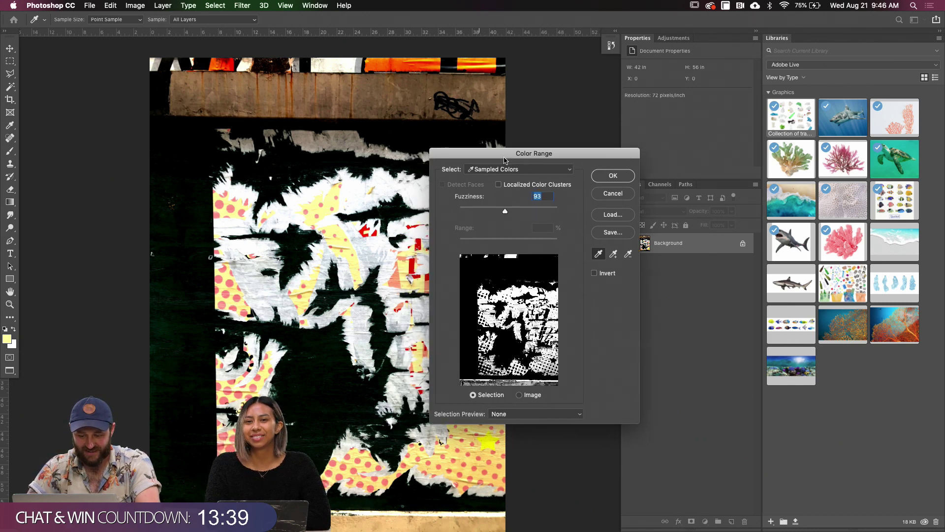
pyautogui.moveTo(370, 205); pyautogui.dragTo(316, 203)
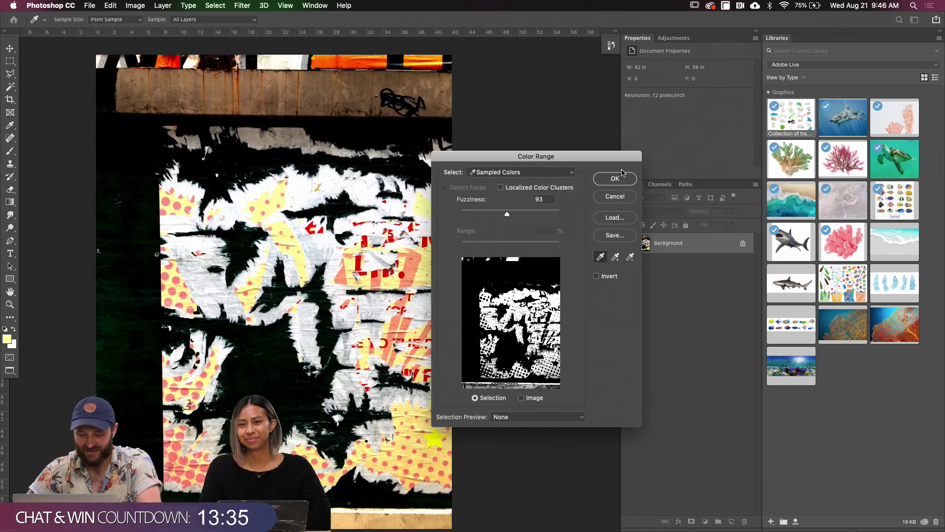
pyautogui.moveTo(507, 214); pyautogui.dragTo(492, 230)
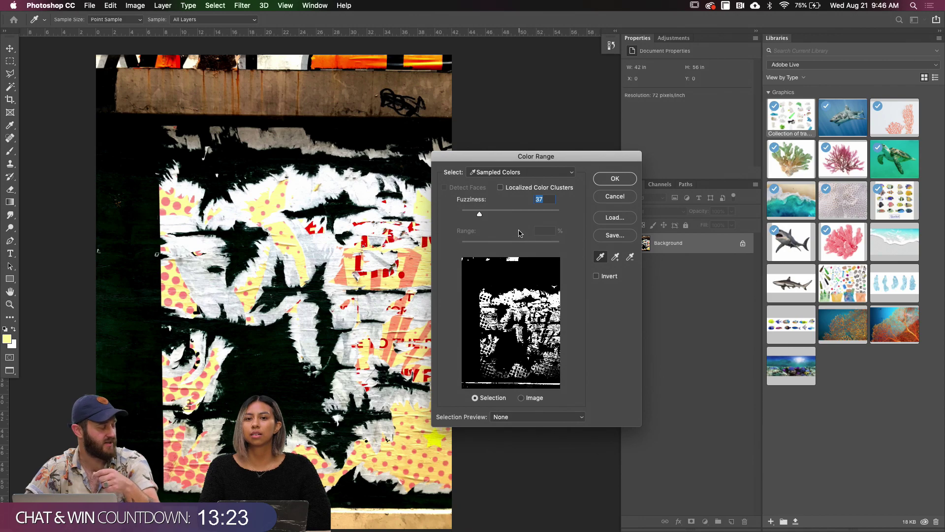
pyautogui.click(601, 183)
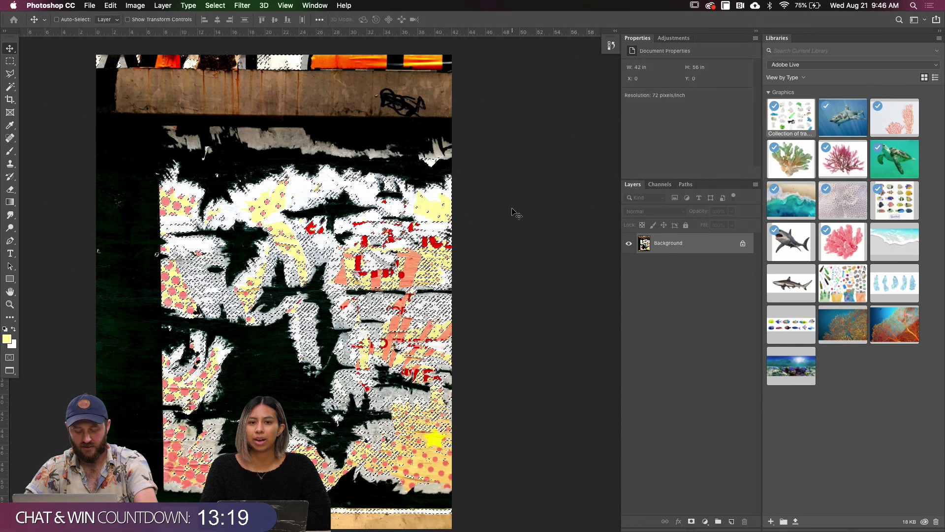
pyautogui.press('super+j')
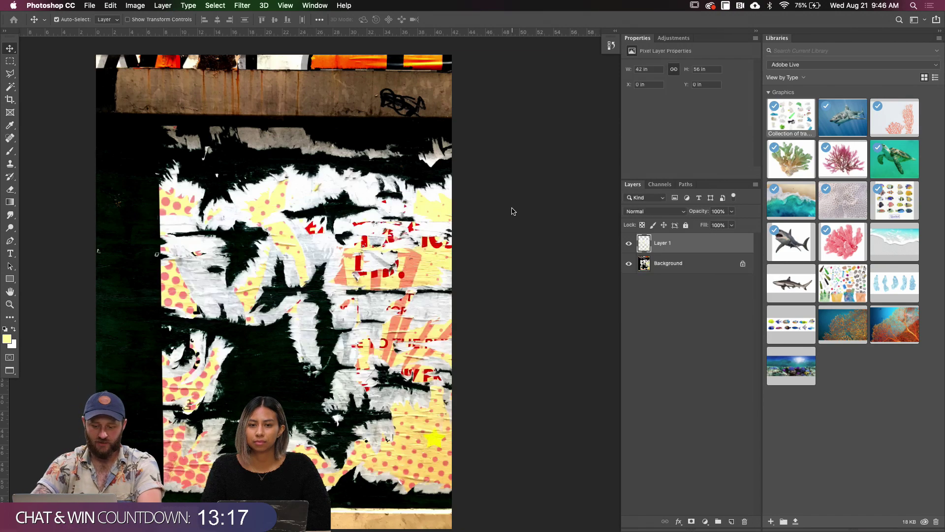
# Hide the Background and fill the copied paper texture with black (#000000), keeping its transparent pixels locked
pyautogui.click(629, 264)
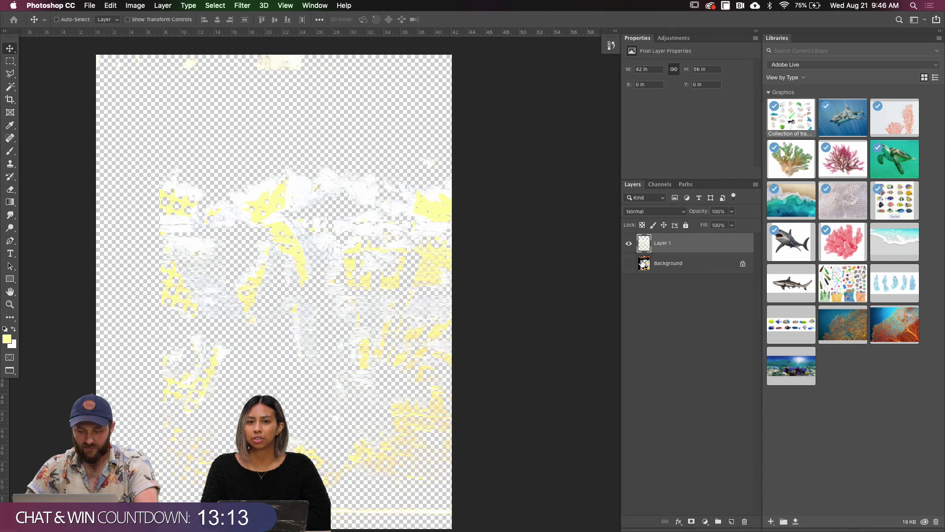
pyautogui.click(642, 226)
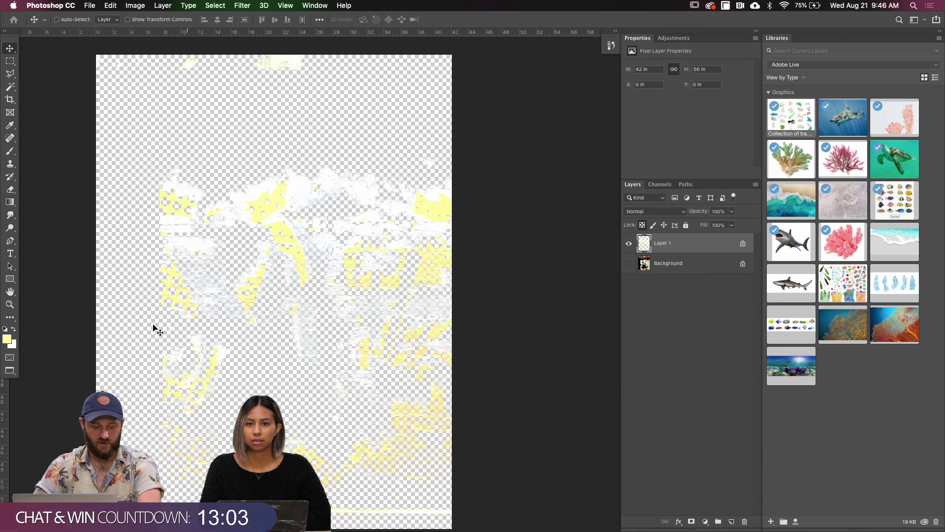
pyautogui.click(9, 340)
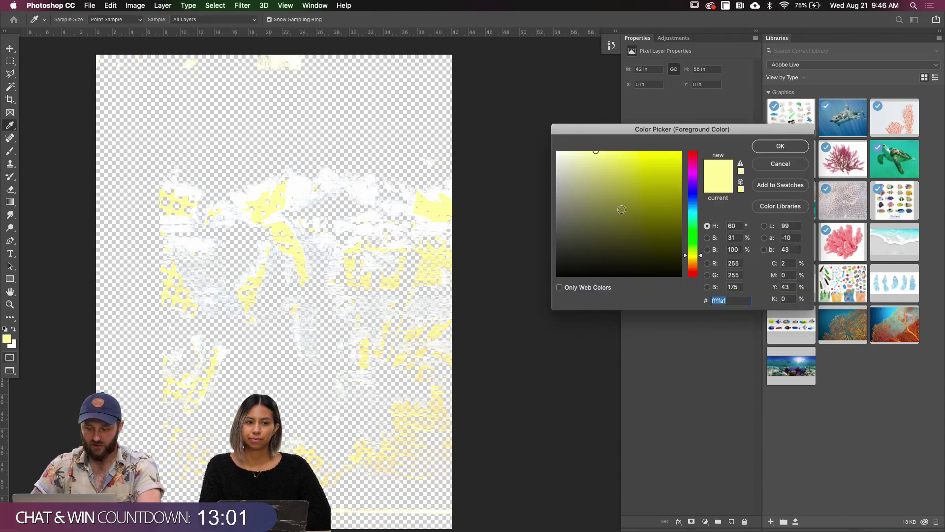
pyautogui.write('000000')
pyautogui.press('Return')
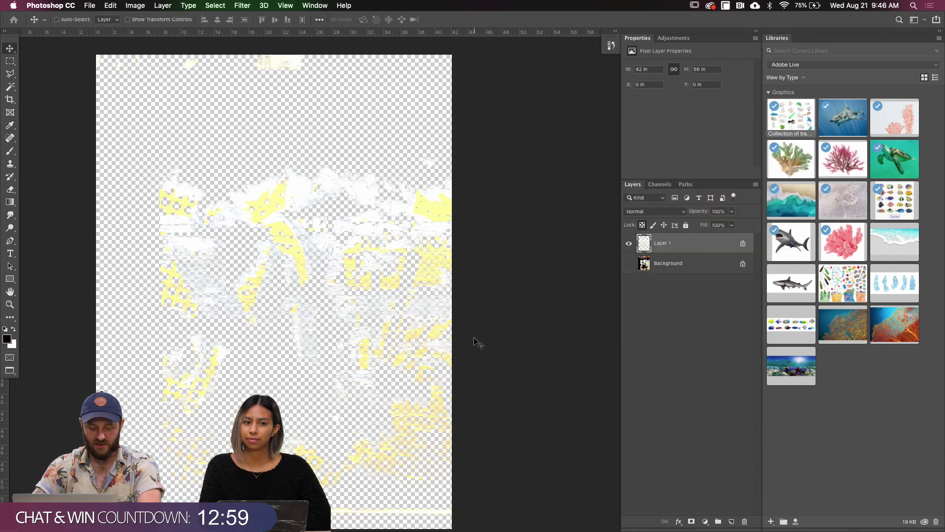
pyautogui.hotkey('alt', 'shift', 'BackSpace')
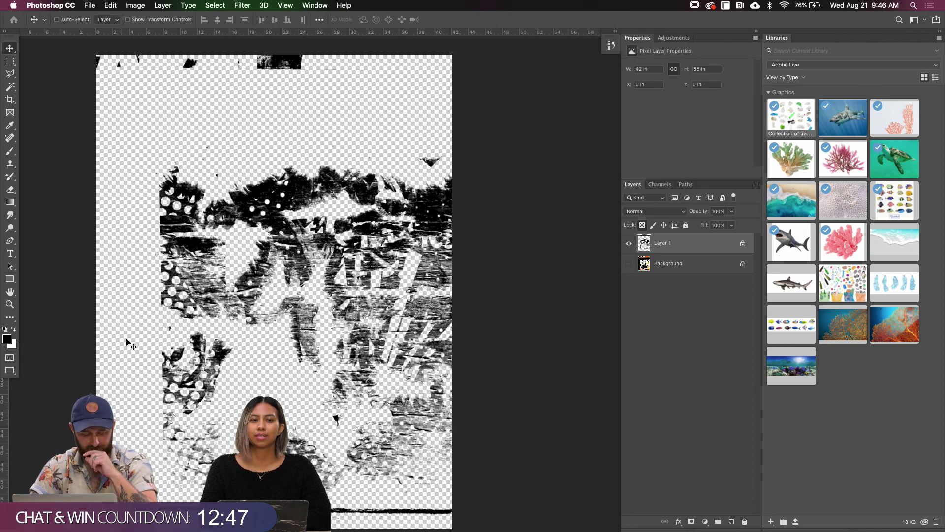
# Bring the black torn-paper texture into the Untitled-1 collage and position it over the shark, beach and water below the pink coral
pyautogui.press('f')
pyautogui.press('f')
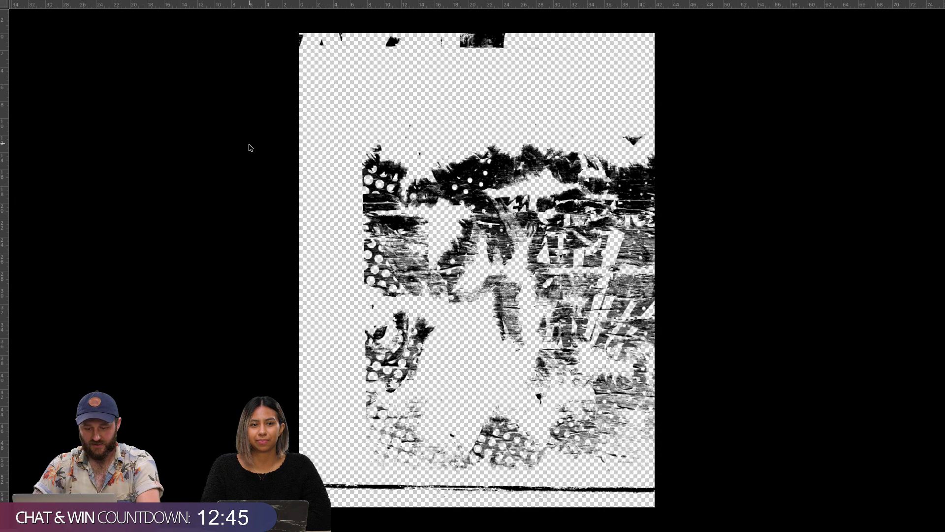
pyautogui.press('f')
pyautogui.moveTo(310, 159); pyautogui.dragTo(242, 198)
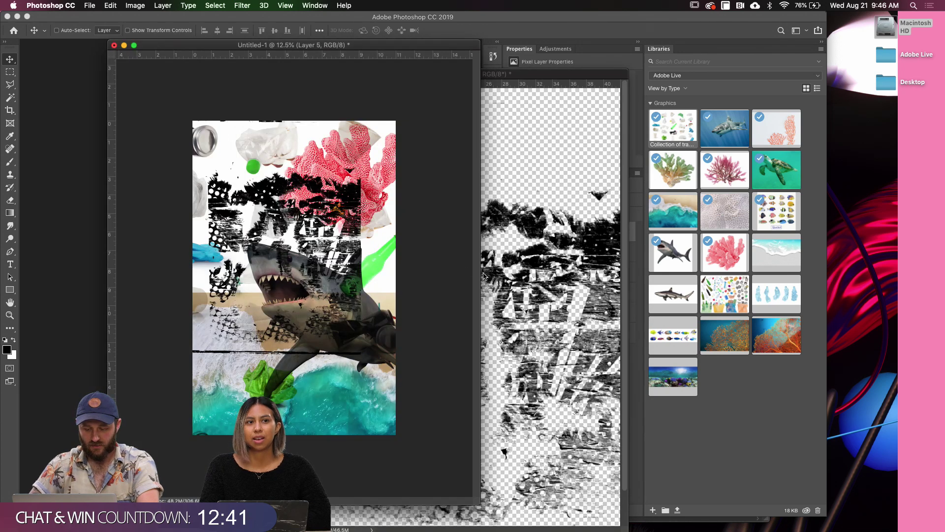
pyautogui.moveTo(305, 216); pyautogui.dragTo(332, 270)
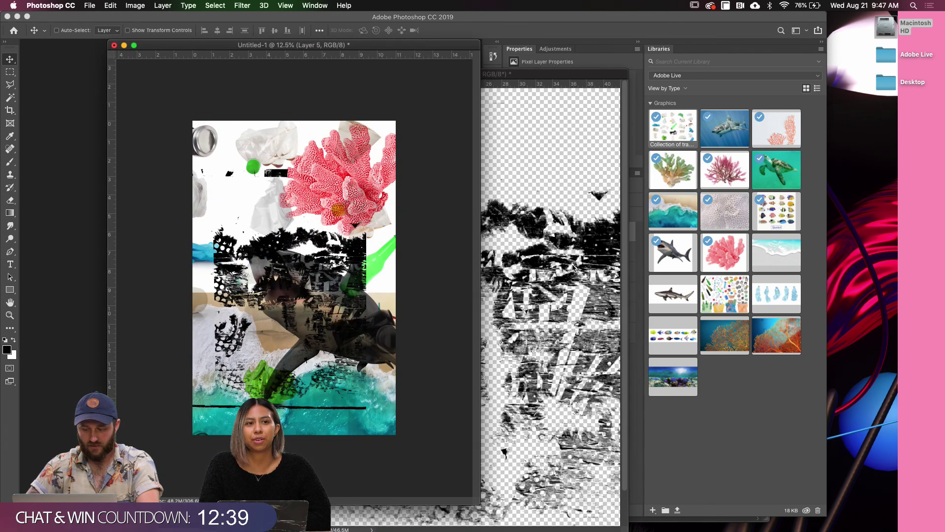
# Bring the torn-poster photo document forward, hide its black texture layer, and make the Background visible and active
pyautogui.click(493, 78)
pyautogui.moveTo(492, 78); pyautogui.dragTo(471, 112)
pyautogui.moveTo(343, 45); pyautogui.dragTo(285, 52)
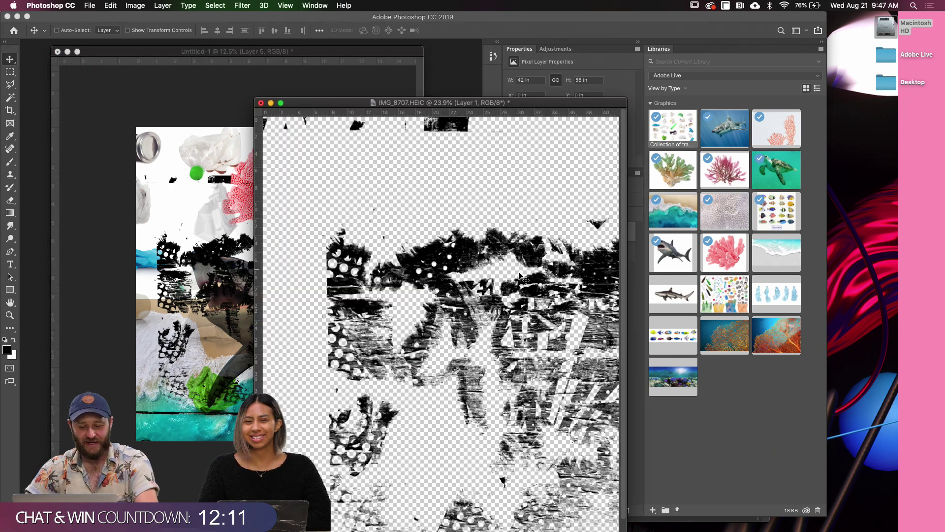
pyautogui.click(514, 268)
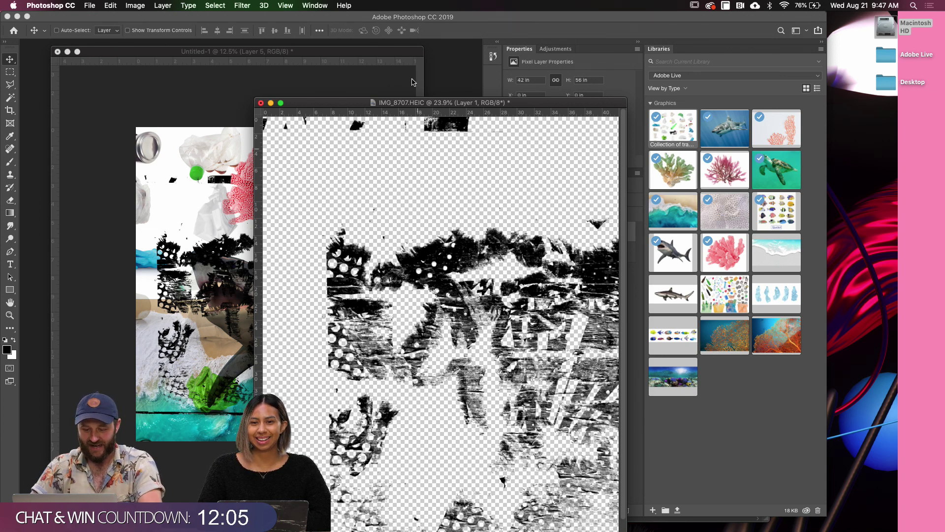
pyautogui.moveTo(415, 104); pyautogui.dragTo(262, 86)
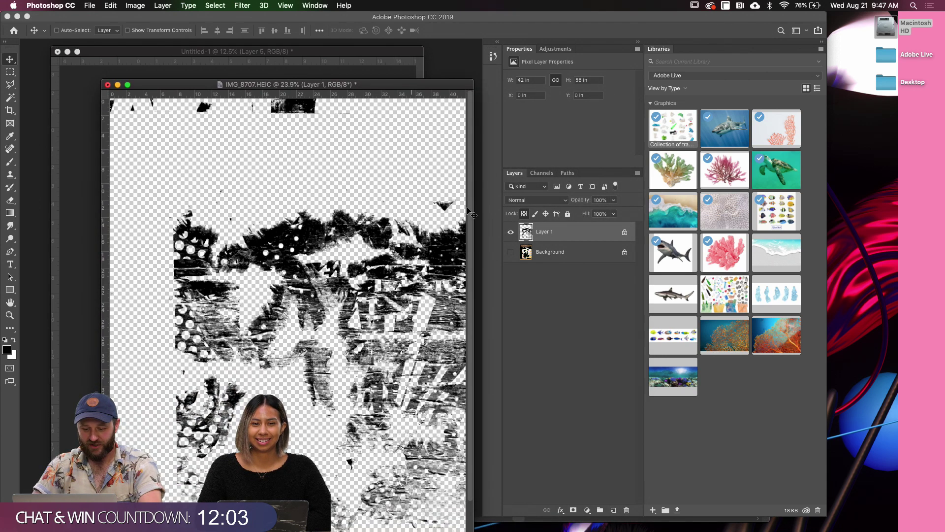
pyautogui.click(511, 252)
pyautogui.click(511, 232)
pyautogui.click(511, 233)
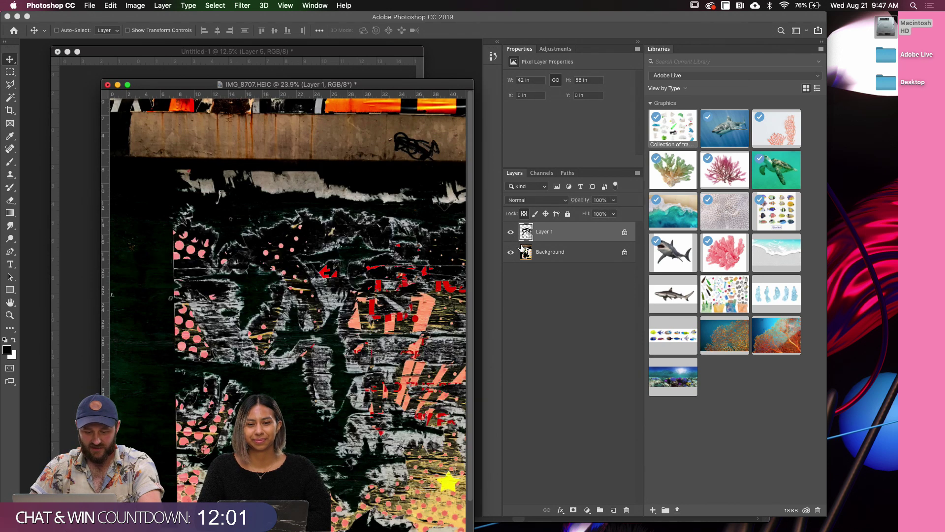
pyautogui.click(510, 231)
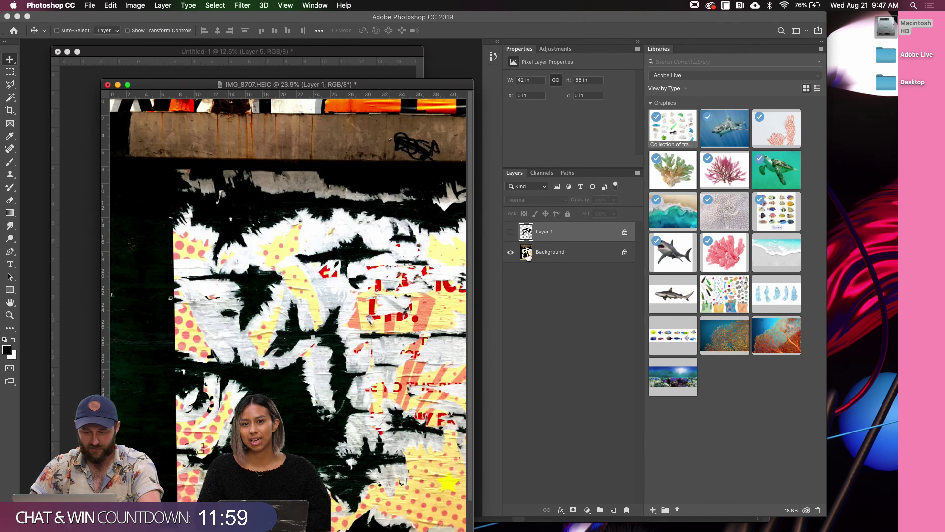
pyautogui.click(526, 252)
# Select the torn paper in the Background with Color Range at a higher Fuzziness, and copy it to a new layer
pyautogui.click(216, 5)
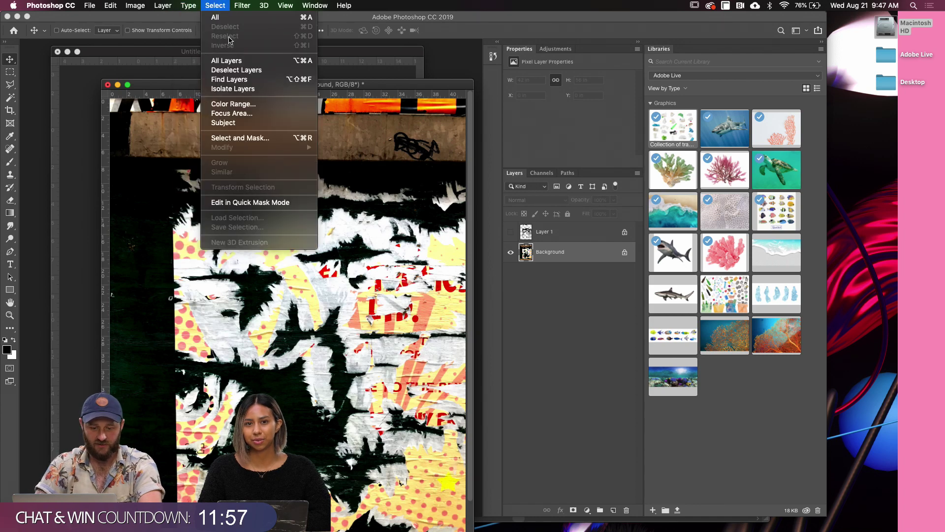
pyautogui.click(244, 102)
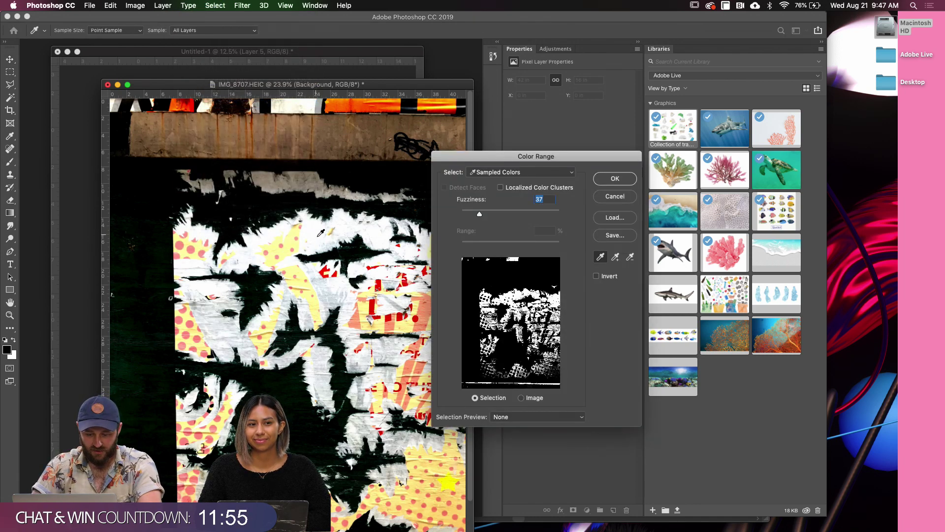
pyautogui.moveTo(480, 214); pyautogui.dragTo(519, 215)
pyautogui.click(613, 179)
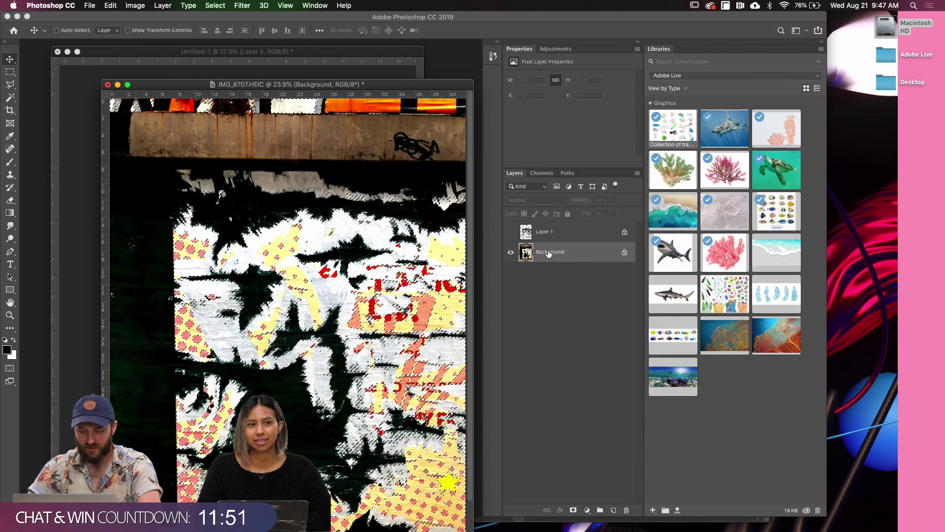
pyautogui.press('super+j')
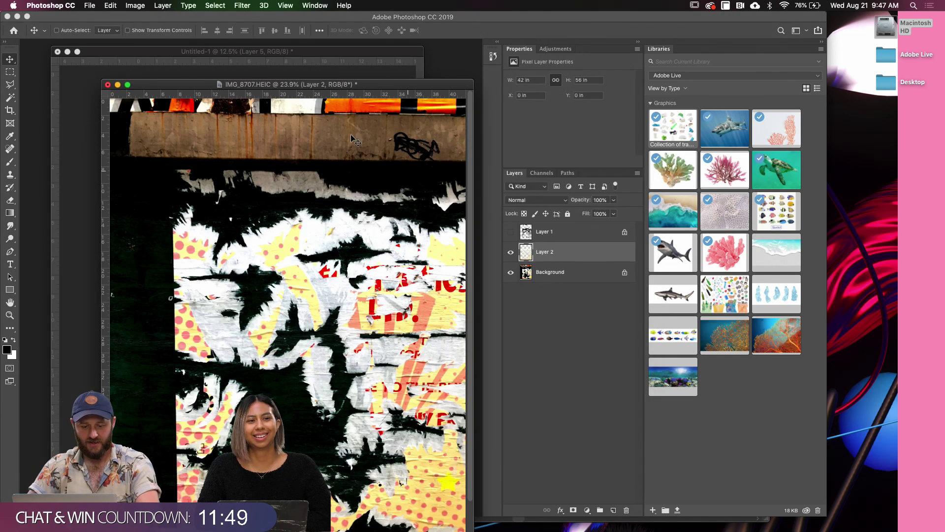
# Show the black texture layer above the new paper copy, and lock the copy's transparent pixels
pyautogui.click(510, 232)
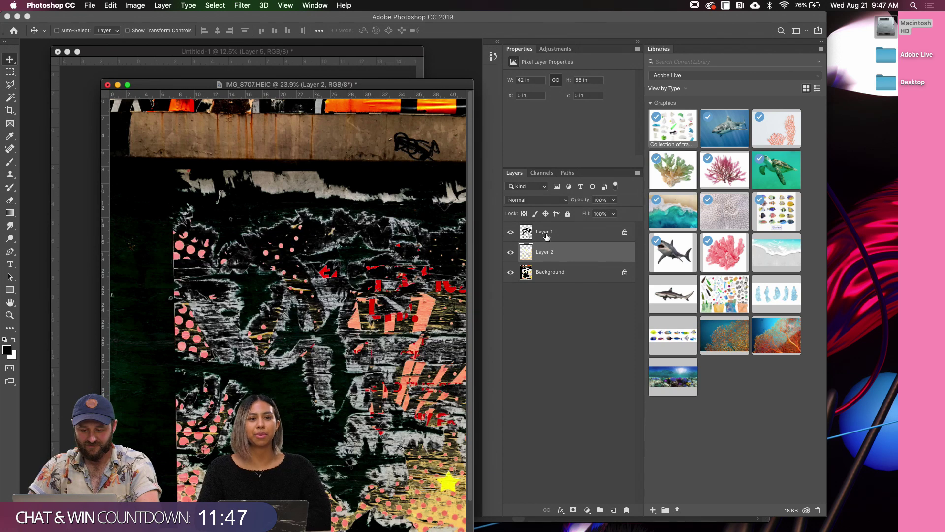
pyautogui.keyDown('shift'); pyautogui.click(547, 236); pyautogui.keyUp('shift')
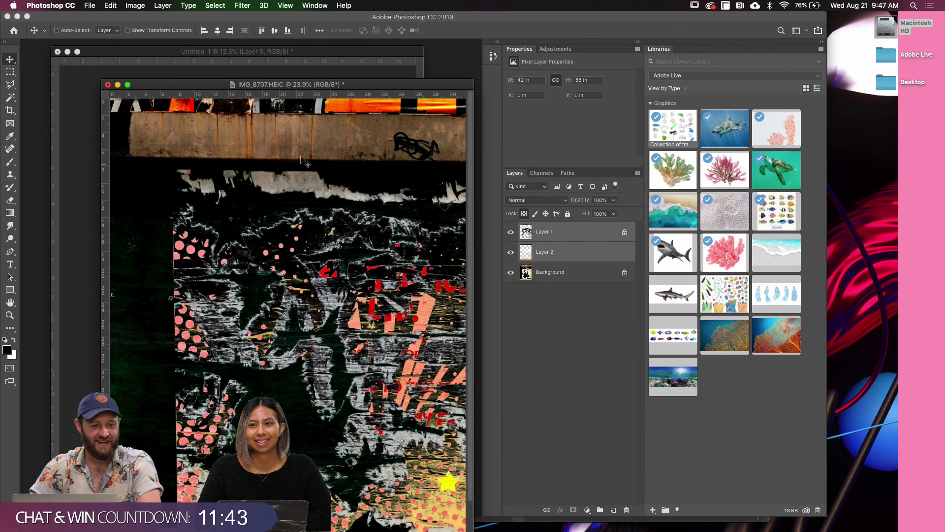
pyautogui.moveTo(295, 85); pyautogui.dragTo(277, 58)
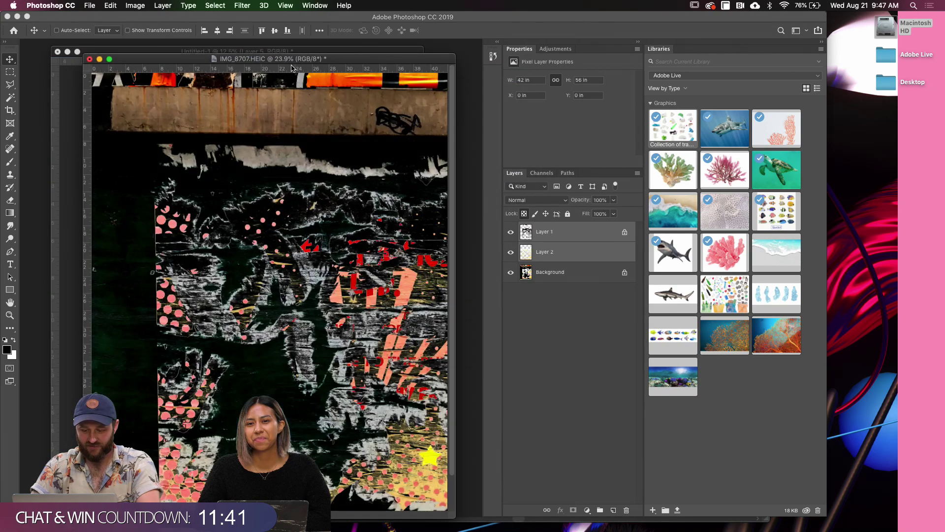
pyautogui.click(517, 244)
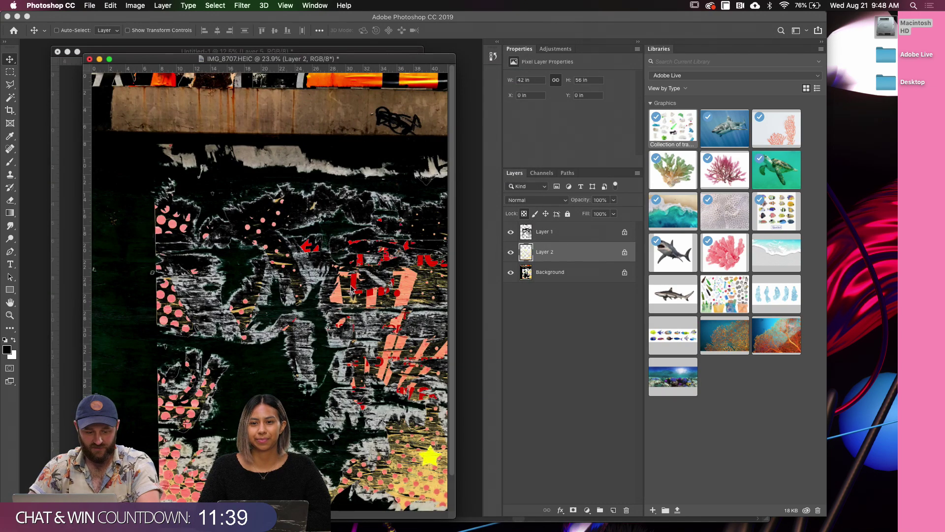
# Fill the new paper copy with hot pink (#ff005a), keeping its transparent pixels, and hide the Background
pyautogui.click(7, 350)
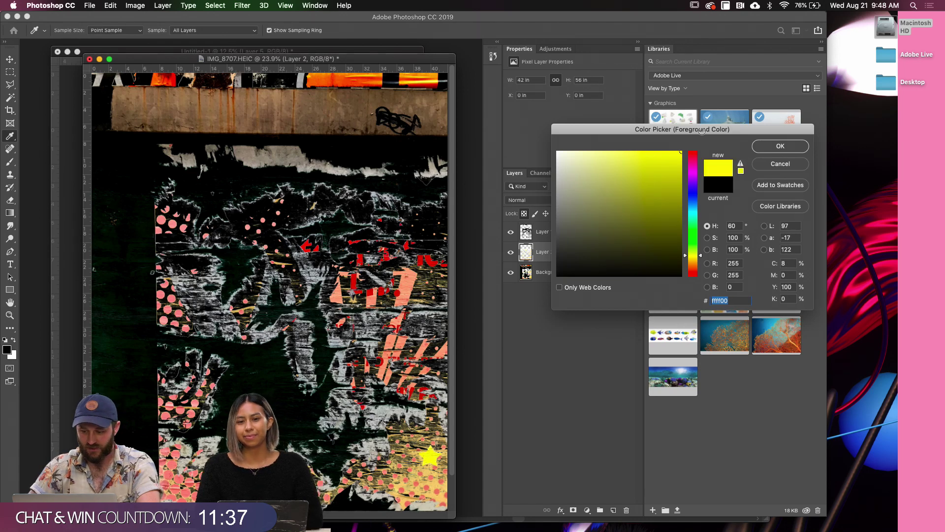
pyautogui.moveTo(693, 212); pyautogui.dragTo(703, 157)
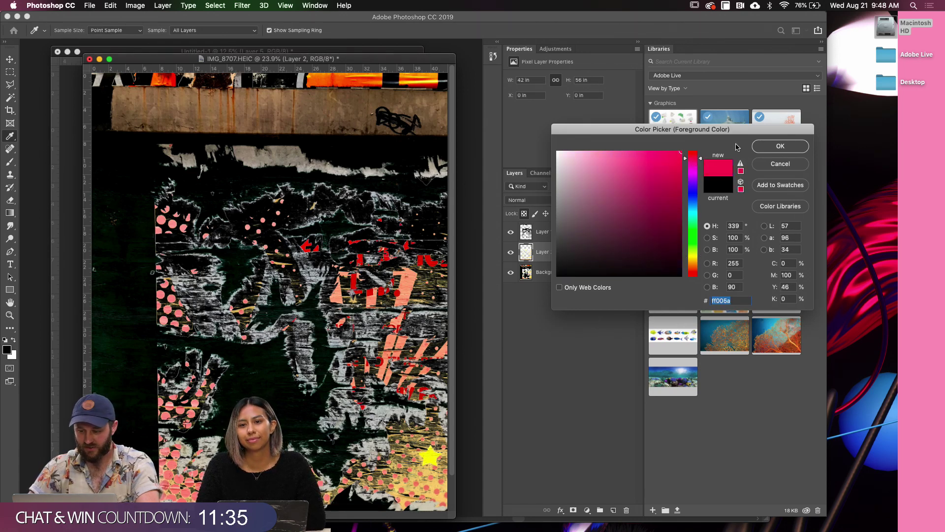
pyautogui.click(767, 147)
pyautogui.hotkey('alt', 'shift', 'BackSpace')
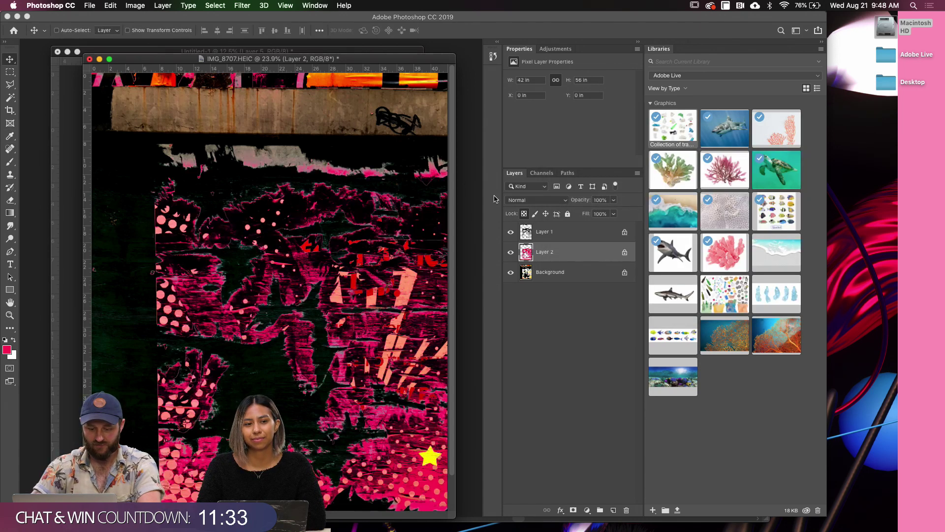
pyautogui.click(510, 272)
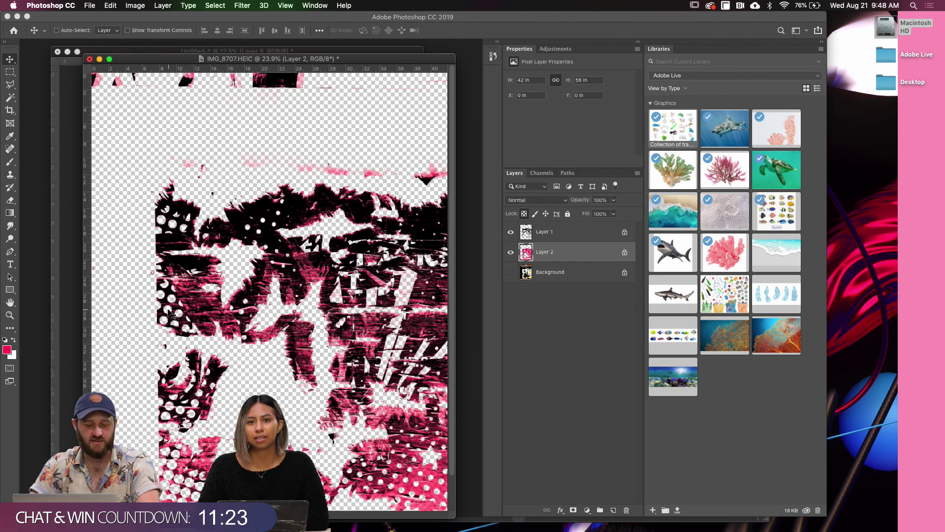
# Select both the black and pink texture layers in the photo, and delete the old black texture from the Untitled-1 collage
pyautogui.keyDown('shift'); pyautogui.click(546, 240); pyautogui.keyUp('shift')
pyautogui.moveTo(244, 63); pyautogui.dragTo(328, 65)
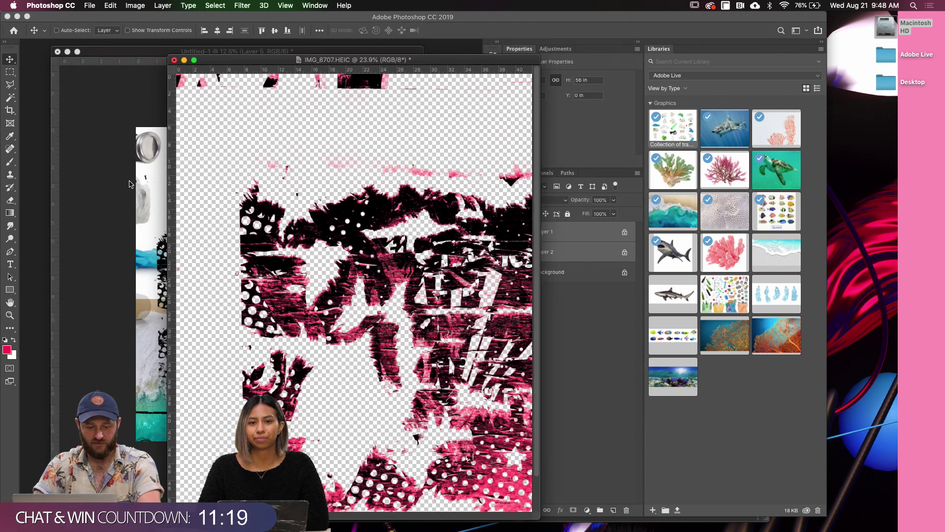
pyautogui.click(152, 189)
pyautogui.press('Delete')
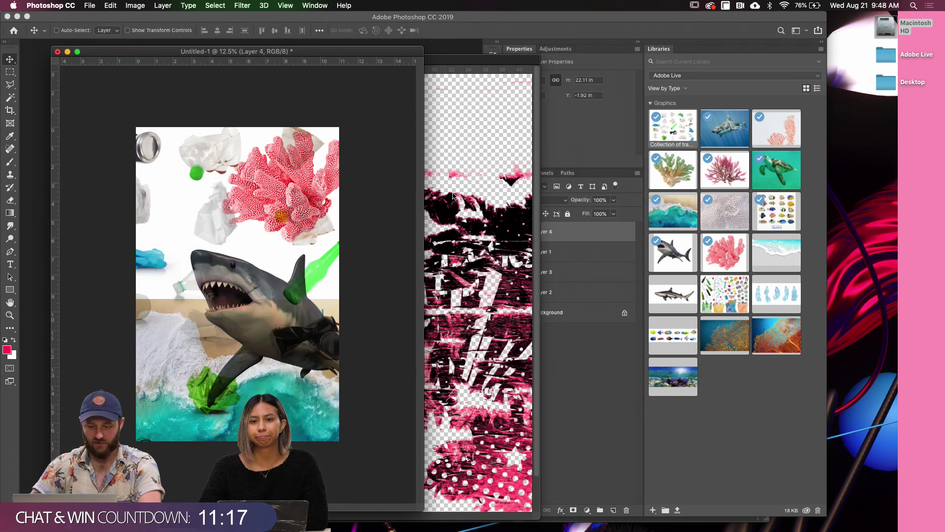
# Hide the trash, shark and beach layers in the collage, and move the pink coral down to the page's lower right
pyautogui.moveTo(461, 63); pyautogui.dragTo(384, 237)
pyautogui.hotkey('ctrl', 'Tab')
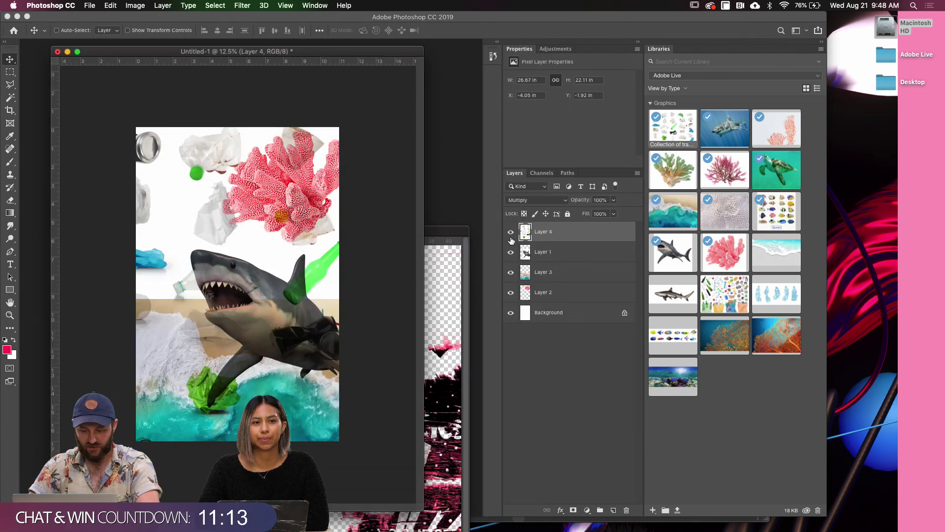
pyautogui.moveTo(511, 231); pyautogui.dragTo(510, 271)
pyautogui.click(542, 292)
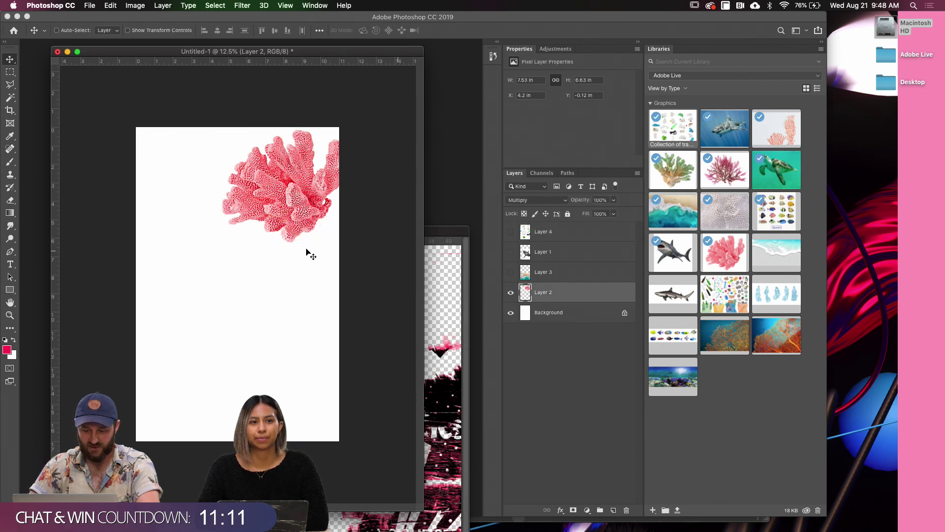
pyautogui.moveTo(306, 253); pyautogui.dragTo(322, 433)
# Bring the black and pink texture layers together into the collage, and position them over the page centre and the coral
pyautogui.click(438, 306)
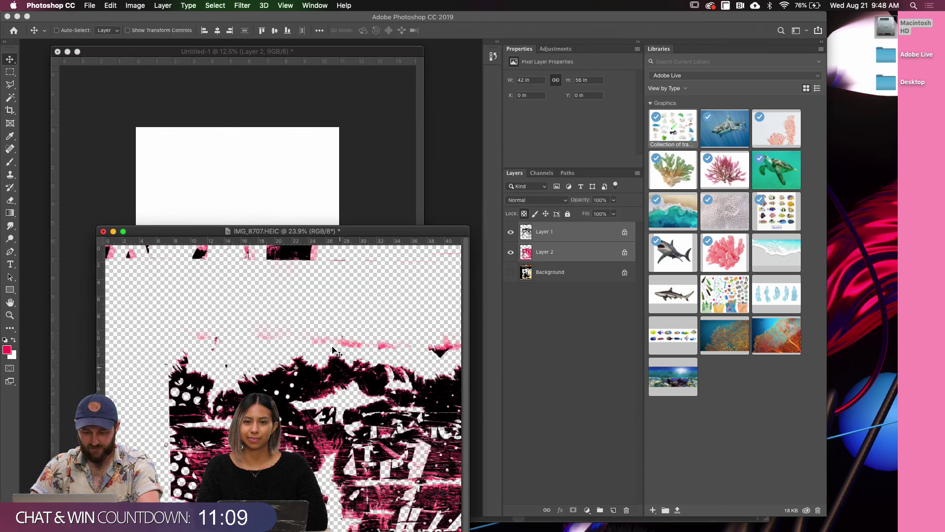
pyautogui.moveTo(355, 336); pyautogui.dragTo(295, 217)
pyautogui.moveTo(301, 277); pyautogui.dragTo(284, 314)
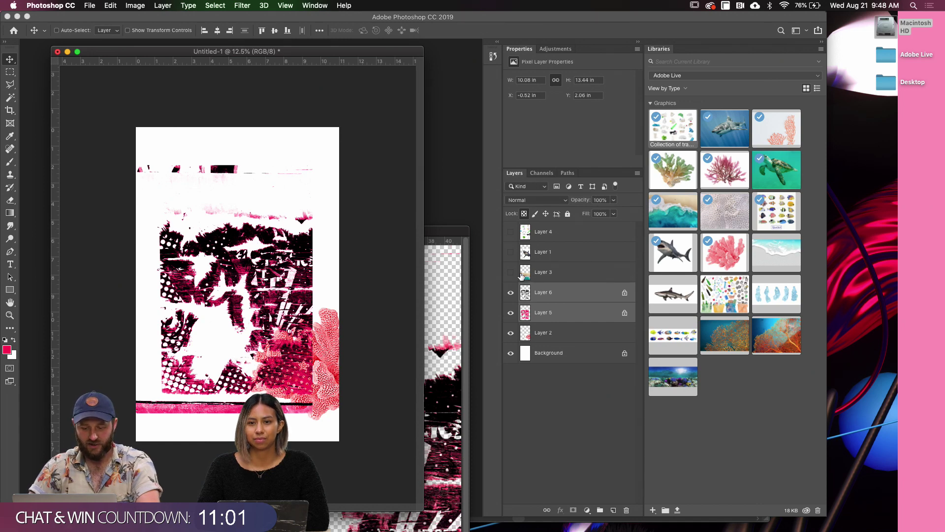
# Show the shark layer above the textures, and set its blend mode to Normal
pyautogui.click(536, 253)
pyautogui.click(510, 252)
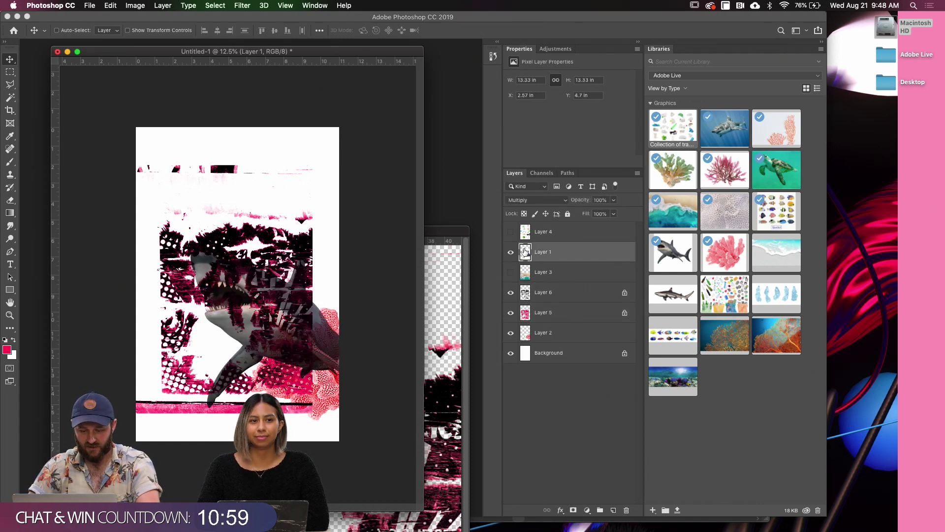
pyautogui.click(529, 200)
pyautogui.click(516, 170)
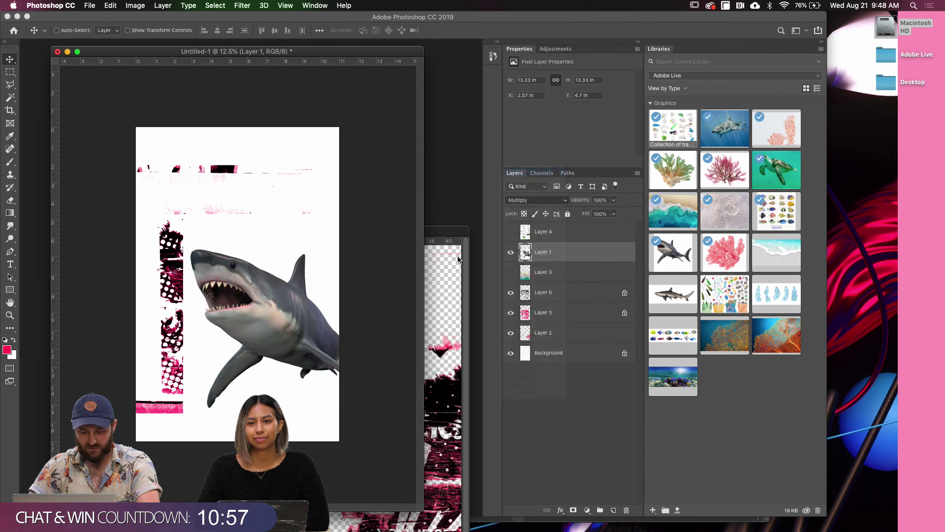
# Show the collage in full-screen mode, and move the shark up and left to about X -0.54 in, Y 3.79 in
pyautogui.press('f')
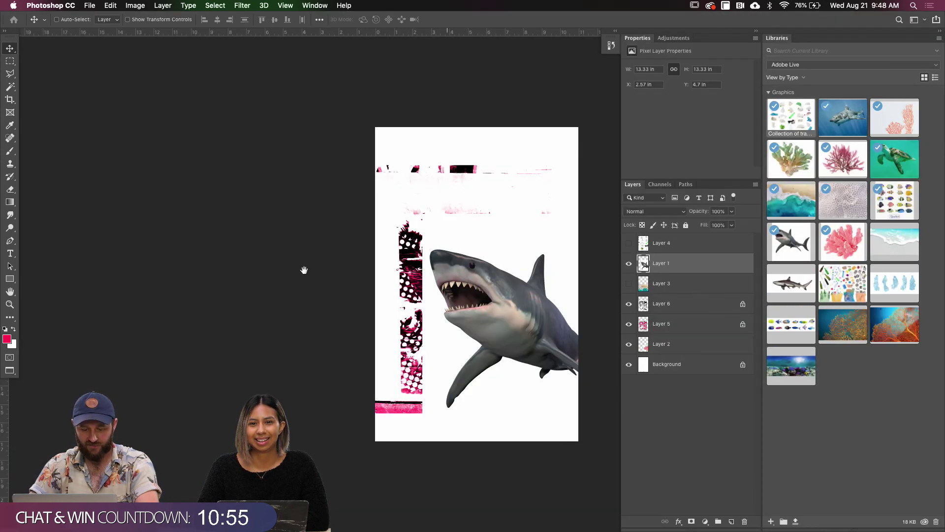
pyautogui.press('super+0')
pyautogui.press('super+equal')
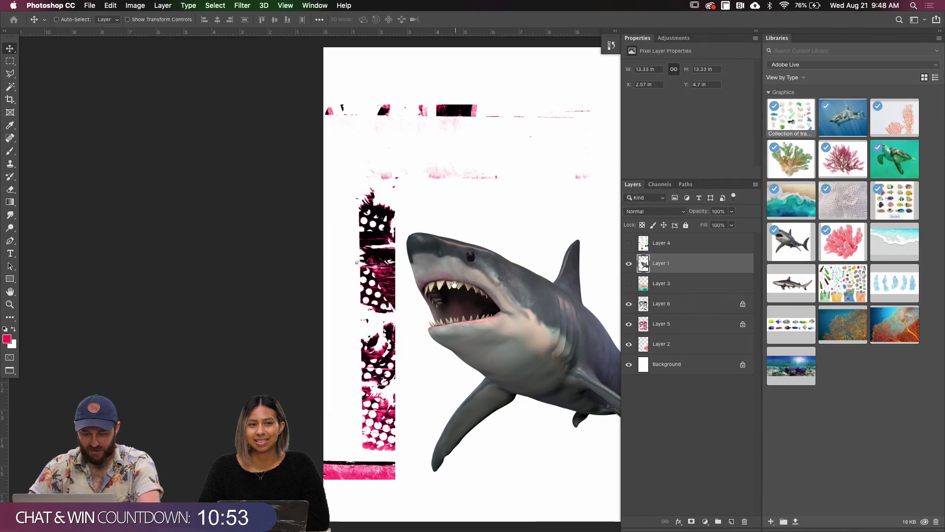
pyautogui.moveTo(454, 285); pyautogui.dragTo(309, 226)
pyautogui.moveTo(400, 301); pyautogui.dragTo(310, 278)
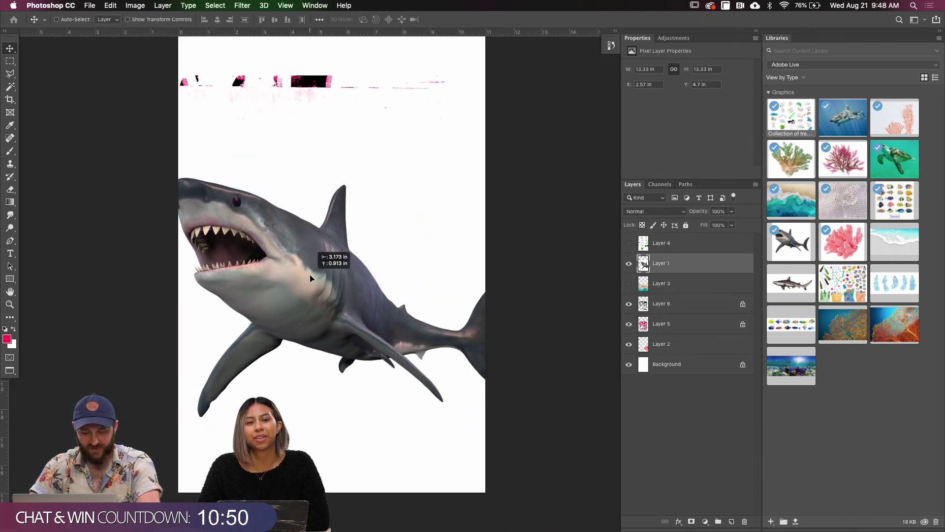
# Nudge the shark to about X -0.6 in, Y 3.65 in, and convert its layer to a Smart Object
pyautogui.rightClick(678, 267)
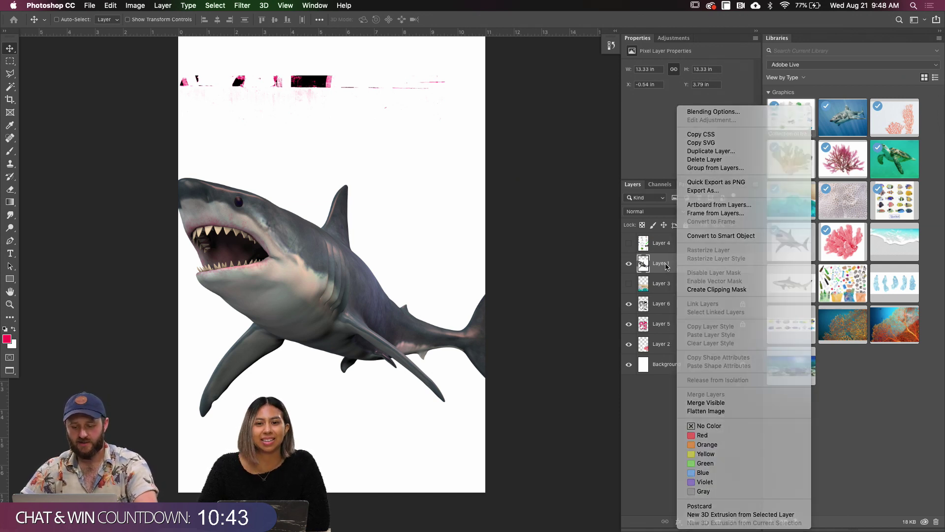
pyautogui.click(667, 266)
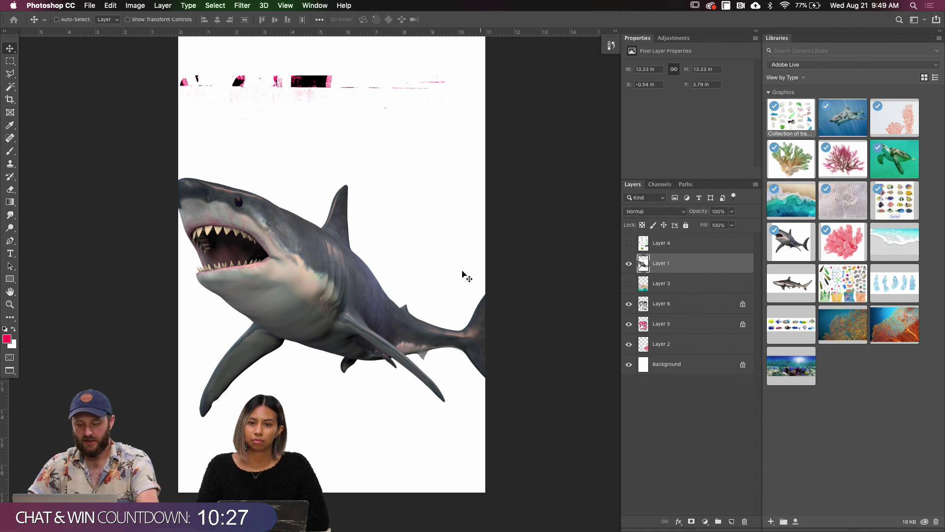
pyautogui.moveTo(350, 294)
pyautogui.mouseDown()
pyautogui.moveTo(344, 283)
pyautogui.moveTo(348, 291)
pyautogui.mouseUp()
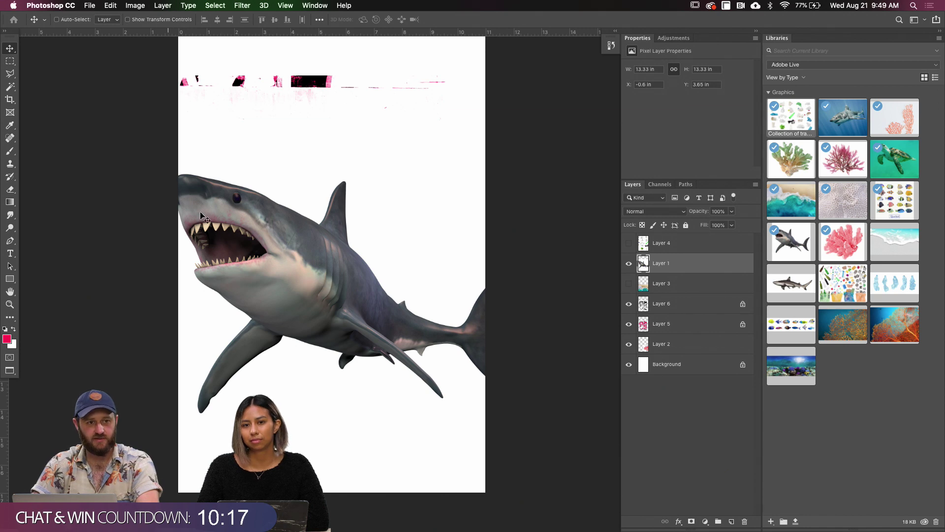
pyautogui.rightClick(667, 268)
pyautogui.click(694, 236)
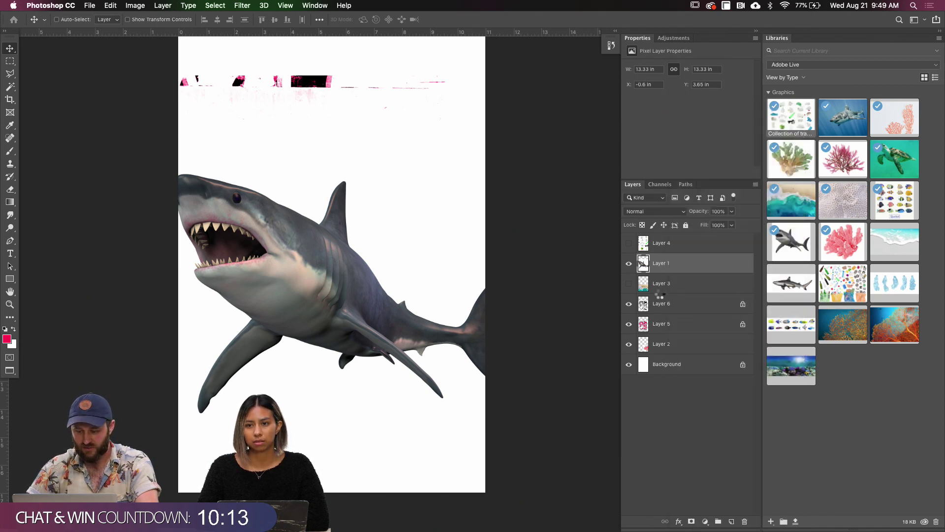
pyautogui.hotkey('ctrl', 't')
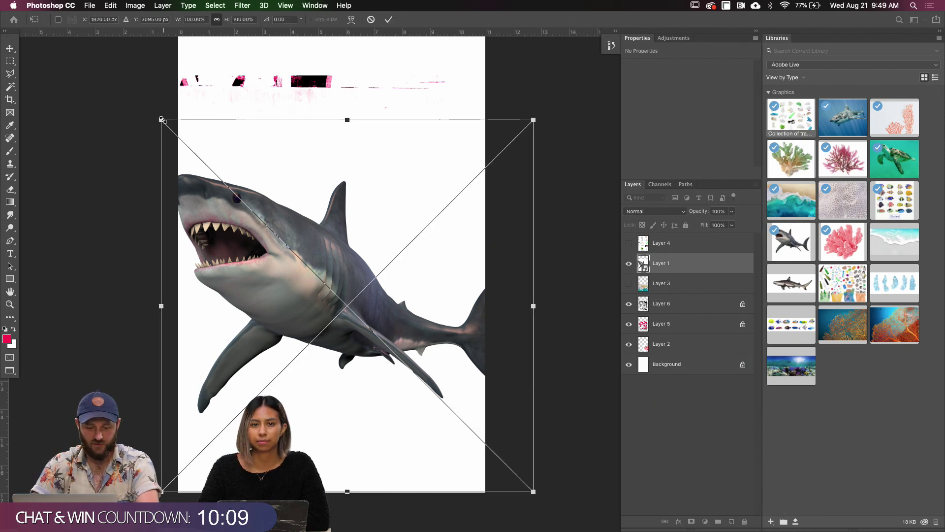
pyautogui.moveTo(161, 119); pyautogui.dragTo(174, 140)
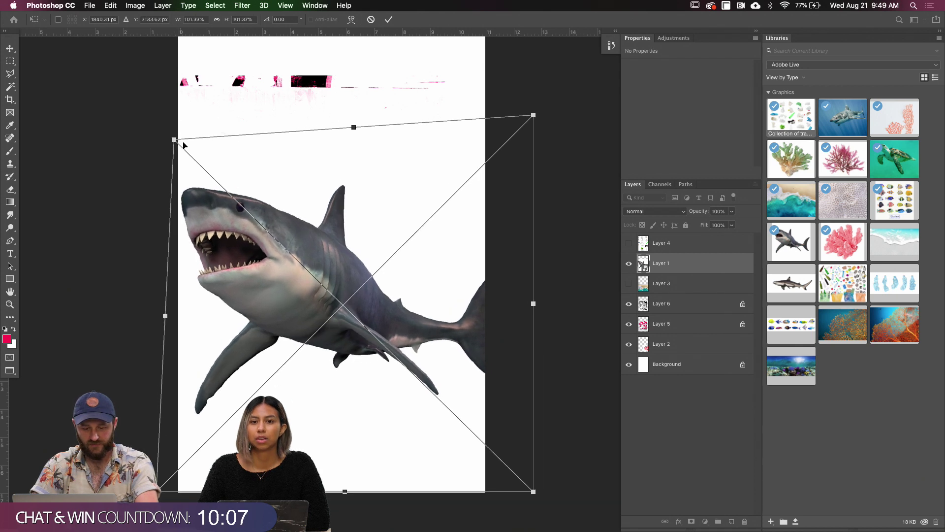
pyautogui.press('Escape')
# Scale the shark down to about 10.17 × 9.52 in, and position it at about X 0.58 in, Y 5.38 in
pyautogui.hotkey('ctrl', 't')
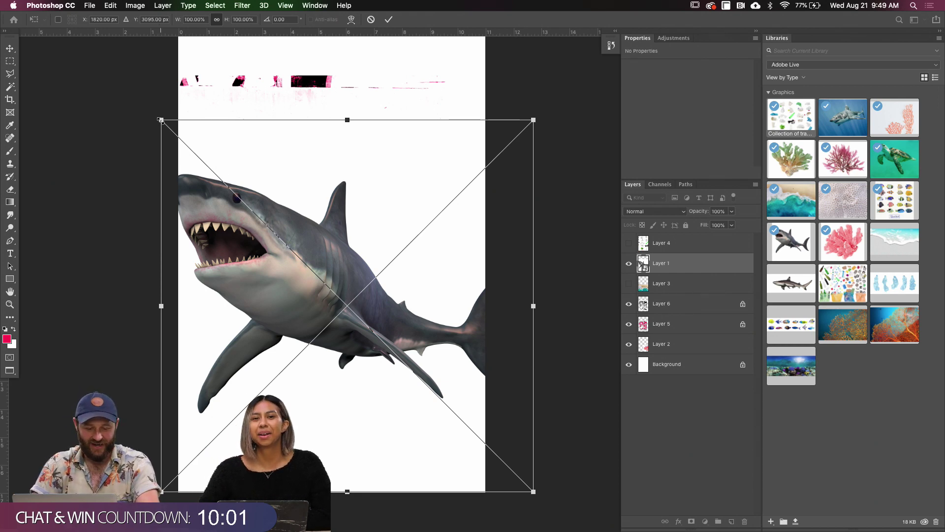
pyautogui.moveTo(161, 119); pyautogui.dragTo(214, 179)
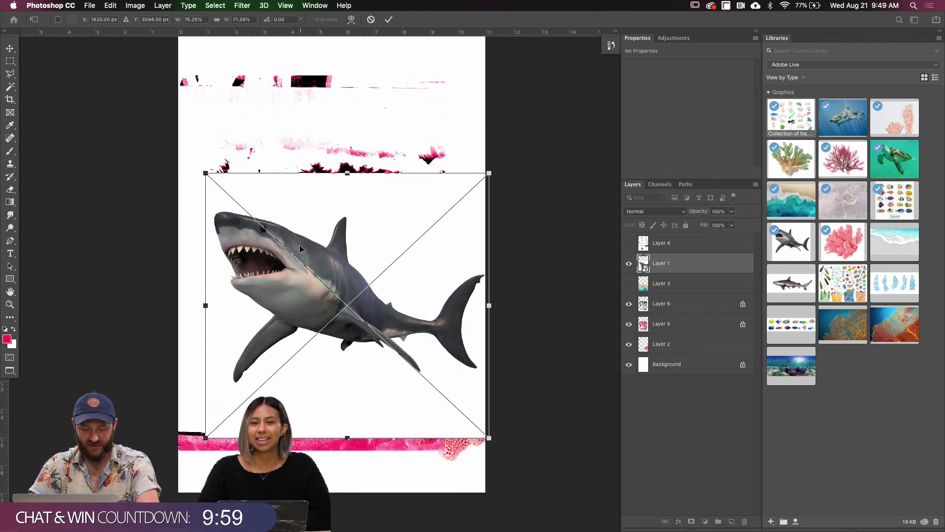
pyautogui.press('Return')
pyautogui.moveTo(326, 274); pyautogui.dragTo(315, 270)
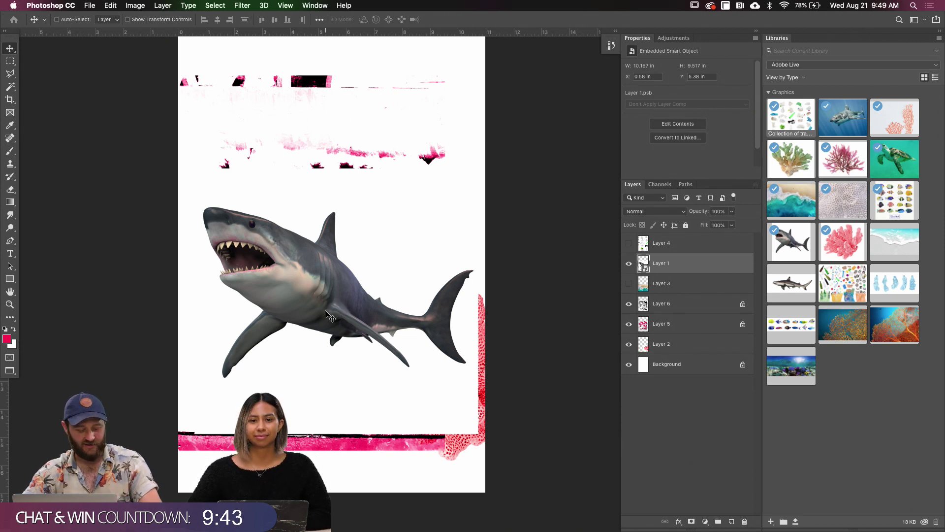
# Open the contents of the shark's Smart Object, and select its white background with the Magic Wand at tolerance 32
pyautogui.doubleClick(643, 264)
pyautogui.hscroll(5, 536, 254)
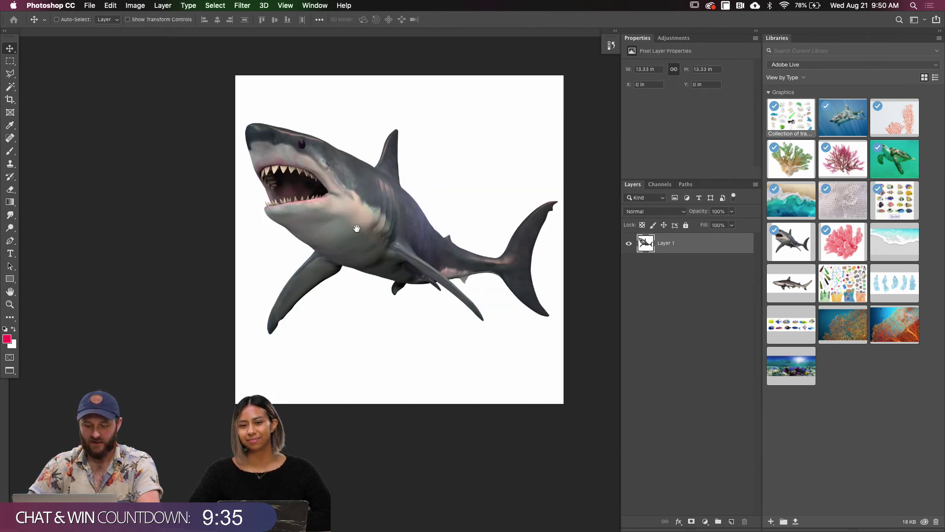
pyautogui.press('w')
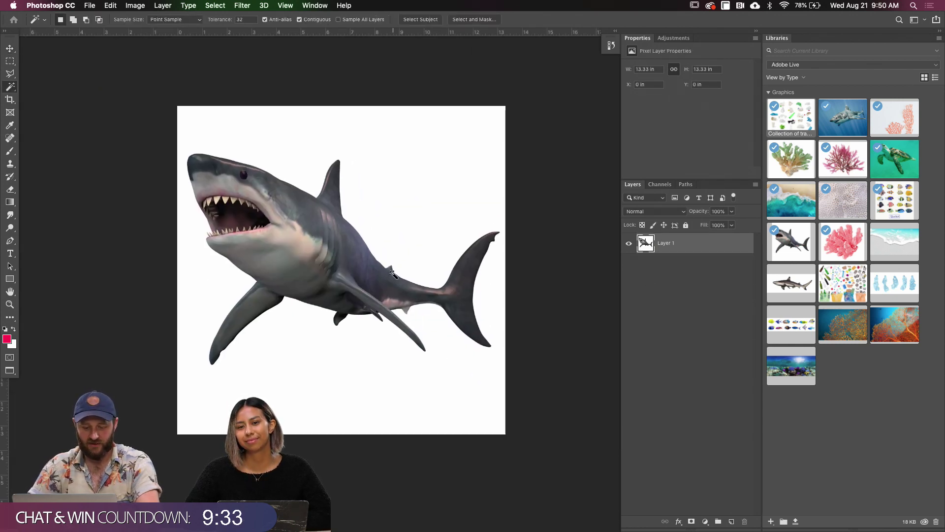
pyautogui.click(400, 322)
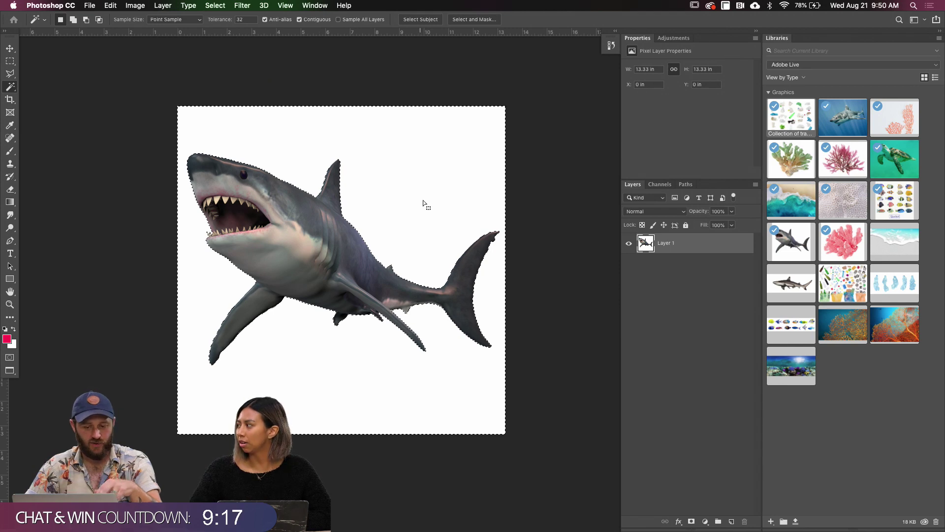
# Return to the standard screen mode, and separate the shark's contents document from the collage into its own floating window
pyautogui.press('f')
pyautogui.press('f')
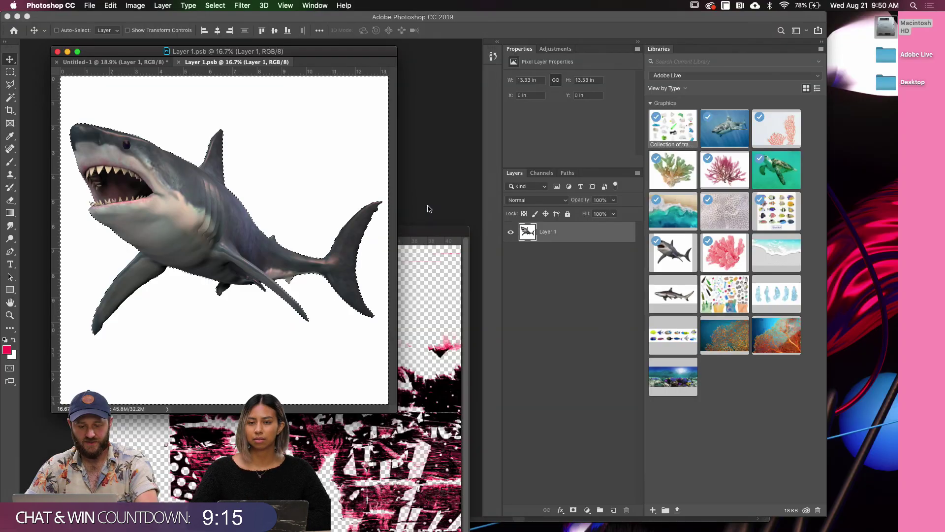
pyautogui.press('v')
pyautogui.moveTo(261, 61); pyautogui.dragTo(337, 132)
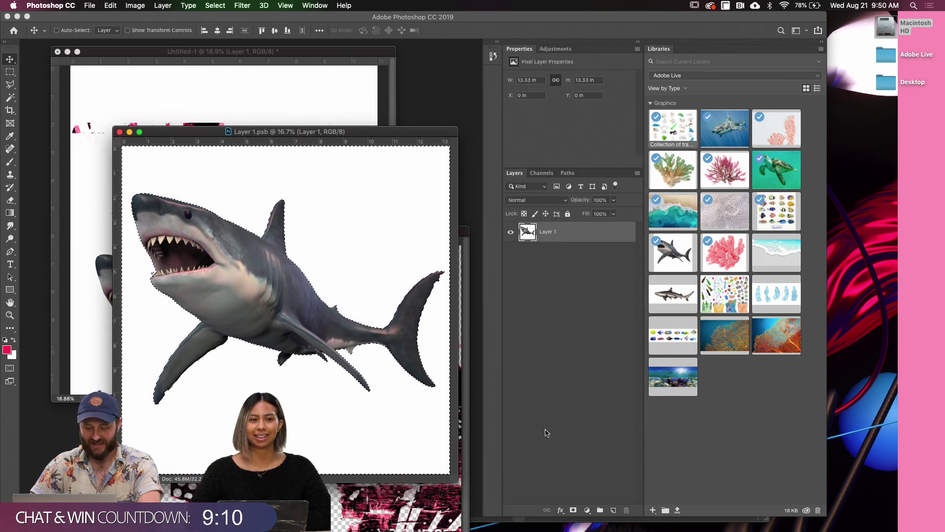
# Add a layer mask from the background selection, invert it to keep only the shark, and save the Smart Object's contents
pyautogui.click(573, 510)
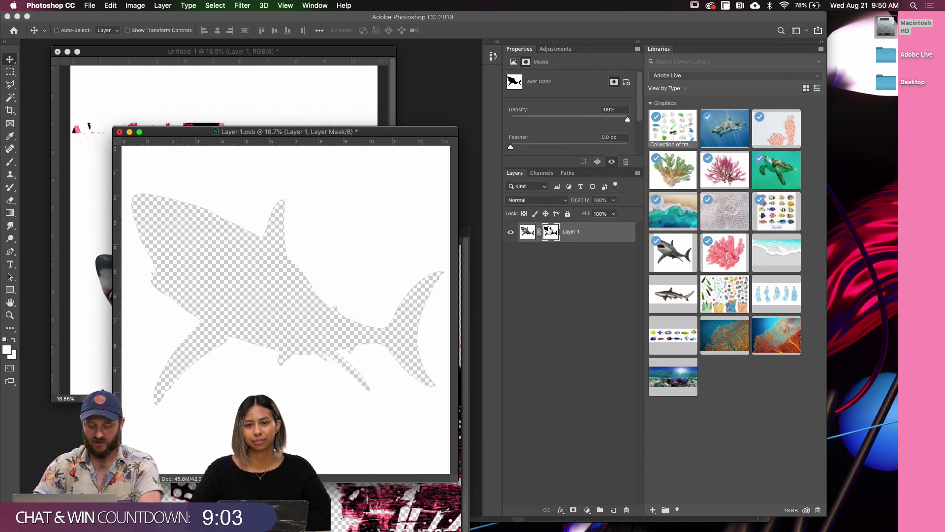
pyautogui.press('super+i')
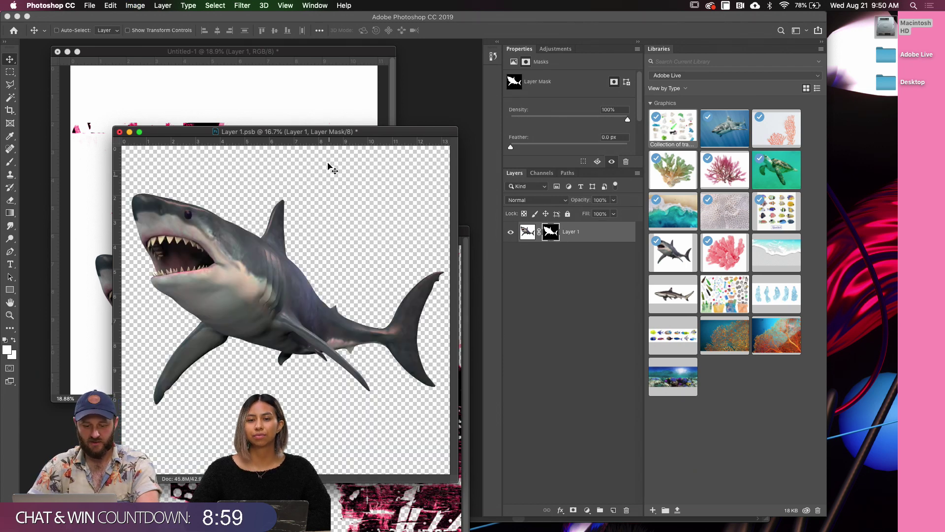
pyautogui.press('super+s')
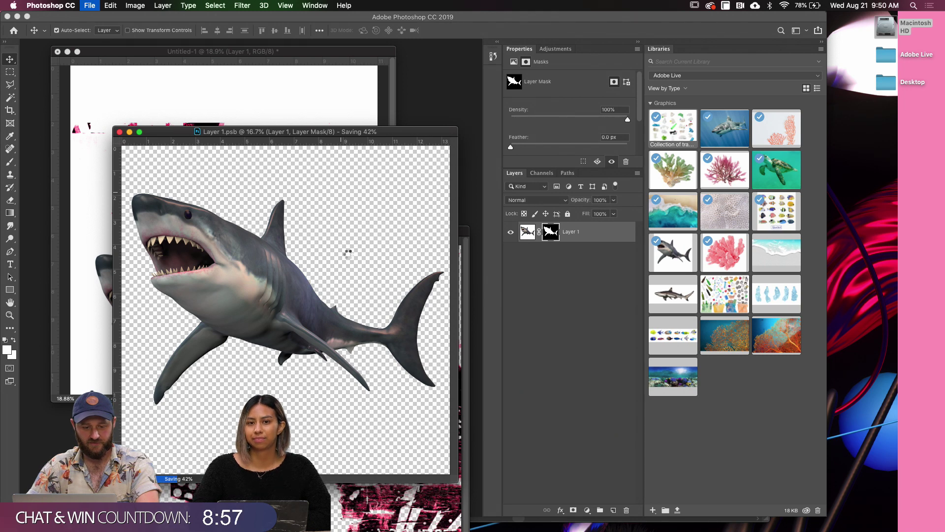
# Close the shark's contents document, and show the collage in full-screen mode
pyautogui.click(105, 241)
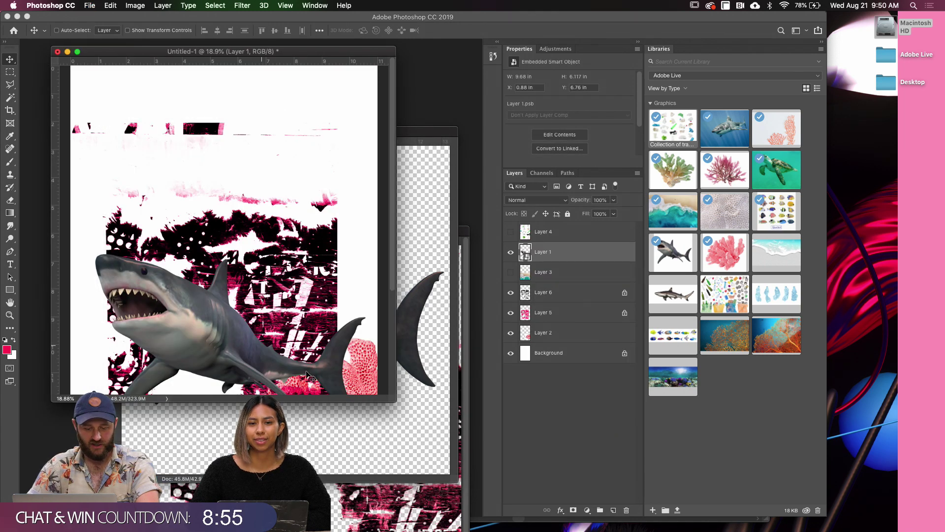
pyautogui.click(407, 303)
pyautogui.press('super+w')
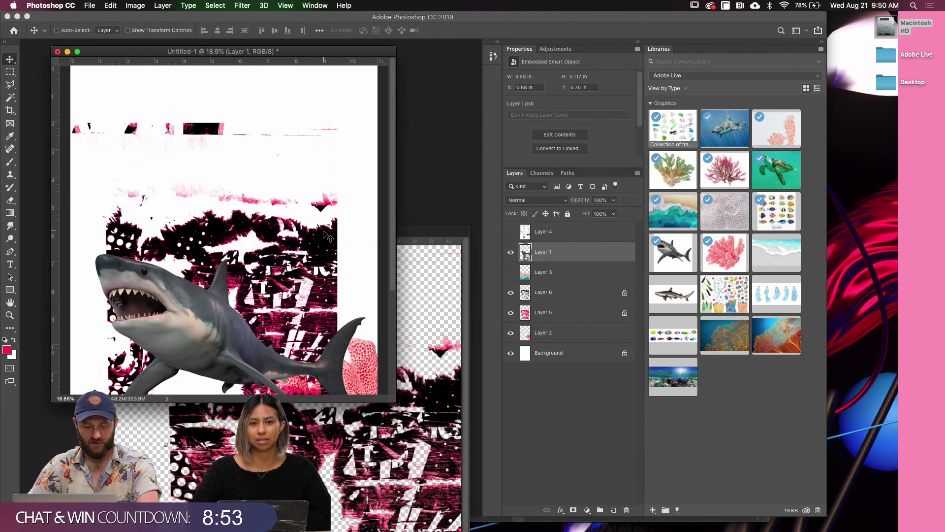
pyautogui.press('f')
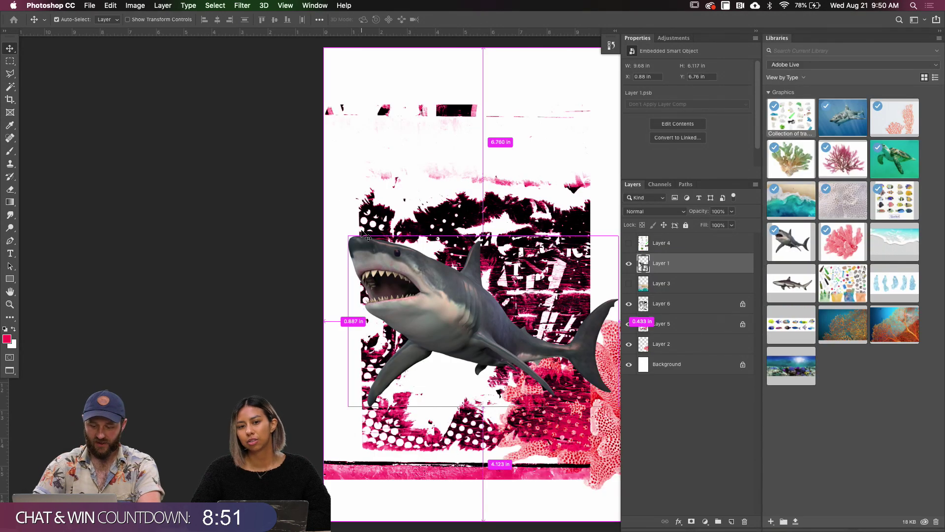
# Move the shark layer directly below Layer 3 in the stacking order, and hide the coral on Layer 2
pyautogui.moveTo(466, 280); pyautogui.dragTo(388, 283)
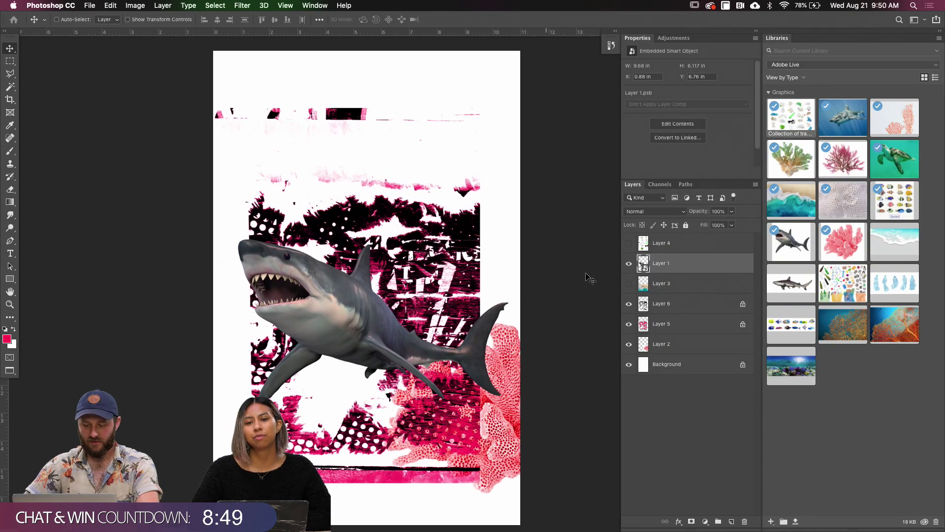
pyautogui.moveTo(643, 265); pyautogui.dragTo(643, 294)
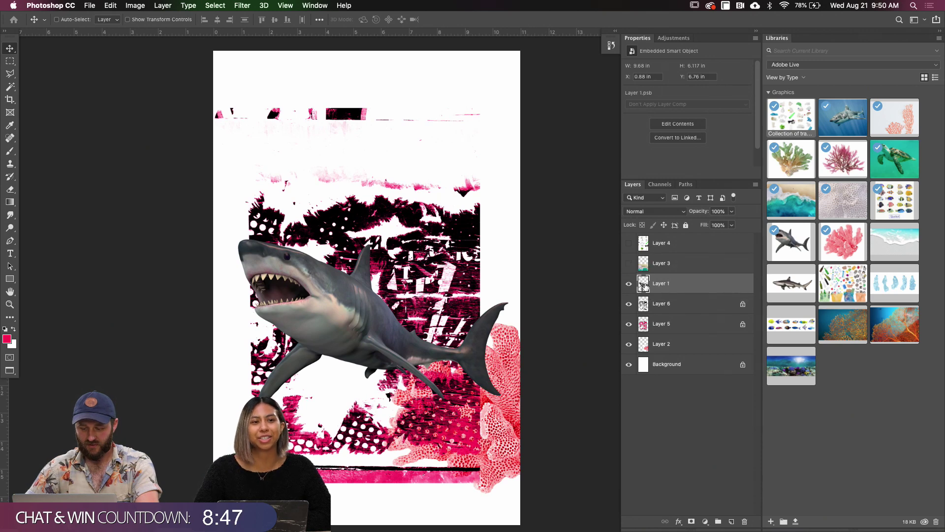
pyautogui.click(629, 346)
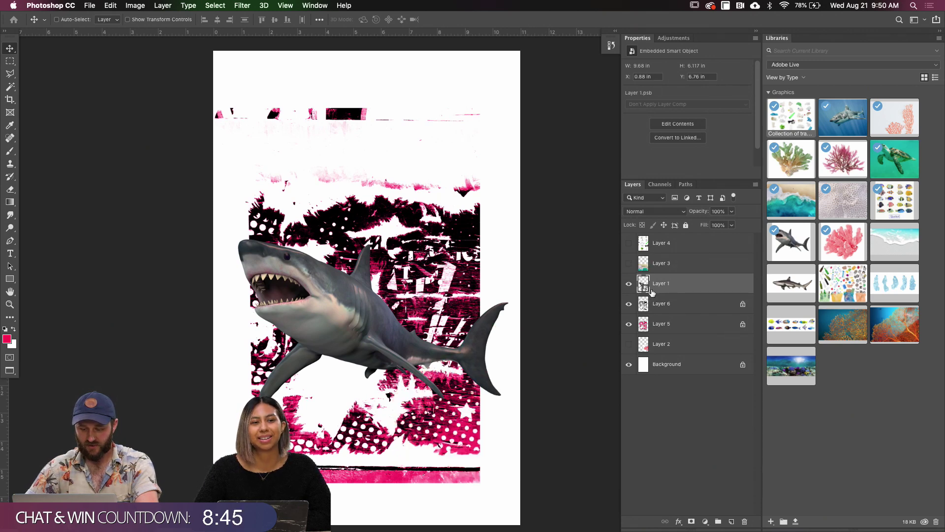
# Move the shark down and right on the page to about X 3.98 in, Y 9.52 in, letting its tail run off the edge
pyautogui.scroll(-2, 405, 302)
pyautogui.hscroll(3, 404, 303)
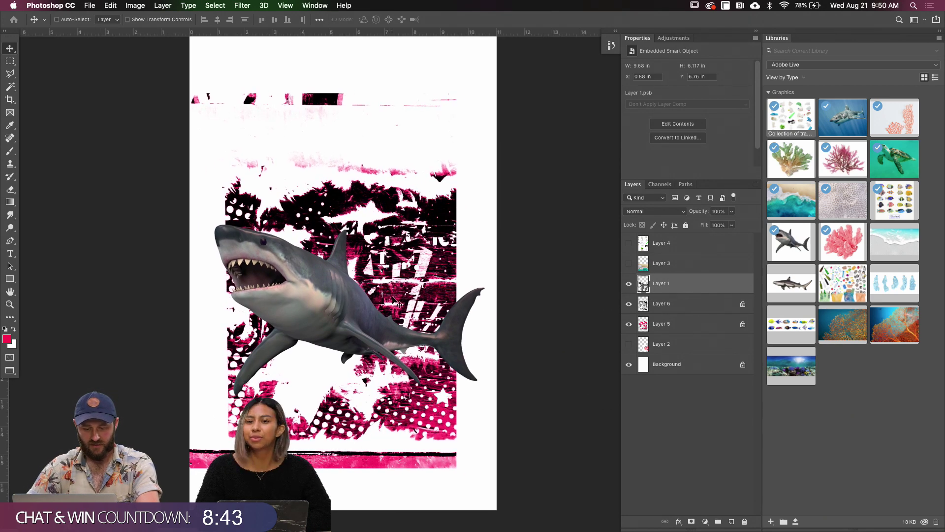
pyautogui.moveTo(322, 286); pyautogui.dragTo(424, 353)
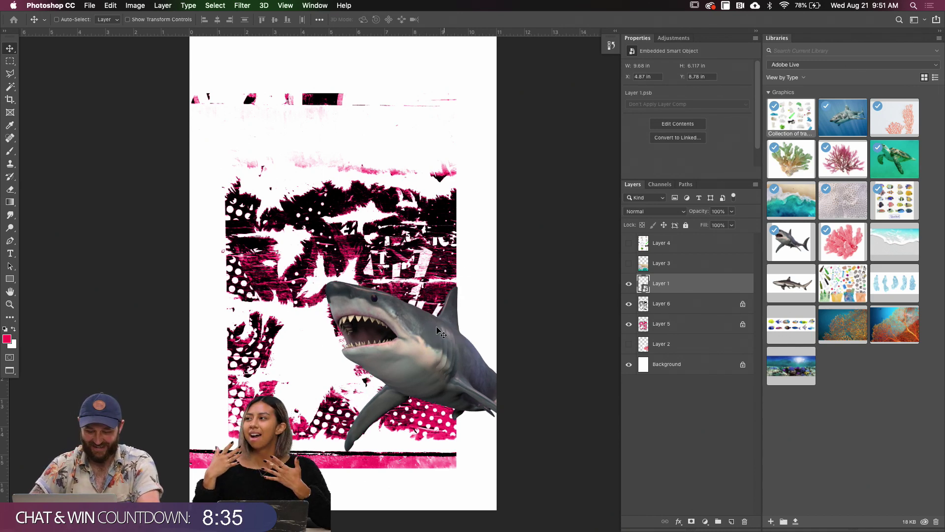
pyautogui.moveTo(424, 333); pyautogui.dragTo(412, 372)
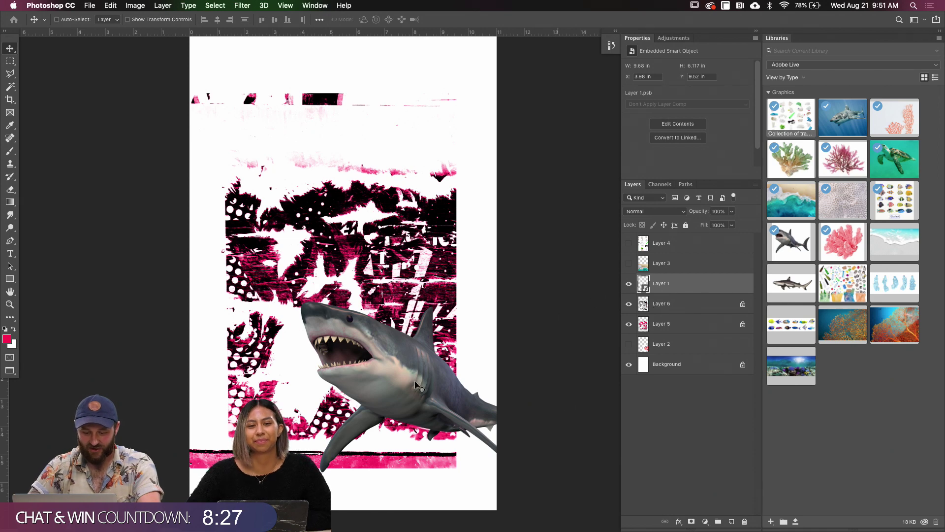
# Move the black and pink texture layers together up and left to about X -1.4 in, Y 0.68 in
pyautogui.click(662, 309)
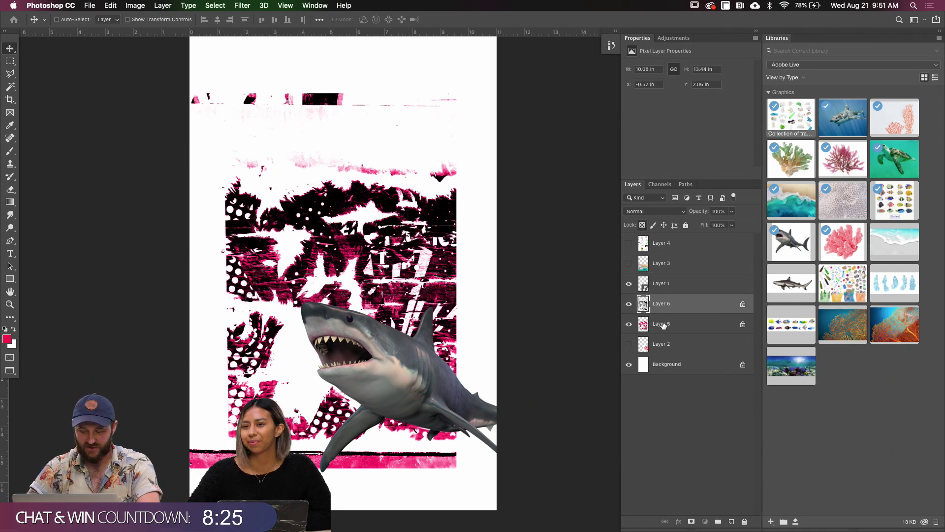
pyautogui.keyDown('shift'); pyautogui.click(661, 324); pyautogui.keyUp('shift')
pyautogui.moveTo(424, 299); pyautogui.dragTo(400, 260)
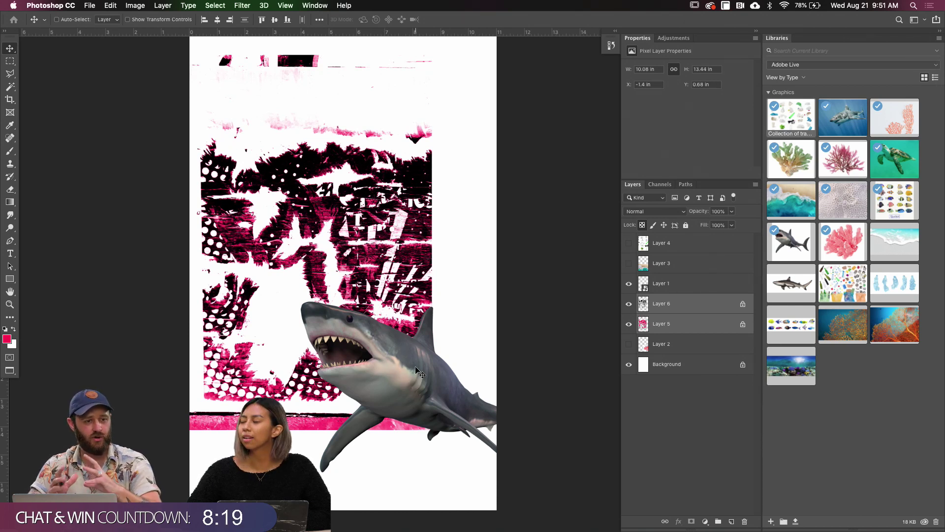
# Hide the black and pink texture layers, and open the contents of the shark's Smart Object
pyautogui.click(662, 285)
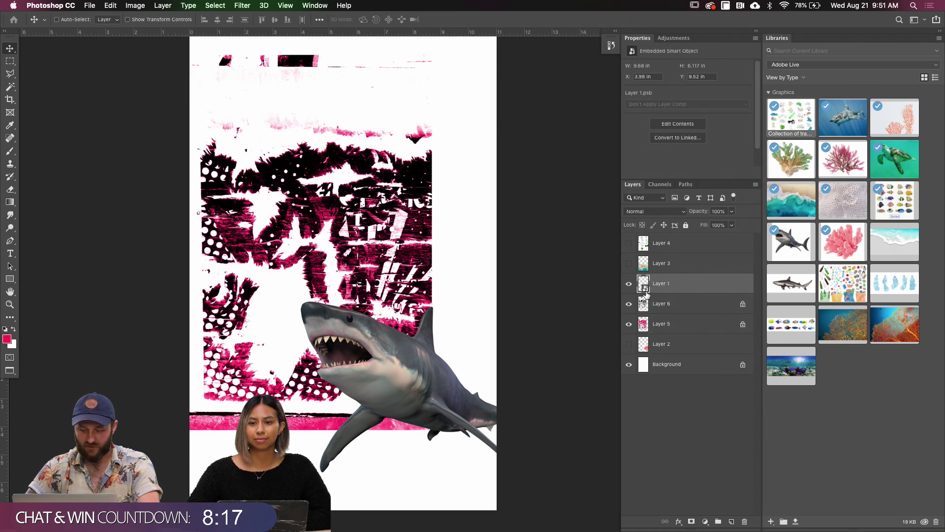
pyautogui.moveTo(629, 304); pyautogui.dragTo(629, 324)
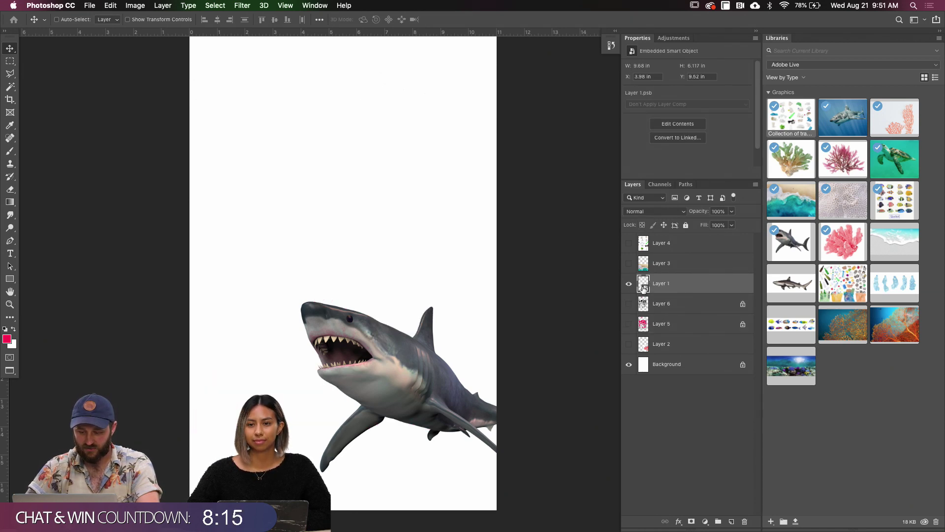
pyautogui.doubleClick(644, 288)
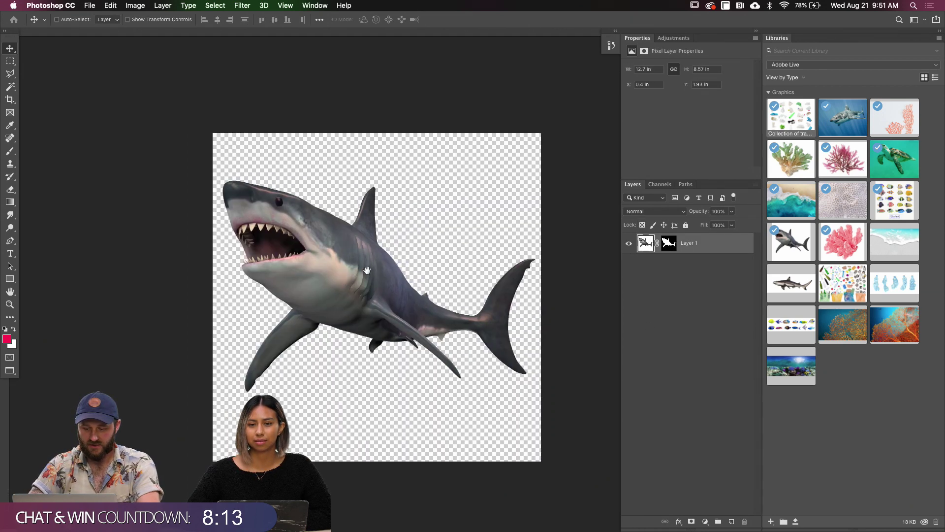
# Add a Gradient Map adjustment above the shark, and clip it to the shark layer
pyautogui.click(705, 522)
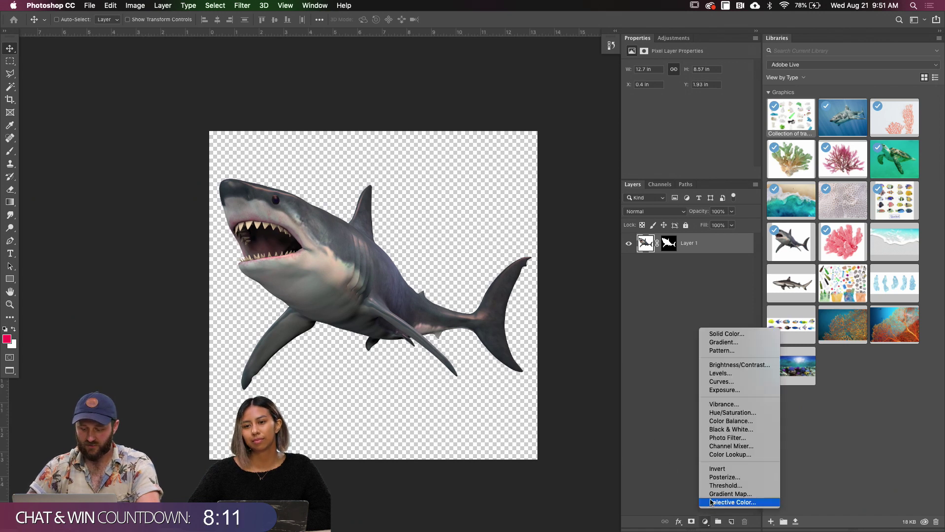
pyautogui.click(710, 494)
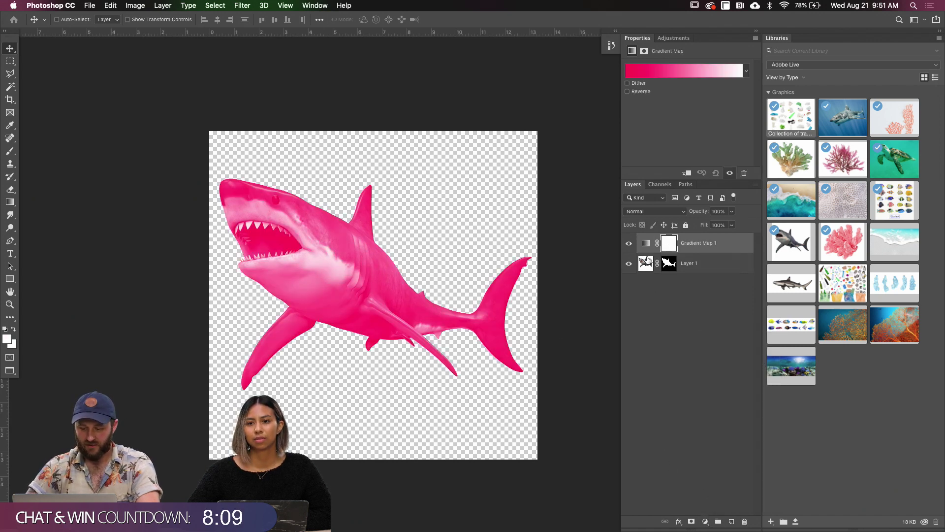
pyautogui.press('super+alt+g')
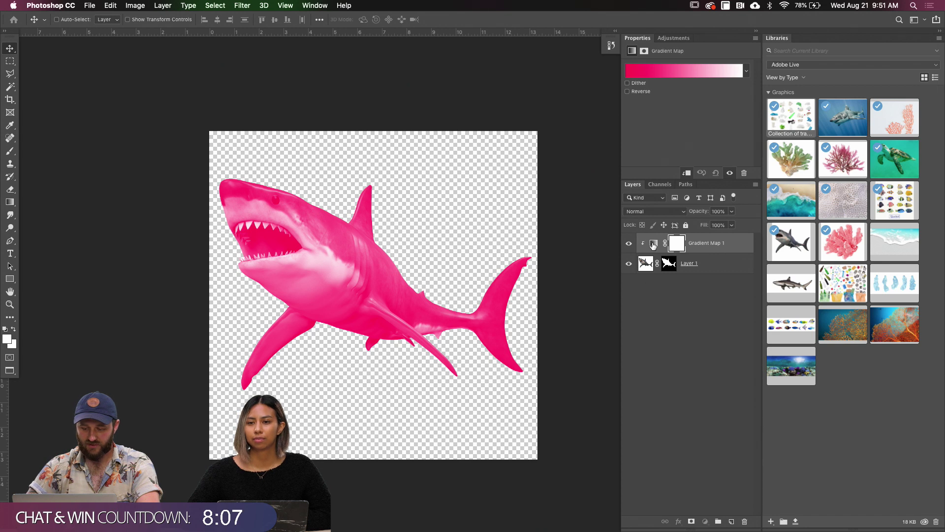
# Set the clipped Gradient Map to the Spectrum preset gradient
pyautogui.click(653, 244)
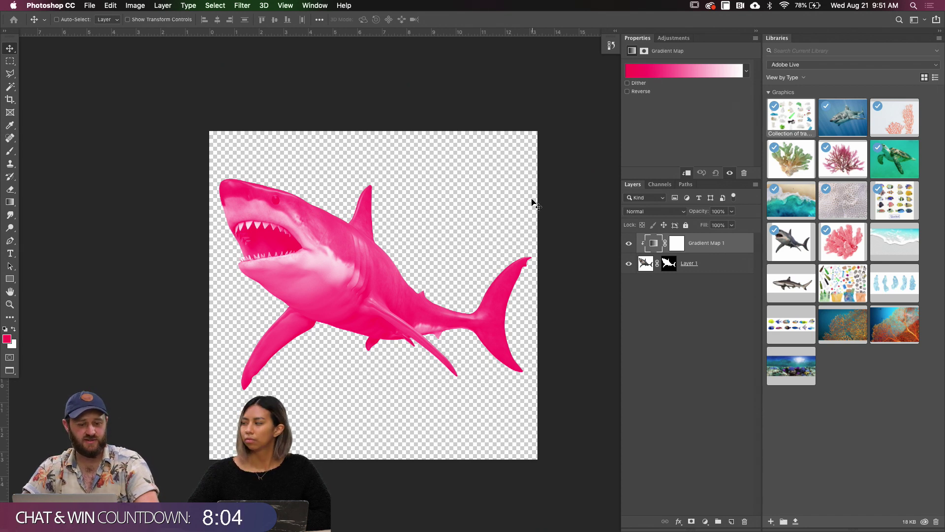
pyautogui.click(661, 72)
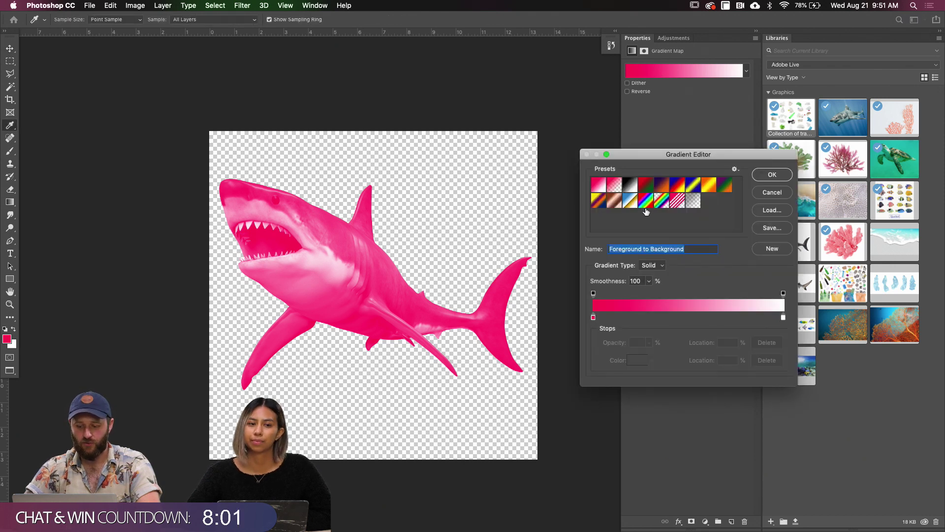
pyautogui.click(645, 202)
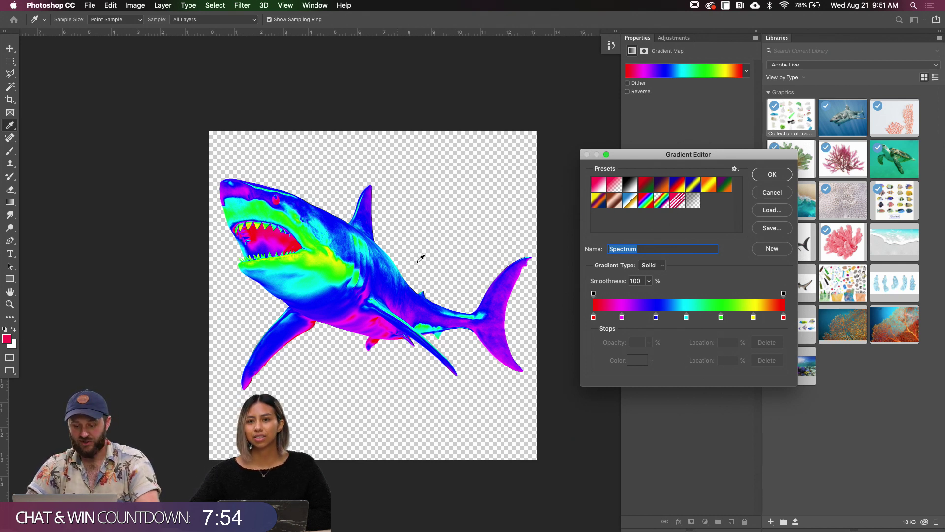
pyautogui.click(768, 175)
# Add a second Gradient Map clipped above the first, compare the shark with the first map off and on, and select the new adjustment
pyautogui.click(705, 521)
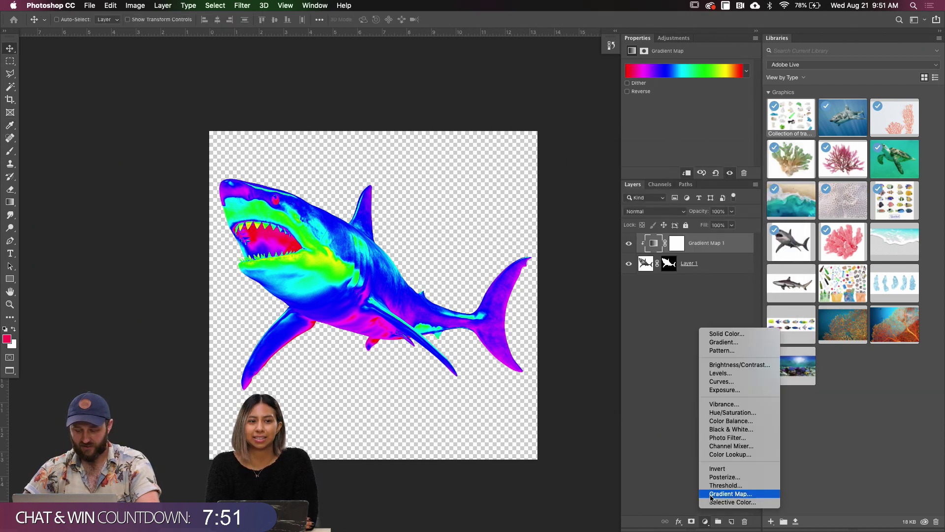
pyautogui.click(719, 496)
pyautogui.keyDown('alt'); pyautogui.click(651, 254); pyautogui.keyUp('alt')
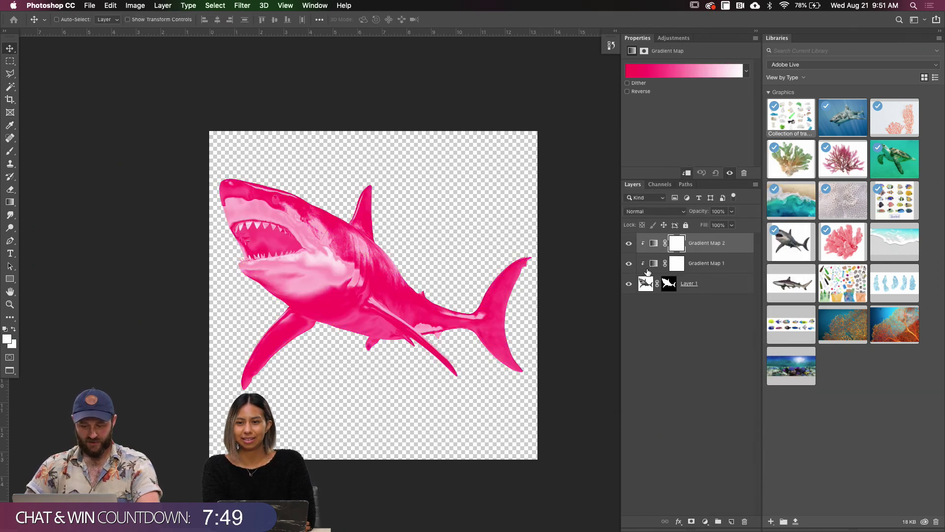
pyautogui.click(629, 263)
pyautogui.click(629, 264)
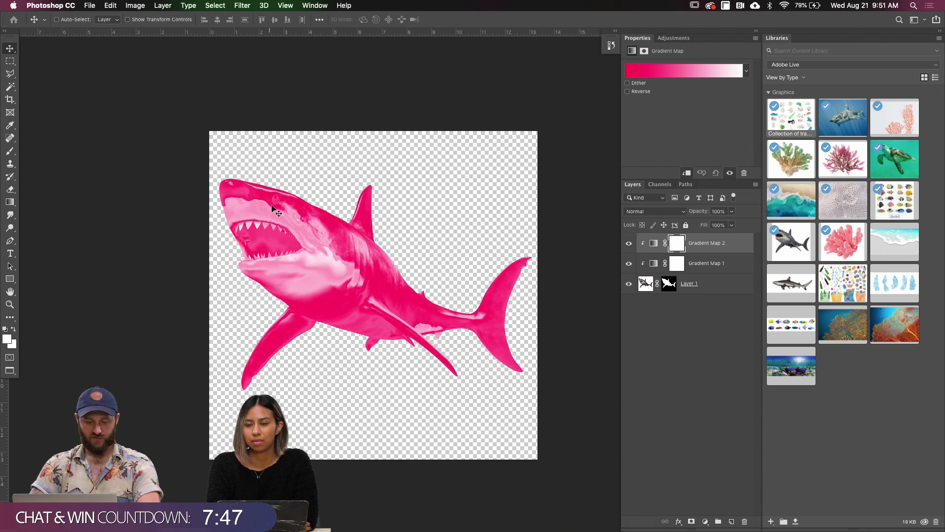
pyautogui.click(651, 247)
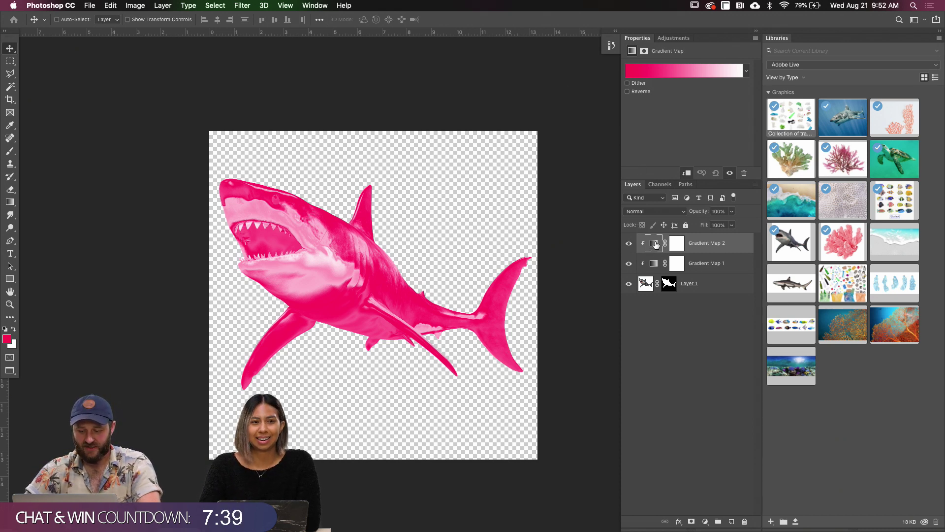
# Edit the second Gradient Map's gradient, moving the pink stop inward to about 30% and adding a black stop at 3%
pyautogui.click(650, 71)
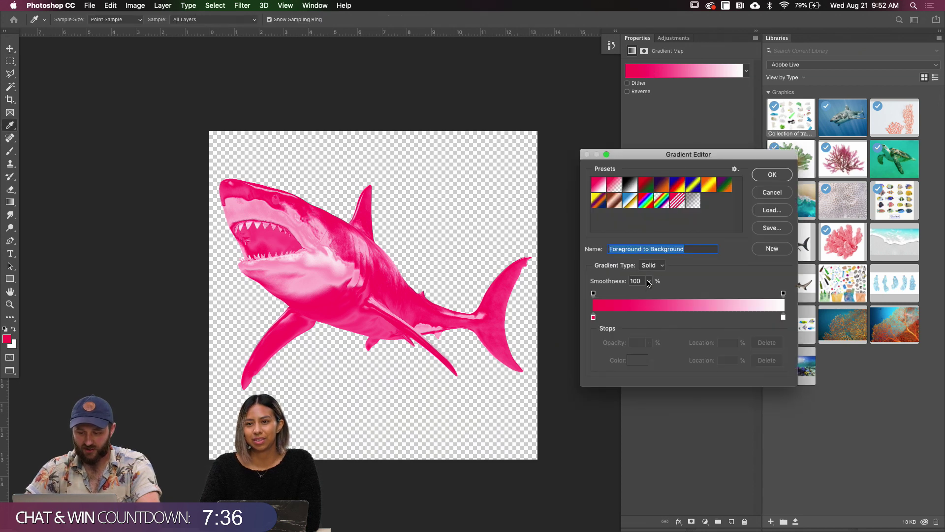
pyautogui.moveTo(593, 317); pyautogui.dragTo(651, 317)
pyautogui.click(600, 318)
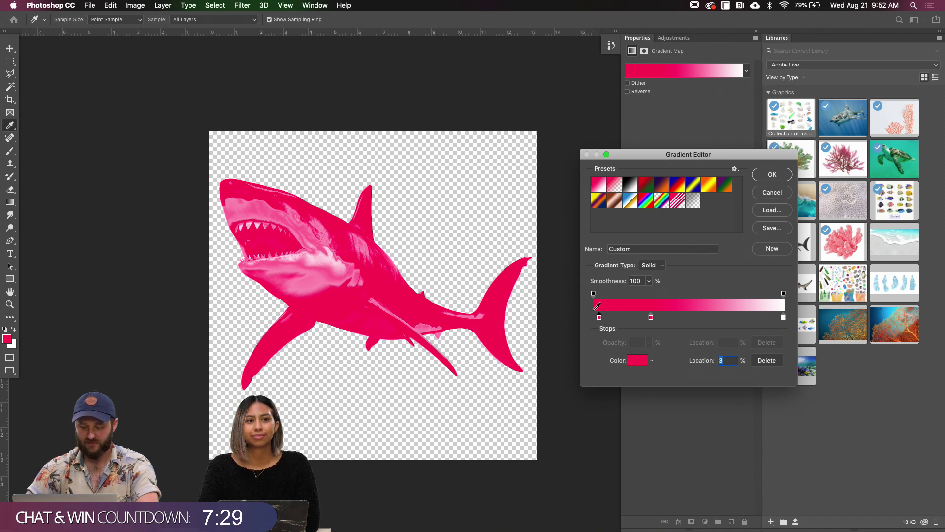
pyautogui.doubleClick(599, 317)
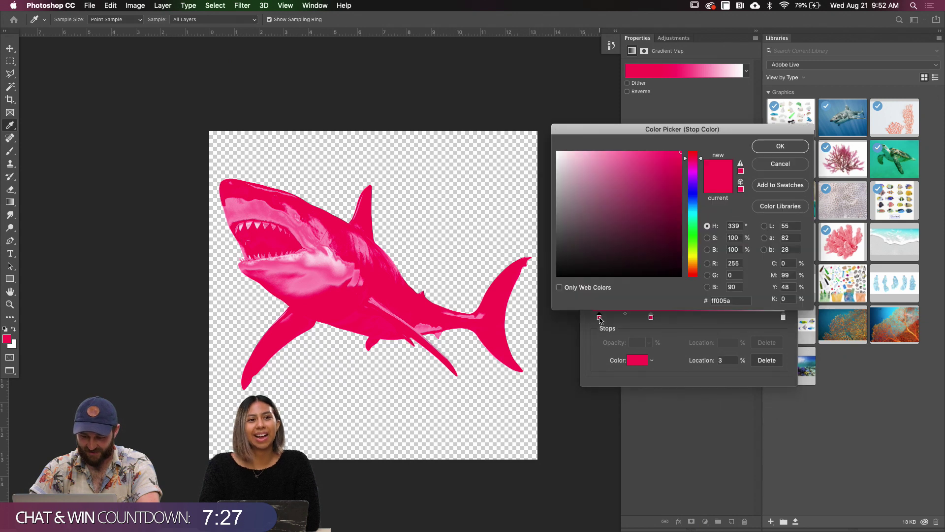
pyautogui.moveTo(615, 204); pyautogui.dragTo(556, 278)
pyautogui.press('Return')
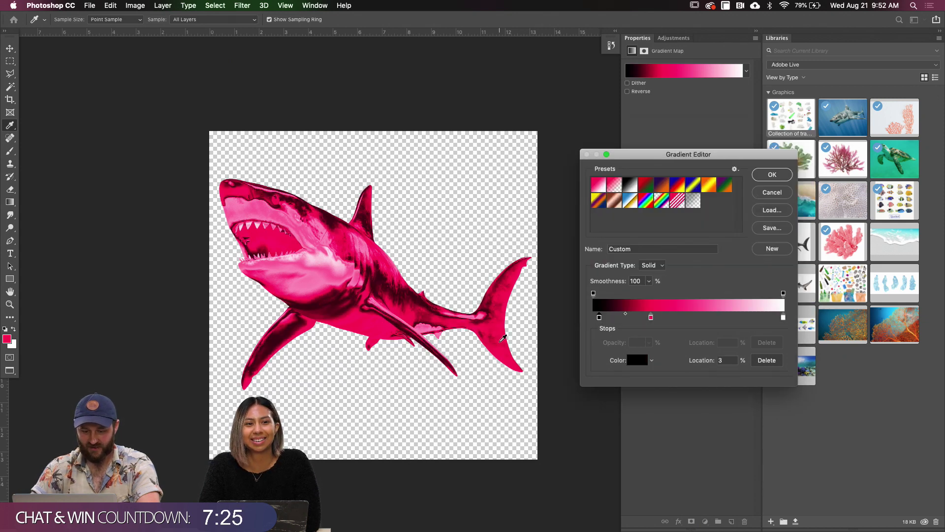
# Place a white stop at 25% between pink stops at 20% and 30%, shift the last midpoint toward the pink, and accept the gradient
pyautogui.moveTo(651, 318)
pyautogui.mouseDown()
pyautogui.moveTo(694, 318)
pyautogui.moveTo(665, 318)
pyautogui.mouseUp()
pyautogui.moveTo(783, 318); pyautogui.dragTo(631, 318)
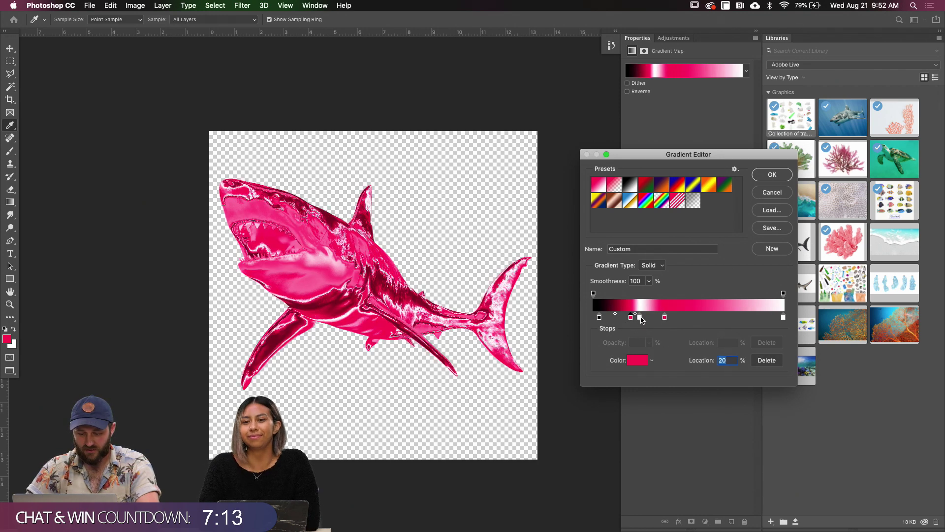
pyautogui.click(640, 318)
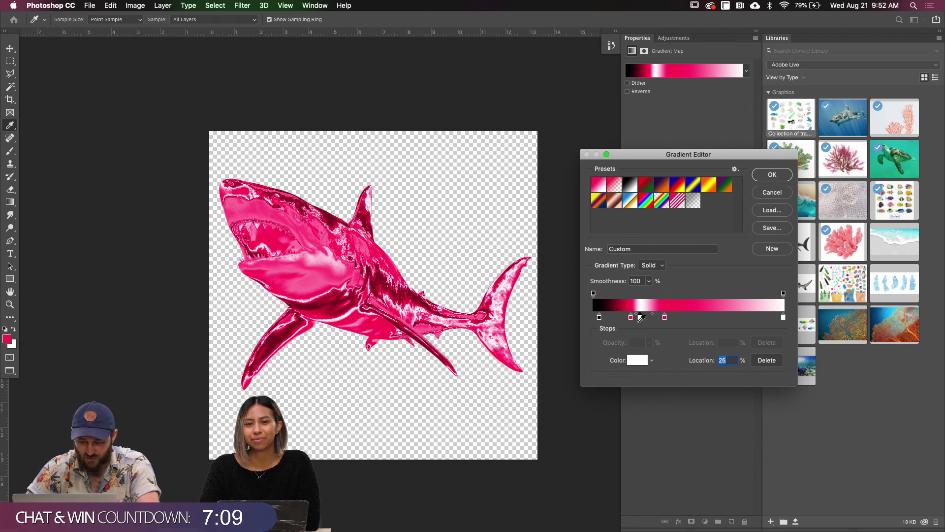
pyautogui.moveTo(664, 317); pyautogui.dragTo(649, 318)
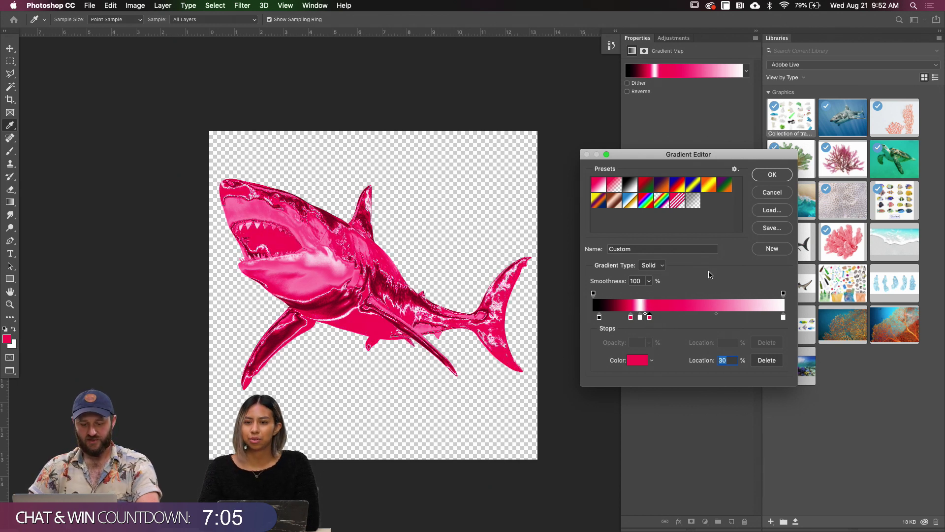
pyautogui.moveTo(717, 314)
pyautogui.mouseDown()
pyautogui.moveTo(744, 314)
pyautogui.moveTo(703, 314)
pyautogui.mouseUp()
pyautogui.click(764, 176)
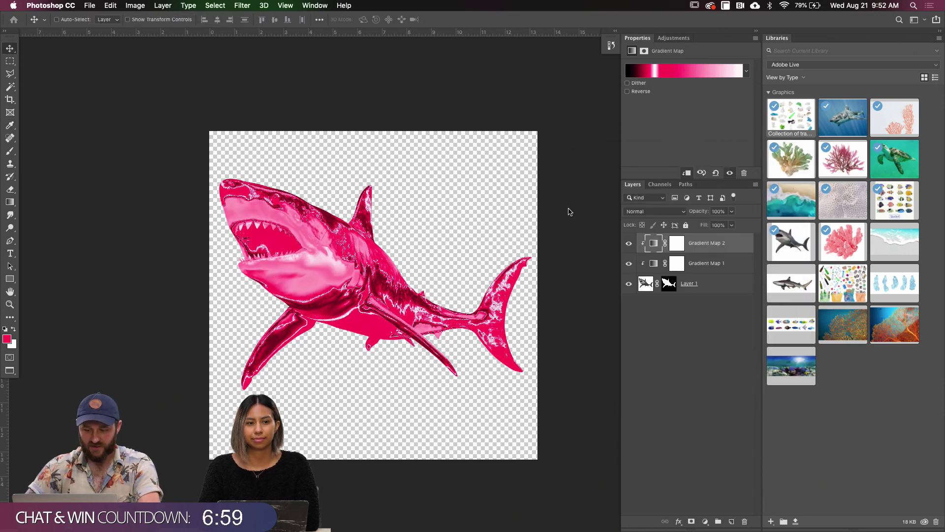
# Separate the shark's Smart Object contents into a floating window, save them, and return to the poster document
pyautogui.press('f')
pyautogui.press('f')
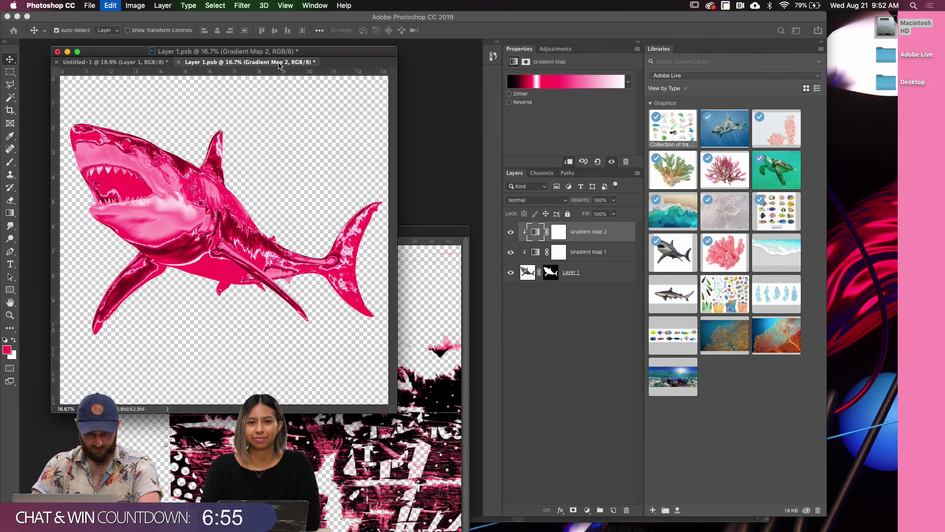
pyautogui.moveTo(289, 70); pyautogui.dragTo(326, 143)
pyautogui.press('super+s')
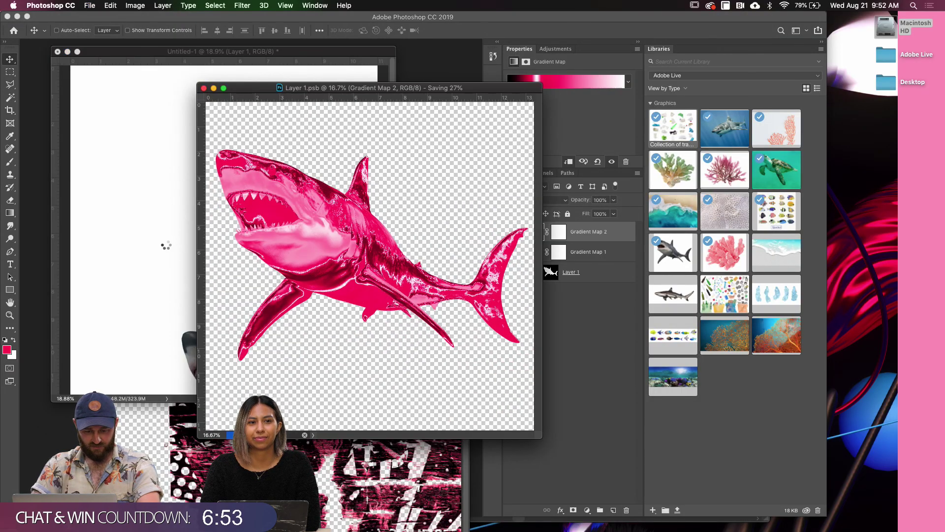
pyautogui.press('super+w')
pyautogui.press('f')
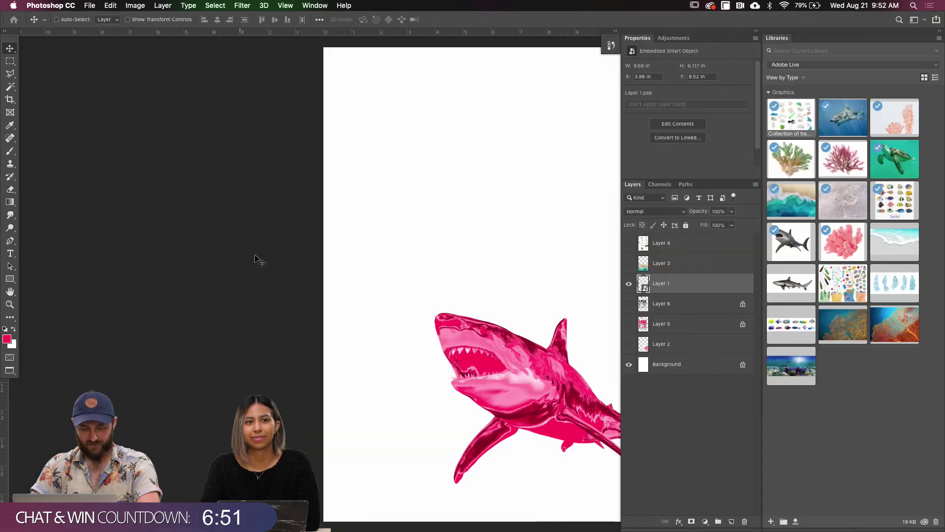
# Show the black and pink texture layers, and move them together to X 0.31 in, Y 1.09 in behind the shark
pyautogui.click(628, 304)
pyautogui.click(629, 324)
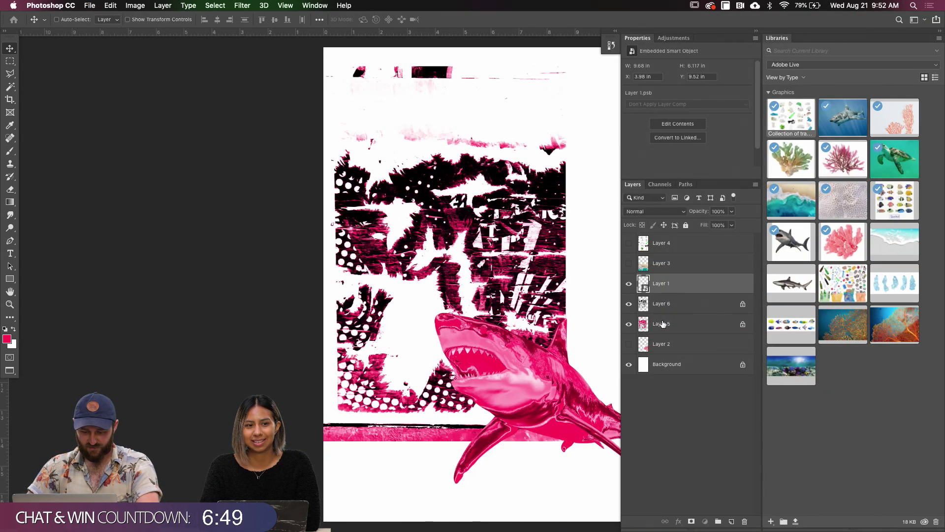
pyautogui.click(661, 324)
pyautogui.keyDown('shift'); pyautogui.click(665, 306); pyautogui.keyUp('shift')
pyautogui.hscroll(5, 495, 286)
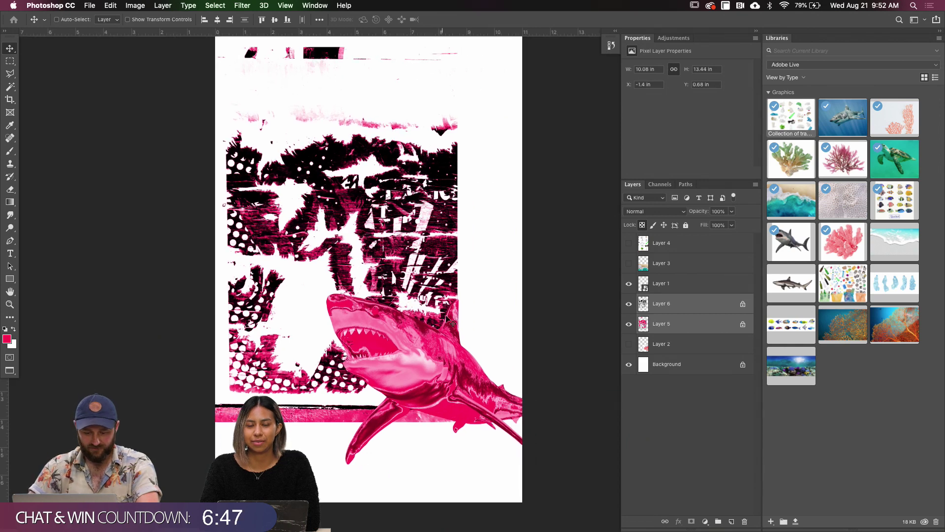
pyautogui.moveTo(446, 300); pyautogui.dragTo(491, 320)
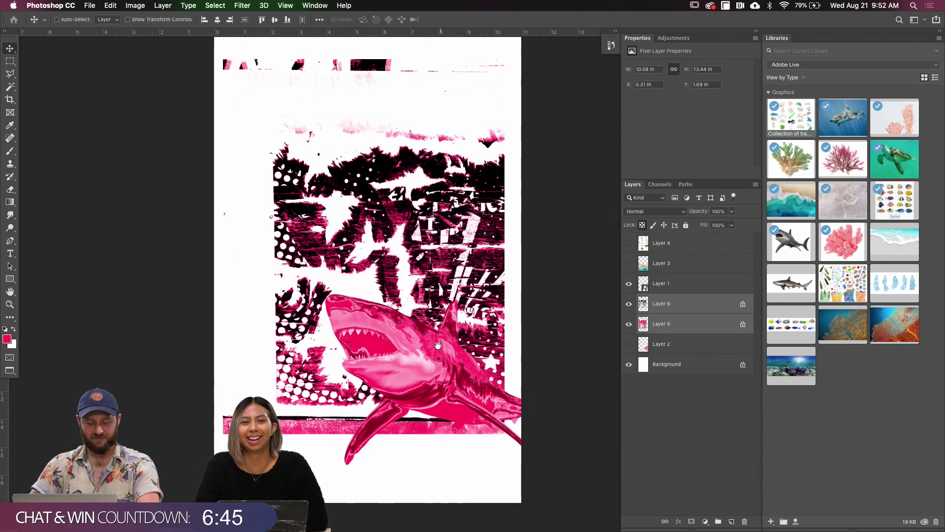
pyautogui.moveTo(449, 350); pyautogui.dragTo(441, 343)
pyautogui.press('super+r')
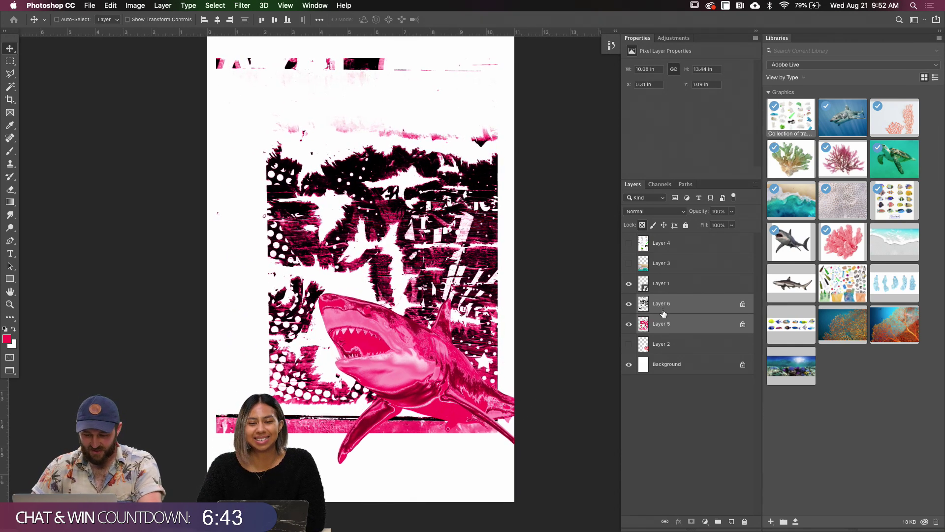
# Hide the pink texture layer, preview the poster in full screen, and return to the standard window view
pyautogui.click(652, 313)
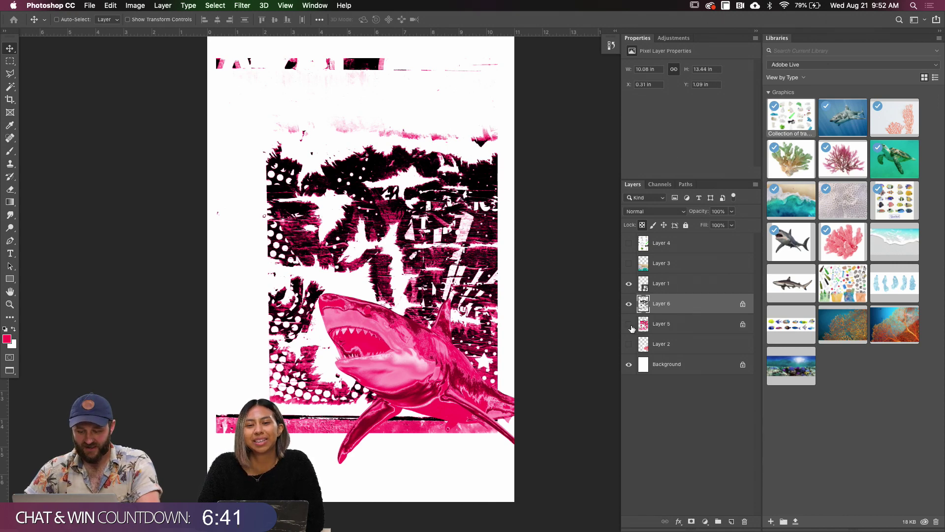
pyautogui.click(629, 324)
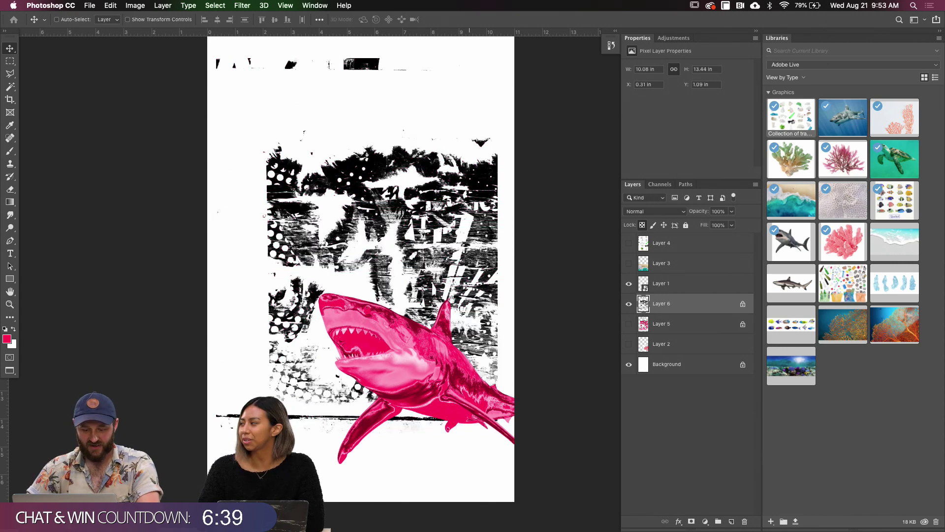
pyautogui.moveTo(451, 300); pyautogui.dragTo(427, 313)
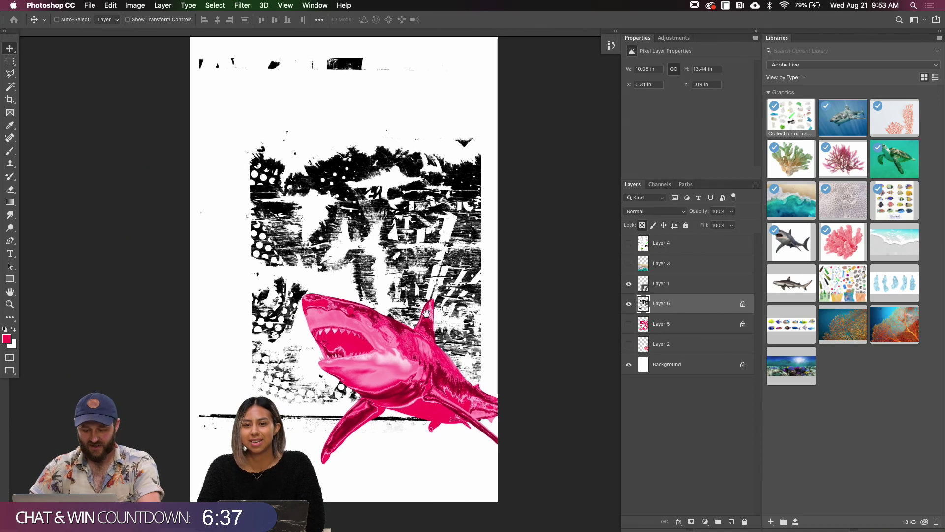
pyautogui.press('f')
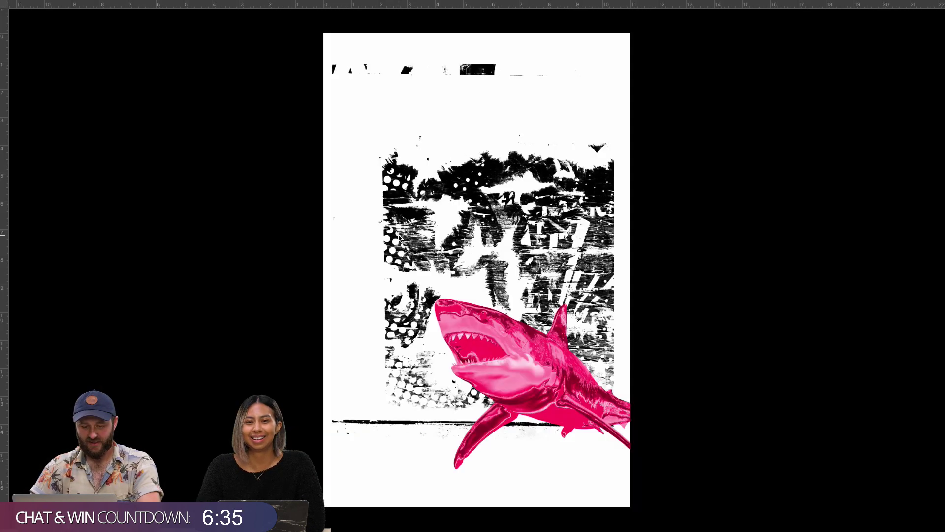
pyautogui.press('f')
pyautogui.press('super+0')
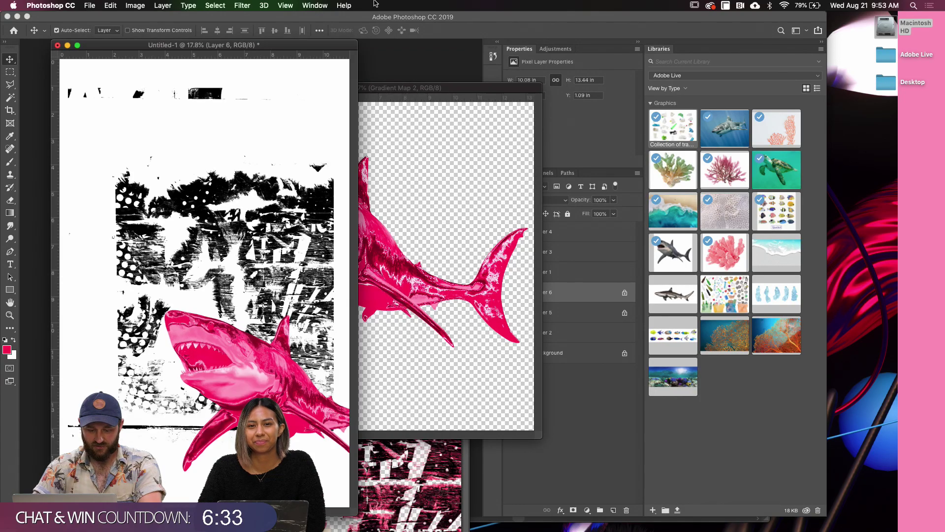
pyautogui.click(426, 323)
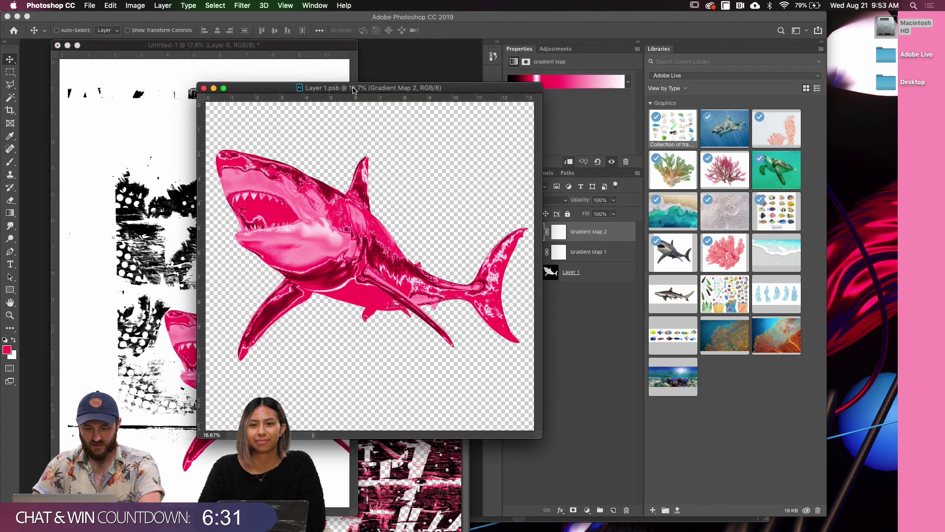
pyautogui.moveTo(355, 93); pyautogui.dragTo(291, 112)
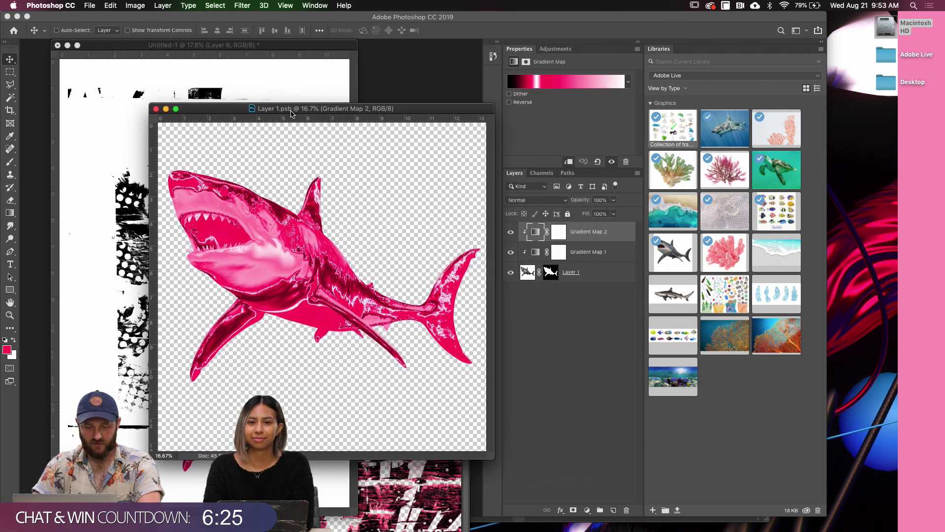
pyautogui.keyDown('super'); pyautogui.click(291, 112); pyautogui.keyUp('super')
pyautogui.click(389, 110)
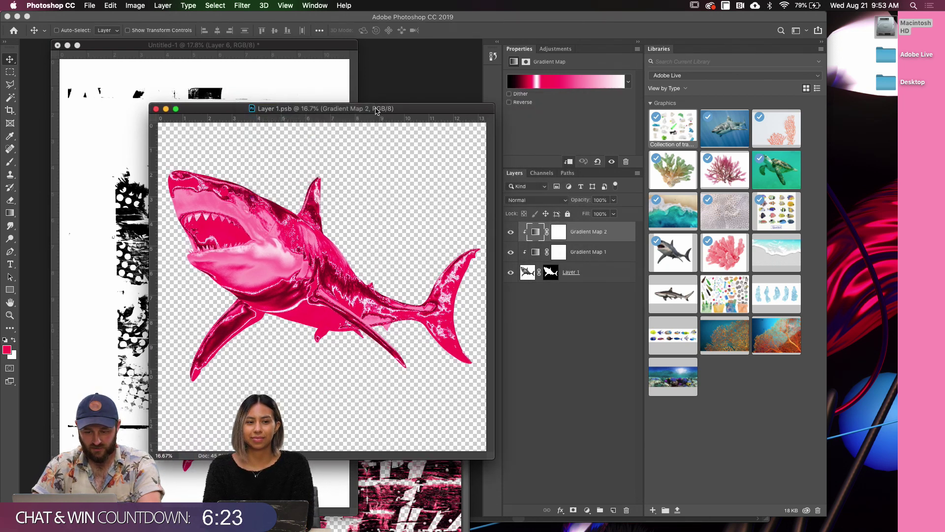
pyautogui.moveTo(369, 109); pyautogui.dragTo(380, 111)
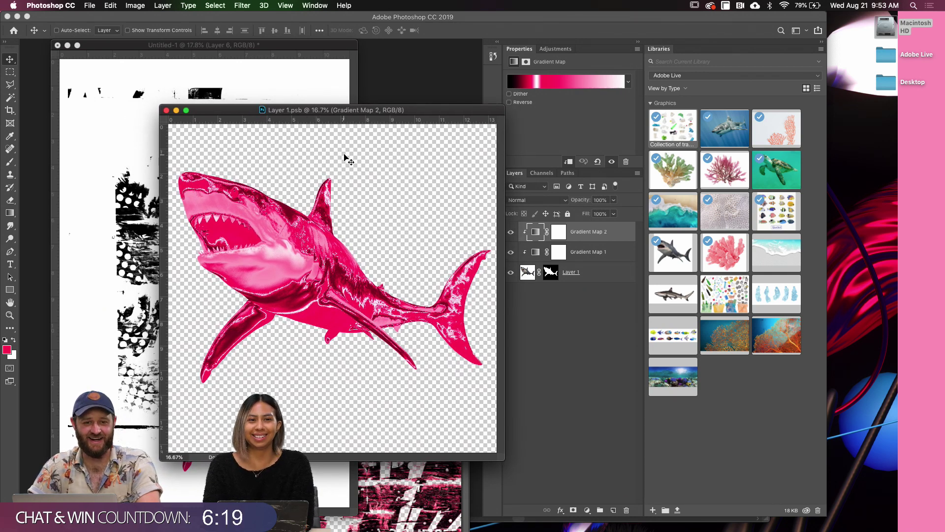
pyautogui.moveTo(325, 110); pyautogui.dragTo(401, 124)
pyautogui.click(300, 94)
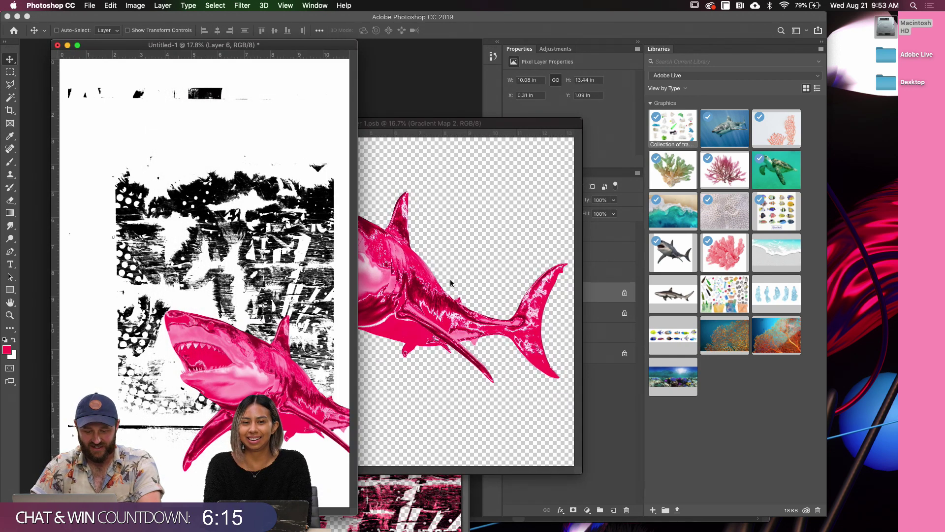
# Close the IMG_8707.HEIC texture photo and the shark's Layer 1.psb, leaving only the poster document open
pyautogui.click(404, 485)
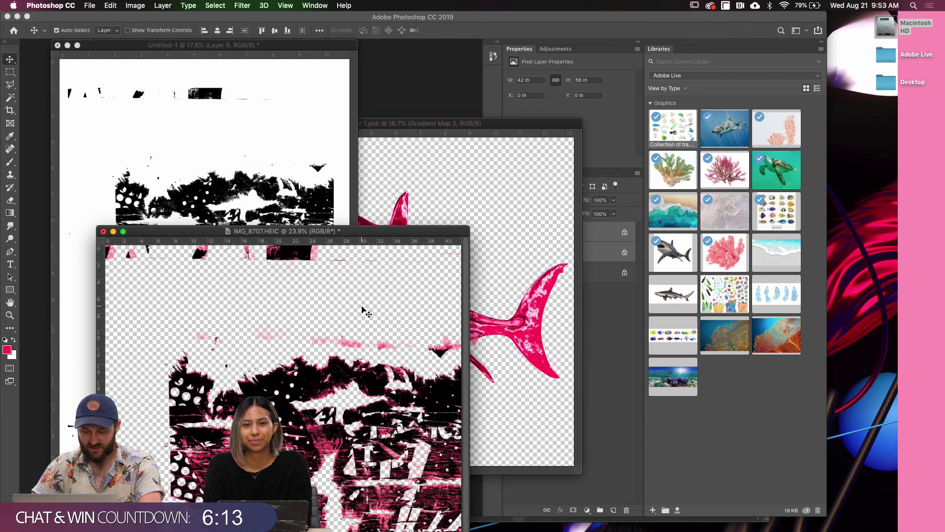
pyautogui.press('super+w')
pyautogui.click(442, 183)
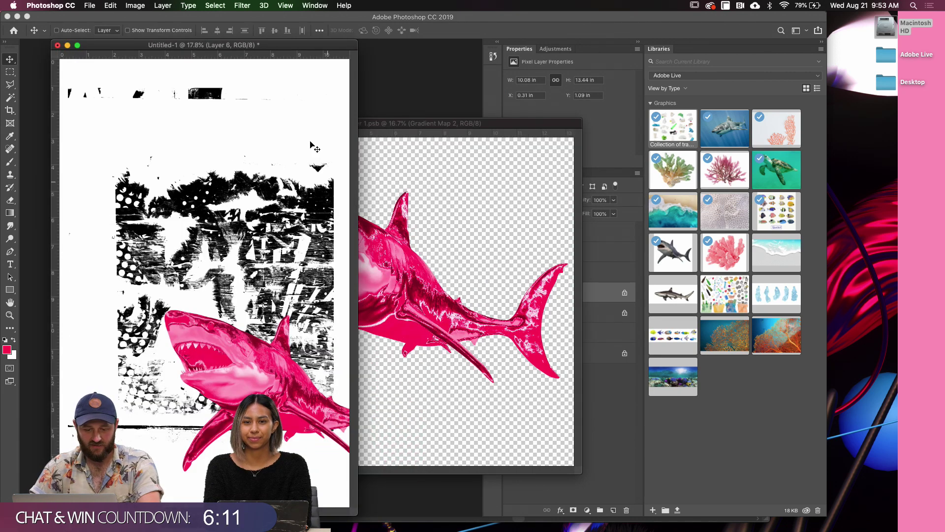
pyautogui.click(389, 133)
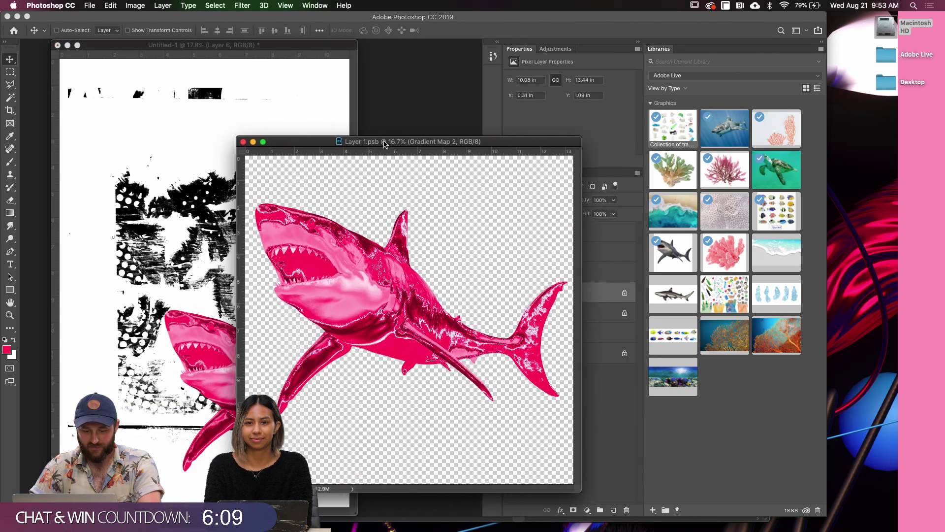
pyautogui.press('super+w')
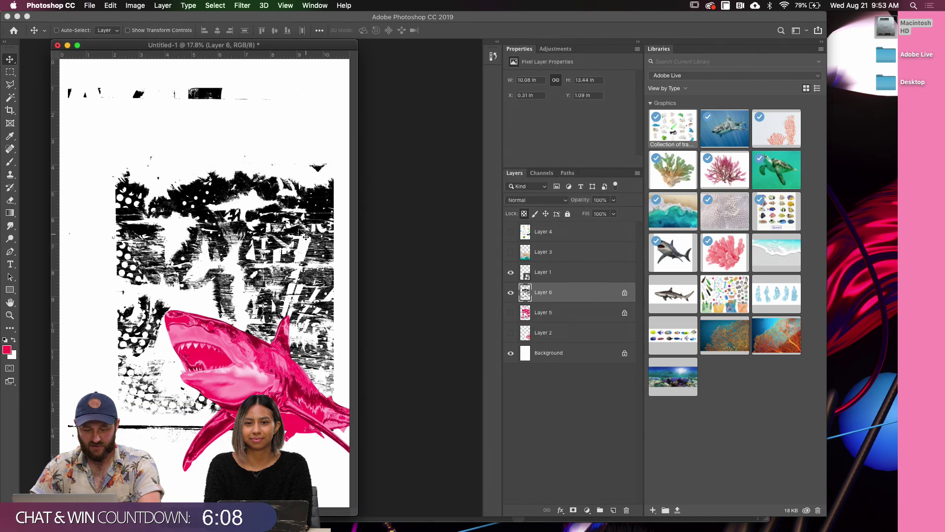
# Show the beach photo layer, and move it up and to the left to X -3.5 in, Y 8.2 in
pyautogui.click(510, 252)
pyautogui.click(536, 251)
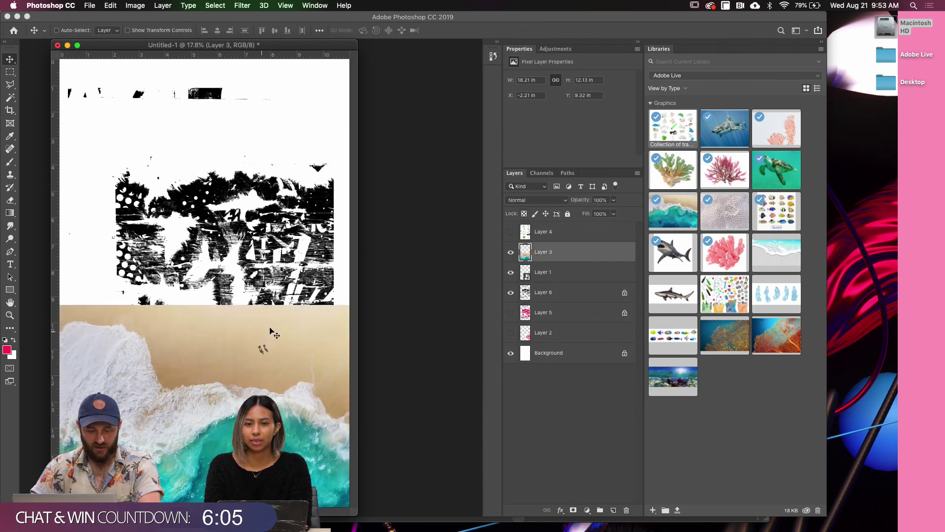
pyautogui.press('f')
pyautogui.press('super+r')
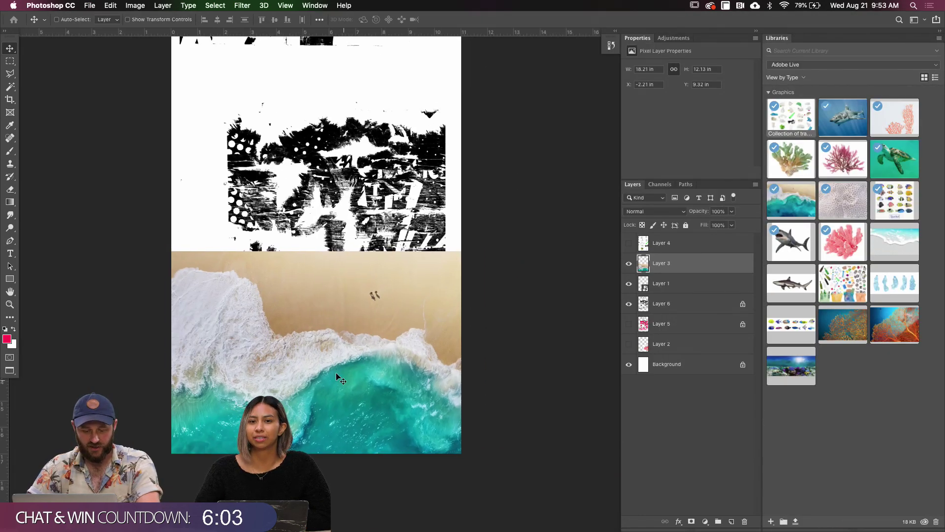
pyautogui.moveTo(343, 383); pyautogui.dragTo(310, 357)
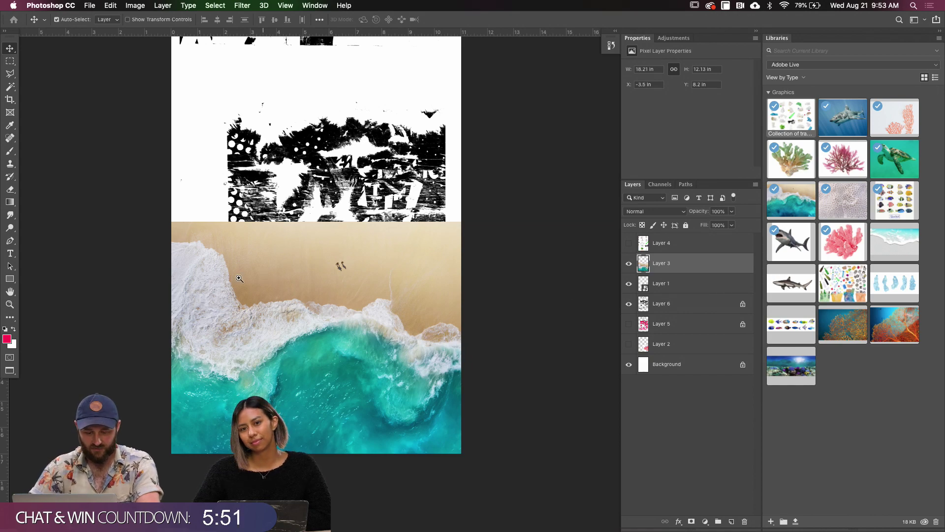
# Outline the beach photo's sand area along the surf edge with the Magnetic Lasso, closing the selection above the photo
pyautogui.moveTo(232, 269)
pyautogui.mouseDown()
pyautogui.moveTo(276, 274)
pyautogui.moveTo(272, 291)
pyautogui.moveTo(236, 312)
pyautogui.moveTo(238, 302)
pyautogui.moveTo(245, 326)
pyautogui.moveTo(226, 306)
pyautogui.mouseUp()
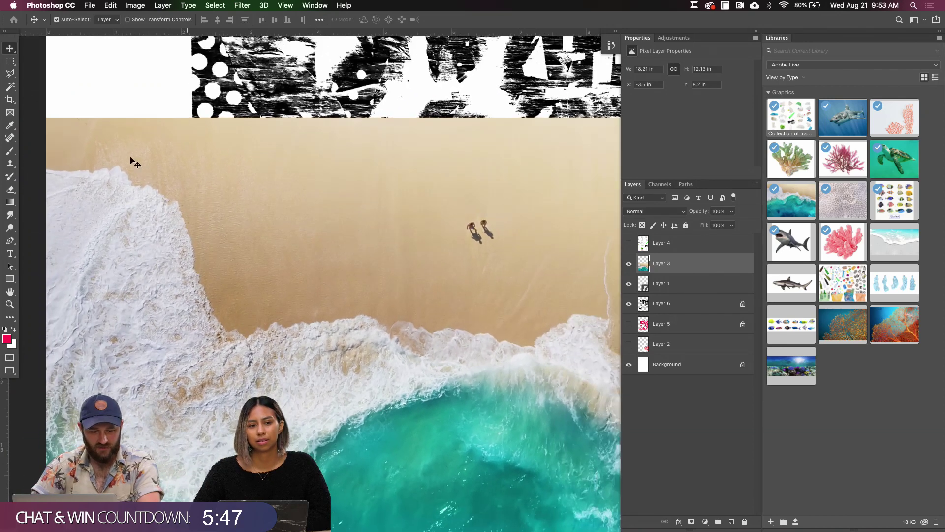
pyautogui.click(10, 73)
pyautogui.click(55, 92)
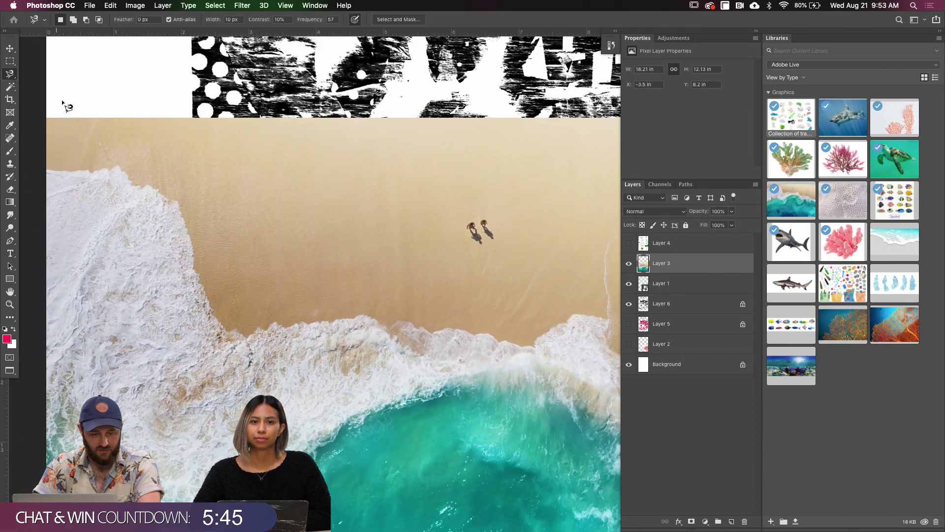
pyautogui.click(47, 167)
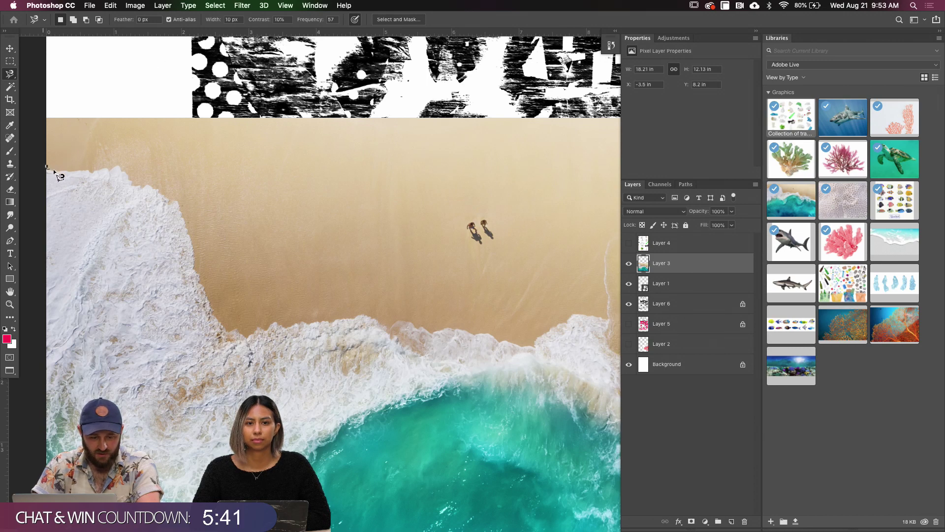
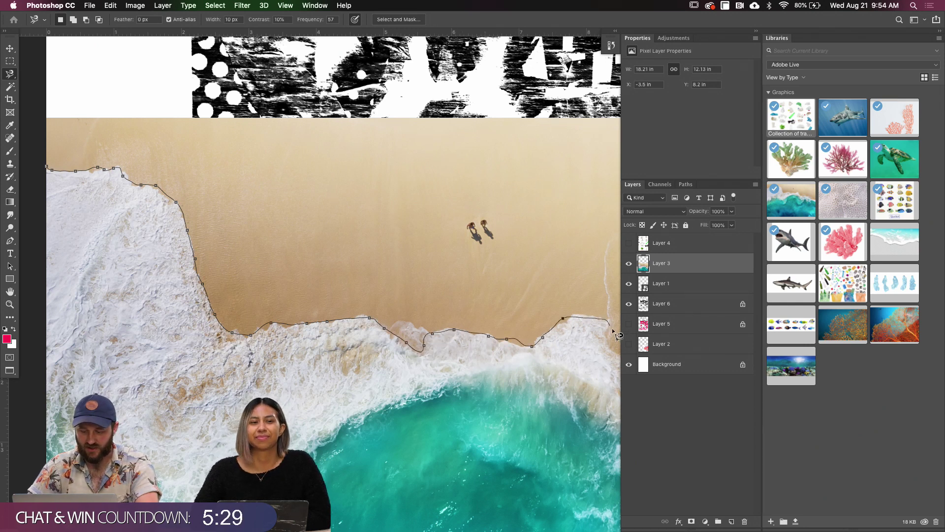
pyautogui.moveTo(527, 290); pyautogui.dragTo(362, 243)
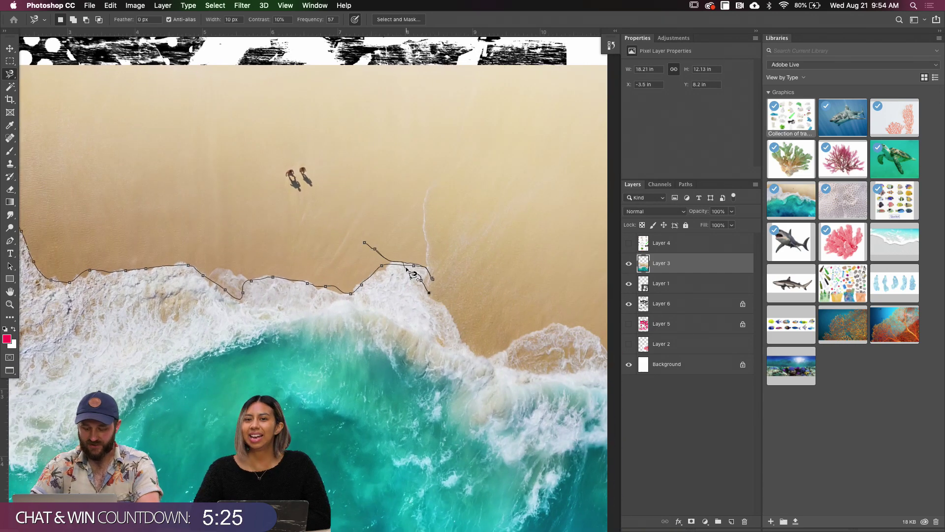
pyautogui.scroll(-2, 423, 295)
pyautogui.moveTo(431, 319); pyautogui.dragTo(477, 310)
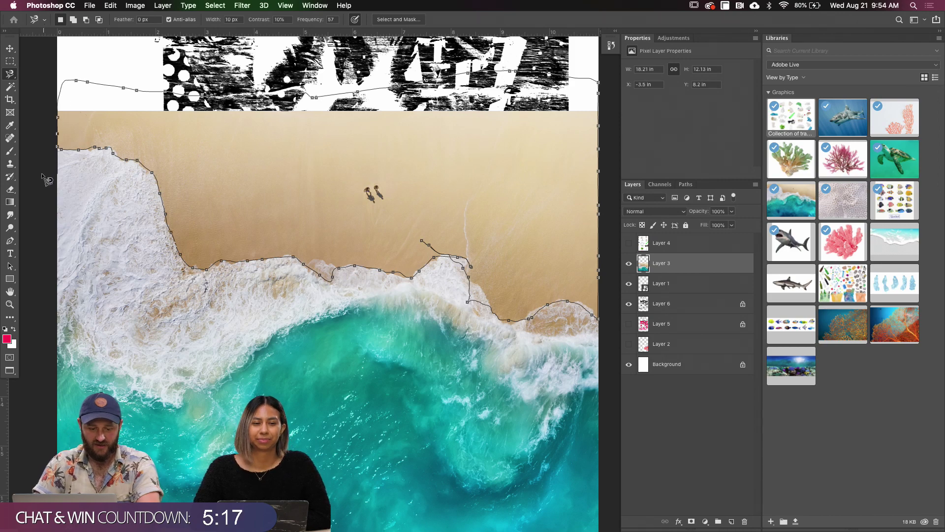
pyautogui.click(62, 153)
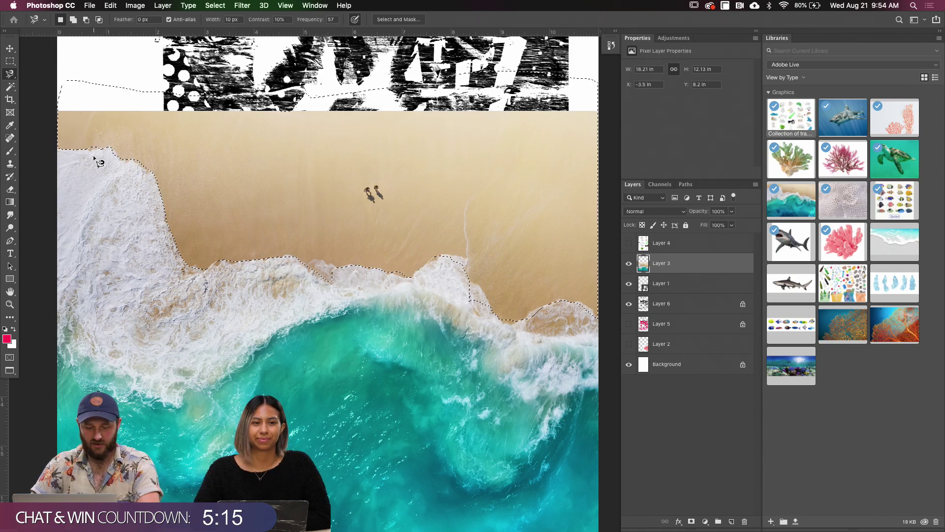
# Delete the selected sand from the beach photo layer and clear the selection
pyautogui.moveTo(403, 224); pyautogui.dragTo(390, 223)
pyautogui.hotkey('ctrl', 'r')
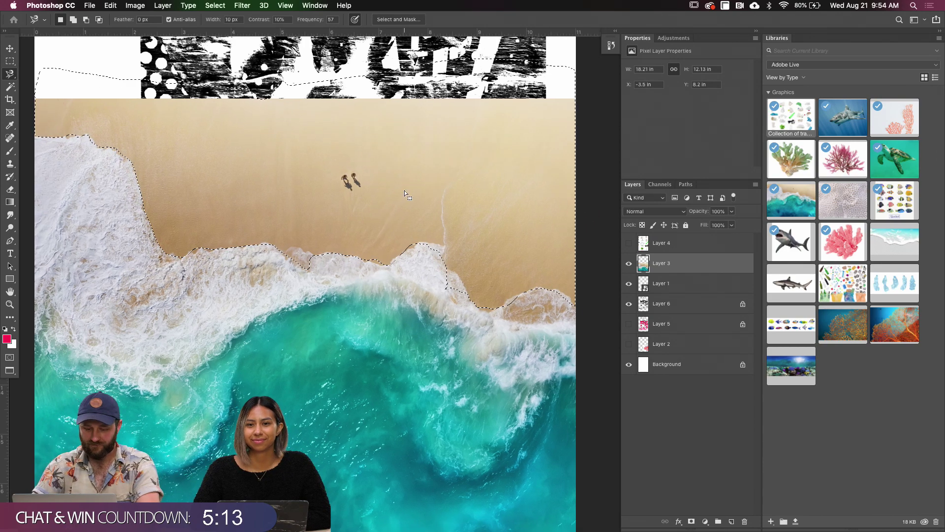
pyautogui.press('Delete')
pyautogui.press('cmd+d')
pyautogui.press('v')
pyautogui.press('cmd+minus')
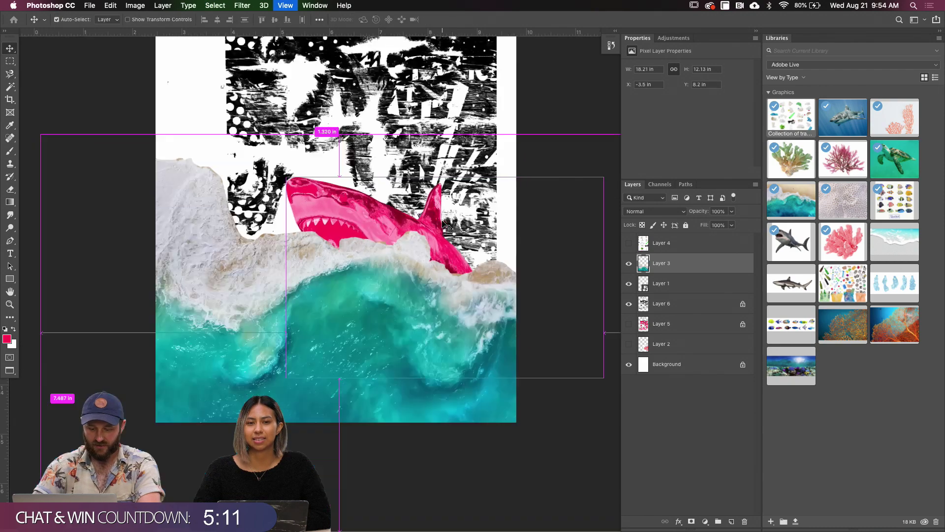
# Move the cut-out wave layer down to about X -3.46 in, Y 9.58 in, uncovering more of the shark
pyautogui.moveTo(315, 168); pyautogui.dragTo(479, 308)
pyautogui.scroll(-3, 480, 308)
pyautogui.hscroll(5, 479, 309)
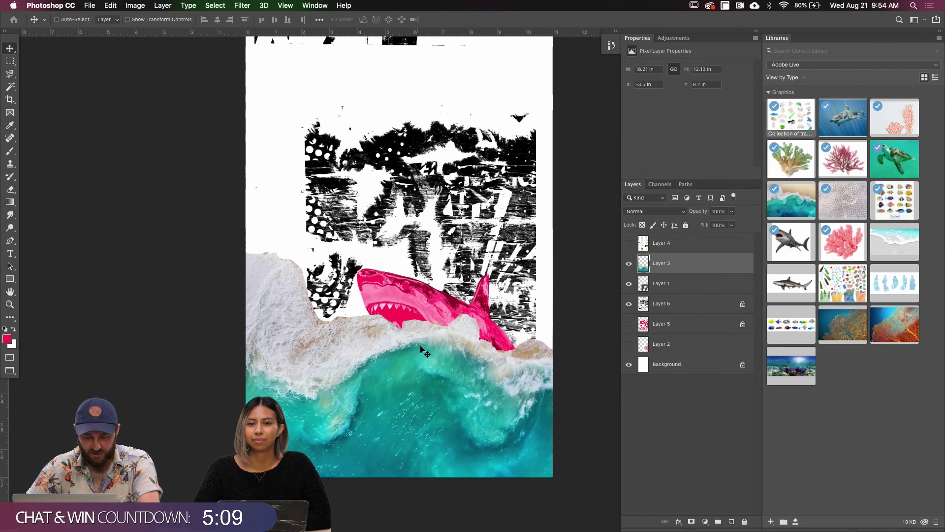
pyautogui.moveTo(421, 347); pyautogui.dragTo(446, 387)
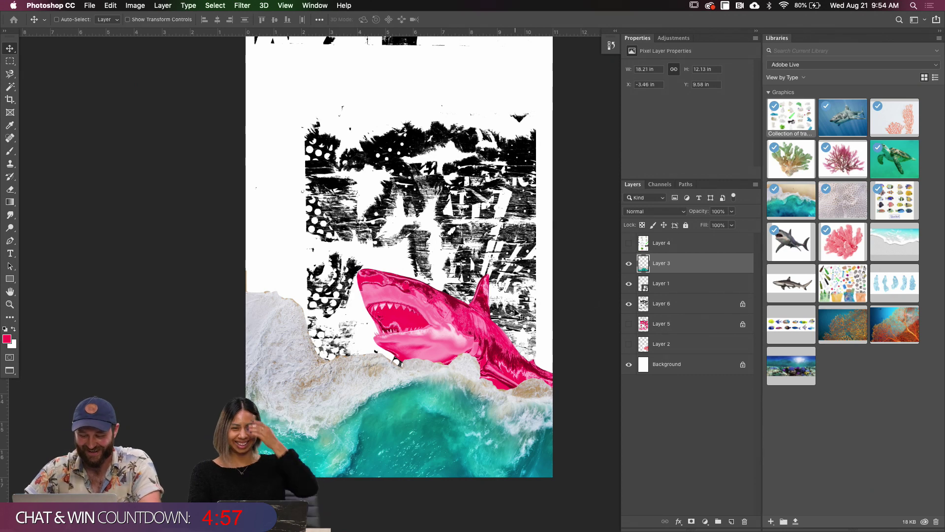
# Hide the black texture layer, and move the shark straight up to X 3.98 in, Y 8.12 in
pyautogui.click(629, 304)
pyautogui.keyDown('super'); pyautogui.click(453, 347); pyautogui.keyUp('super')
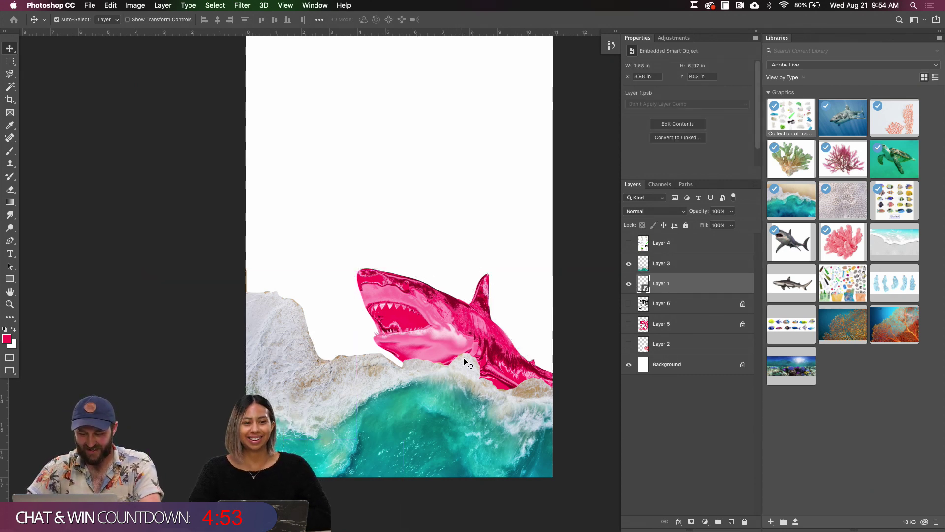
pyautogui.moveTo(453, 347); pyautogui.dragTo(462, 292)
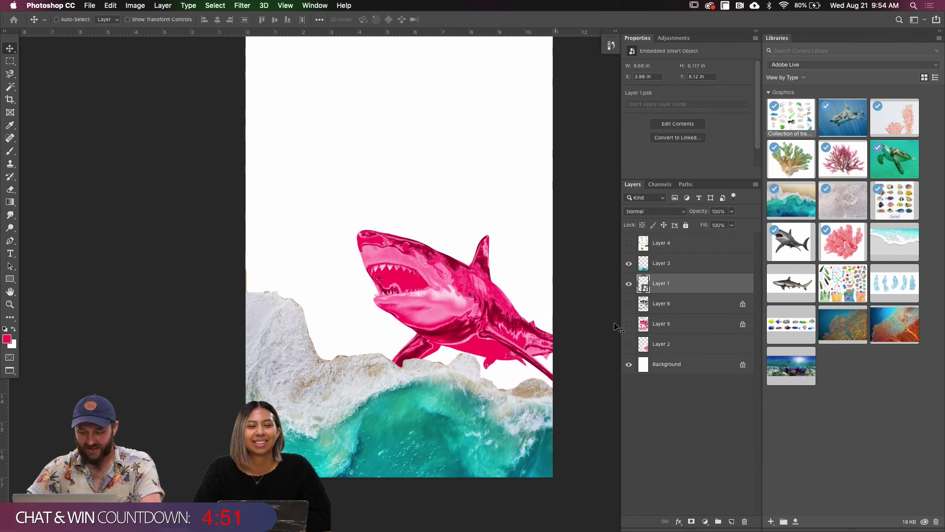
# Preview the trash image layer over the poster and hide it again
pyautogui.click(644, 249)
pyautogui.click(629, 243)
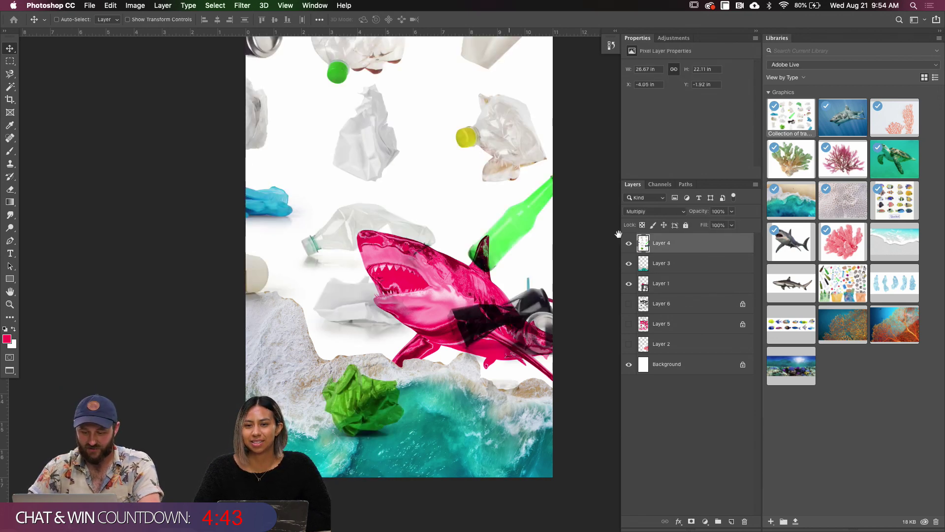
pyautogui.click(629, 244)
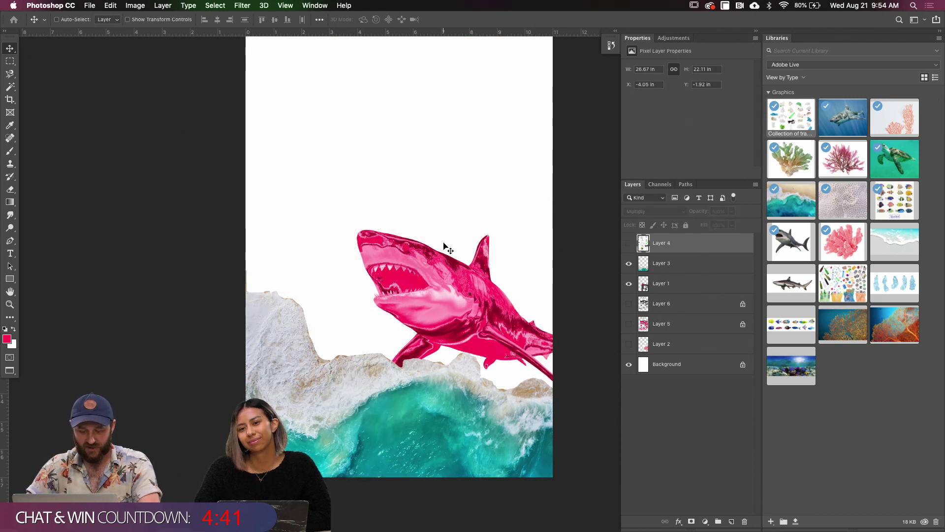
# Return to the standard window view, convert the cut-out wave layer to a smart object, and open its contents
pyautogui.press('f')
pyautogui.press('f')
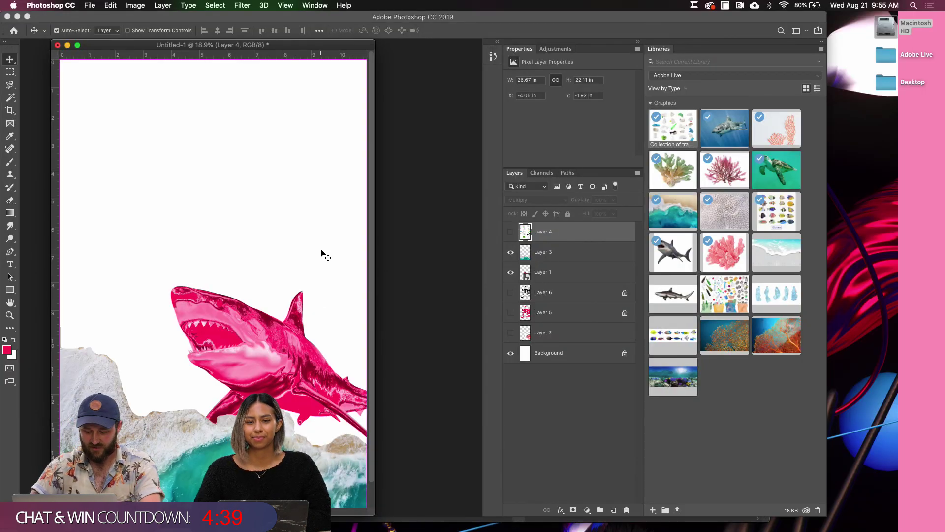
pyautogui.press('super+minus')
pyautogui.keyDown('super'); pyautogui.click(323, 253); pyautogui.keyUp('super')
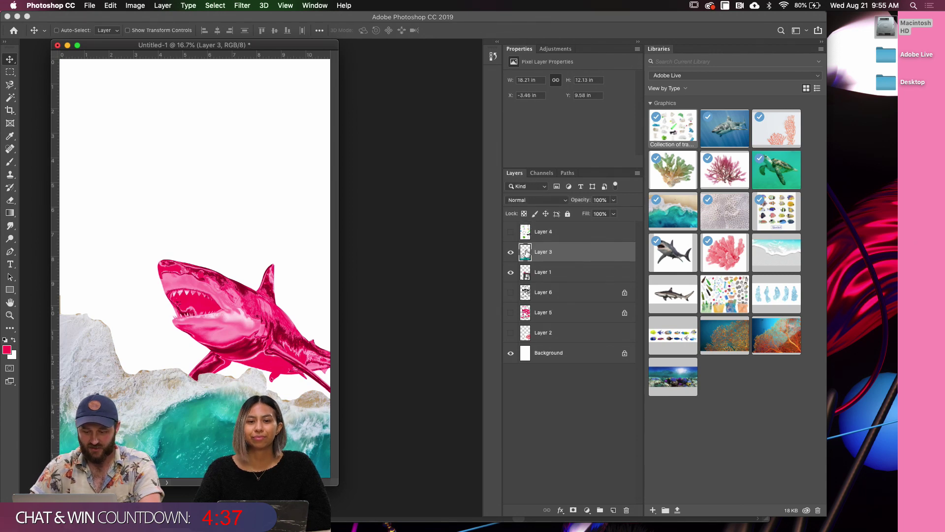
pyautogui.rightClick(569, 256)
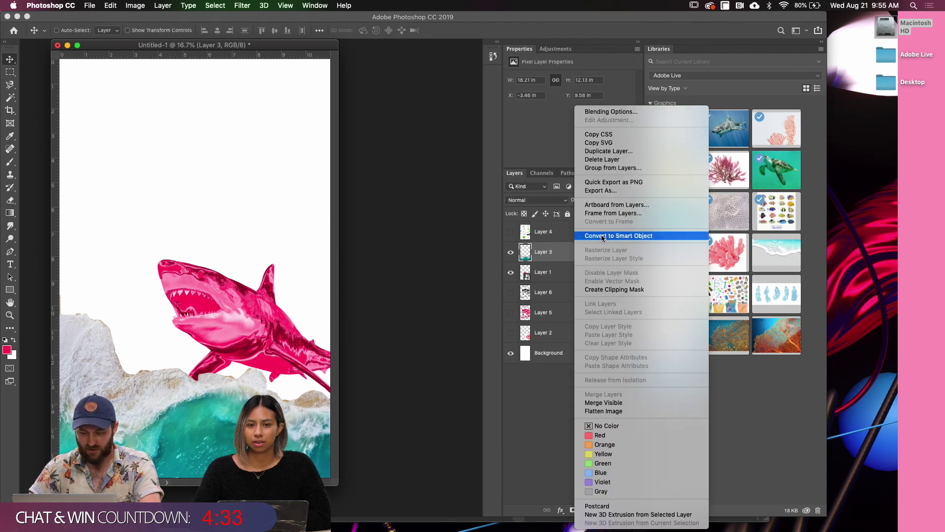
pyautogui.click(602, 236)
pyautogui.doubleClick(526, 253)
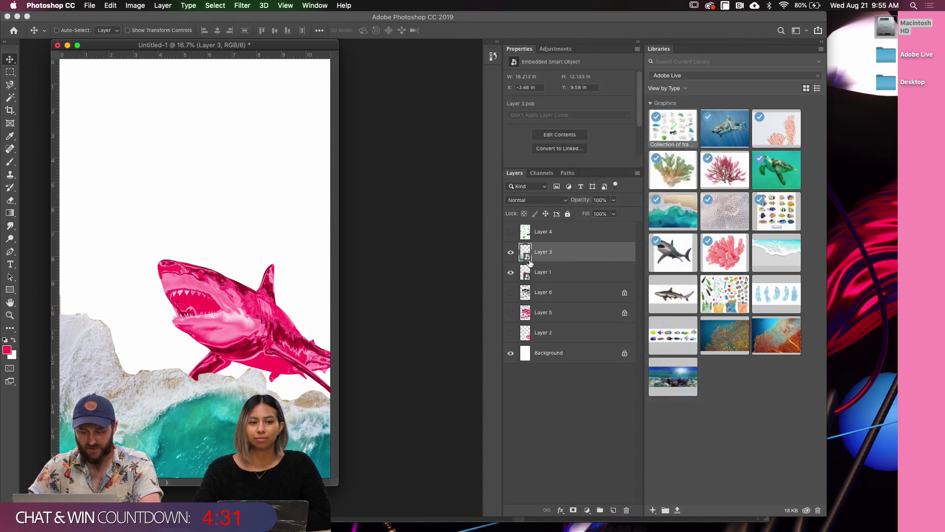
# Detach Layer 3.psb into its own floating window, and zoom the poster out to 12.5% so both documents are in view
pyautogui.moveTo(241, 55); pyautogui.dragTo(192, 183)
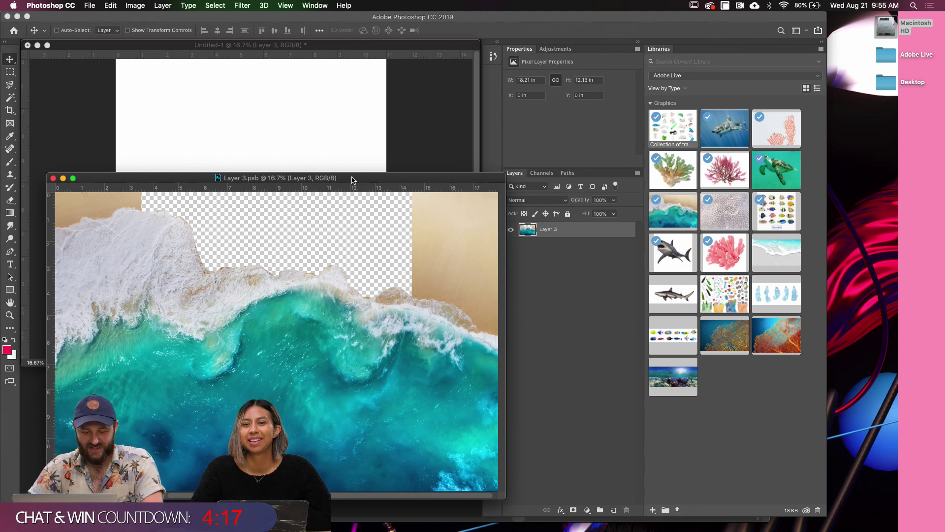
pyautogui.moveTo(352, 181); pyautogui.dragTo(366, 178)
pyautogui.click(349, 145)
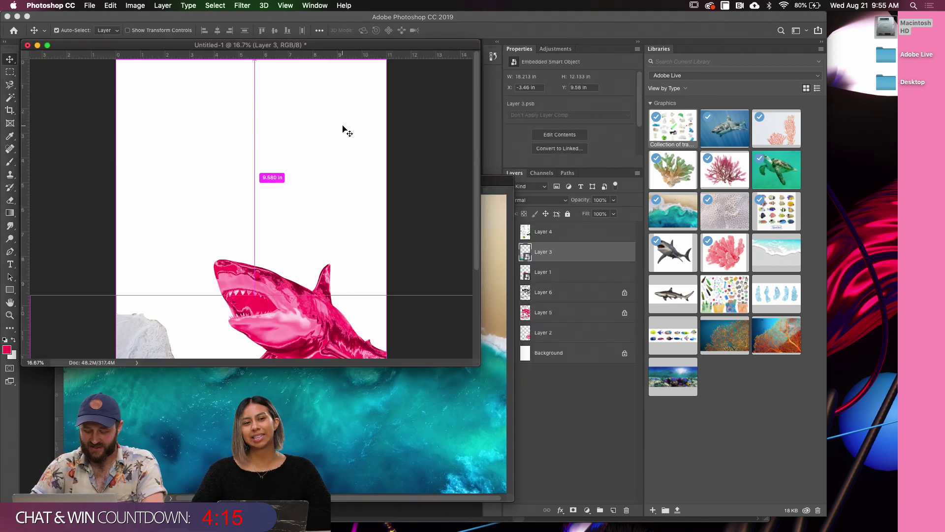
pyautogui.press('super+minus')
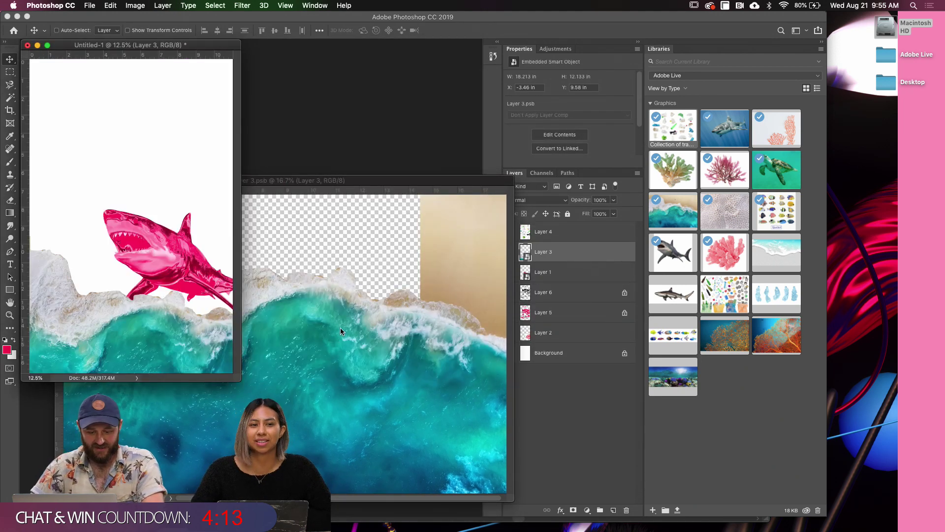
pyautogui.click(357, 330)
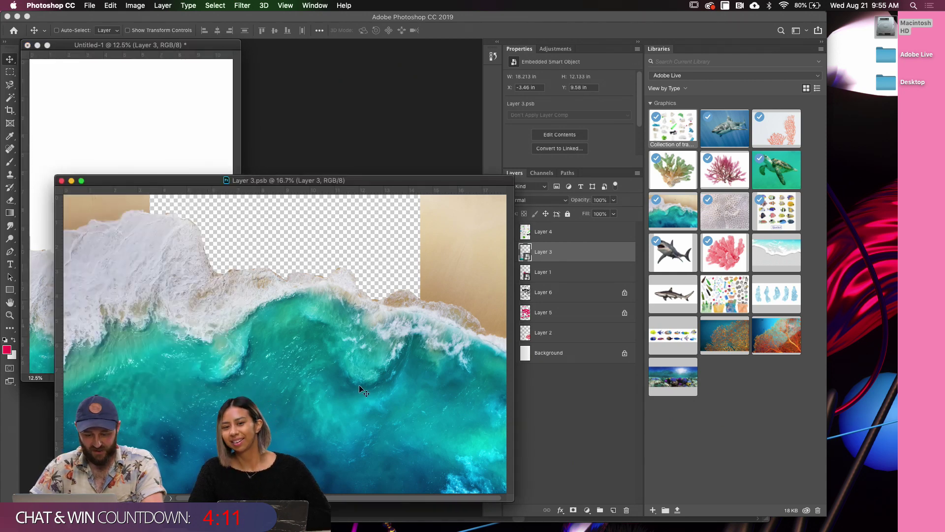
pyautogui.click(182, 137)
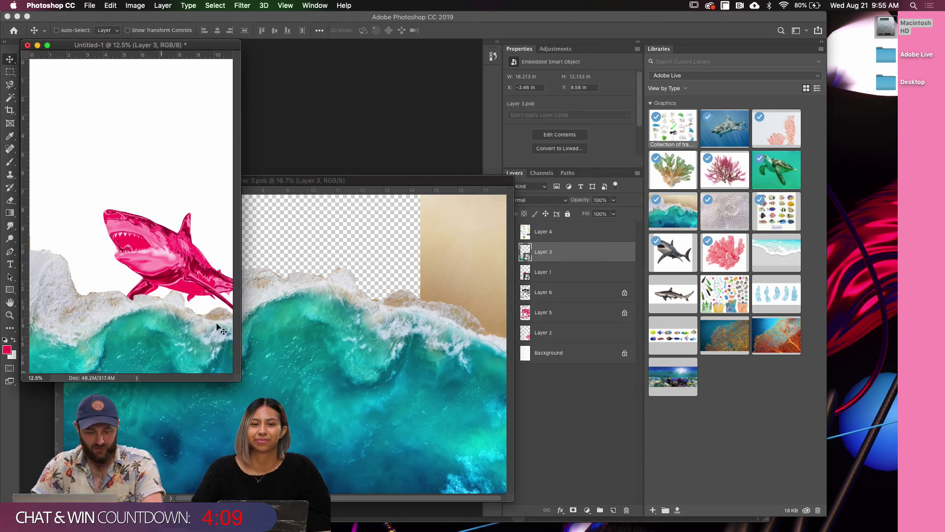
pyautogui.click(331, 355)
pyautogui.click(158, 175)
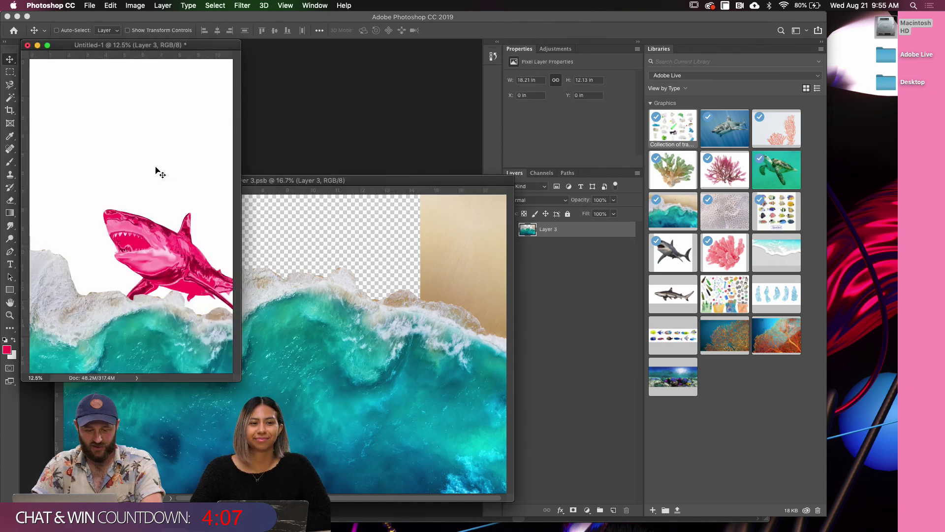
# Open the shark's smart object, copy its two Gradient Map layers into Layer 3.psb, and clip both to the wave photo
pyautogui.click(524, 270)
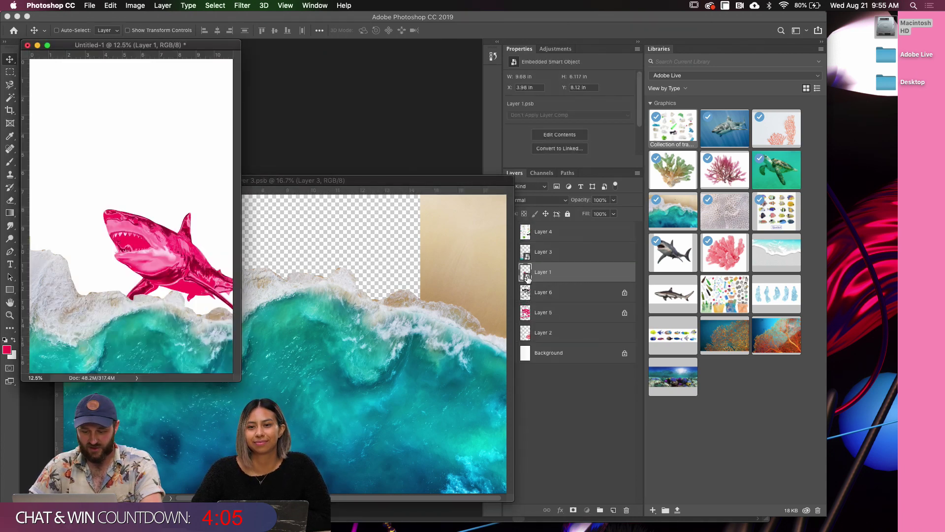
pyautogui.doubleClick(526, 274)
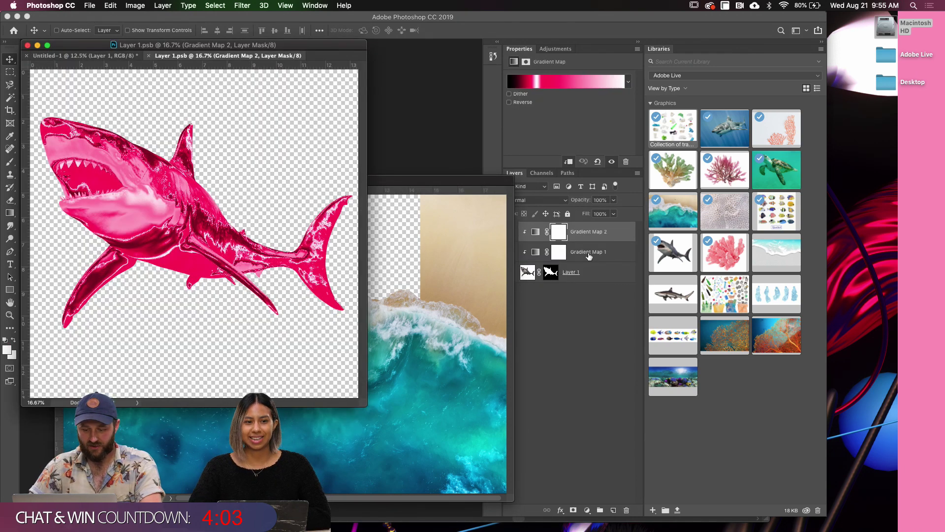
pyautogui.keyDown('shift'); pyautogui.click(561, 252); pyautogui.keyUp('shift')
pyautogui.moveTo(423, 292); pyautogui.dragTo(424, 296)
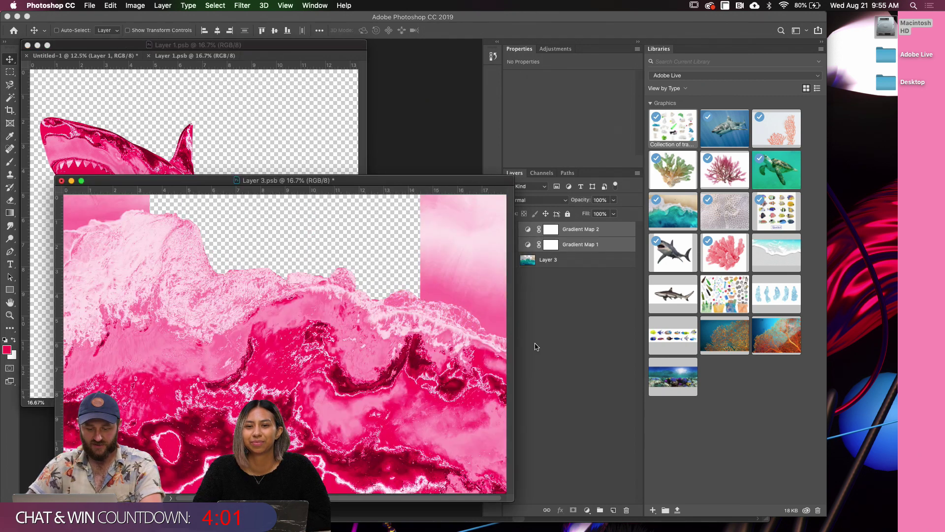
pyautogui.keyDown('alt'); pyautogui.click(531, 251); pyautogui.keyUp('alt')
pyautogui.keyDown('alt'); pyautogui.click(531, 236); pyautogui.keyUp('alt')
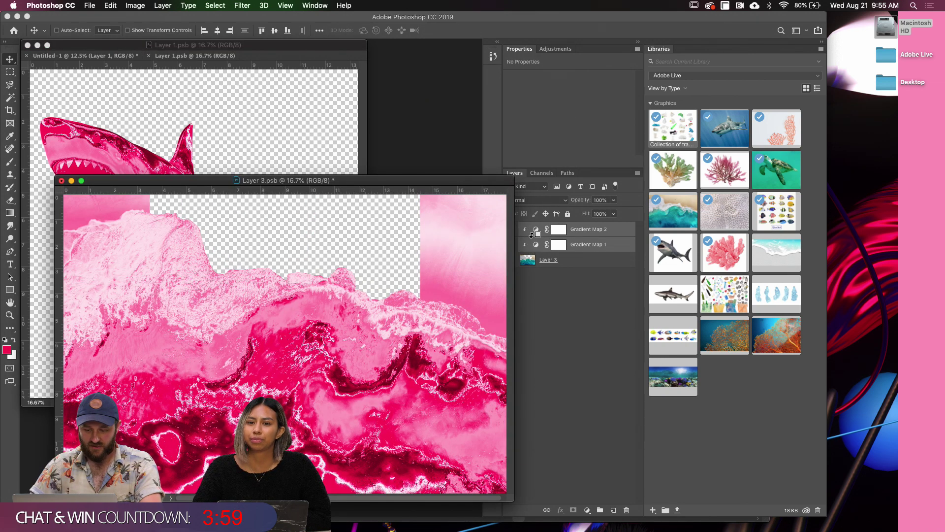
# Detach Layer 1.psb into its own window, save Layer 3.psb, and bring the poster forward to check the recoloured waves
pyautogui.click(278, 78)
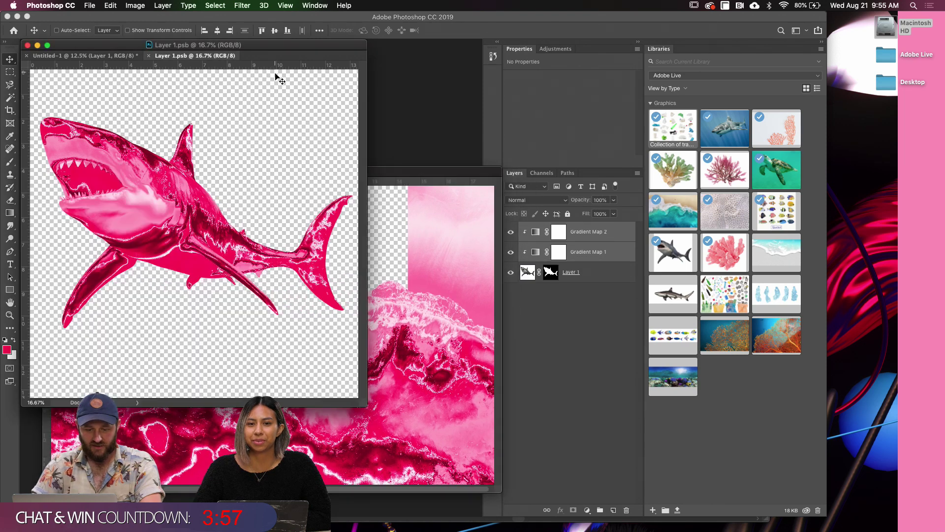
pyautogui.moveTo(220, 62); pyautogui.dragTo(292, 129)
pyautogui.hotkey('ctrl', 'Tab')
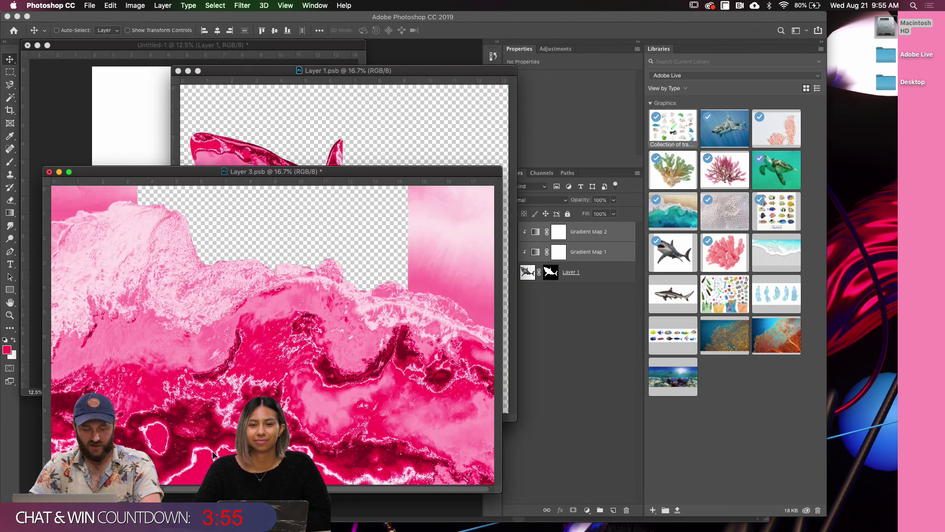
pyautogui.click(135, 131)
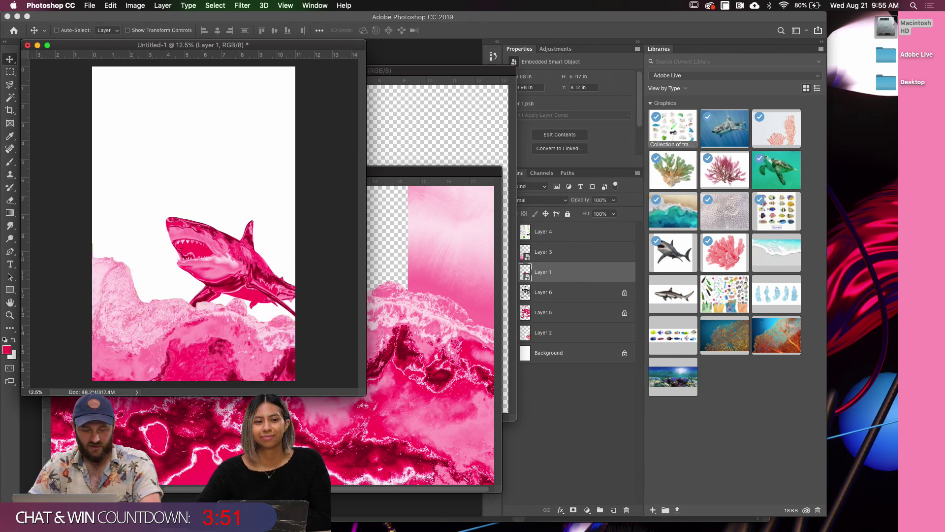
# Zoom the shark document Layer 1.psb out to 12.5% and return to the wave document Layer 3.psb
pyautogui.click(420, 272)
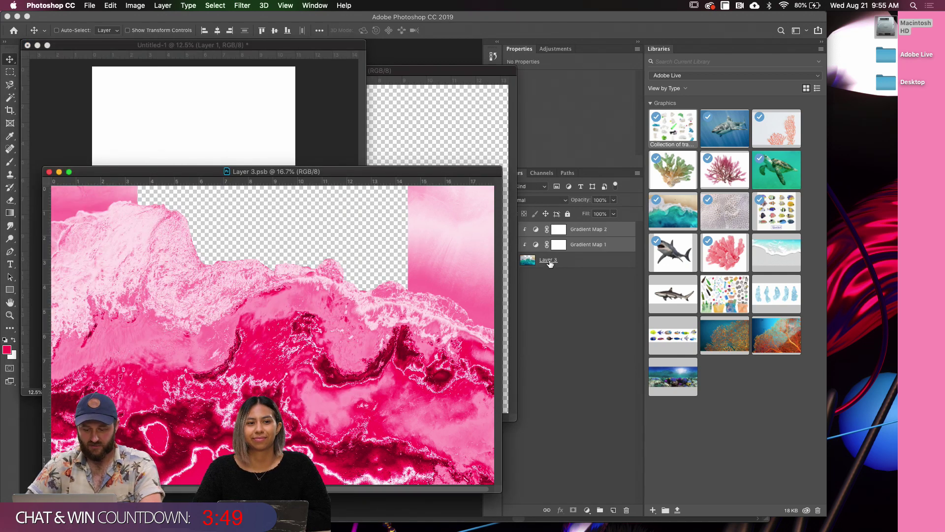
pyautogui.click(506, 209)
pyautogui.press('super+minus')
pyautogui.click(463, 230)
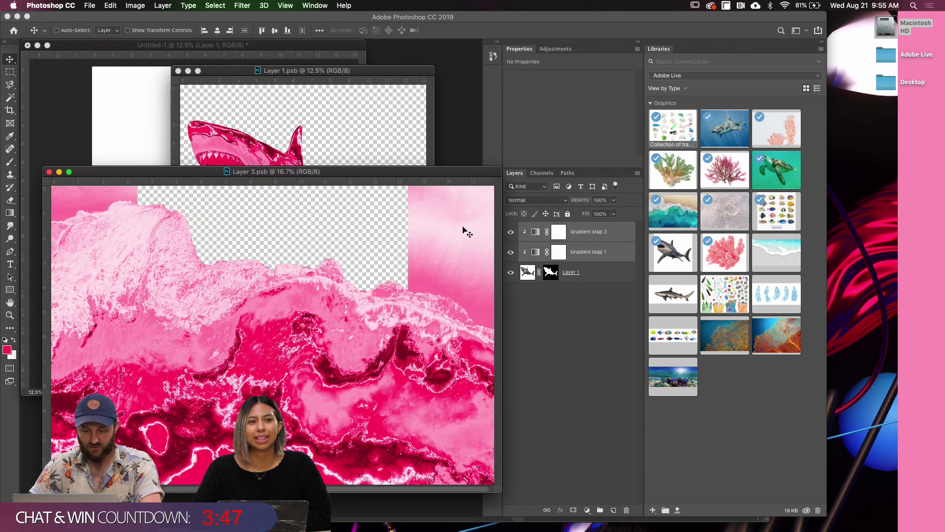
# Hide Gradient Map 2 in Layer 3.psb, save it, and bring the poster forward to check the rainbow-coloured waves
pyautogui.click(531, 248)
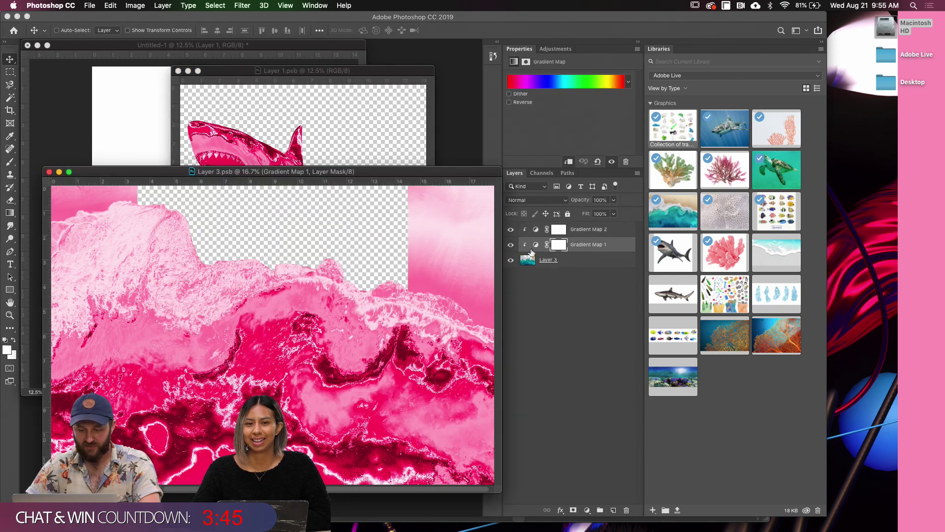
pyautogui.click(511, 230)
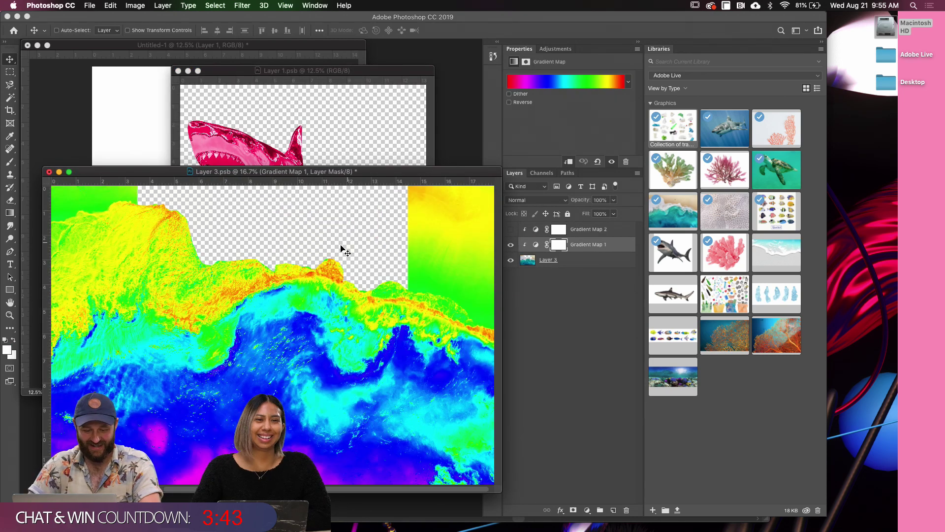
pyautogui.press('super+s')
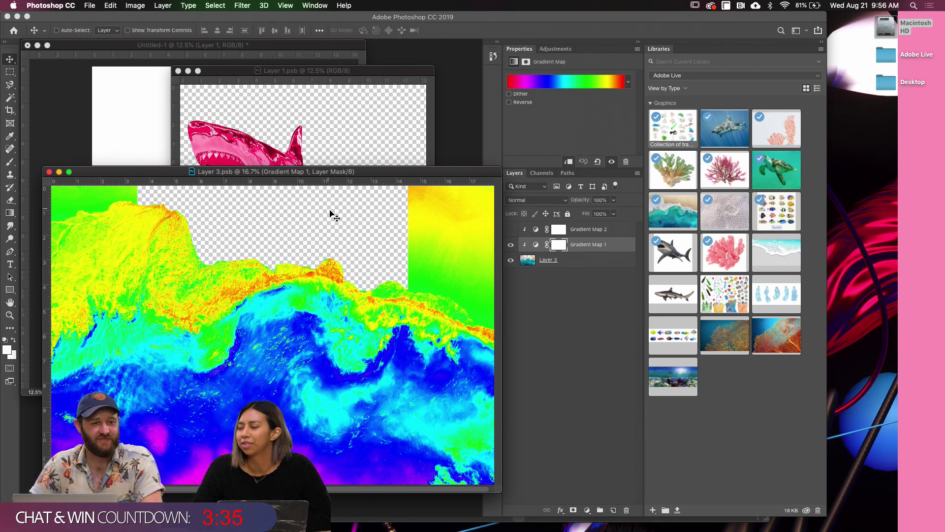
pyautogui.click(167, 116)
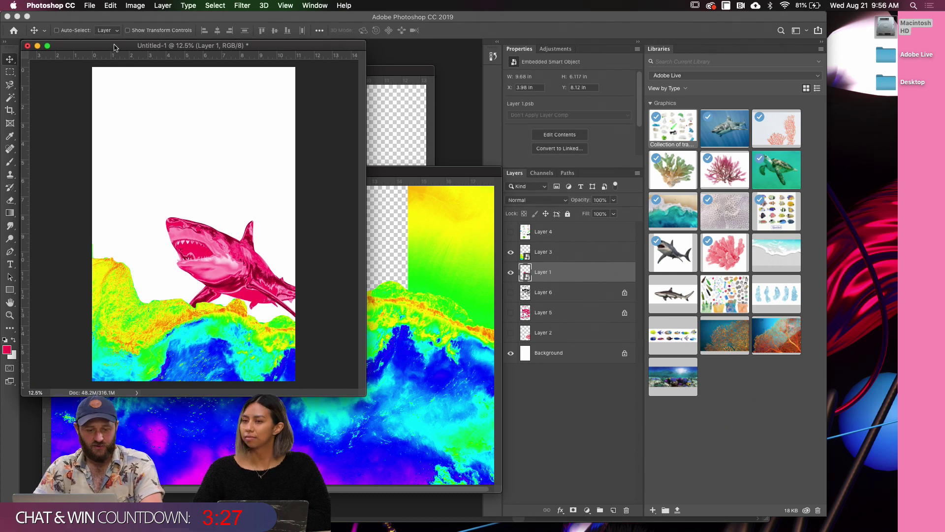
pyautogui.moveTo(121, 45); pyautogui.dragTo(147, 62)
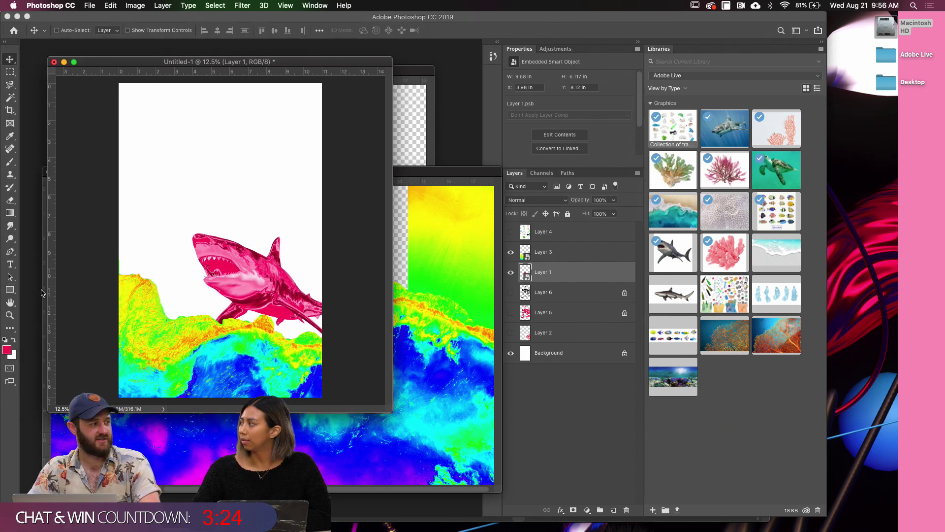
# Draw a circle about 2501 px in diameter with the Ellipse tool and position it over the poster's upper-left corner
pyautogui.click(11, 291)
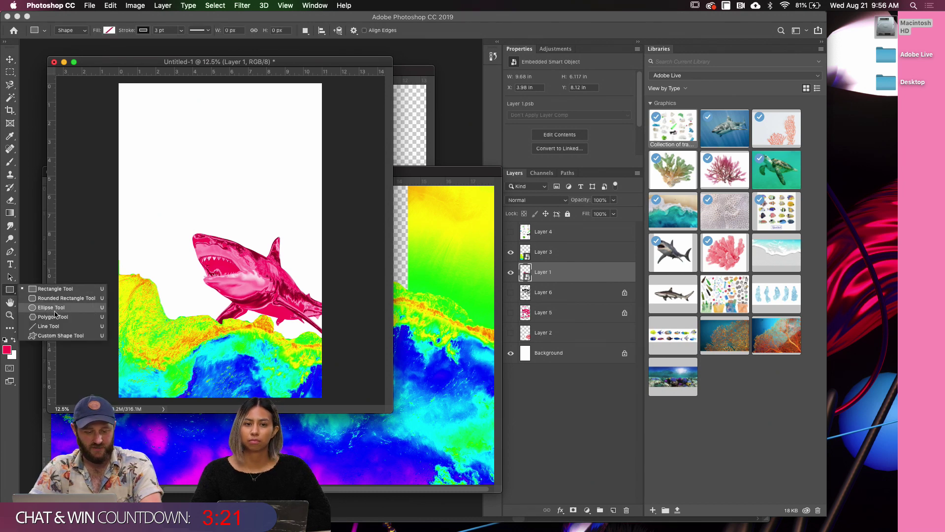
pyautogui.click(50, 307)
pyautogui.moveTo(108, 184); pyautogui.dragTo(262, 37)
pyautogui.press('v')
pyautogui.moveTo(211, 170); pyautogui.dragTo(179, 174)
# Give the circle a solid hot-pink fill with no stroke, and shift it farther off the poster's top edge
pyautogui.press('a')
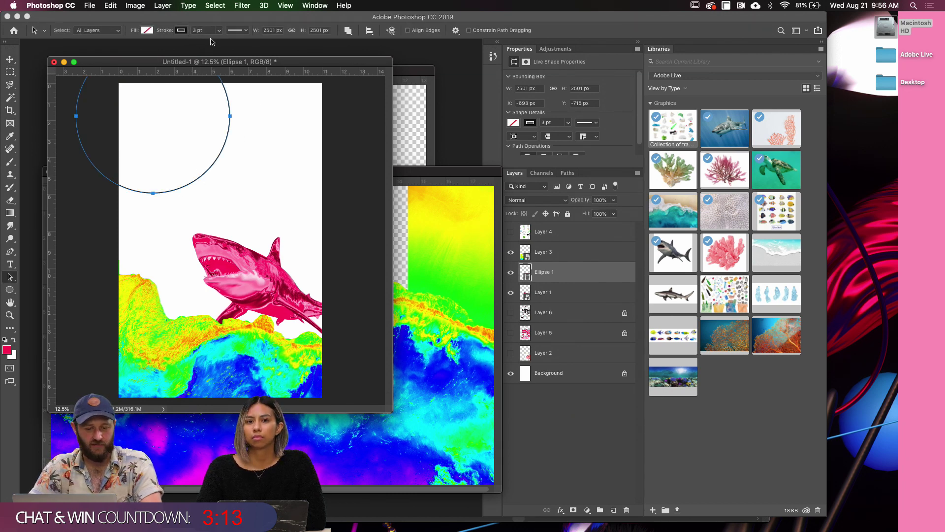
pyautogui.click(147, 31)
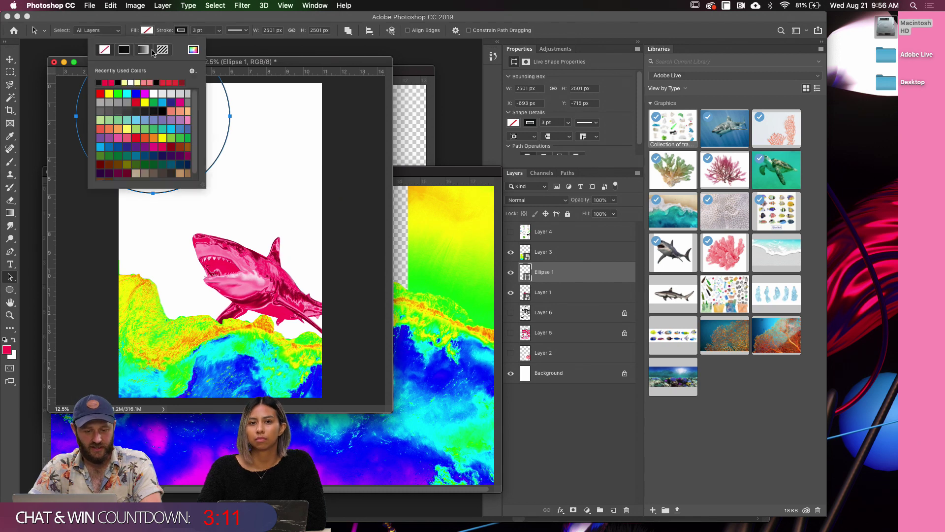
pyautogui.click(123, 50)
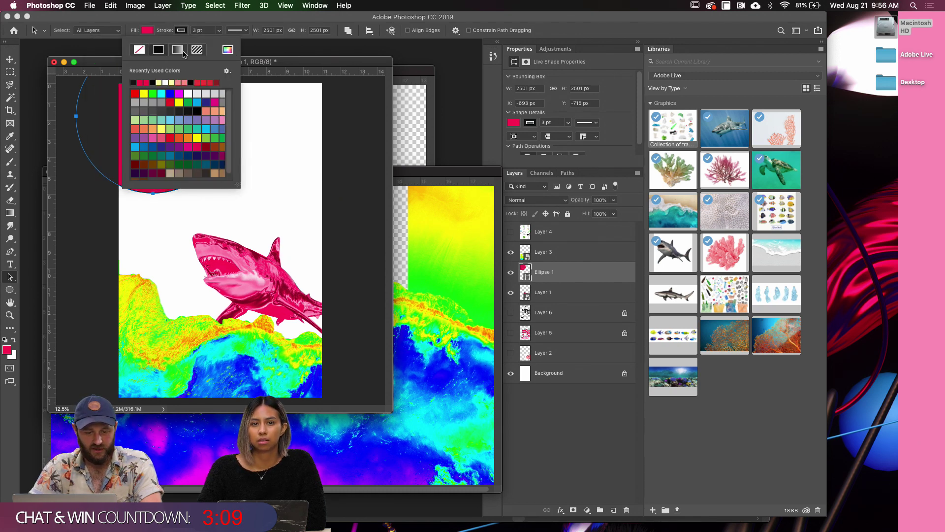
pyautogui.click(139, 50)
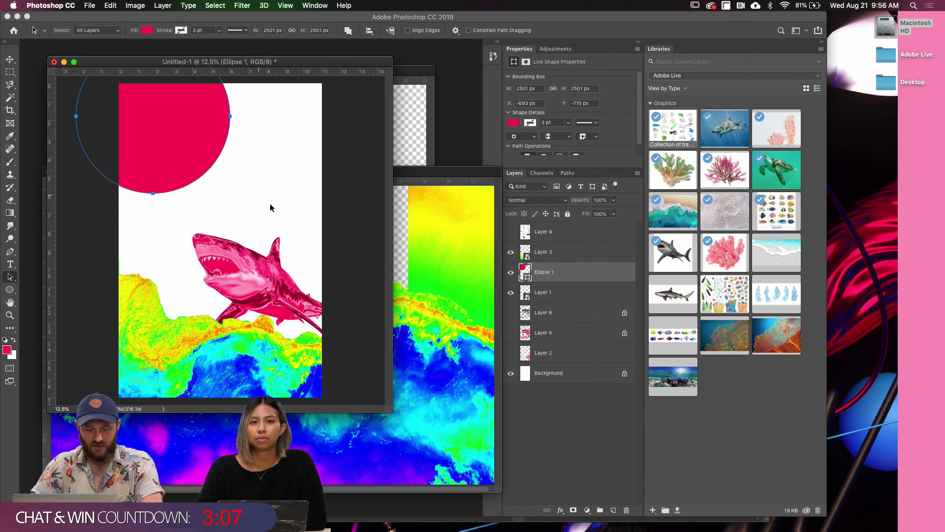
pyautogui.press('v')
pyautogui.moveTo(249, 204); pyautogui.dragTo(238, 184)
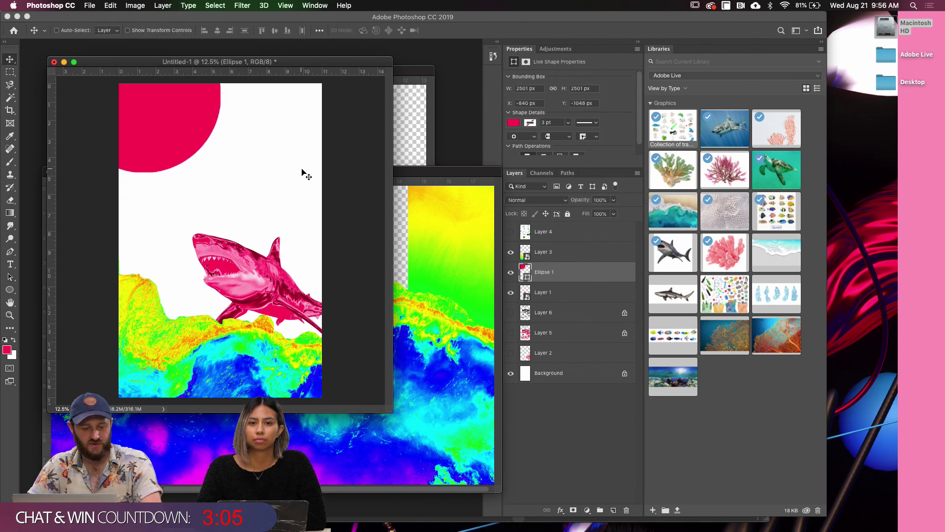
# Draw a hot-pink triangular ray with the Pen tool, starting inside the circle and widening past the poster's right edge
pyautogui.click(9, 289)
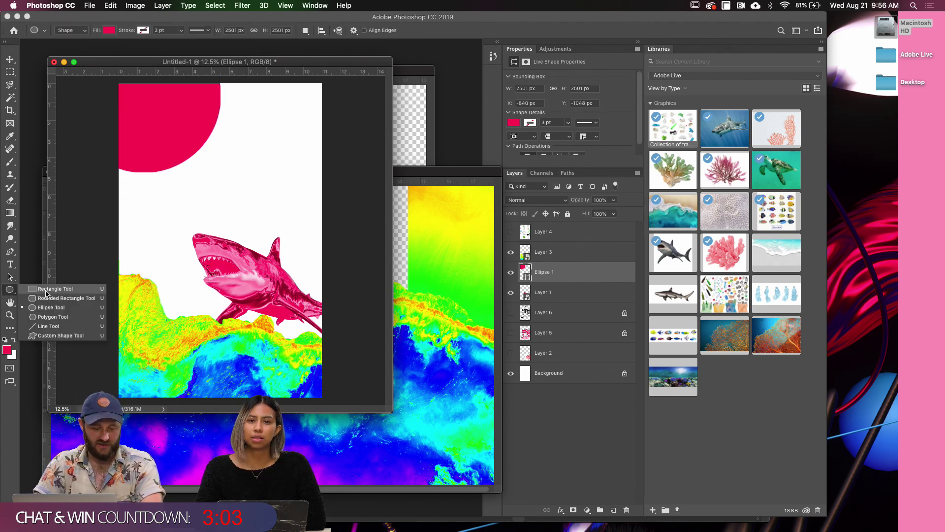
pyautogui.click(283, 226)
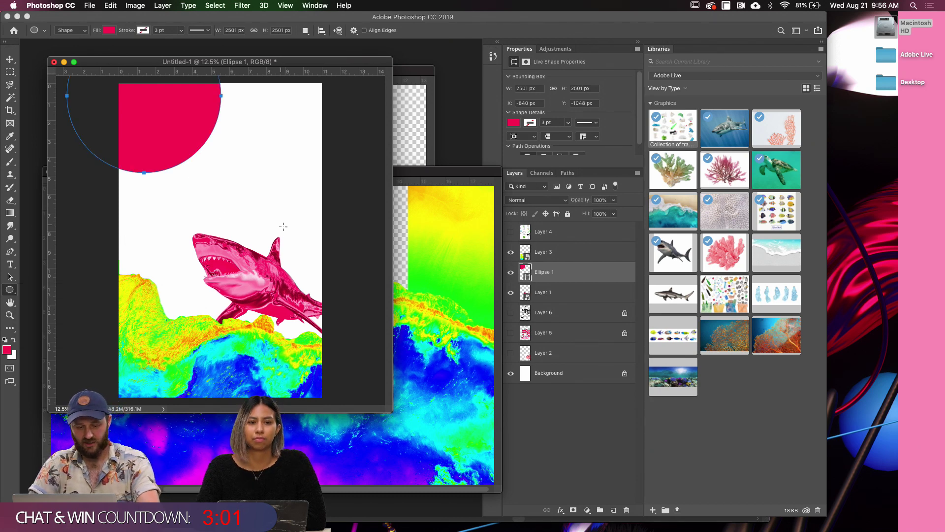
pyautogui.press('p')
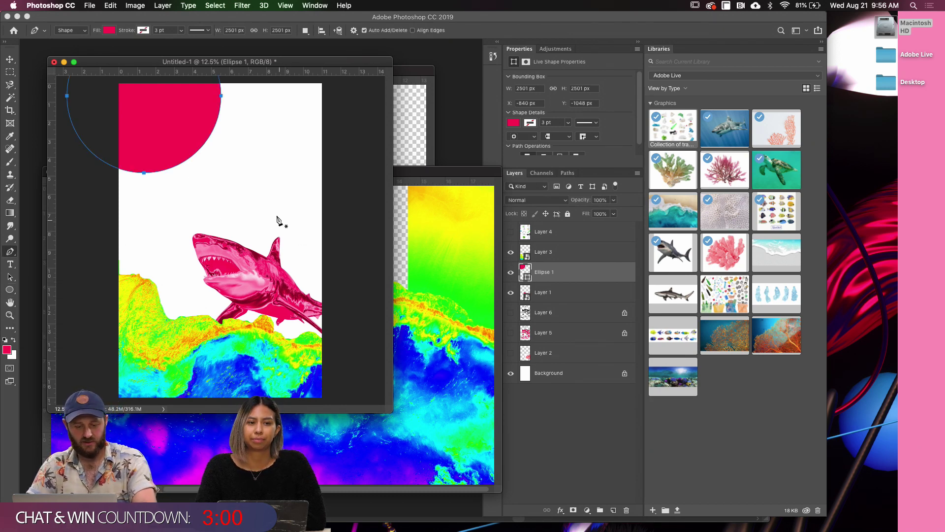
pyautogui.click(352, 166)
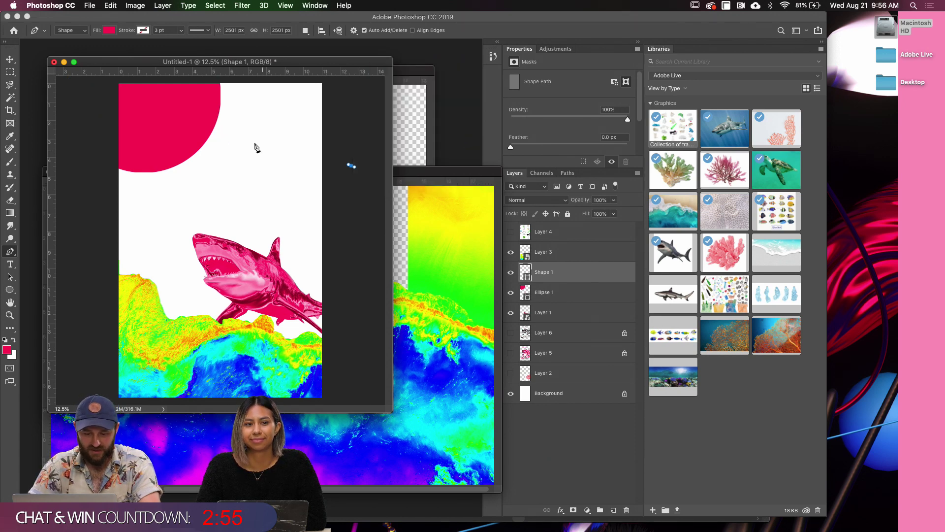
pyautogui.click(180, 105)
pyautogui.click(358, 97)
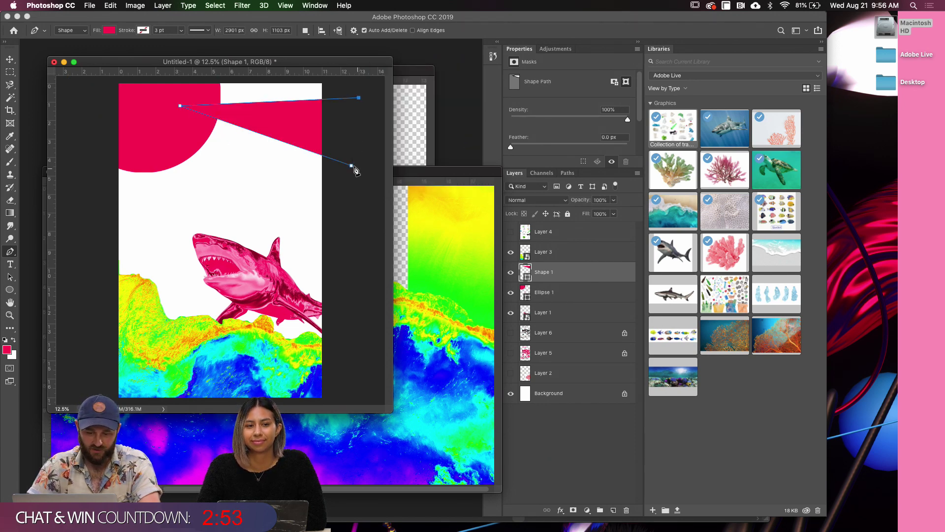
# Move the triangular ray down between the circle and the shark, and rotate it to slope slightly downward
pyautogui.press('v')
pyautogui.moveTo(348, 221); pyautogui.dragTo(362, 221)
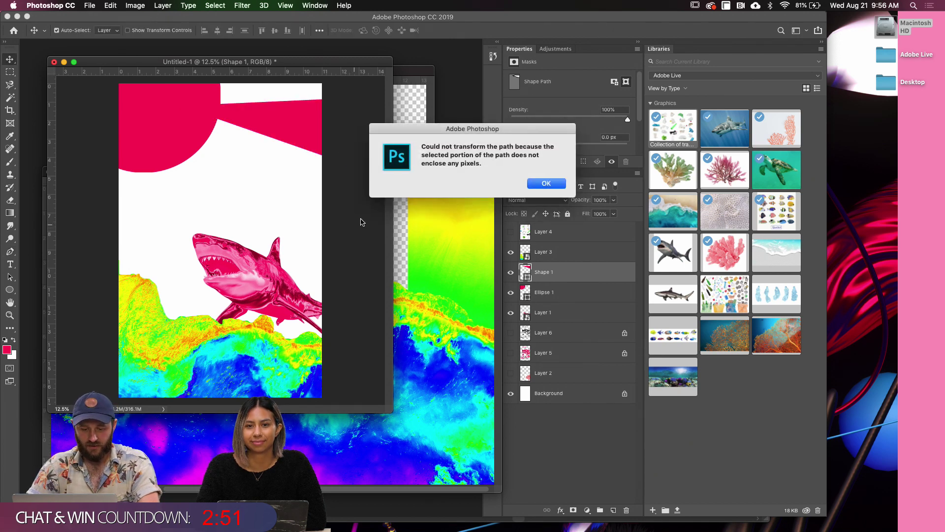
pyautogui.press('Return')
pyautogui.hotkey('ctrl', 't')
pyautogui.press('Escape')
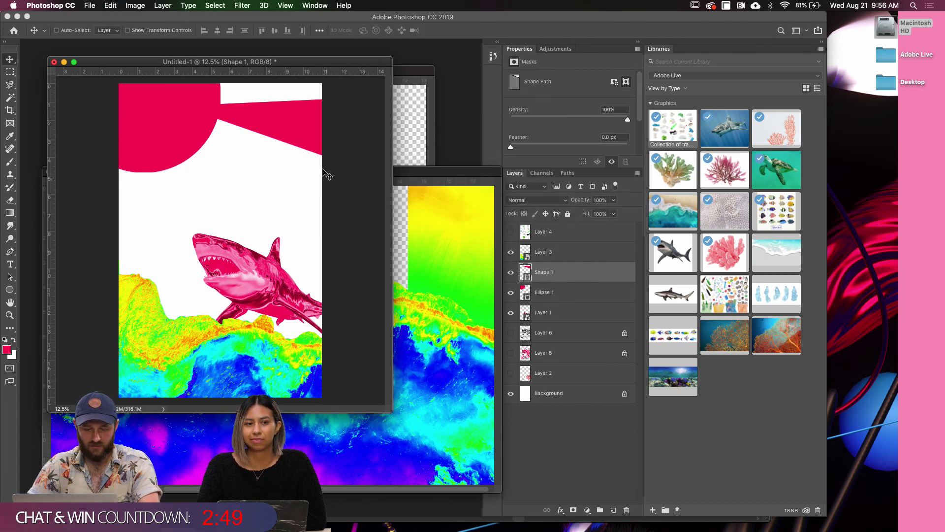
pyautogui.hotkey('ctrl', 't')
pyautogui.moveTo(366, 170); pyautogui.dragTo(341, 225)
pyautogui.press('Return')
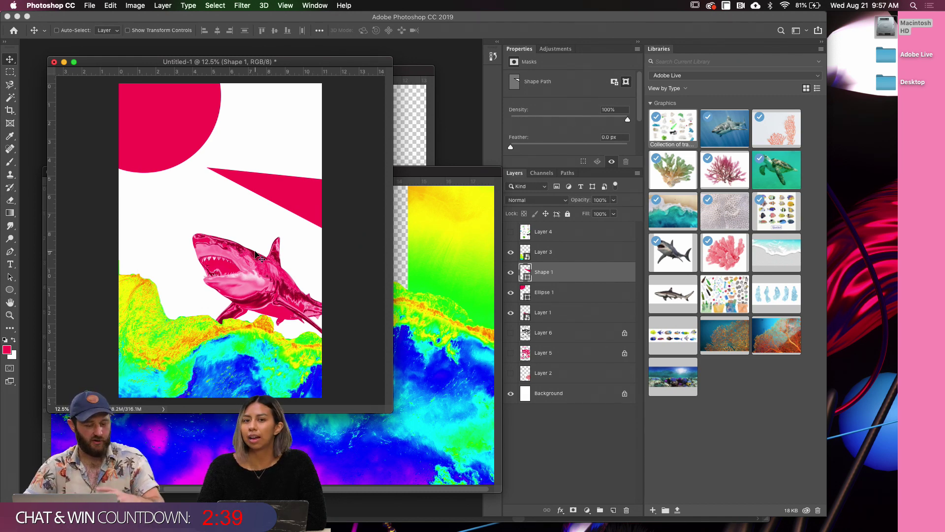
# Rotate the wave layer clockwise about 19° and reposition it so the waves slope down across the poster's lower part
pyautogui.hotkey('alt', ']')
pyautogui.press('super+t')
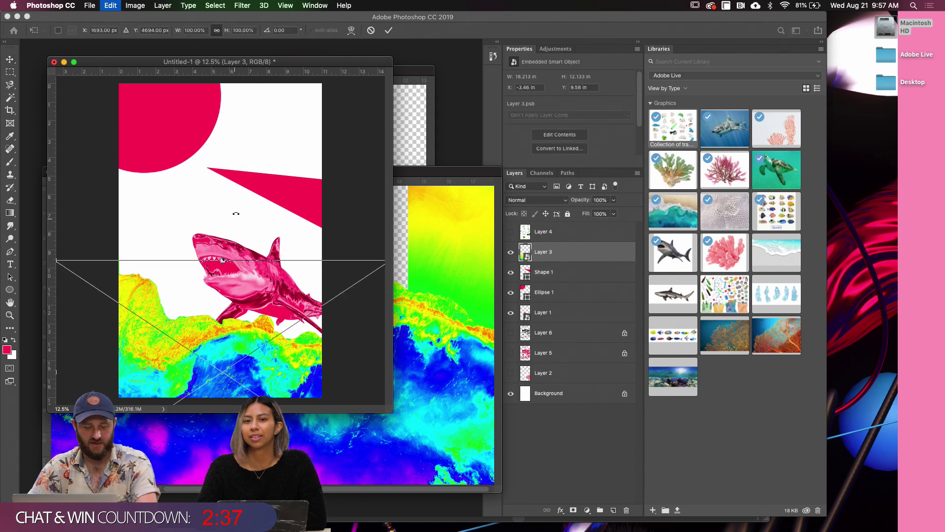
pyautogui.press('Return')
pyautogui.moveTo(244, 319); pyautogui.dragTo(278, 346)
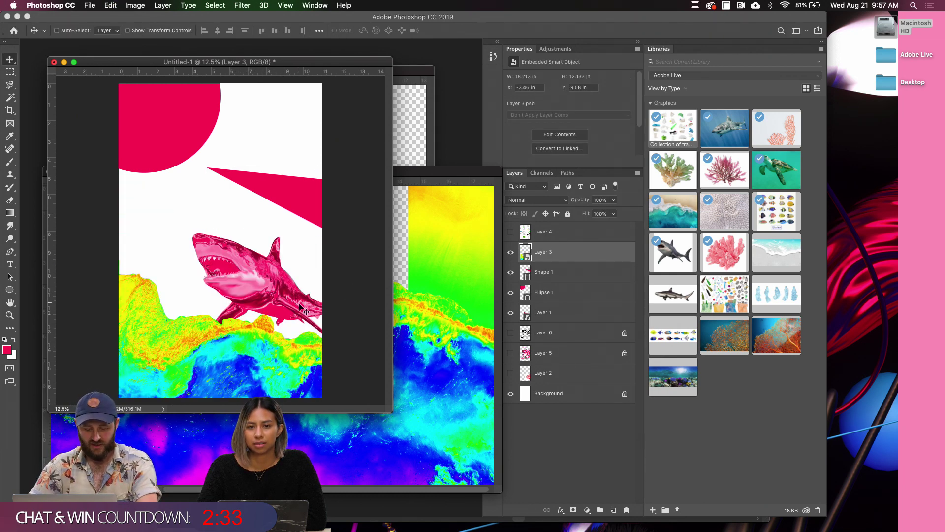
pyautogui.press('super+t')
pyautogui.moveTo(331, 235); pyautogui.dragTo(371, 288)
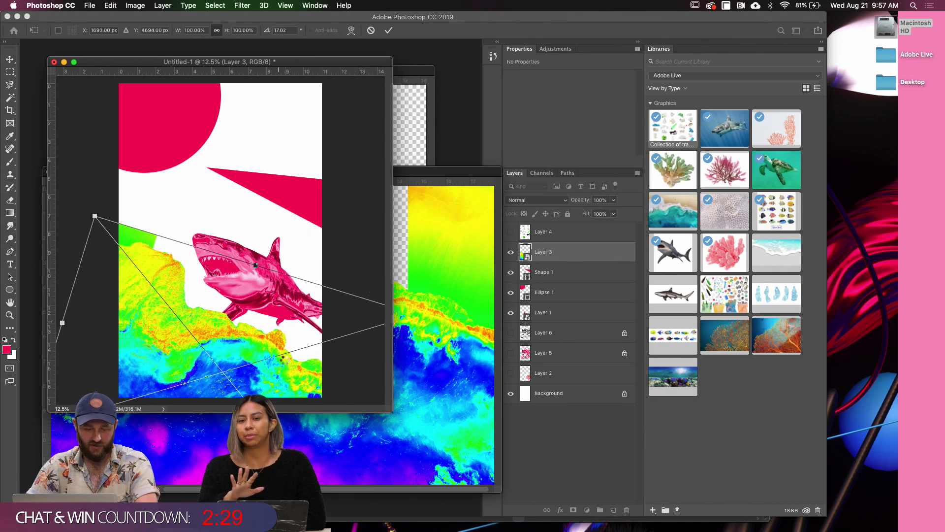
pyautogui.press('Return')
pyautogui.moveTo(223, 364); pyautogui.dragTo(253, 375)
pyautogui.press('super+t')
pyautogui.moveTo(316, 207); pyautogui.dragTo(301, 189)
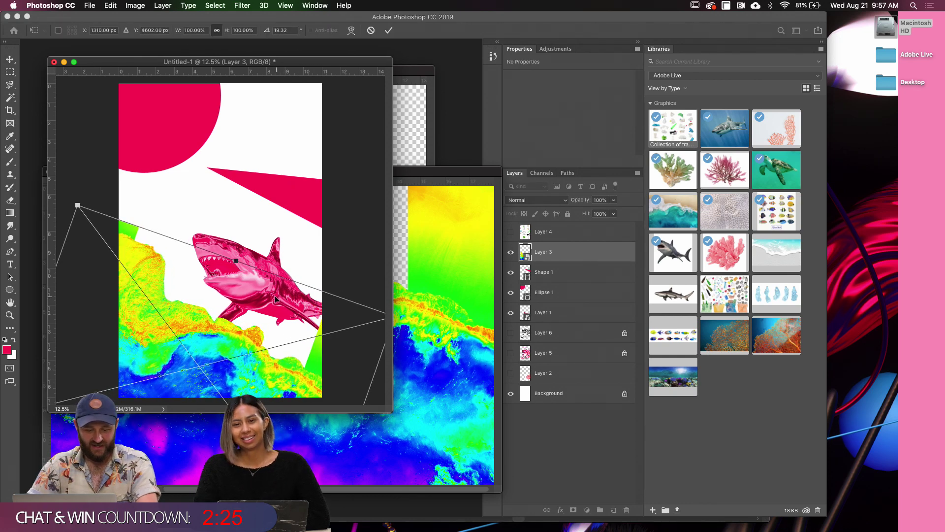
pyautogui.press('Return')
# Add a Solid Color fill layer in pale cyan a2e7f1 directly above the Background layer
pyautogui.click(549, 393)
pyautogui.click(586, 510)
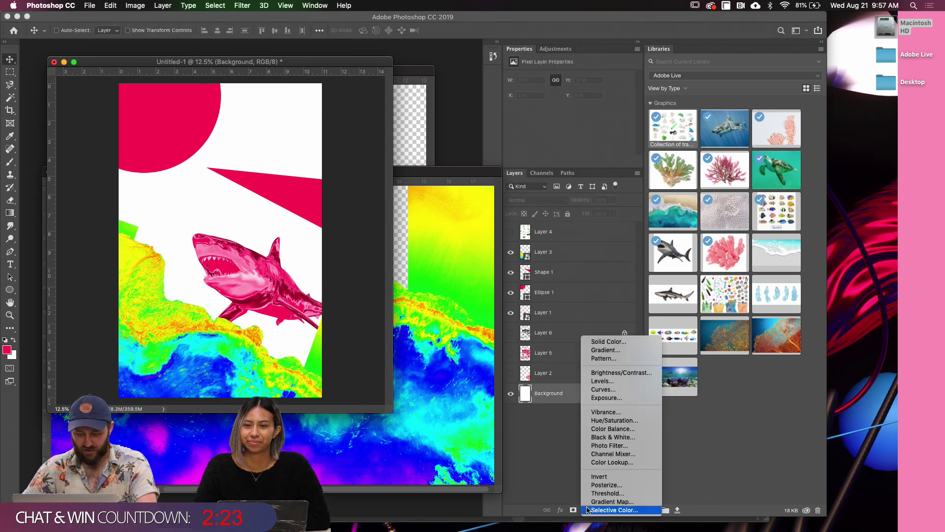
pyautogui.click(589, 341)
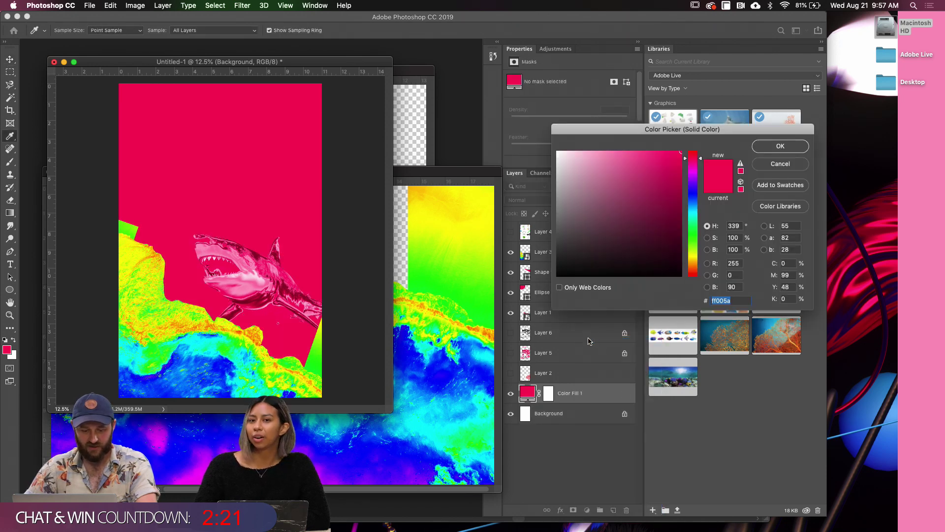
pyautogui.moveTo(632, 202); pyautogui.dragTo(598, 158)
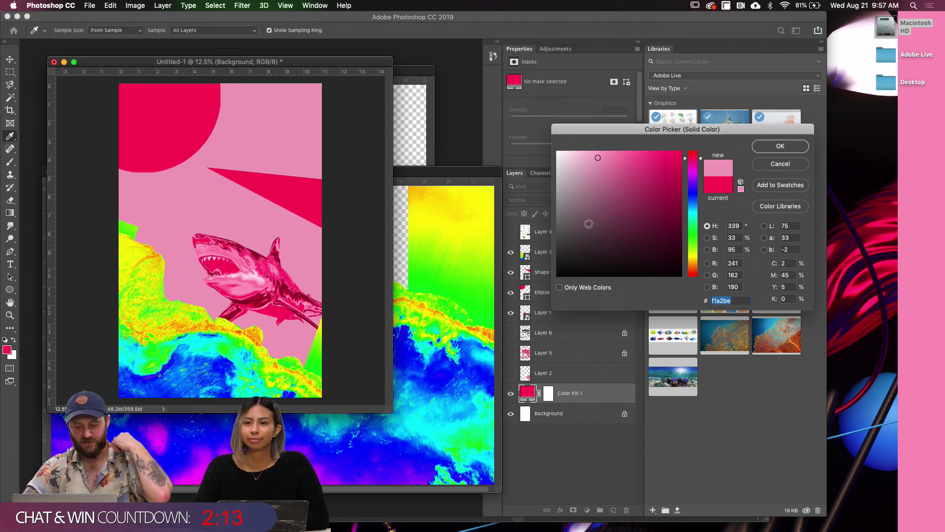
pyautogui.click(693, 201)
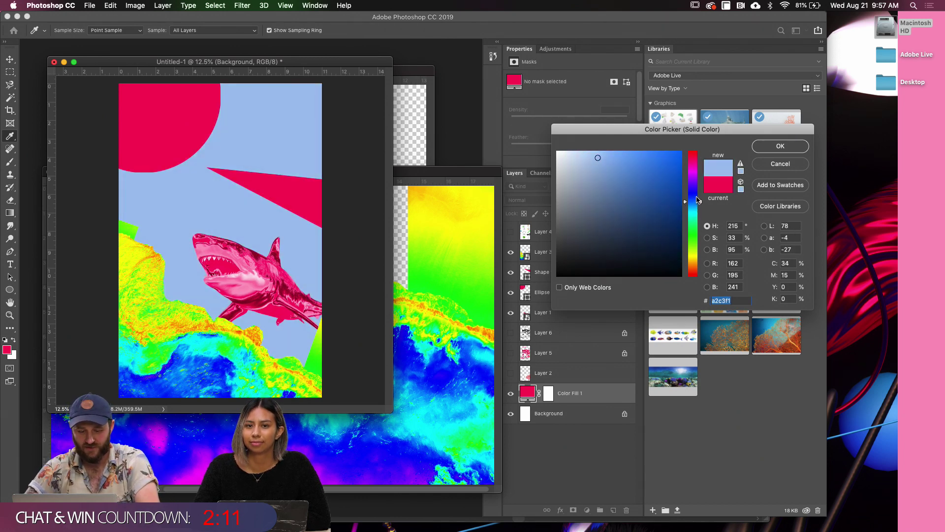
pyautogui.moveTo(693, 206); pyautogui.dragTo(695, 211)
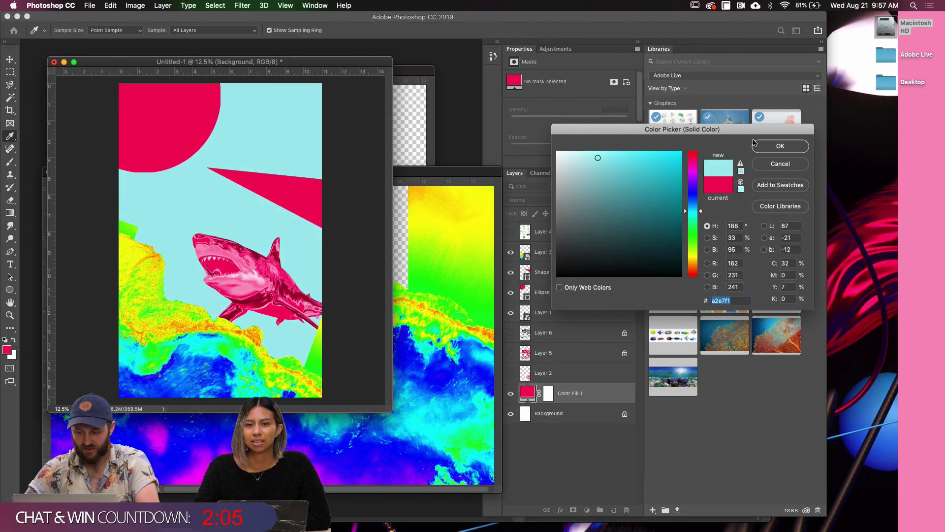
pyautogui.click(766, 147)
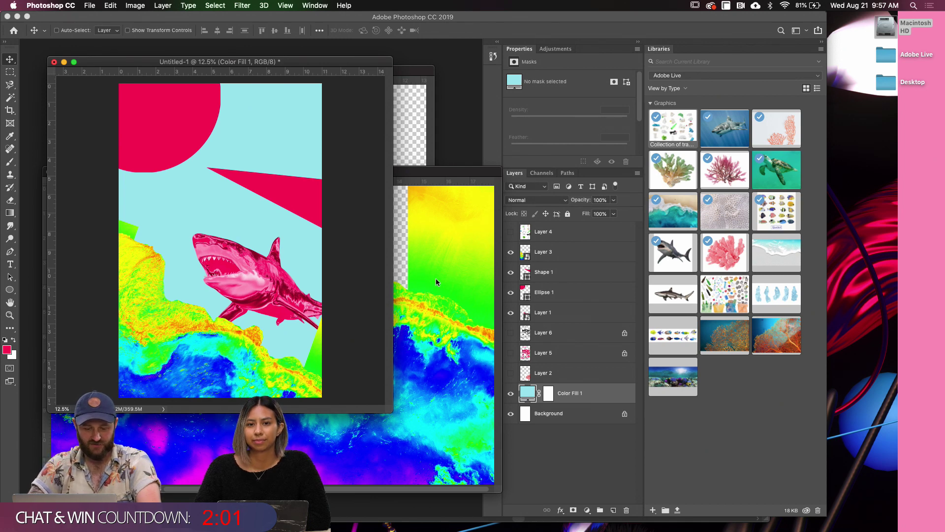
# Bring the shark document Layer 1.psb forward and show it enlarged in full-screen mode with the menu bar
pyautogui.click(436, 296)
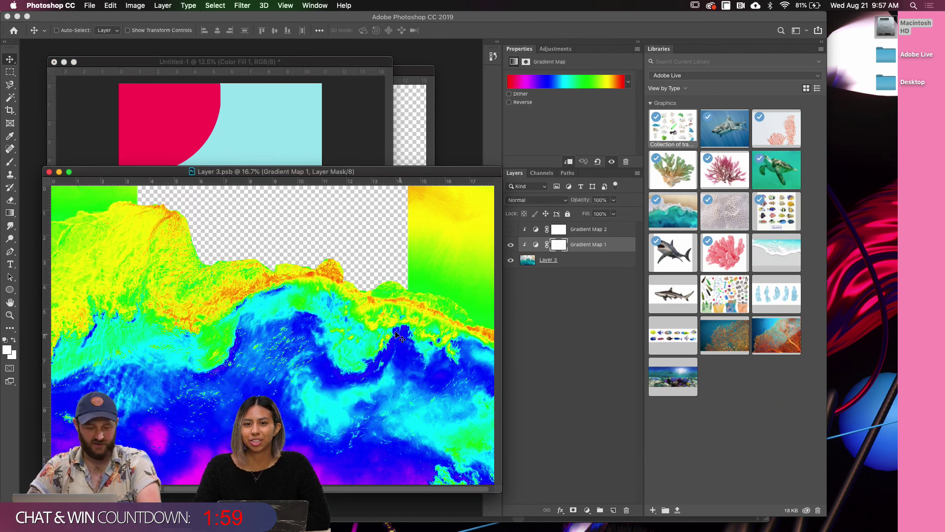
pyautogui.click(339, 145)
pyautogui.click(416, 141)
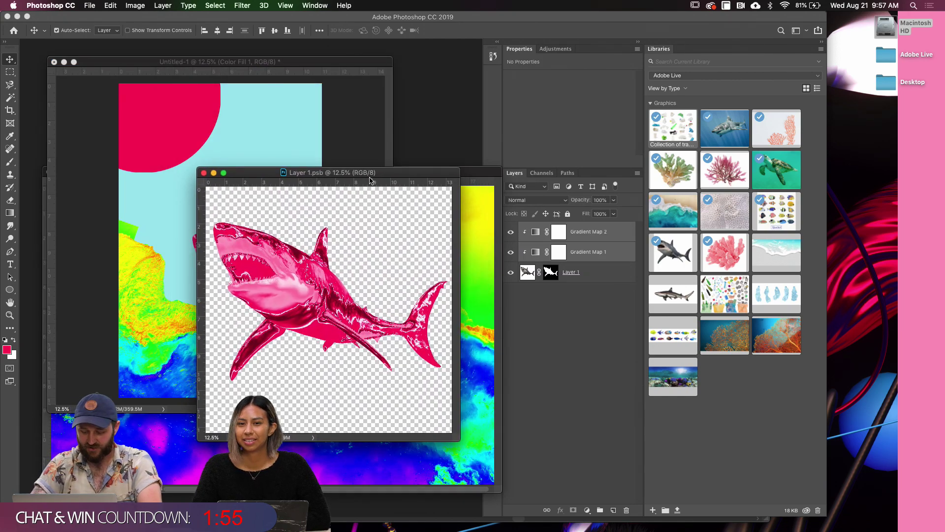
pyautogui.press('super+0')
pyautogui.press('f')
pyautogui.press('super+equal')
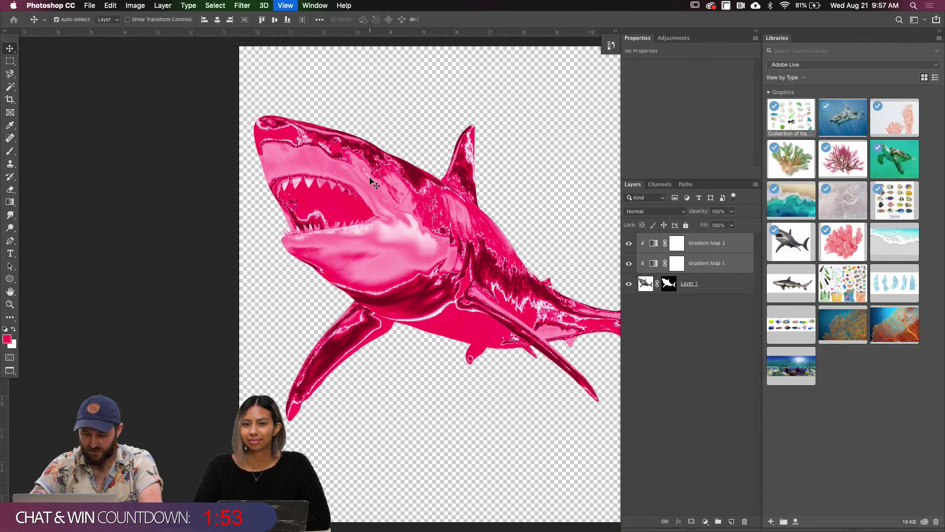
# Duplicate the shark layer together with its two gradient maps and merge the copies into a single layer
pyautogui.moveTo(417, 196); pyautogui.dragTo(342, 225)
pyautogui.press('super+r')
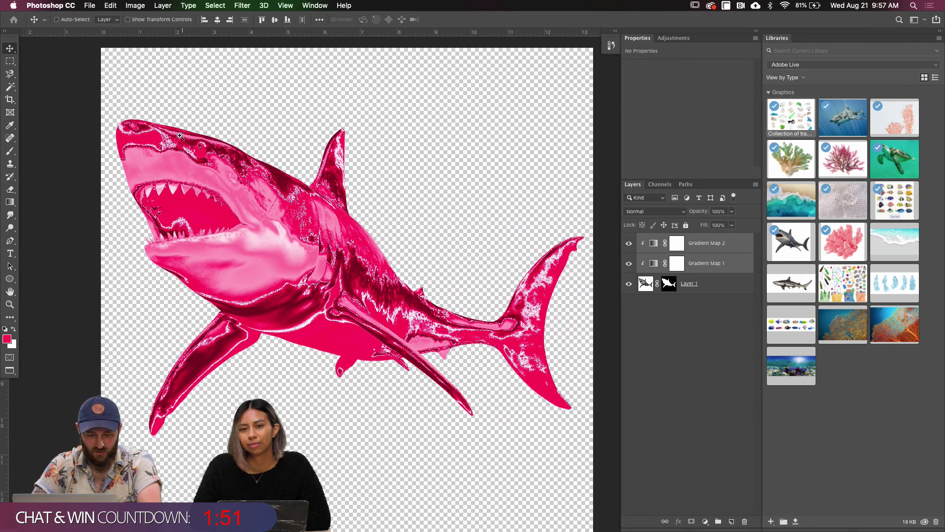
pyautogui.moveTo(173, 143)
pyautogui.mouseDown()
pyautogui.moveTo(197, 146)
pyautogui.moveTo(165, 147)
pyautogui.mouseUp()
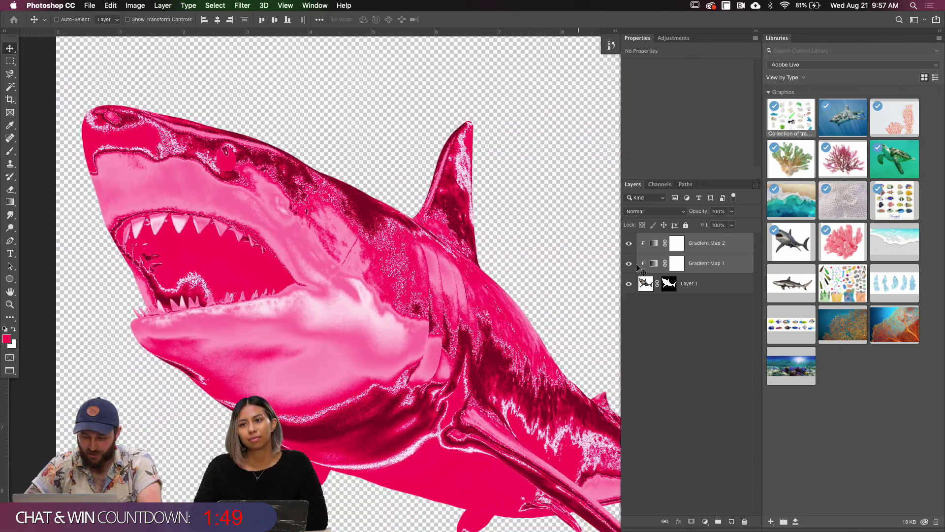
pyautogui.keyDown('shift'); pyautogui.click(697, 284); pyautogui.keyUp('shift')
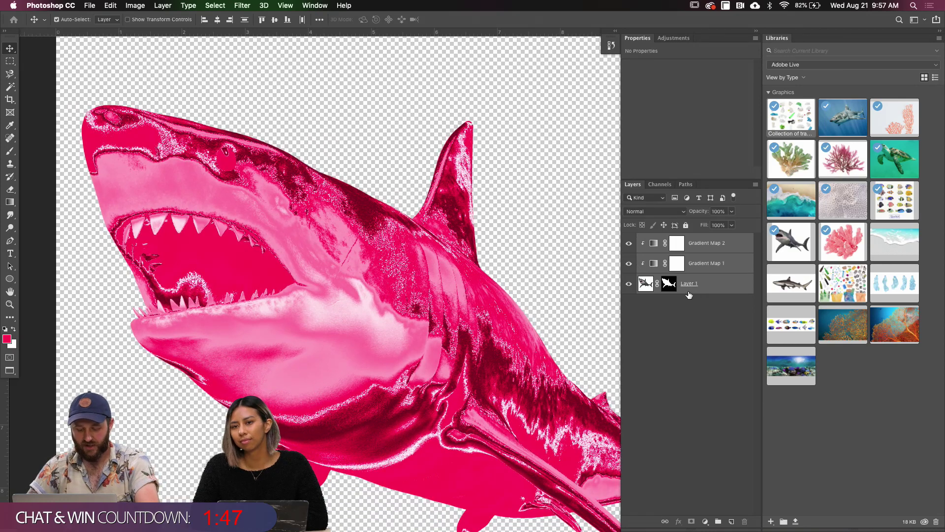
pyautogui.press('super+j')
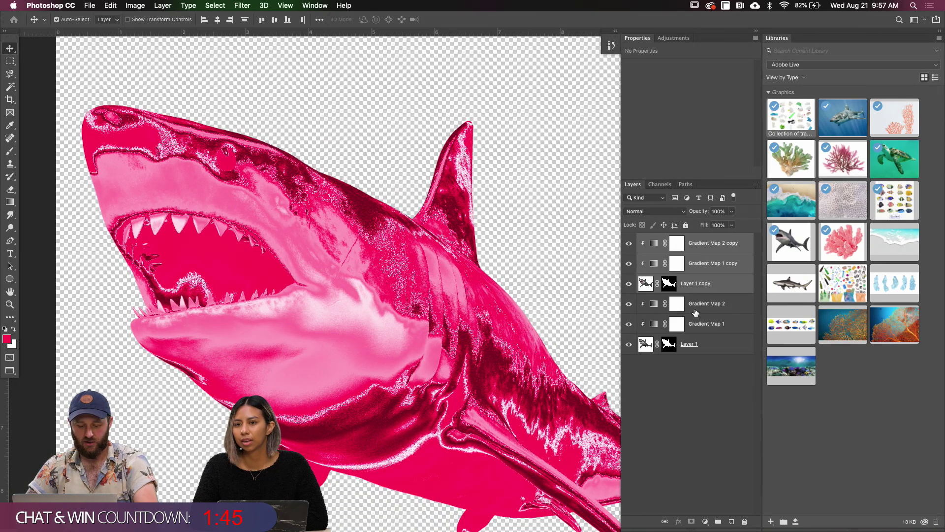
pyautogui.press('super+e')
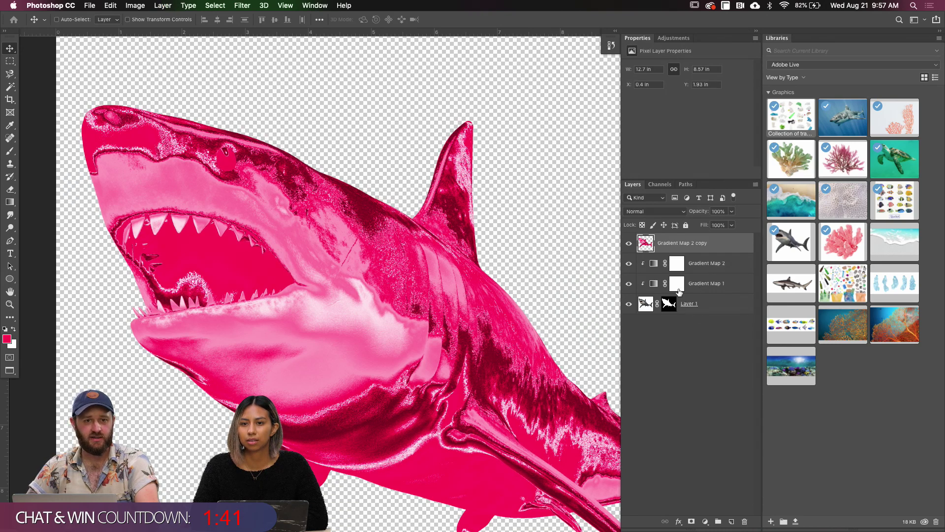
# Apply the Oil Paint filter to the merged shark layer with Stylization 10.0, Cleanliness 10.0 and Lighting off
pyautogui.click(243, 6)
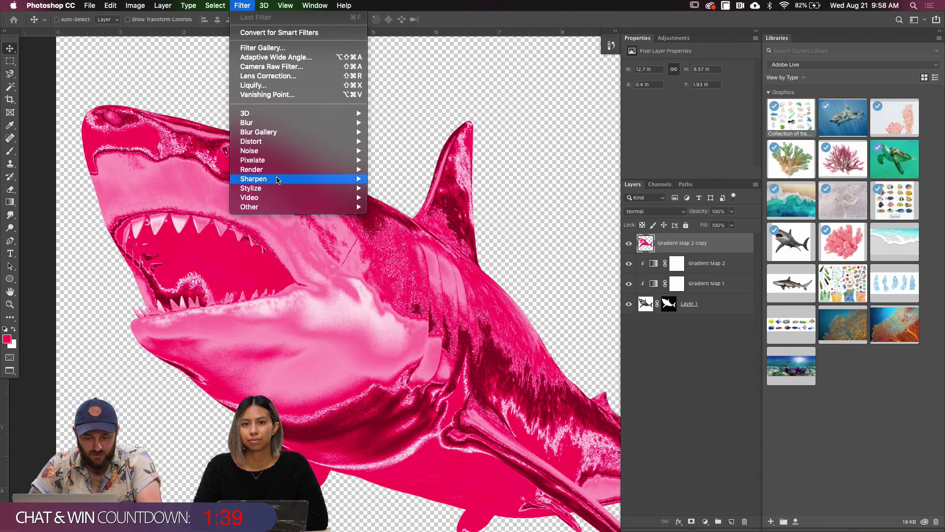
pyautogui.moveTo(305, 189)
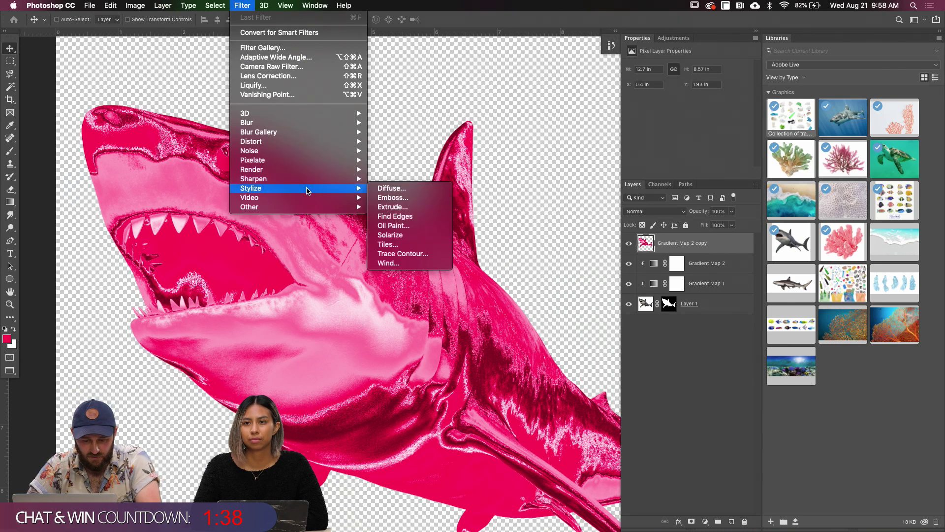
pyautogui.click(399, 226)
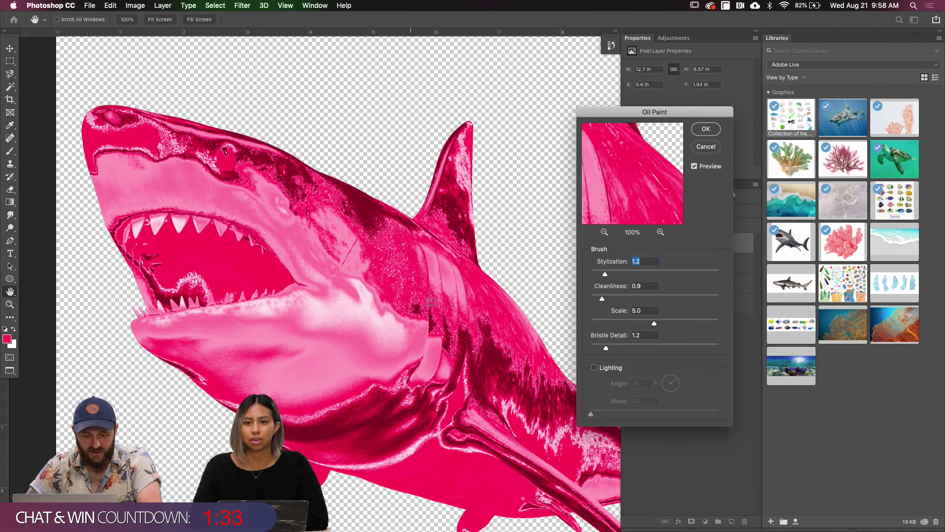
pyautogui.click(595, 368)
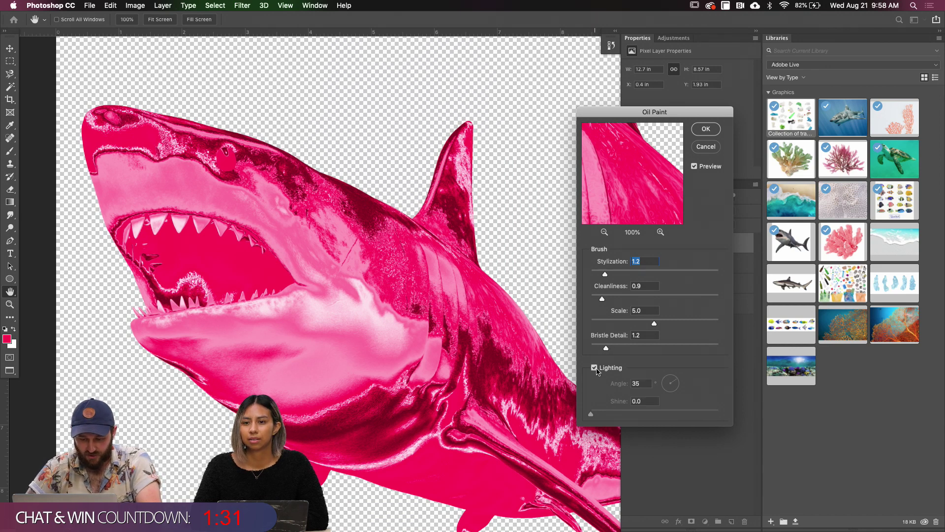
pyautogui.moveTo(593, 416)
pyautogui.mouseDown()
pyautogui.moveTo(627, 415)
pyautogui.moveTo(591, 415)
pyautogui.mouseUp()
pyautogui.click(594, 367)
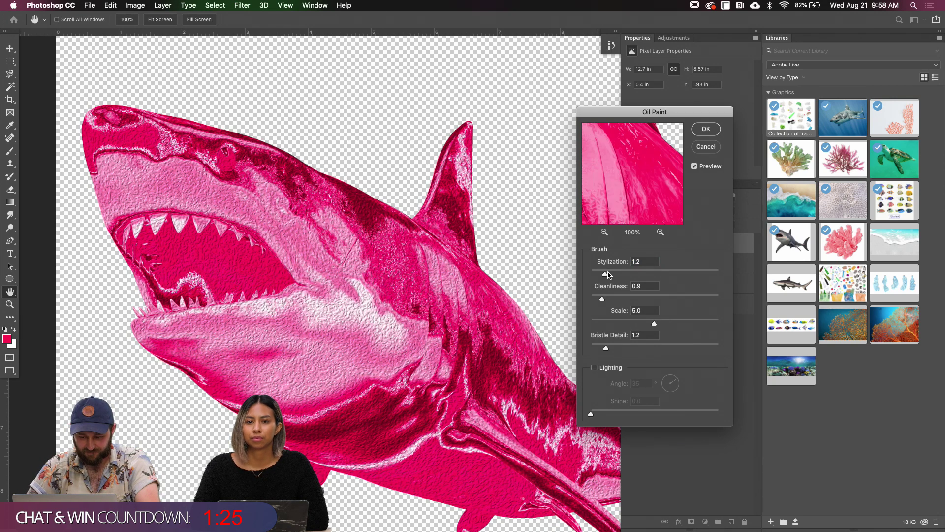
pyautogui.moveTo(605, 274); pyautogui.dragTo(704, 294)
pyautogui.moveTo(602, 299); pyautogui.dragTo(754, 310)
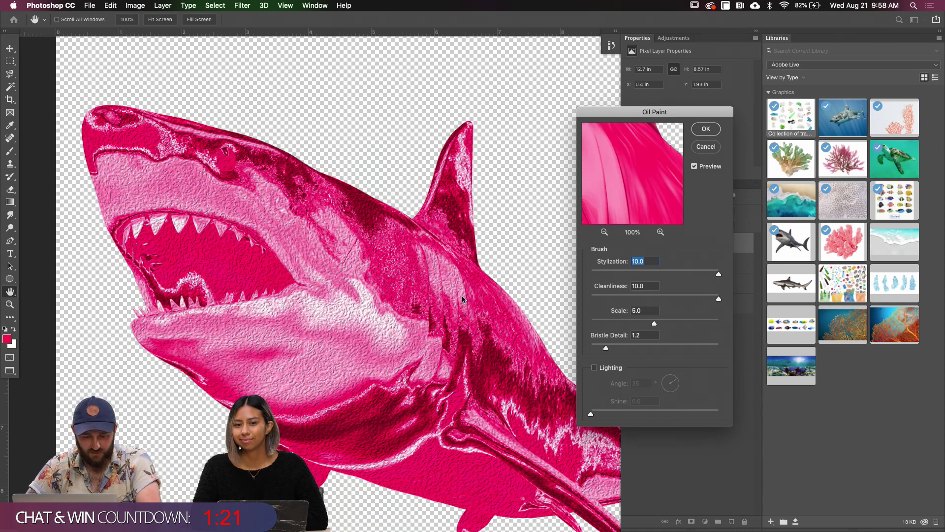
pyautogui.press('Tab')
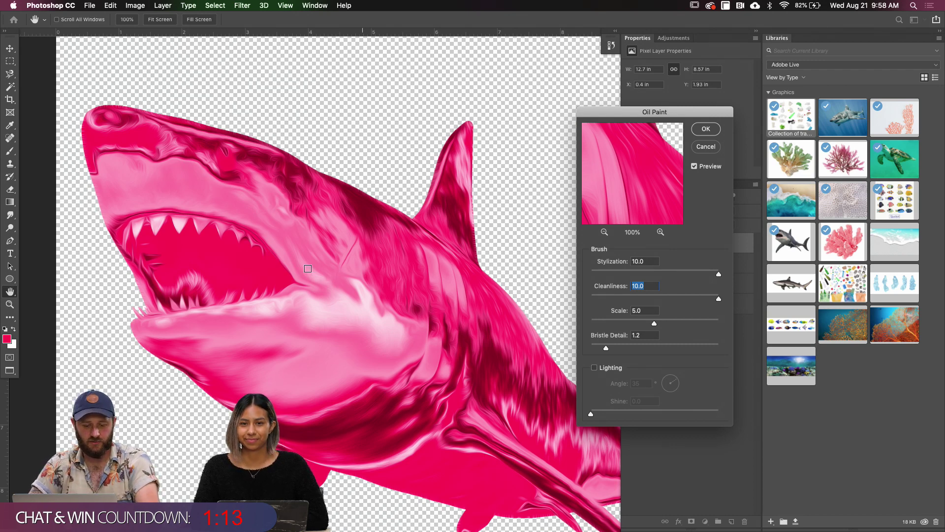
pyautogui.keyDown('super'); pyautogui.click(231, 180); pyautogui.keyUp('super')
pyautogui.hscroll(-5, 385, 227)
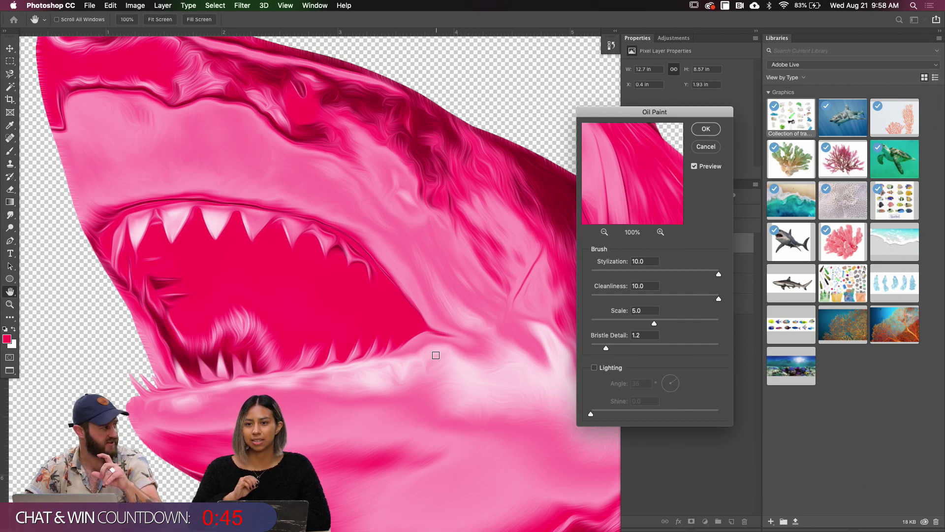
pyautogui.click(699, 131)
# Float the document windows, save the shark smart object Layer 1.psb, and switch to the Untitled-1 composition
pyautogui.press('super+semicolon')
pyautogui.press('super+minus')
pyautogui.press('super+minus')
pyautogui.press('super+minus')
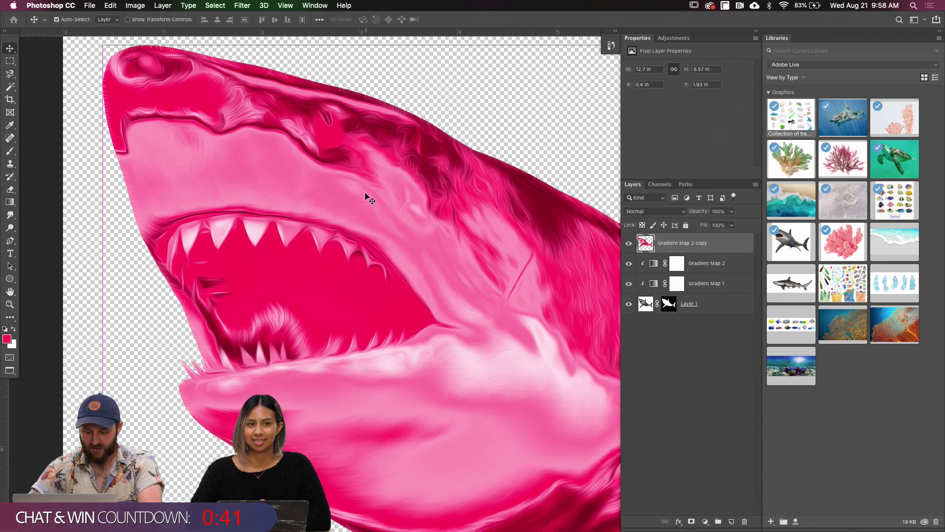
pyautogui.hotkey('shift', 'f')
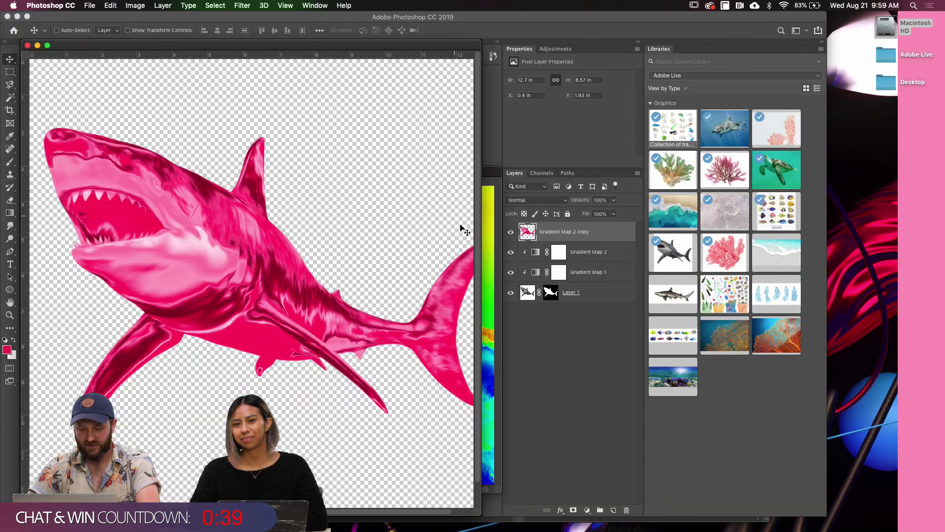
pyautogui.moveTo(237, 45); pyautogui.dragTo(315, 133)
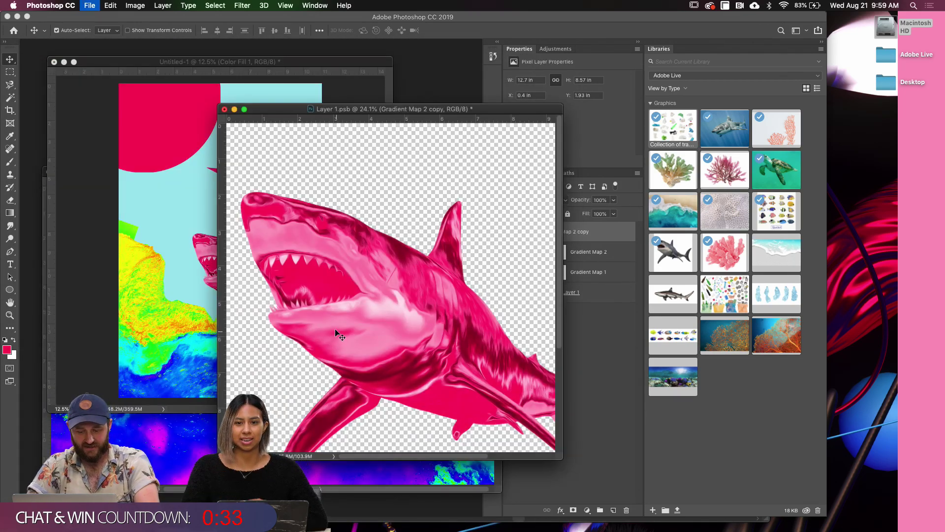
pyautogui.click(227, 327)
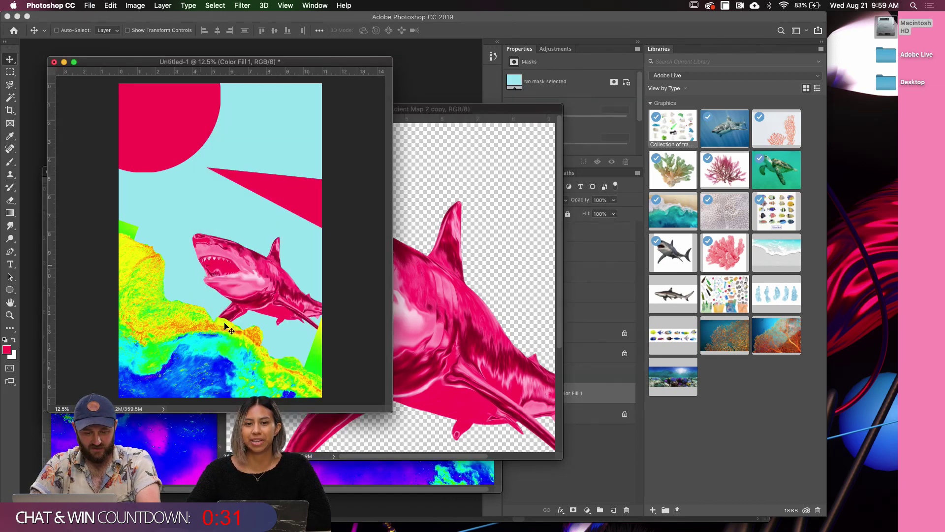
# Examine the oil-painted shark up close and in context within the Untitled-1 composition
pyautogui.press('super+equal')
pyautogui.press('super+equal')
pyautogui.press('super+equal')
pyautogui.press('super+equal')
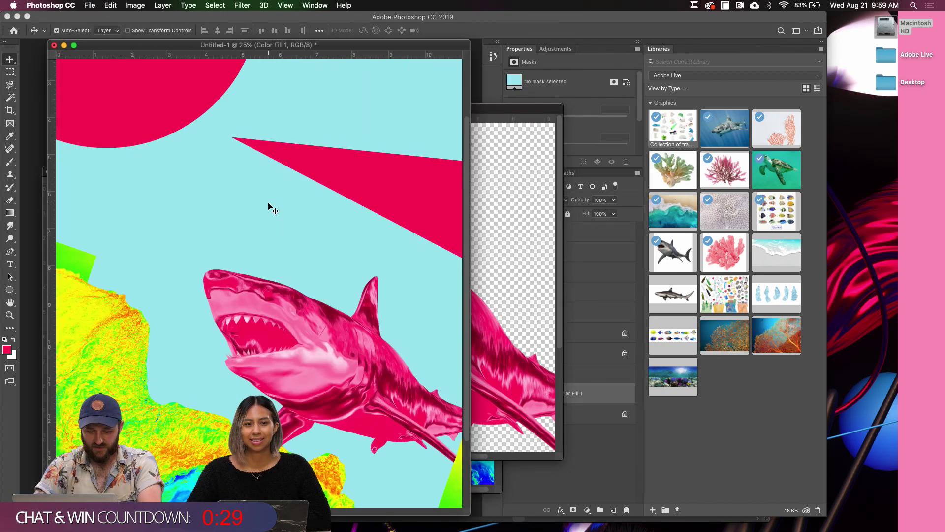
pyautogui.press('super+minus')
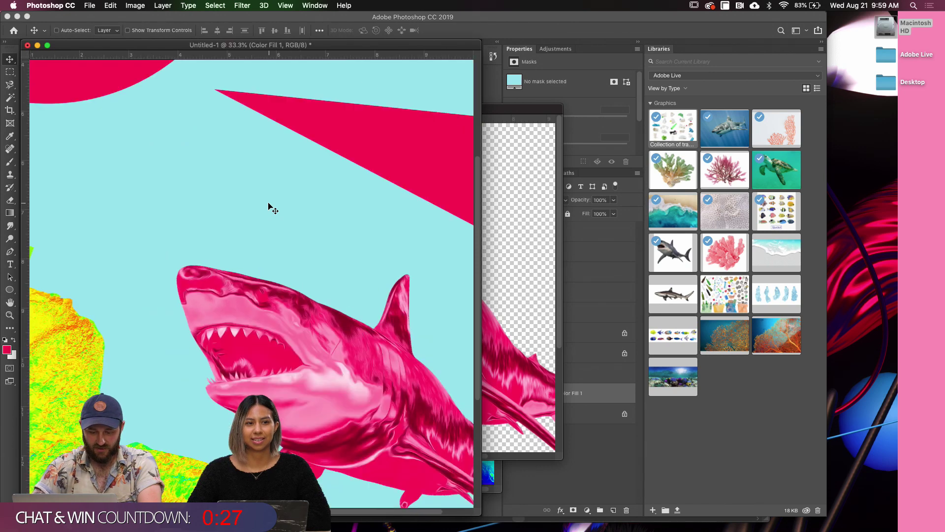
pyautogui.moveTo(352, 326); pyautogui.dragTo(344, 253)
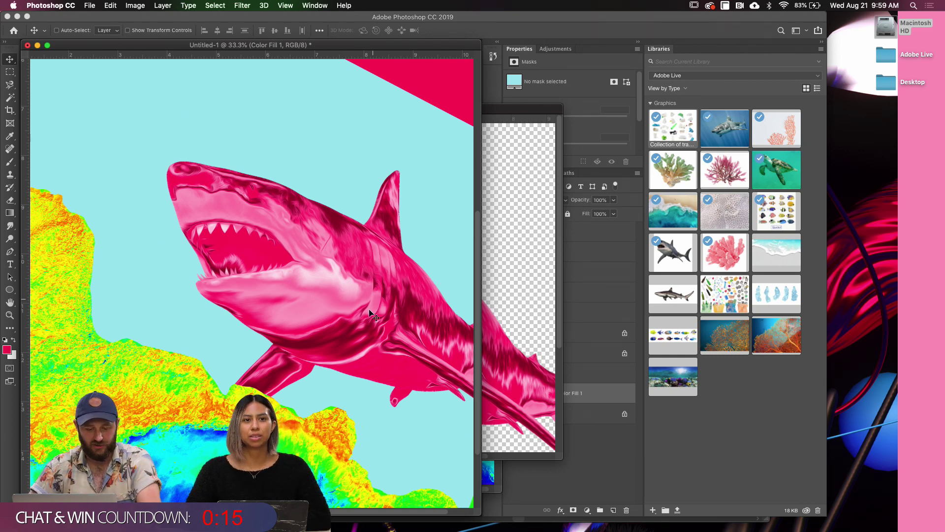
pyautogui.press('super+minus')
pyautogui.press('super+minus')
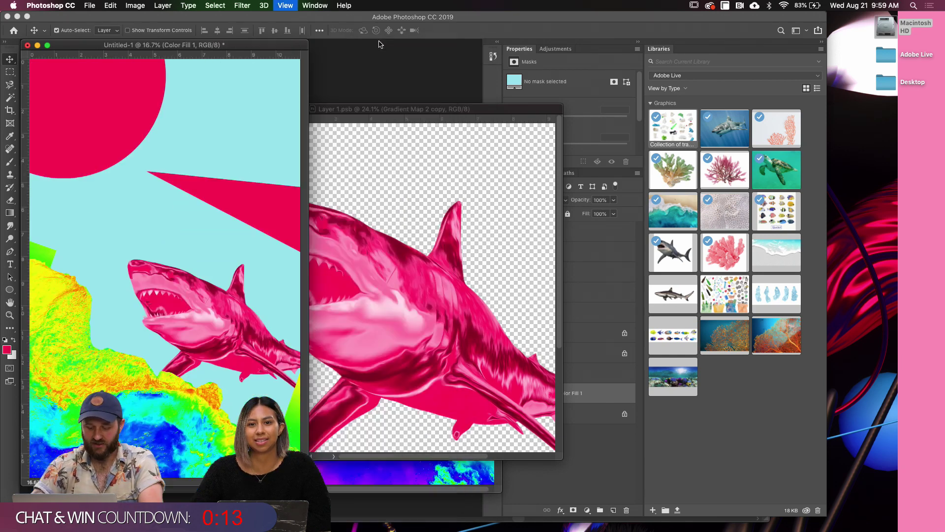
# Open the contents of the wave smart object Layer 3 and arrange the document windows clear of the layer list
pyautogui.keyDown('super'); pyautogui.click(134, 114); pyautogui.keyUp('super')
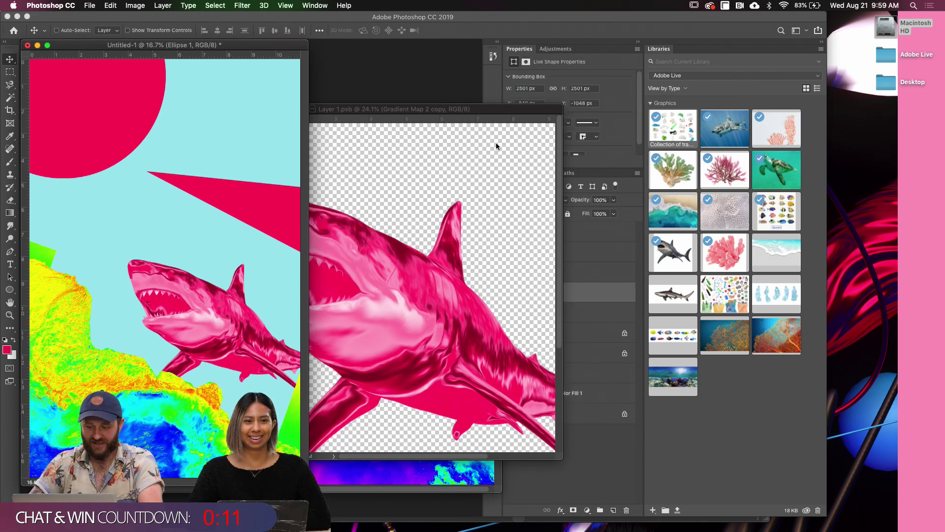
pyautogui.moveTo(422, 113); pyautogui.dragTo(384, 170)
pyautogui.click(142, 294)
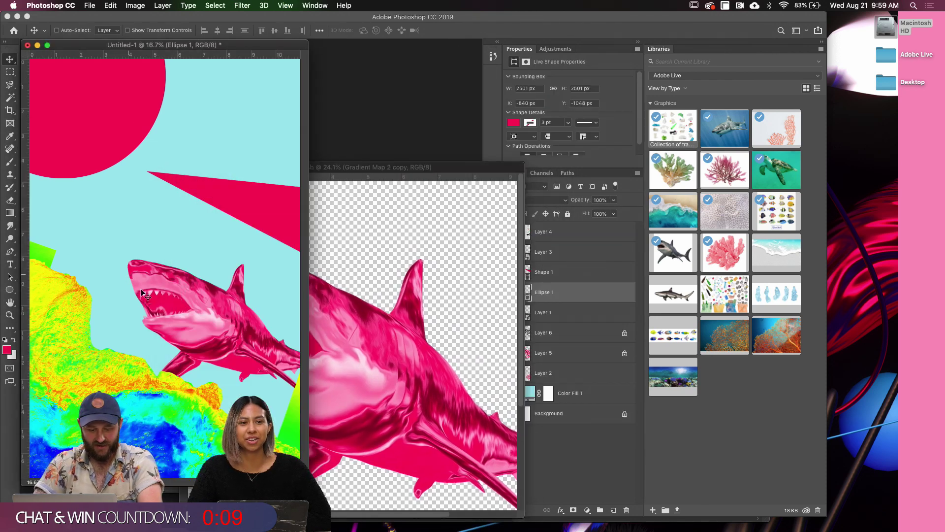
pyautogui.keyDown('super'); pyautogui.click(150, 401); pyautogui.keyUp('super')
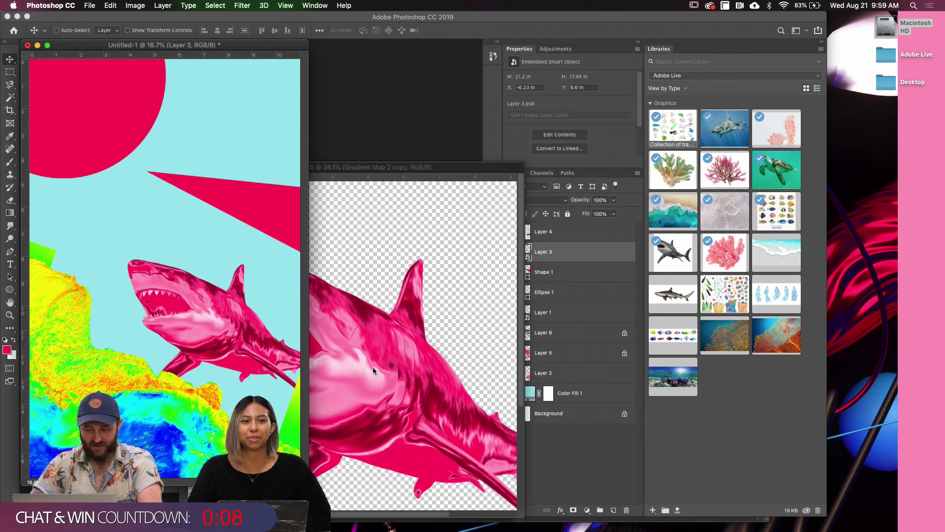
pyautogui.doubleClick(529, 257)
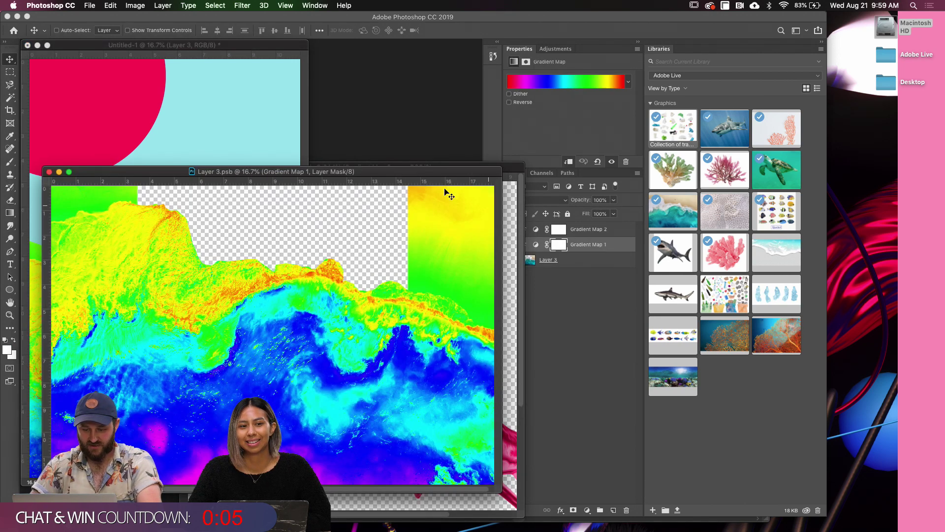
pyautogui.moveTo(423, 172); pyautogui.dragTo(387, 98)
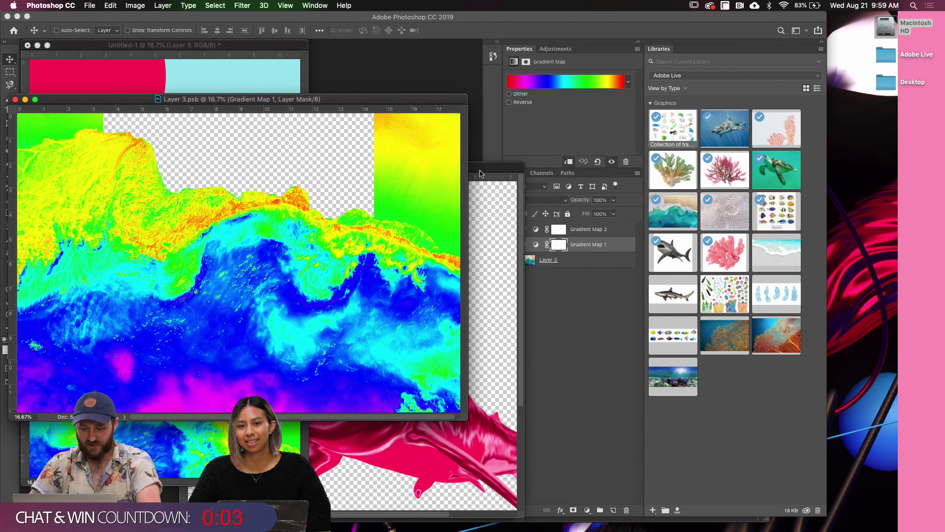
pyautogui.moveTo(480, 173); pyautogui.dragTo(455, 267)
pyautogui.click(408, 211)
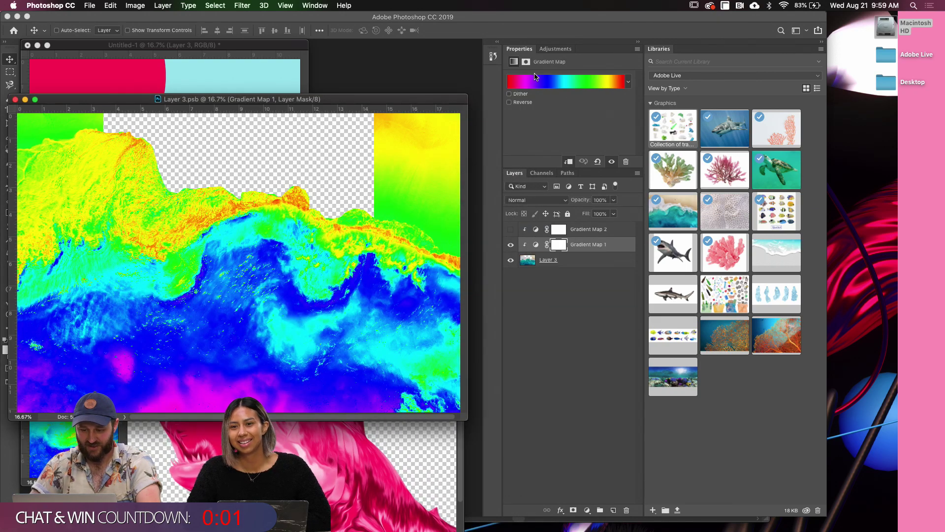
# Try several gradient presets on the waves' Gradient Map 1 and choose the Black, White preset
pyautogui.click(536, 77)
pyautogui.click(630, 201)
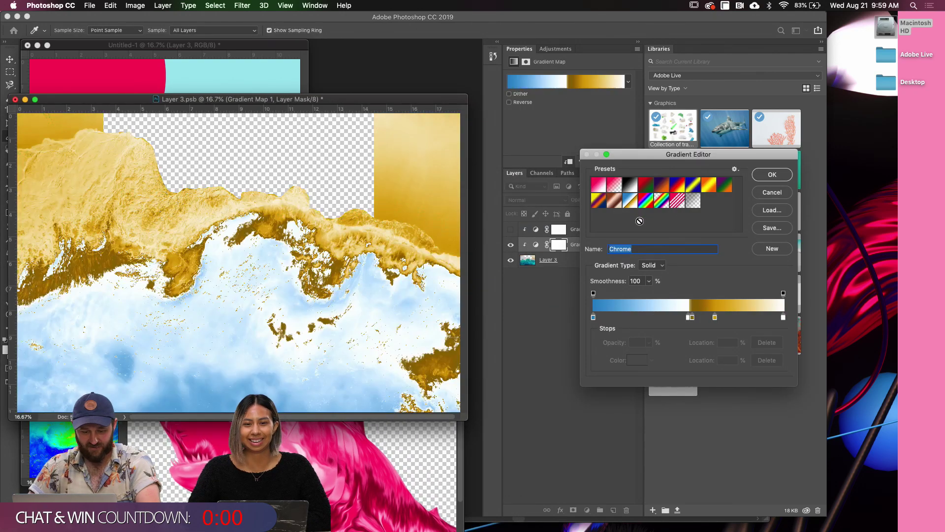
pyautogui.click(614, 203)
pyautogui.click(601, 206)
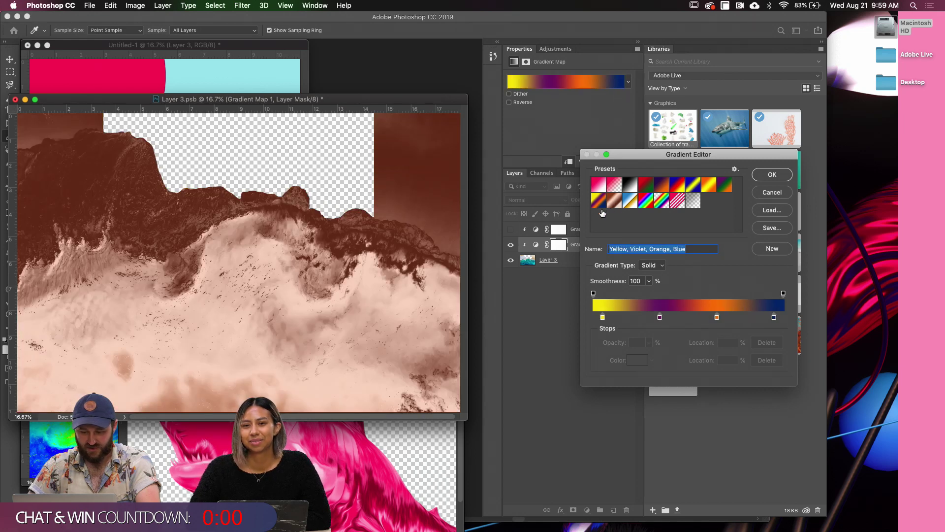
pyautogui.click(630, 184)
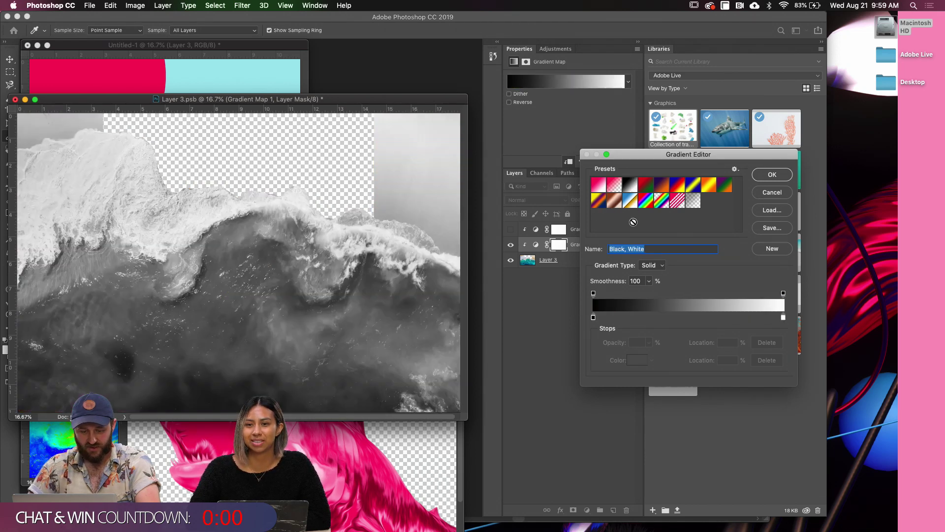
# Add a color stop to the waves' gradient, color it pink ff94ba, and set its location to 55%
pyautogui.click(661, 319)
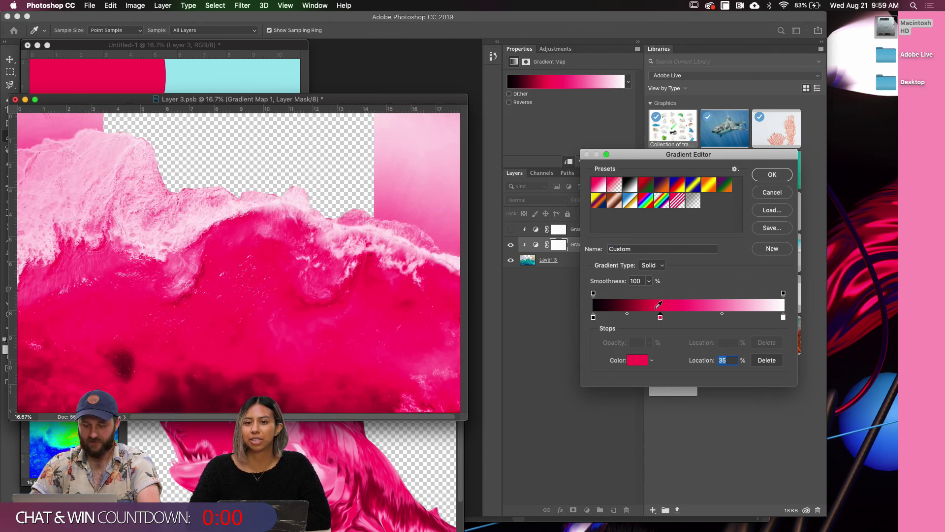
pyautogui.doubleClick(660, 318)
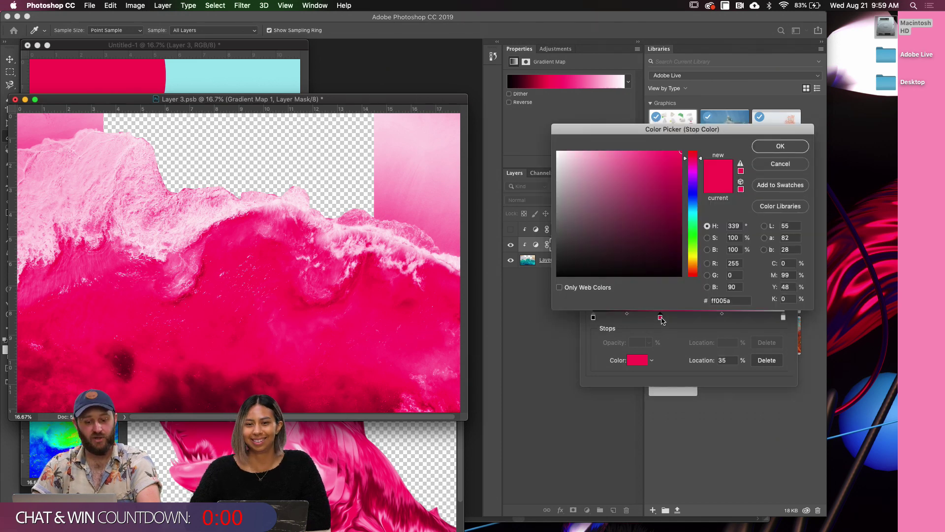
pyautogui.moveTo(605, 164); pyautogui.dragTo(610, 146)
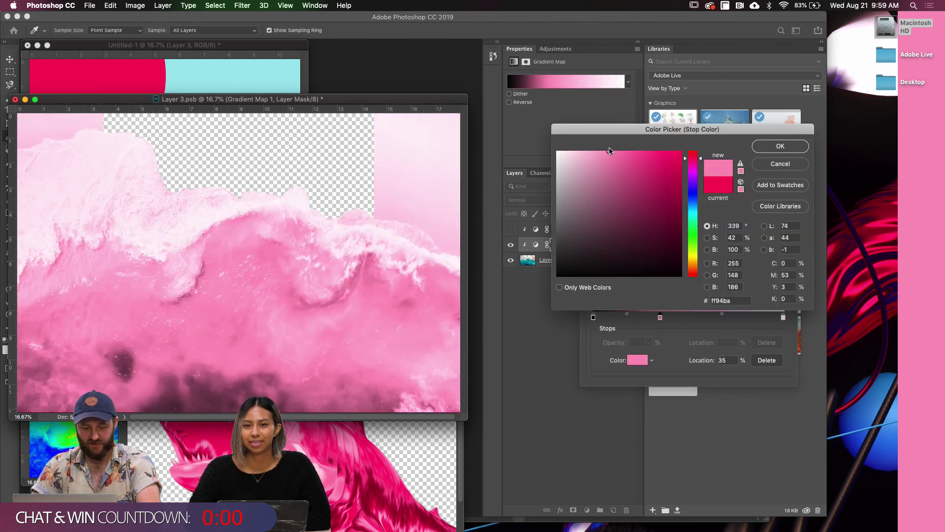
pyautogui.click(780, 146)
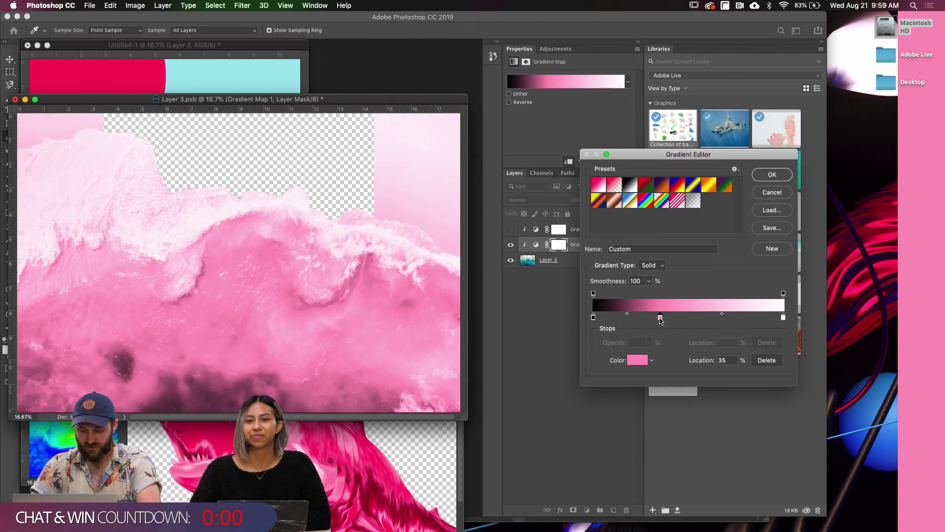
pyautogui.moveTo(661, 319); pyautogui.dragTo(700, 320)
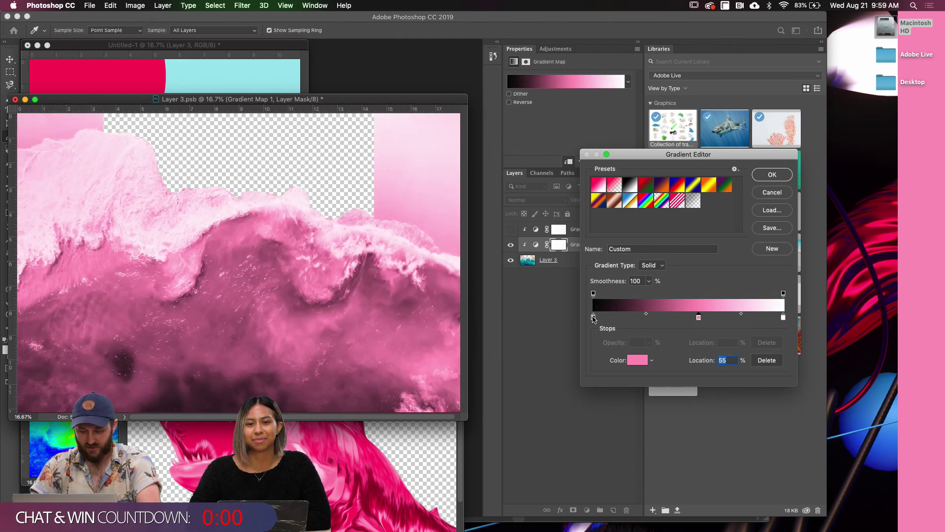
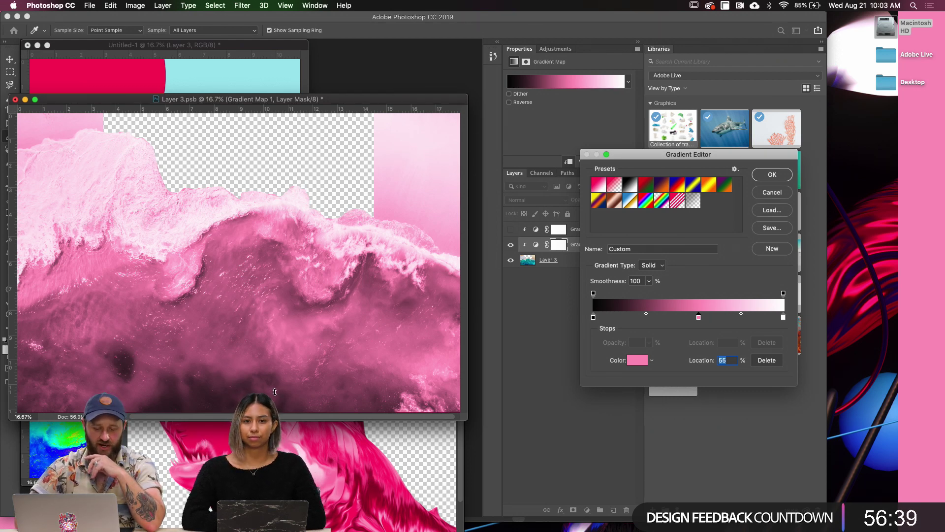
# Recolor the black stop of the waves' gradient to dark maroon 26040f at location 1% and accept the gradient
pyautogui.click(594, 318)
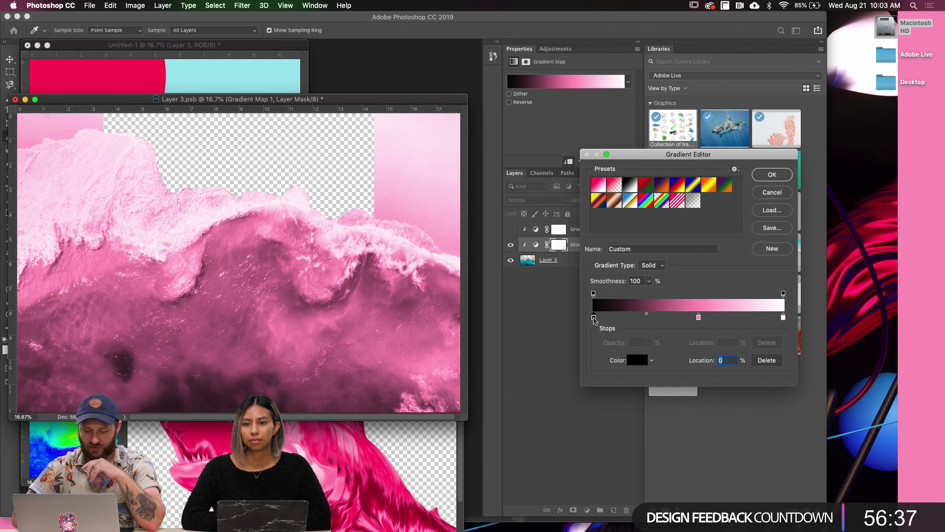
pyautogui.moveTo(594, 321); pyautogui.dragTo(595, 320)
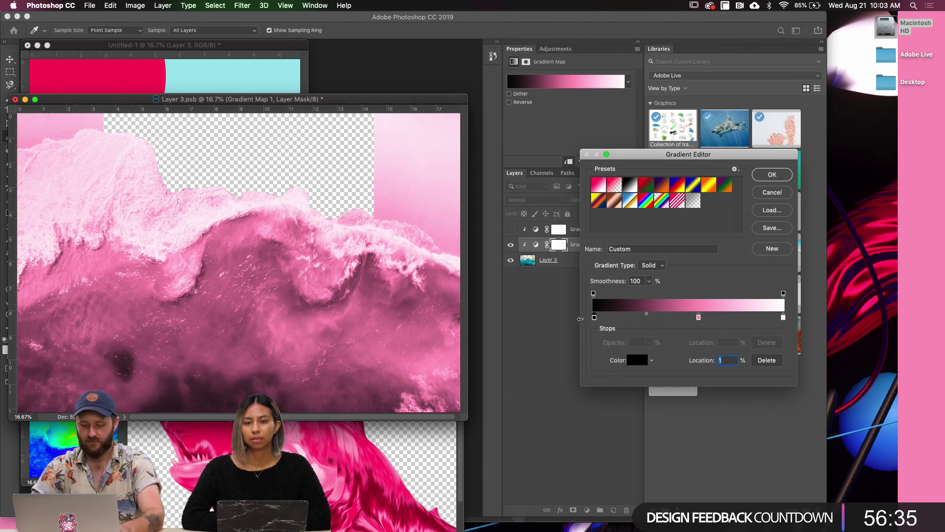
pyautogui.doubleClick(594, 318)
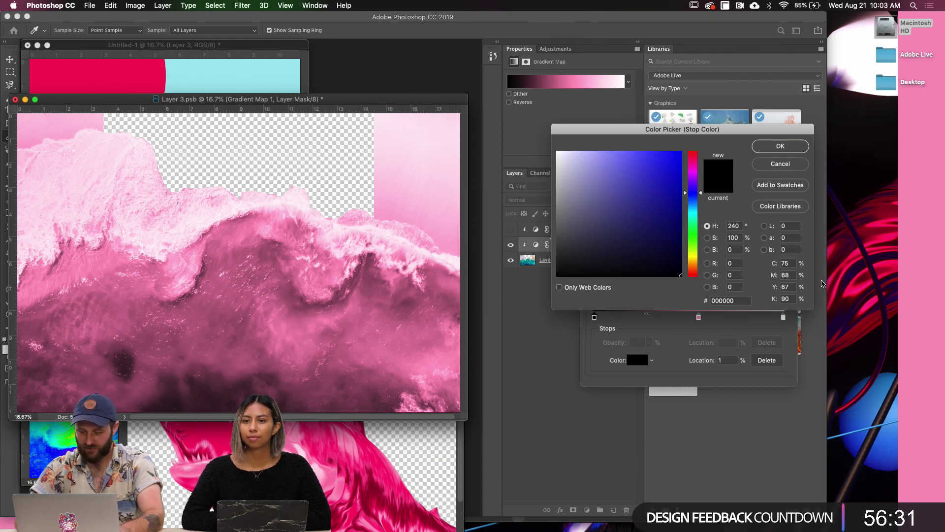
pyautogui.moveTo(696, 177); pyautogui.dragTo(696, 158)
pyautogui.click(663, 242)
pyautogui.click(672, 257)
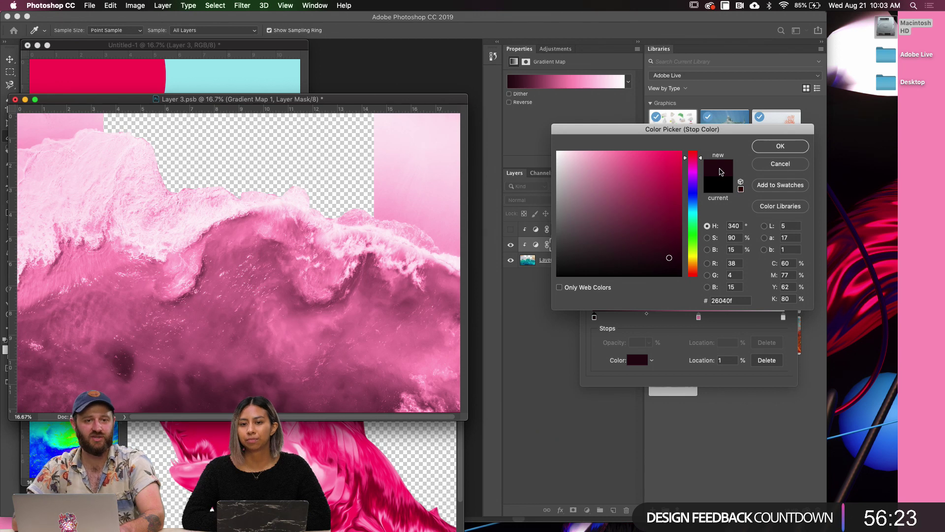
pyautogui.click(780, 146)
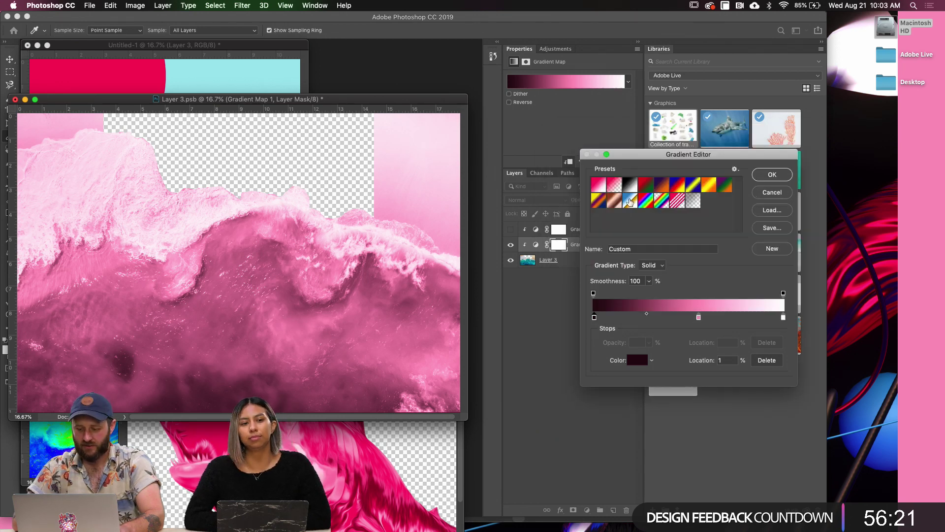
pyautogui.click(778, 177)
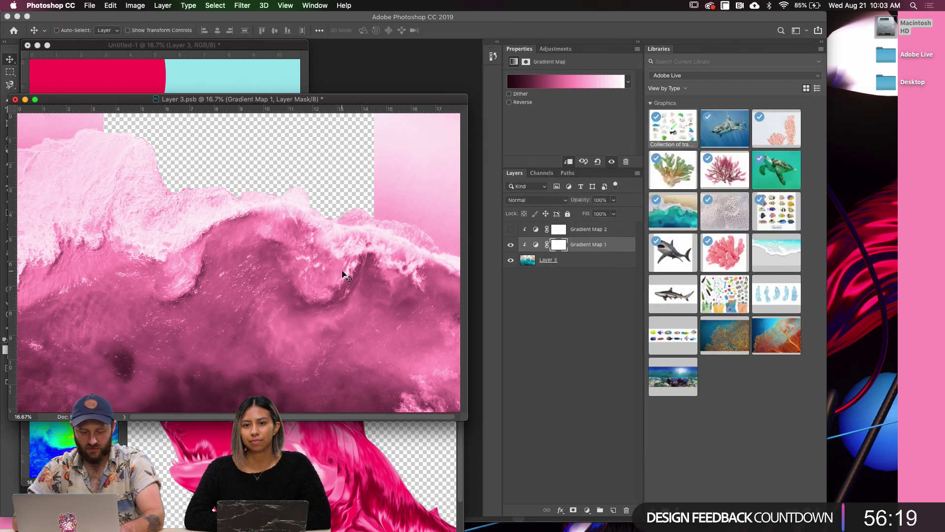
# Reopen the gradient of Gradient Map 1 and add a color stop at 25% colored crimson b80041
pyautogui.click(536, 245)
pyautogui.click(549, 89)
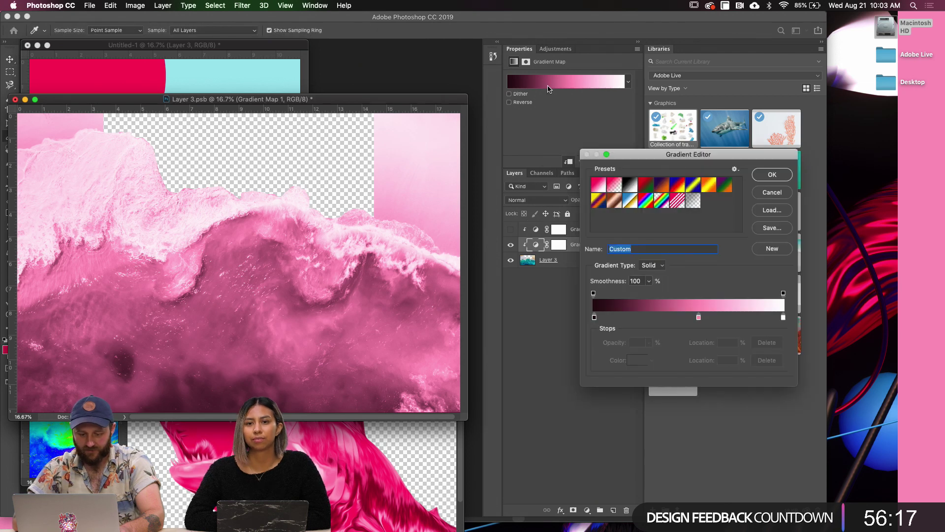
pyautogui.click(635, 317)
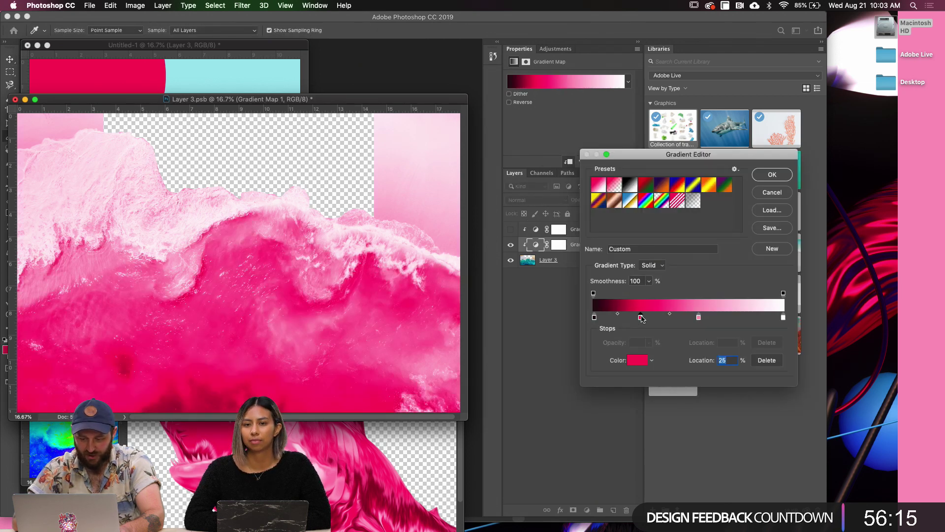
pyautogui.doubleClick(641, 318)
pyautogui.moveTo(665, 206)
pyautogui.mouseDown()
pyautogui.moveTo(664, 216)
pyautogui.moveTo(681, 201)
pyautogui.moveTo(668, 187)
pyautogui.moveTo(688, 185)
pyautogui.mouseUp()
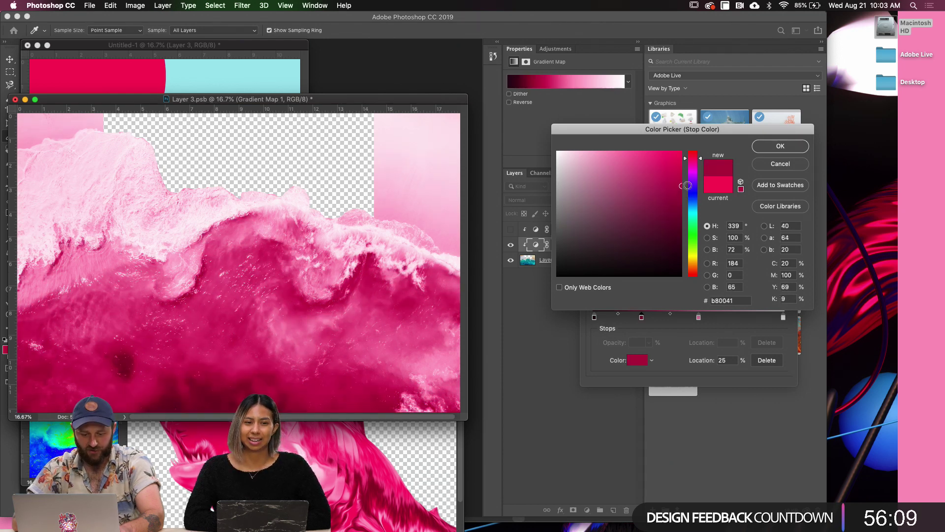
pyautogui.click(761, 143)
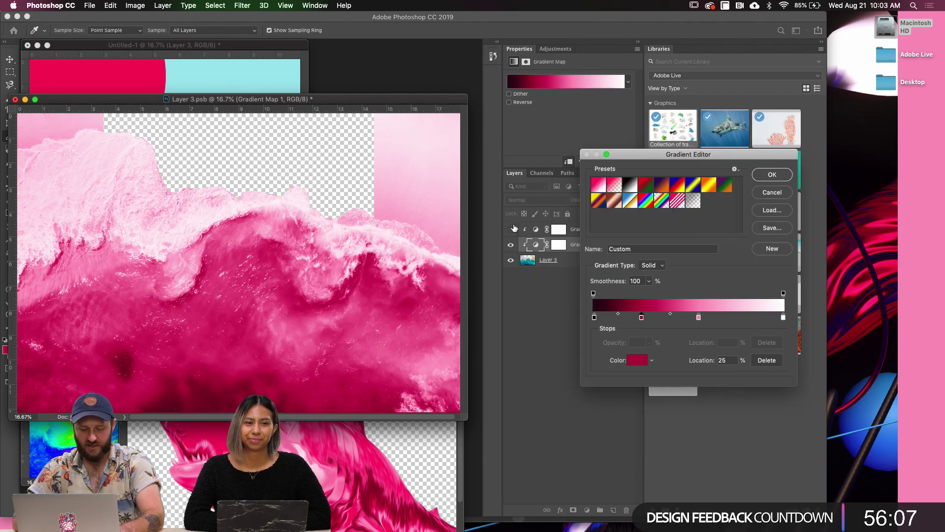
# Move the gradient's pink stop to 61%, shift the crimson stop toward the dark end, and set the maroon stop to 6%
pyautogui.press('super+minus')
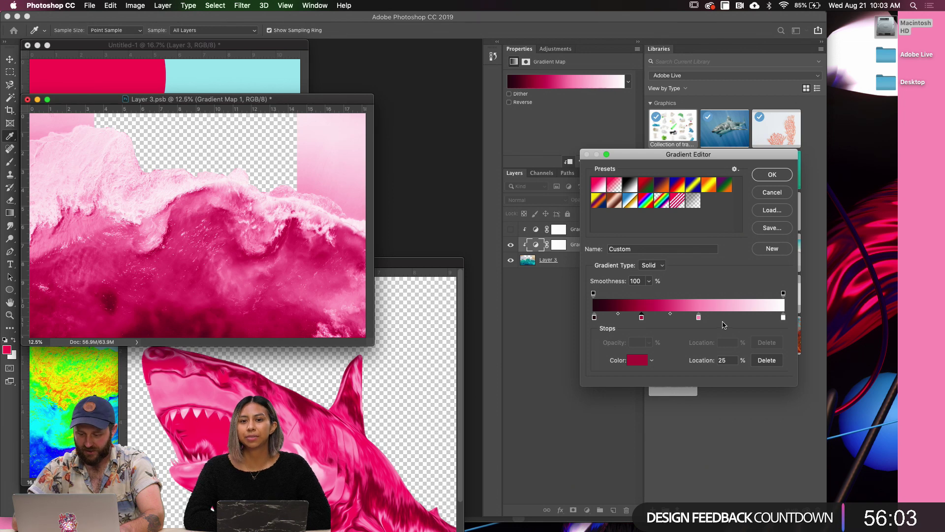
pyautogui.moveTo(702, 321)
pyautogui.mouseDown()
pyautogui.moveTo(730, 320)
pyautogui.moveTo(710, 320)
pyautogui.mouseUp()
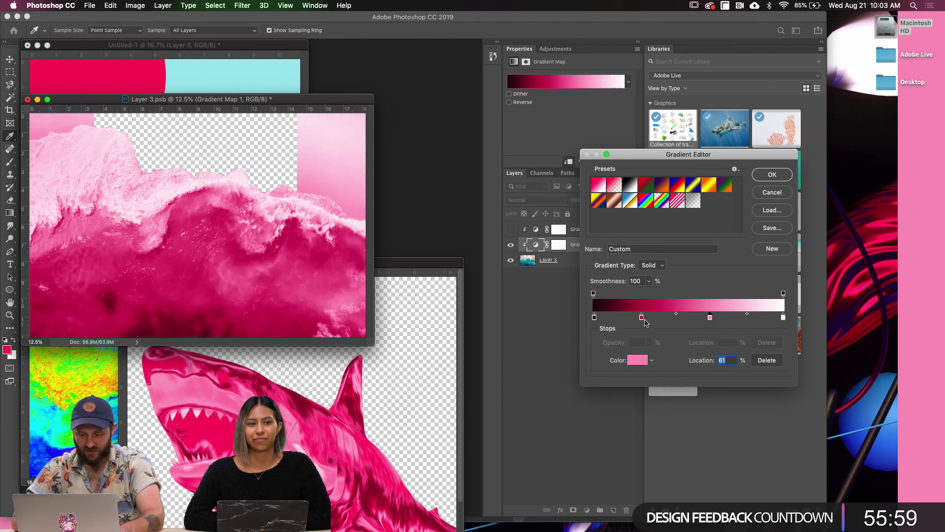
pyautogui.moveTo(641, 319); pyautogui.dragTo(603, 319)
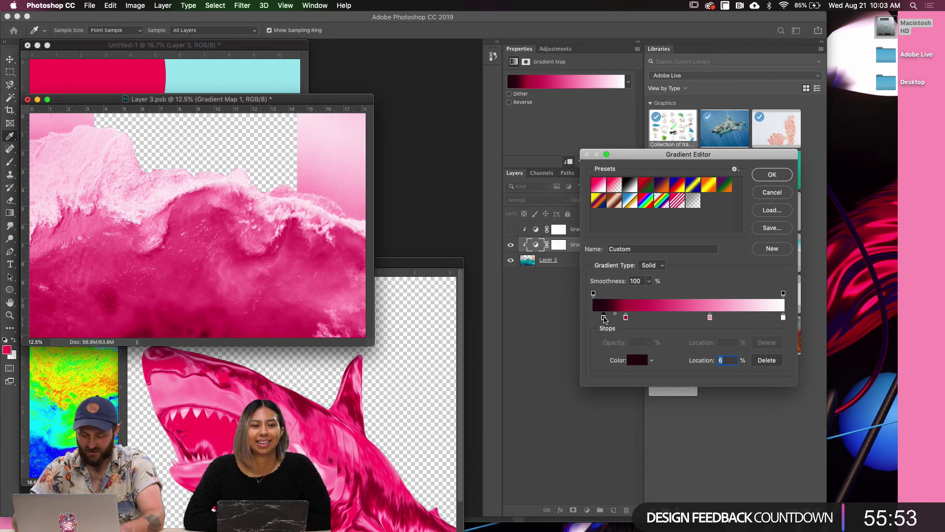
pyautogui.press('Return')
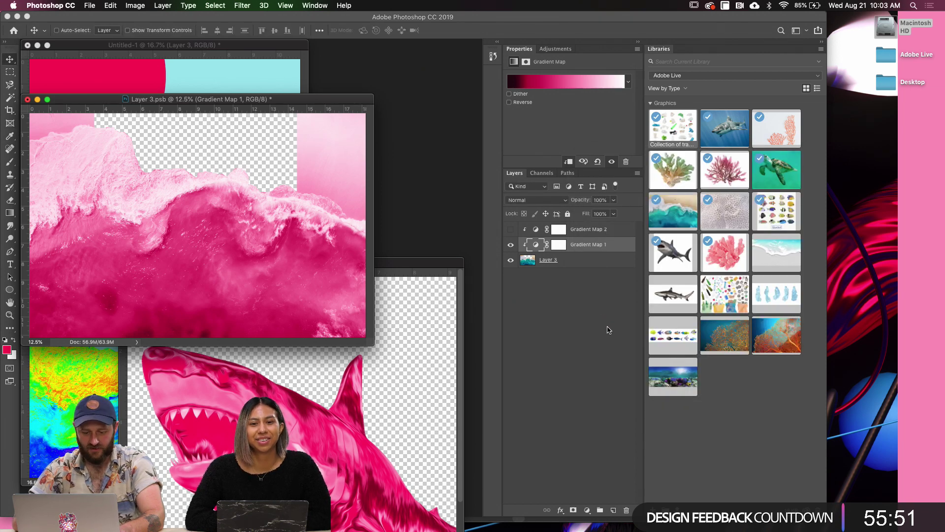
# Save the recolored wave smart object Layer 3.psb and return to the Untitled-1 composition
pyautogui.moveTo(164, 98); pyautogui.dragTo(274, 111)
pyautogui.press('super+s')
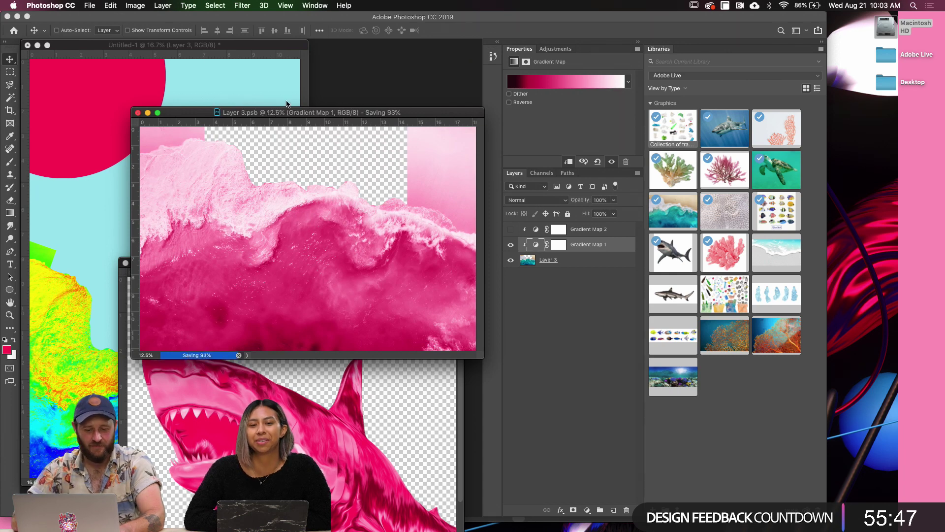
pyautogui.click(211, 94)
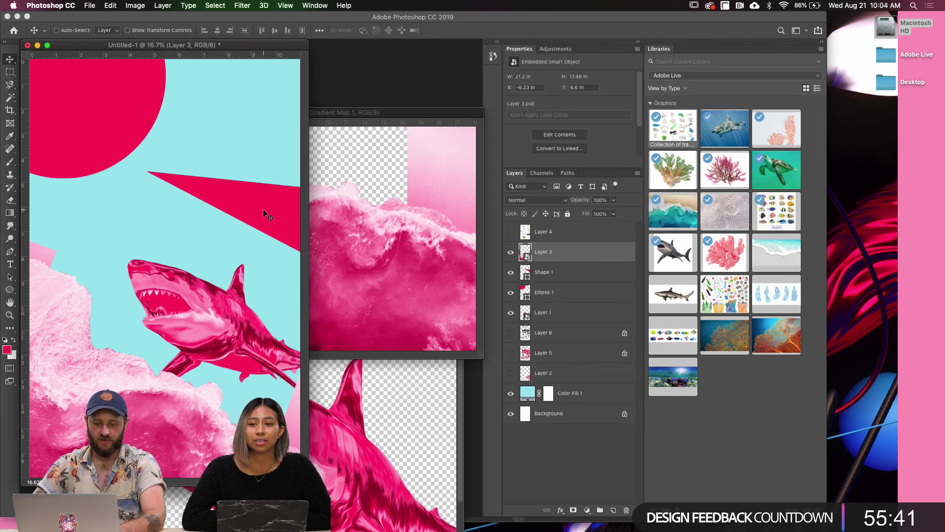
# Show the black grunge texture Layer 6, stack it above Layer 3, and position it over the red triangle at about X 1.29 in, Y 0 in
pyautogui.click(510, 333)
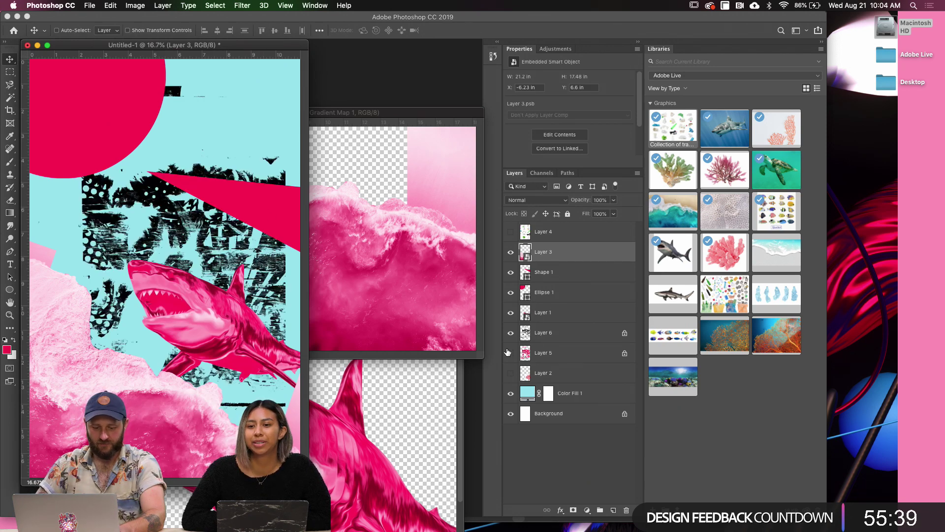
pyautogui.moveTo(526, 337); pyautogui.dragTo(527, 243)
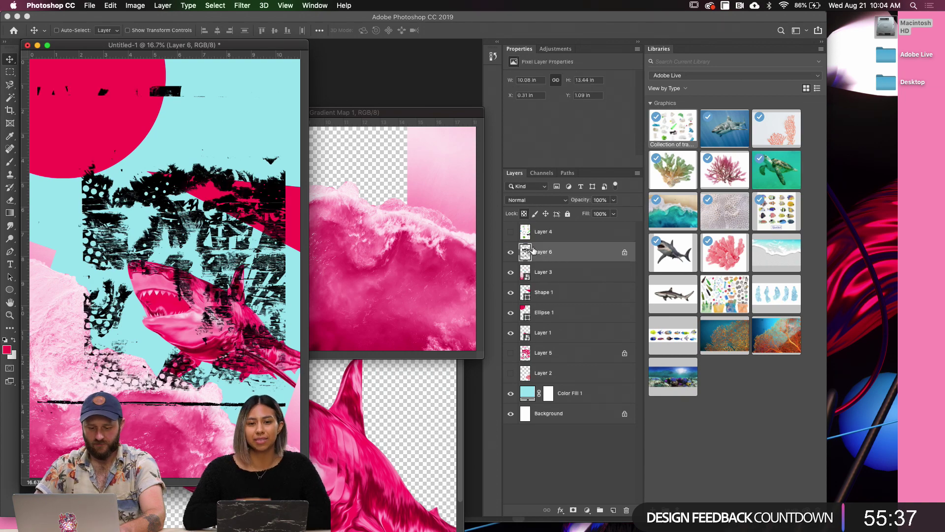
pyautogui.moveTo(220, 295); pyautogui.dragTo(224, 319)
pyautogui.scroll(1, 213, 292)
pyautogui.press('f')
pyautogui.scroll(3, 212, 293)
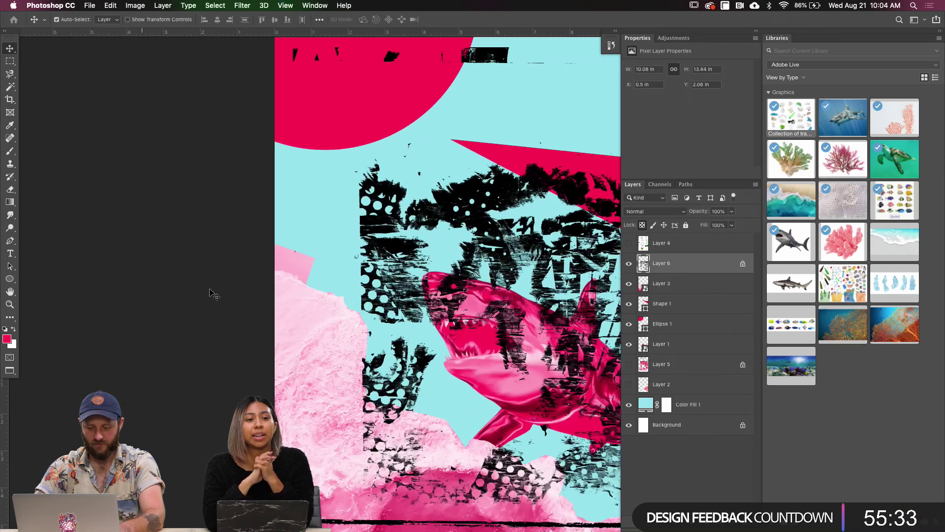
pyautogui.scroll(-3, 401, 271)
pyautogui.hscroll(3, 401, 270)
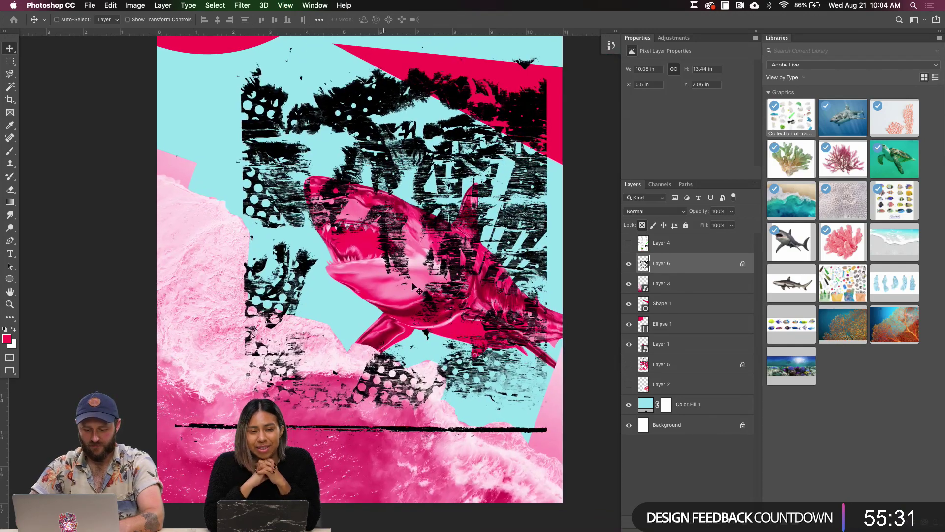
pyautogui.moveTo(401, 308); pyautogui.dragTo(347, 334)
pyautogui.scroll(3, 411, 344)
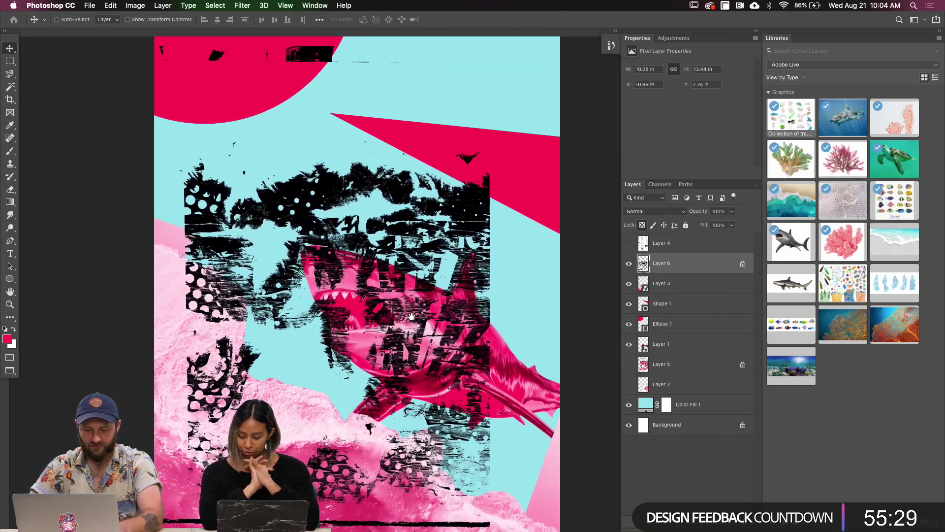
pyautogui.moveTo(410, 344); pyautogui.dragTo(494, 242)
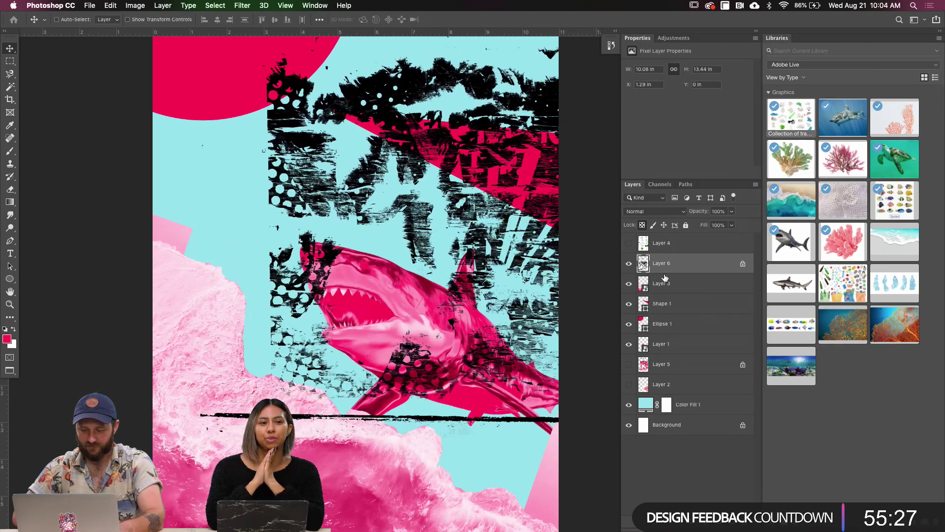
# Place Layer 6 directly above Shape 1 and clip it to the triangle as a clipping mask
pyautogui.moveTo(644, 263); pyautogui.dragTo(647, 293)
pyautogui.keyDown('alt'); pyautogui.click(648, 291); pyautogui.keyUp('alt')
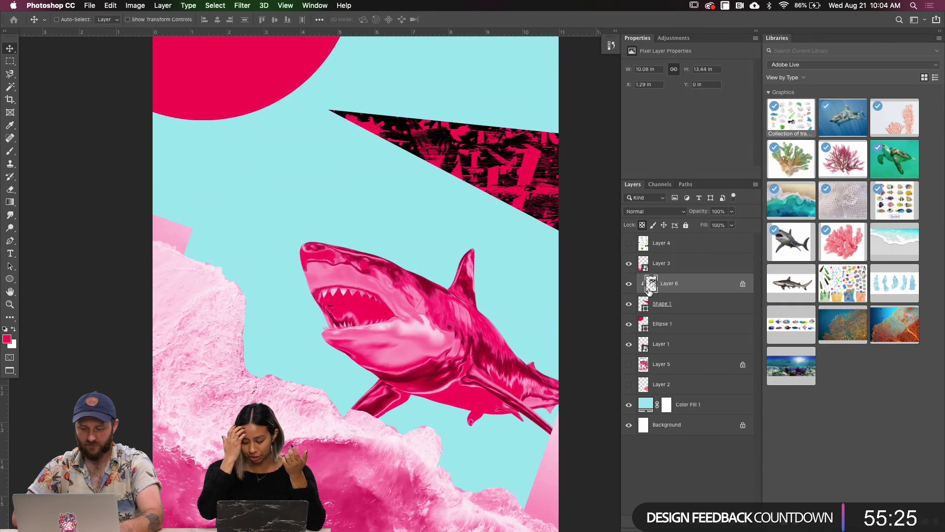
pyautogui.press('super+minus')
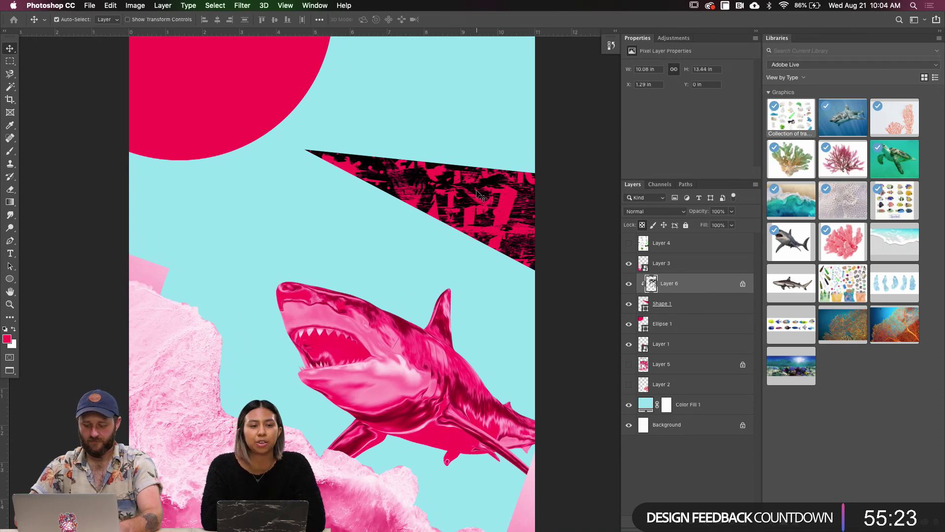
pyautogui.hscroll(3, 471, 310)
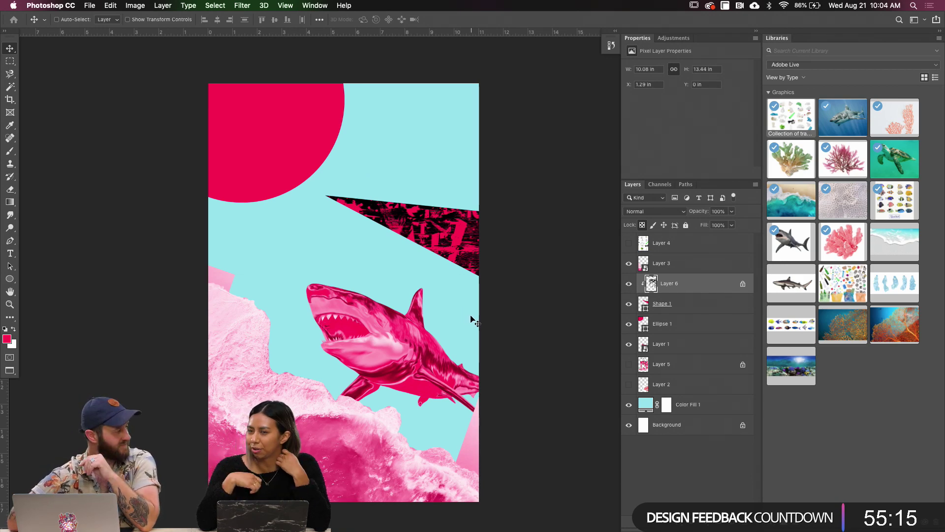
# In Layer 3.psb, select the leftover sky patches on both sides above the wave on Layer 3 with the Magnetic Lasso
pyautogui.press('f')
pyautogui.press('f')
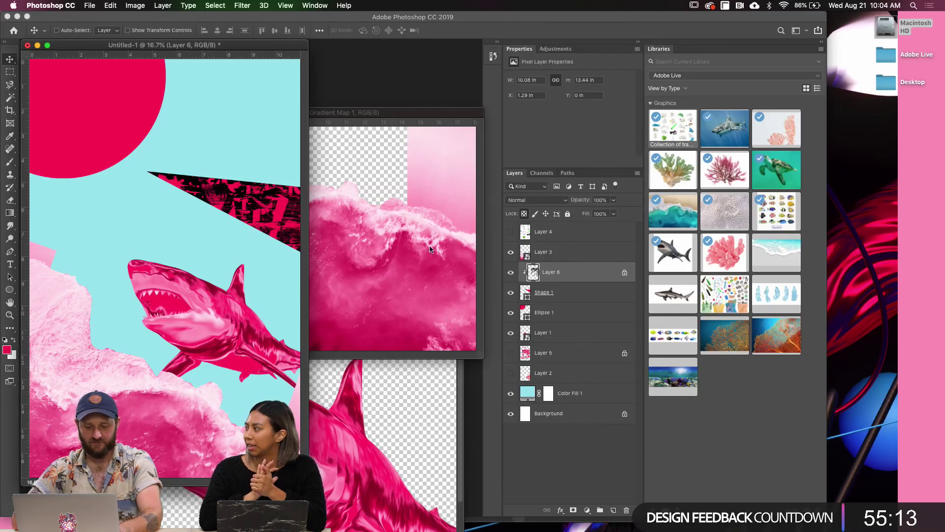
pyautogui.click(401, 218)
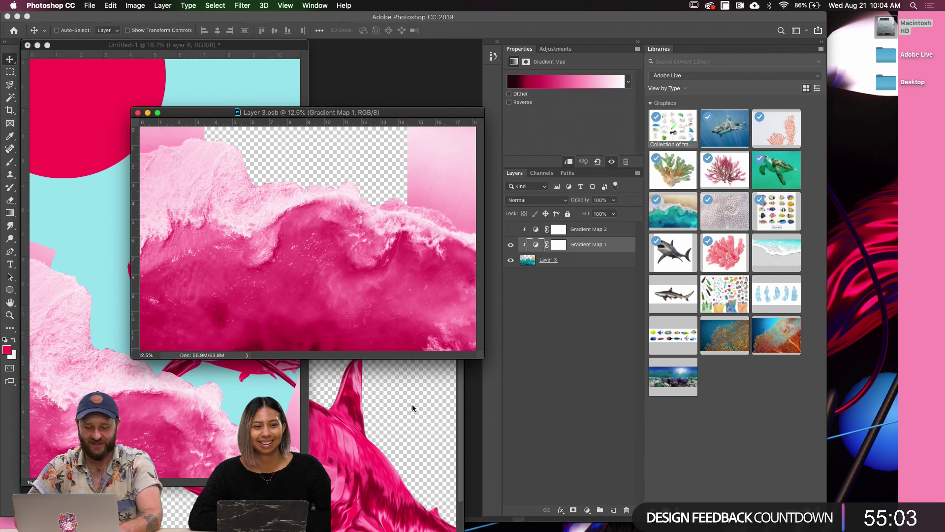
pyautogui.click(528, 260)
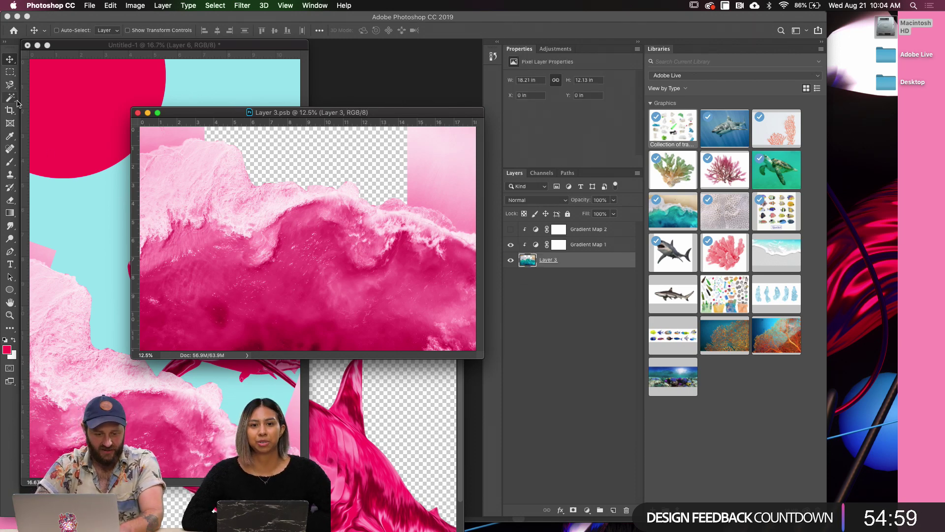
pyautogui.click(10, 85)
pyautogui.click(206, 140)
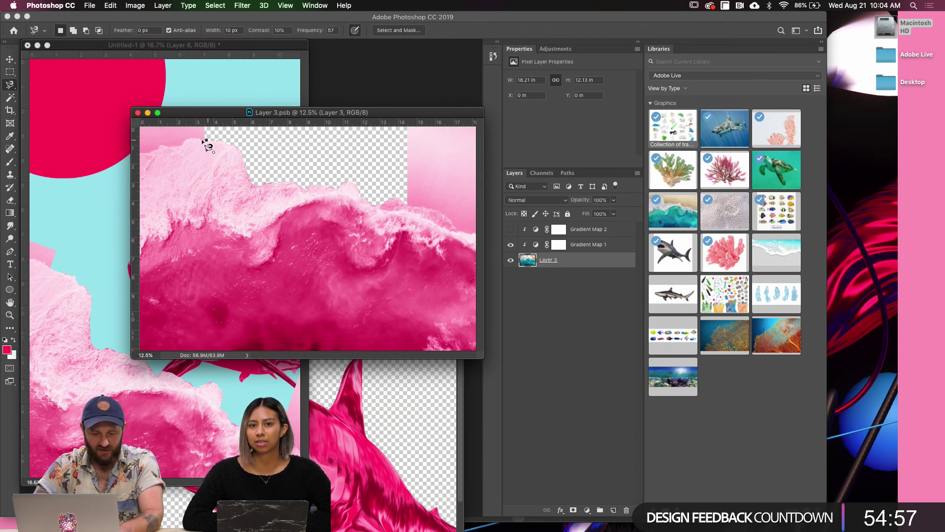
pyautogui.moveTo(165, 148)
pyautogui.mouseDown()
pyautogui.moveTo(138, 155)
pyautogui.moveTo(137, 126)
pyautogui.moveTo(211, 120)
pyautogui.moveTo(207, 140)
pyautogui.mouseUp()
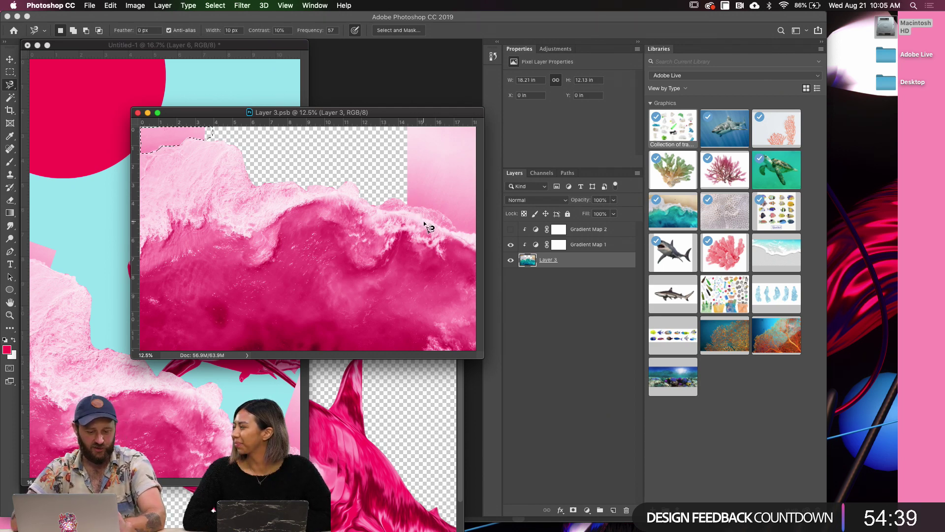
pyautogui.keyDown('shift'); pyautogui.click(406, 203); pyautogui.keyUp('shift')
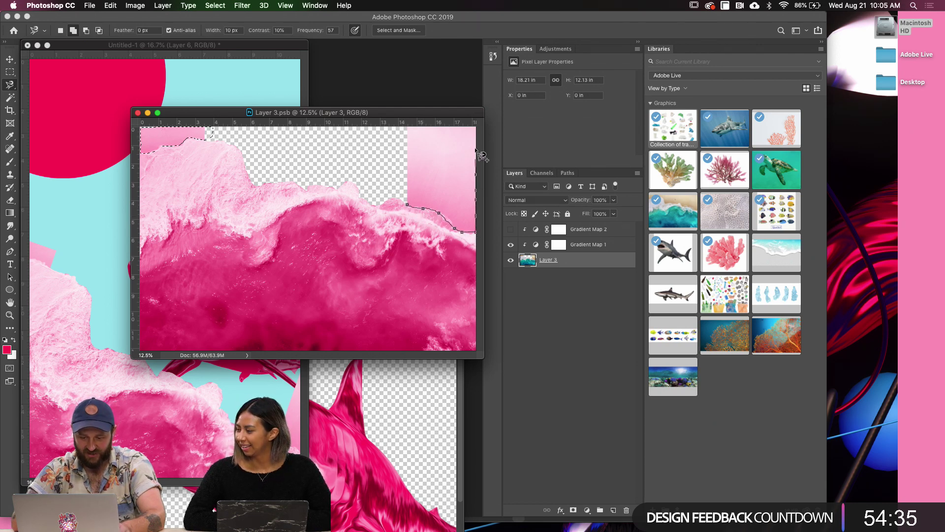
pyautogui.click(413, 209)
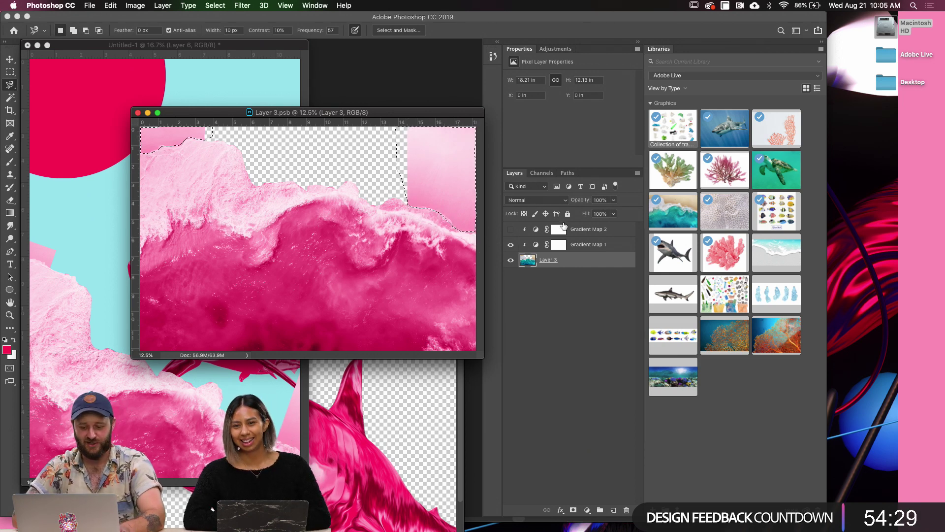
# Delete the selected sky patches, deselect, save Layer 3.psb, and show the Untitled-1 poster in full-screen view
pyautogui.press('Delete')
pyautogui.press('super+d')
pyautogui.press('v')
pyautogui.press('super+s')
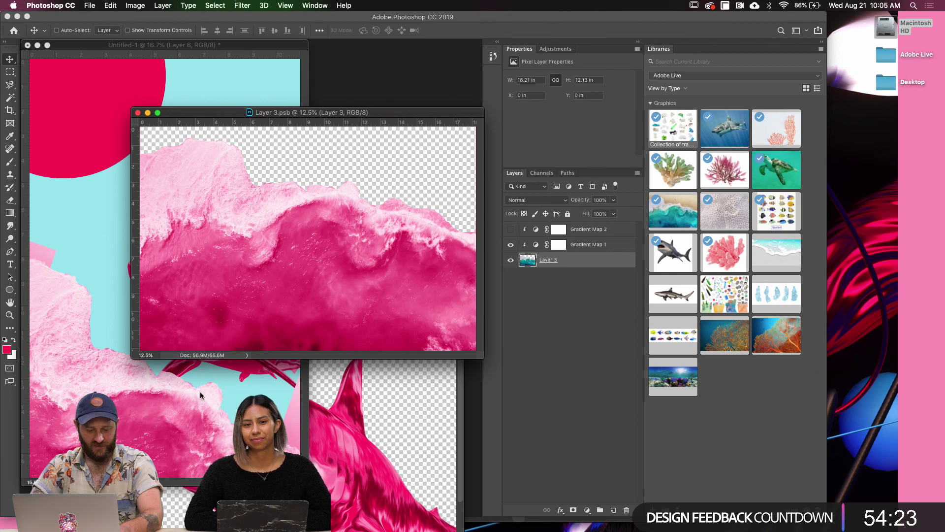
pyautogui.click(207, 390)
pyautogui.press('f')
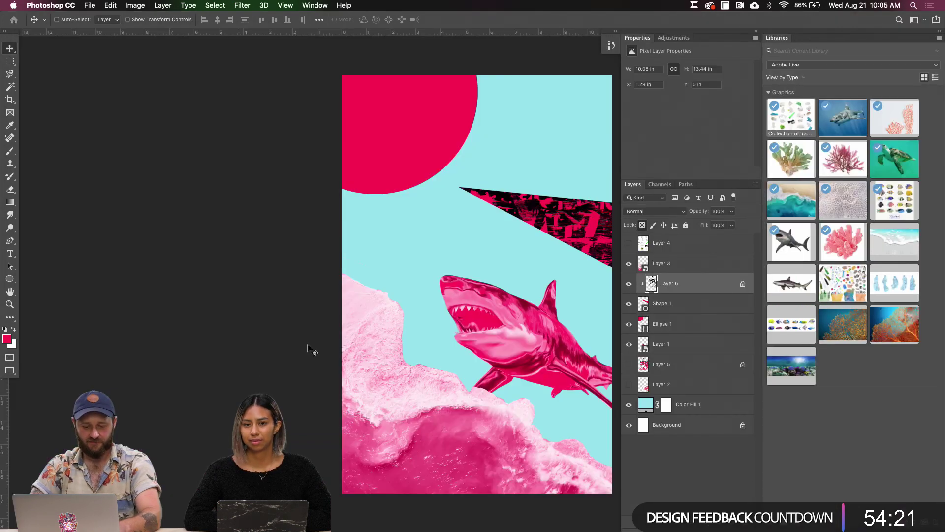
# Stack the wave's Layer 3 directly below the shark's Layer 1 and shift the wave slightly upward on the poster
pyautogui.moveTo(448, 347); pyautogui.dragTo(311, 306)
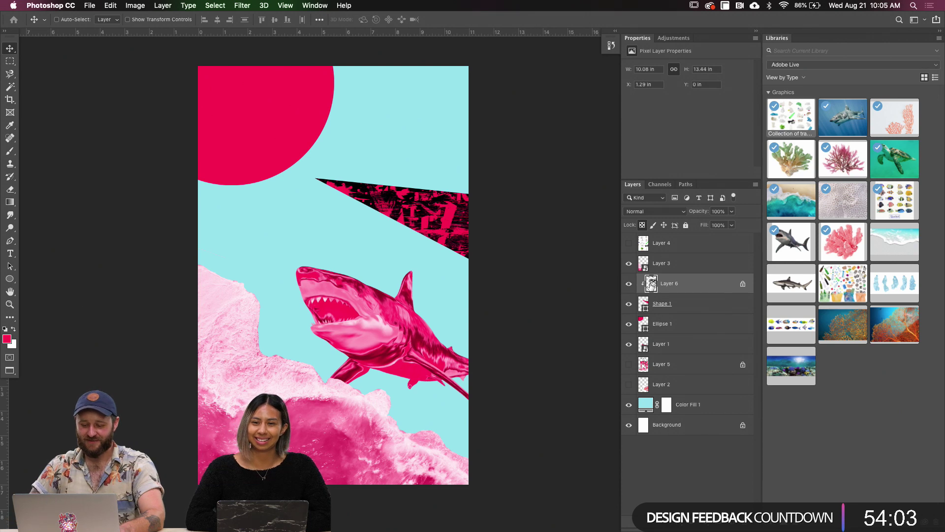
pyautogui.hscroll(2, 428, 273)
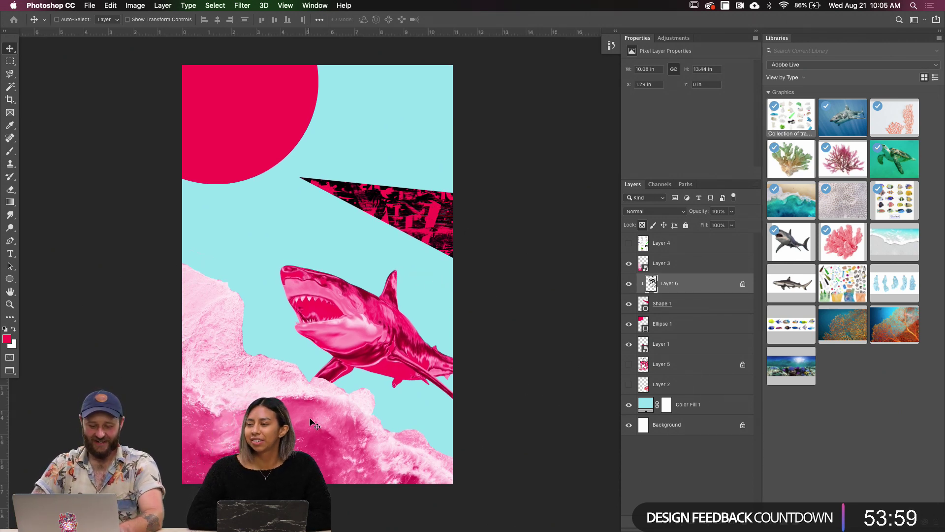
pyautogui.keyDown('super'); pyautogui.click(317, 437); pyautogui.keyUp('super')
pyautogui.moveTo(317, 436); pyautogui.dragTo(316, 397)
pyautogui.moveTo(661, 263); pyautogui.dragTo(679, 355)
pyautogui.moveTo(427, 376); pyautogui.dragTo(438, 397)
# Load Layer 6's grunge texture as a selection, hide Layer 6, and apply the selection as a layer mask on Shape 1
pyautogui.keyDown('super'); pyautogui.click(418, 221); pyautogui.keyUp('super')
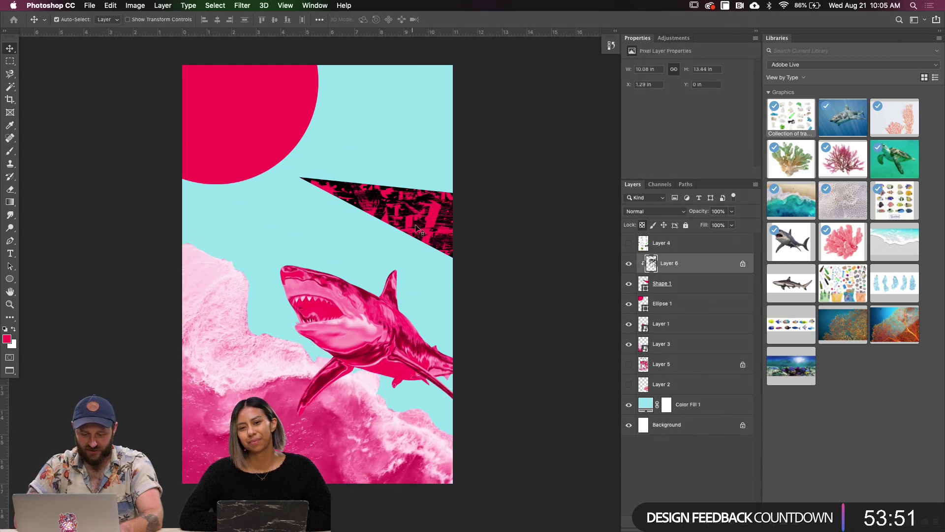
pyautogui.keyDown('super'); pyautogui.click(651, 265); pyautogui.keyUp('super')
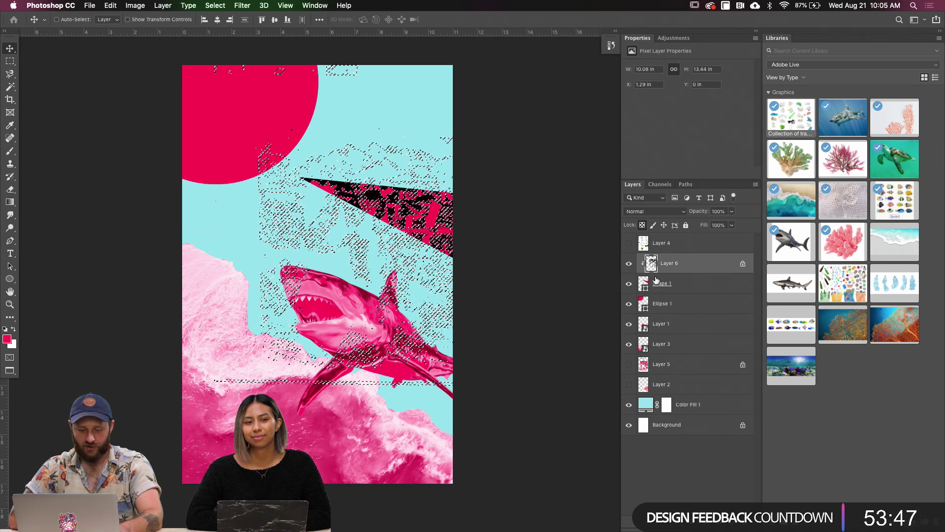
pyautogui.click(629, 264)
pyautogui.click(662, 284)
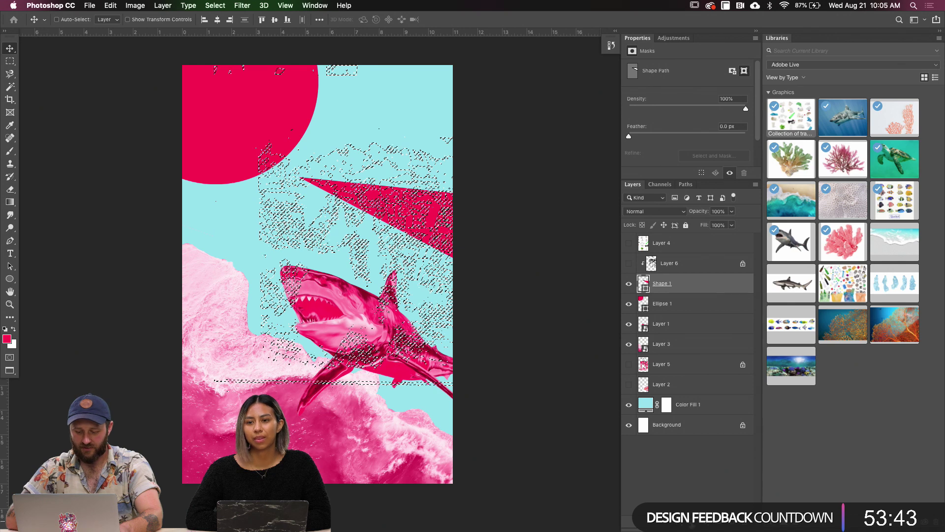
pyautogui.click(692, 525)
pyautogui.click(644, 285)
# Move the masked triangle Shape 1 upward and enlarge it with Free Transform
pyautogui.moveTo(454, 238); pyautogui.dragTo(460, 220)
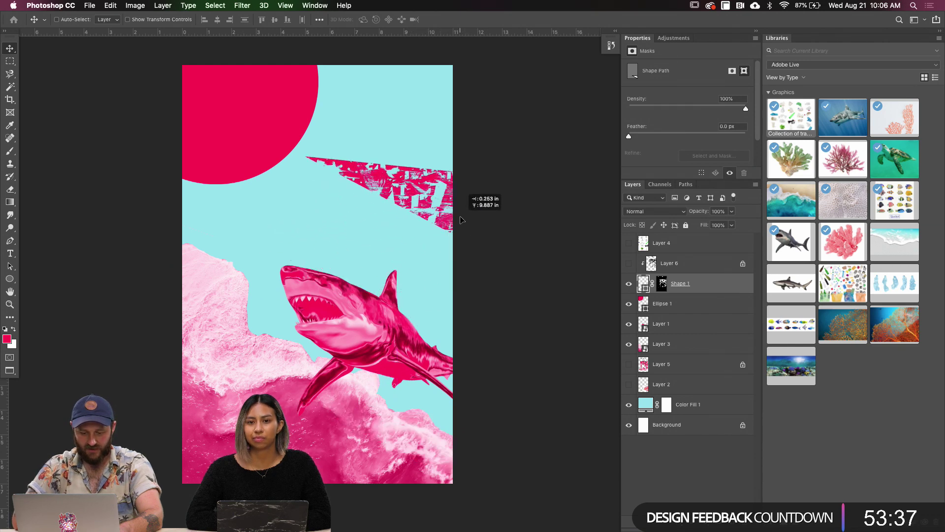
pyautogui.hotkey('ctrl', 't')
pyautogui.moveTo(541, 267); pyautogui.dragTo(650, 323)
pyautogui.press('Return')
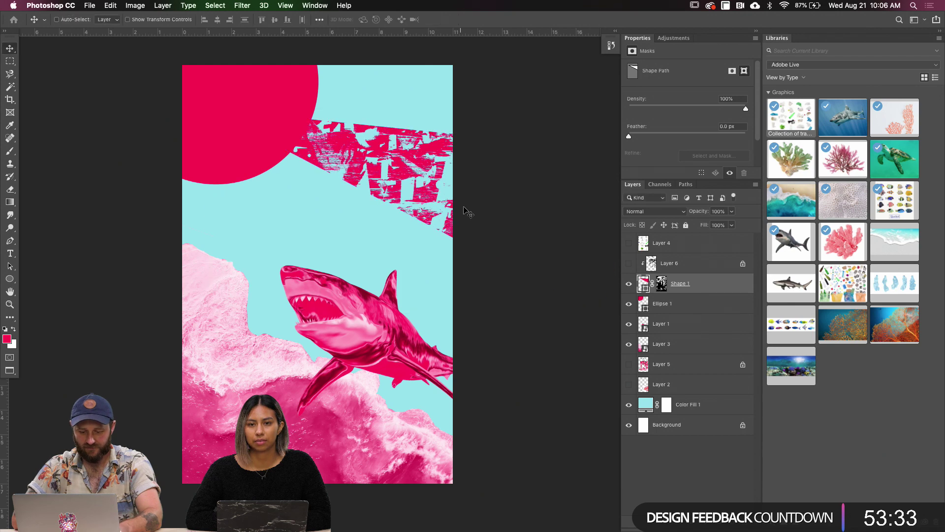
# Move Shape 1 down behind the shark and stack it with clipped Layer 6 directly below the wave's Layer 3
pyautogui.moveTo(436, 230); pyautogui.dragTo(434, 409)
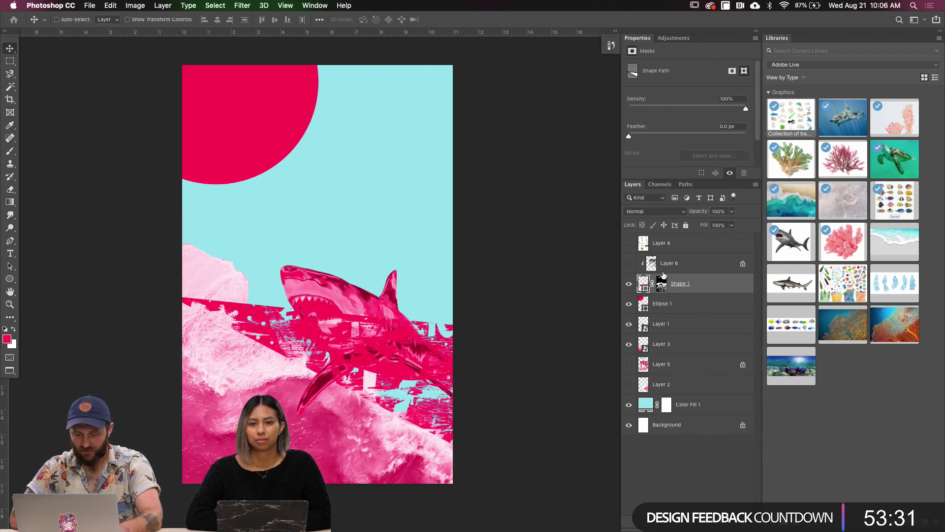
pyautogui.click(642, 288)
pyautogui.moveTo(641, 288); pyautogui.dragTo(643, 354)
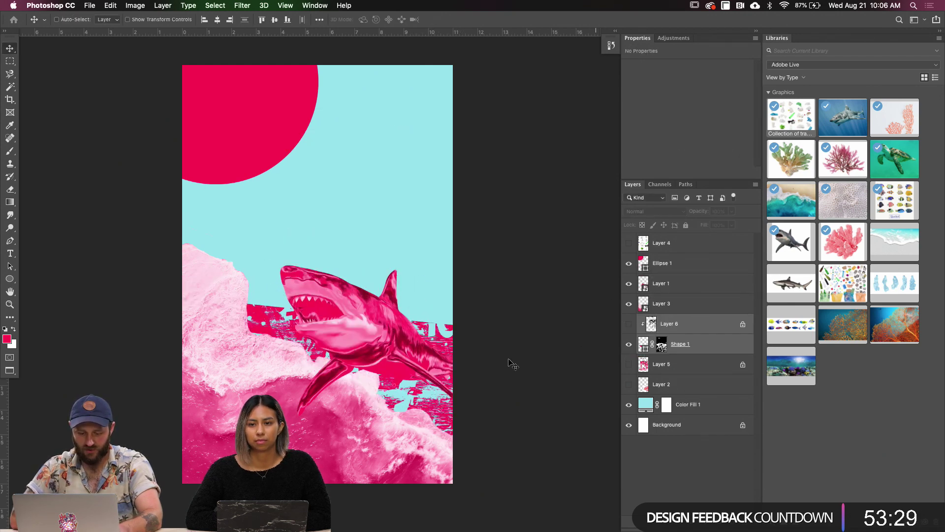
pyautogui.moveTo(463, 392); pyautogui.dragTo(485, 377)
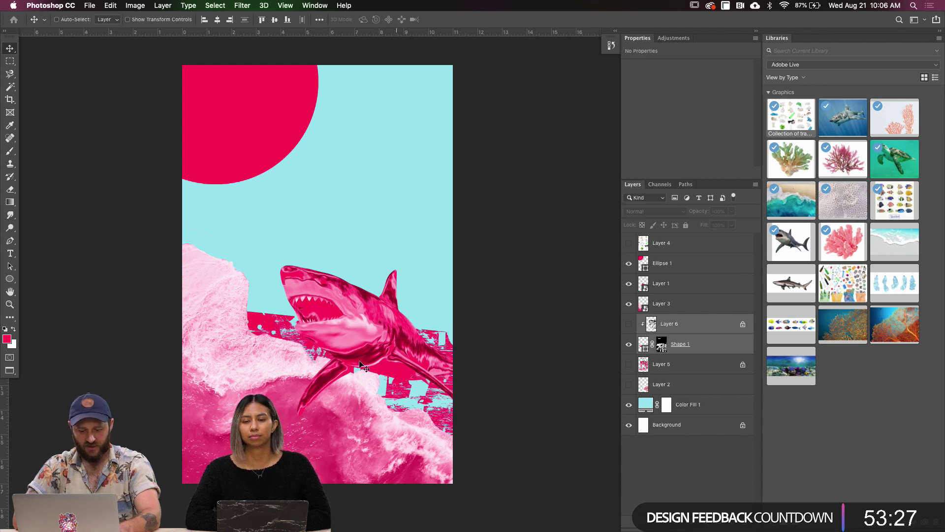
pyautogui.moveTo(397, 378); pyautogui.dragTo(378, 370)
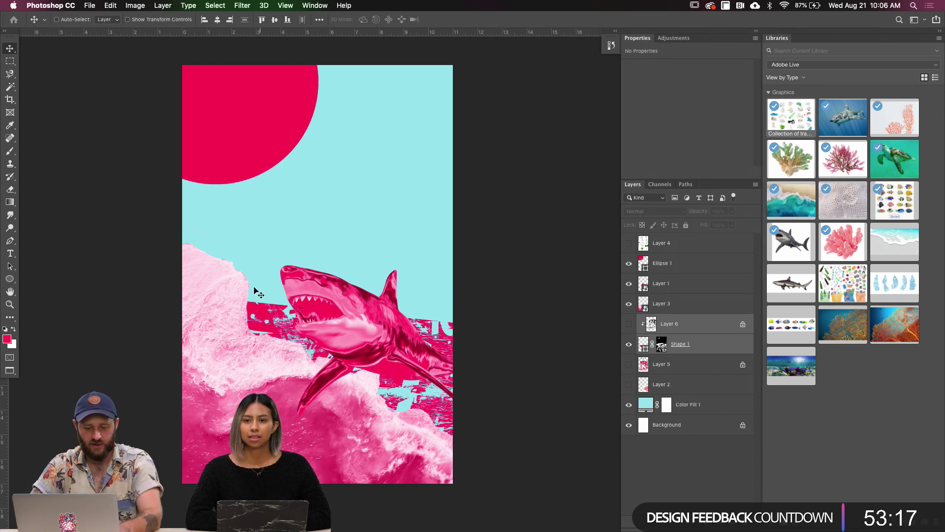
# Change the fill color of the Ellipse 1 circle to orange
pyautogui.keyDown('super'); pyautogui.click(250, 152); pyautogui.keyUp('super')
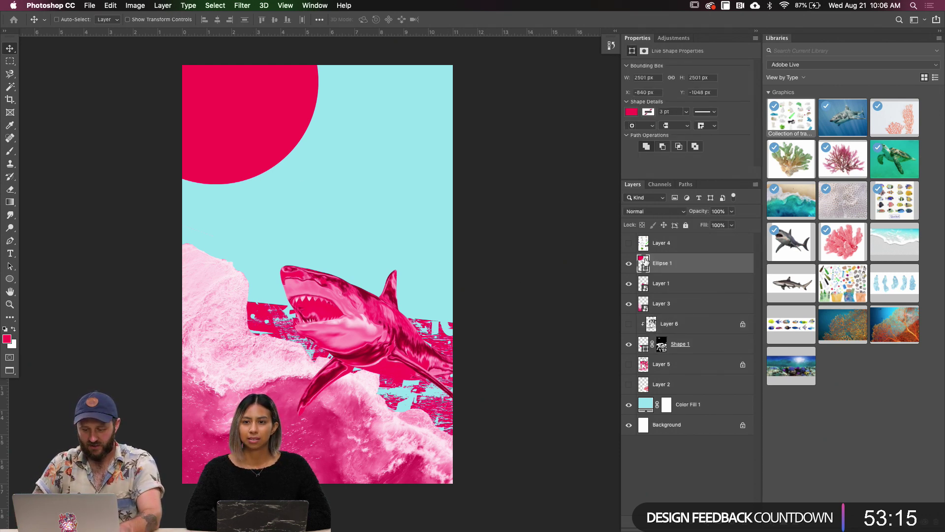
pyautogui.doubleClick(644, 263)
pyautogui.click(694, 261)
pyautogui.moveTo(693, 263); pyautogui.dragTo(694, 267)
pyautogui.click(760, 148)
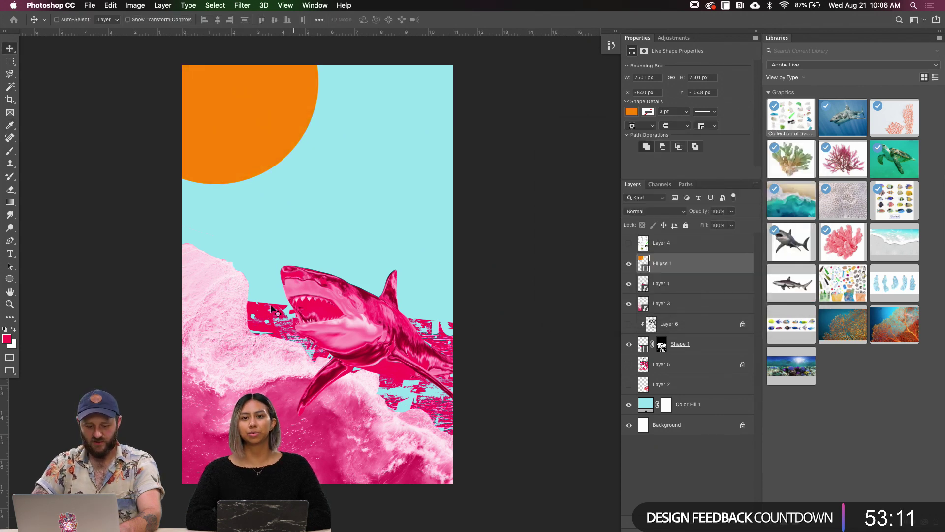
# Position the orange circle at X 1445 px, Y -792 px and the Layer 3 wave at X -5.98 in, Y 4.38 in
pyautogui.moveTo(229, 397); pyautogui.dragTo(413, 409)
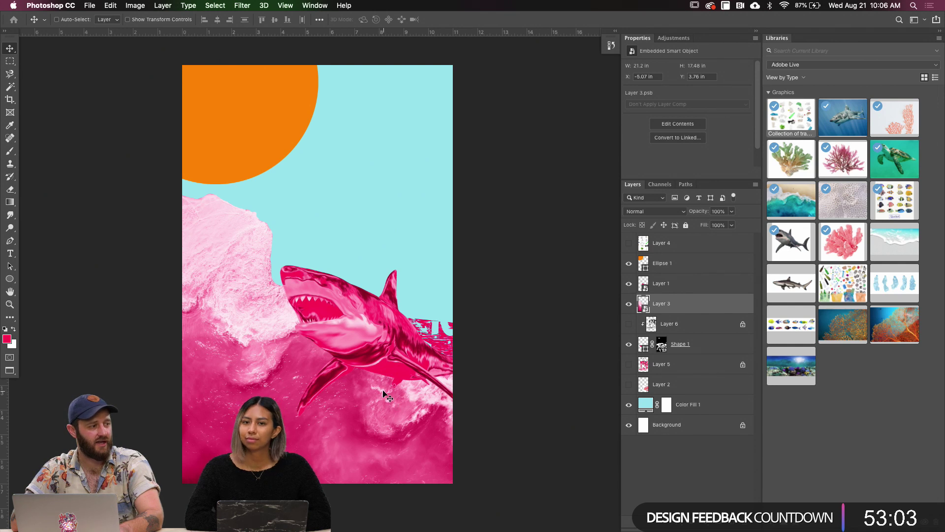
pyautogui.moveTo(276, 134); pyautogui.dragTo(461, 118)
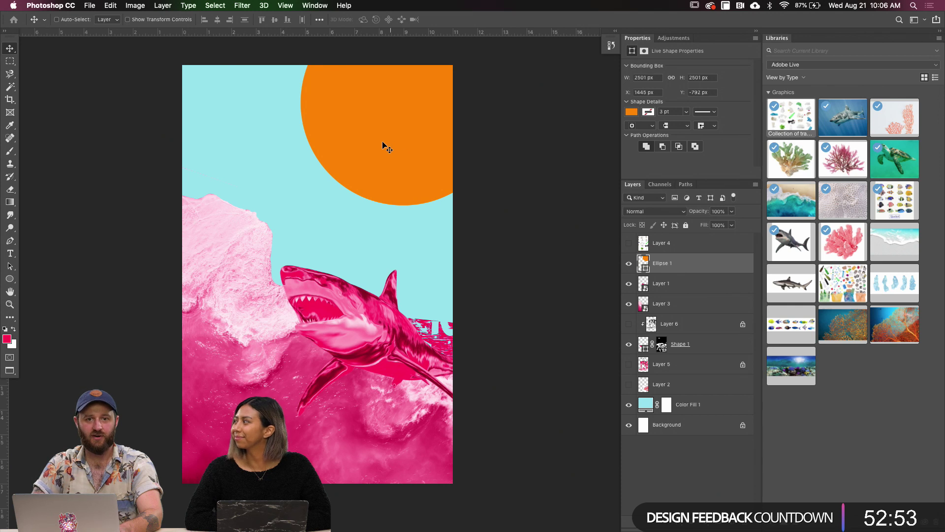
pyautogui.moveTo(224, 350); pyautogui.dragTo(214, 383)
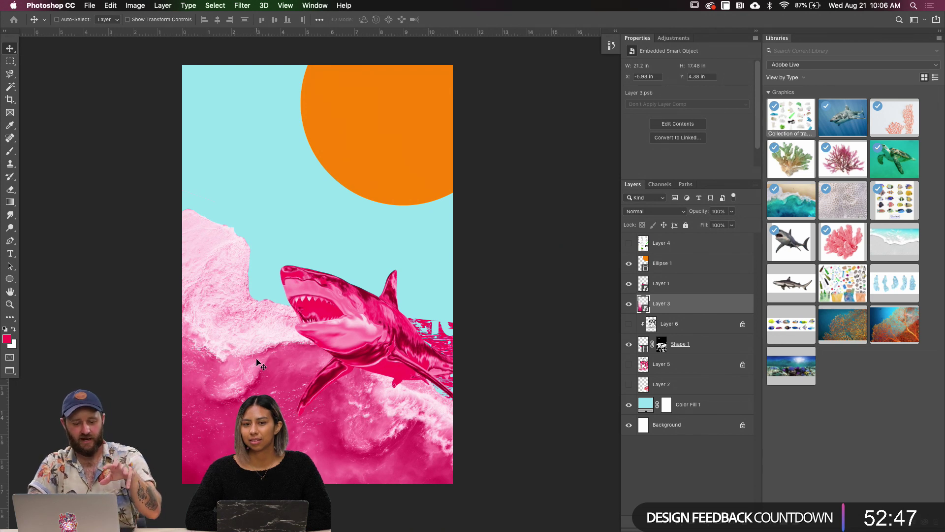
# Stack the shark's Layer 1 directly above Ellipse 1 and position the shark at X 3.63 in, Y 7.76 in
pyautogui.moveTo(386, 346); pyautogui.dragTo(346, 158)
pyautogui.moveTo(644, 284); pyautogui.dragTo(648, 257)
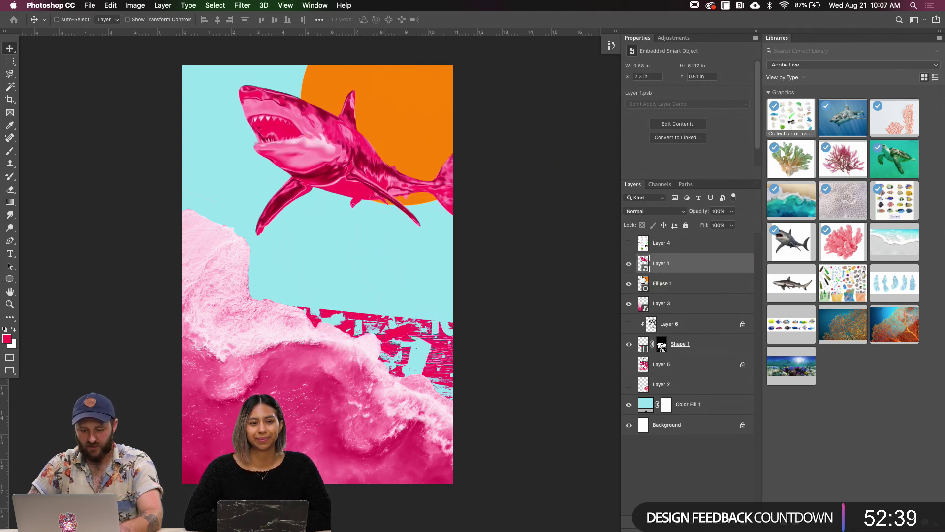
pyautogui.moveTo(409, 185); pyautogui.dragTo(433, 220)
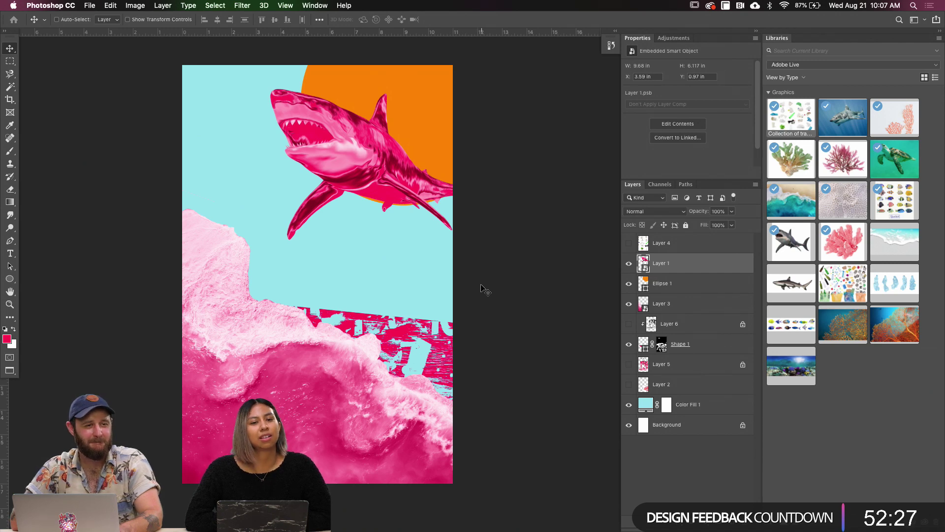
pyautogui.moveTo(362, 167); pyautogui.dragTo(406, 354)
# Leave full-screen view and open the turtle photo from the Adobe Live library in its own floating window
pyautogui.press('f')
pyautogui.click(371, 295)
pyautogui.click(369, 394)
pyautogui.press('super+minus')
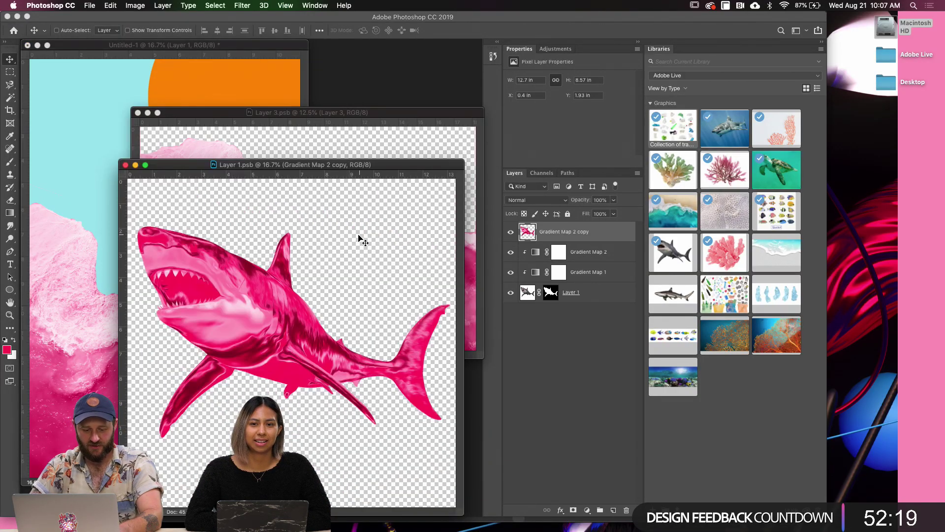
pyautogui.doubleClick(776, 169)
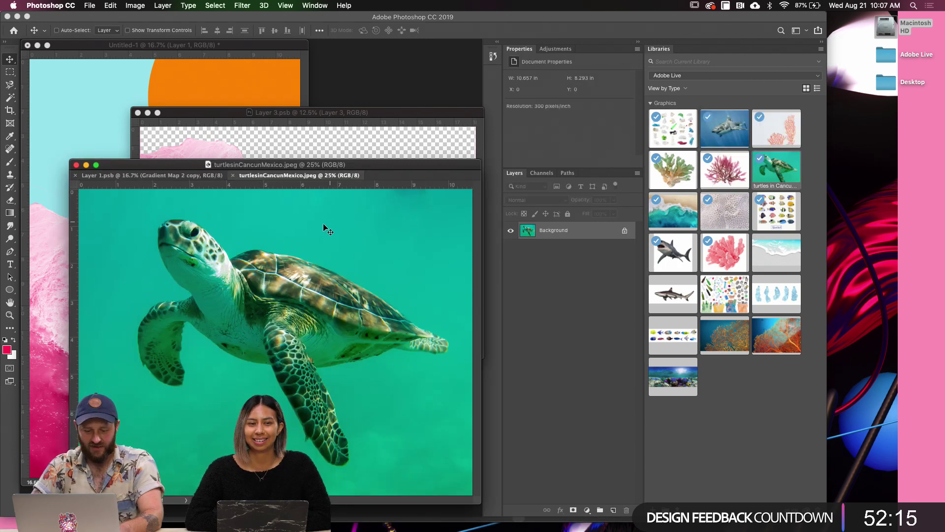
pyautogui.moveTo(309, 179); pyautogui.dragTo(234, 196)
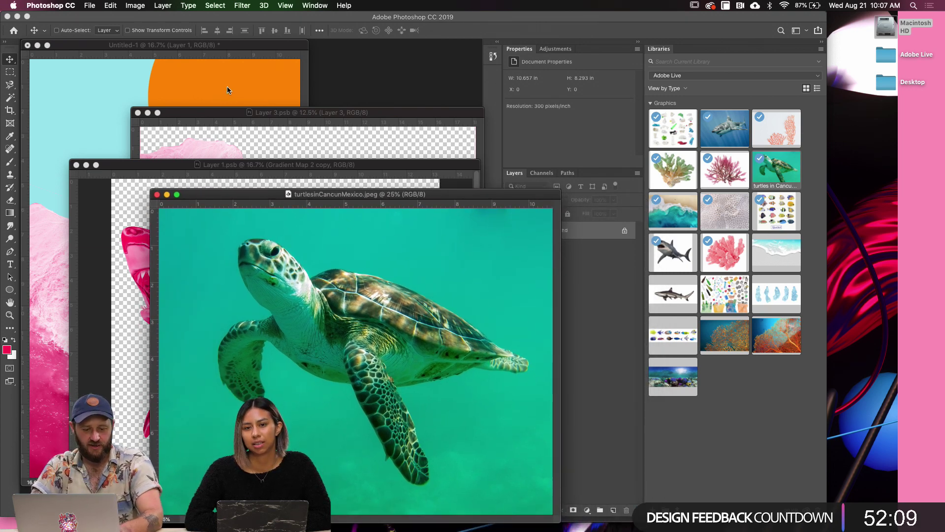
# Close the Layer 1.psb and Layer 3.psb documents and bring turtlesinCancunMexico.jpeg to the front
pyautogui.click(199, 88)
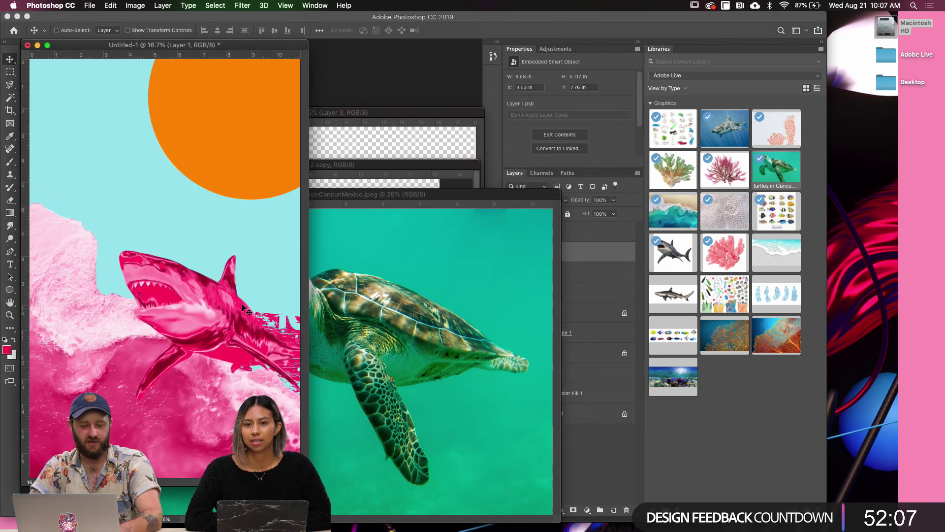
pyautogui.click(372, 172)
pyautogui.press('super+w')
pyautogui.click(378, 162)
pyautogui.press('super+w')
pyautogui.click(380, 219)
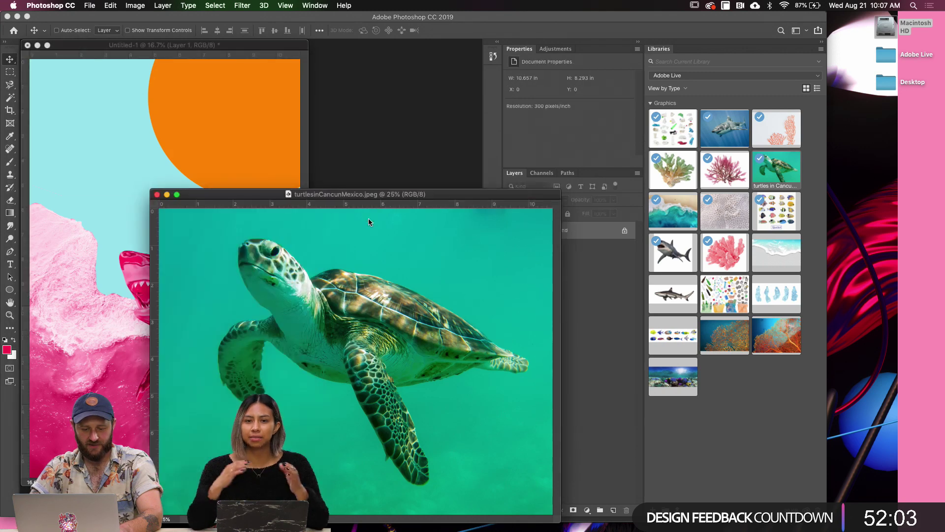
# Copy the turtle photo into the Untitled-1 poster and flip it horizontally
pyautogui.moveTo(305, 297); pyautogui.dragTo(229, 224)
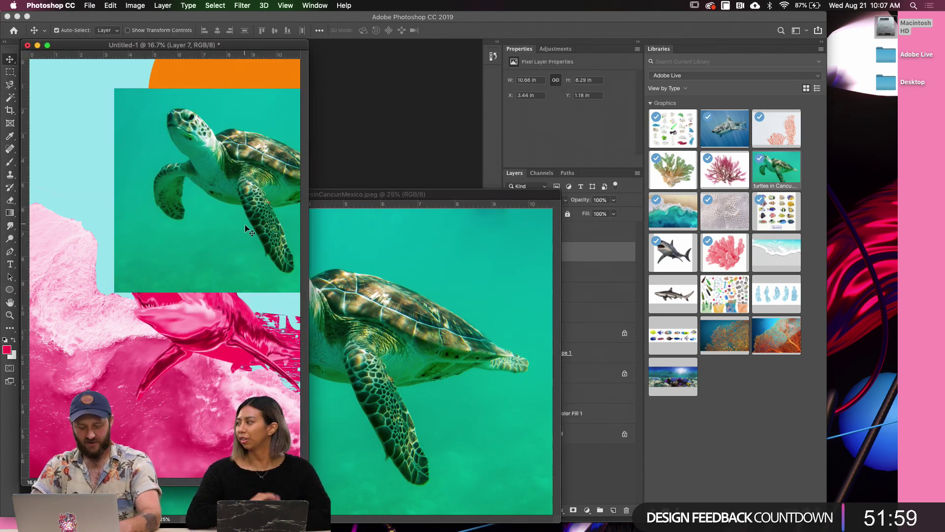
pyautogui.press('super+t')
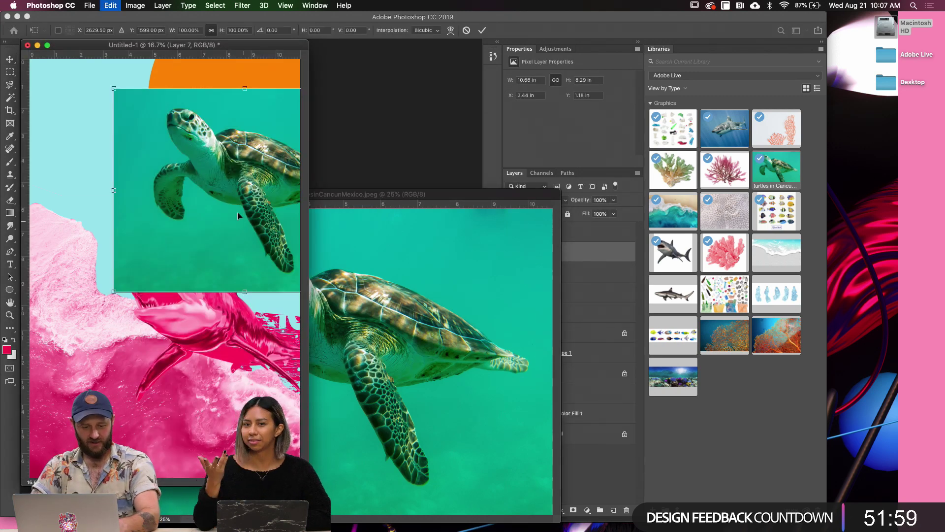
pyautogui.rightClick(222, 178)
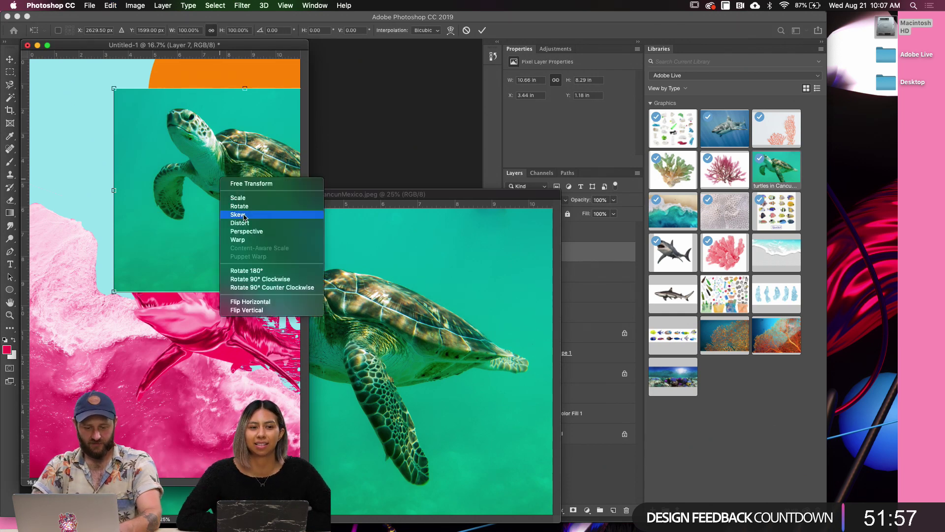
pyautogui.click(261, 302)
pyautogui.press('Return')
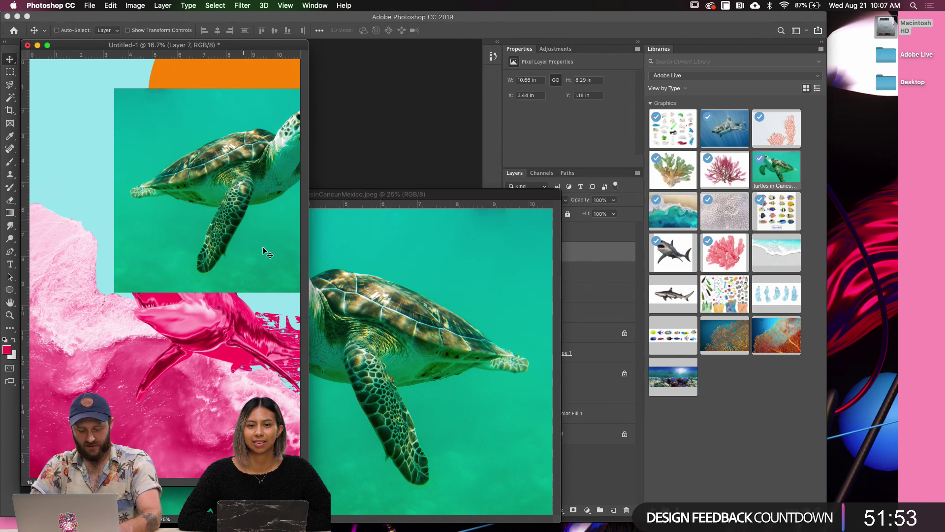
# In full-screen view, move the turtle's Layer 7 to X -1.14 in, Y 0.39 in and stack it directly below Shape 1
pyautogui.press('f')
pyautogui.moveTo(481, 238); pyautogui.dragTo(323, 236)
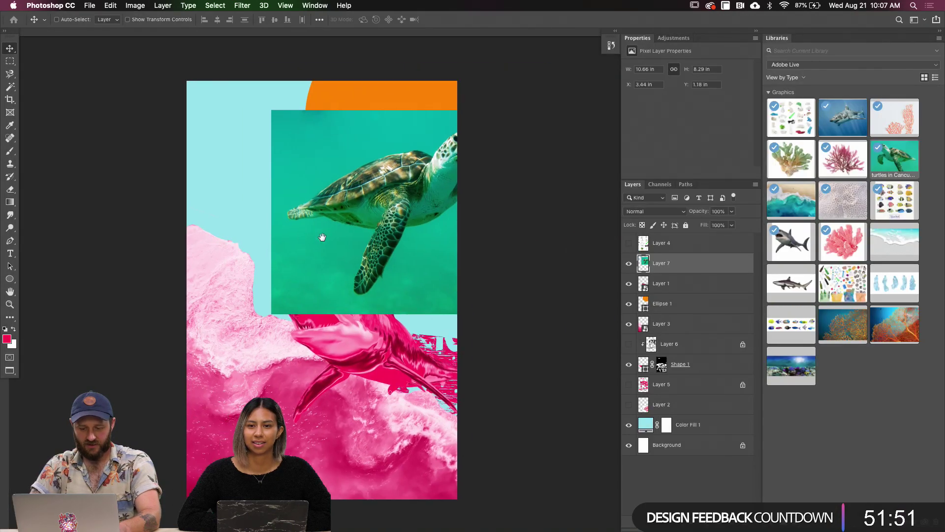
pyautogui.moveTo(409, 242); pyautogui.dragTo(296, 222)
pyautogui.moveTo(660, 262); pyautogui.dragTo(669, 367)
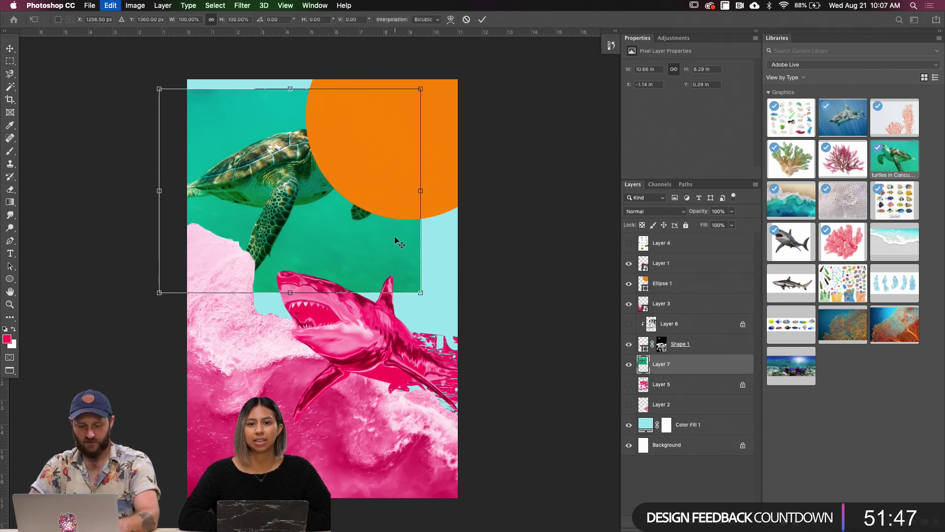
# Convert the turtle's Layer 7 to a smart object
pyautogui.rightClick(678, 369)
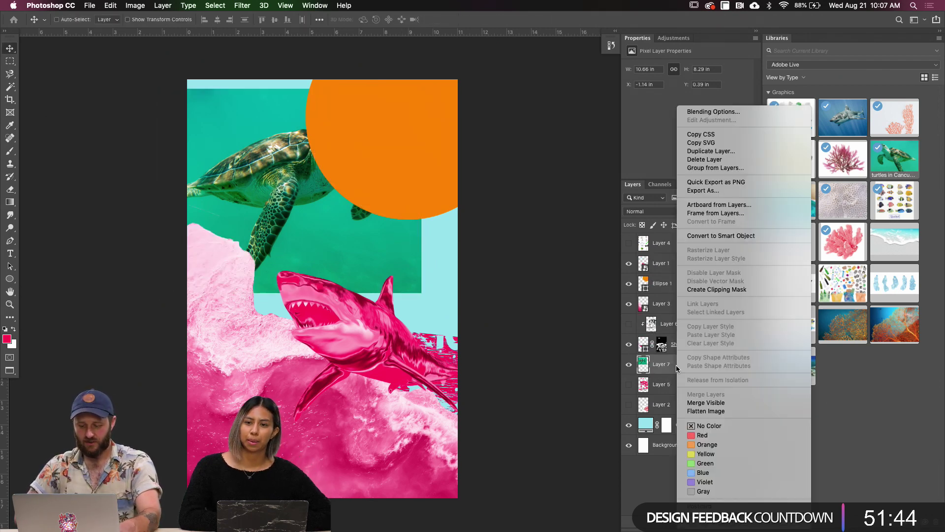
pyautogui.click(699, 236)
pyautogui.hotkey('ctrl', 't')
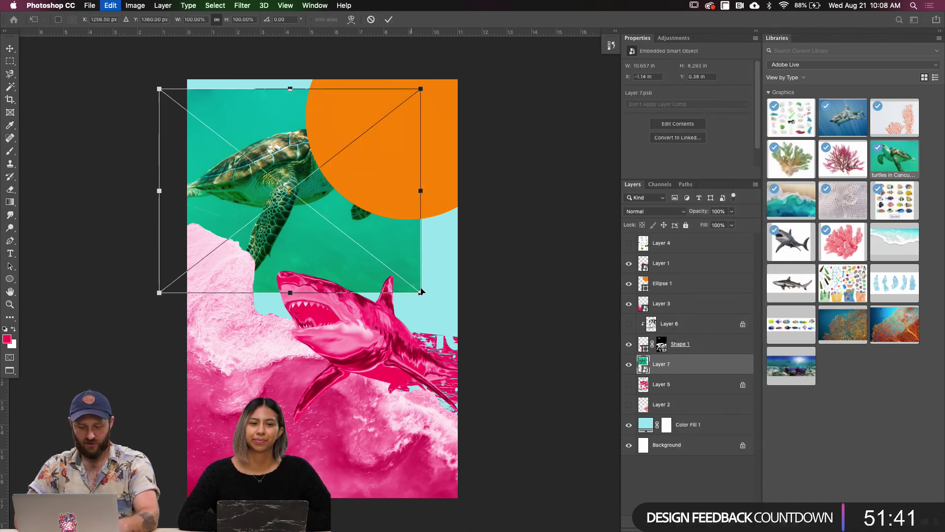
pyautogui.moveTo(421, 287); pyautogui.dragTo(373, 253)
pyautogui.press('Return')
pyautogui.hotkey('ctrl', 'z')
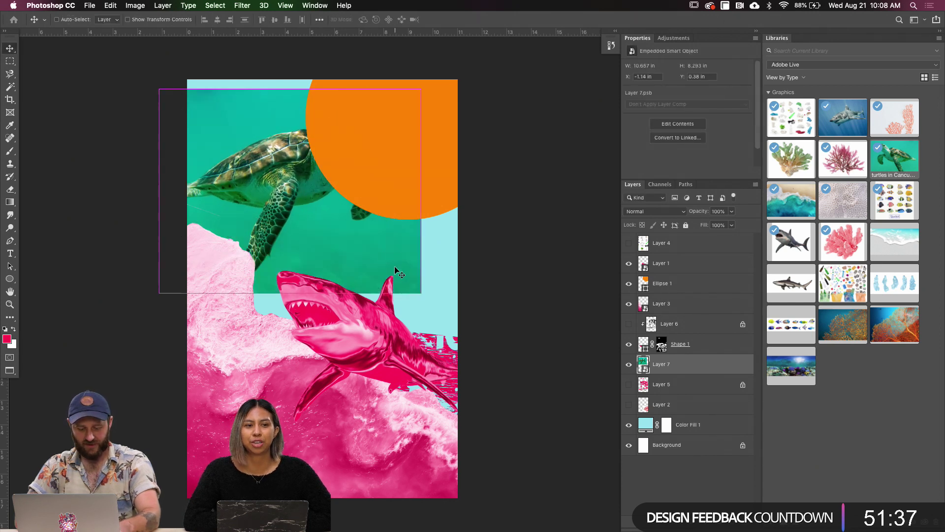
# Scale the turtle smart object about its center to 62.50% width and 56.11% height
pyautogui.hotkey('ctrl', 't')
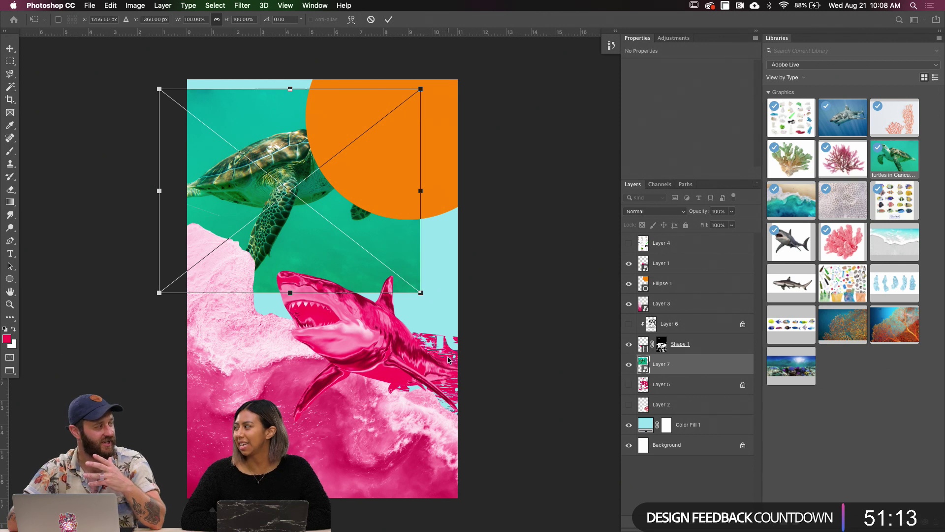
pyautogui.moveTo(421, 291); pyautogui.dragTo(373, 249)
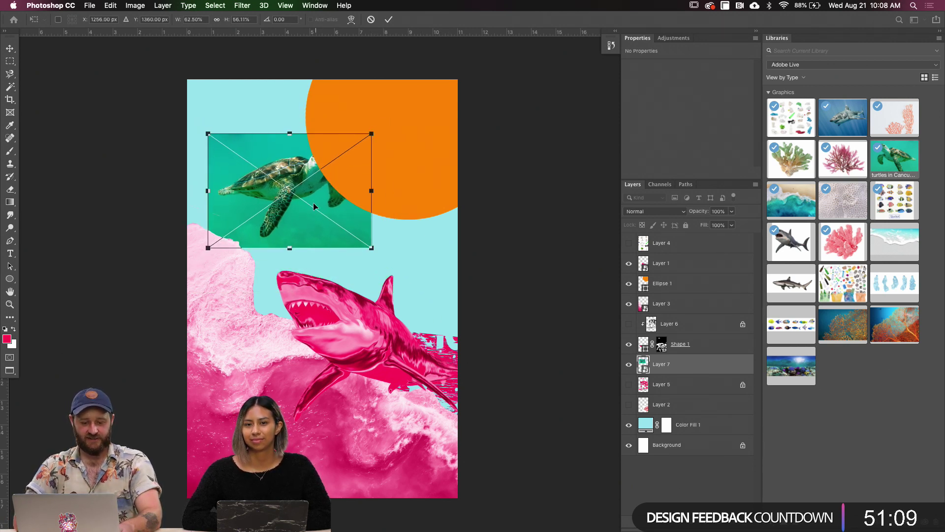
pyautogui.press('Return')
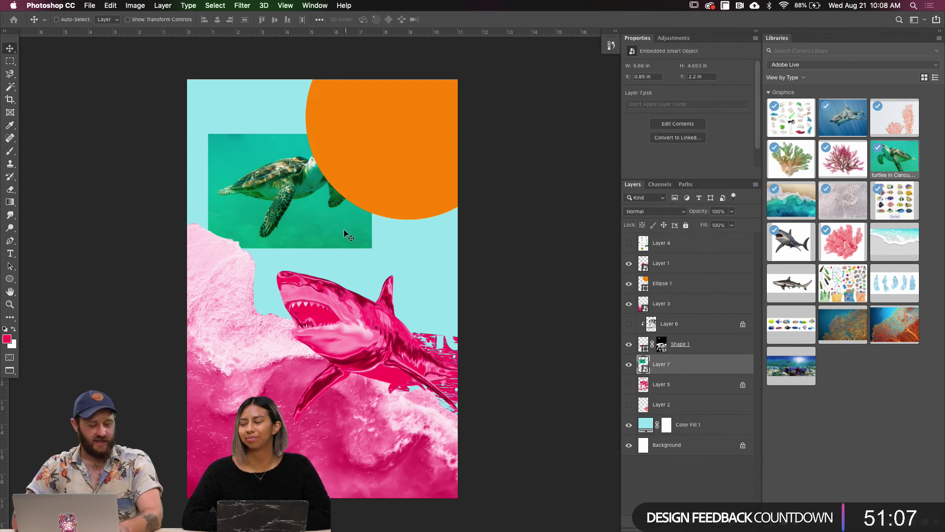
# Clip the turtle's Layer 7 to Ellipse 1 and position it over the circle at X 4.82 in, Y 0.32 in
pyautogui.moveTo(336, 226); pyautogui.dragTo(326, 205)
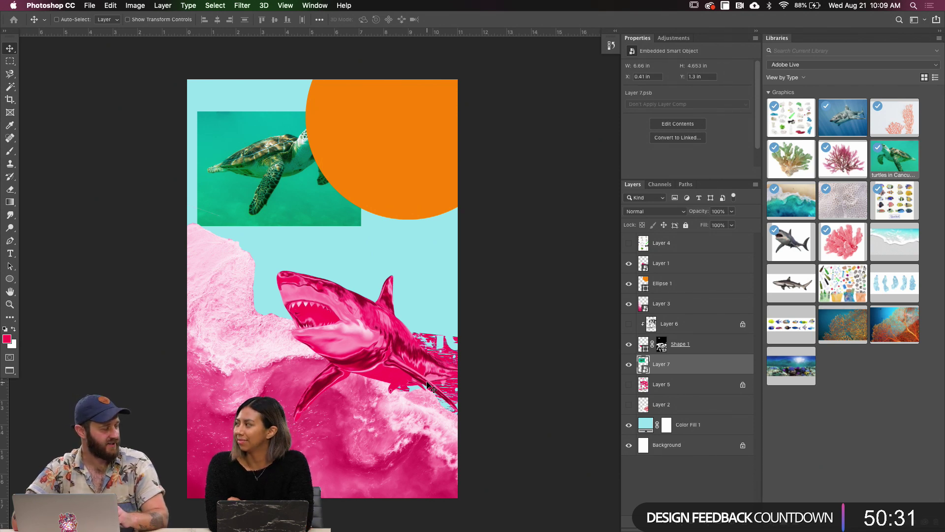
pyautogui.moveTo(316, 222); pyautogui.dragTo(308, 240)
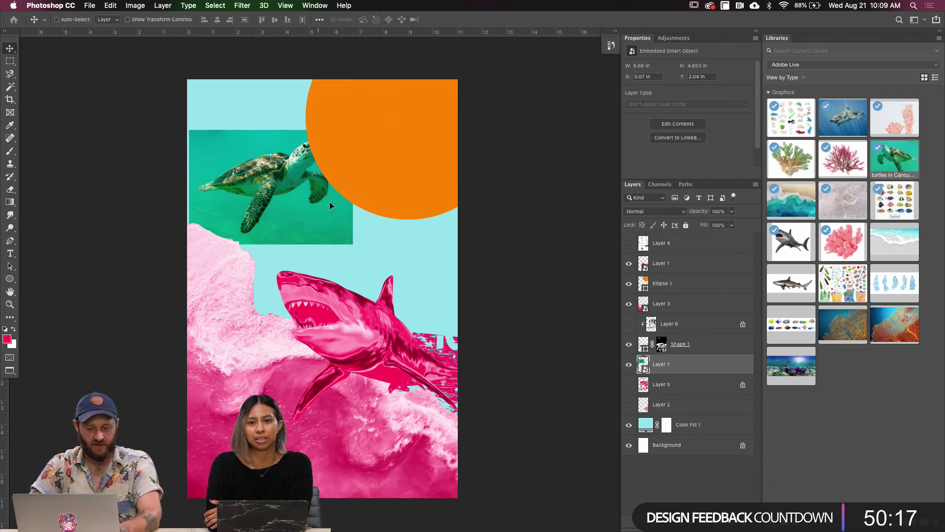
pyautogui.moveTo(313, 201); pyautogui.dragTo(332, 191)
pyautogui.moveTo(646, 363); pyautogui.dragTo(647, 276)
pyautogui.keyDown('alt'); pyautogui.click(658, 291); pyautogui.keyUp('alt')
pyautogui.moveTo(378, 219); pyautogui.dragTo(475, 186)
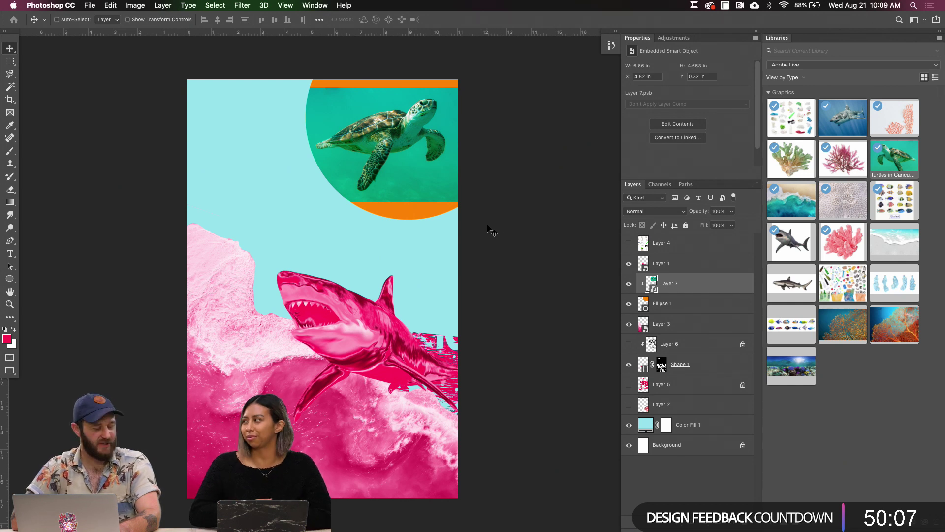
# Enlarge the turtle's Layer 7 to 83.20% width and 79.38% height so it fills the circle
pyautogui.press('super+t')
pyautogui.moveTo(469, 201); pyautogui.dragTo(492, 219)
pyautogui.press('super+z')
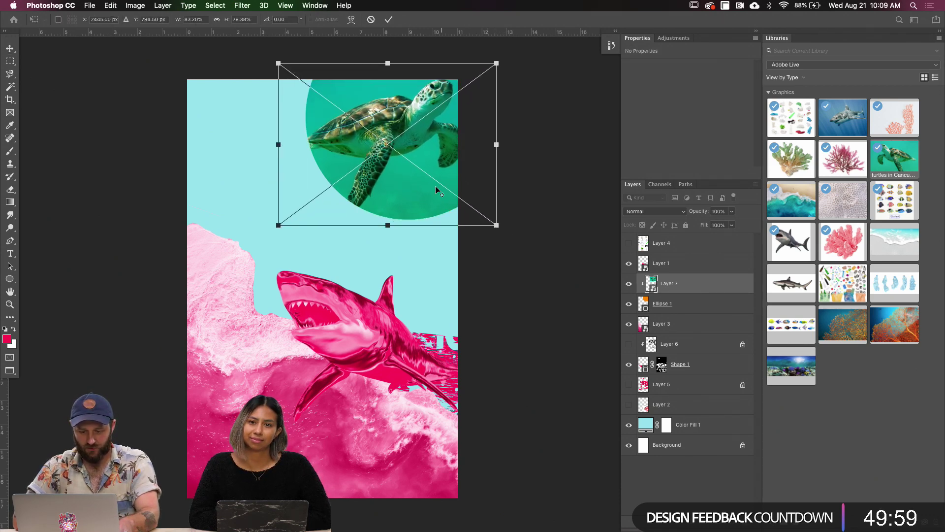
pyautogui.press('Return')
# Scale the turtle layer and Ellipse 1 together until the circle is about 1509 px wide, and position them in the poster's upper-right corner
pyautogui.keyDown('shift'); pyautogui.click(689, 301); pyautogui.keyUp('shift')
pyautogui.moveTo(431, 171); pyautogui.dragTo(416, 199)
pyautogui.press('super+t')
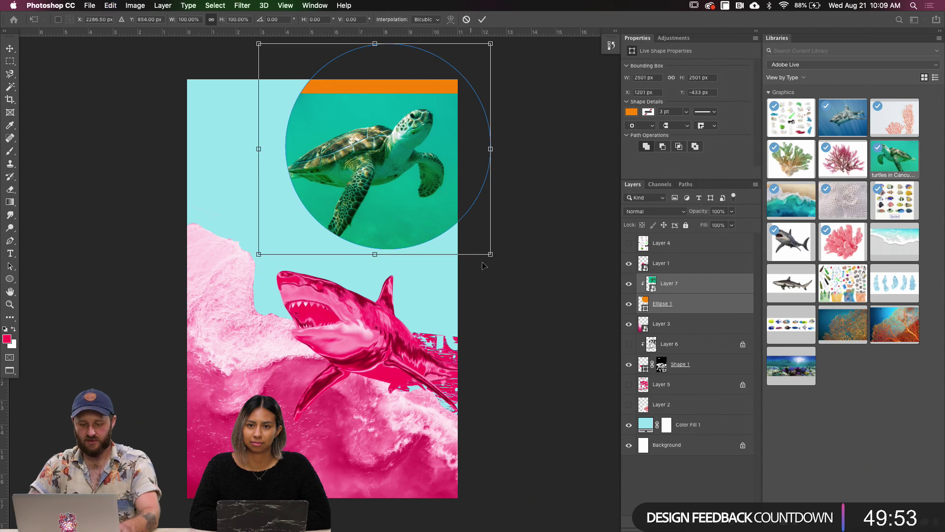
pyautogui.moveTo(490, 255); pyautogui.dragTo(441, 216)
pyautogui.press('Return')
pyautogui.moveTo(418, 182); pyautogui.dragTo(429, 172)
# Scale the turtle's Layer 7 to 58.87% width and 62.66% height, and move it to X 5.47 in, Y 0 in
pyautogui.click(663, 282)
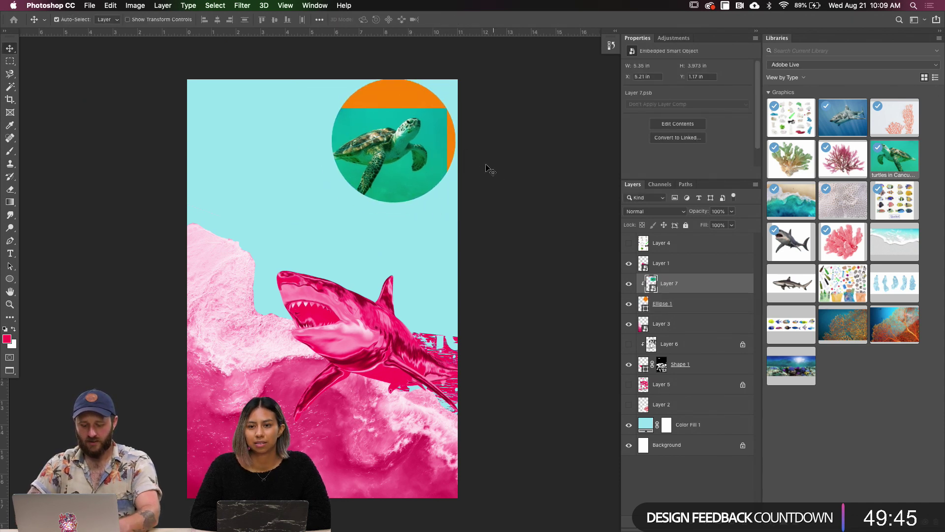
pyautogui.press('super+t')
pyautogui.moveTo(447, 106); pyautogui.dragTo(469, 77)
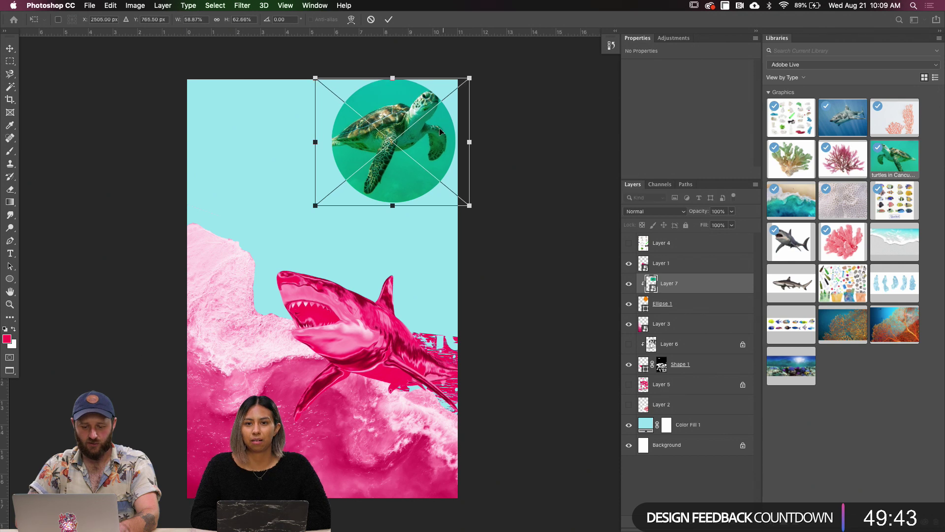
pyautogui.press('Return')
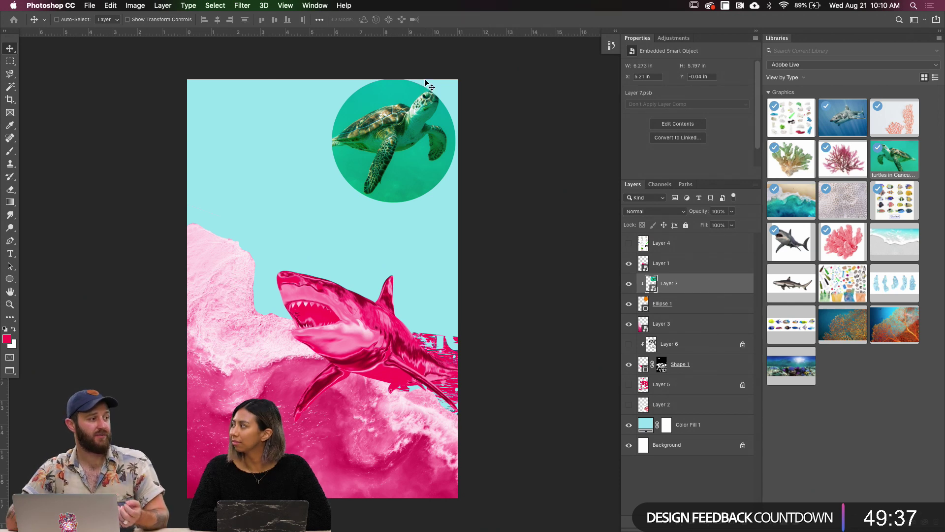
pyautogui.moveTo(415, 167)
pyautogui.mouseDown()
pyautogui.moveTo(421, 177)
pyautogui.moveTo(421, 169)
pyautogui.mouseUp()
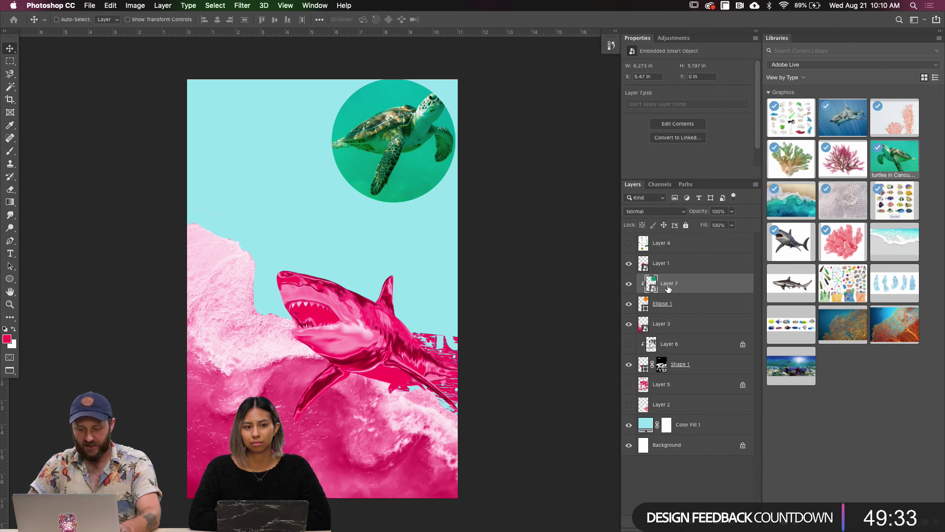
# Duplicate the grunge texture Layer 6 and place the visible, unclipped copy above Layer 1 at X 4.46 in, Y 0.61 in
pyautogui.click(642, 351)
pyautogui.moveTo(642, 351); pyautogui.dragTo(662, 278)
pyautogui.click(629, 283)
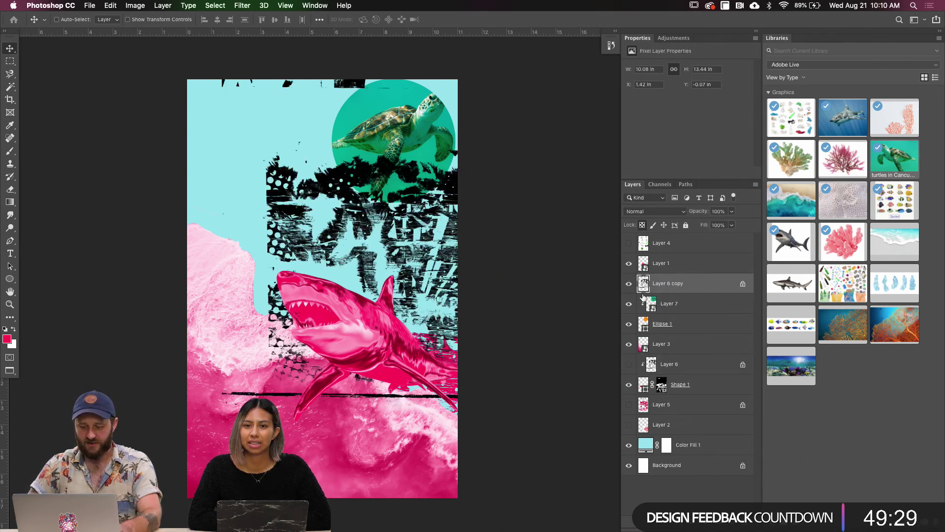
pyautogui.keyDown('alt'); pyautogui.click(657, 294); pyautogui.keyUp('alt')
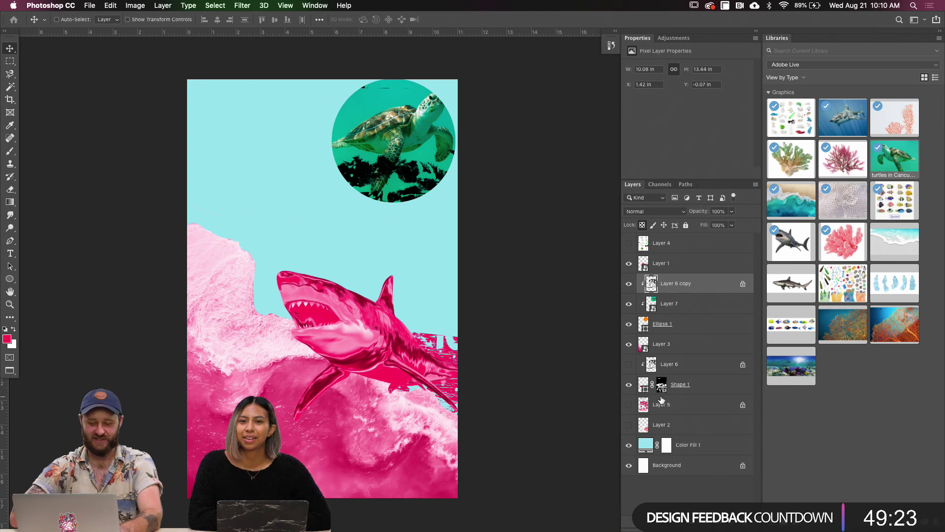
pyautogui.moveTo(449, 232); pyautogui.dragTo(453, 149)
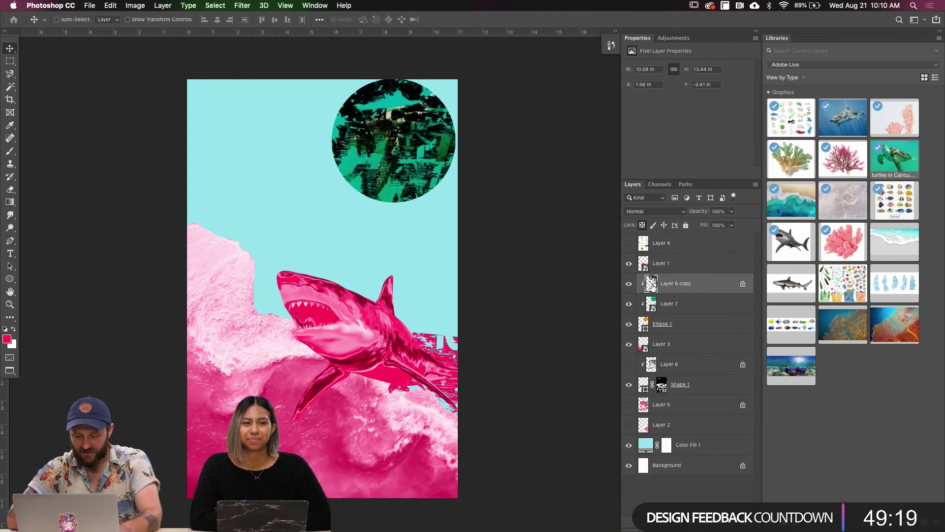
pyautogui.moveTo(651, 284); pyautogui.dragTo(654, 259)
pyautogui.moveTo(450, 154); pyautogui.dragTo(520, 256)
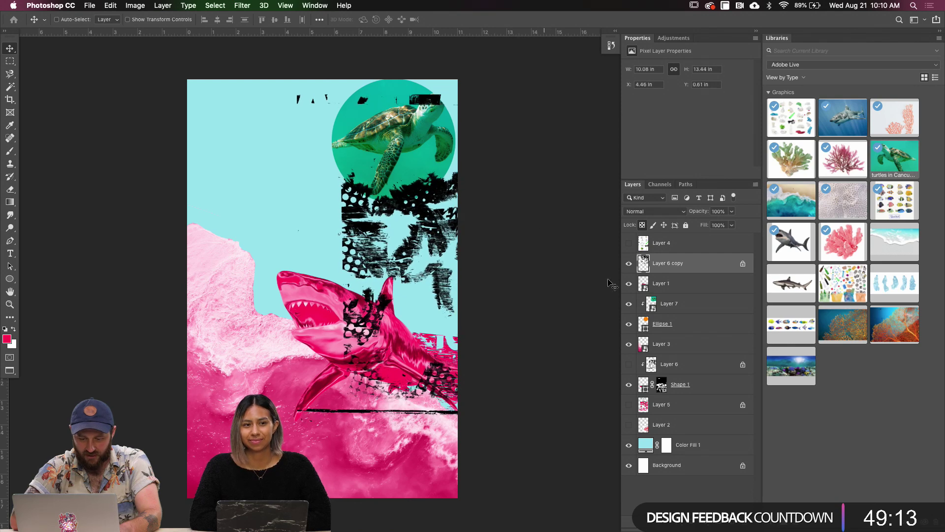
# Mask Ellipse 1 with the inverted outline of the Layer 6 copy, and hide that copy
pyautogui.keyDown('super'); pyautogui.click(643, 264); pyautogui.keyUp('super')
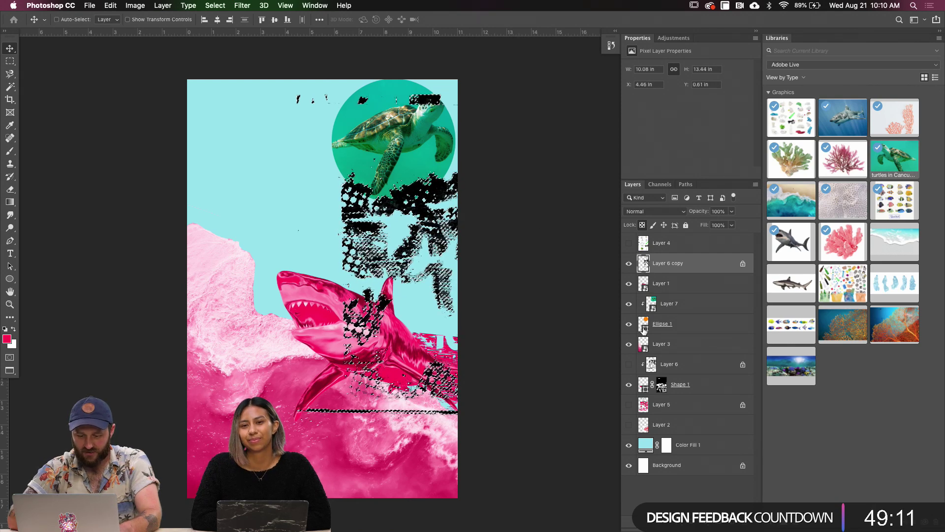
pyautogui.click(628, 264)
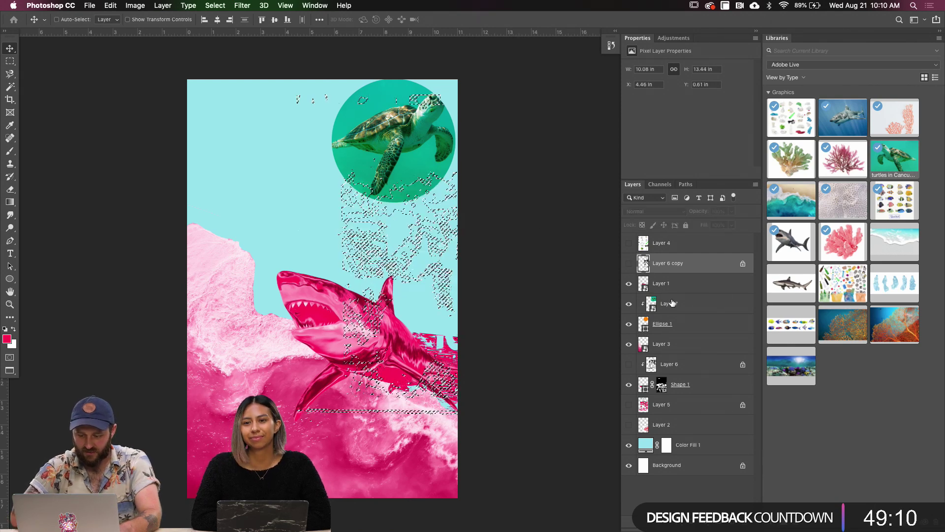
pyautogui.click(659, 326)
pyautogui.click(692, 525)
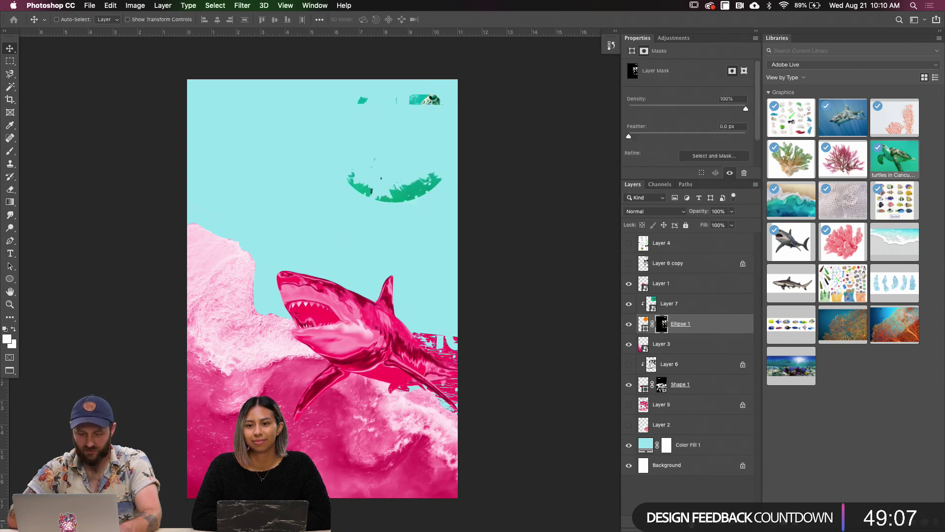
pyautogui.hotkey('ctrl', 'i')
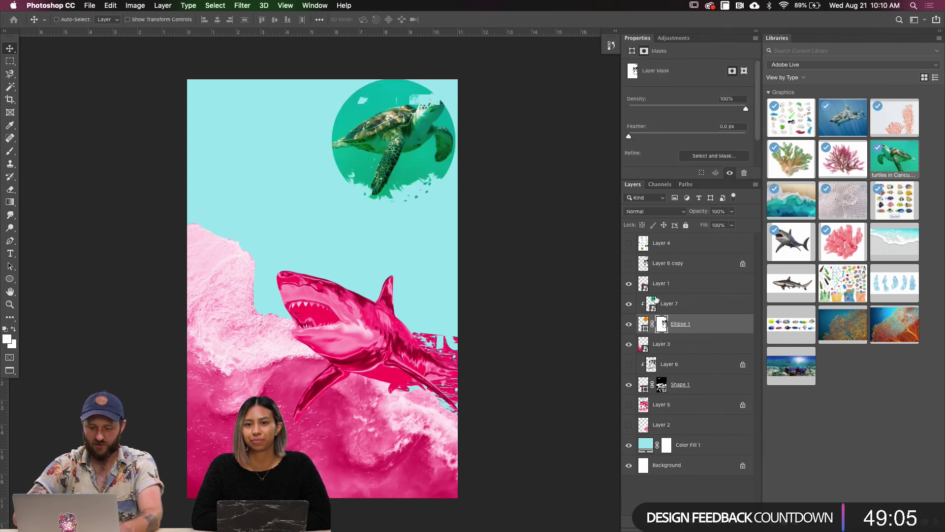
# Paint white on Ellipse 1's mask over the turtle's head to restore the hidden areas
pyautogui.press('b')
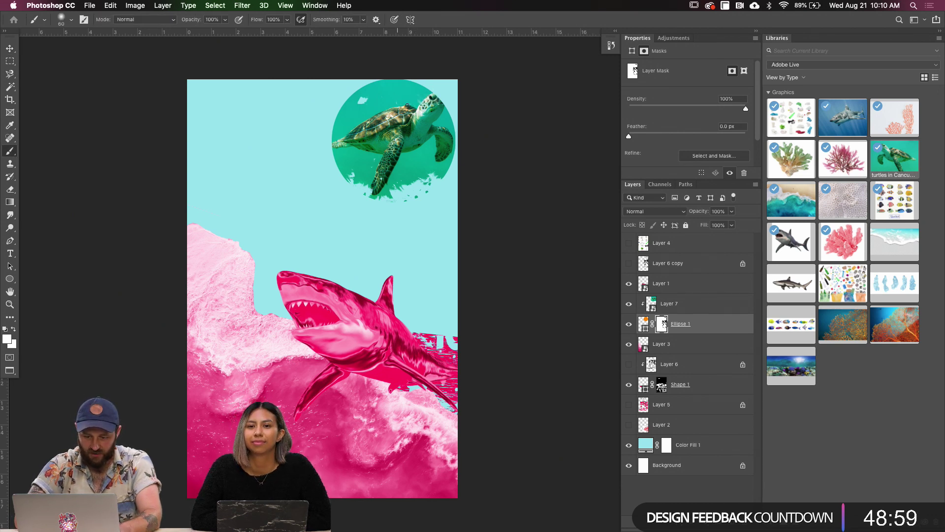
pyautogui.moveTo(459, 100); pyautogui.dragTo(479, 213)
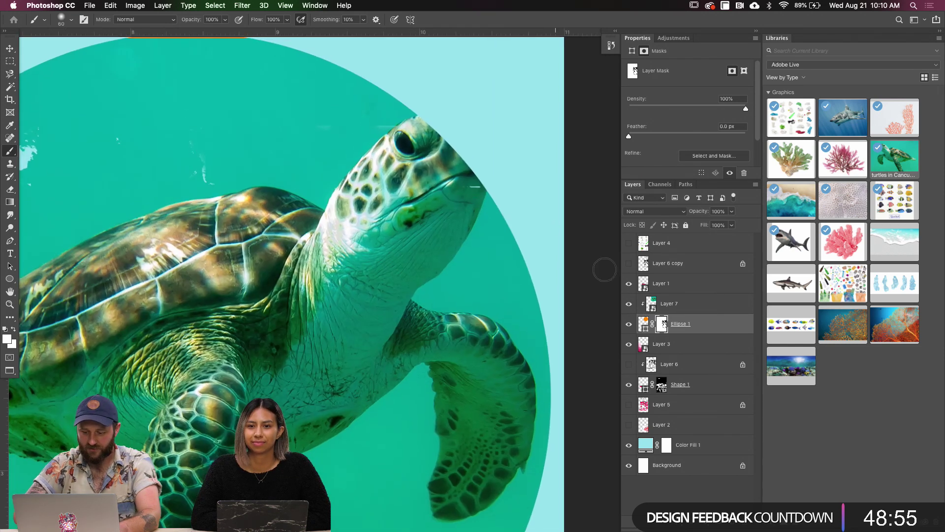
pyautogui.click(654, 308)
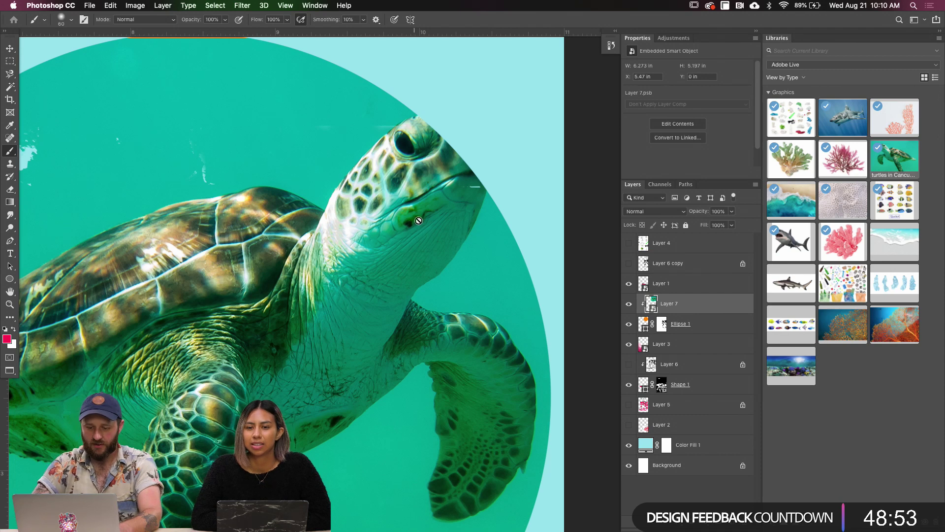
pyautogui.press('v')
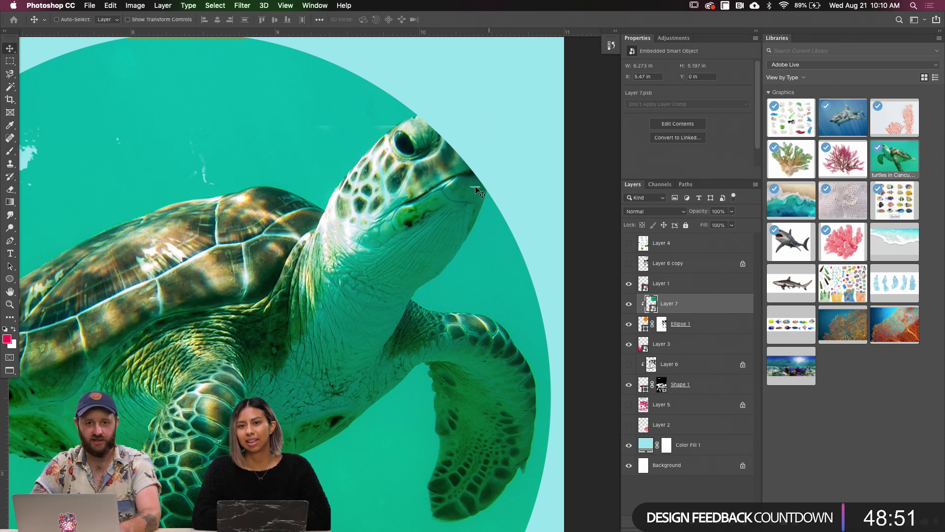
pyautogui.moveTo(653, 309); pyautogui.dragTo(670, 296)
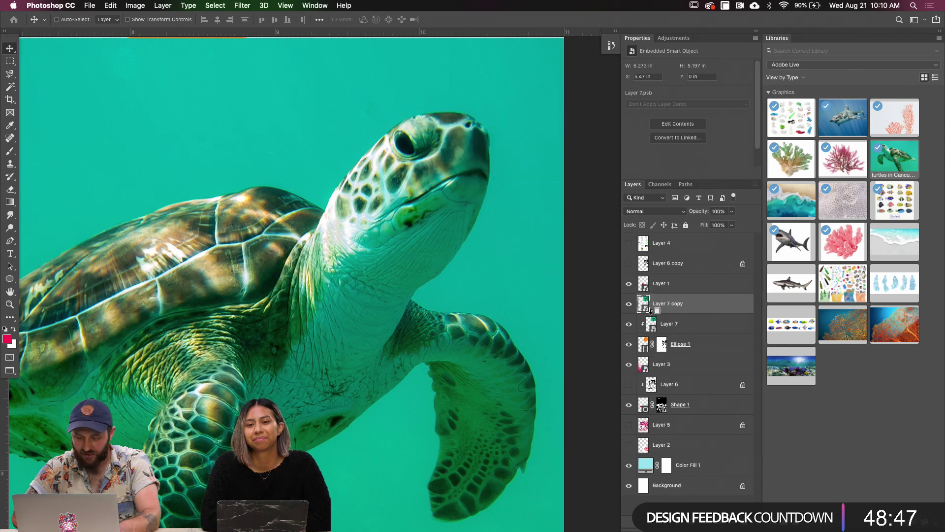
pyautogui.keyDown('alt'); pyautogui.click(657, 314); pyautogui.keyUp('alt')
pyautogui.press('m')
pyautogui.press('BackSpace')
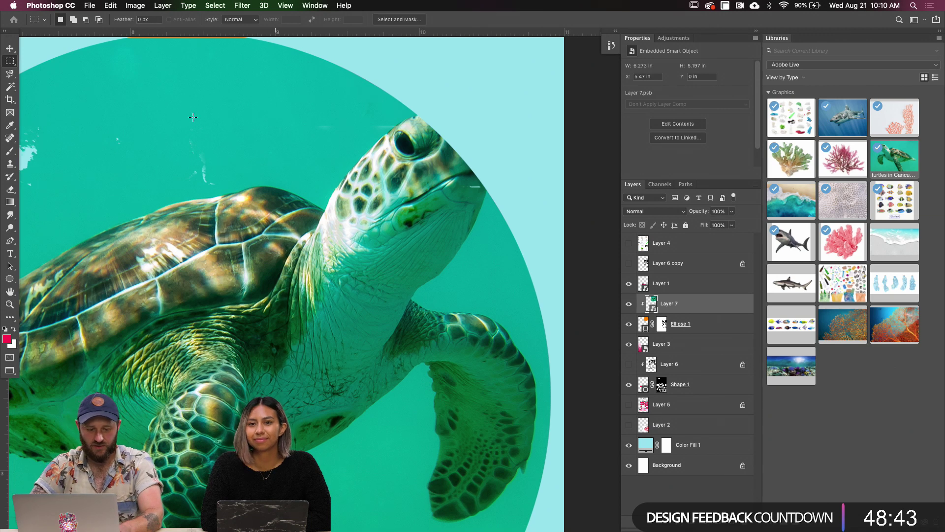
# Copy a rectangular area of about 1.38 by 1.31 in around the turtle's head onto a new unclipped layer above Layer 7
pyautogui.moveTo(340, 74); pyautogui.dragTo(538, 264)
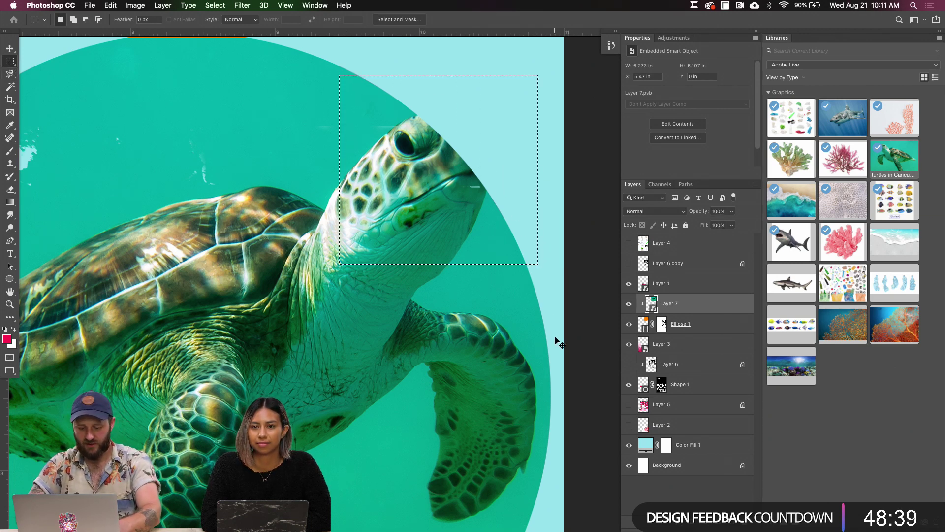
pyautogui.press('super+c')
pyautogui.press('super+v')
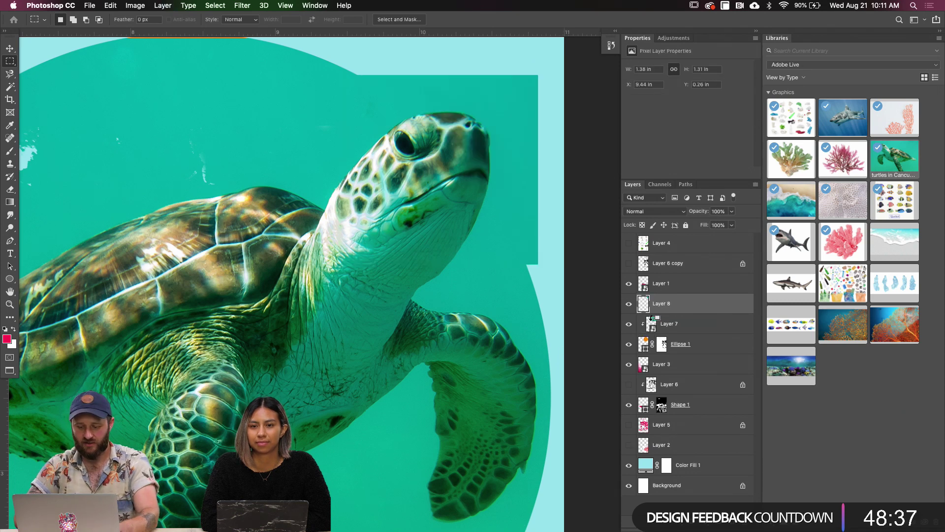
pyautogui.keyDown('alt'); pyautogui.click(656, 314); pyautogui.keyUp('alt')
pyautogui.keyDown('alt'); pyautogui.click(654, 315); pyautogui.keyUp('alt')
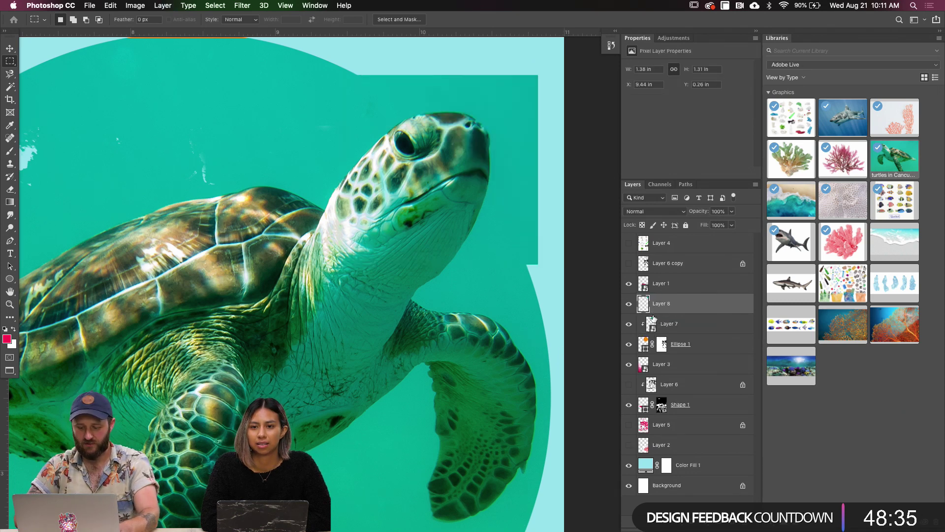
# Select the teal water around the copied turtle head with the Magic Wand, delete it and deselect
pyautogui.press('w')
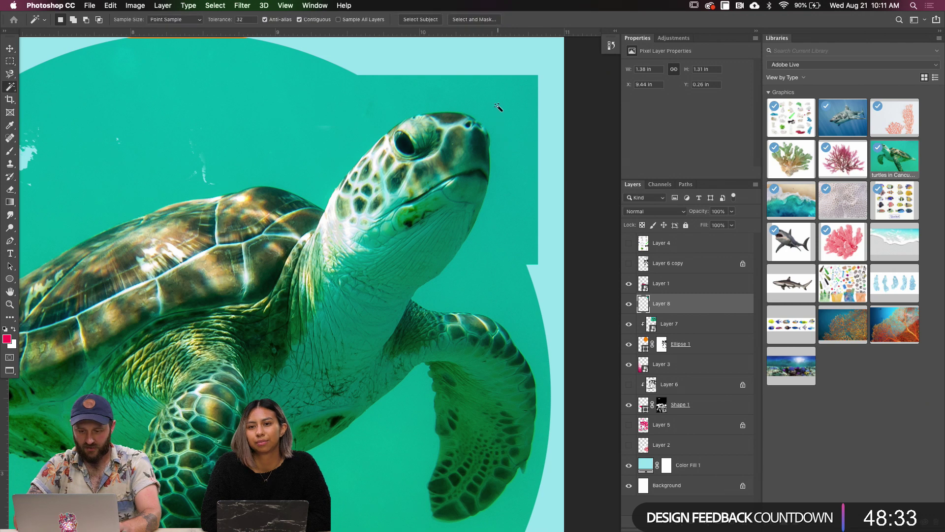
pyautogui.click(513, 123)
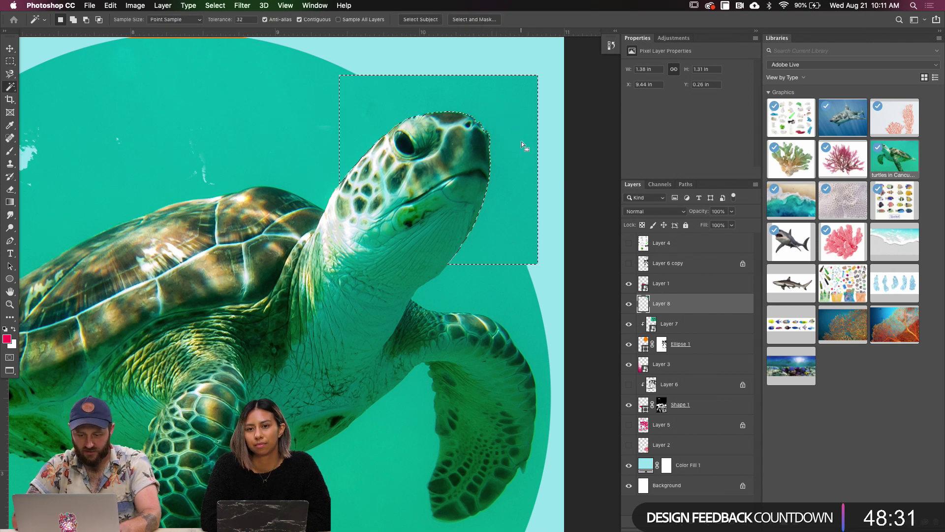
pyautogui.press('Delete')
pyautogui.hotkey('ctrl', 'd')
pyautogui.press('v')
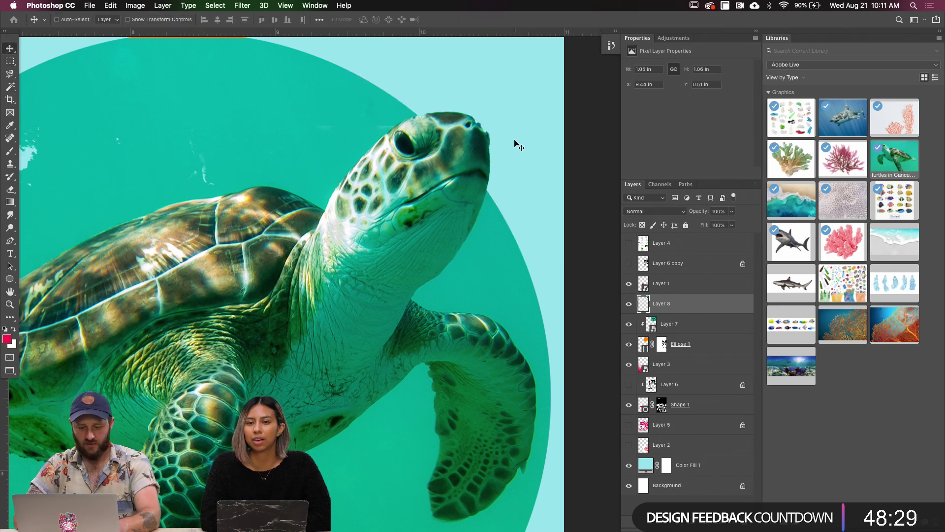
# Link Layer 8, the turtle's Layer 7 and Ellipse 1 together
pyautogui.hotkey('ctrl', '-')
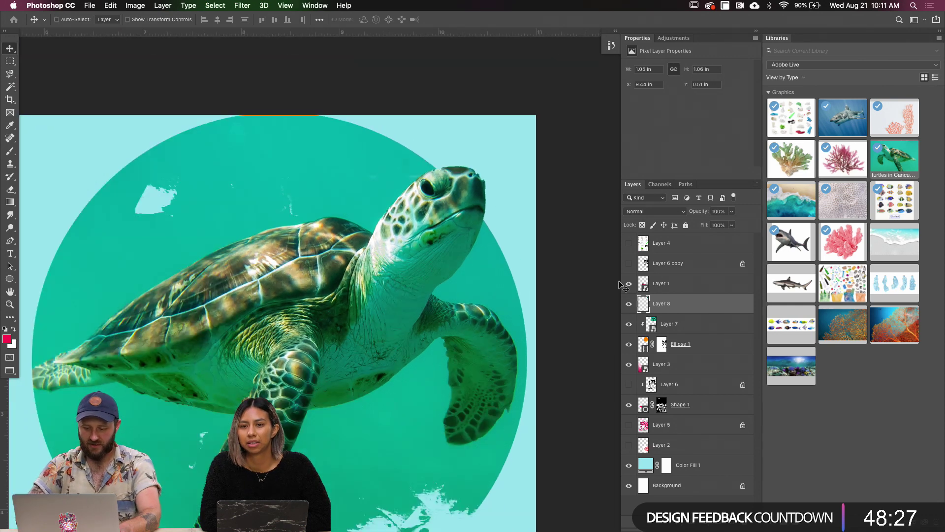
pyautogui.click(629, 343)
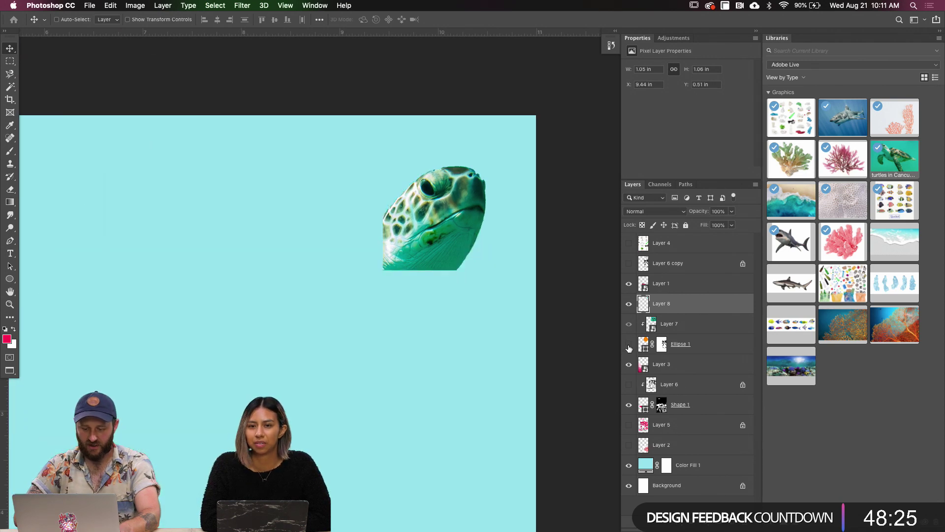
pyautogui.click(629, 345)
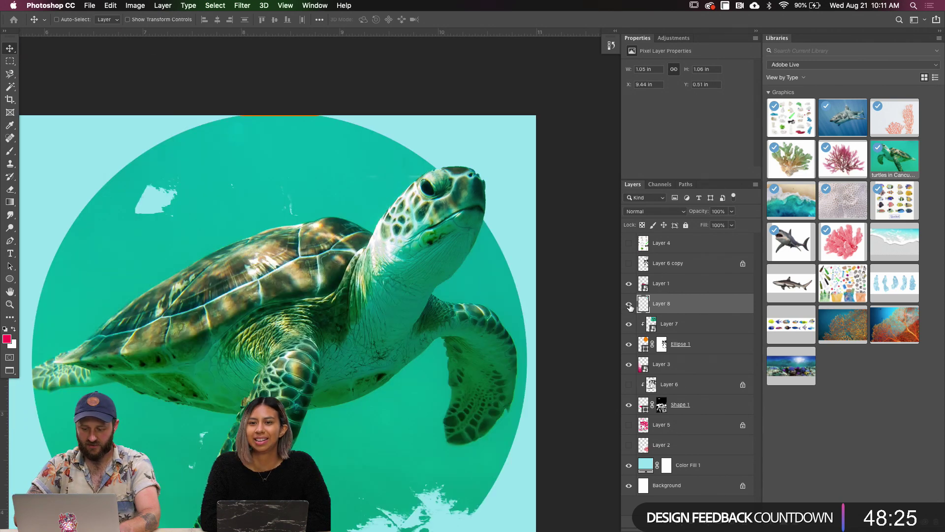
pyautogui.keyDown('shift'); pyautogui.click(673, 344); pyautogui.keyUp('shift')
pyautogui.click(651, 524)
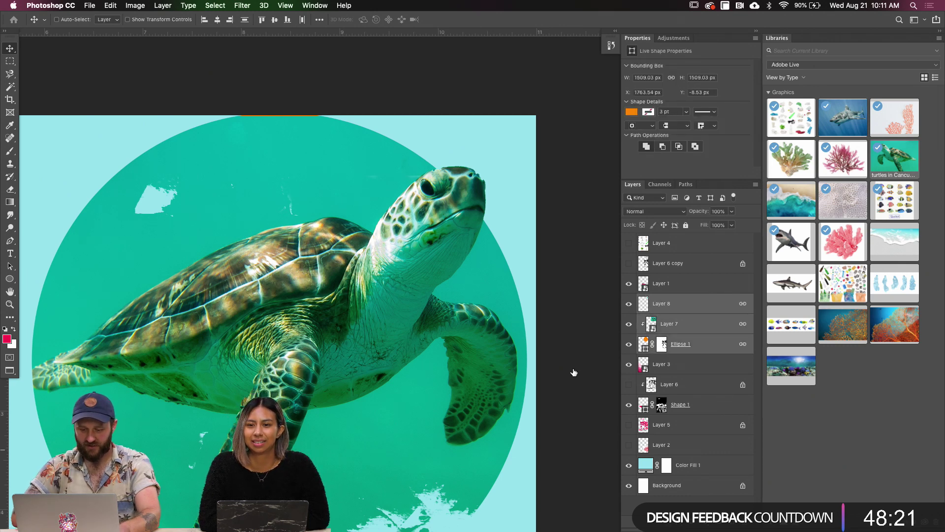
# Move the linked turtle circle to the poster's upper-left area, with Ellipse 1 at X 255.54 px, Y 294.46 px
pyautogui.press('super+0')
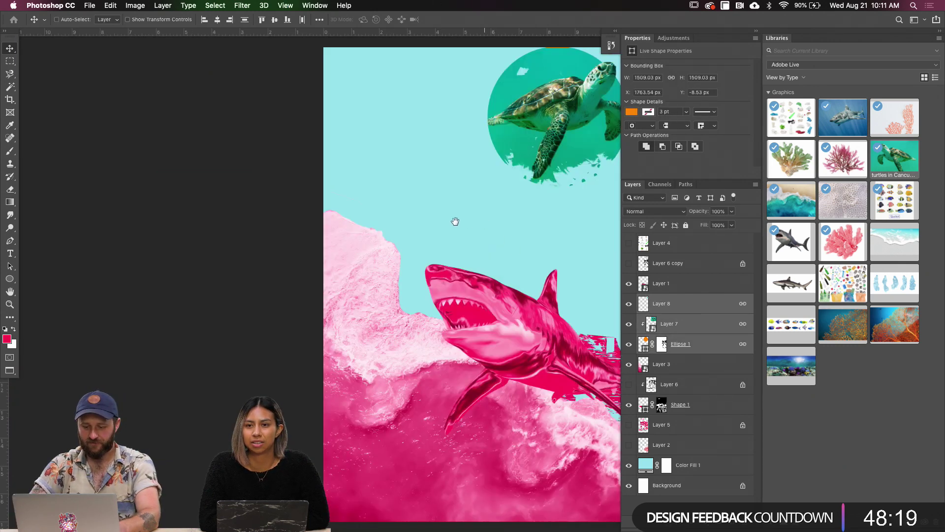
pyautogui.press('super+r')
pyautogui.moveTo(480, 115); pyautogui.dragTo(339, 144)
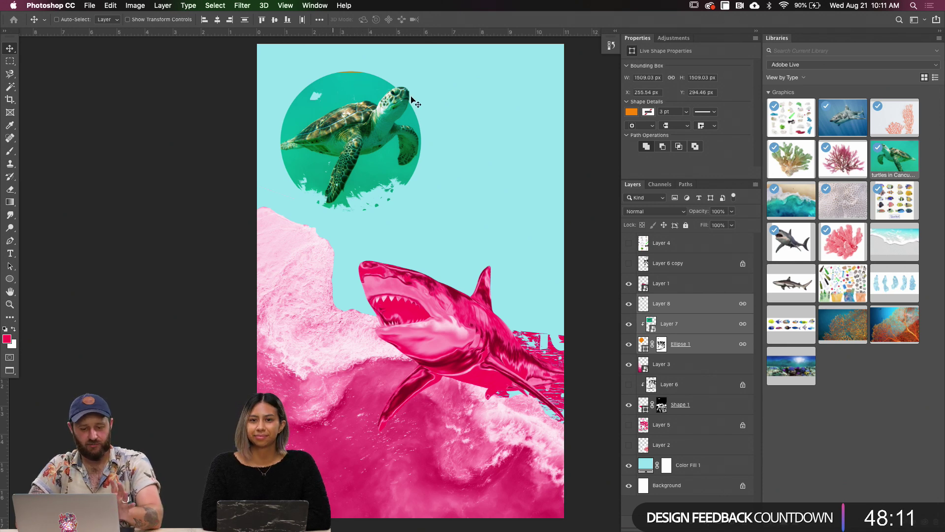
# Duplicate Ellipse 1 beneath the original and move the copy partly out from behind the turtle circle, at X 1117.54 px, Y 696.46 px
pyautogui.moveTo(686, 345); pyautogui.dragTo(700, 365)
pyautogui.press('Delete')
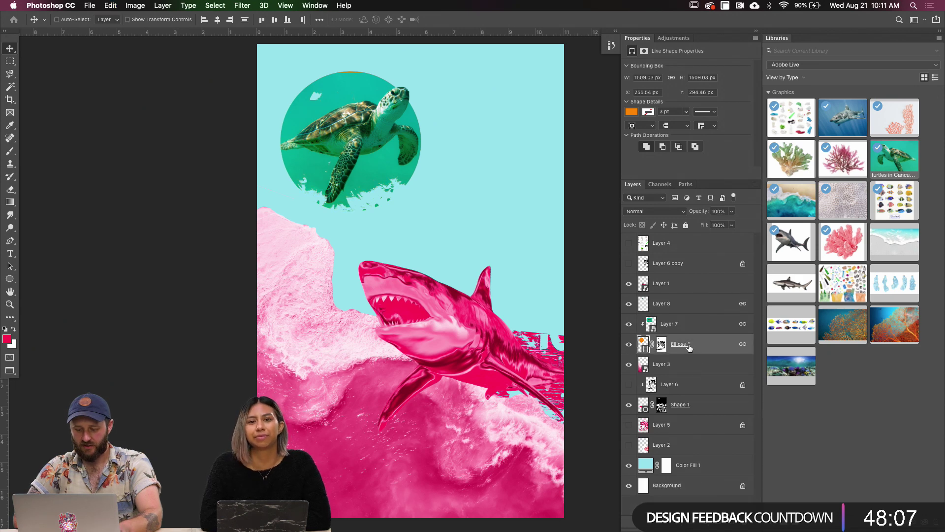
pyautogui.press('super+z')
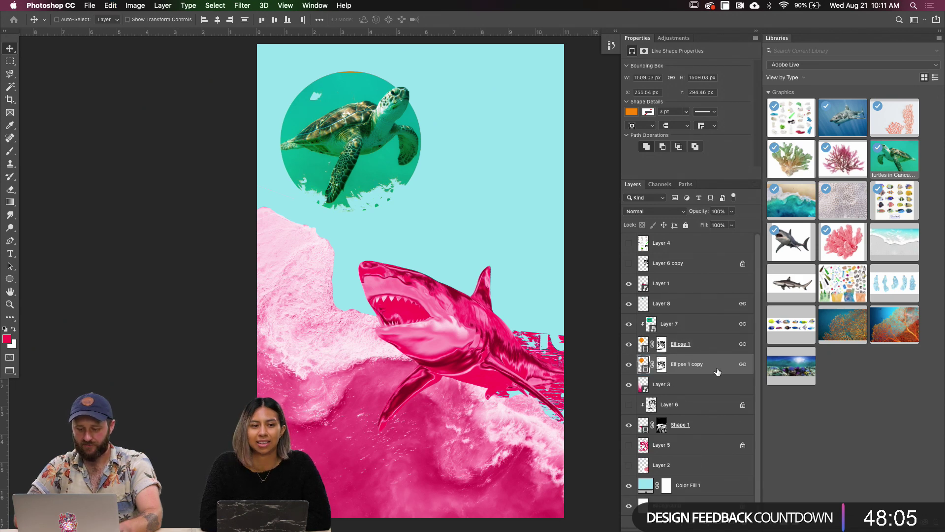
pyautogui.moveTo(413, 208); pyautogui.dragTo(500, 249)
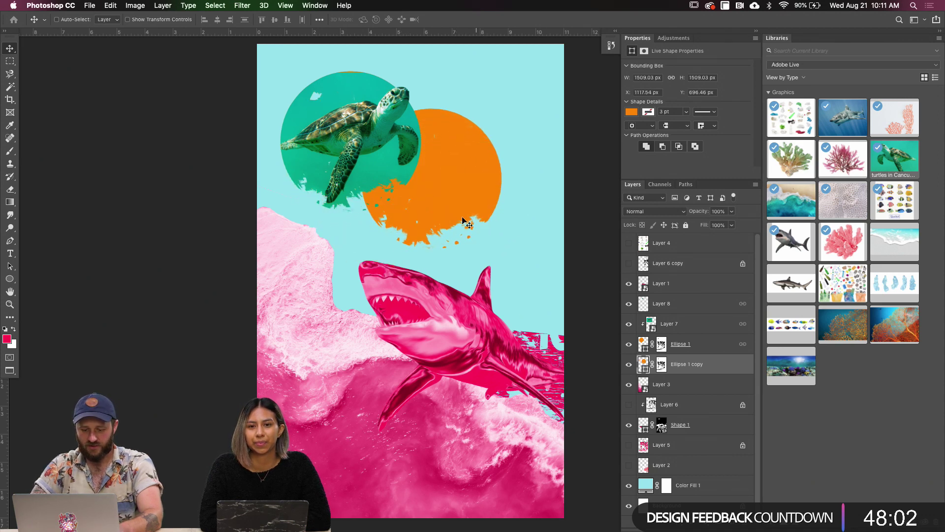
# Reposition the grunge mask of Ellipse 1 copy to scratch the circle's upper part, and move the circle to X 134.54 px, Y 1317.46 px
pyautogui.click(660, 368)
pyautogui.moveTo(483, 239)
pyautogui.mouseDown()
pyautogui.moveTo(481, 275)
pyautogui.moveTo(517, 223)
pyautogui.moveTo(457, 183)
pyautogui.moveTo(444, 138)
pyautogui.moveTo(467, 219)
pyautogui.moveTo(458, 212)
pyautogui.moveTo(453, 244)
pyautogui.moveTo(481, 240)
pyautogui.mouseUp()
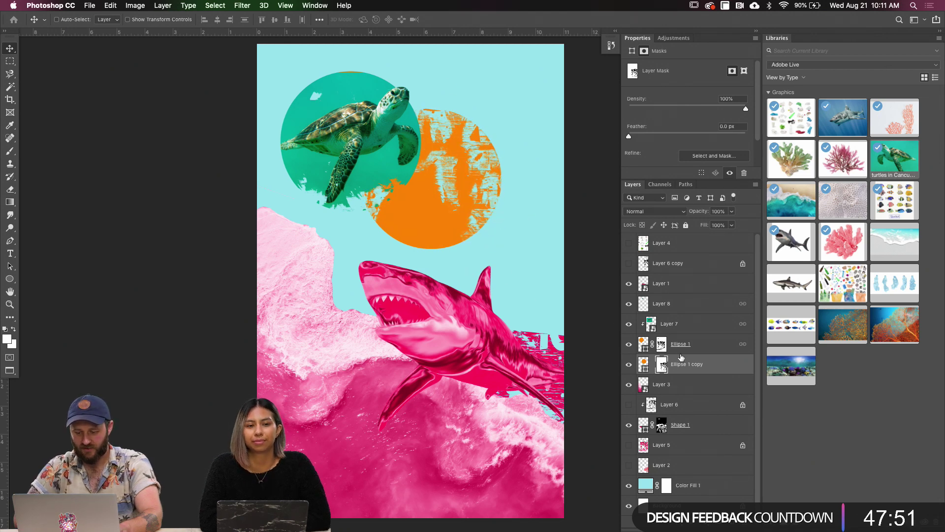
pyautogui.click(643, 364)
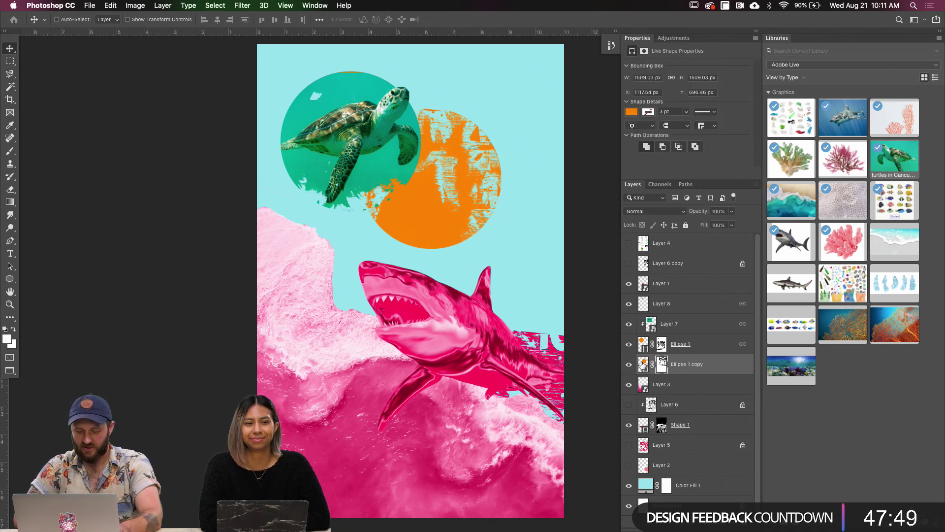
pyautogui.moveTo(459, 207); pyautogui.dragTo(365, 263)
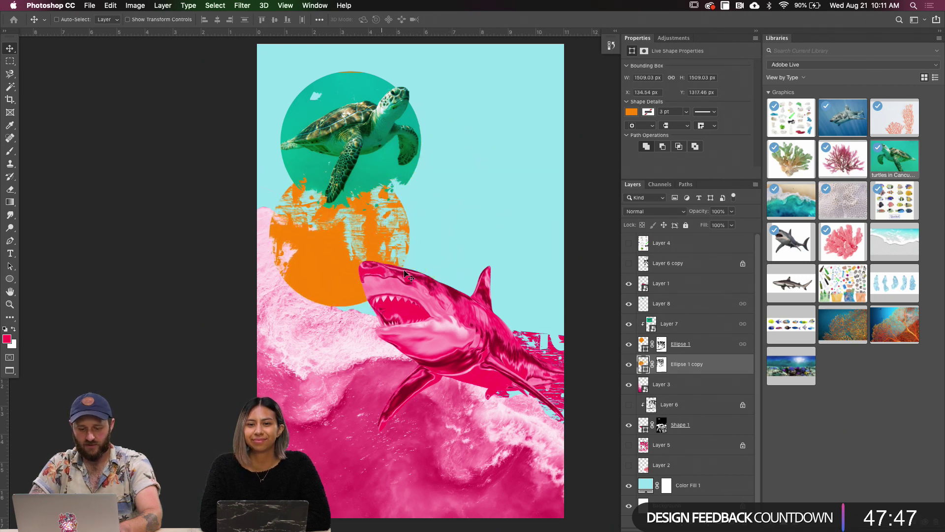
# Scale Ellipse 1 copy down to about 732 px wide and place it behind the shark's snout at X 1272 px, Y 1807 px
pyautogui.hotkey('ctrl', 't')
pyautogui.moveTo(410, 167); pyautogui.dragTo(339, 237)
pyautogui.press('Return')
pyautogui.moveTo(323, 281); pyautogui.dragTo(442, 248)
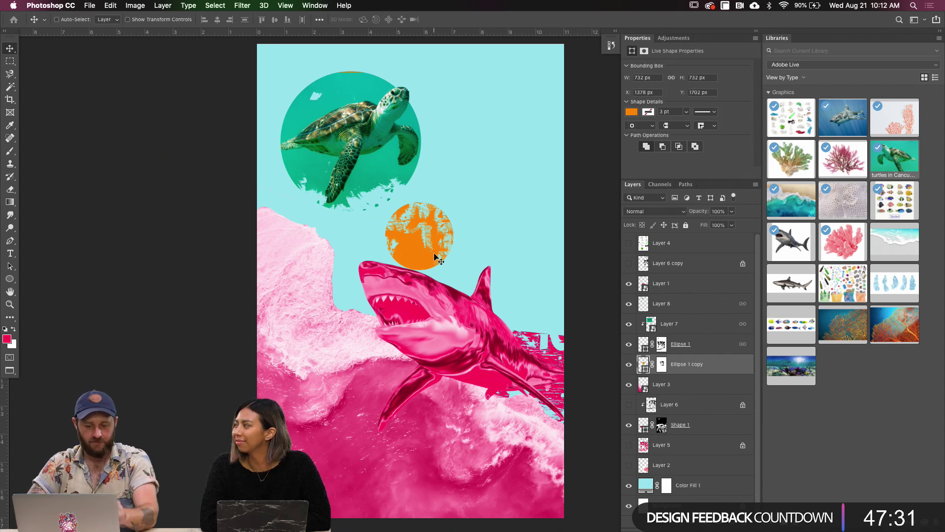
pyautogui.moveTo(447, 272); pyautogui.dragTo(463, 279)
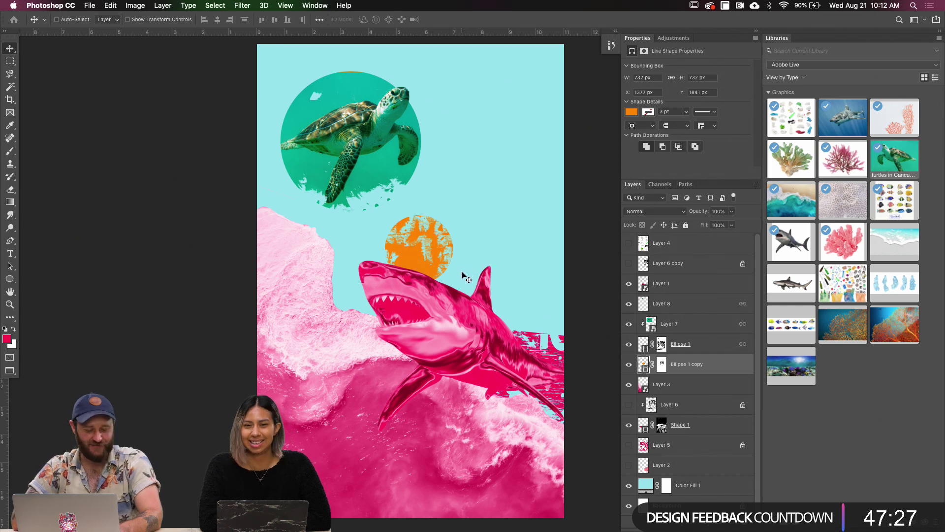
pyautogui.moveTo(442, 270); pyautogui.dragTo(432, 267)
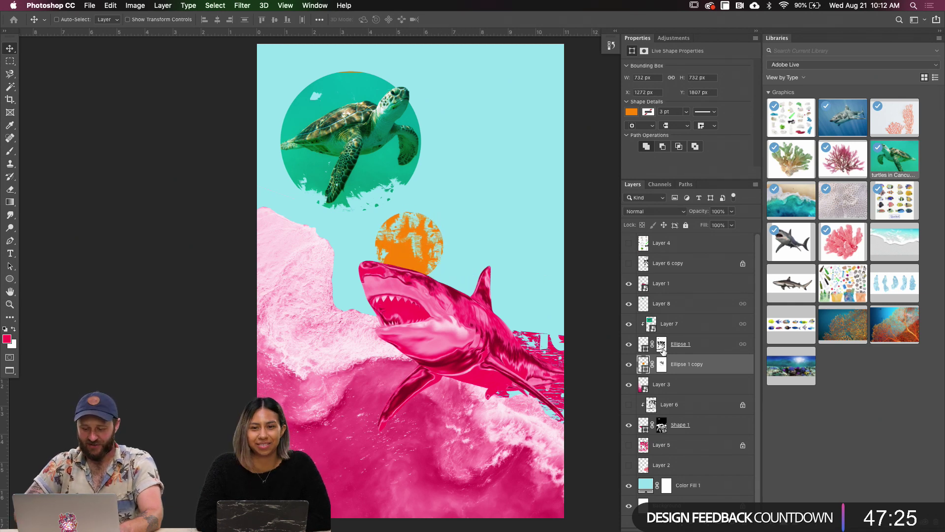
# Fill Ellipse 1 copy with teal 02b59f sampled from the turtle's water and move it below the turtle circle to X 222 px, Y 1761 px
pyautogui.doubleClick(644, 364)
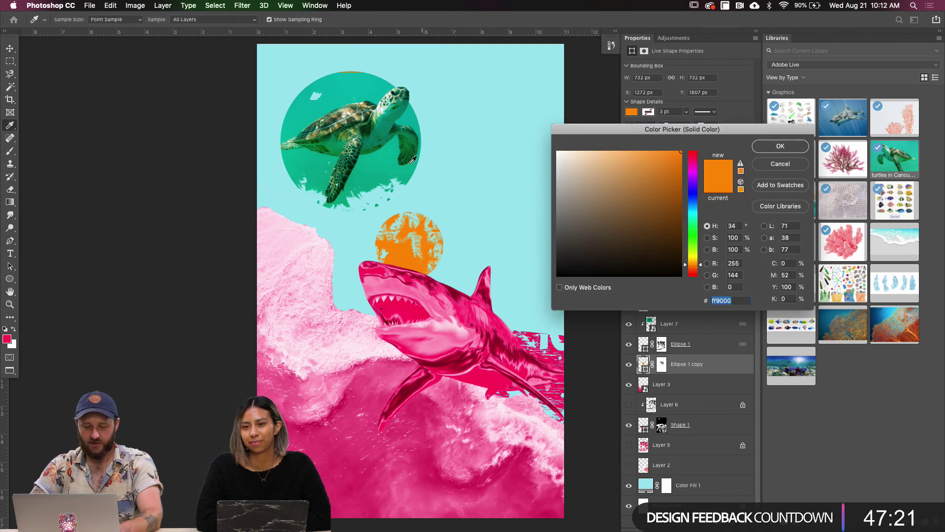
pyautogui.click(397, 171)
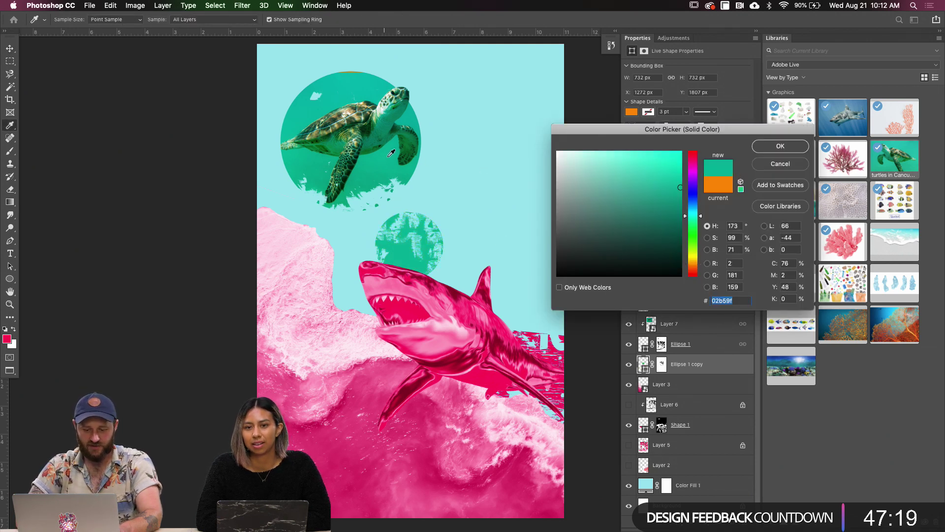
pyautogui.click(771, 146)
pyautogui.moveTo(455, 286); pyautogui.dragTo(345, 263)
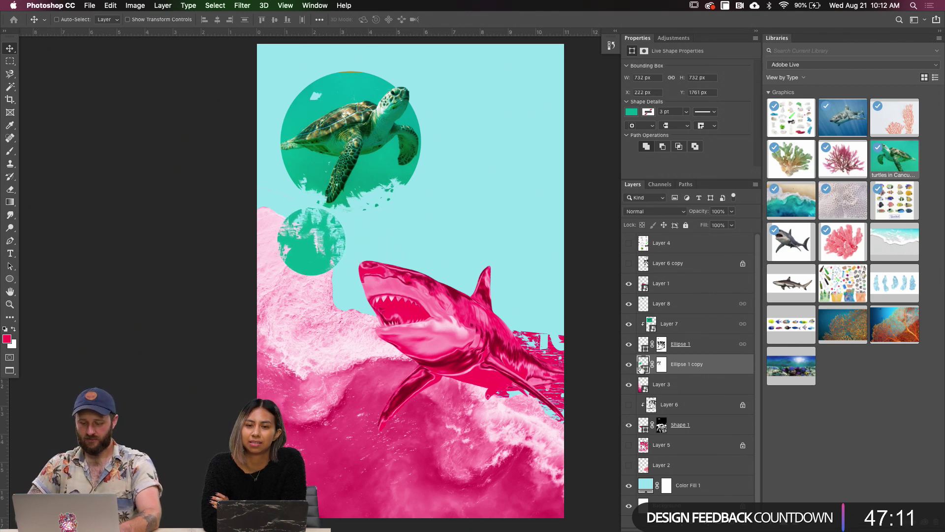
# Replace the orange fill of Ellipse 1 with the teal sampled from the water just below the circle's upper edge
pyautogui.doubleClick(644, 343)
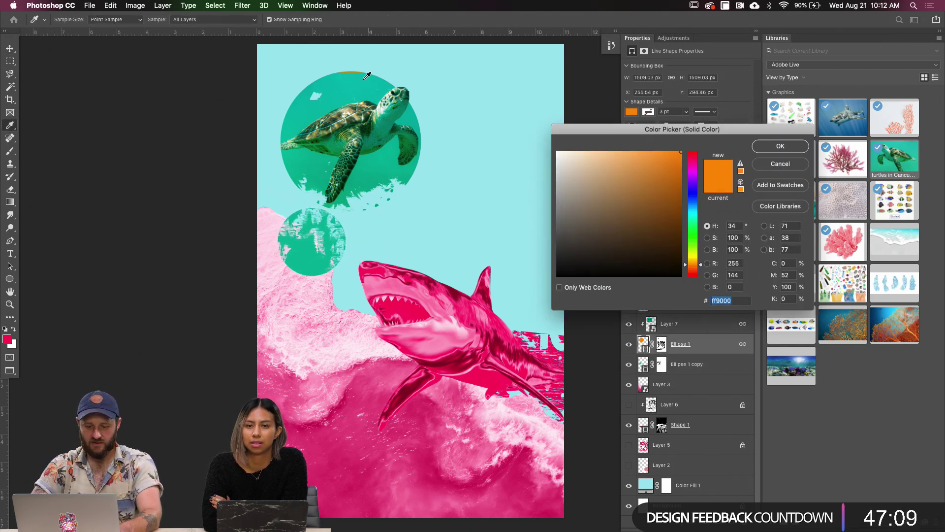
pyautogui.moveTo(351, 77); pyautogui.dragTo(382, 58)
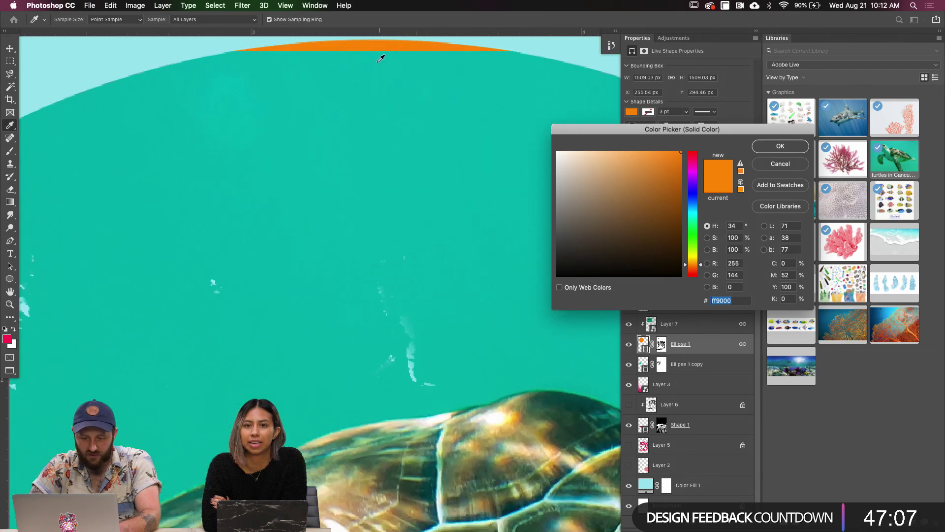
pyautogui.click(378, 60)
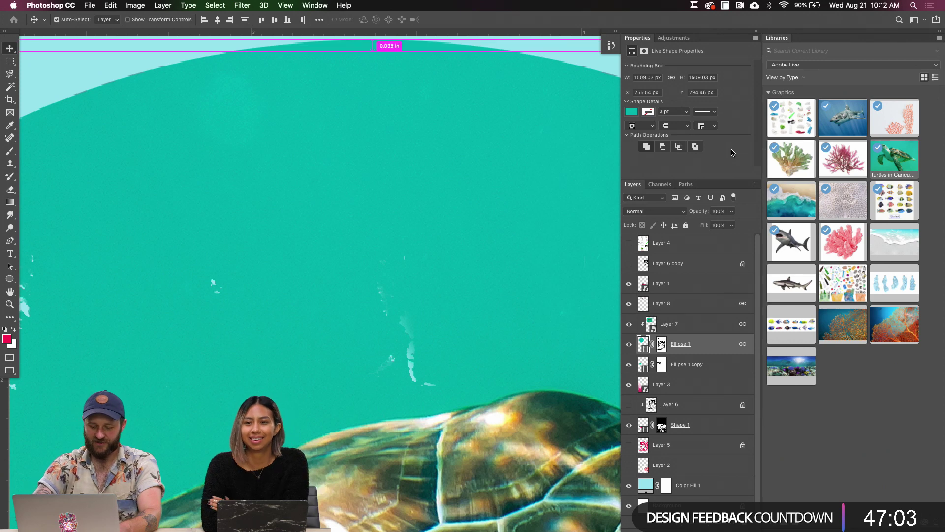
pyautogui.press('super+0')
pyautogui.moveTo(443, 223); pyautogui.dragTo(395, 233)
# Duplicate the small teal circle to X 814 px, Y 2447 px and place the copy's layer below Shape 1
pyautogui.click(645, 367)
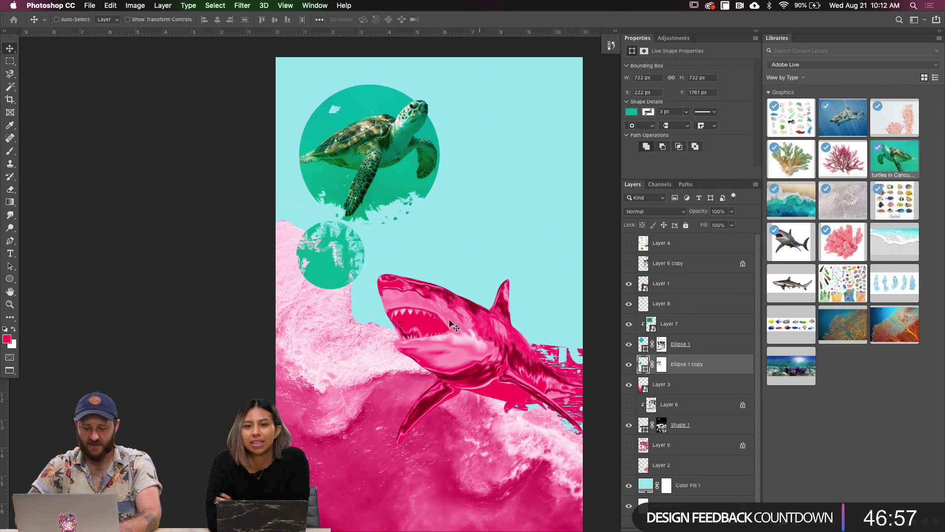
pyautogui.moveTo(355, 261); pyautogui.dragTo(410, 325)
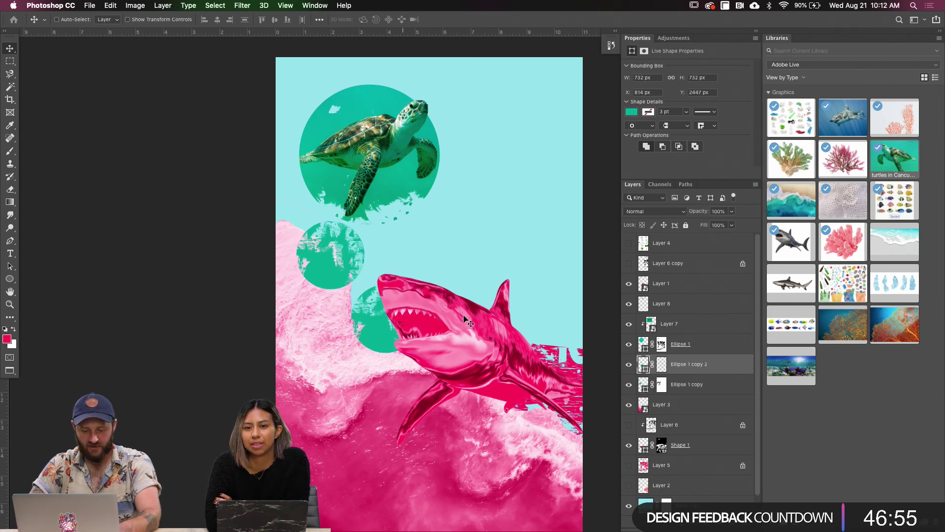
pyautogui.moveTo(681, 373); pyautogui.dragTo(649, 445)
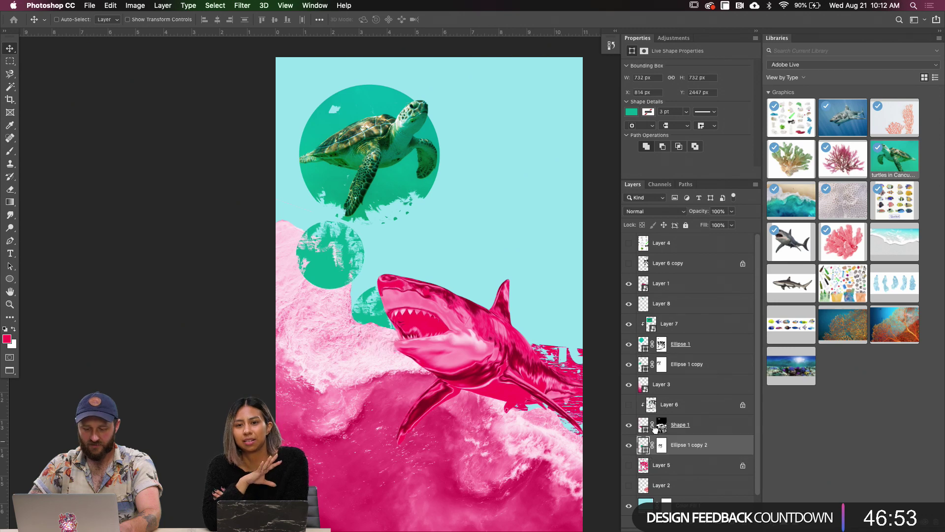
# Shift the grunge mask of Ellipse 1 copy 2 independently of its shape and relink the two
pyautogui.click(662, 444)
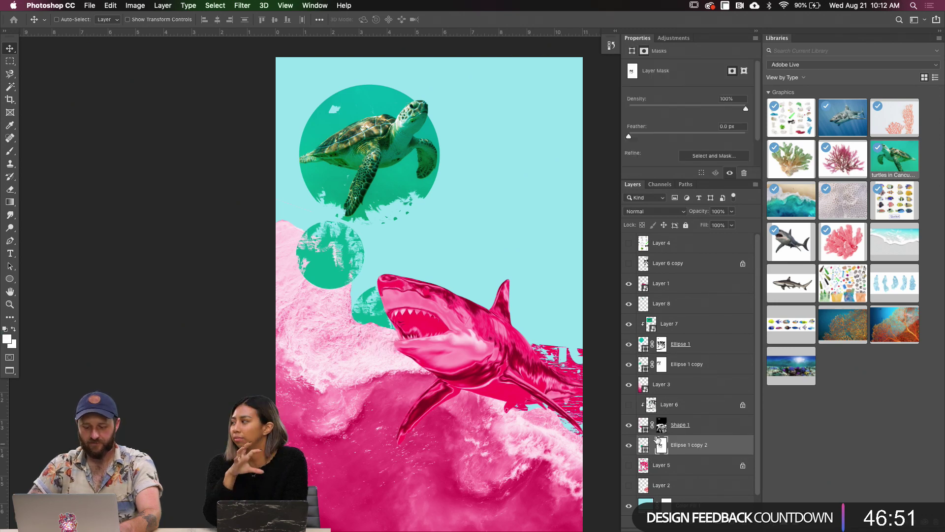
pyautogui.moveTo(435, 333); pyautogui.dragTo(408, 315)
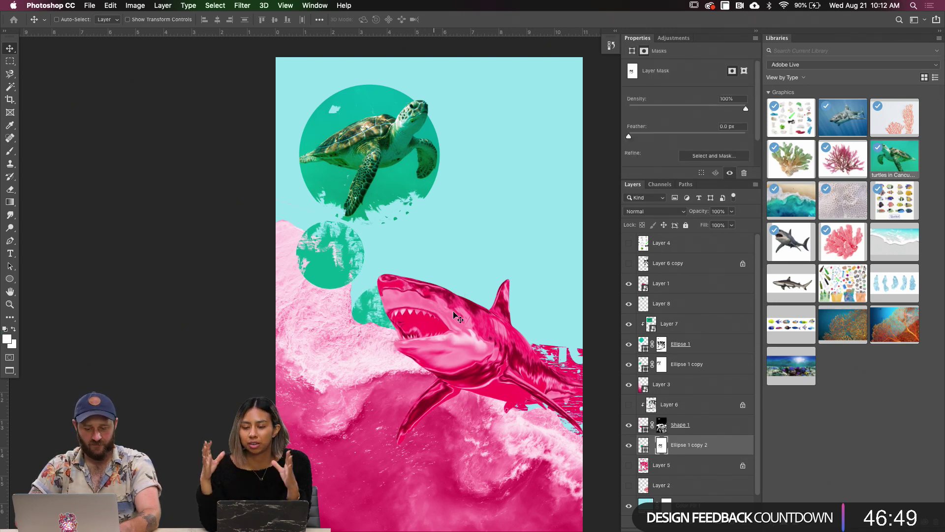
pyautogui.click(644, 445)
pyautogui.click(652, 445)
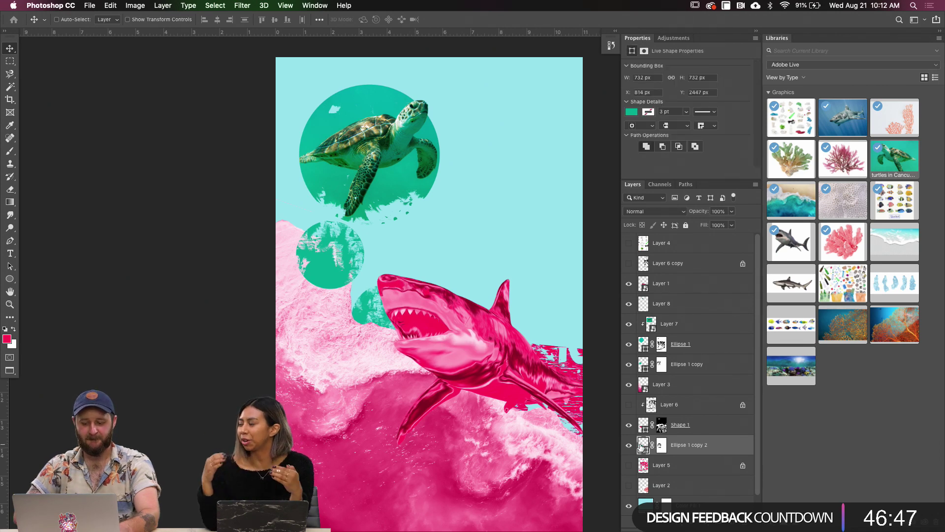
# Examine the turtle's head, flippers and the circle's grunge edge up close, and review the whole poster
pyautogui.hscroll(3, 429, 354)
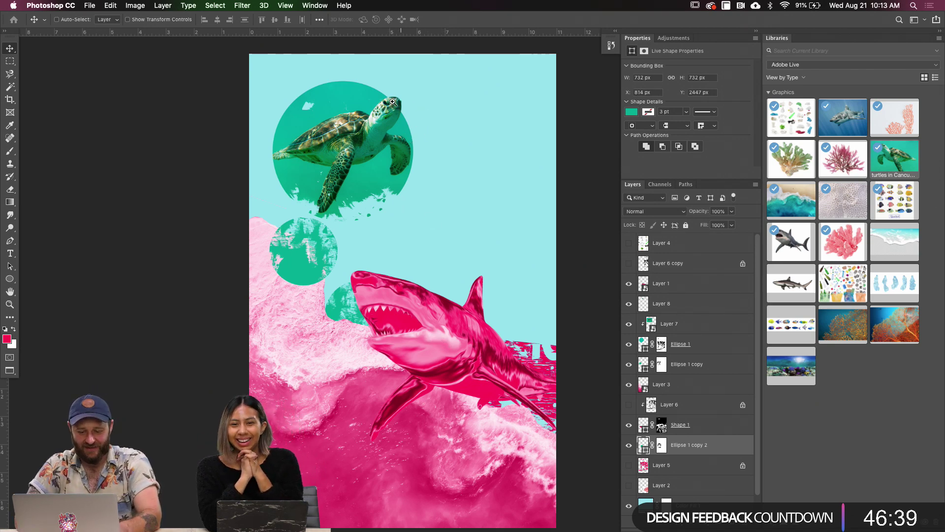
pyautogui.keyDown('super'); pyautogui.click(422, 98); pyautogui.keyUp('super')
pyautogui.keyDown('super'); pyautogui.click(423, 99); pyautogui.keyUp('super')
pyautogui.moveTo(439, 95); pyautogui.dragTo(458, 215)
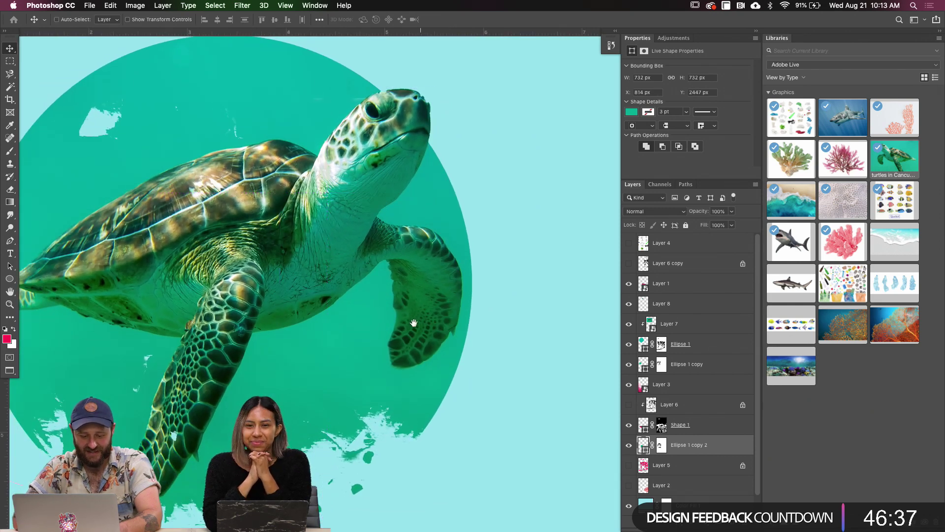
pyautogui.moveTo(438, 331); pyautogui.dragTo(474, 236)
pyautogui.keyDown('alt'); pyautogui.keyDown('super'); pyautogui.click(473, 236); pyautogui.keyUp('super'); pyautogui.keyUp('alt')
pyautogui.keyDown('alt'); pyautogui.keyDown('super'); pyautogui.click(413, 272); pyautogui.keyUp('super'); pyautogui.keyUp('alt')
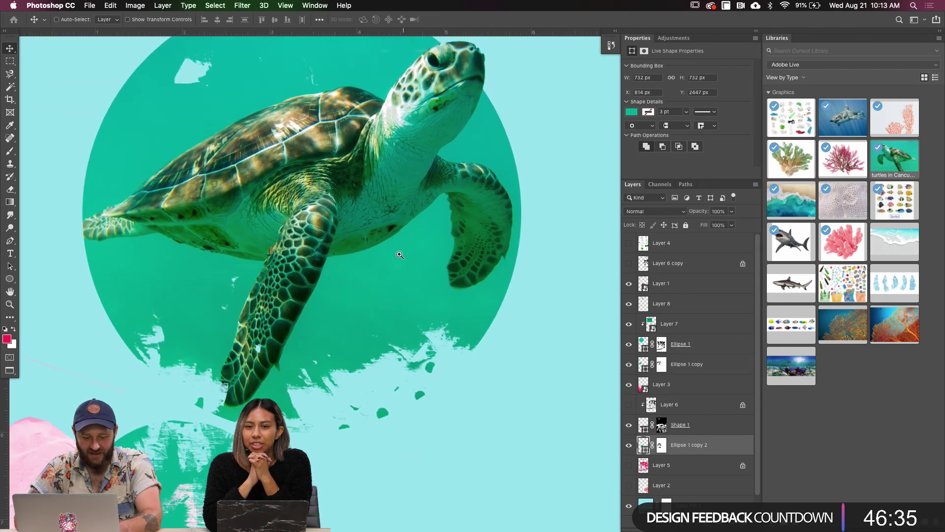
pyautogui.keyDown('alt'); pyautogui.keyDown('super'); pyautogui.click(379, 266); pyautogui.keyUp('super'); pyautogui.keyUp('alt')
pyautogui.keyDown('alt'); pyautogui.keyDown('super'); pyautogui.click(379, 266); pyautogui.keyUp('super'); pyautogui.keyUp('alt')
pyautogui.keyDown('alt'); pyautogui.keyDown('super'); pyautogui.click(379, 266); pyautogui.keyUp('super'); pyautogui.keyUp('alt')
pyautogui.moveTo(422, 289); pyautogui.dragTo(330, 298)
pyautogui.press('super+r')
# Convert the turtle's Layer 7 and Ellipse 1 together into one smart object
pyautogui.click(669, 325)
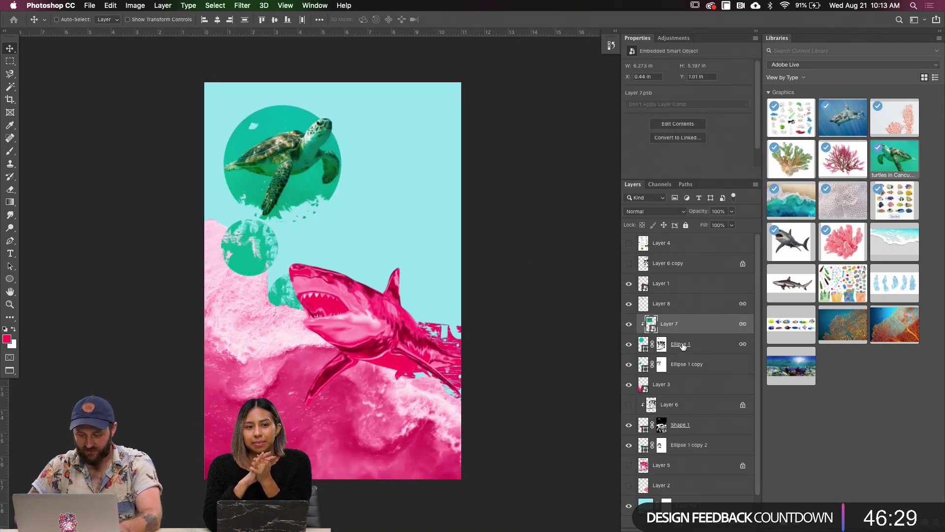
pyautogui.click(683, 346)
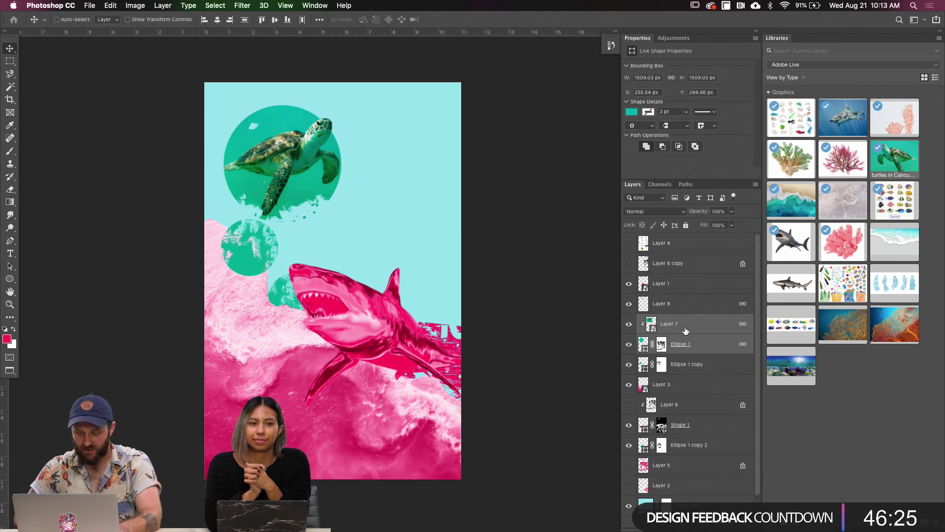
pyautogui.rightClick(683, 325)
pyautogui.click(712, 199)
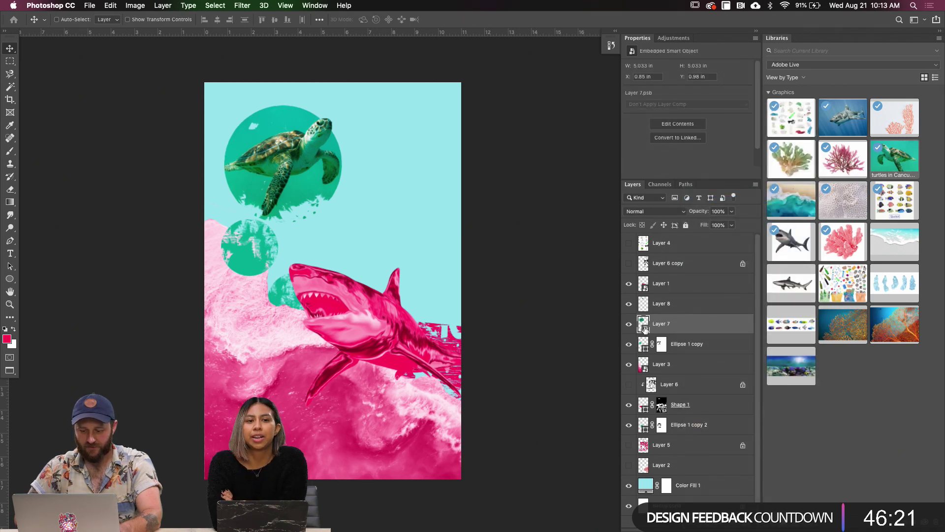
# Open the contents of the Layer 7 smart object and switch to the standard windowed screen mode
pyautogui.doubleClick(645, 325)
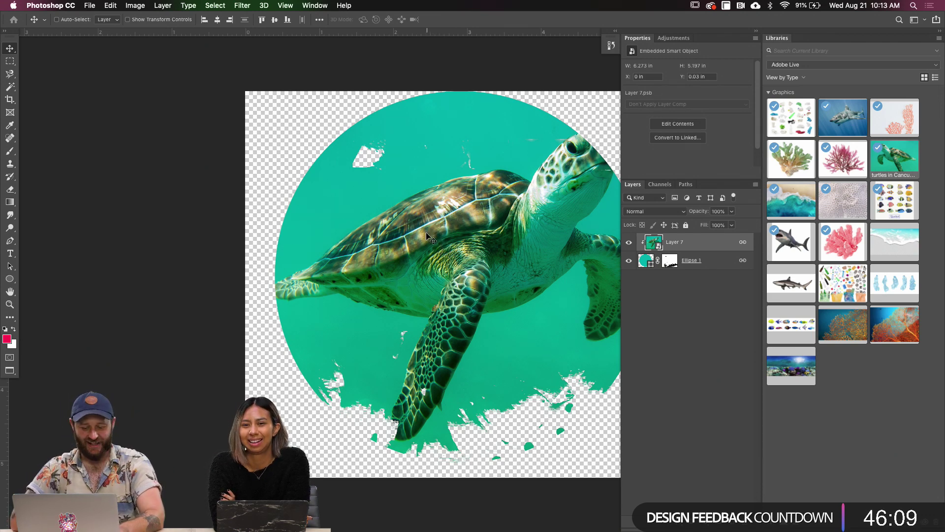
pyautogui.press('f')
pyautogui.press('f')
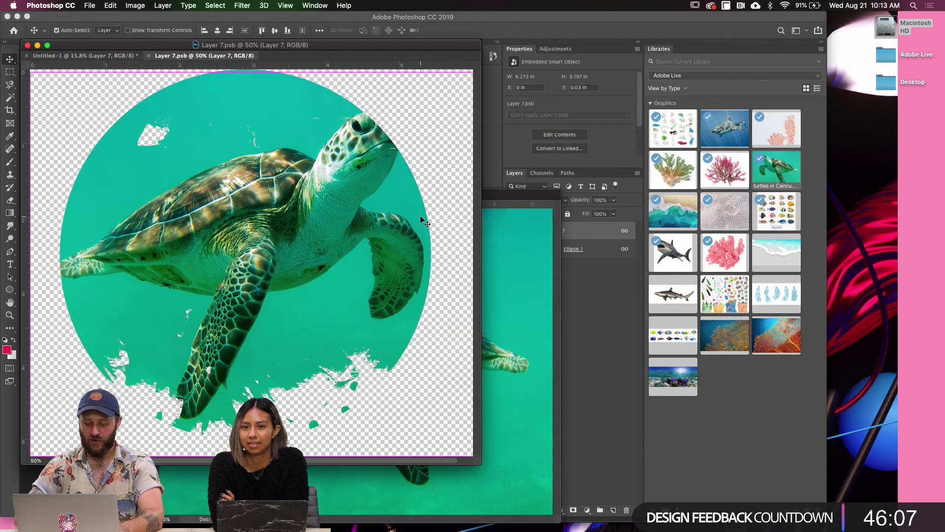
# Compare the Layer 7 contents with the poster in separate floating windows, and close the smart object's contents
pyautogui.press('super+minus')
pyautogui.moveTo(224, 56); pyautogui.dragTo(242, 98)
pyautogui.click(483, 252)
pyautogui.click(325, 85)
pyautogui.moveTo(325, 85); pyautogui.dragTo(332, 235)
pyautogui.click(294, 175)
pyautogui.press('super+minus')
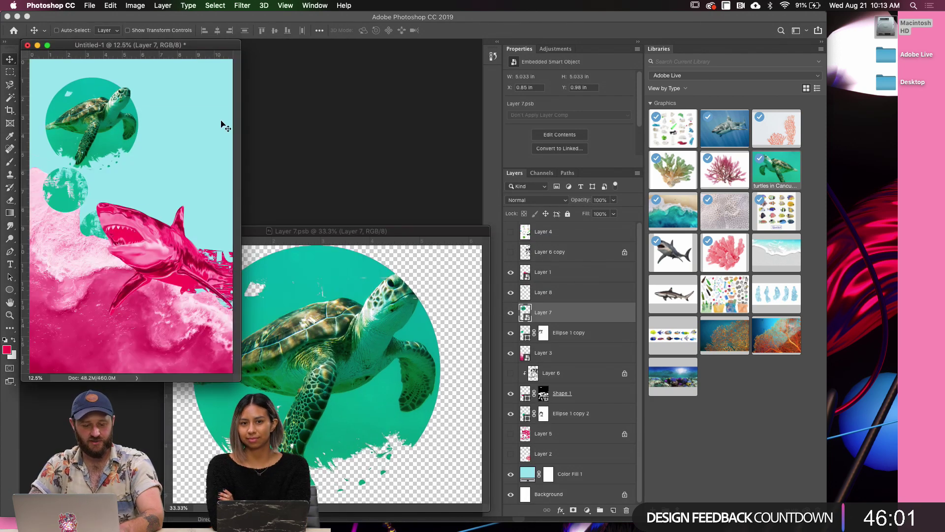
pyautogui.moveTo(185, 47); pyautogui.dragTo(224, 74)
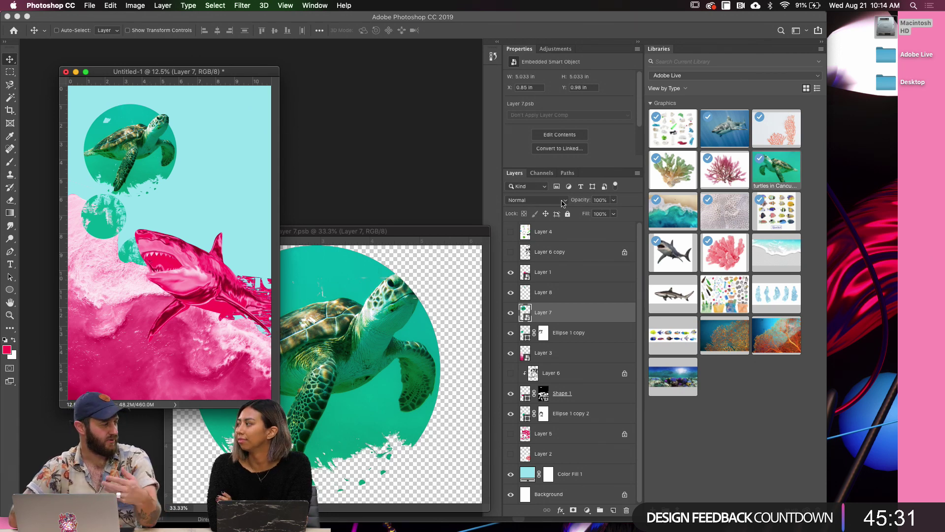
pyautogui.moveTo(370, 231); pyautogui.dragTo(360, 212)
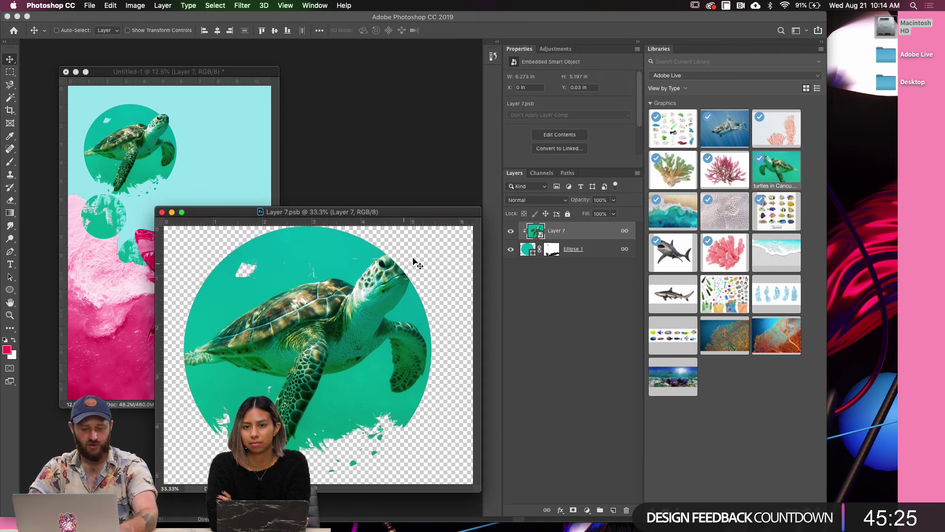
pyautogui.press('super+w')
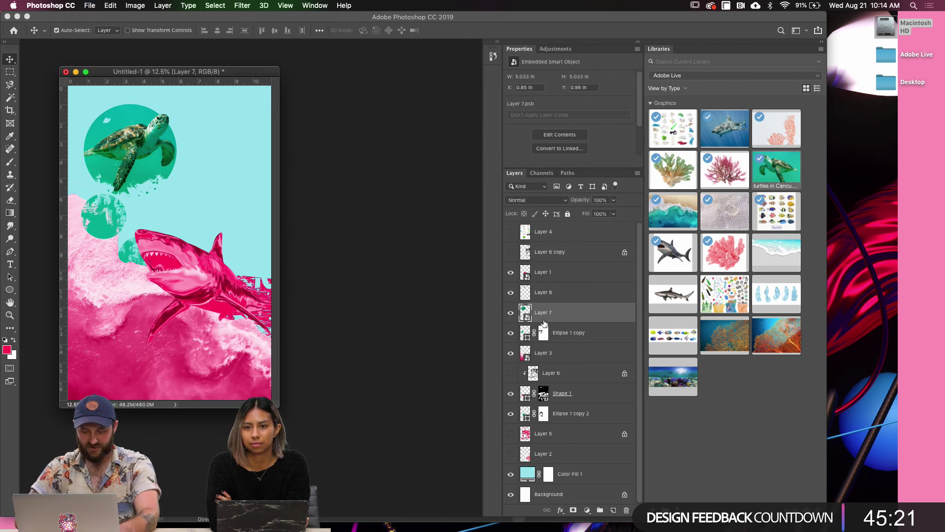
# Undo the last smart object conversion and convert Layer 8, Layer 7 and Ellipse 1 together into one smart object
pyautogui.press('super+z')
pyautogui.keyDown('shift'); pyautogui.click(553, 294); pyautogui.keyUp('shift')
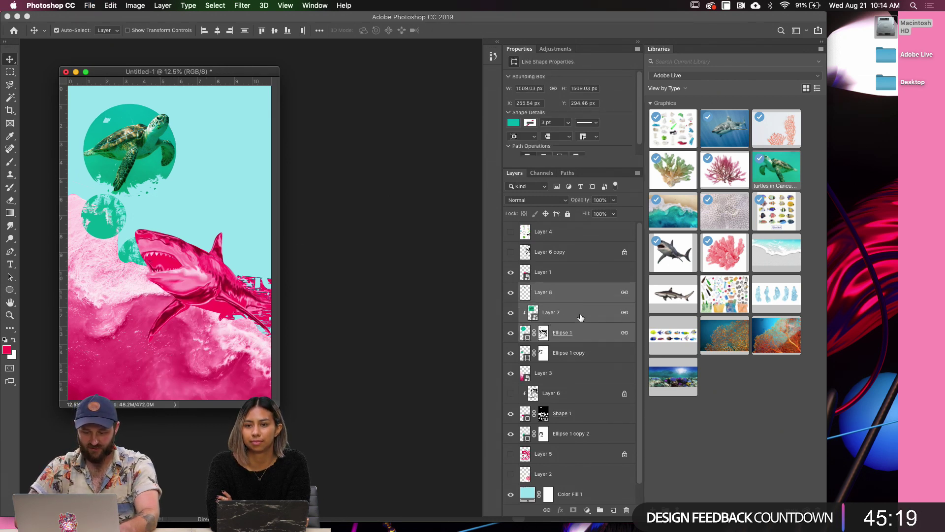
pyautogui.rightClick(565, 293)
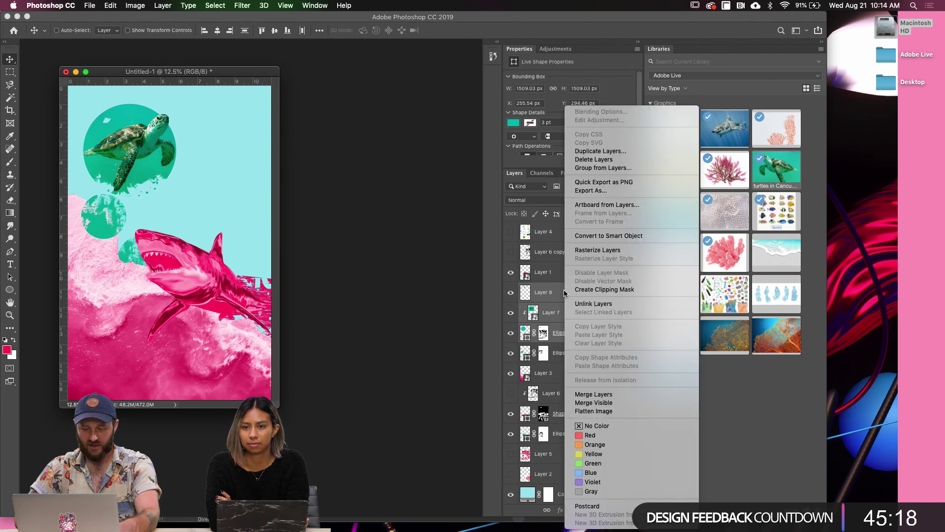
pyautogui.click(608, 236)
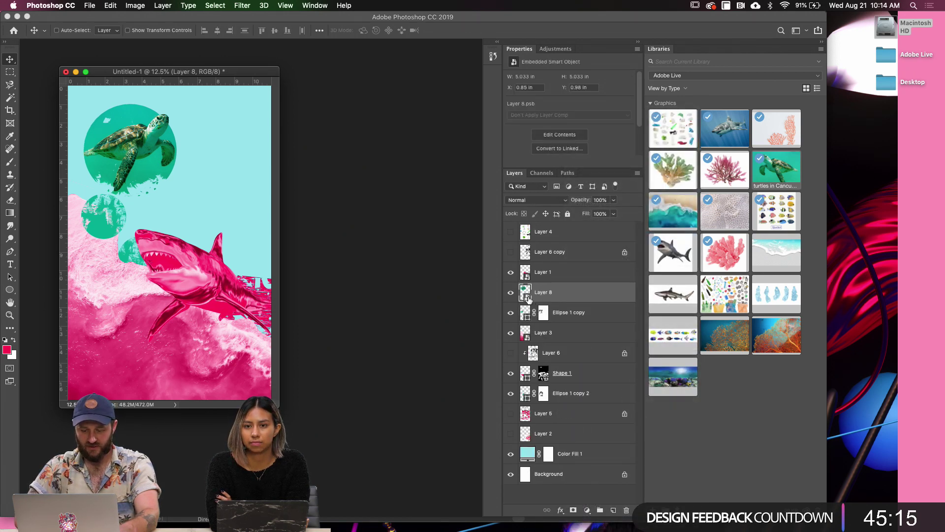
# Open the contents of the Layer 8 smart object and add a Gradient Map adjustment layer with the Black, White preset
pyautogui.doubleClick(528, 298)
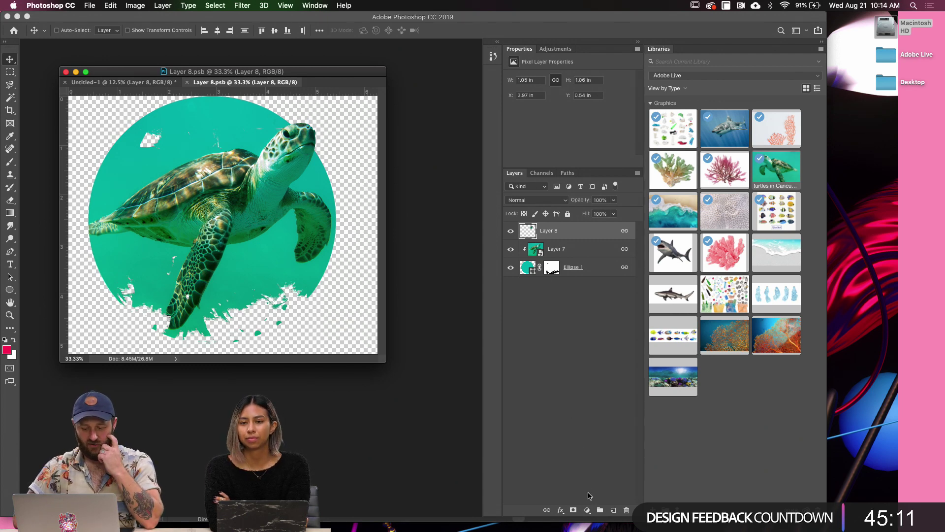
pyautogui.click(588, 510)
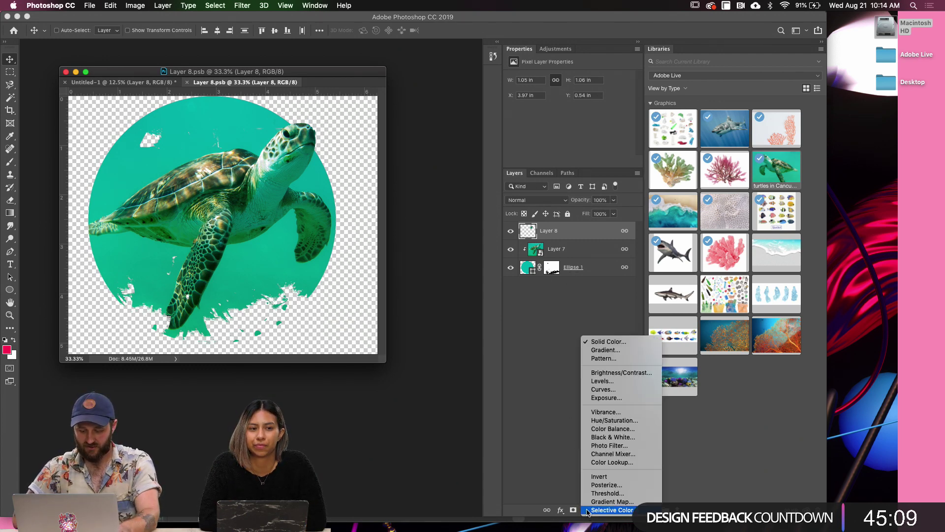
pyautogui.click(593, 501)
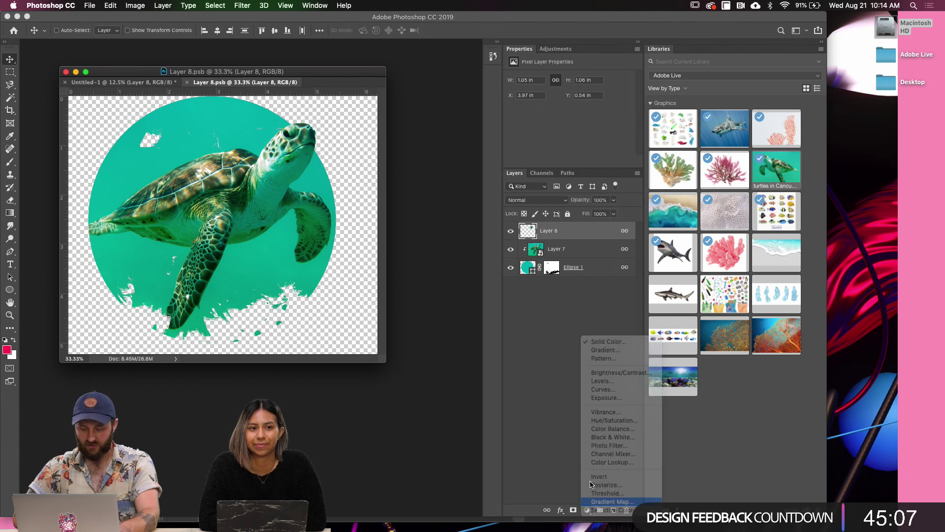
pyautogui.click(531, 239)
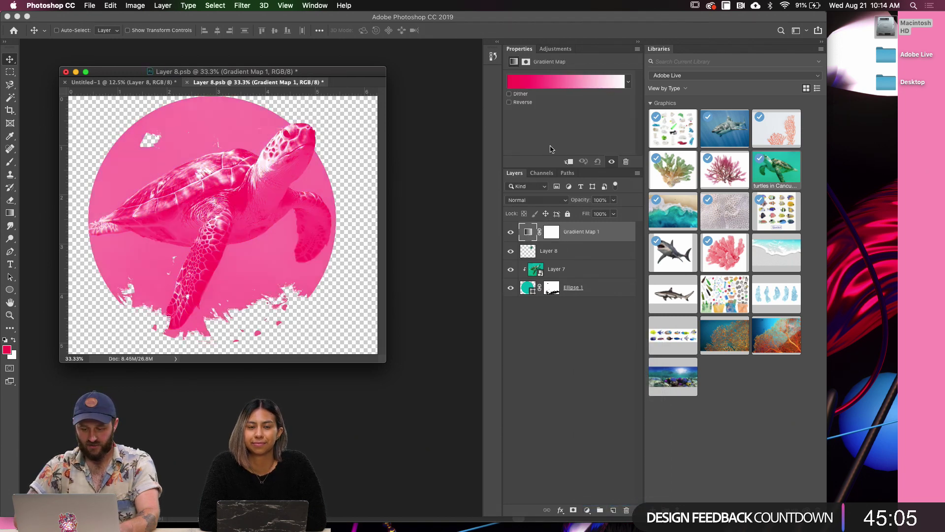
pyautogui.click(546, 82)
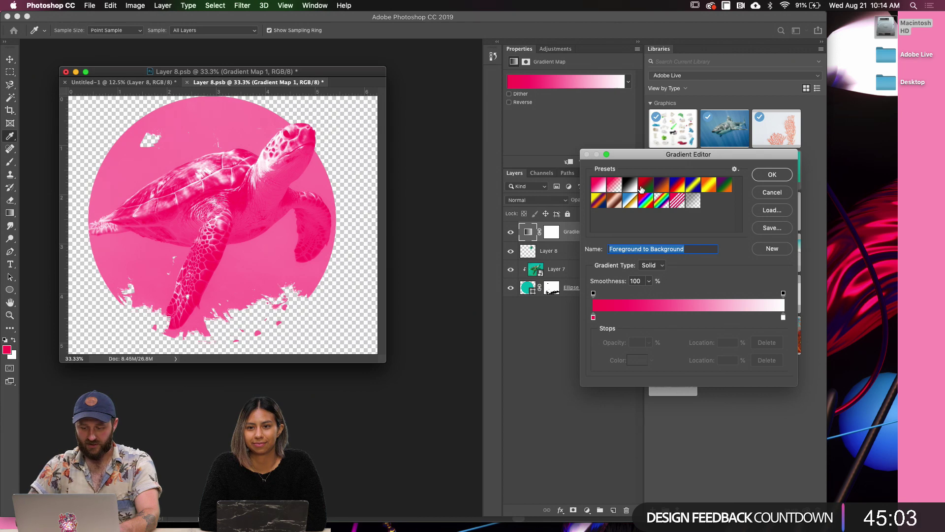
pyautogui.click(632, 186)
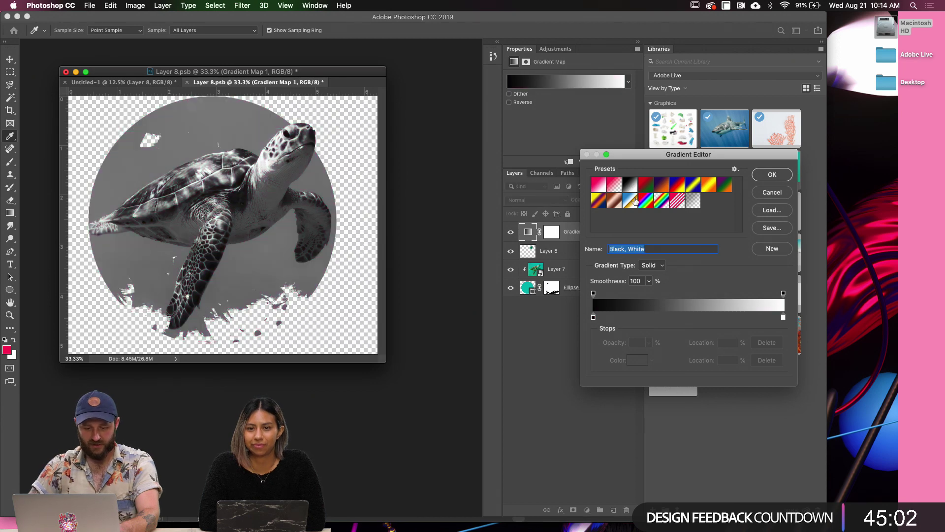
# Add a pink colour stop at about 57% between black and white and apply the gradient
pyautogui.click(649, 319)
pyautogui.moveTo(647, 320); pyautogui.dragTo(711, 318)
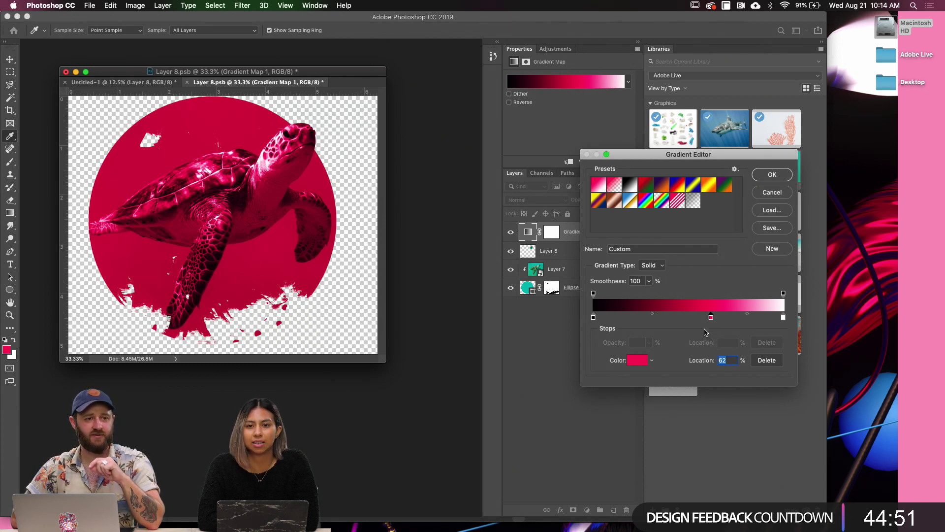
pyautogui.moveTo(710, 319); pyautogui.dragTo(701, 319)
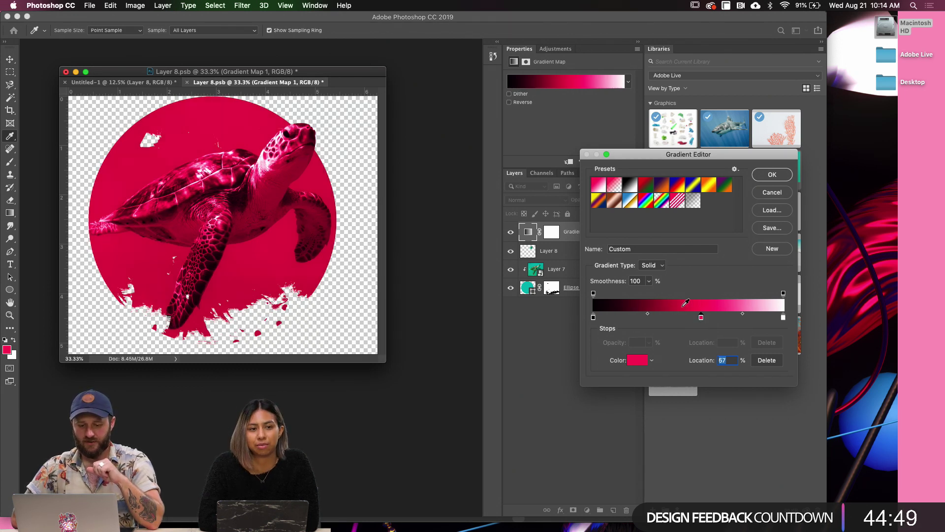
pyautogui.click(761, 173)
# Float the Layer 8 contents in its own window and arrange it over the poster, which is fitted to the screen
pyautogui.moveTo(256, 82); pyautogui.dragTo(345, 116)
pyautogui.click(189, 160)
pyautogui.press('super+0')
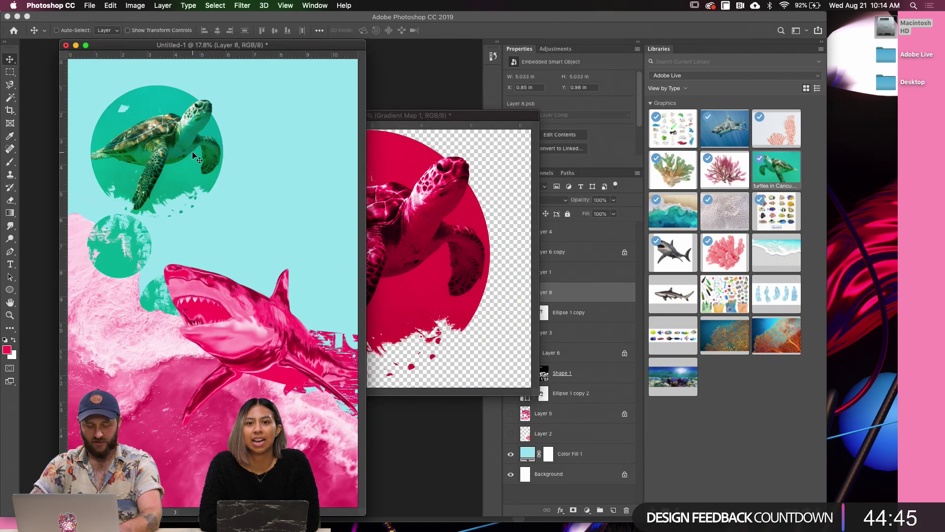
pyautogui.click(446, 249)
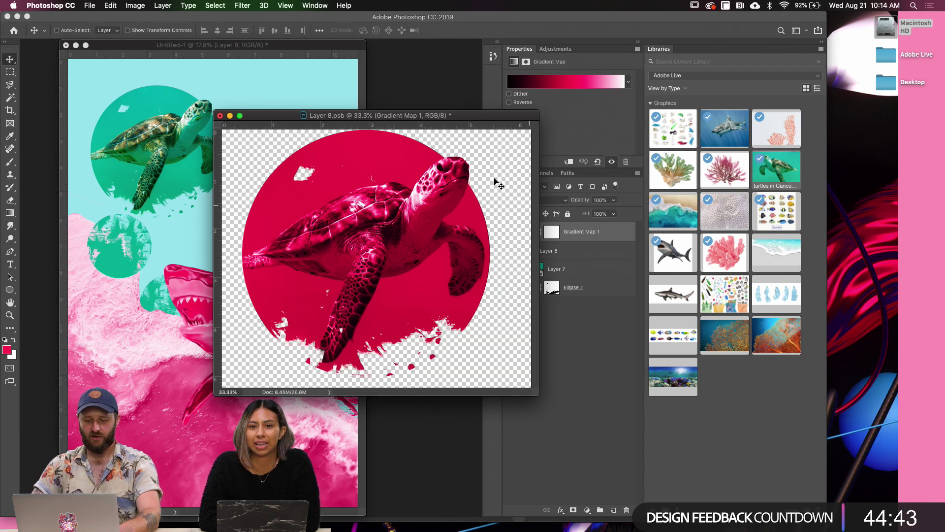
pyautogui.moveTo(414, 120); pyautogui.dragTo(392, 171)
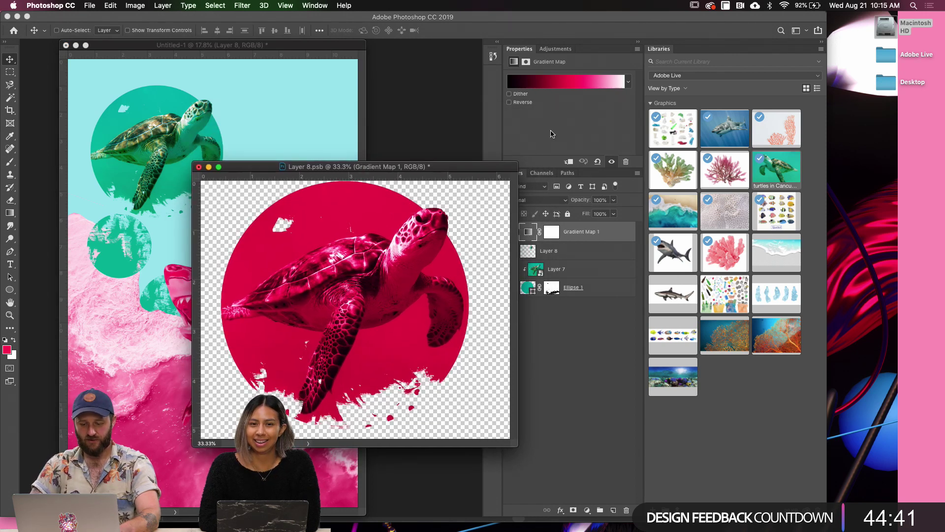
# Reopen the Gradient Map's gradient, add a colour stop at 37% and colour it yellow-orange, ffba00
pyautogui.click(555, 87)
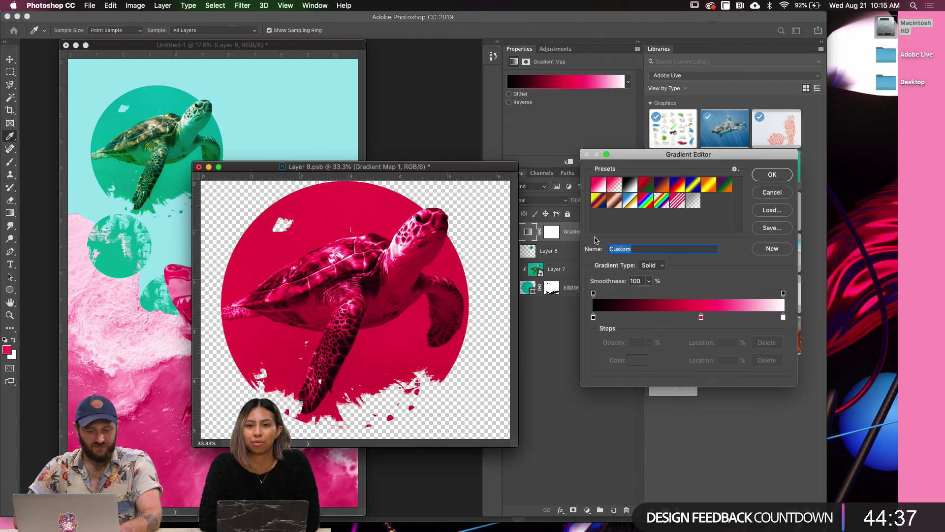
pyautogui.click(662, 319)
pyautogui.moveTo(665, 321); pyautogui.dragTo(664, 320)
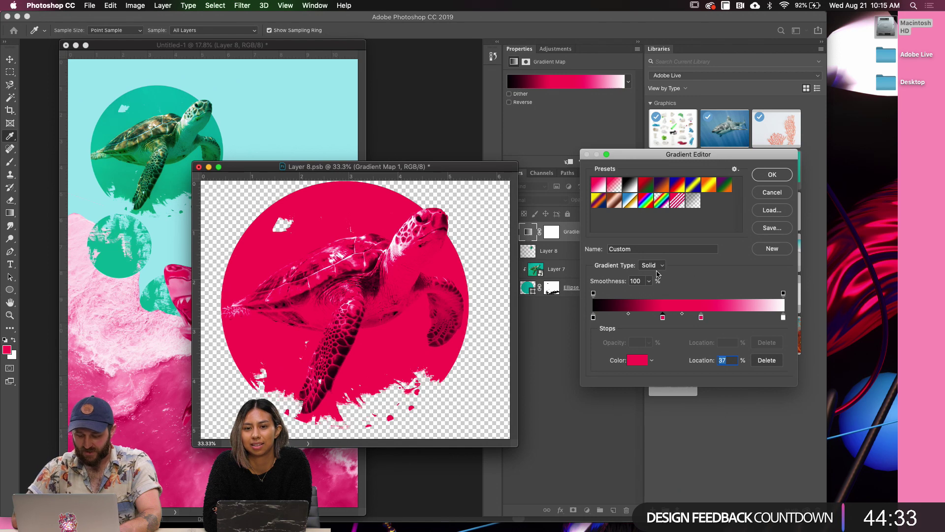
pyautogui.doubleClick(663, 318)
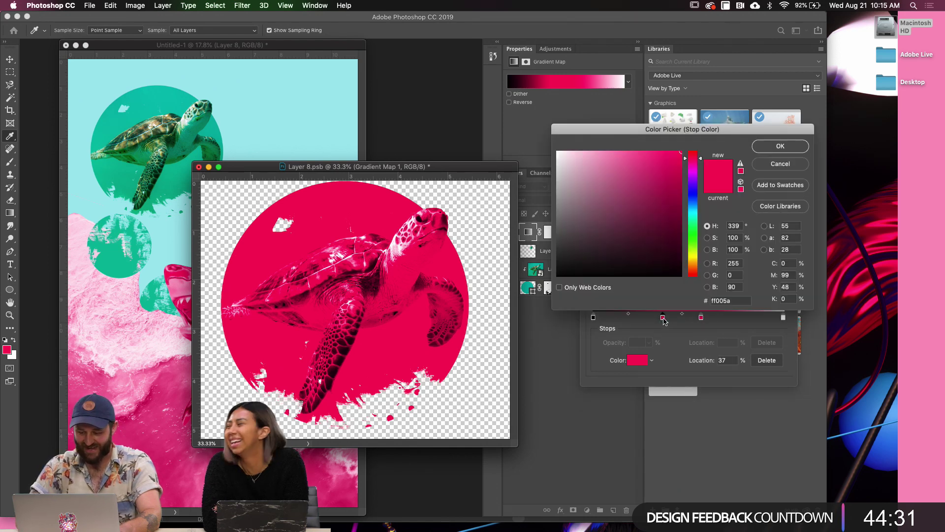
pyautogui.click(691, 261)
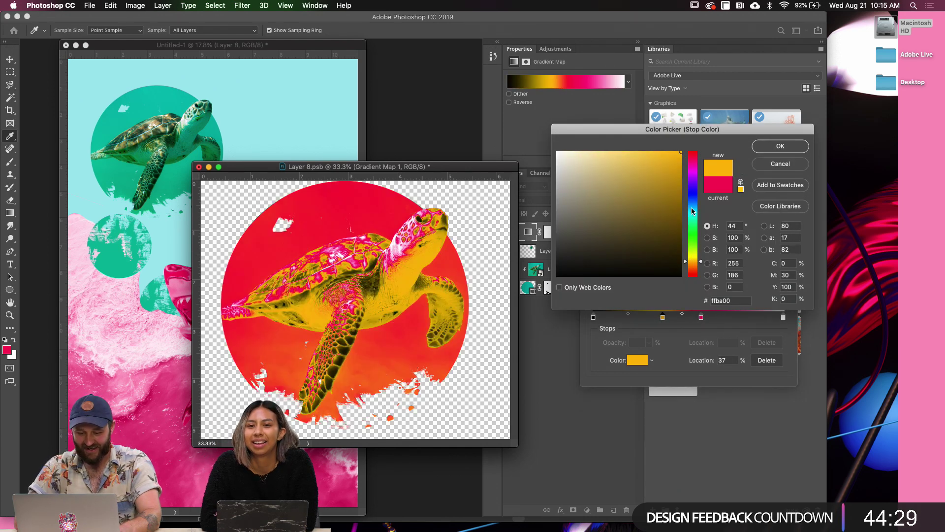
pyautogui.click(772, 151)
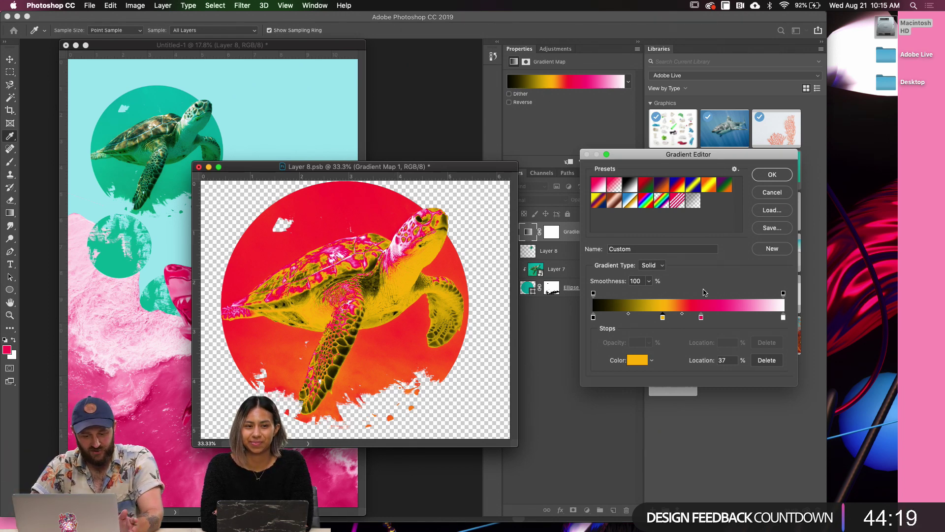
# Try redder orange hues on the 37% stop and set its colour to ffae00
pyautogui.doubleClick(663, 318)
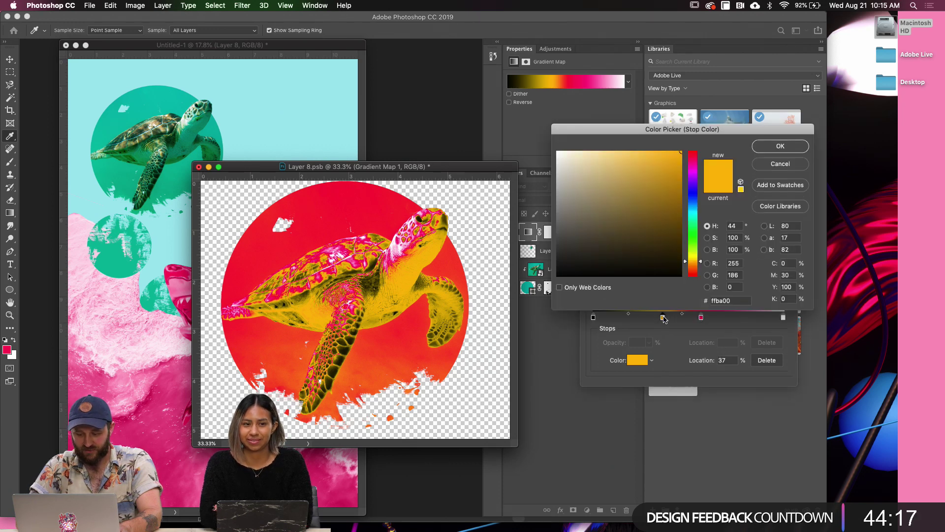
pyautogui.click(693, 267)
pyautogui.moveTo(675, 204); pyautogui.dragTo(709, 132)
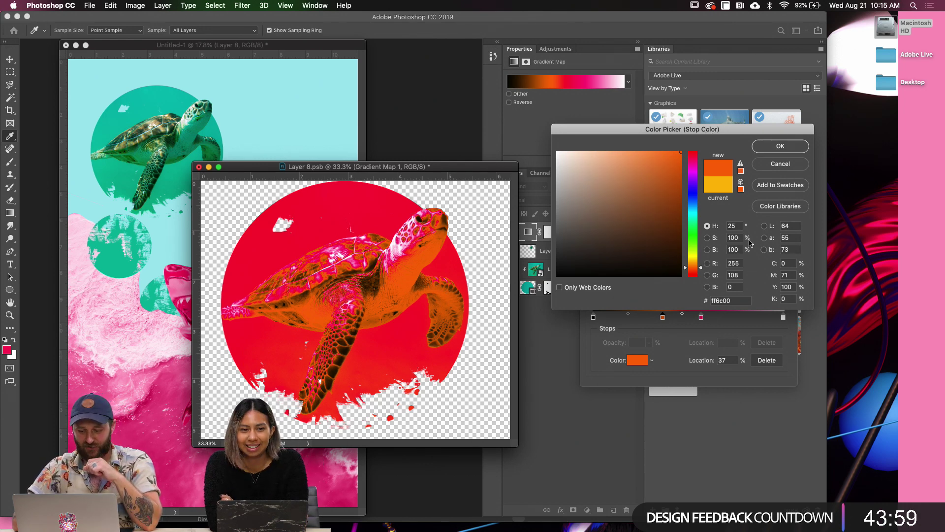
pyautogui.click(693, 264)
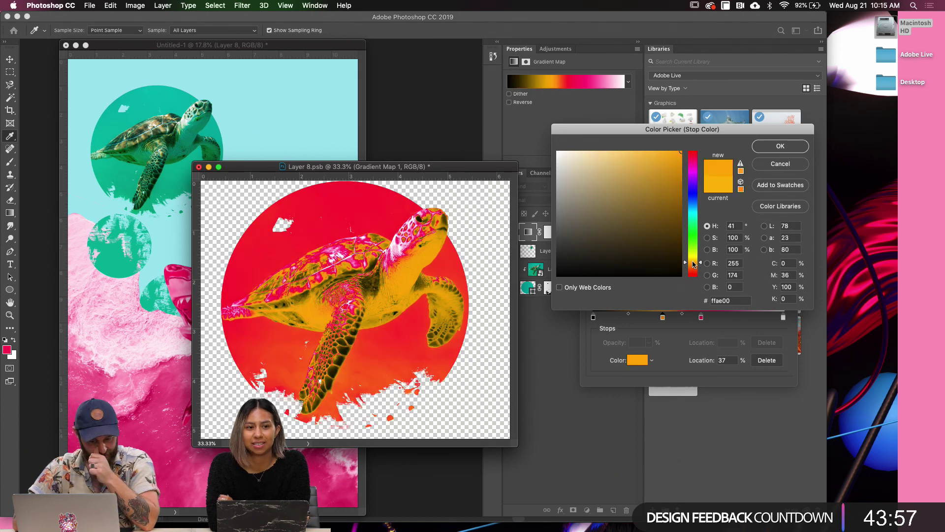
pyautogui.click(760, 147)
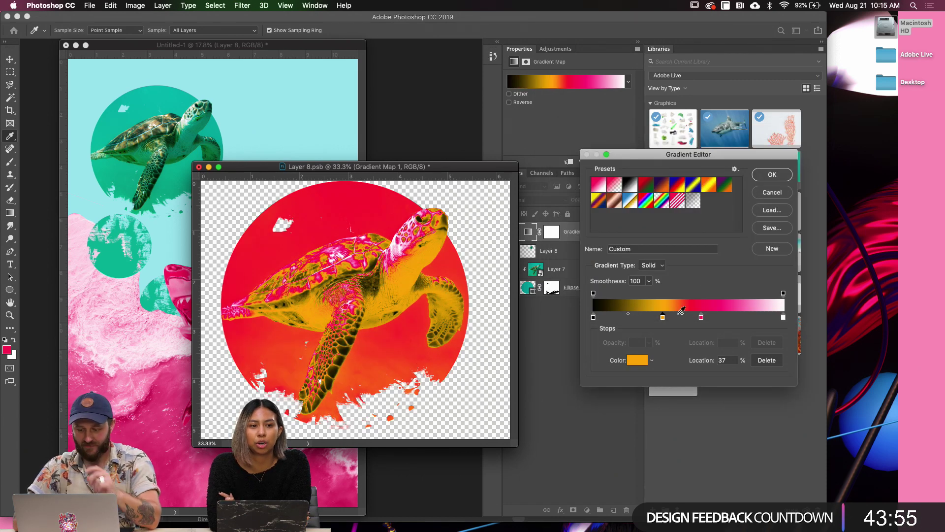
# Rearrange the stops with orange at 68% and pink shifted toward black, and add another pink stop at 28%
pyautogui.moveTo(663, 319); pyautogui.dragTo(722, 319)
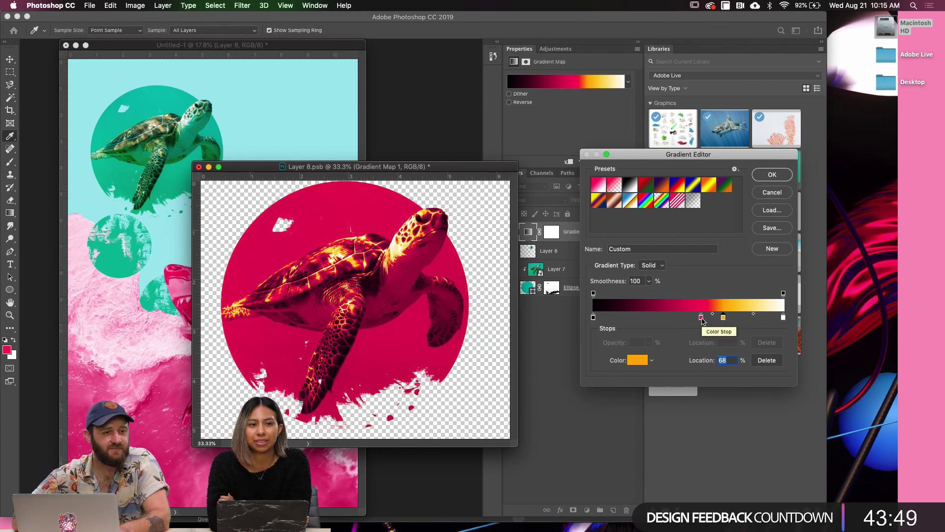
pyautogui.moveTo(701, 318); pyautogui.dragTo(679, 321)
pyautogui.click(652, 319)
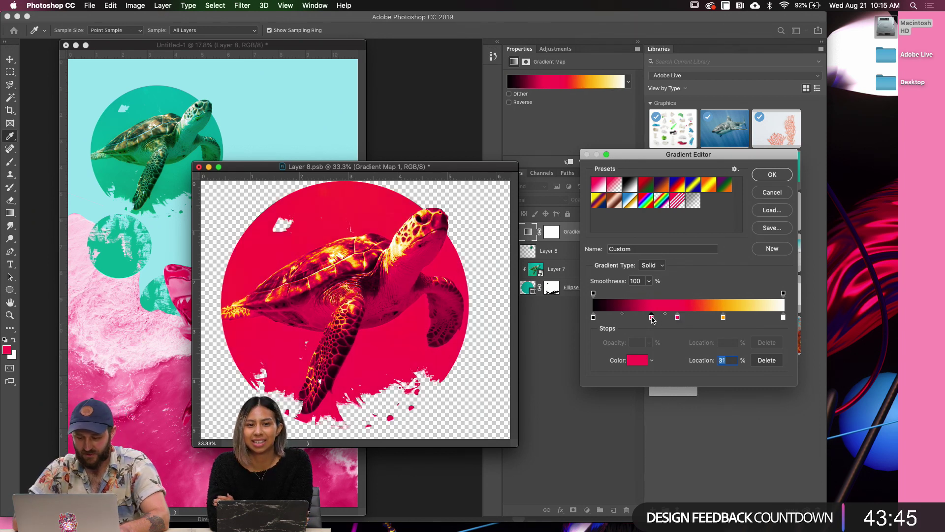
pyautogui.moveTo(642, 320); pyautogui.dragTo(647, 320)
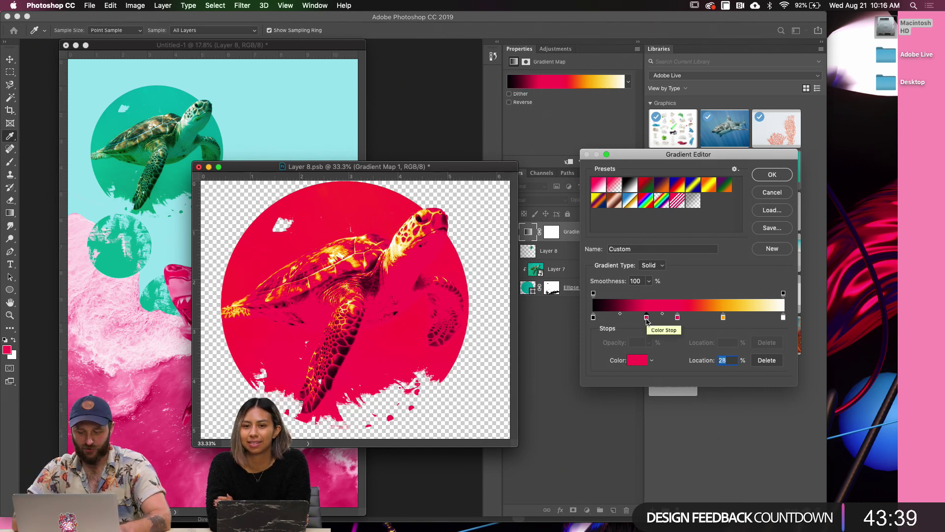
# Recolour the 28% stop to a deep purple and apply the edited gradient to the turtle
pyautogui.doubleClick(647, 318)
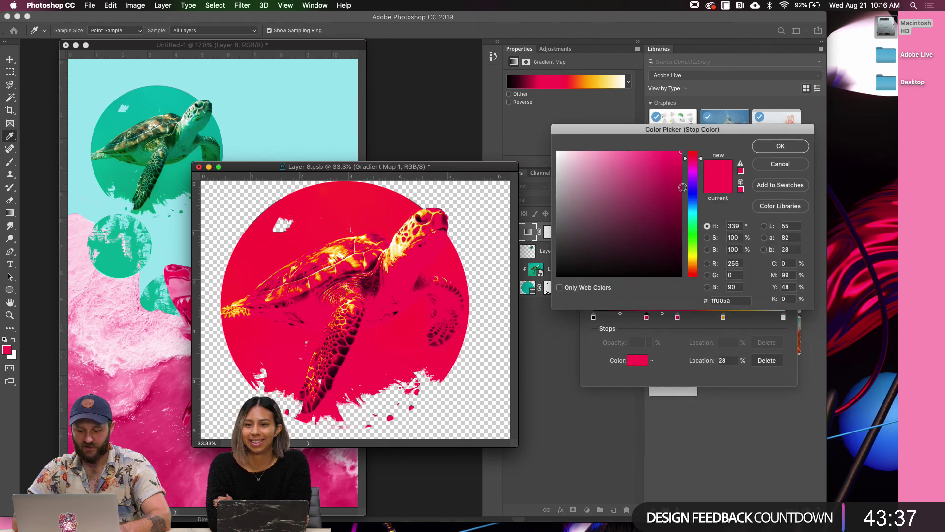
pyautogui.click(694, 173)
pyautogui.moveTo(668, 174); pyautogui.dragTo(667, 191)
pyautogui.click(779, 146)
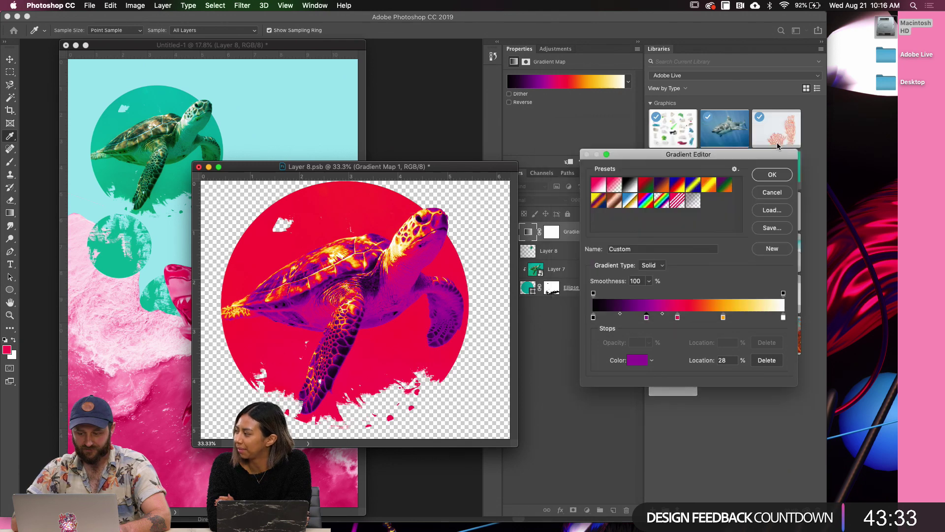
pyautogui.click(773, 173)
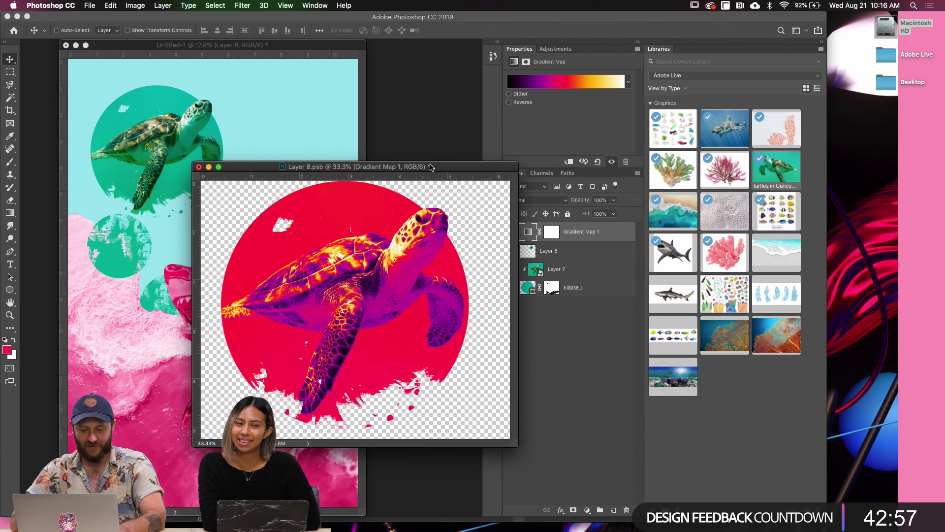
# Save the Layer 8 contents to update the poster and move the turtle circle there to X 0.46 in, Y 0.67 in
pyautogui.moveTo(440, 169); pyautogui.dragTo(395, 164)
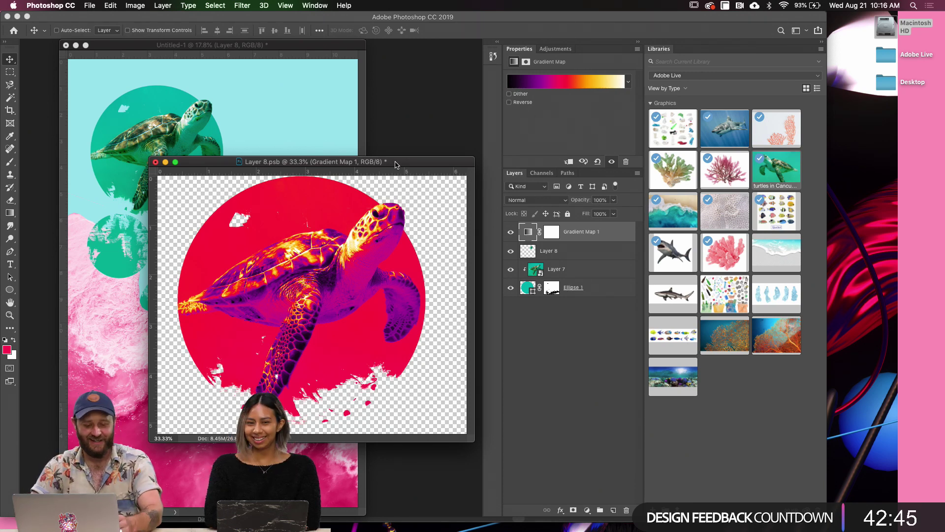
pyautogui.moveTo(397, 164); pyautogui.dragTo(394, 164)
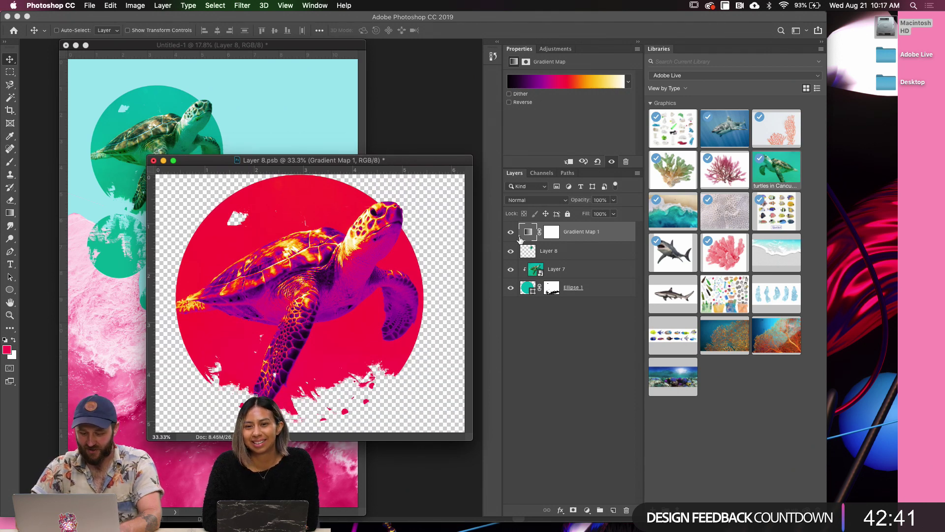
pyautogui.press('super+s')
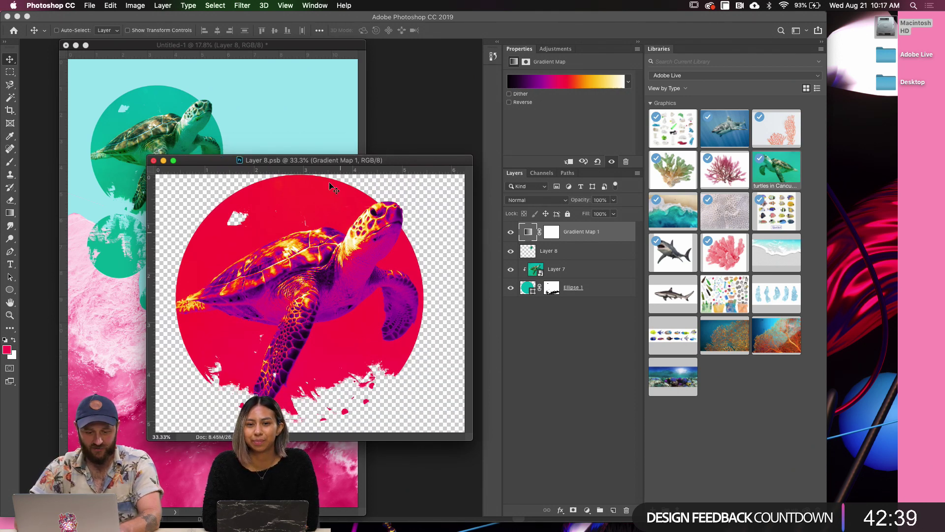
pyautogui.click(309, 136)
pyautogui.moveTo(193, 220); pyautogui.dragTo(180, 212)
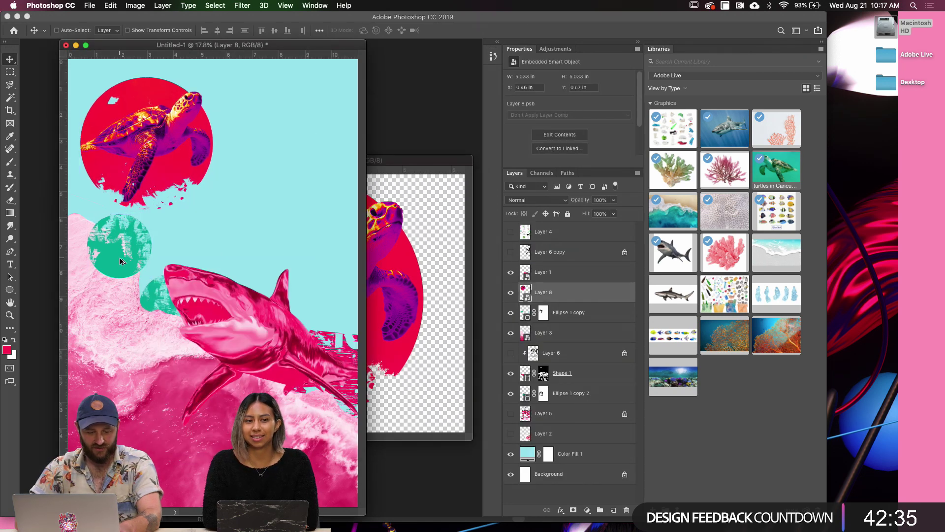
# Recolour the larger teal grunge circle (Ellipse 1 copy) to the red-orange ff382a sampled from the turtle
pyautogui.click(526, 316)
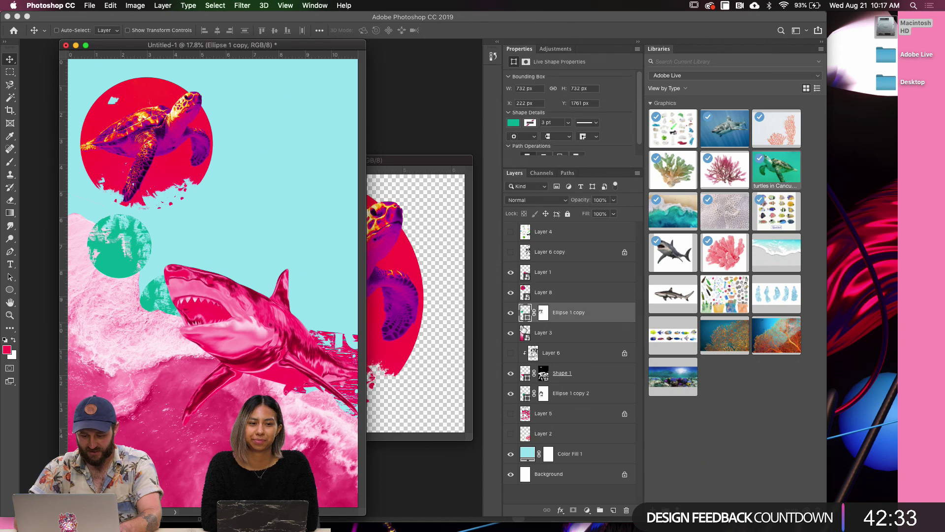
pyautogui.click(511, 313)
pyautogui.click(511, 313)
pyautogui.doubleClick(526, 313)
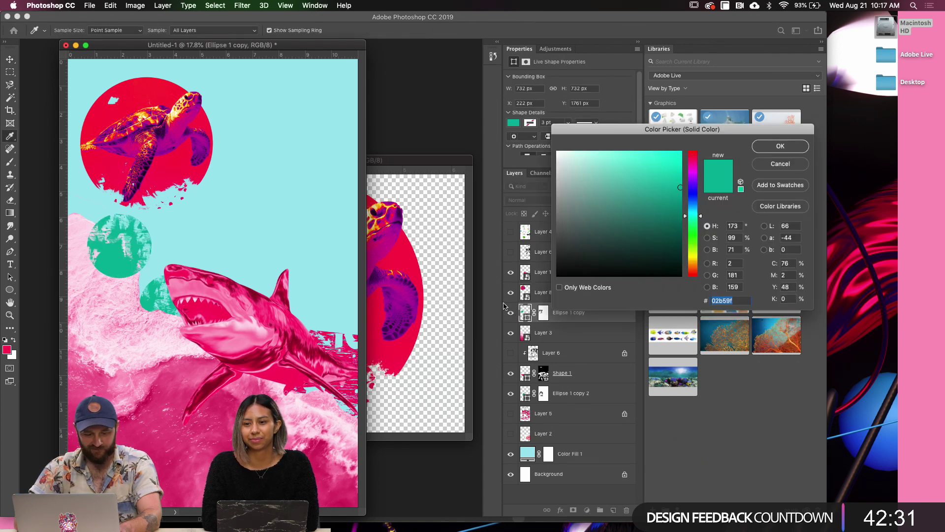
pyautogui.moveTo(165, 121); pyautogui.dragTo(190, 124)
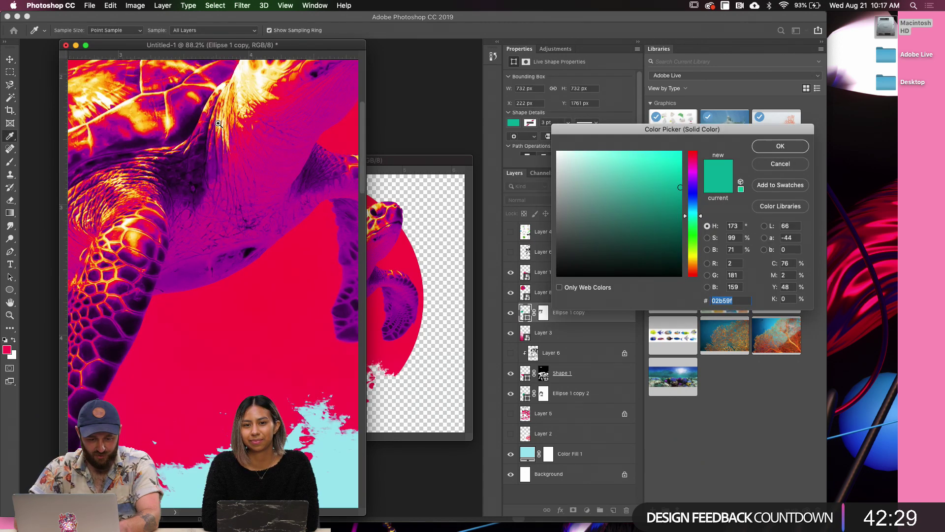
pyautogui.click(152, 110)
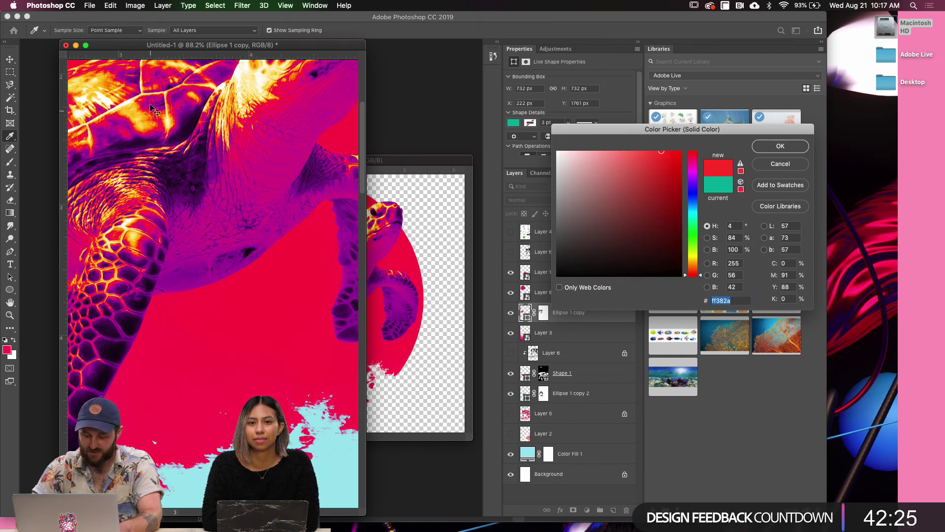
pyautogui.press('Return')
pyautogui.press('super+0')
pyautogui.press('v')
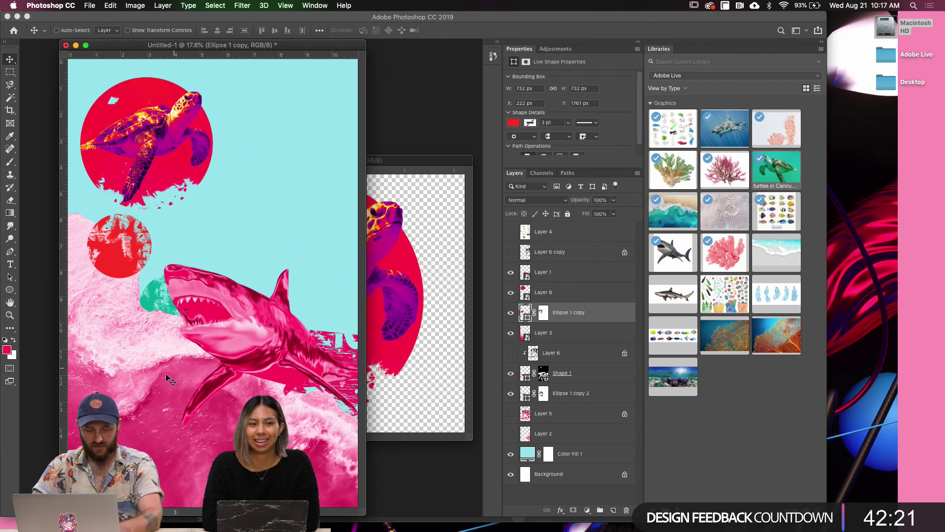
# Shift the pink waves image (Layer 3) lower on the poster, compare the layout without it, and hide it
pyautogui.moveTo(169, 355); pyautogui.dragTo(243, 406)
pyautogui.click(510, 334)
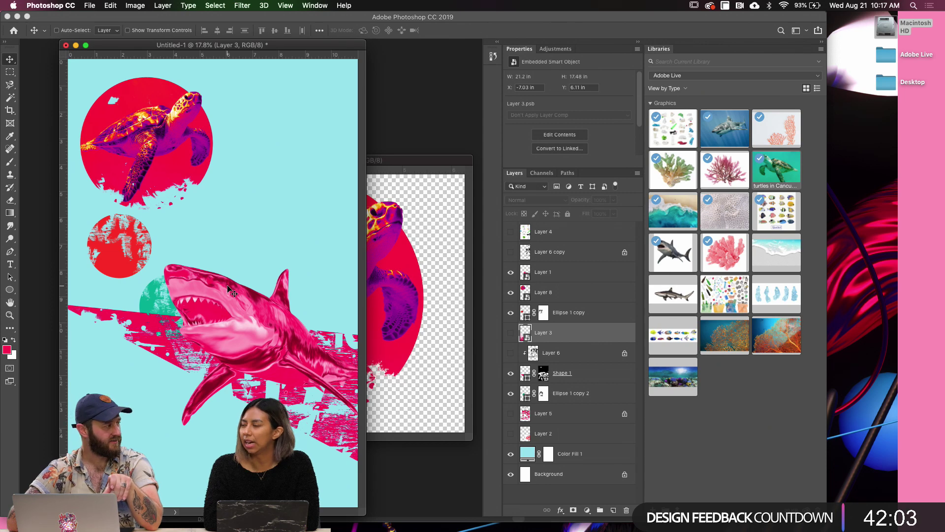
pyautogui.click(511, 332)
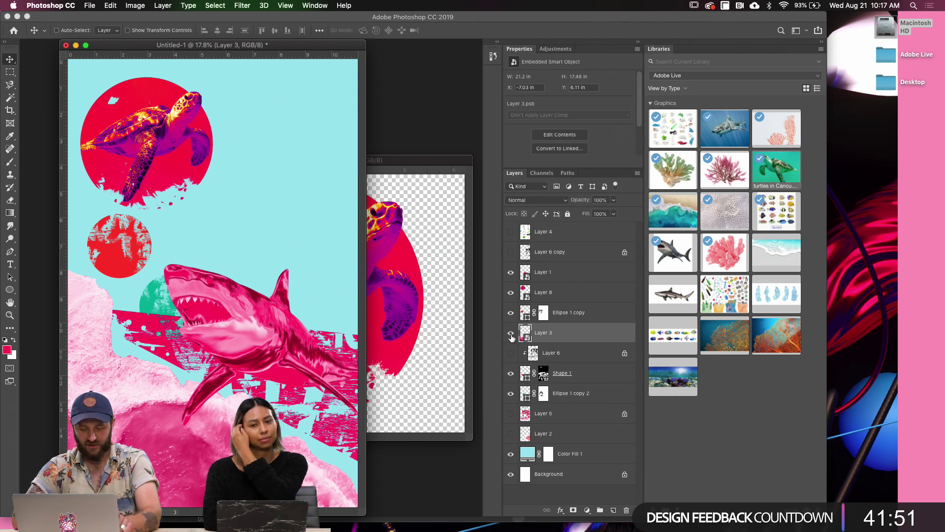
pyautogui.click(510, 333)
# Move the shark to X 3.14 in, Y 10.16 in and shift the red grunge shape down behind it
pyautogui.press('super')
pyautogui.moveTo(288, 379); pyautogui.dragTo(278, 452)
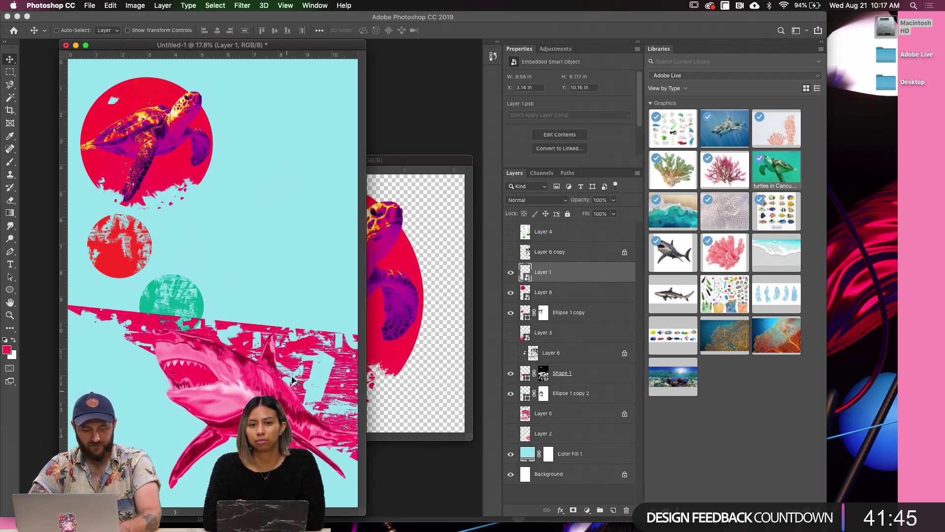
pyautogui.moveTo(301, 350); pyautogui.dragTo(338, 405)
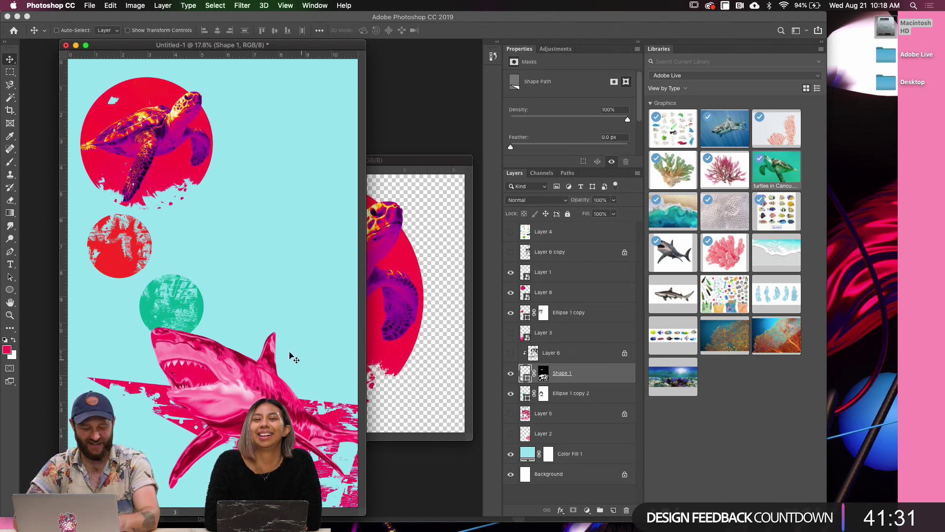
# Scale the remaining teal grunge circle (Ellipse 1 copy 2) down to 40.71% around its centre
pyautogui.keyDown('super'); pyautogui.click(159, 302); pyautogui.keyUp('super')
pyautogui.press('super+t')
pyautogui.moveTo(140, 274); pyautogui.dragTo(154, 292)
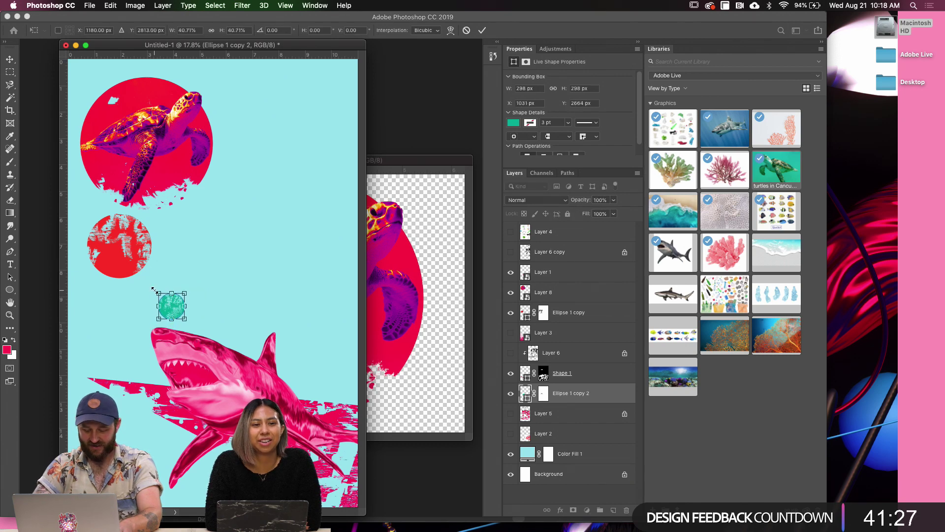
pyautogui.press('Return')
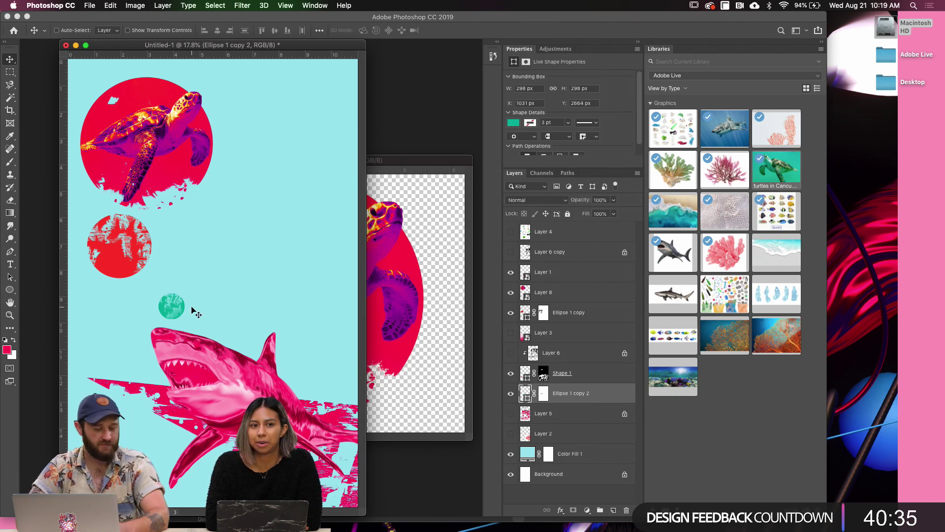
# Look over the Layer 8 contents, and preview the texture photo IMG_8708.HEIC in the Adobe Live folder in Finder
pyautogui.click(394, 243)
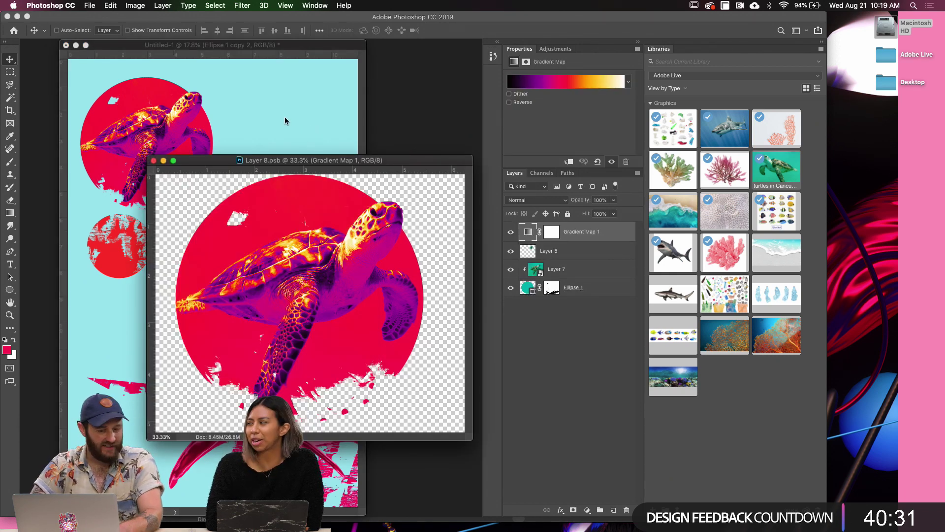
pyautogui.moveTo(294, 158); pyautogui.dragTo(302, 153)
pyautogui.click(295, 126)
pyautogui.press('super+Tab')
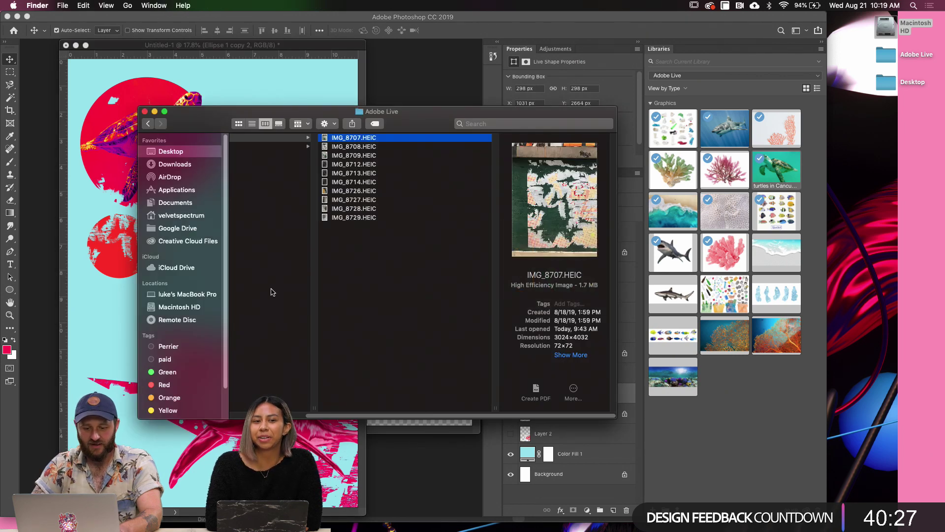
pyautogui.press('Down')
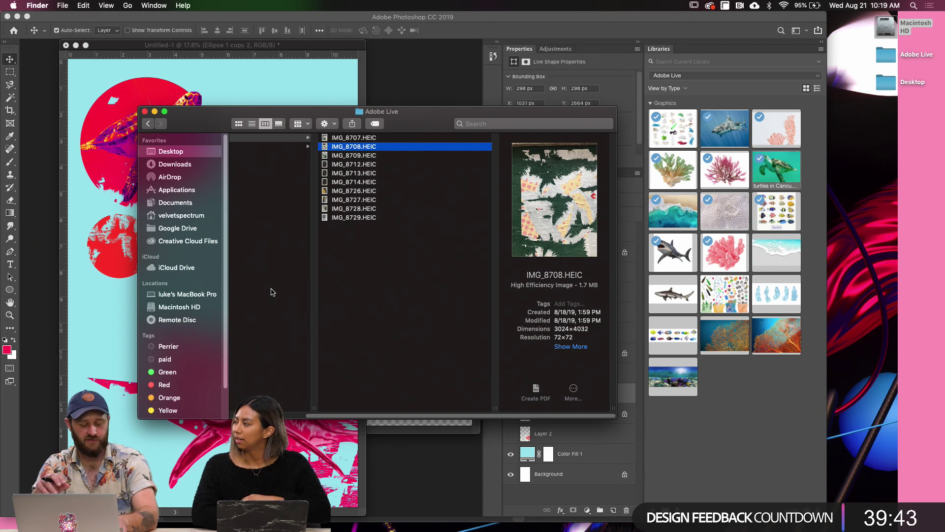
# Return to the Photoshop poster and move the turtle circle to X 5.31 in, Y 0.52 in
pyautogui.press('super+Tab')
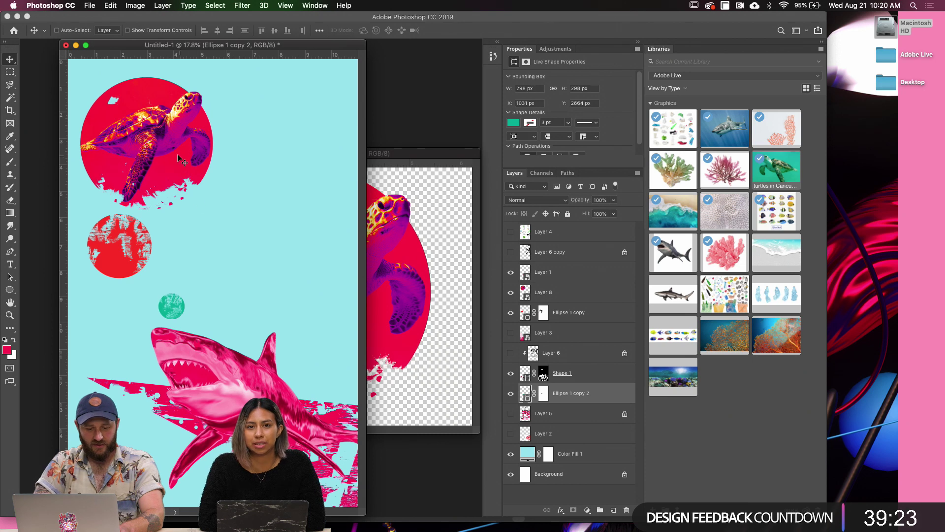
pyautogui.keyDown('super'); pyautogui.click(187, 178); pyautogui.keyUp('super')
pyautogui.moveTo(183, 172); pyautogui.dragTo(297, 152)
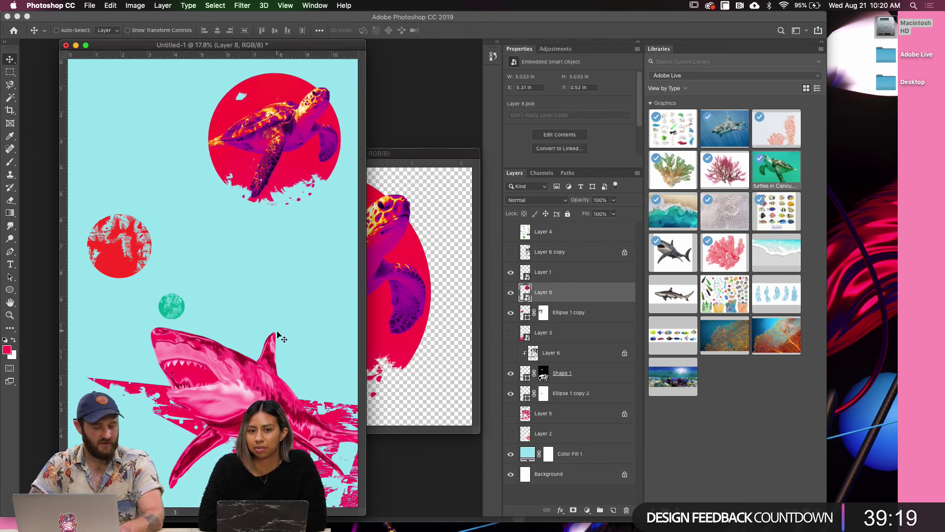
# Switch to Illustrator and create a new blank document with the preset settings
pyautogui.press('super+Tab')
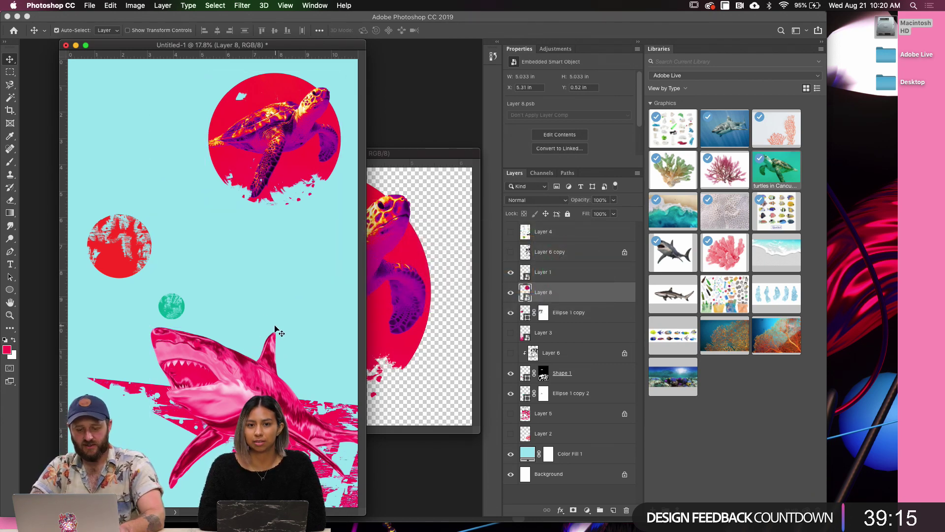
pyautogui.press('super+Tab')
pyautogui.press('super+Tab')
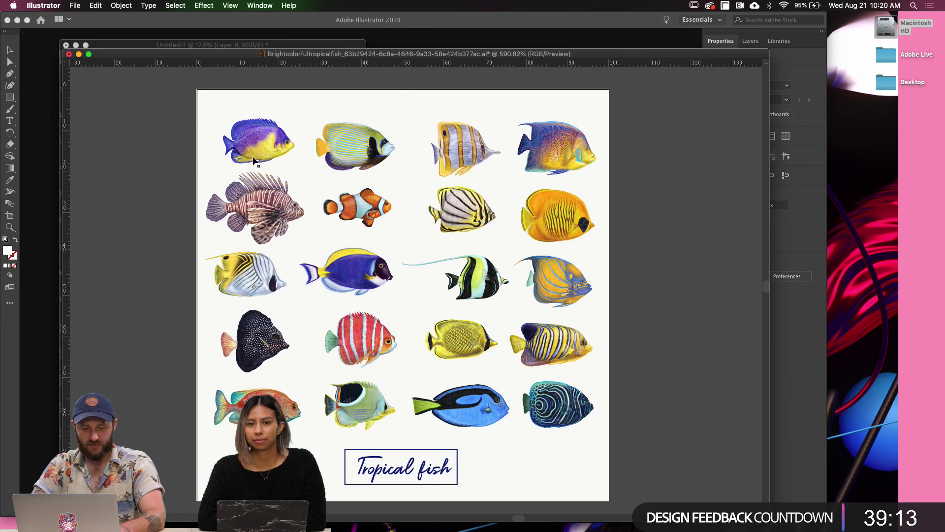
pyautogui.click(89, 53)
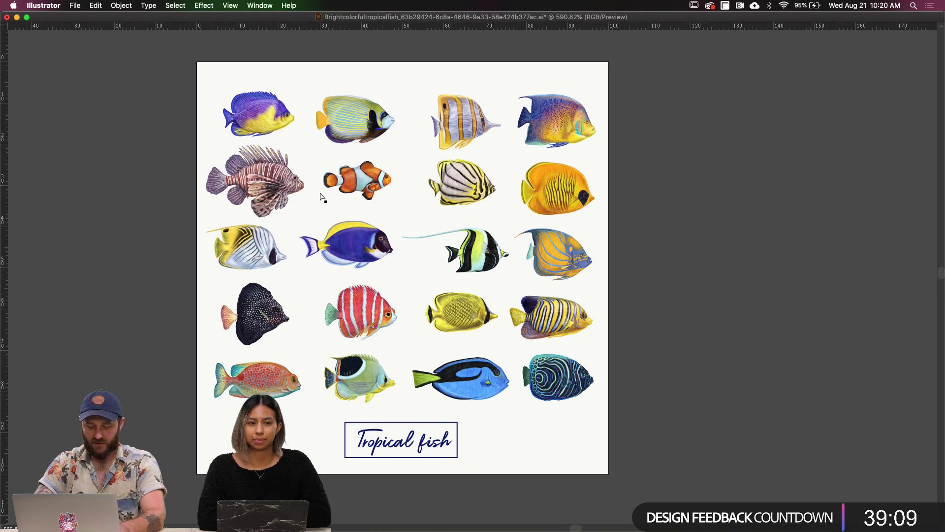
pyautogui.press('super+n')
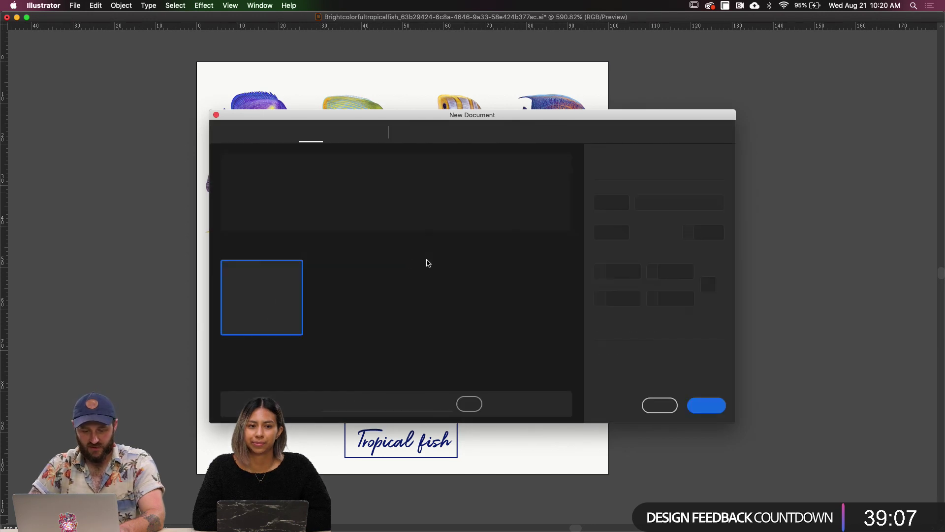
pyautogui.click(701, 407)
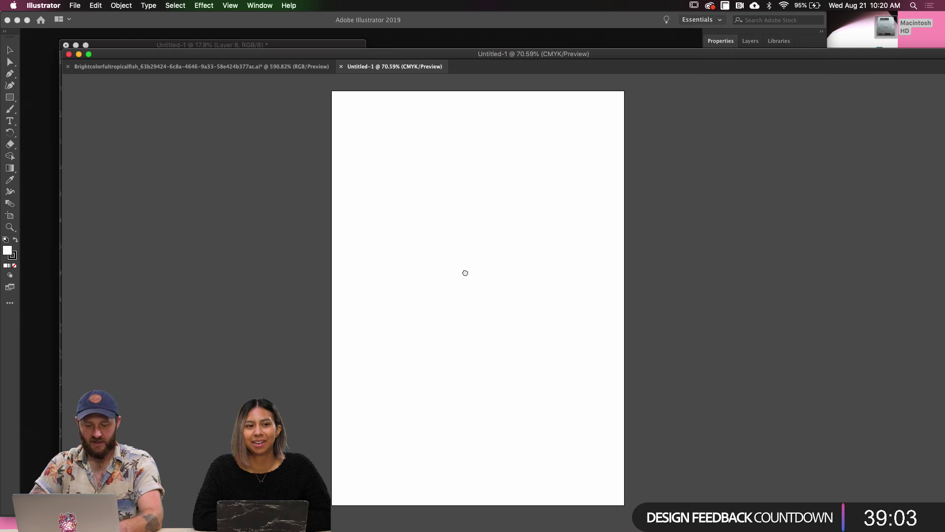
# Draw an open six-segment zigzag line about 841 by 549 pt with the Pen tool, running past the artboard's edge
pyautogui.click(10, 73)
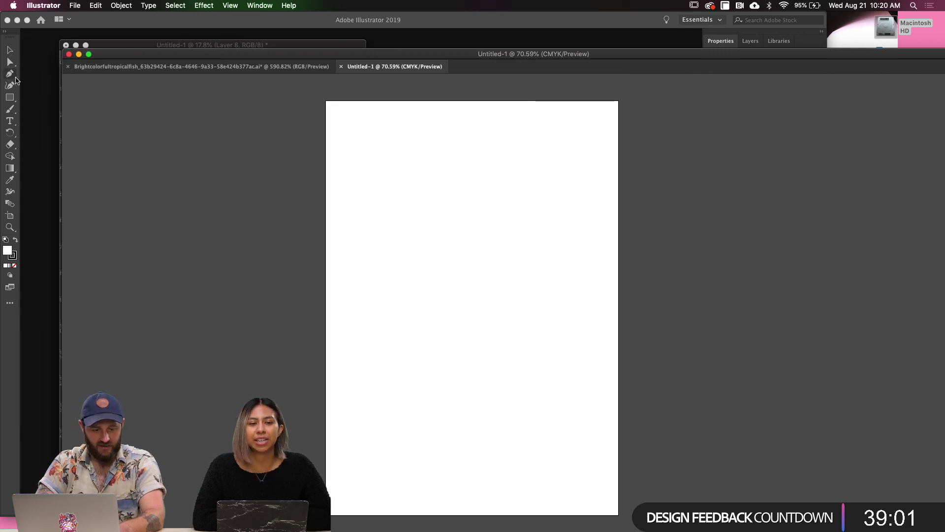
pyautogui.click(334, 299)
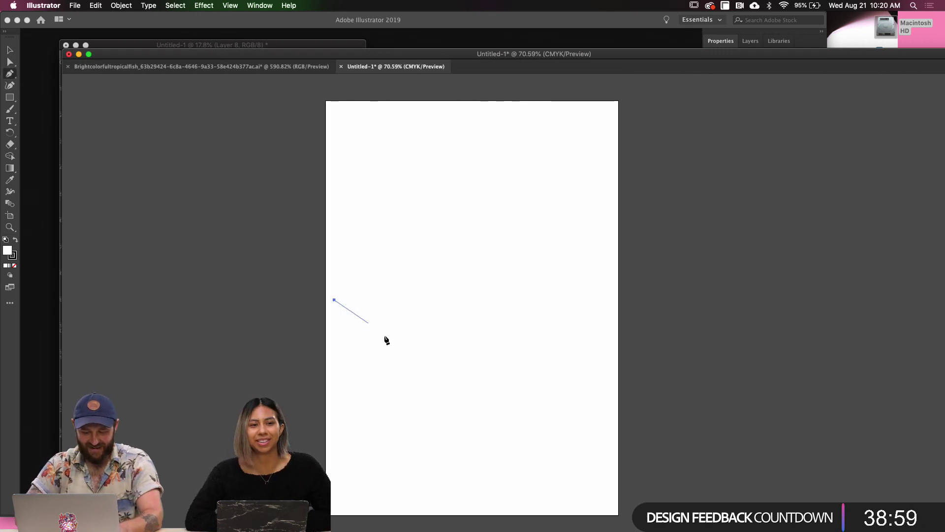
pyautogui.click(463, 406)
pyautogui.click(457, 192)
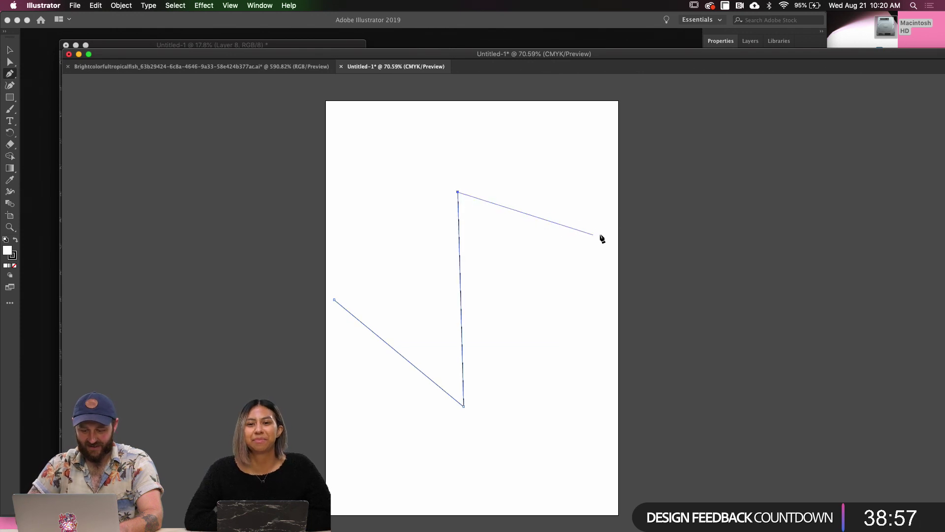
pyautogui.click(597, 270)
pyautogui.click(600, 202)
pyautogui.click(662, 228)
pyautogui.click(748, 137)
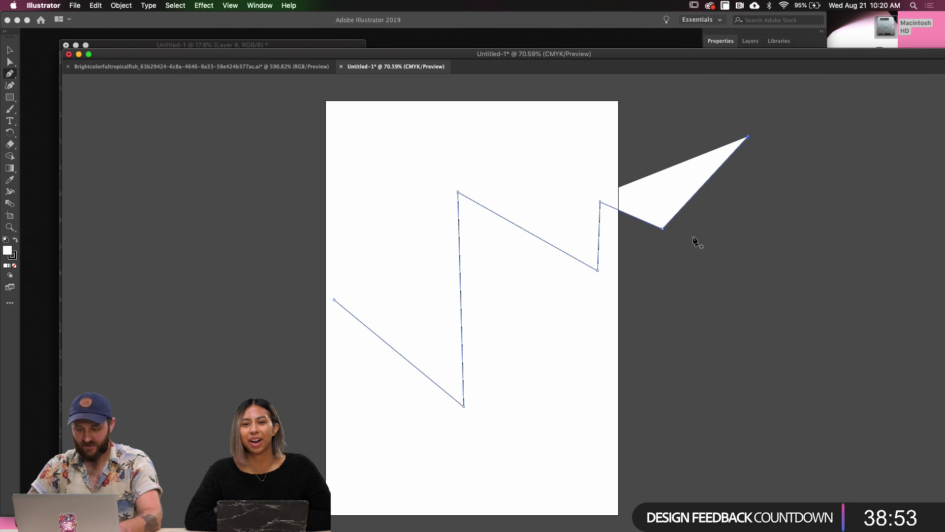
# Move the zigzag so it overhangs both sides of the artboard, and remove its fill
pyautogui.press('v')
pyautogui.moveTo(564, 253); pyautogui.dragTo(478, 262)
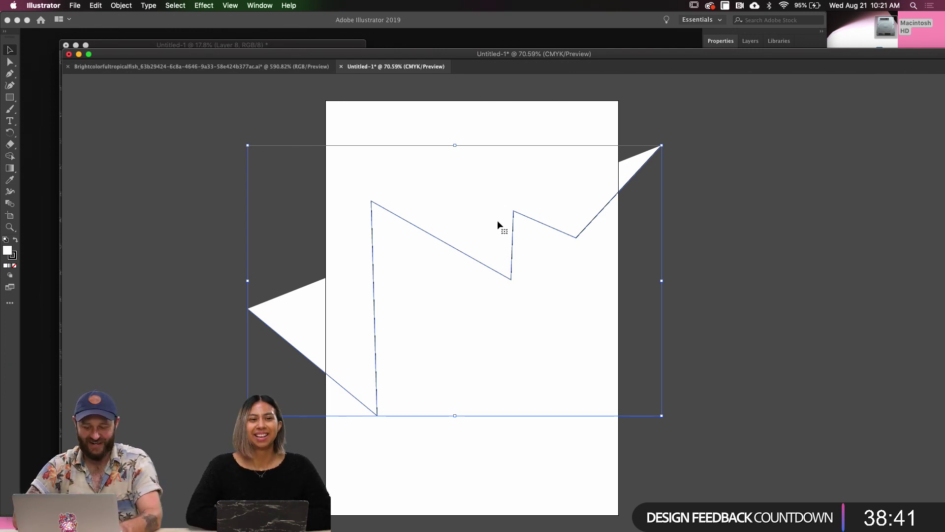
pyautogui.click(15, 266)
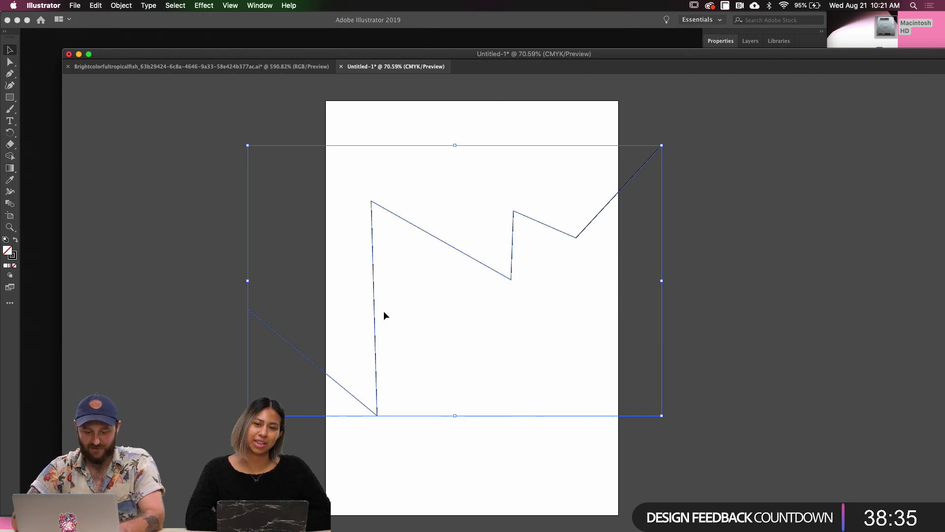
pyautogui.moveTo(266, 55); pyautogui.dragTo(197, 41)
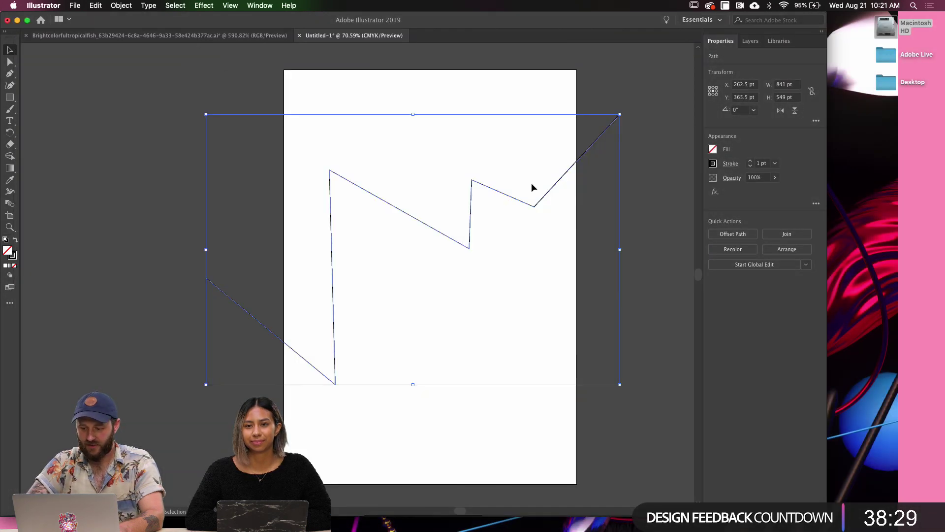
# Try a 40 pt stroke on the zigzag, set it to 20 pt instead, and deselect the path
pyautogui.click(762, 163)
pyautogui.write('30')
pyautogui.press('Return')
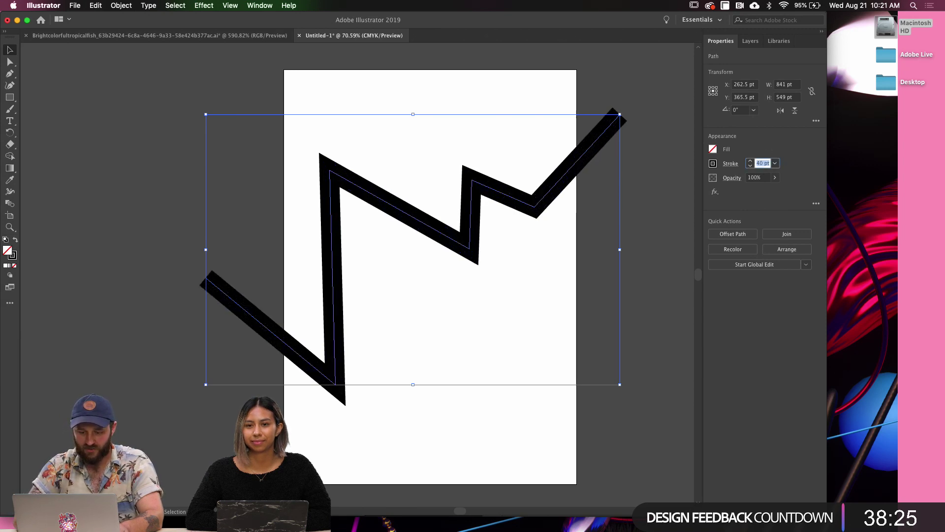
pyautogui.write('20')
pyautogui.press('Return')
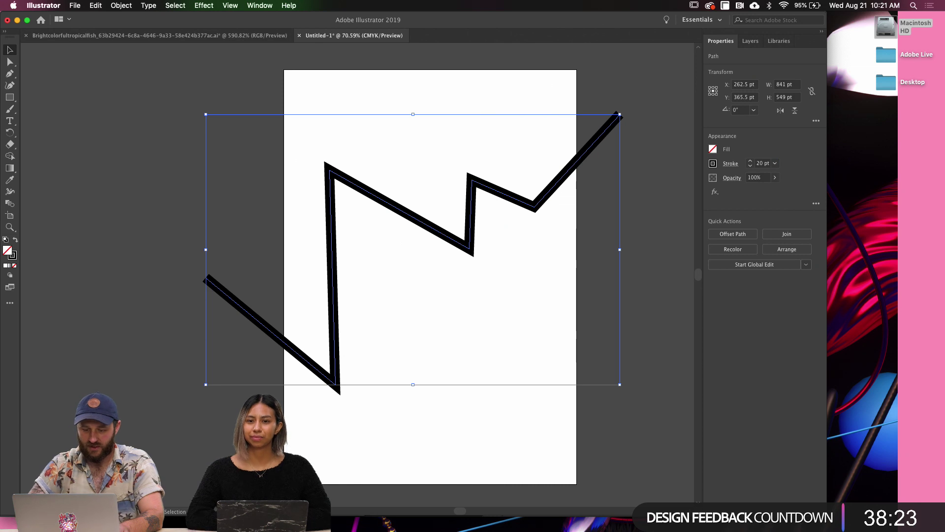
pyautogui.click(172, 131)
# Duplicate the zigzag about 249 pt to the right and 249 pt down, leaving the original in place
pyautogui.moveTo(369, 241); pyautogui.dragTo(319, 214)
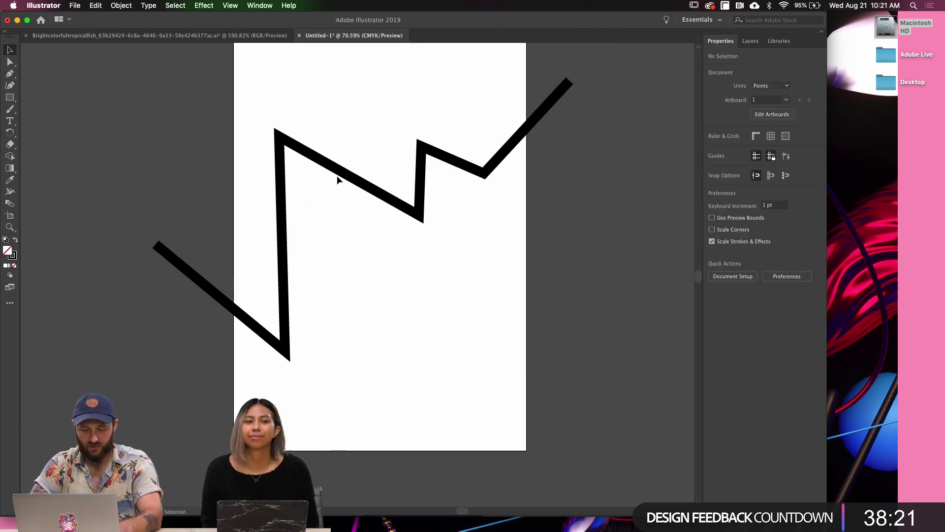
pyautogui.moveTo(337, 175); pyautogui.dragTo(462, 304)
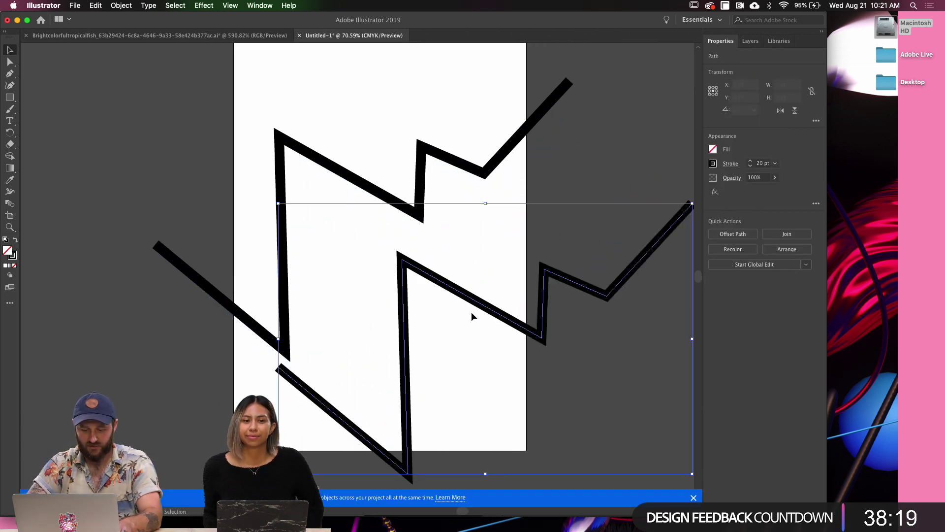
pyautogui.press('super+minus')
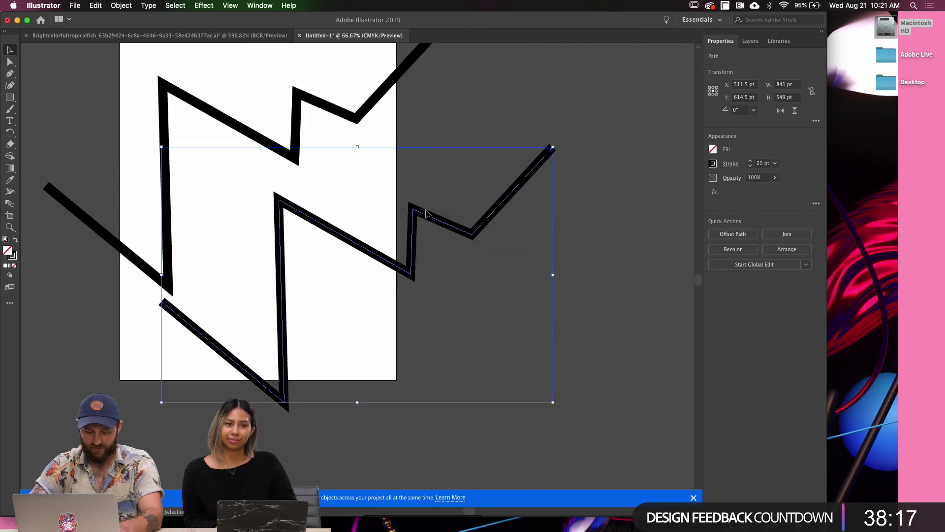
pyautogui.moveTo(350, 262); pyautogui.dragTo(398, 318)
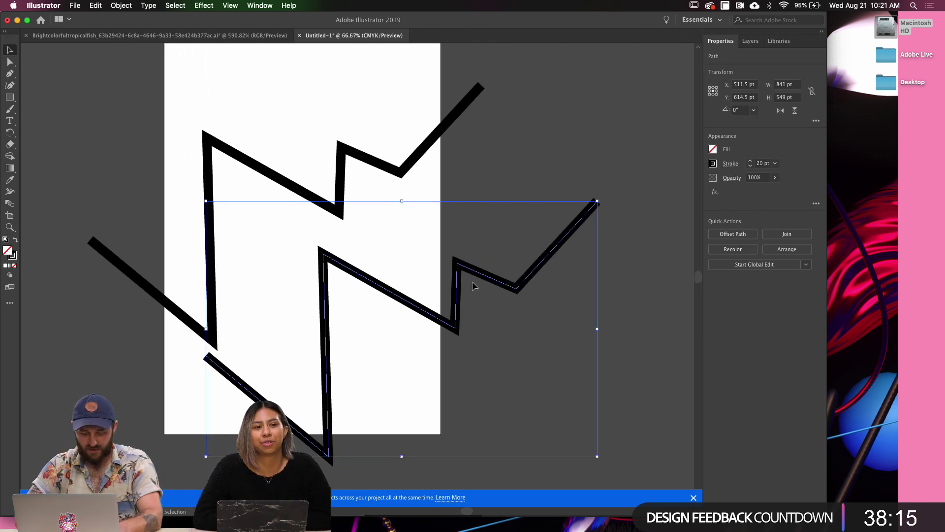
# Stretch the duplicated zigzag with Free Transform to about 1712 by 555 pt, widening it from its centre
pyautogui.press('e')
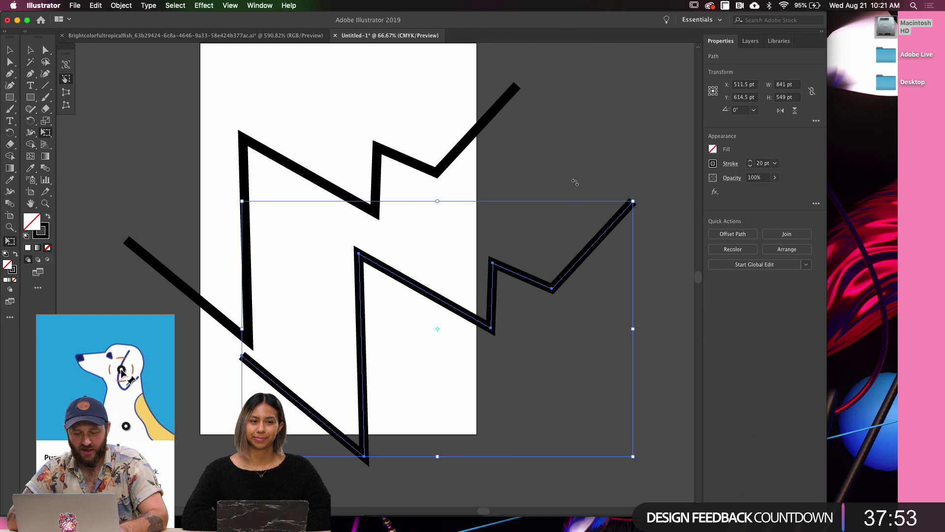
pyautogui.press('v')
pyautogui.click(567, 173)
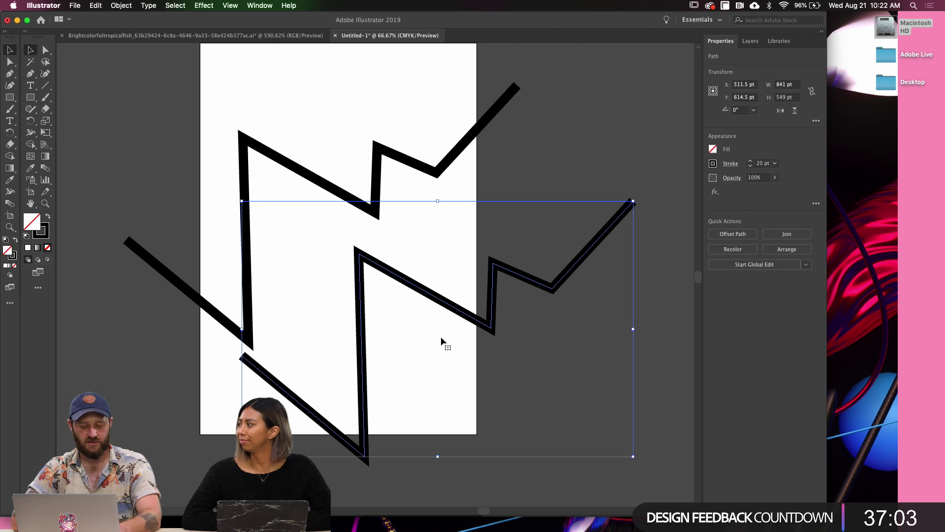
pyautogui.press('e')
pyautogui.moveTo(633, 328); pyautogui.dragTo(715, 312)
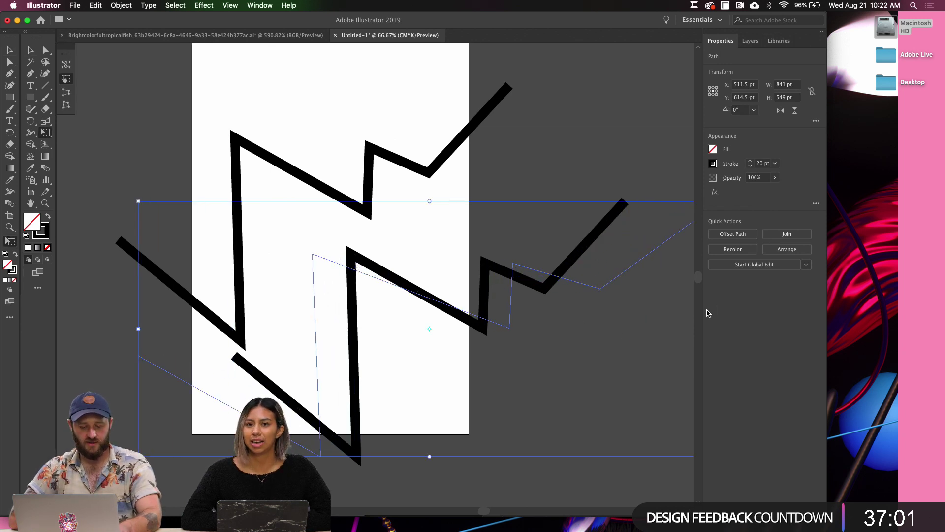
pyautogui.press('super+minus')
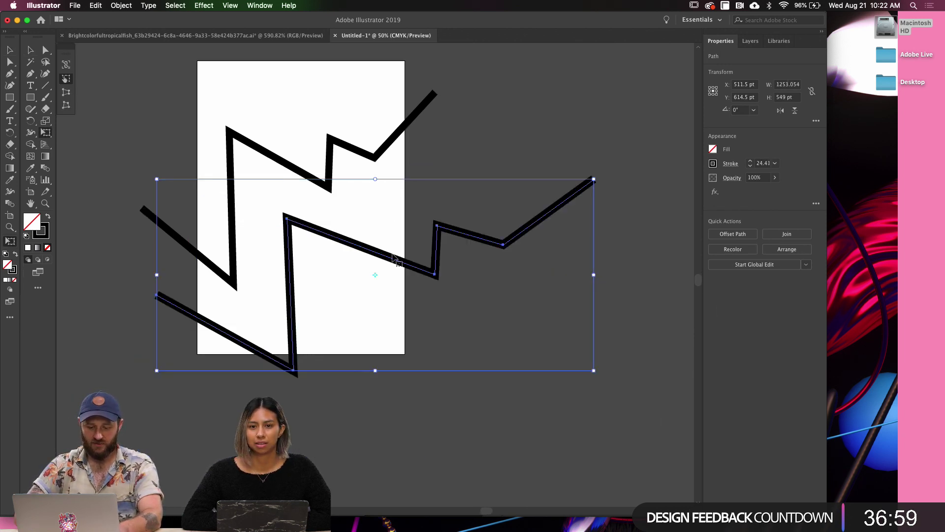
pyautogui.scroll(2, 392, 268)
pyautogui.moveTo(610, 302); pyautogui.dragTo(690, 302)
pyautogui.press('v')
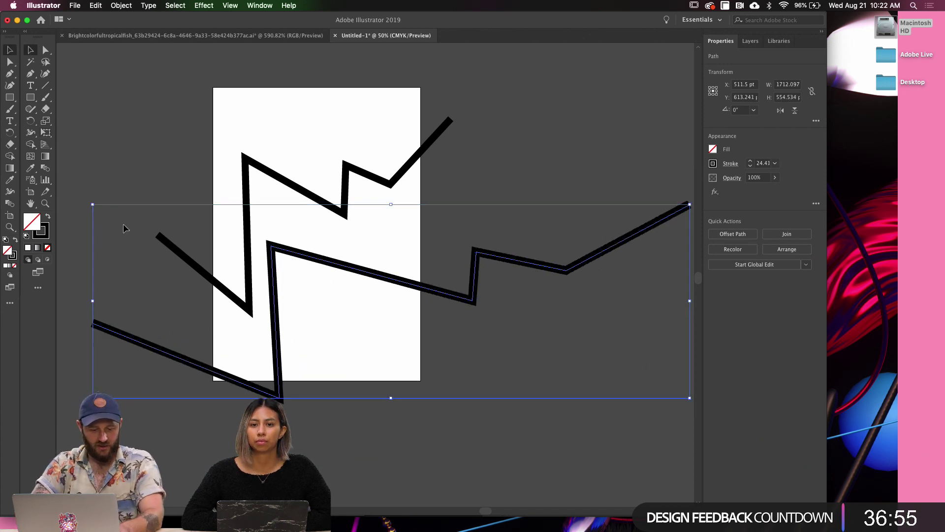
# Blend the original and stretched zigzags with the Blend tool, starting from their outer endpoints, and deselect the result
pyautogui.click(45, 170)
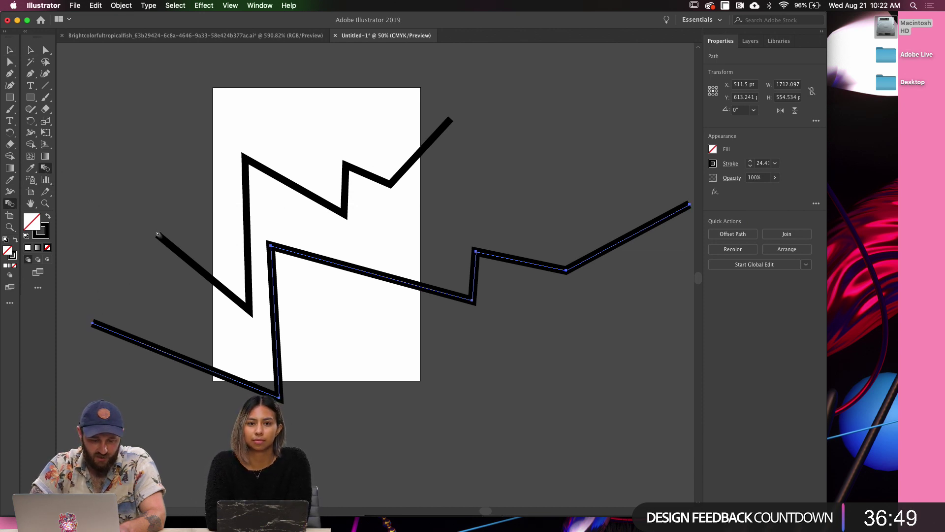
pyautogui.click(159, 237)
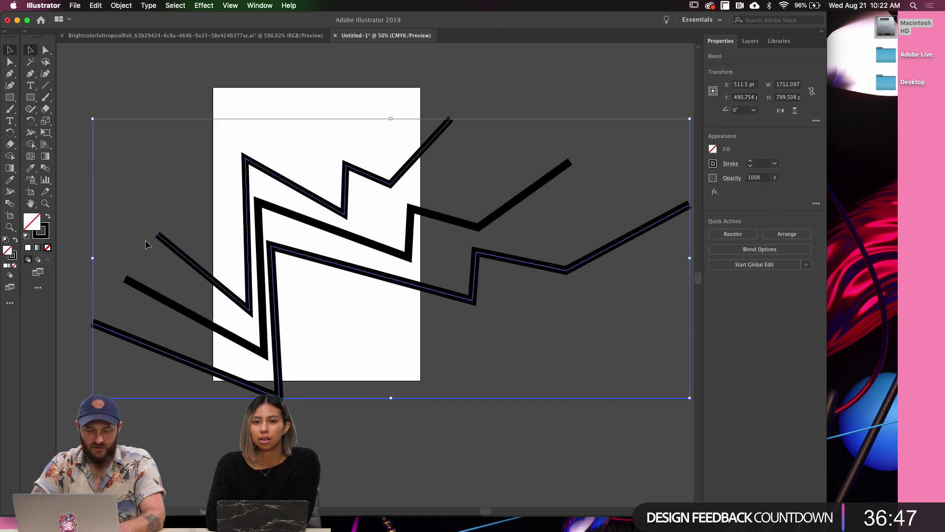
pyautogui.press('v')
pyautogui.click(138, 217)
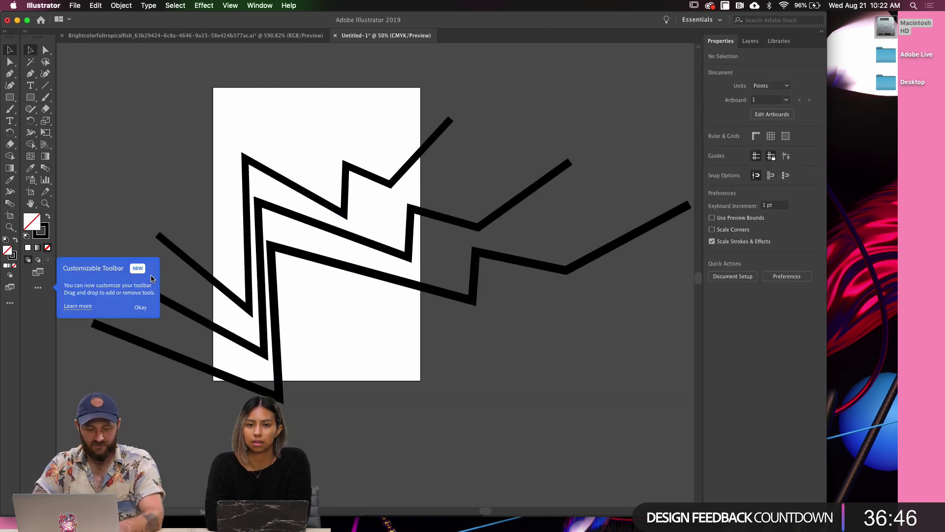
pyautogui.click(141, 308)
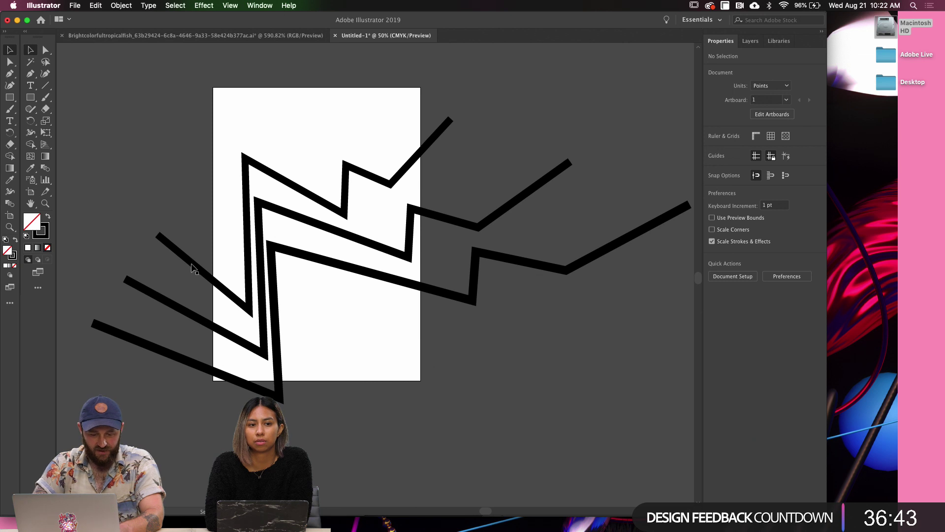
# Set the zigzag blend's spacing to Specified Steps with 14 steps, previewing the result
pyautogui.press('super+a')
pyautogui.click(45, 167)
pyautogui.doubleClick(46, 169)
pyautogui.moveTo(105, 62); pyautogui.dragTo(214, 64)
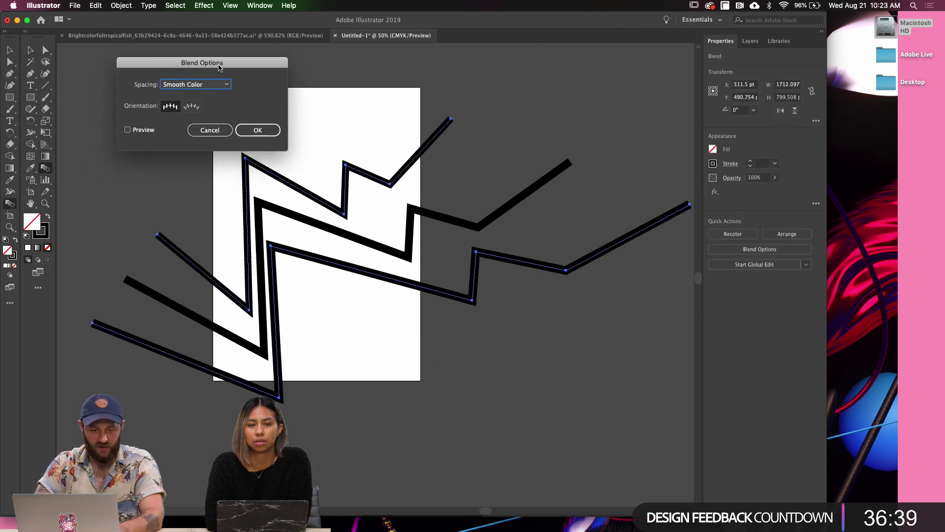
pyautogui.click(220, 87)
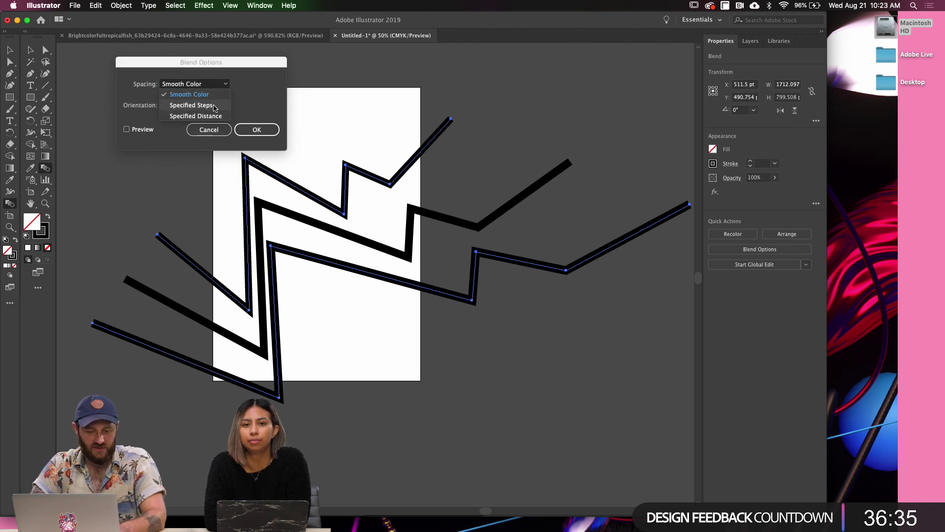
pyautogui.click(212, 105)
pyautogui.click(127, 129)
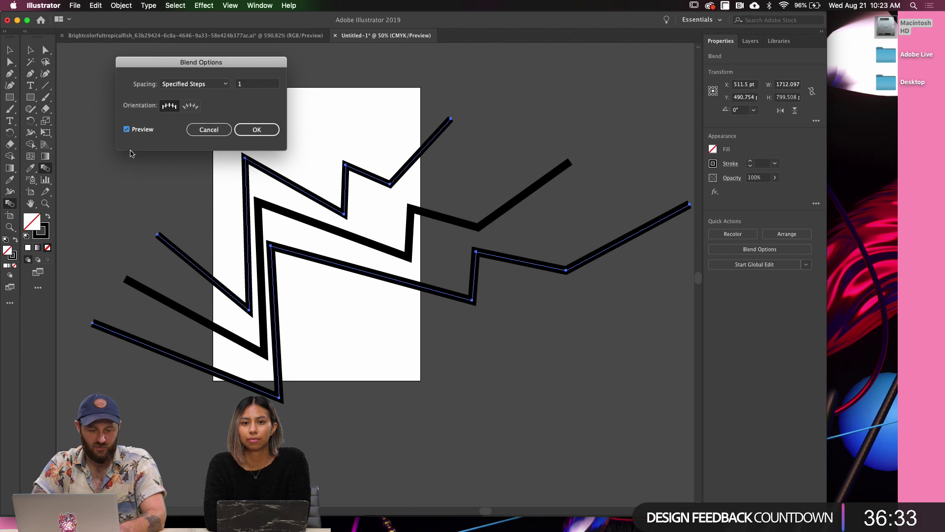
pyautogui.click(248, 86)
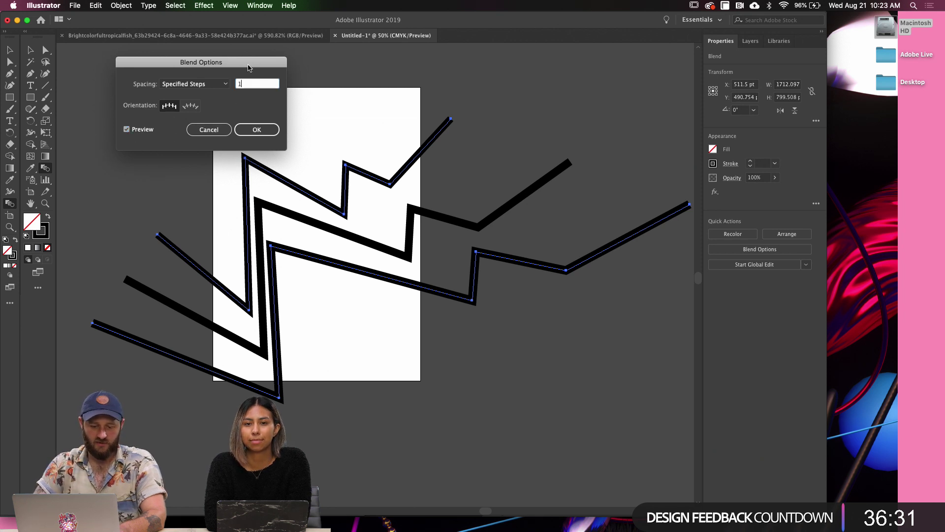
pyautogui.press('Up')
pyautogui.press('Up')
pyautogui.press('Up')
pyautogui.press('Up')
pyautogui.press('Up')
pyautogui.press('Up')
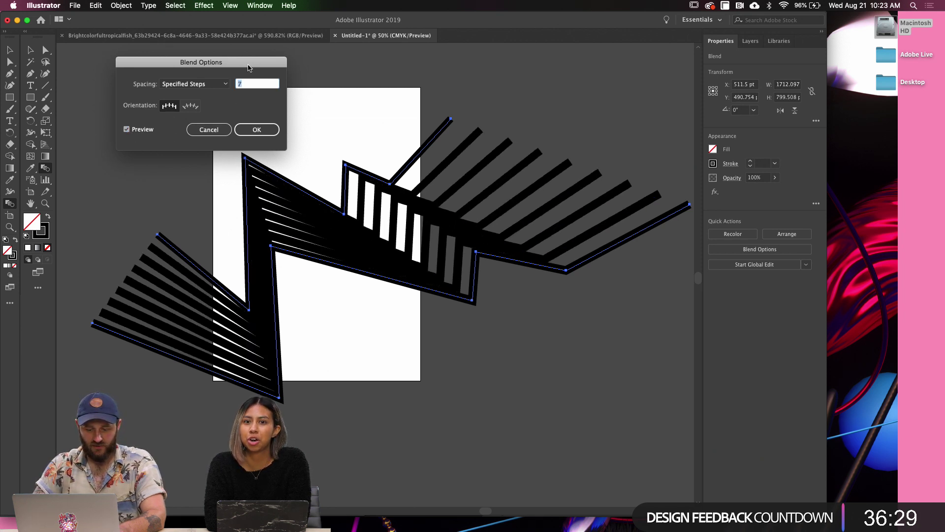
pyautogui.press('Down')
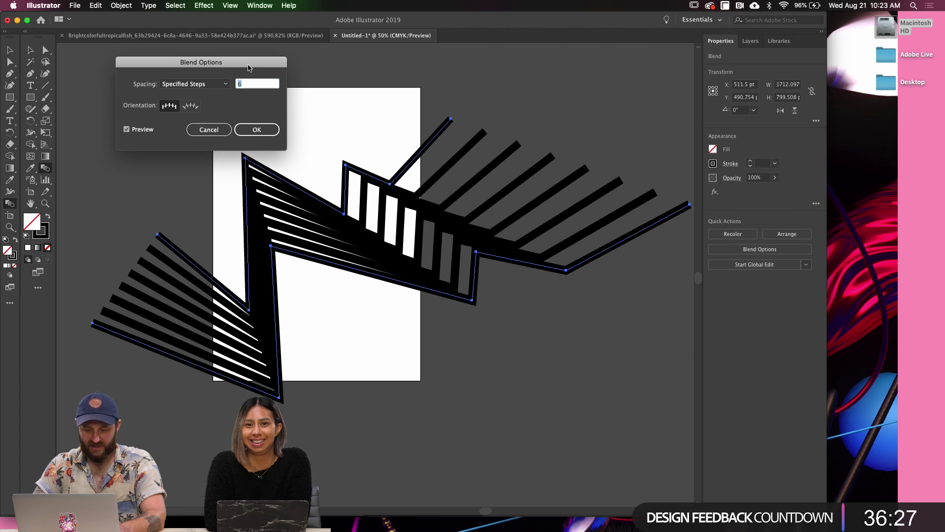
pyautogui.press('Up')
pyautogui.press('Up')
pyautogui.press('Up')
pyautogui.press('Up')
pyautogui.press('Up')
pyautogui.press('Up')
pyautogui.press('Up')
pyautogui.press('Up')
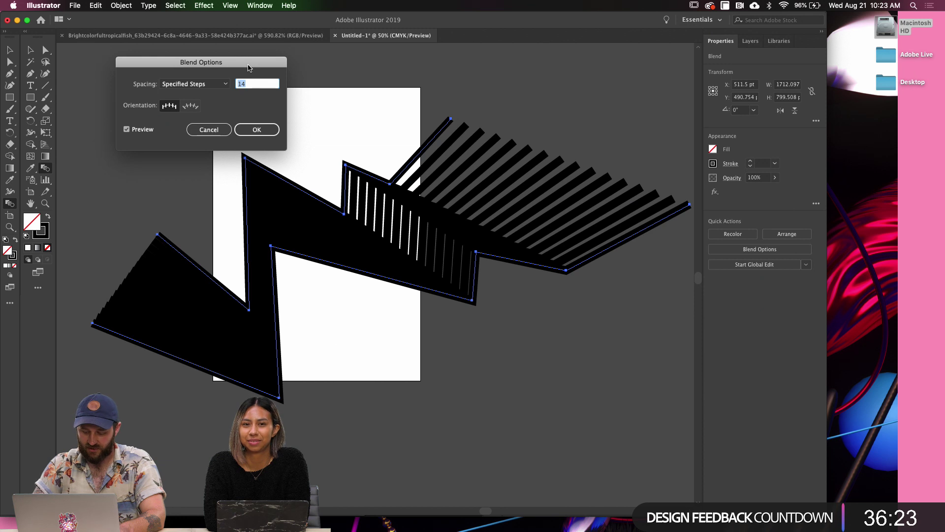
pyautogui.press('Return')
# Set the stroke of only the lower, stretched zigzag in the blend to 0.25 pt, and deselect it
pyautogui.press('a')
pyautogui.click(375, 146)
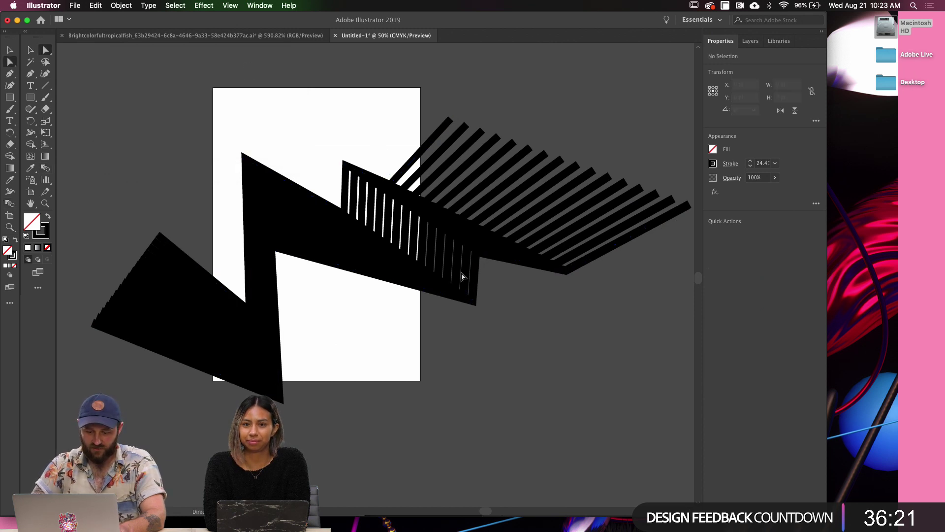
pyautogui.click(476, 282)
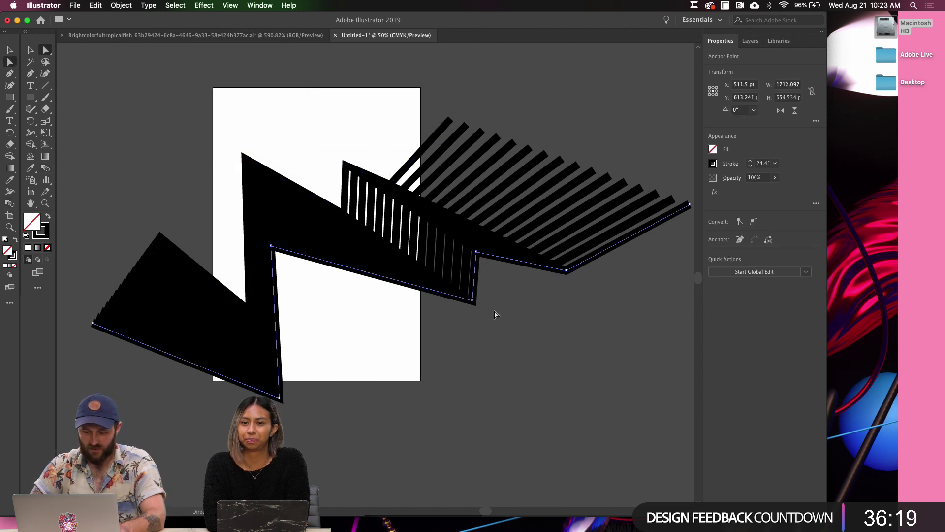
pyautogui.click(760, 163)
pyautogui.press('BackSpace')
pyautogui.press('BackSpace')
pyautogui.press('BackSpace')
pyautogui.press('BackSpace')
pyautogui.press('BackSpace')
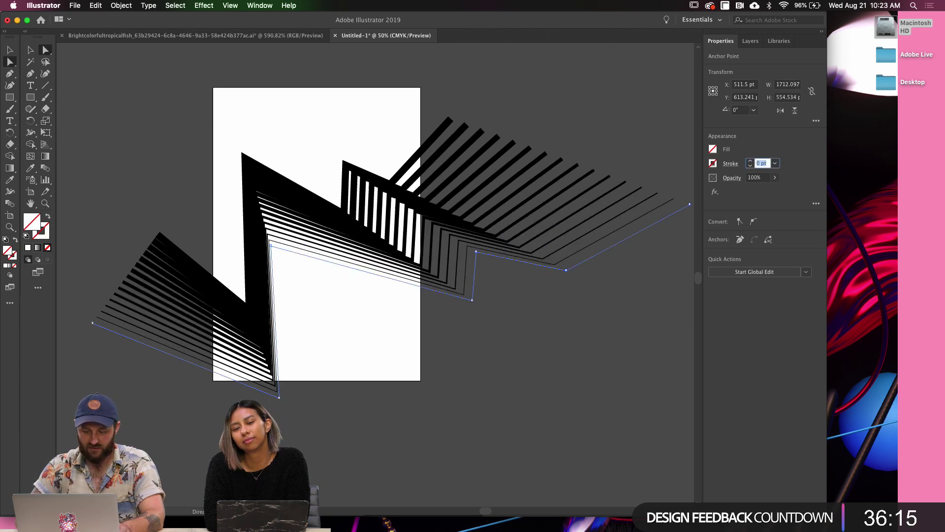
pyautogui.write('0.25')
pyautogui.press('Return')
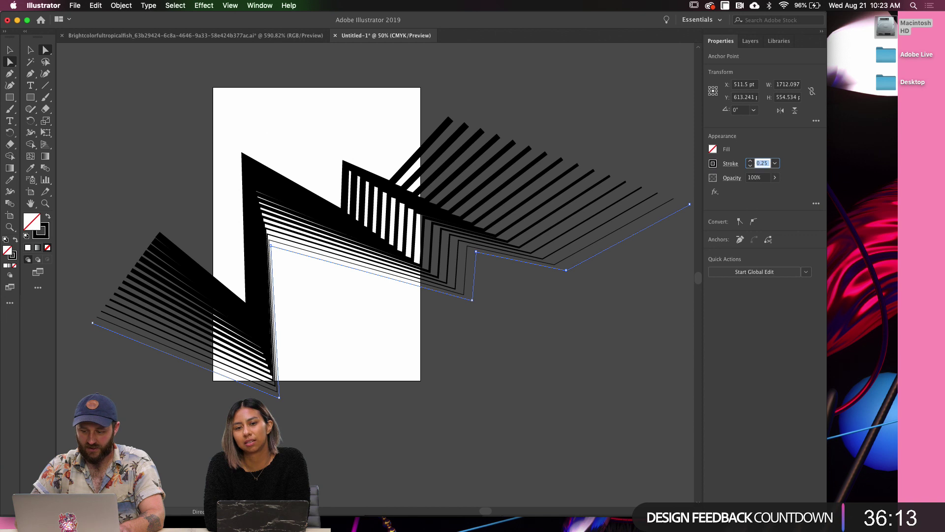
pyautogui.press('v')
pyautogui.click(317, 147)
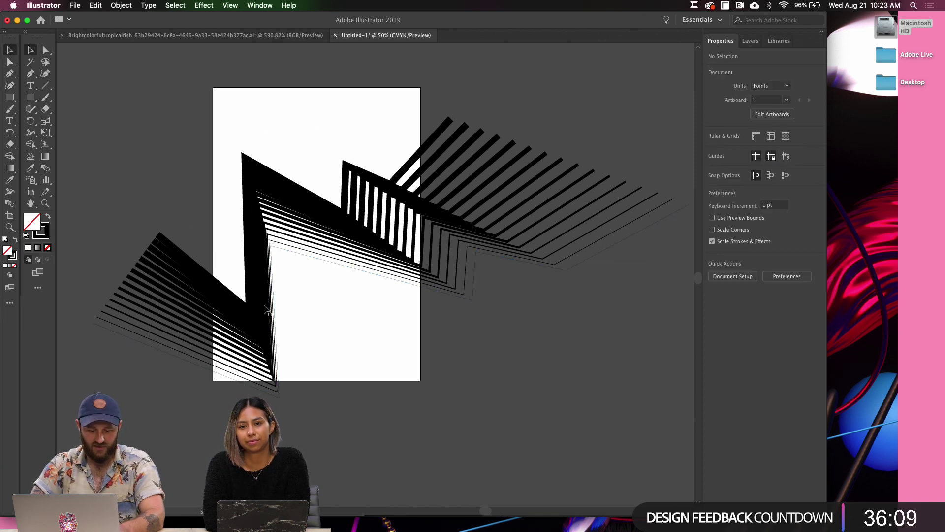
# Expand the zigzag blend and its strokes into filled outlines, and unite them with Pathfinder
pyautogui.click(270, 322)
pyautogui.click(122, 6)
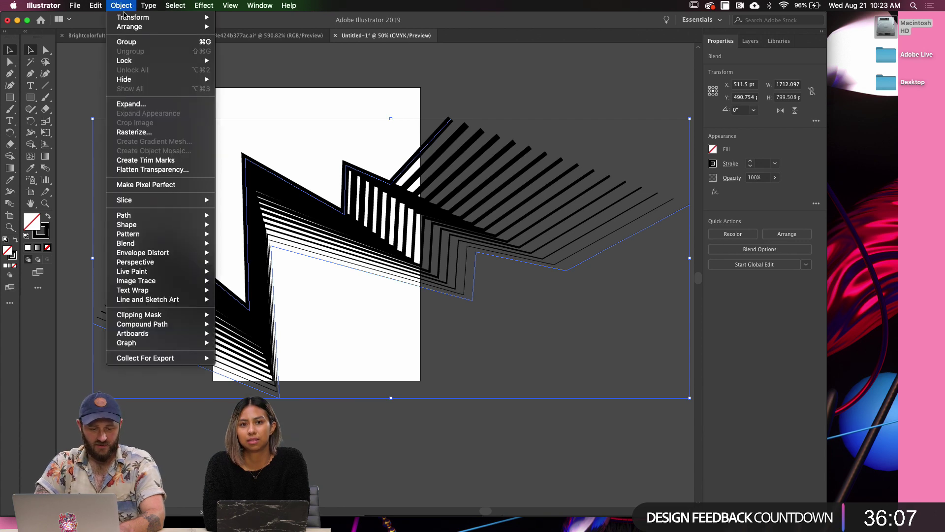
pyautogui.click(138, 105)
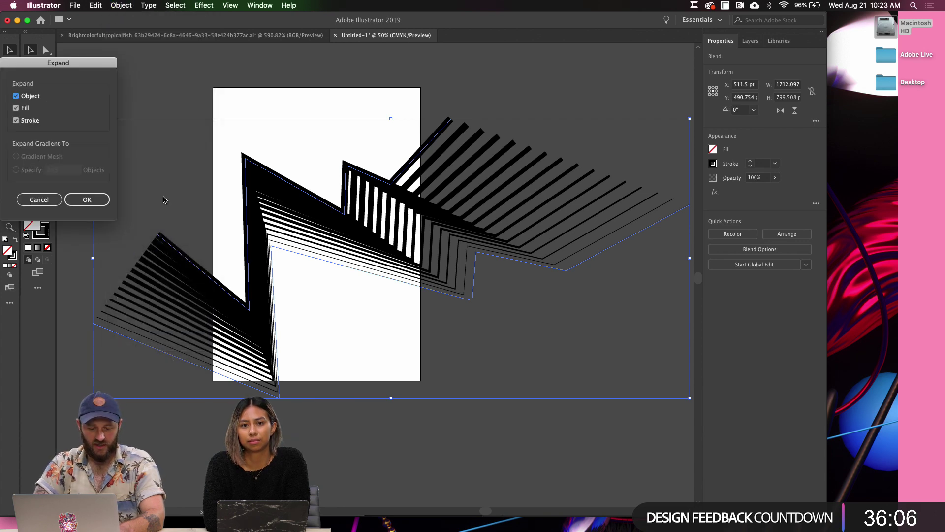
pyautogui.click(89, 198)
pyautogui.click(122, 6)
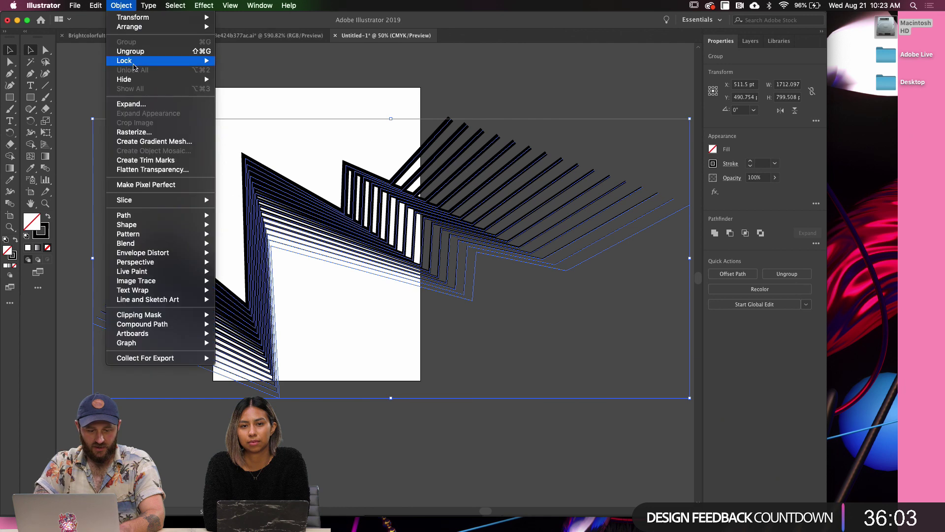
pyautogui.click(137, 101)
pyautogui.click(86, 199)
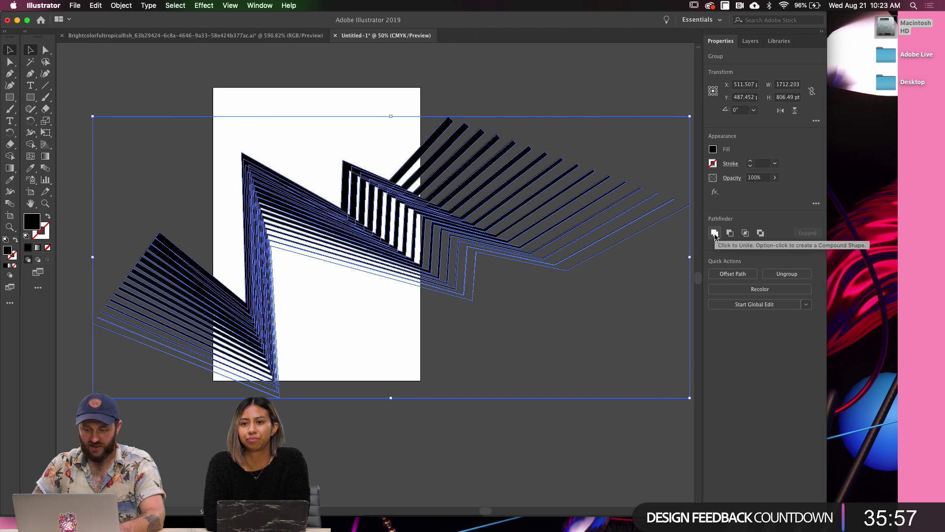
pyautogui.click(715, 234)
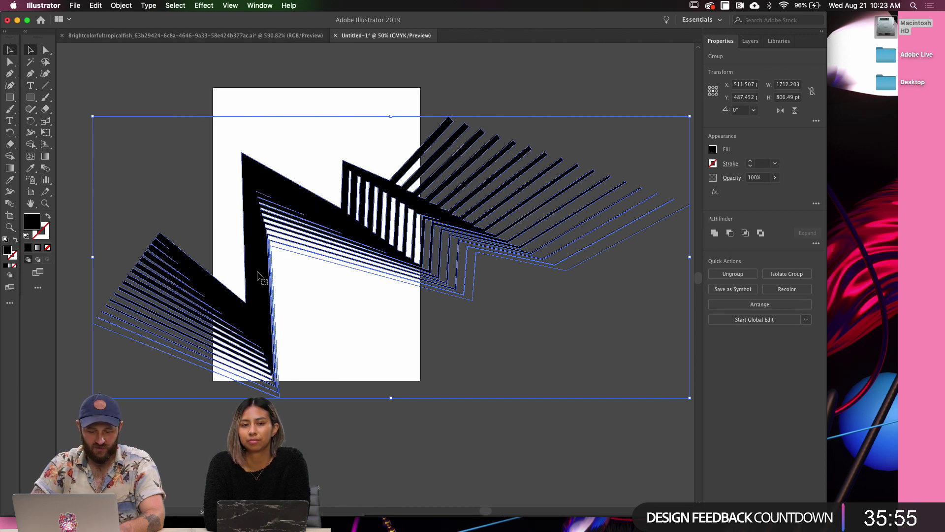
# Copy the united zigzag artwork and paste it into the Photoshop poster as a shape layer
pyautogui.press('a')
pyautogui.press('super+Tab')
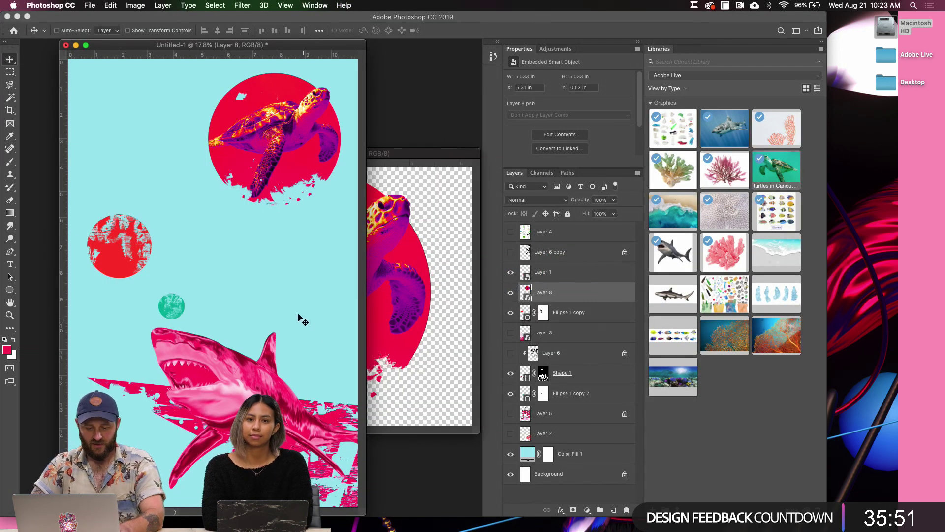
pyautogui.press('super+Tab')
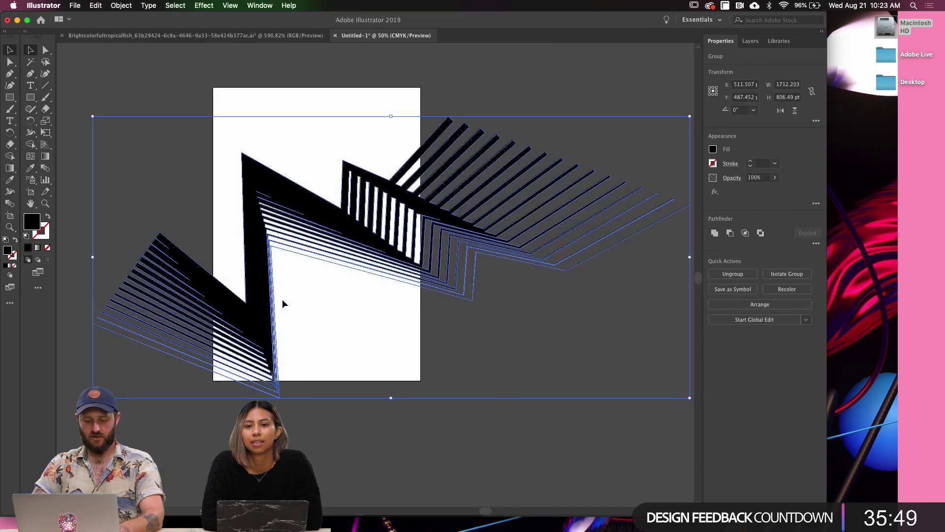
pyautogui.press('super+Tab')
pyautogui.press('super+v')
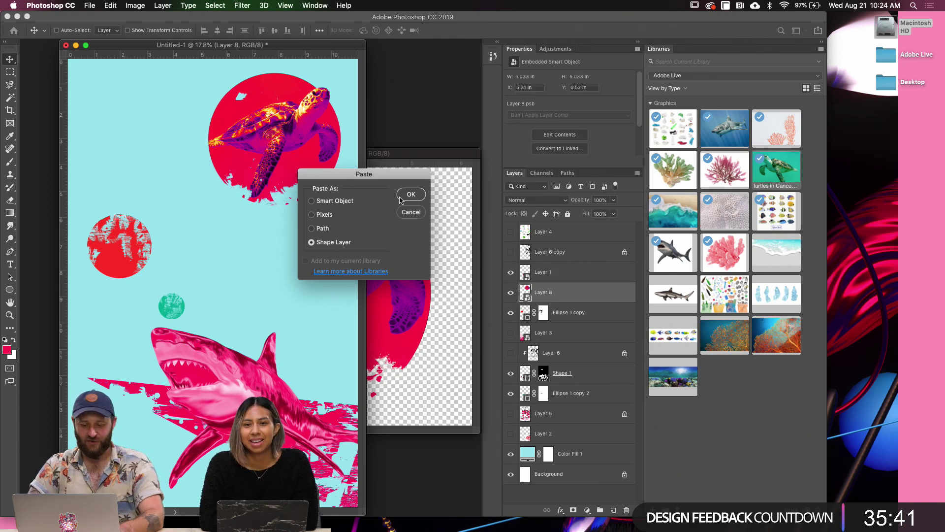
pyautogui.click(411, 194)
# Position the pasted zigzag across the poster's lower half behind the shark, and move its layer beneath Ellipse 1 copy 2
pyautogui.press('f')
pyautogui.moveTo(368, 310); pyautogui.dragTo(279, 285)
pyautogui.moveTo(370, 268); pyautogui.dragTo(456, 351)
pyautogui.scroll(-2, 457, 344)
pyautogui.hscroll(2, 457, 345)
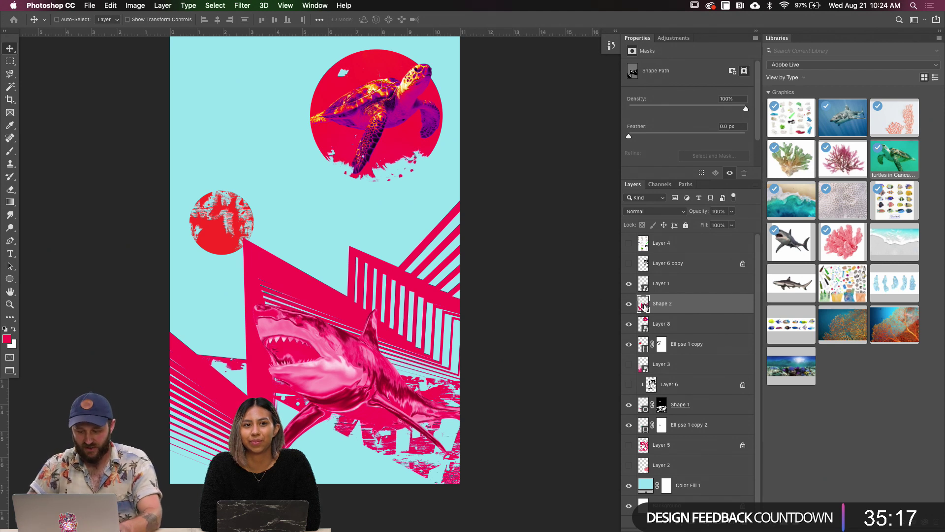
pyautogui.moveTo(644, 306); pyautogui.dragTo(656, 416)
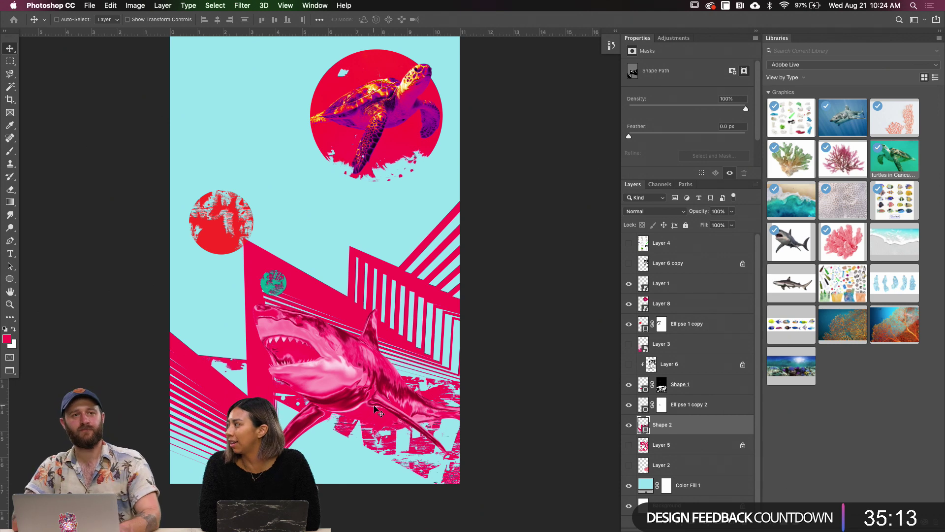
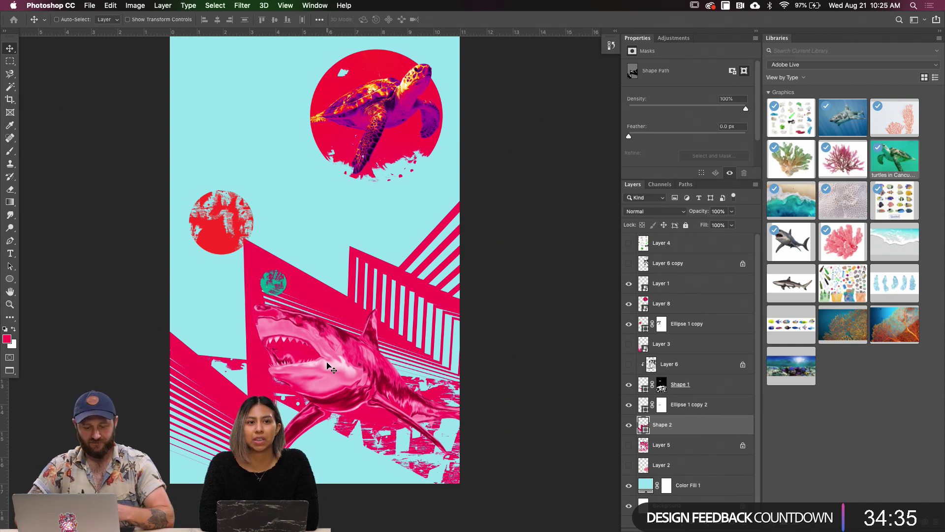
# Move the red grunge circle up to the poster's left edge, and place the small teal circle below it, left of the zigzag
pyautogui.keyDown('super'); pyautogui.click(219, 244); pyautogui.keyUp('super')
pyautogui.moveTo(220, 244); pyautogui.dragTo(202, 213)
pyautogui.keyDown('super'); pyautogui.click(254, 381); pyautogui.keyUp('super')
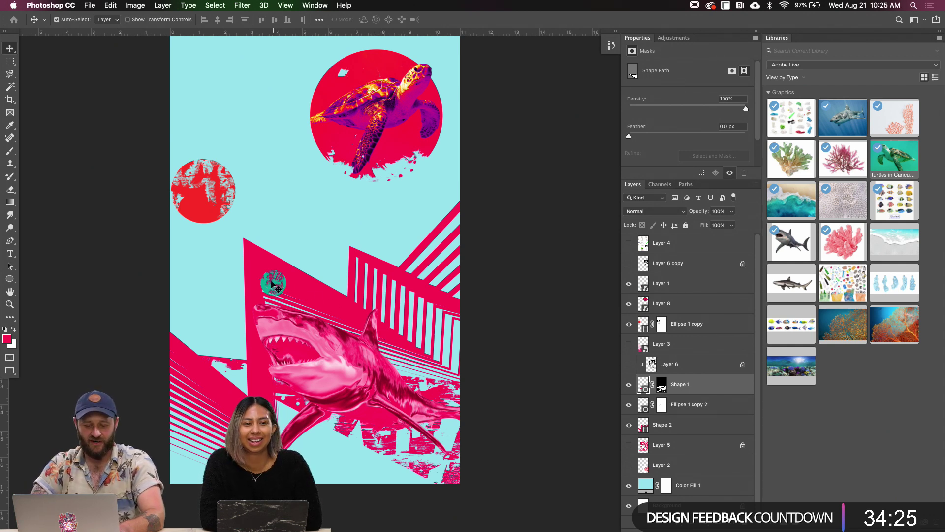
pyautogui.keyDown('super'); pyautogui.click(291, 290); pyautogui.keyUp('super')
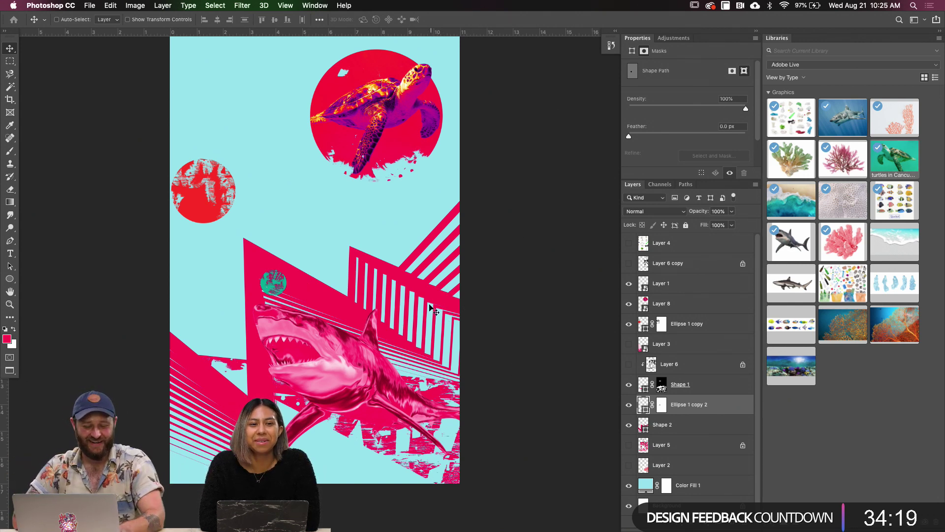
pyautogui.moveTo(306, 286); pyautogui.dragTo(277, 294)
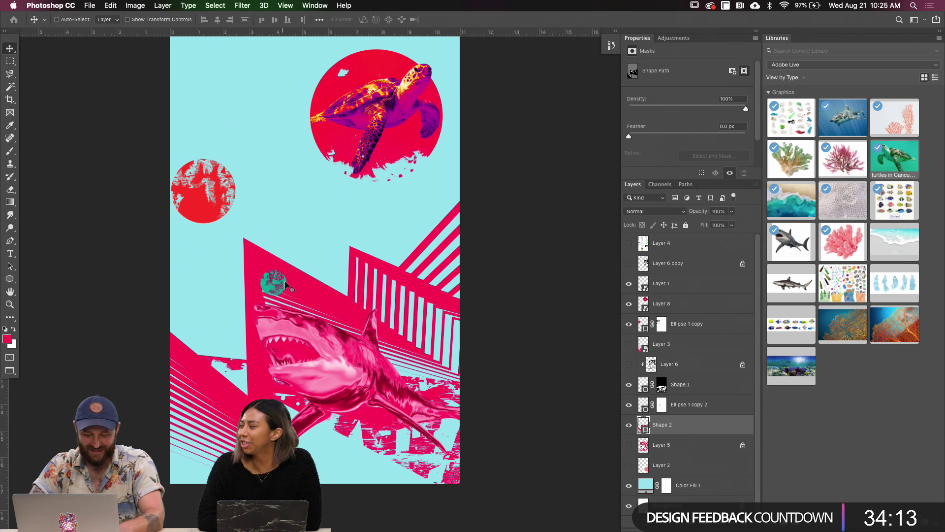
pyautogui.keyDown('super'); pyautogui.click(292, 290); pyautogui.keyUp('super')
pyautogui.moveTo(325, 292); pyautogui.dragTo(266, 285)
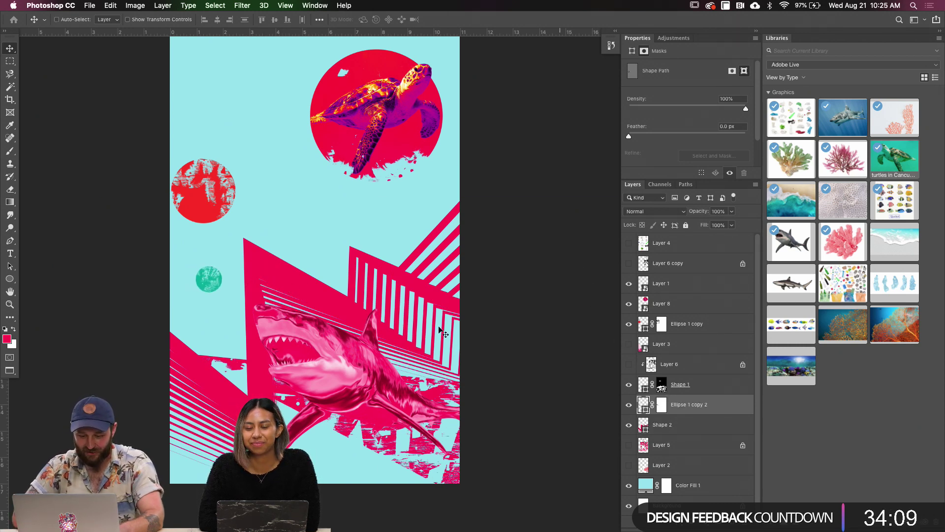
# Move the Shape 1 grunge triangle from behind the shark to the poster's right side, just beneath the turtle circle
pyautogui.hscroll(2, 307, 308)
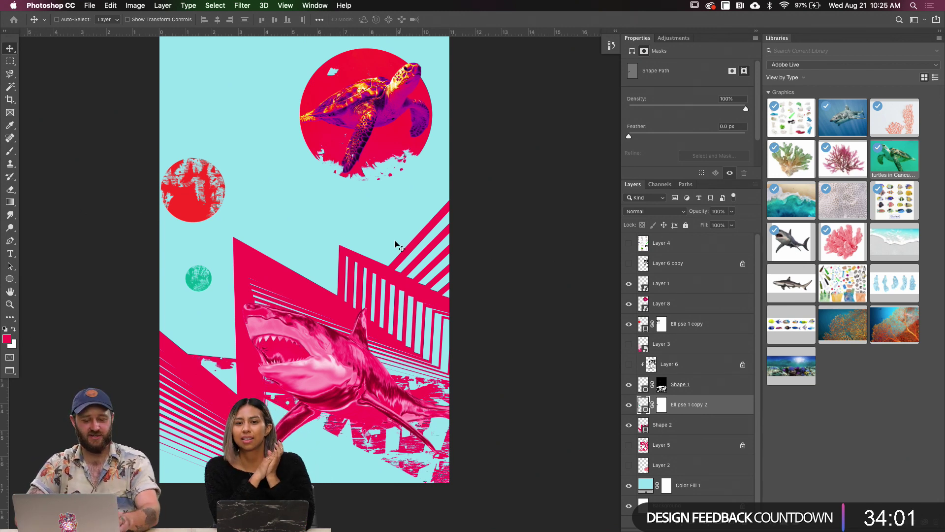
pyautogui.keyDown('super'); pyautogui.click(348, 224); pyautogui.keyUp('super')
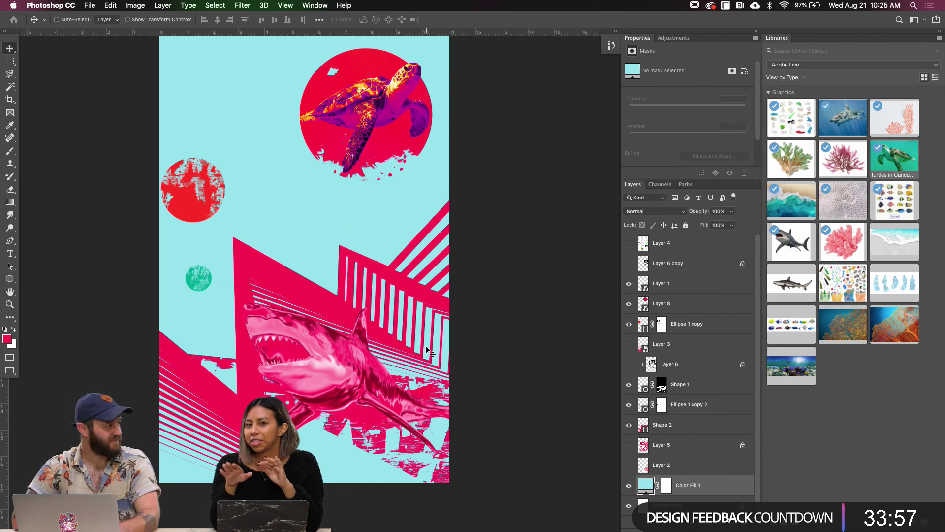
pyautogui.keyDown('super'); pyautogui.click(329, 385); pyautogui.keyUp('super')
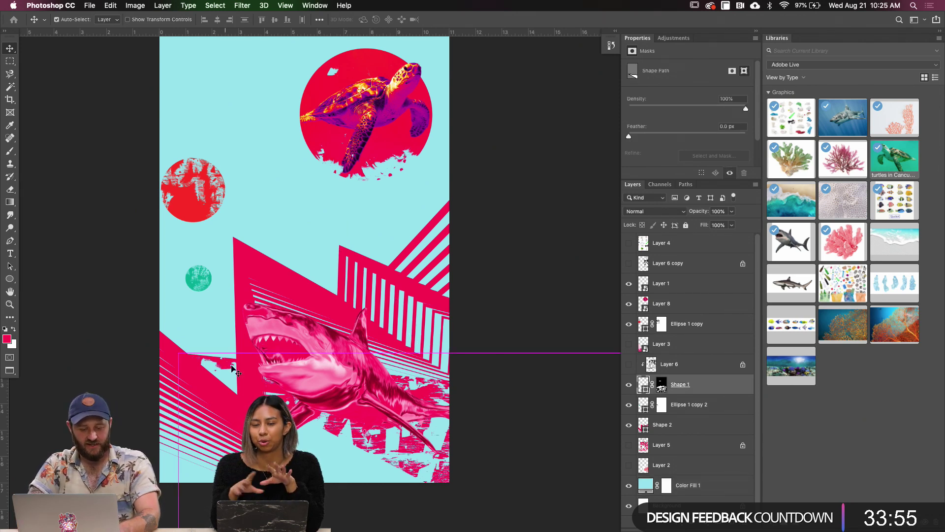
pyautogui.moveTo(329, 385); pyautogui.dragTo(408, 253)
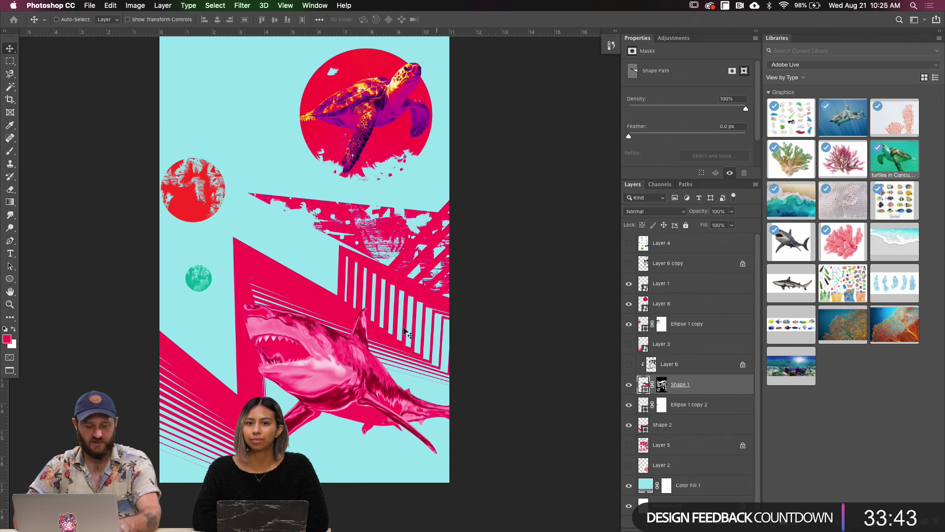
# Shift the shark to the right and slightly down, and nudge the zigzag behind it down and to the right
pyautogui.moveTo(316, 362); pyautogui.dragTo(339, 350)
pyautogui.moveTo(272, 284); pyautogui.dragTo(284, 305)
pyautogui.keyDown('super'); pyautogui.click(340, 217); pyautogui.keyUp('super')
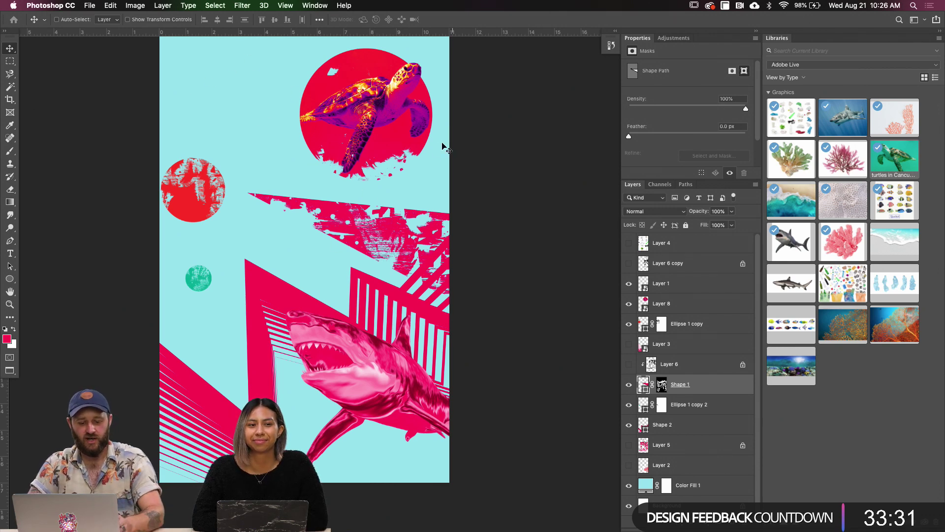
# Switch to Illustrator and undo the uniting and expanding of the zigzag, back to the live blend
pyautogui.press('super+Tab')
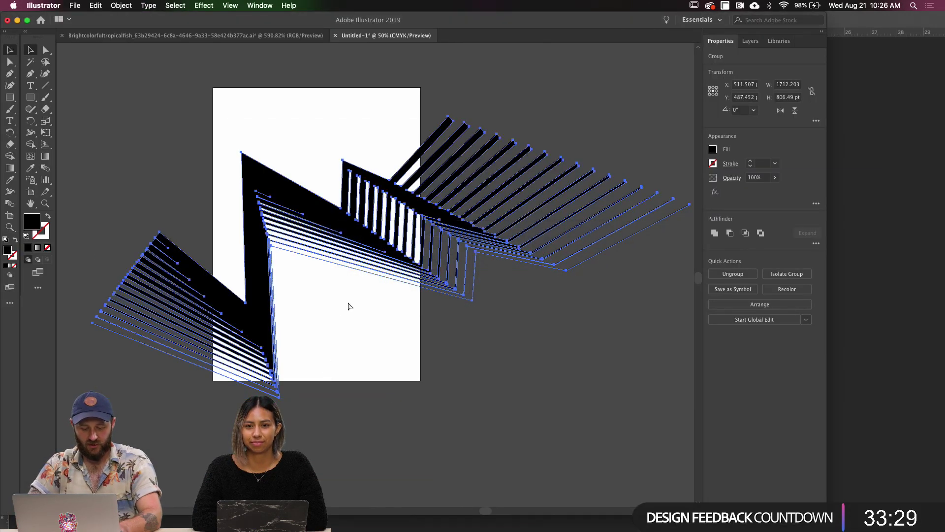
pyautogui.hotkey('shift', 'x')
pyautogui.press('super+alt+b')
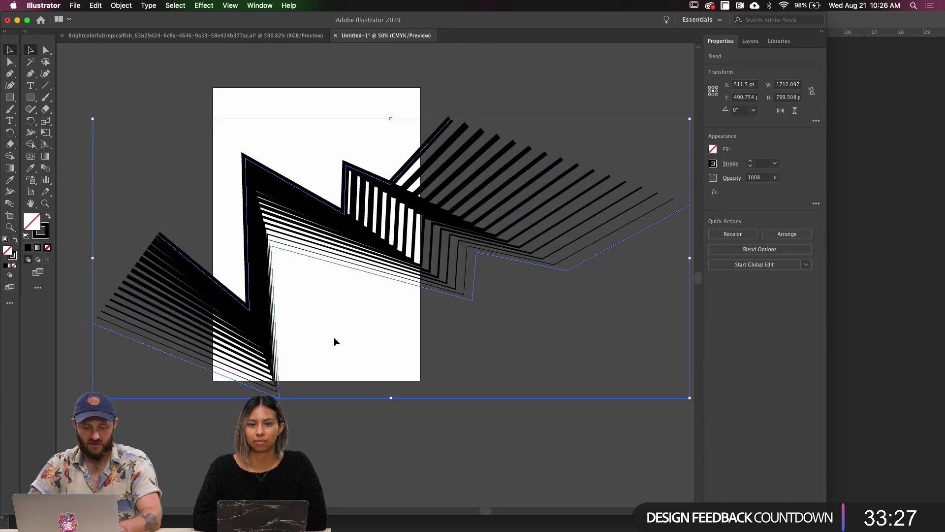
# Round all corners of both zigzag paths in the blend, and rotate the whole blend to about 281° so it runs down the artboard
pyautogui.press('a')
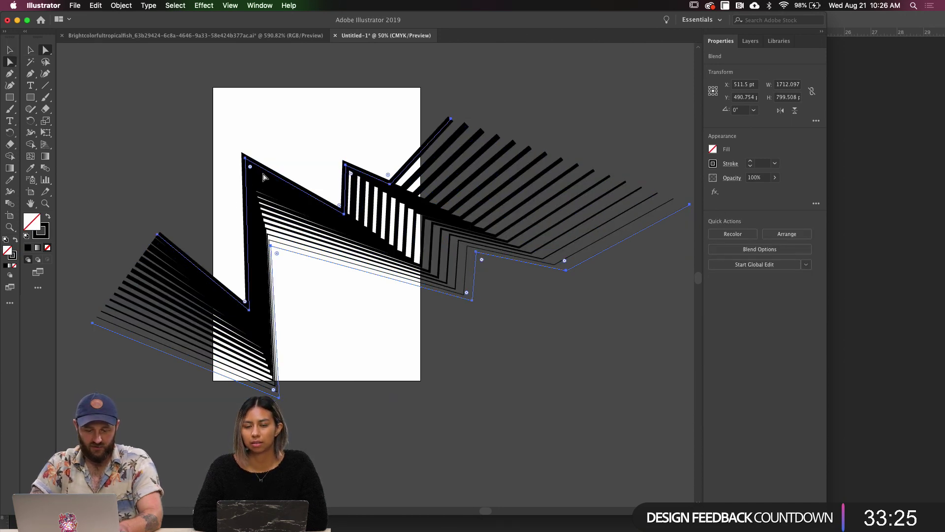
pyautogui.moveTo(250, 169); pyautogui.dragTo(296, 255)
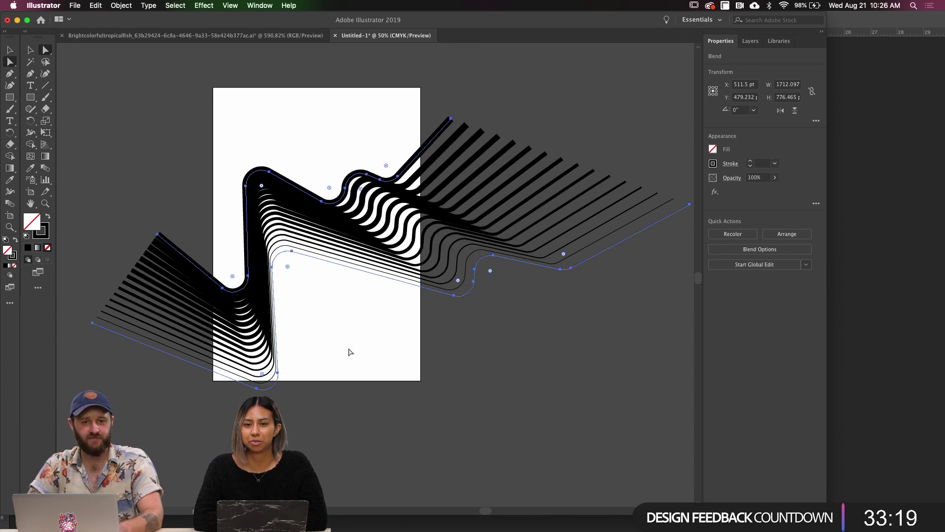
pyautogui.press('v')
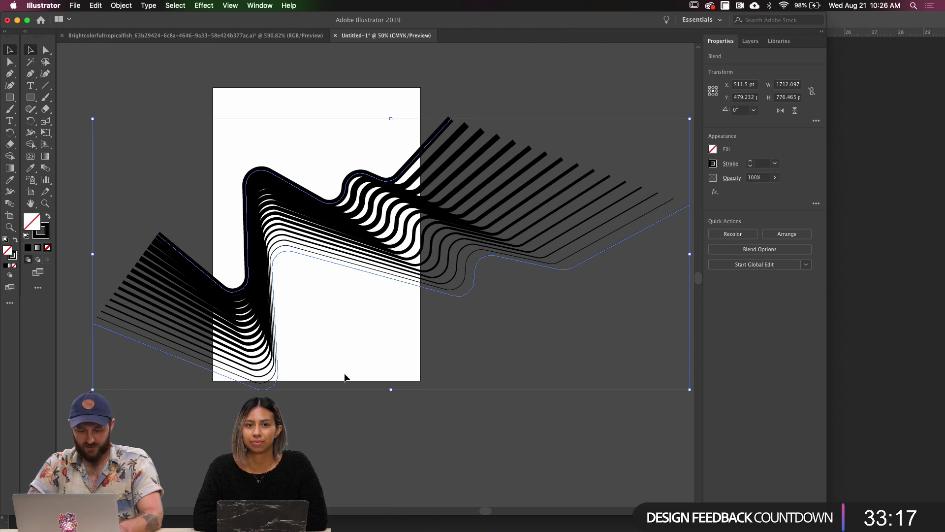
pyautogui.press('r')
pyautogui.moveTo(397, 116); pyautogui.dragTo(424, 317)
pyautogui.press('v')
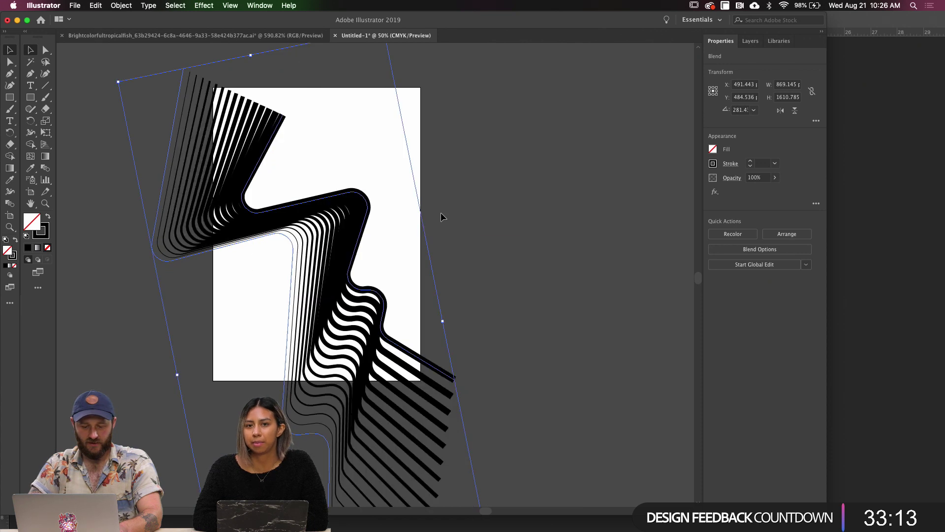
# Isolate the blend and move only its thick 20 pt path down across the other lines so the blended strokes overlap
pyautogui.click(372, 205)
pyautogui.click(372, 211)
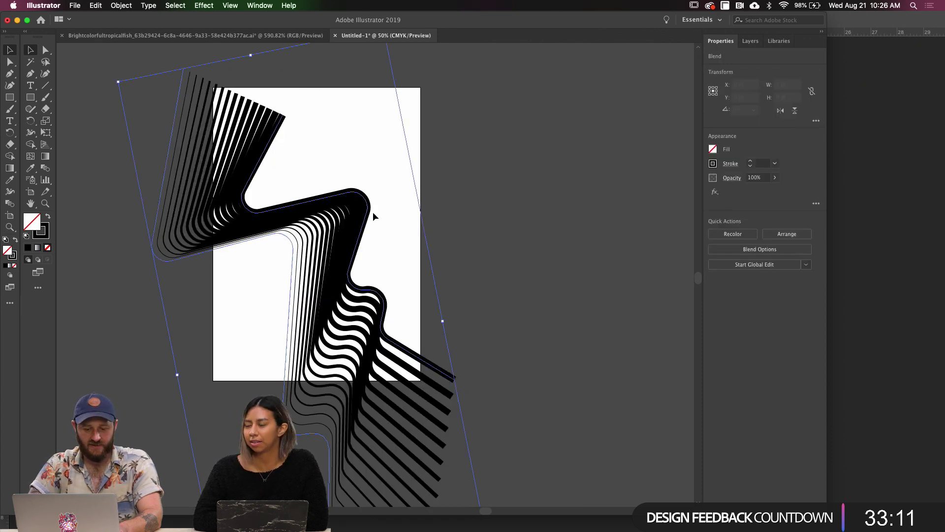
pyautogui.doubleClick(372, 215)
pyautogui.click(369, 213)
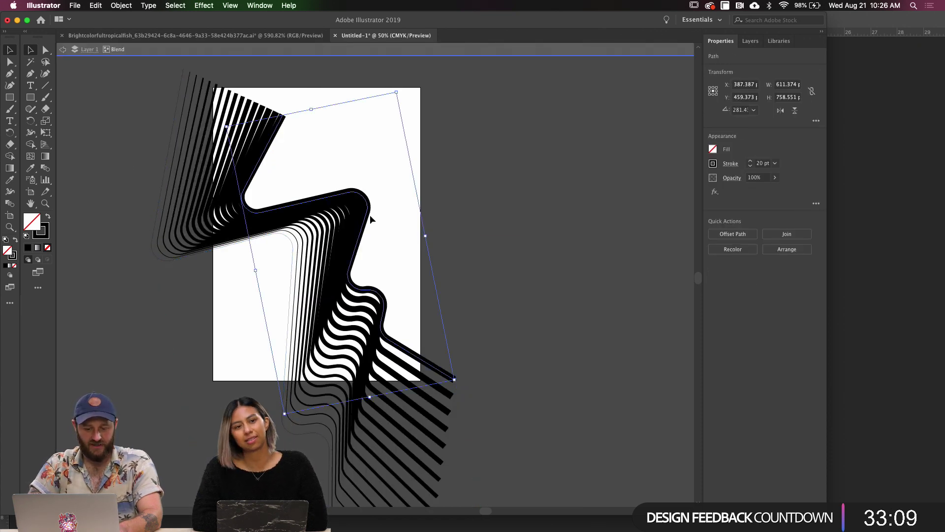
pyautogui.moveTo(366, 224); pyautogui.dragTo(422, 186)
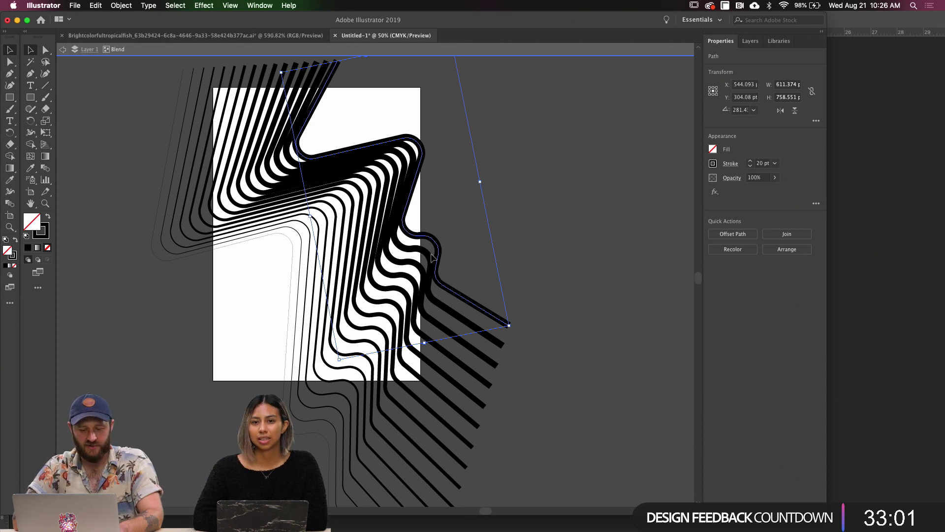
pyautogui.moveTo(423, 237); pyautogui.dragTo(520, 323)
pyautogui.press('e')
pyautogui.moveTo(373, 177); pyautogui.dragTo(304, 230)
pyautogui.hotkey('ctrl', '-')
pyautogui.hscroll(-3, 424, 271)
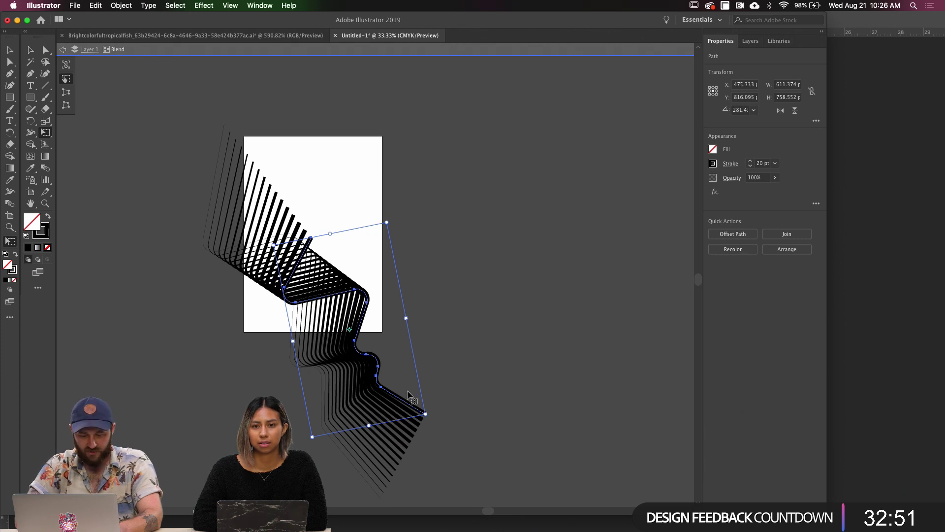
pyautogui.press('v')
pyautogui.click(442, 354)
pyautogui.click(205, 211)
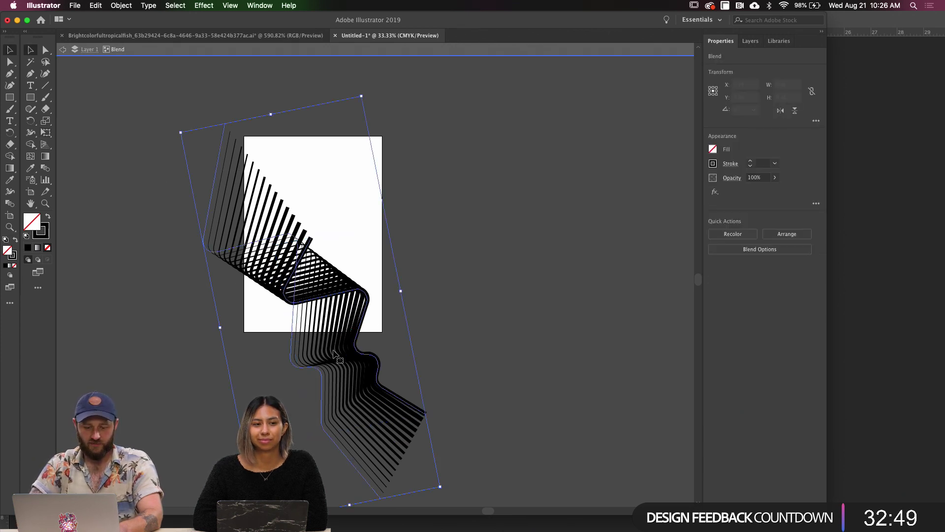
pyautogui.click(422, 280)
# Reduce the blend's spacing to 6 specified steps, with the preview on
pyautogui.press('a')
pyautogui.click(260, 313)
pyautogui.click(45, 168)
pyautogui.doubleClick(47, 169)
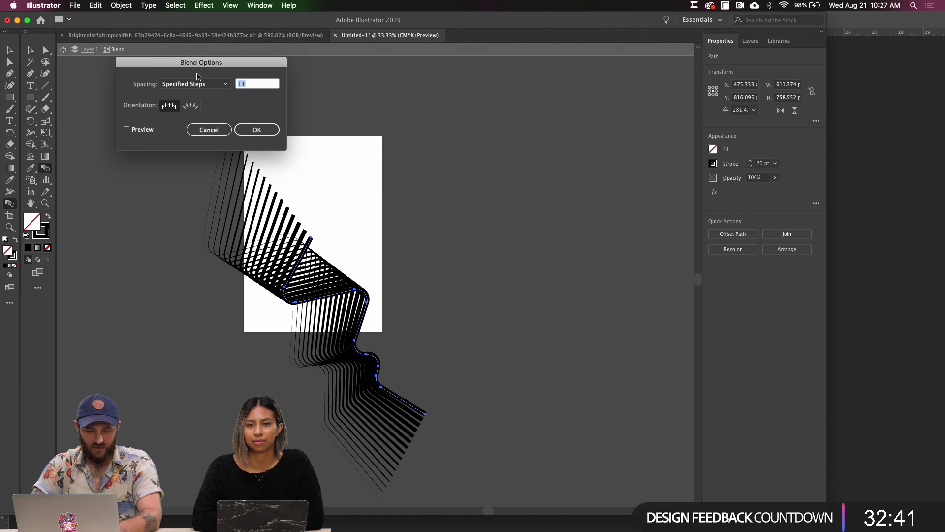
pyautogui.click(143, 130)
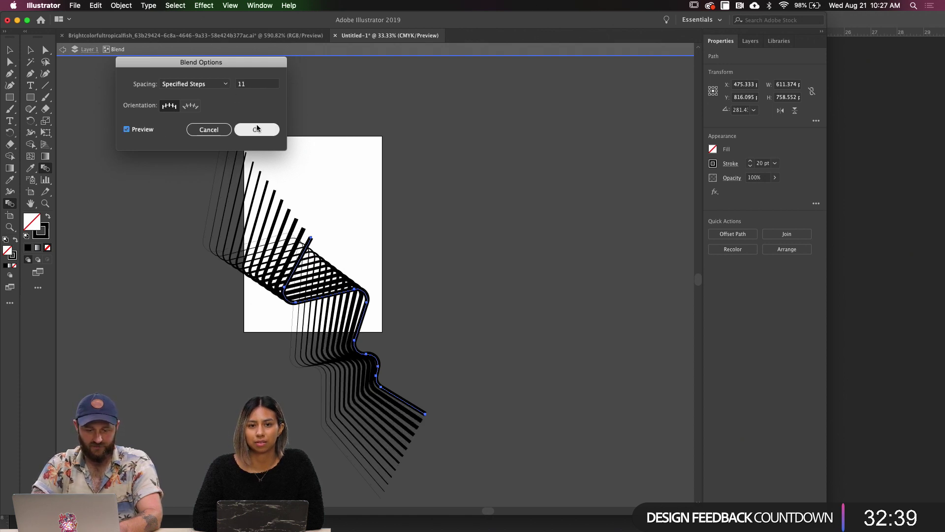
pyautogui.click(254, 85)
pyautogui.press('Down')
pyautogui.press('Down')
pyautogui.press('Down')
pyautogui.press('Down')
pyautogui.press('Down')
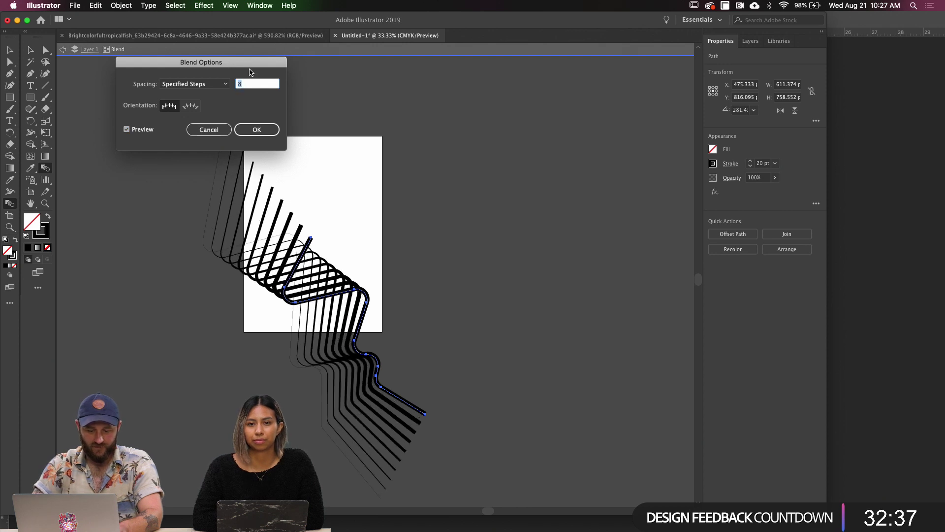
pyautogui.press('Tab')
pyautogui.press('Return')
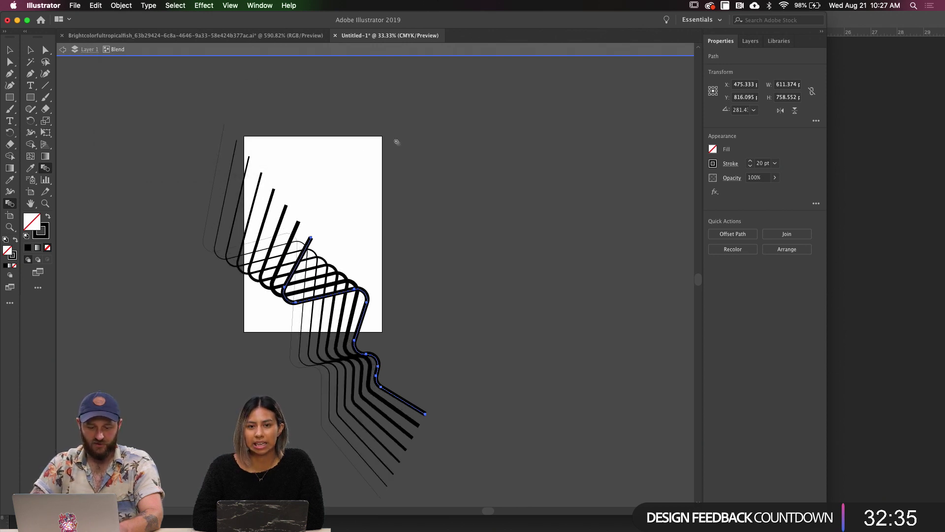
# Expand the rounded line blend and its strokes into filled outlines, and unite them with Pathfinder
pyautogui.press('v')
pyautogui.click(180, 182)
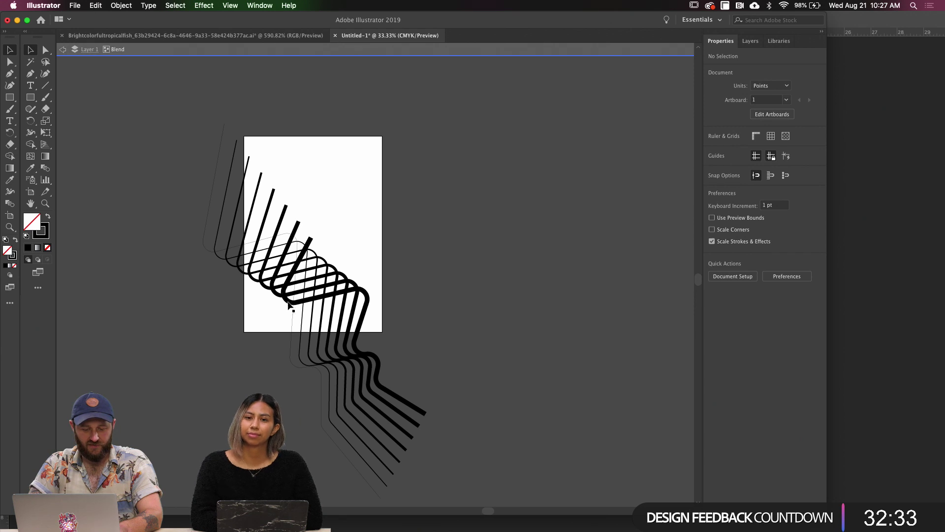
pyautogui.click(284, 291)
pyautogui.click(121, 6)
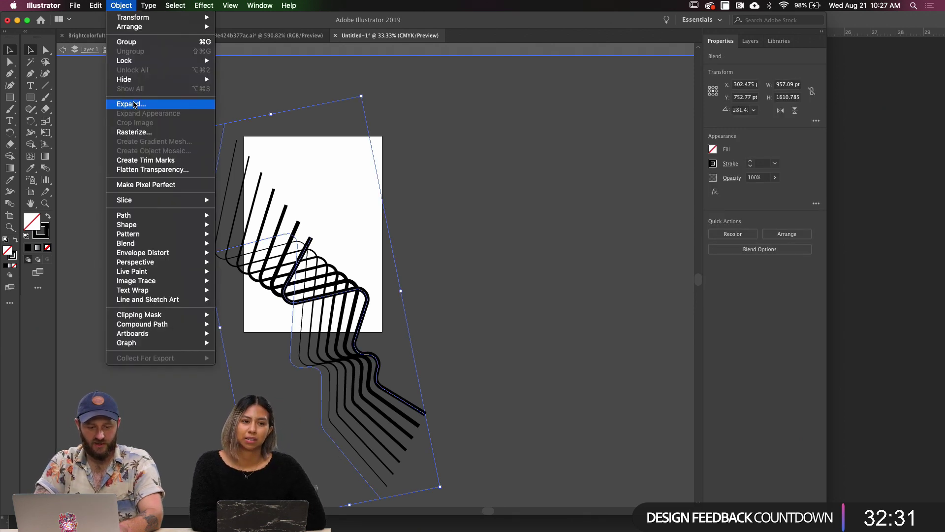
pyautogui.click(131, 104)
pyautogui.click(86, 199)
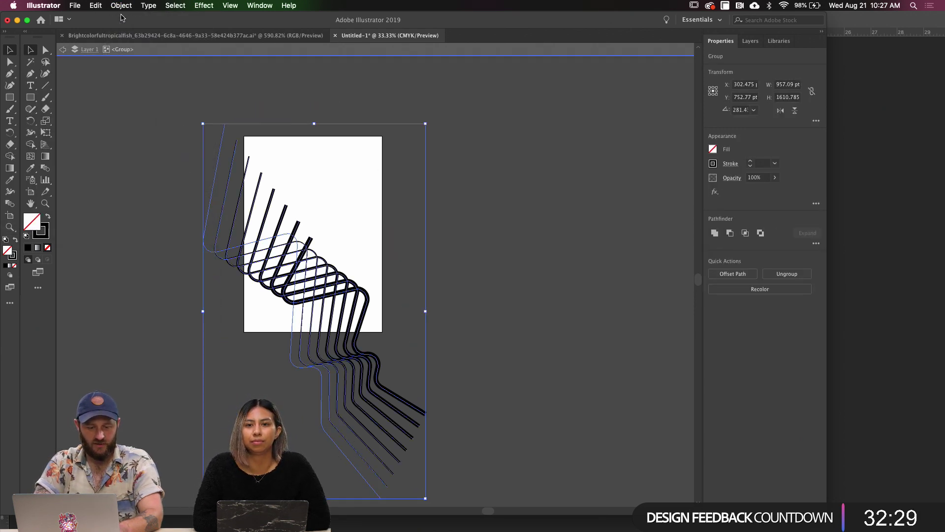
pyautogui.press('super+Tab')
pyautogui.press('super+Tab')
pyautogui.click(122, 5)
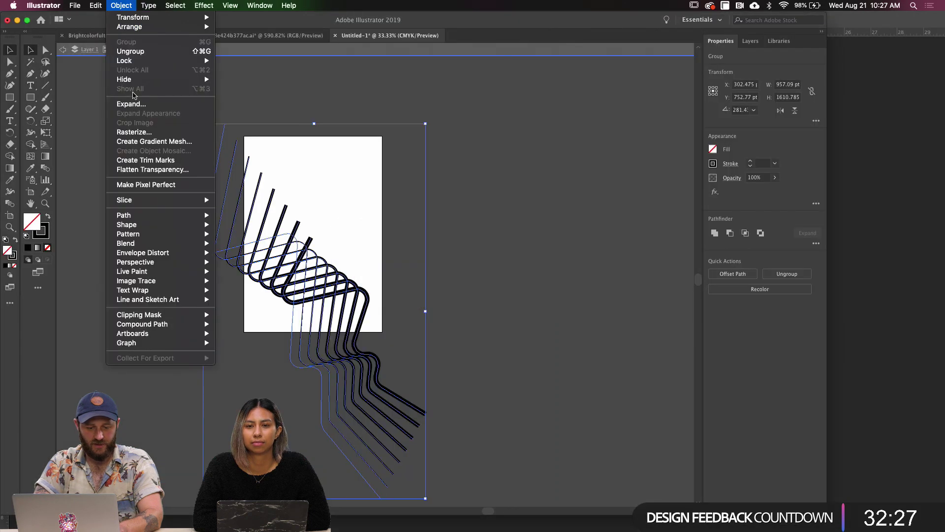
pyautogui.click(130, 103)
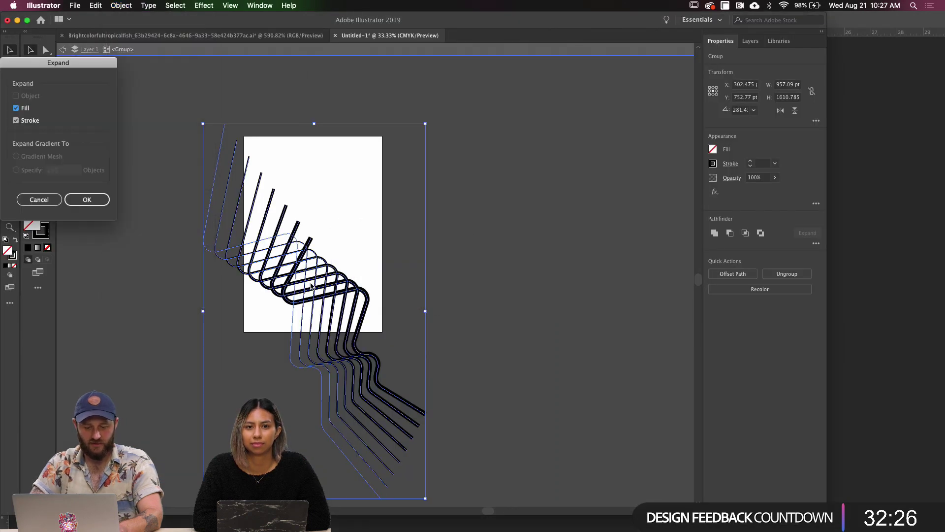
pyautogui.click(86, 199)
pyautogui.click(714, 233)
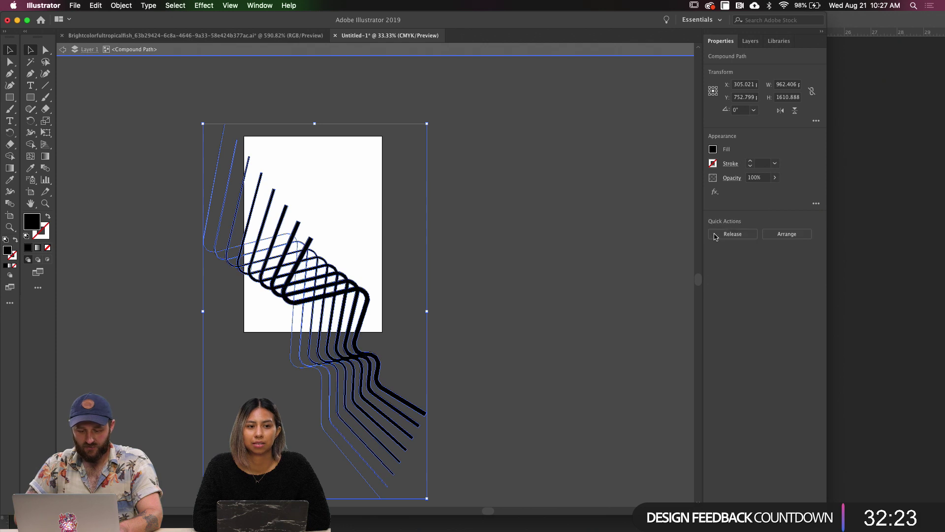
# Copy the united rounded-line artwork, switch to Photoshop, and paste it twice into the poster as shape layers
pyautogui.press('super+c')
pyautogui.press('super+Tab')
pyautogui.press('super+v')
pyautogui.click(411, 195)
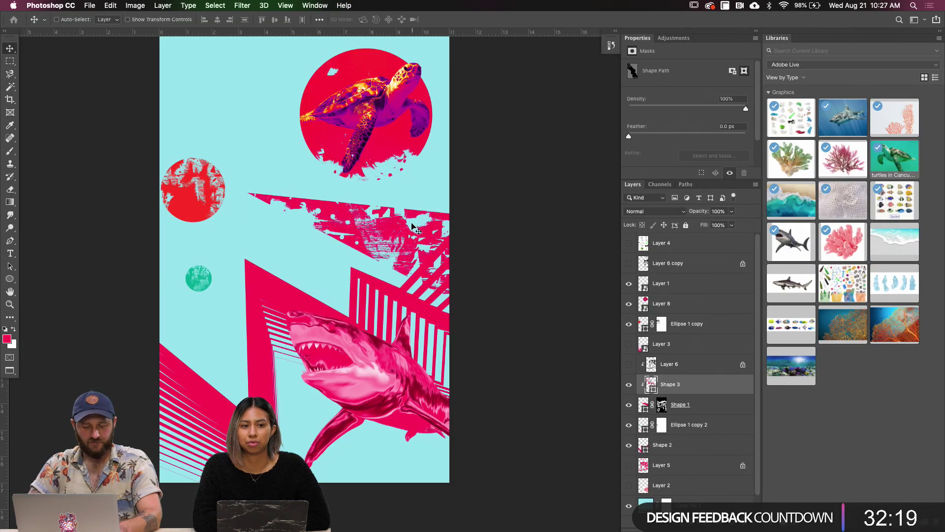
pyautogui.press('super+Tab')
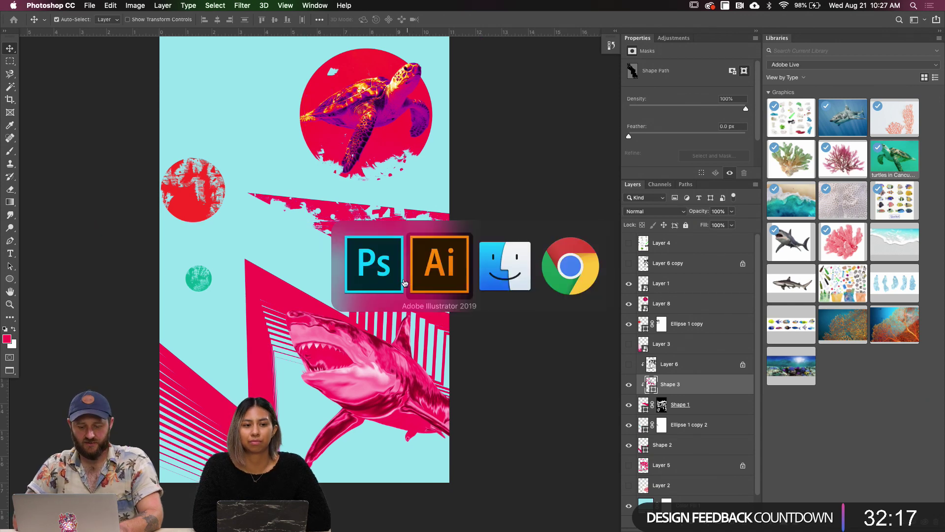
pyautogui.scroll(3, 345, 256)
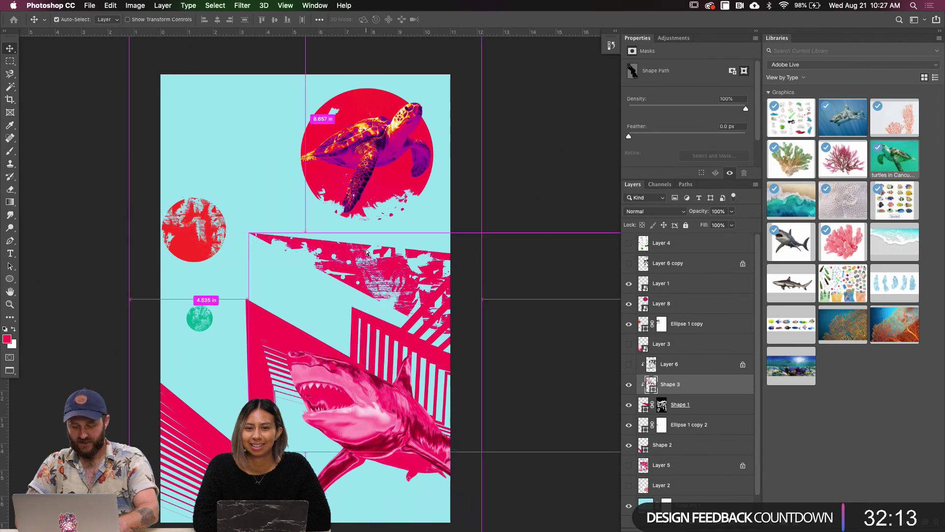
pyautogui.press('super+v')
pyautogui.click(410, 195)
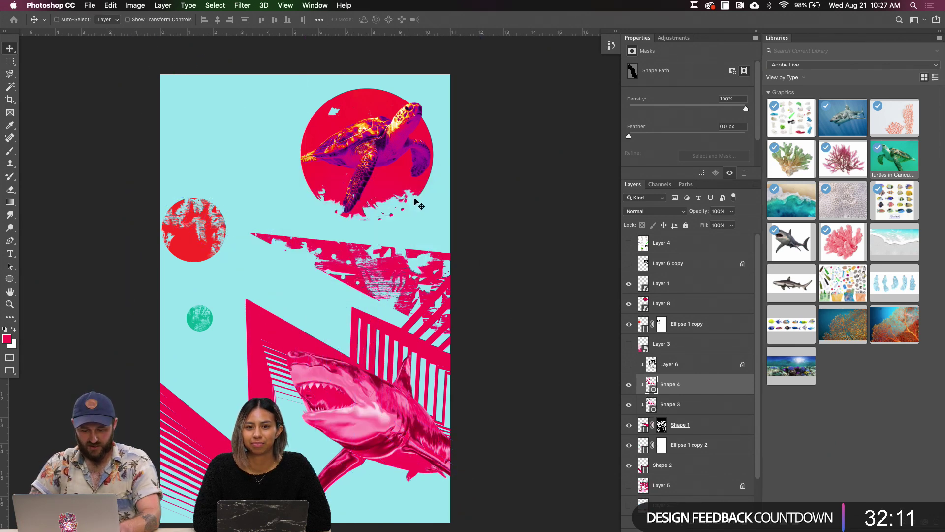
# Move the Shape 4 layer beneath Ellipse 1 copy, and rotate and position its lines across the poster's top behind the turtle circle
pyautogui.moveTo(652, 388); pyautogui.dragTo(649, 337)
pyautogui.moveTo(402, 294); pyautogui.dragTo(350, 172)
pyautogui.hotkey('ctrl', 't')
pyautogui.moveTo(88, 258); pyautogui.dragTo(249, 296)
pyautogui.press('Return')
pyautogui.moveTo(352, 279); pyautogui.dragTo(394, 259)
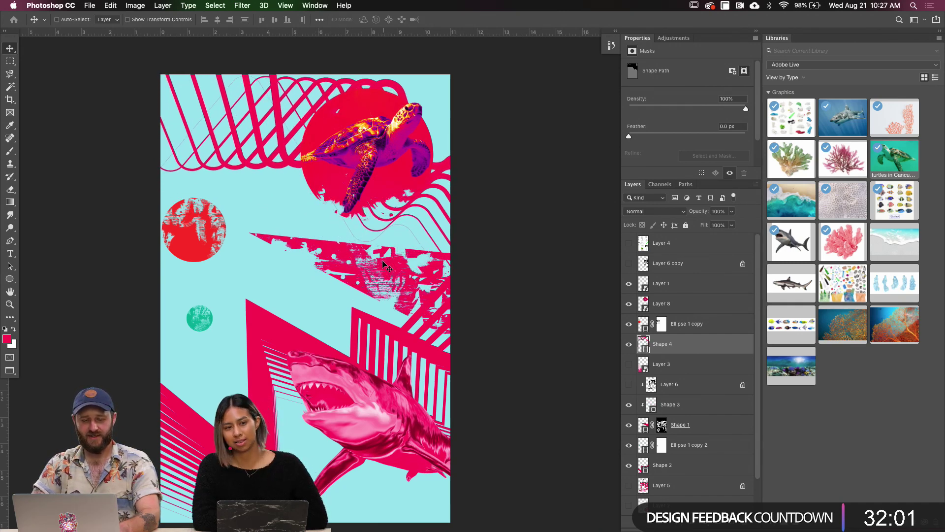
# Recolour the Shape 4 line pattern with the orange ffb203 sampled from the turtle
pyautogui.doubleClick(643, 342)
pyautogui.click(398, 121)
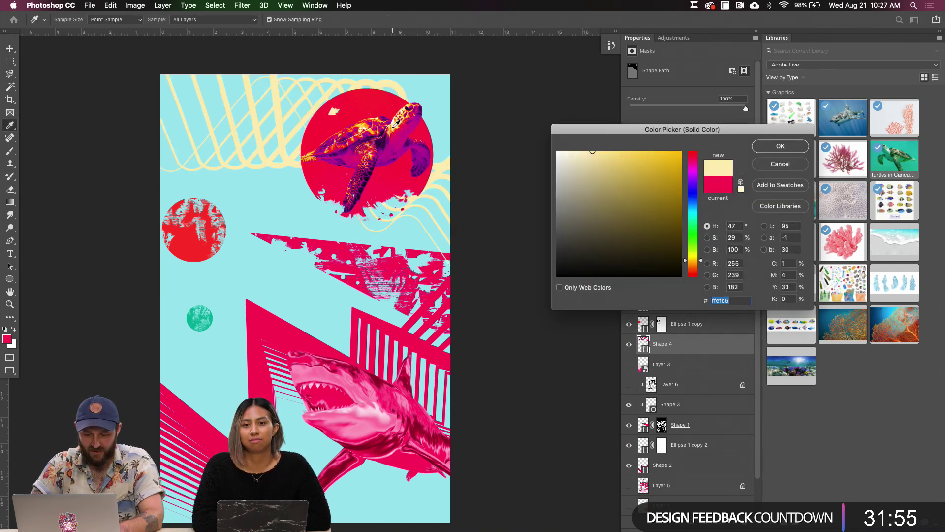
pyautogui.click(361, 161)
pyautogui.click(310, 156)
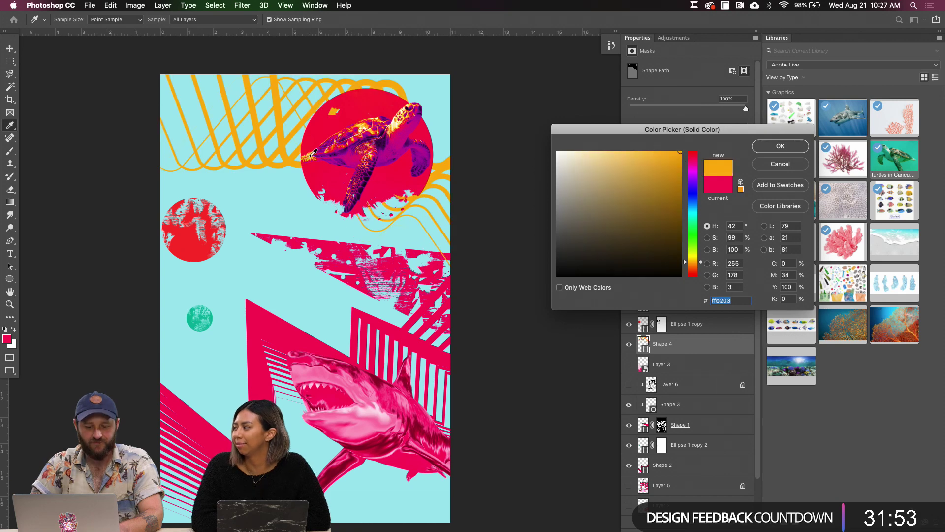
pyautogui.click(763, 150)
pyautogui.press('v')
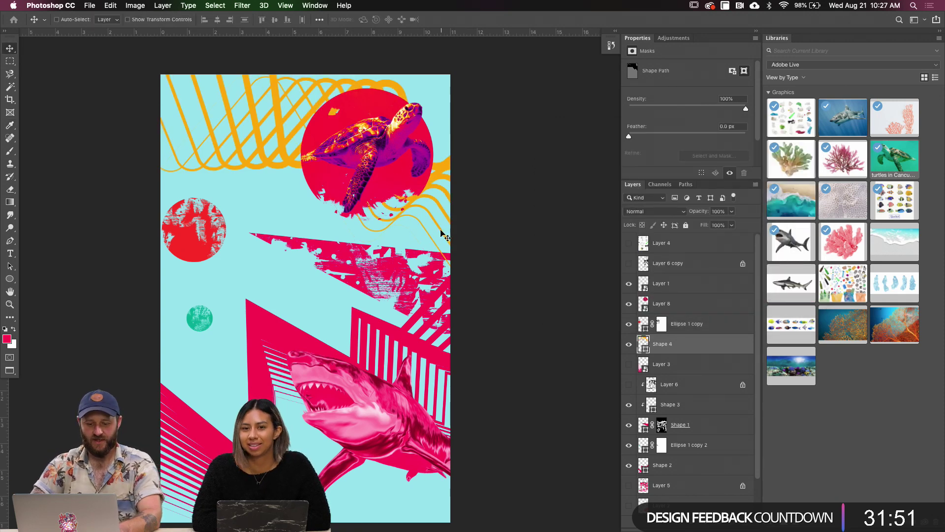
# Rotate the Shape 4 line pattern clockwise so its lines slope downward behind the turtle circle
pyautogui.press('super+t')
pyautogui.moveTo(432, 391); pyautogui.dragTo(364, 413)
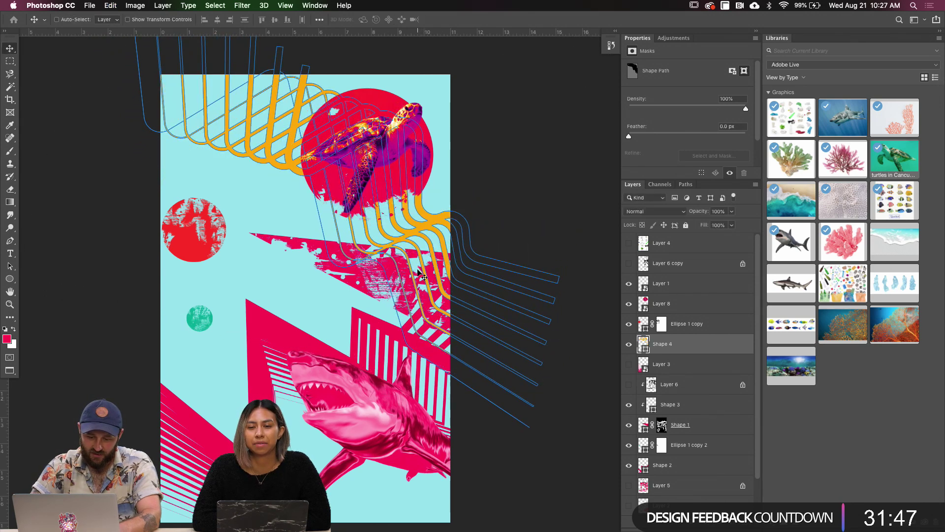
pyautogui.press('Return')
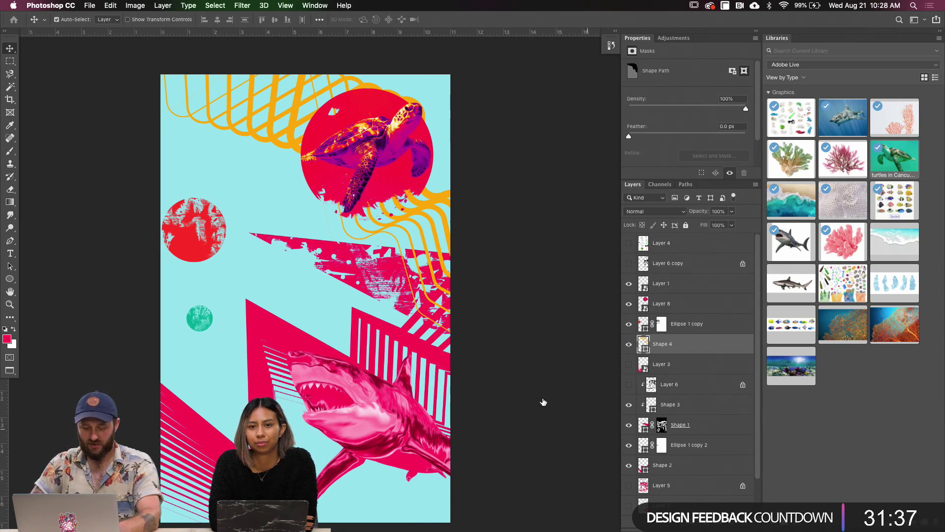
# Rotate the Shape 4 line pattern again, by about -21° in its last transform, and reposition it around the turtle circle
pyautogui.hotkey('ctrl', 't')
pyautogui.moveTo(557, 400); pyautogui.dragTo(325, 216)
pyautogui.press('Return')
pyautogui.moveTo(297, 107)
pyautogui.mouseDown()
pyautogui.moveTo(446, 197)
pyautogui.moveTo(414, 232)
pyautogui.moveTo(420, 225)
pyautogui.mouseUp()
pyautogui.hotkey('ctrl', 't')
pyautogui.moveTo(274, 321); pyautogui.dragTo(400, 265)
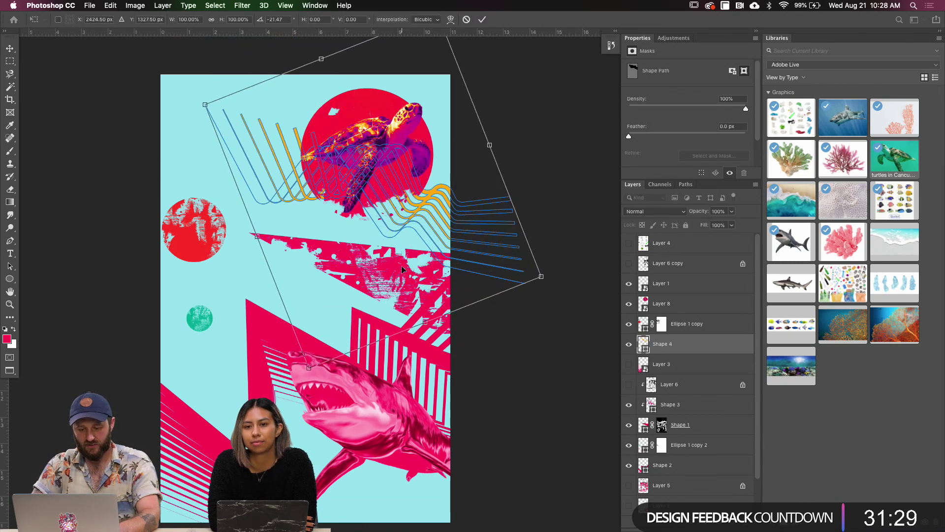
pyautogui.press('Return')
# Try the Shape 4 lines above Layer 8, in front of the red circle, and return the layer beneath Ellipse 1 copy
pyautogui.moveTo(657, 350); pyautogui.dragTo(660, 293)
pyautogui.moveTo(435, 246)
pyautogui.mouseDown()
pyautogui.moveTo(420, 219)
pyautogui.moveTo(418, 231)
pyautogui.mouseUp()
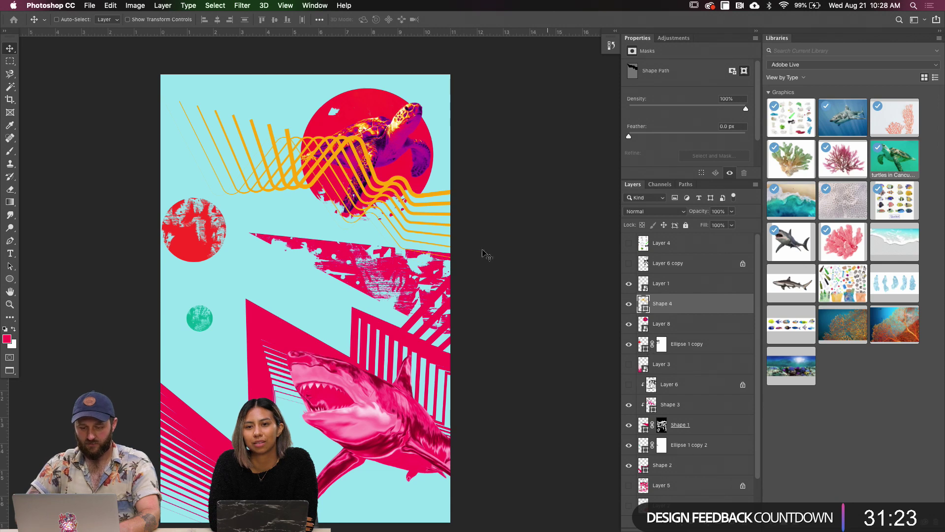
pyautogui.moveTo(660, 303); pyautogui.dragTo(662, 354)
# Reposition and rotate the Shape 4 lines so they flow down from beneath the turtle circle towards the poster's edge
pyautogui.moveTo(428, 224); pyautogui.dragTo(440, 250)
pyautogui.press('super+t')
pyautogui.moveTo(512, 211); pyautogui.dragTo(514, 239)
pyautogui.press('Return')
pyautogui.moveTo(441, 273)
pyautogui.mouseDown()
pyautogui.moveTo(448, 257)
pyautogui.moveTo(429, 268)
pyautogui.mouseUp()
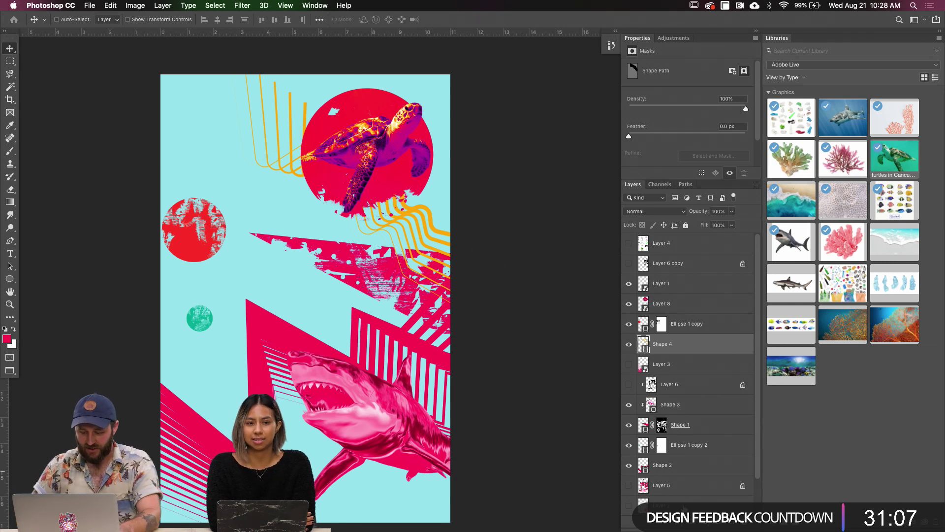
# Add a layer mask to Shape 4 and enlarge the brush to about 600 px
pyautogui.click(688, 525)
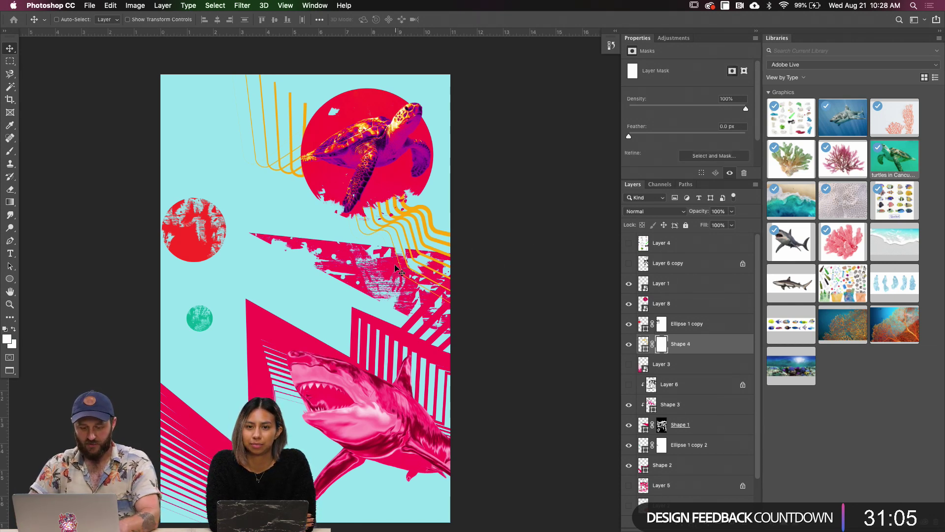
pyautogui.press('b')
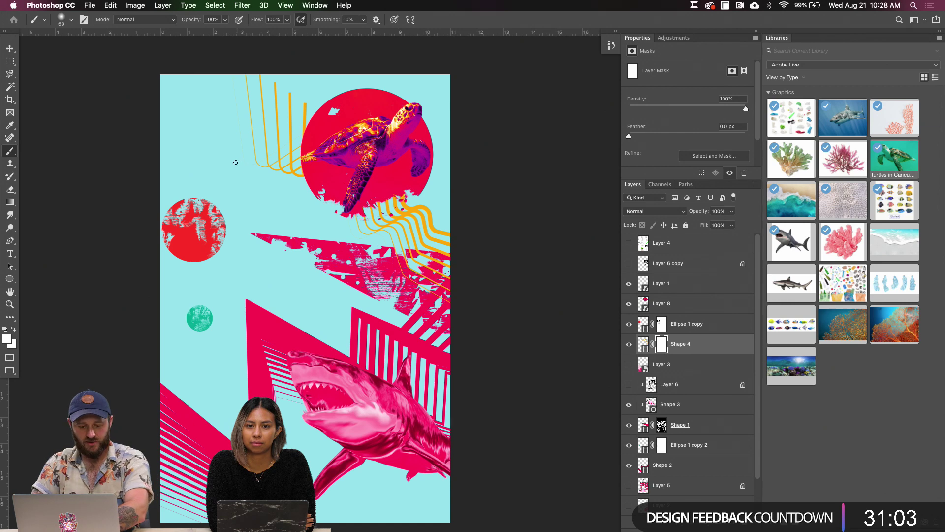
pyautogui.press(']')
pyautogui.press(']')
pyautogui.press(']')
pyautogui.press(']')
pyautogui.press(']')
pyautogui.press(']')
pyautogui.press(']')
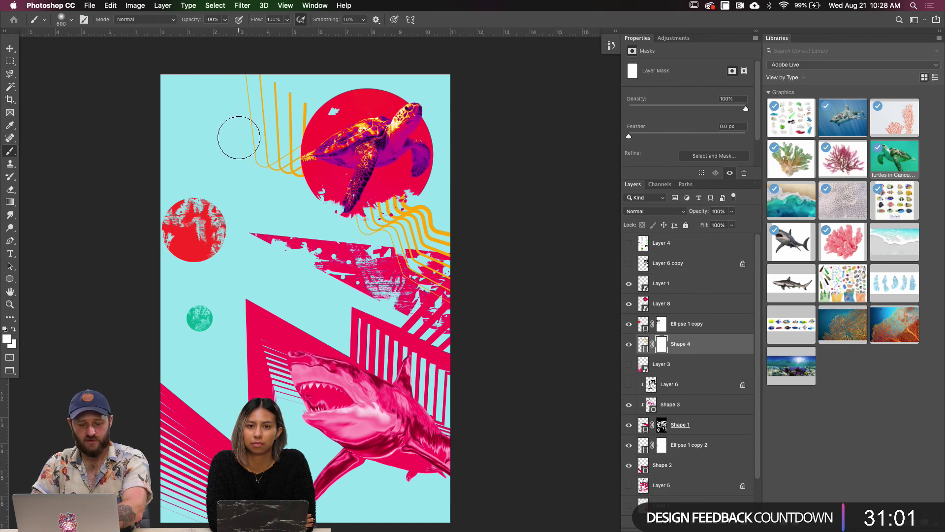
# Set the foreground colour to black (000000) and mask out the Shape 4 lines above and beside the turtle circle
pyautogui.click(6, 339)
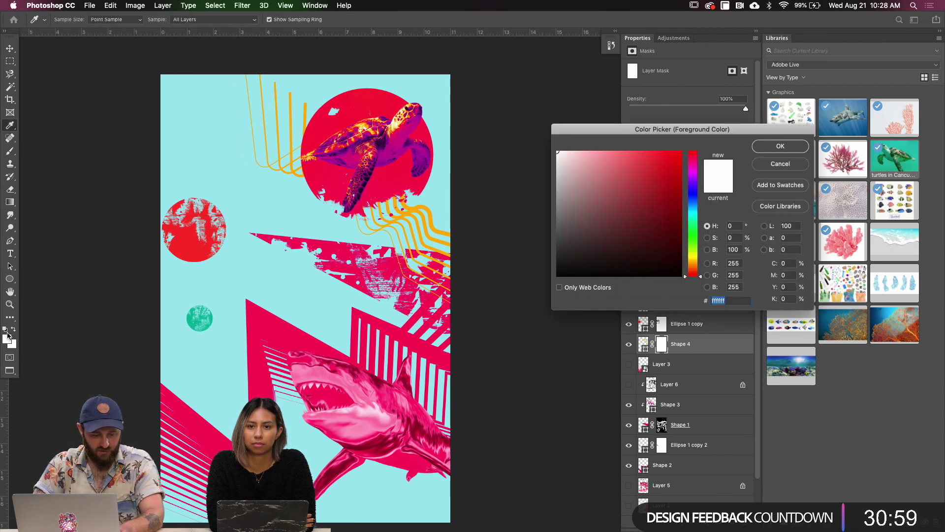
pyautogui.write('000000')
pyautogui.click(780, 146)
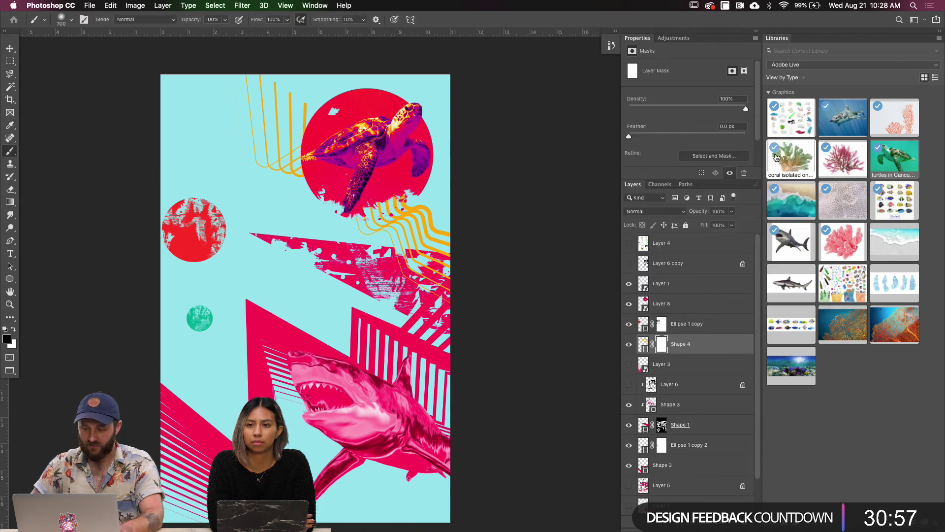
pyautogui.moveTo(332, 104)
pyautogui.mouseDown()
pyautogui.moveTo(245, 98)
pyautogui.moveTo(276, 126)
pyautogui.moveTo(292, 114)
pyautogui.moveTo(288, 182)
pyautogui.moveTo(268, 143)
pyautogui.mouseUp()
pyautogui.press('v')
# Recolour the Shape 4 lines with the red ff0d4e sampled from the turtle circle
pyautogui.click(644, 345)
pyautogui.doubleClick(644, 343)
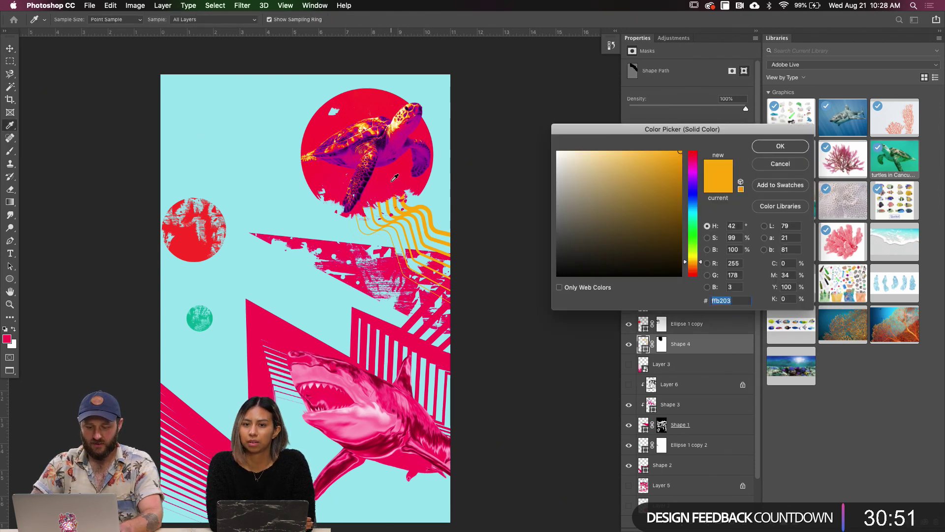
pyautogui.click(394, 179)
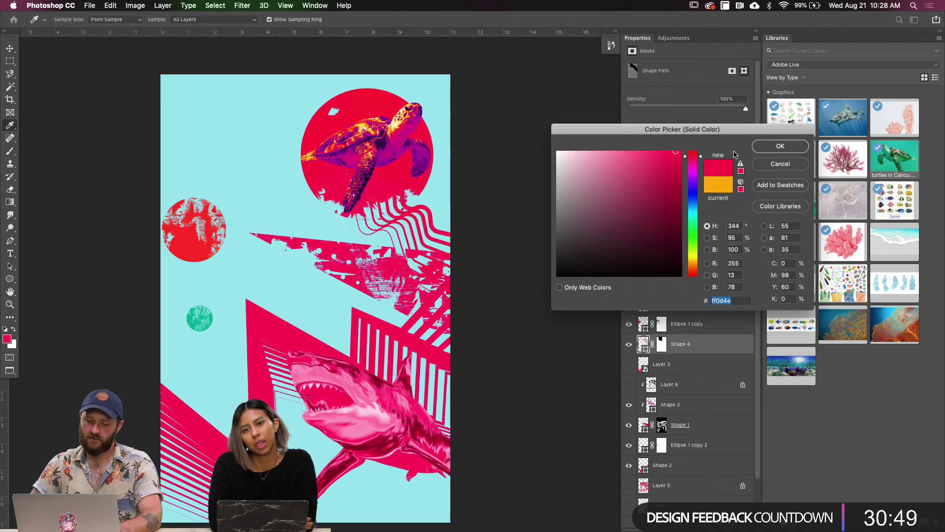
pyautogui.click(761, 149)
# Recolour the Shape 2 striped shapes behind the shark to orange ffa800 and shift them slightly down and to the left
pyautogui.click(655, 460)
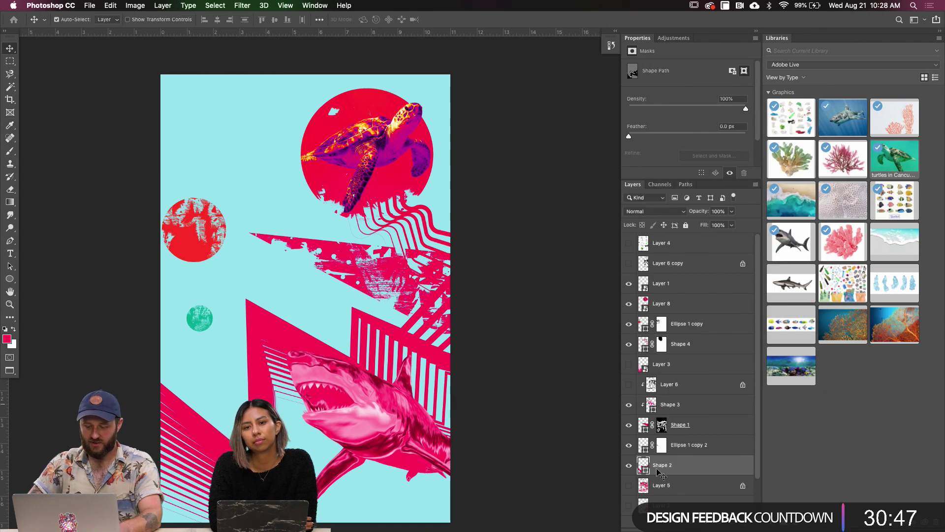
pyautogui.doubleClick(644, 466)
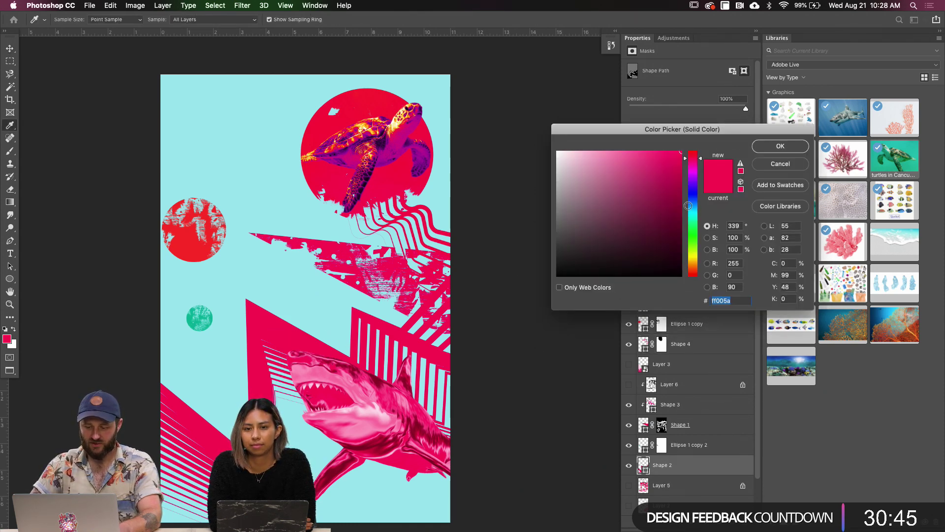
pyautogui.click(692, 263)
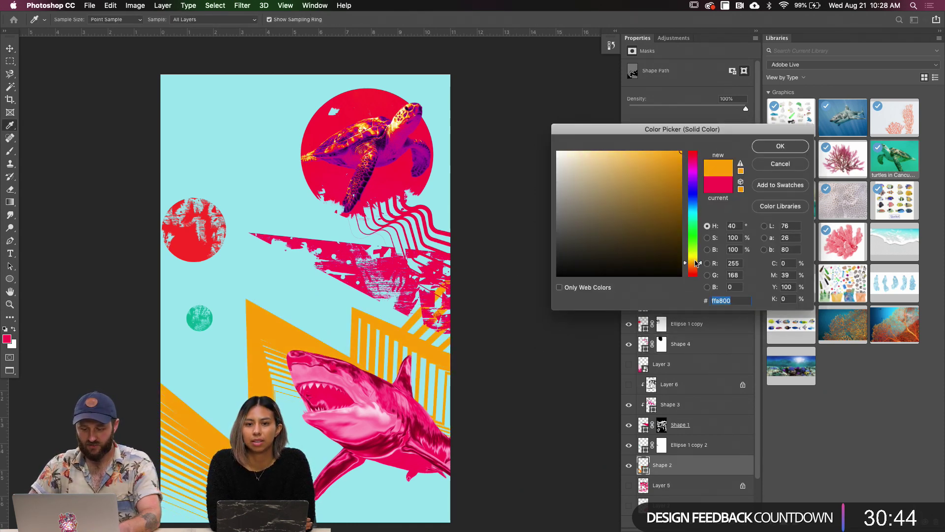
pyautogui.click(761, 147)
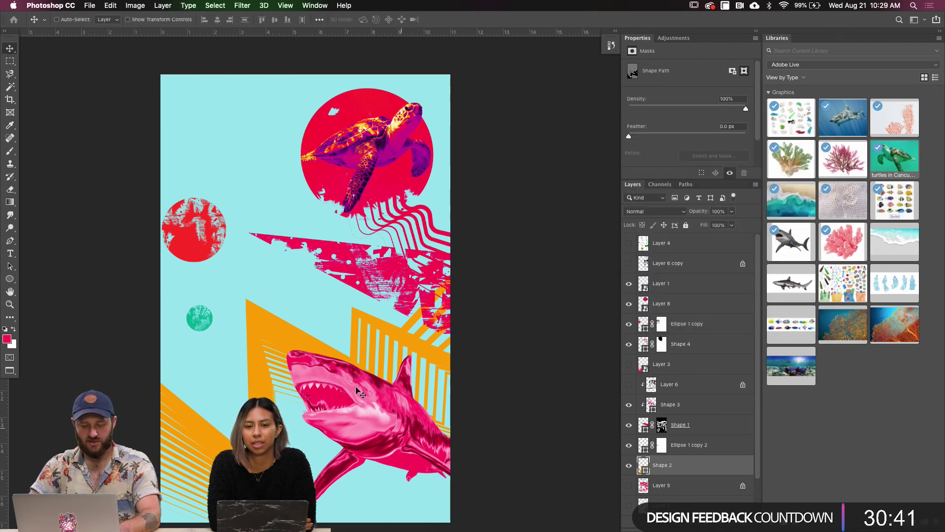
pyautogui.moveTo(274, 340); pyautogui.dragTo(250, 353)
# Move the distressed triangle layers Shape 1, Shape 3 and Layer 6 above Layer 1 and position the triangle across the turtle
pyautogui.moveTo(368, 266); pyautogui.dragTo(372, 116)
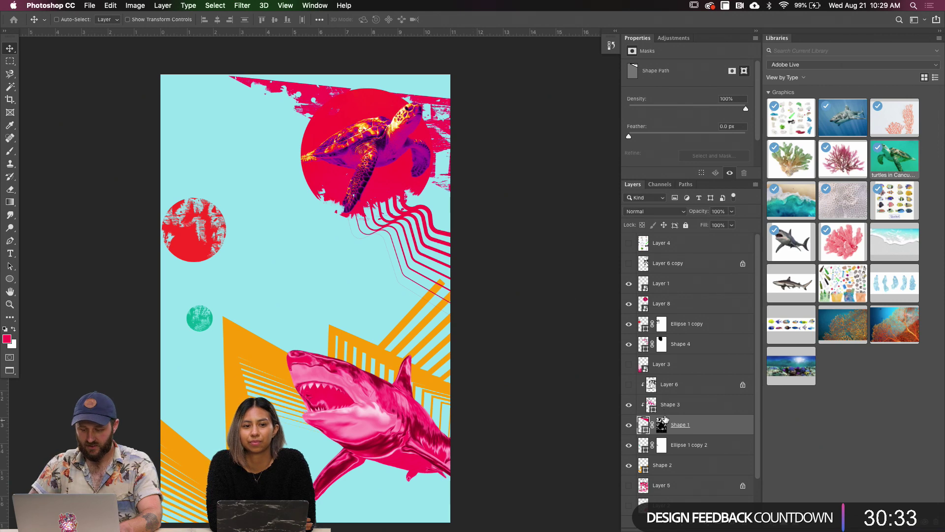
pyautogui.keyDown('shift'); pyautogui.click(664, 381); pyautogui.keyUp('shift')
pyautogui.moveTo(663, 380); pyautogui.dragTo(658, 278)
pyautogui.moveTo(493, 206); pyautogui.dragTo(468, 168)
pyautogui.keyDown('super'); pyautogui.click(310, 252); pyautogui.keyUp('super')
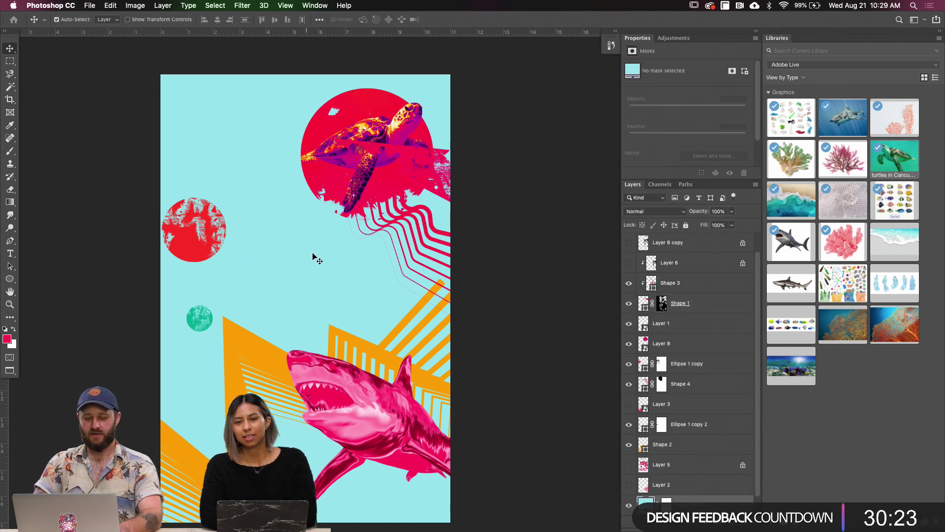
# Switch to Finder and open the city-lights photo IMG_8713.HEIC from the Adobe Live folder in Photoshop
pyautogui.press('super+Tab')
pyautogui.press('super+Tab')
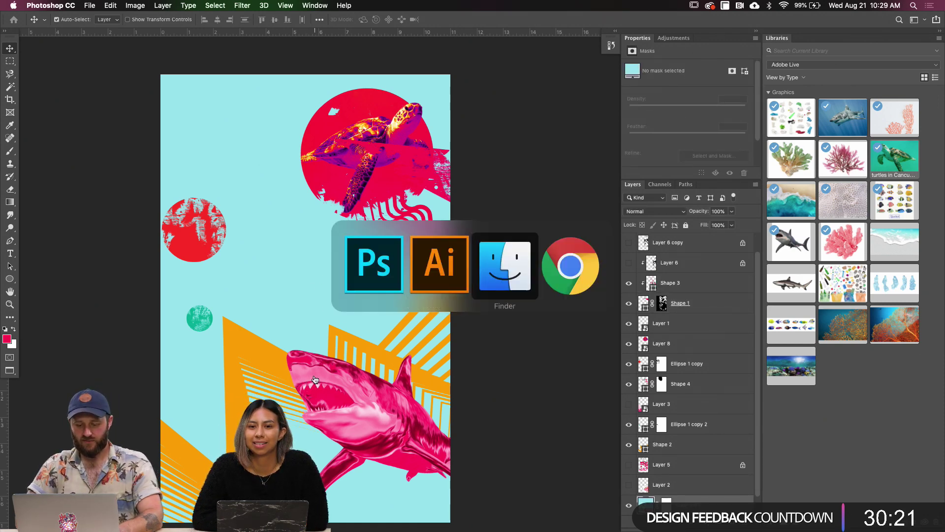
pyautogui.press('Down')
pyautogui.press('Down')
pyautogui.press('Down')
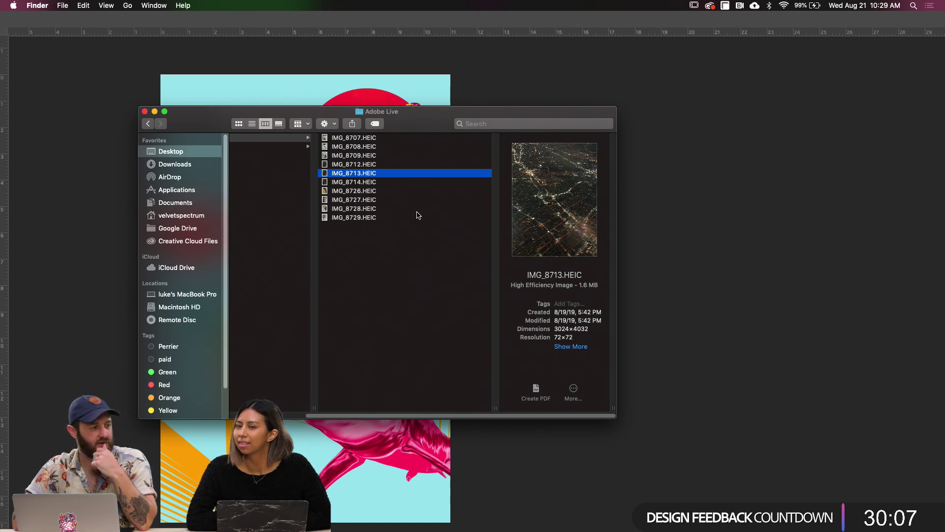
pyautogui.rightClick(399, 178)
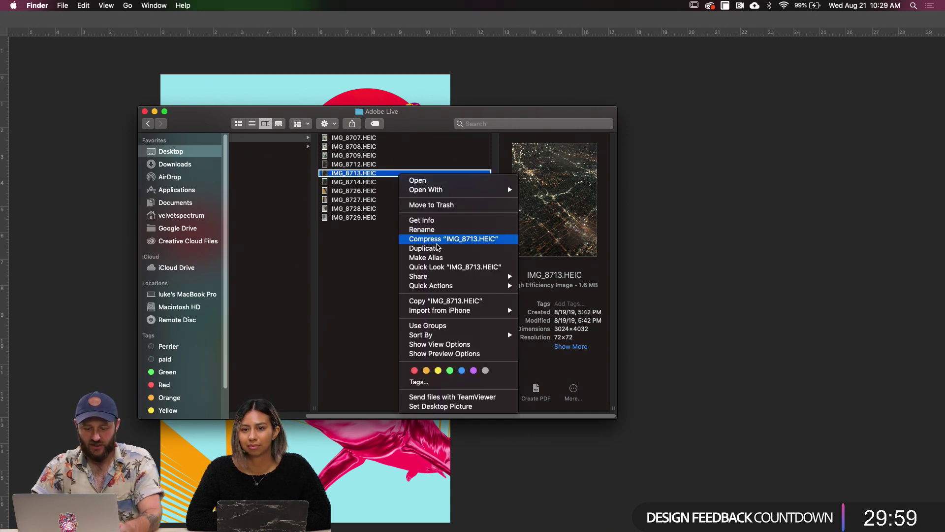
pyautogui.moveTo(512, 190)
pyautogui.click(543, 206)
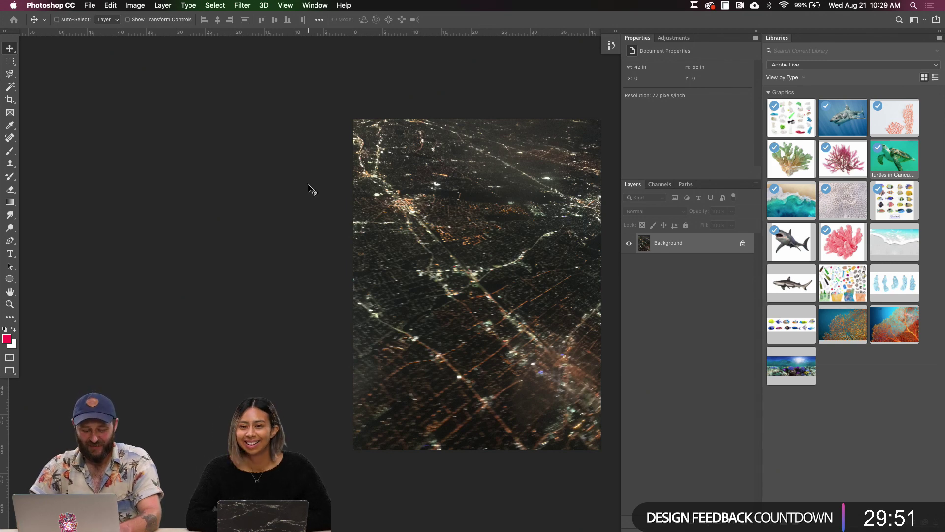
# Leave full-screen mode and place the IMG_8713.HEIC window in front of the poster document
pyautogui.press('f')
pyautogui.press('f')
pyautogui.moveTo(224, 61); pyautogui.dragTo(204, 117)
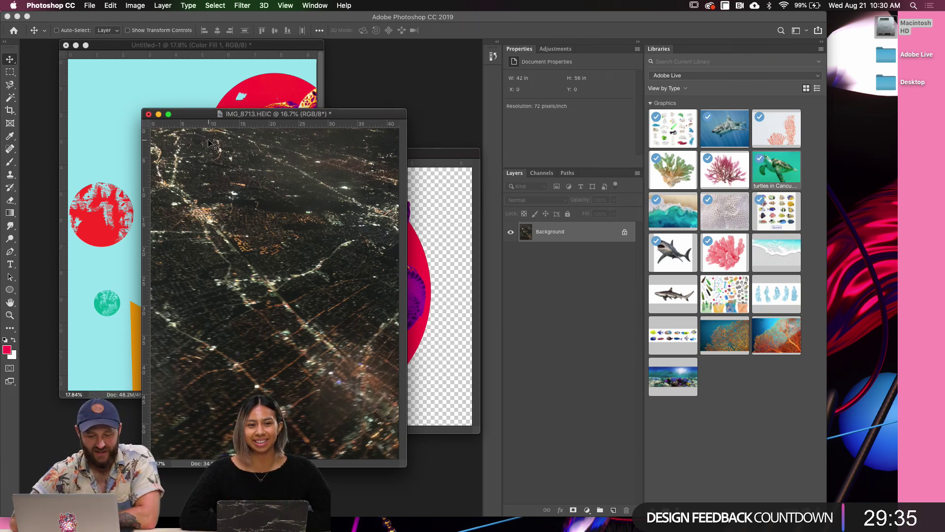
# Convert the IMG_8713.HEIC photo to Grayscale, discarding its colour information
pyautogui.click(134, 6)
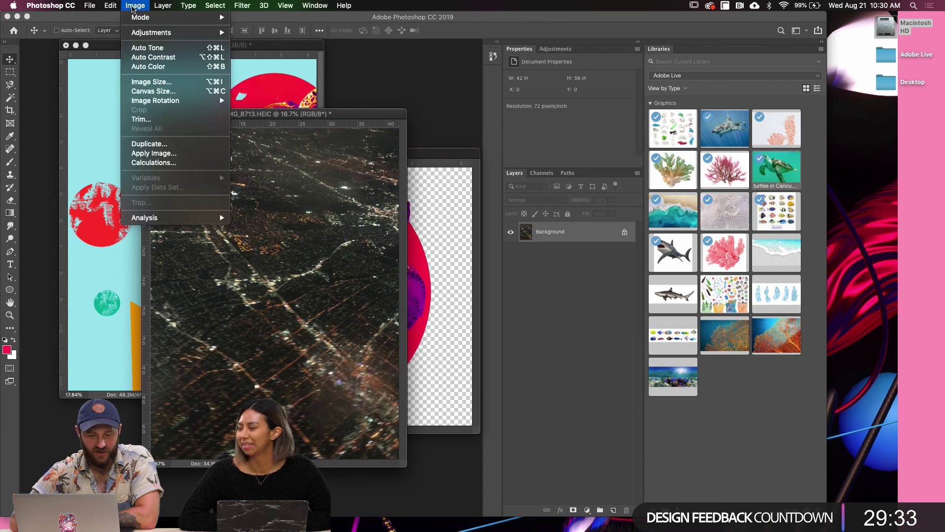
pyautogui.moveTo(142, 18)
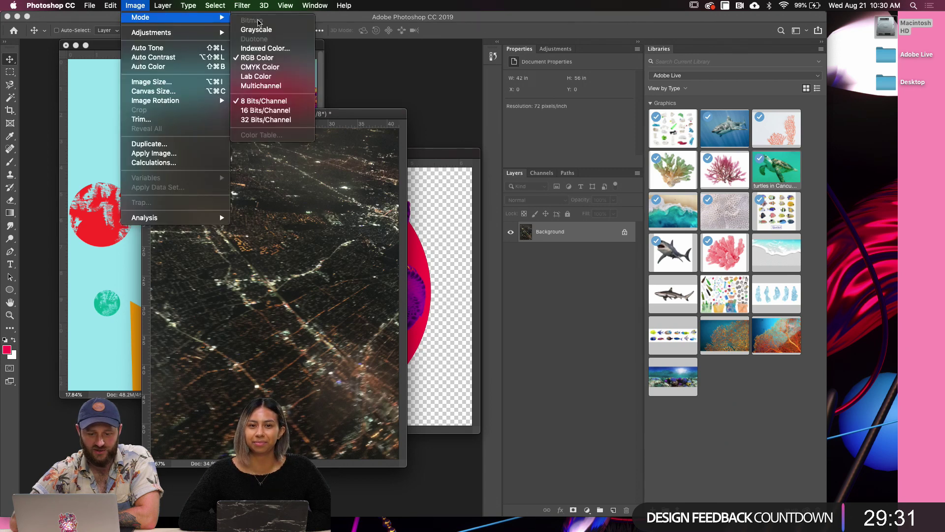
pyautogui.click(263, 30)
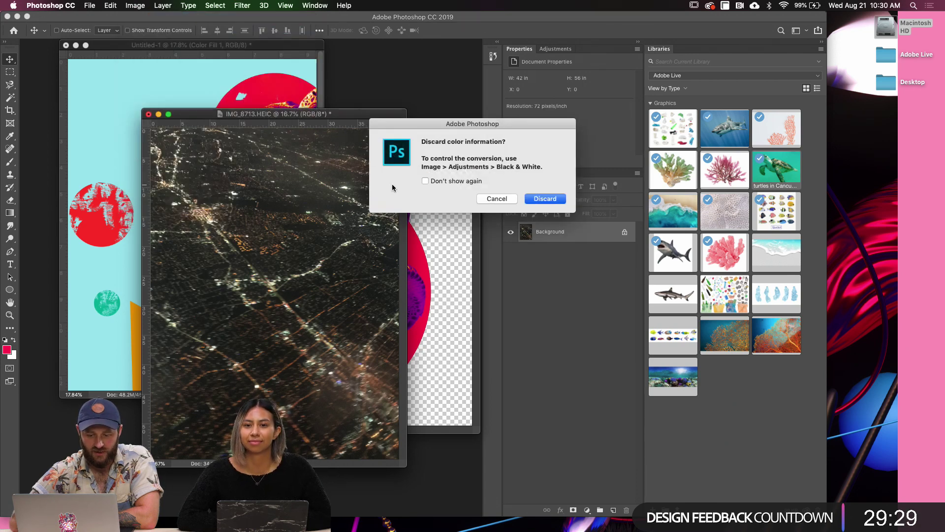
pyautogui.click(546, 199)
# Add a Levels adjustment to the photo, darkening the shadows and brightening the highlights for strong black-and-white contrast
pyautogui.click(136, 6)
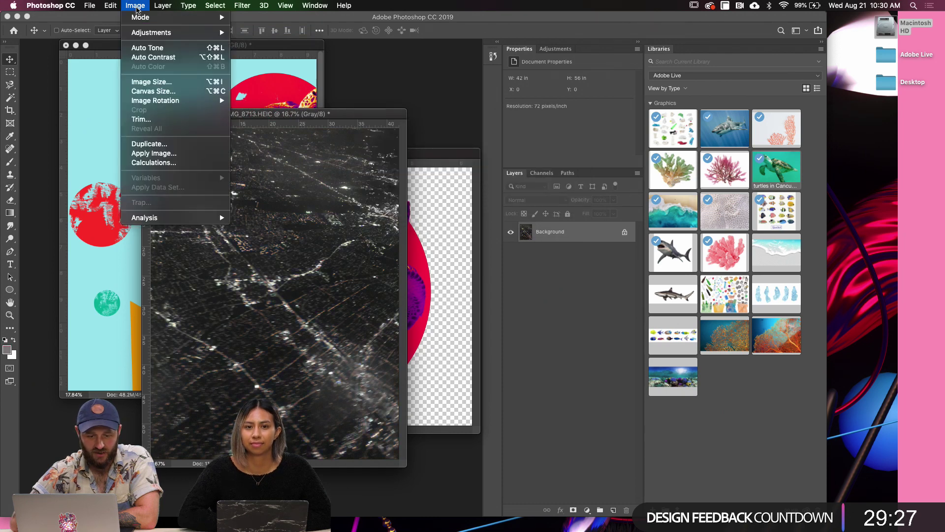
pyautogui.click(587, 511)
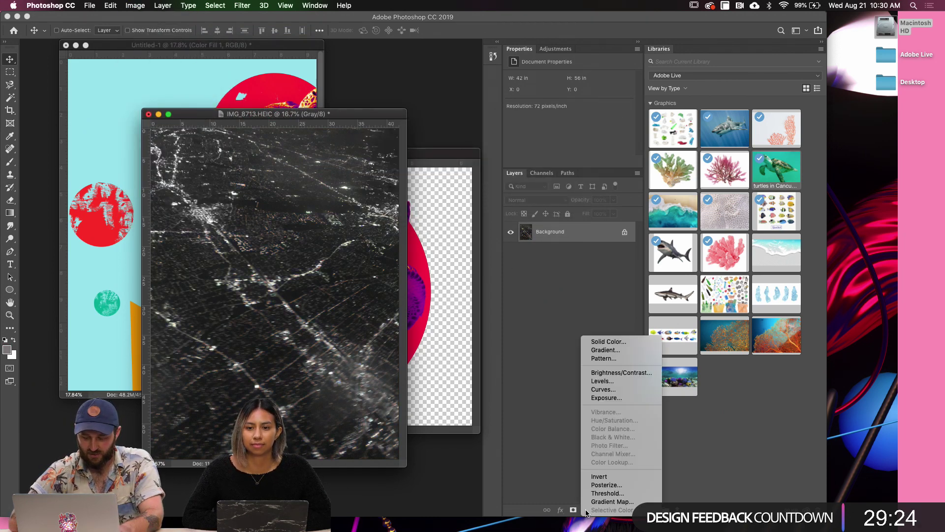
pyautogui.click(603, 383)
pyautogui.moveTo(522, 151); pyautogui.dragTo(541, 152)
pyautogui.moveTo(630, 151); pyautogui.dragTo(582, 154)
pyautogui.click(528, 240)
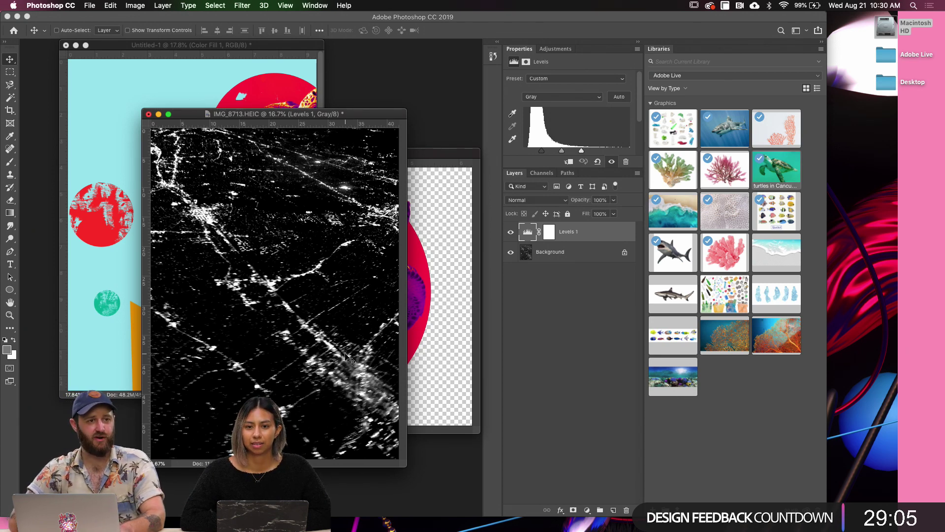
# Merge the Levels adjustment down into the Background photo layer
pyautogui.press('super+e')
# Check the photo's bitmap conversion settings and its image dimensions and resolution, leaving both dialogs unapplied
pyautogui.click(141, 6)
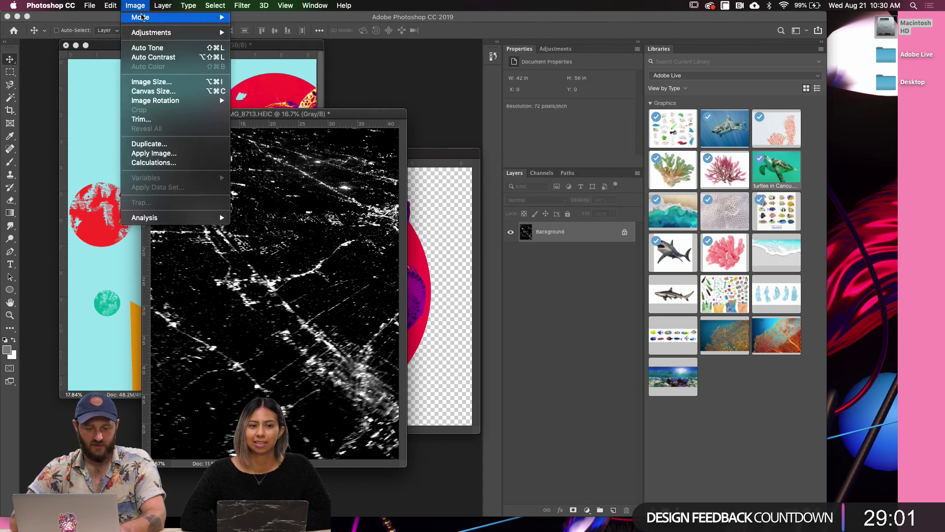
pyautogui.moveTo(142, 17)
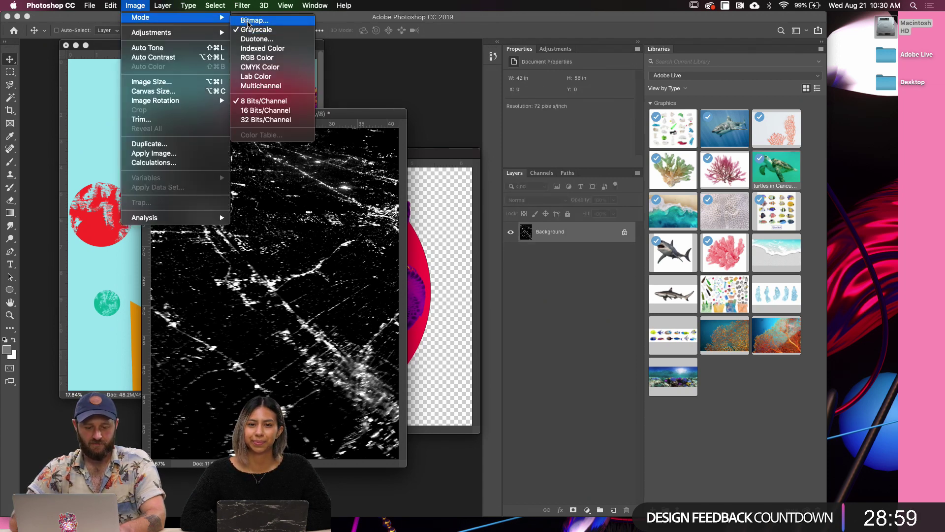
pyautogui.click(248, 22)
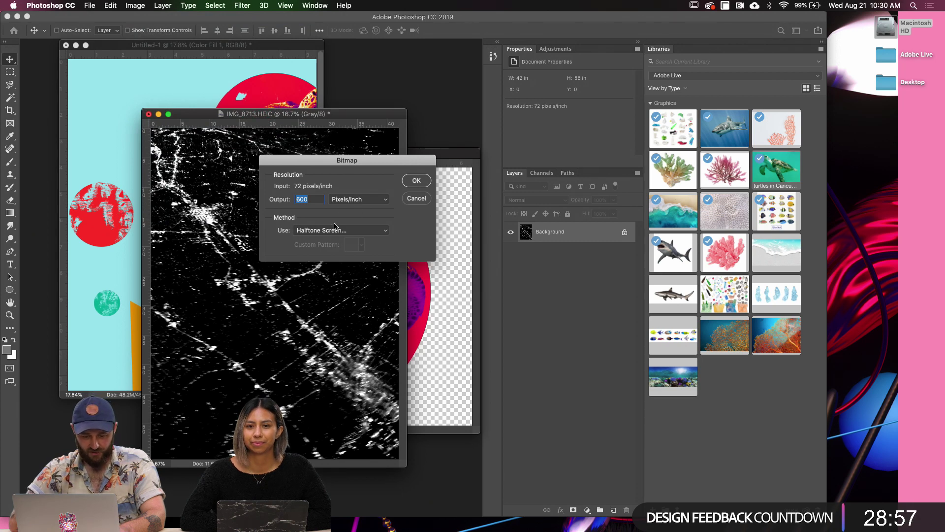
pyautogui.press('Escape')
pyautogui.click(136, 6)
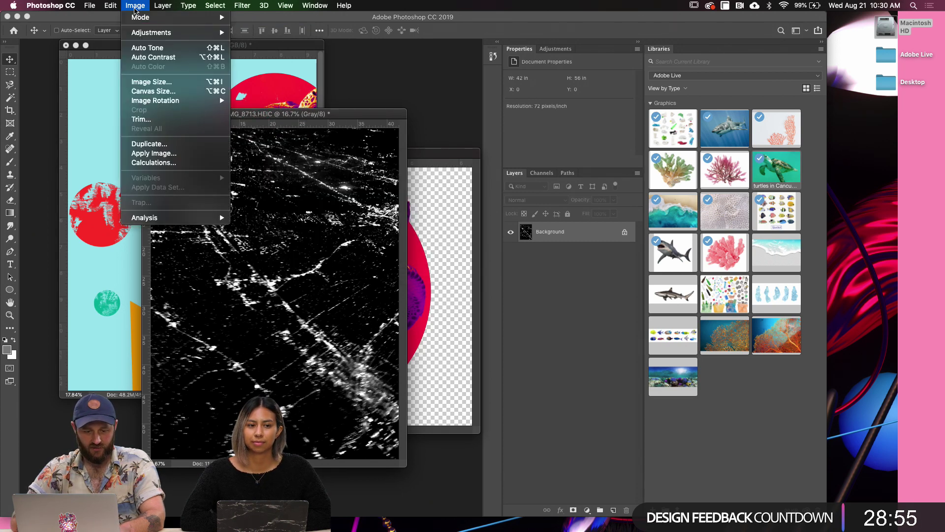
pyautogui.moveTo(139, 18)
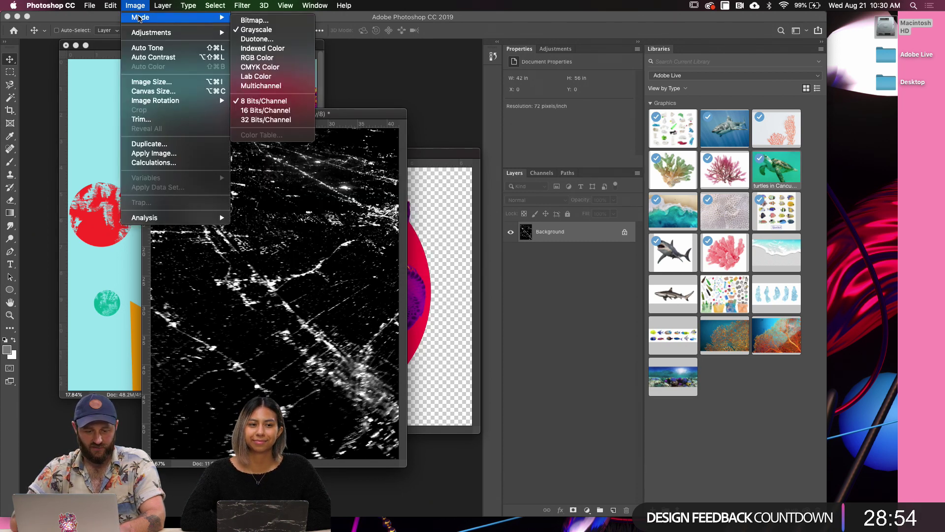
pyautogui.click(158, 81)
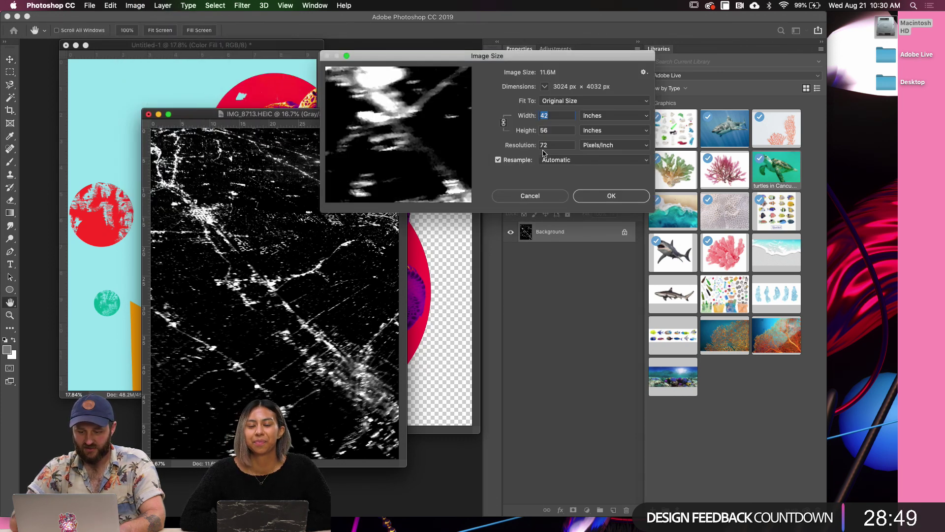
pyautogui.click(544, 196)
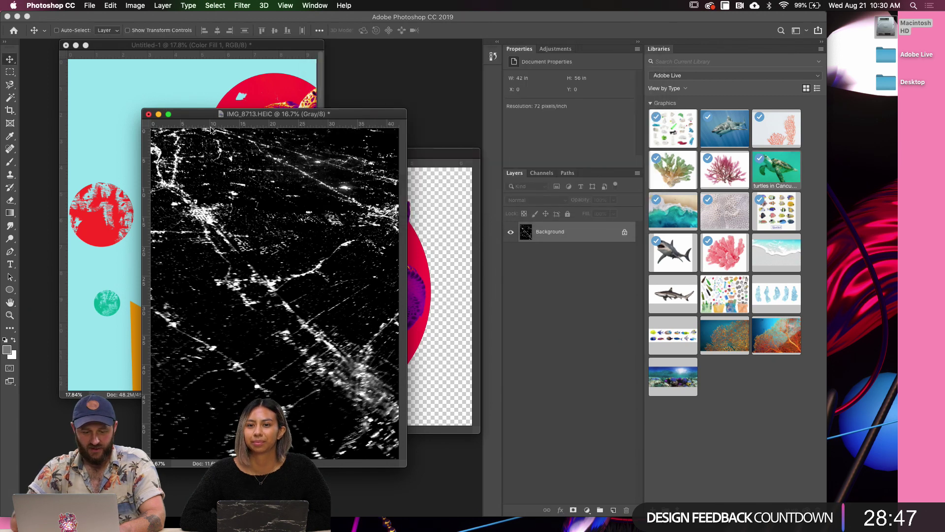
# Convert the grayscale photo to Bitmap mode with 300 pixels/inch output and the Halftone Screen method
pyautogui.click(132, 5)
pyautogui.moveTo(143, 18)
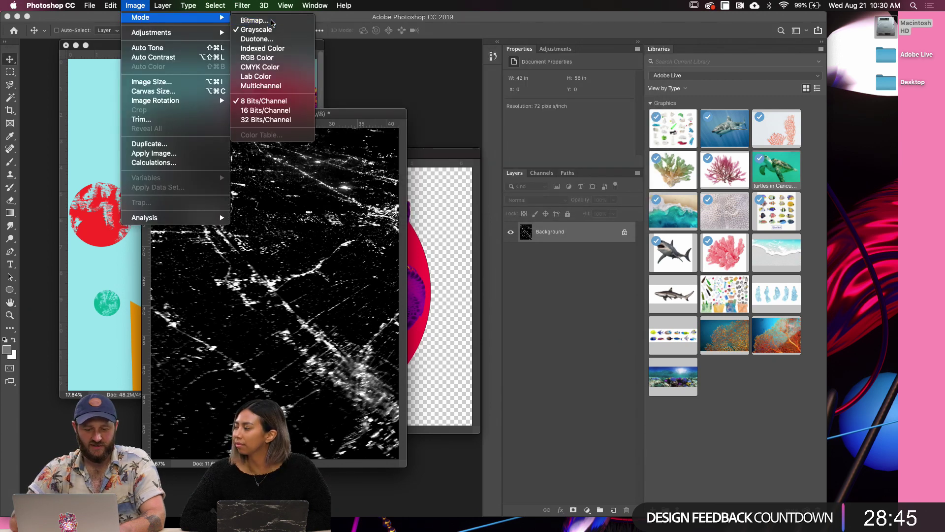
pyautogui.click(271, 17)
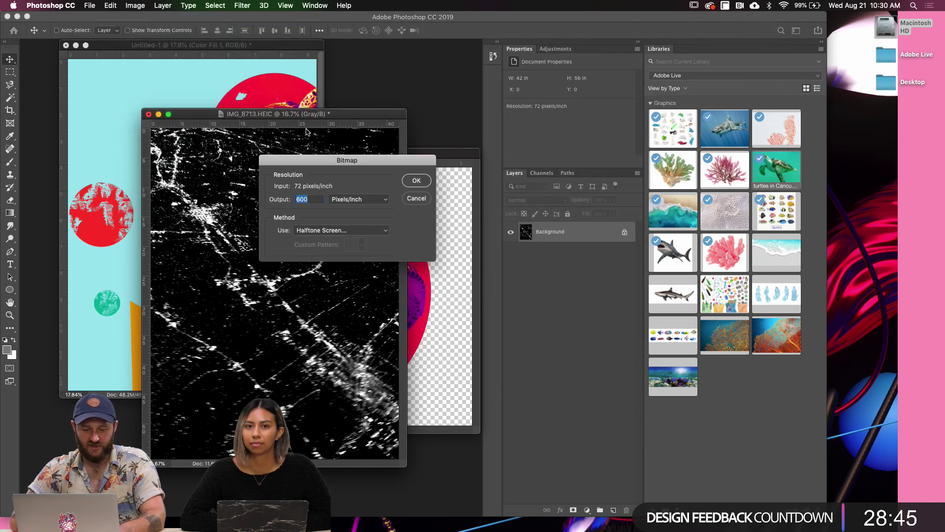
pyautogui.click(359, 230)
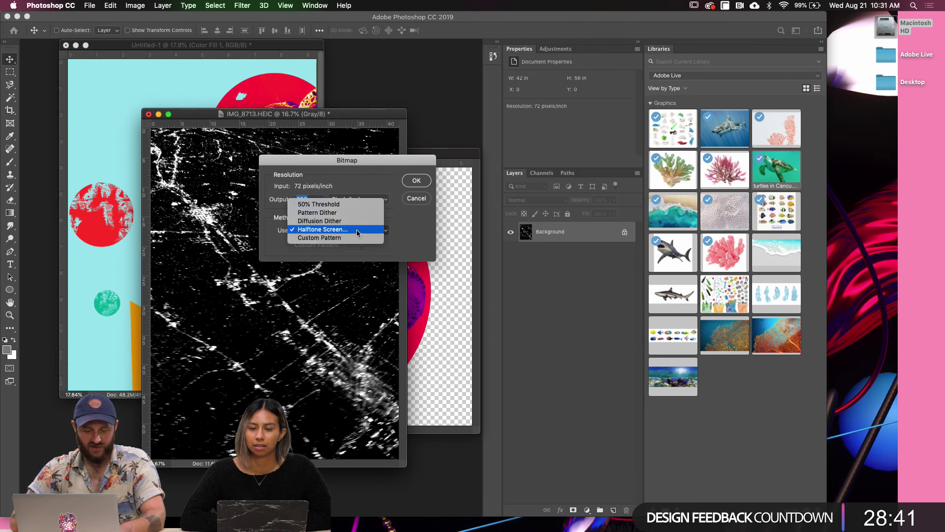
pyautogui.click(412, 190)
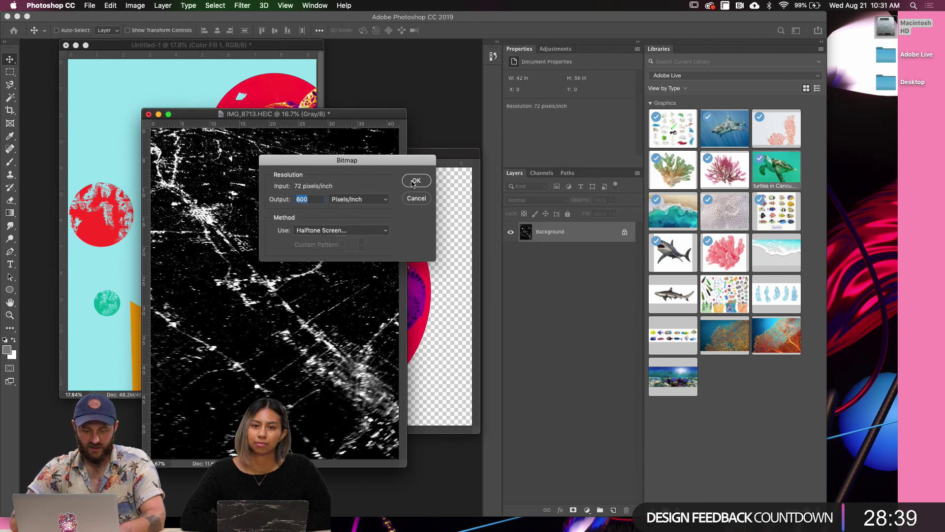
pyautogui.write('30')
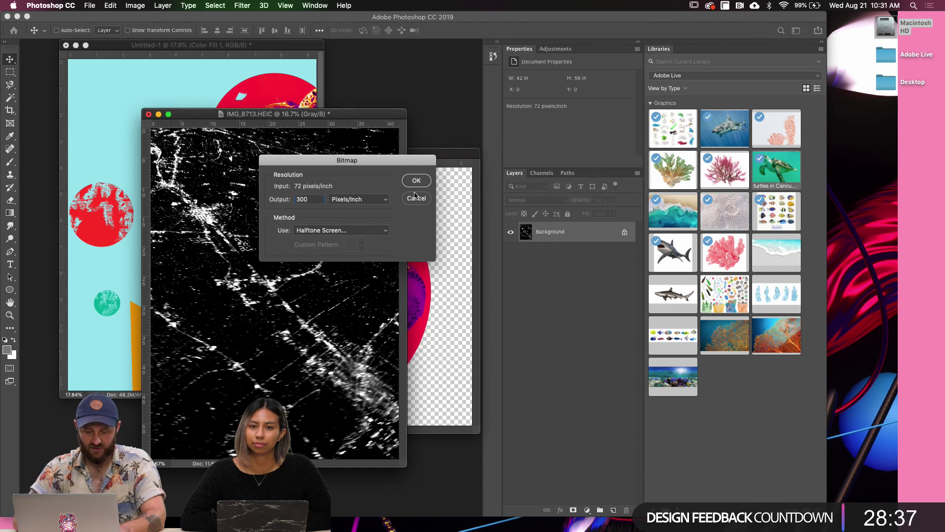
pyautogui.click(420, 183)
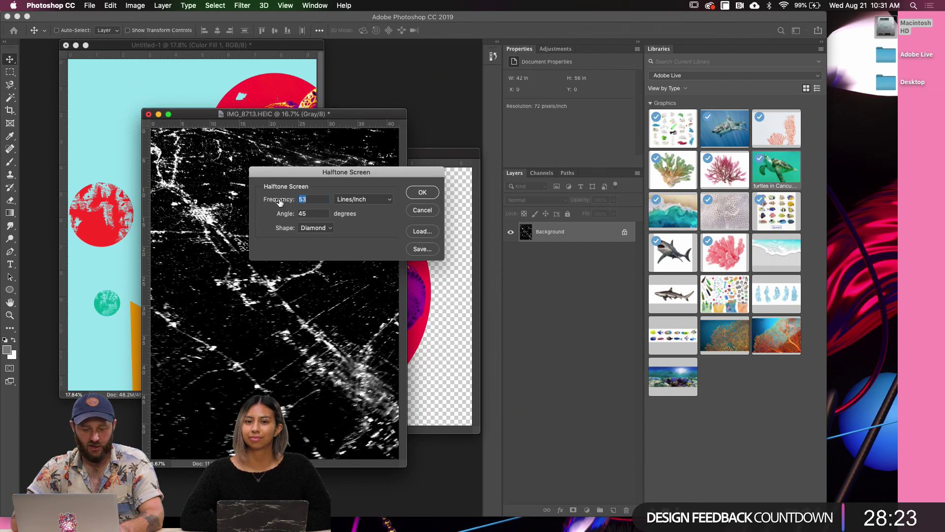
# Apply the halftone screen at 10 lines/inch and 45 degrees with a Round dot shape, and inspect the pattern up close
pyautogui.write('2')
pyautogui.press('BackSpace')
pyautogui.write('10')
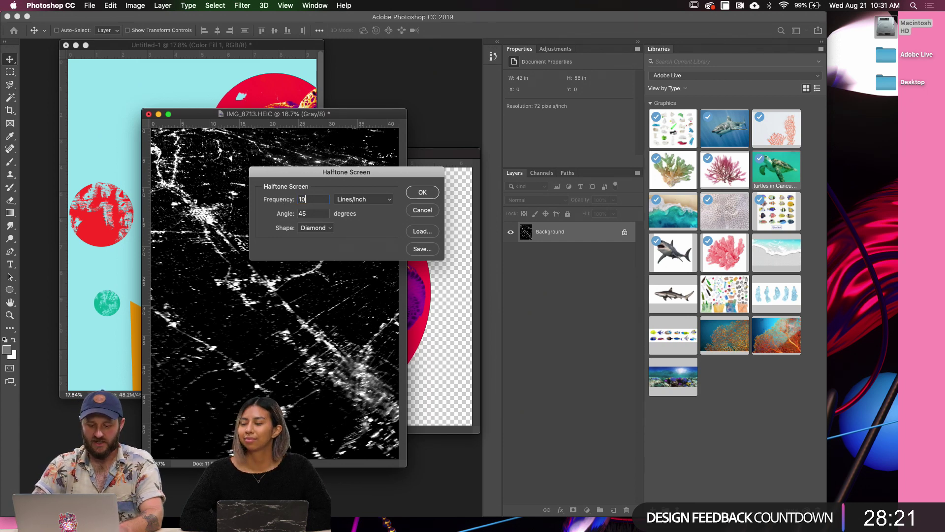
pyautogui.click(310, 227)
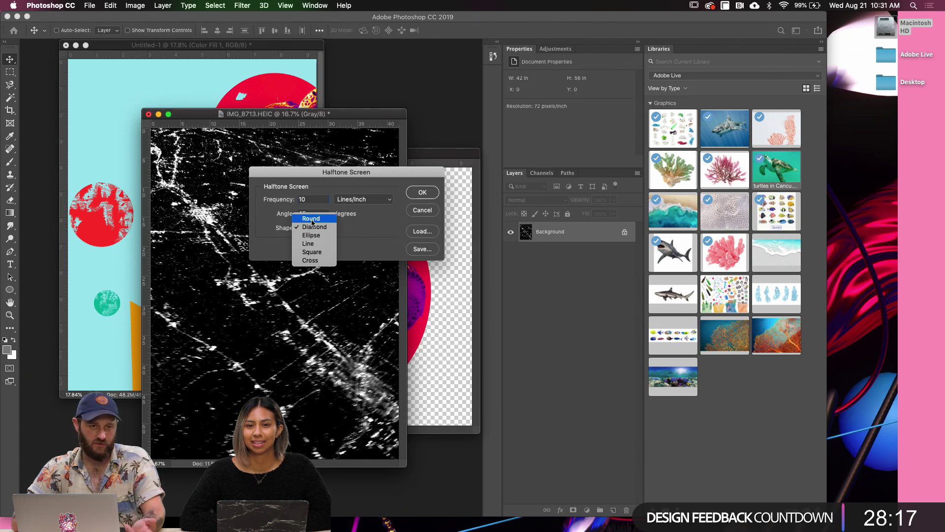
pyautogui.click(312, 219)
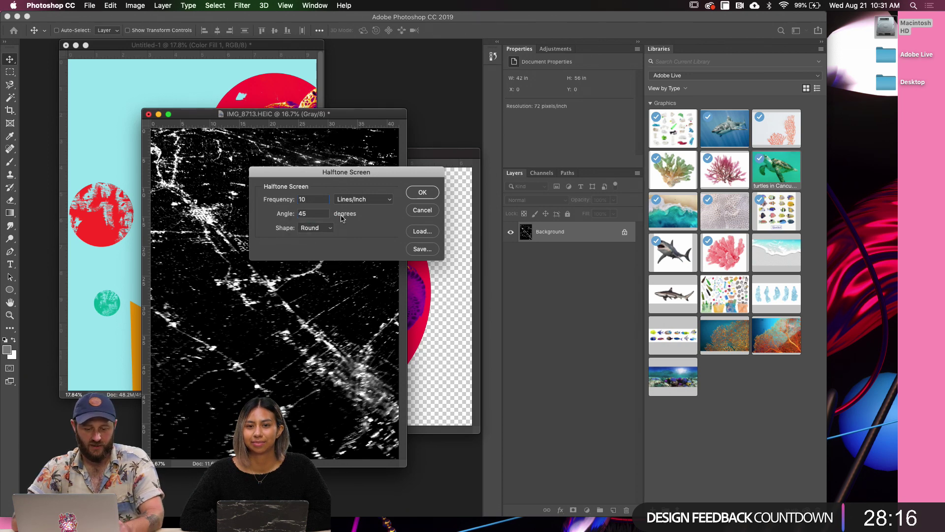
pyautogui.click(423, 192)
pyautogui.press('super+equal')
pyautogui.press('super+equal')
pyautogui.press('super+equal')
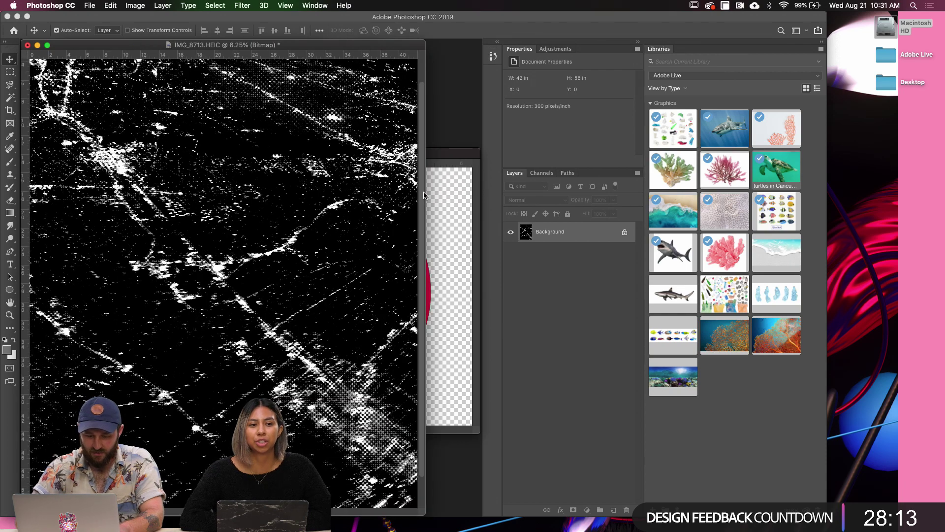
pyautogui.press('super+equal')
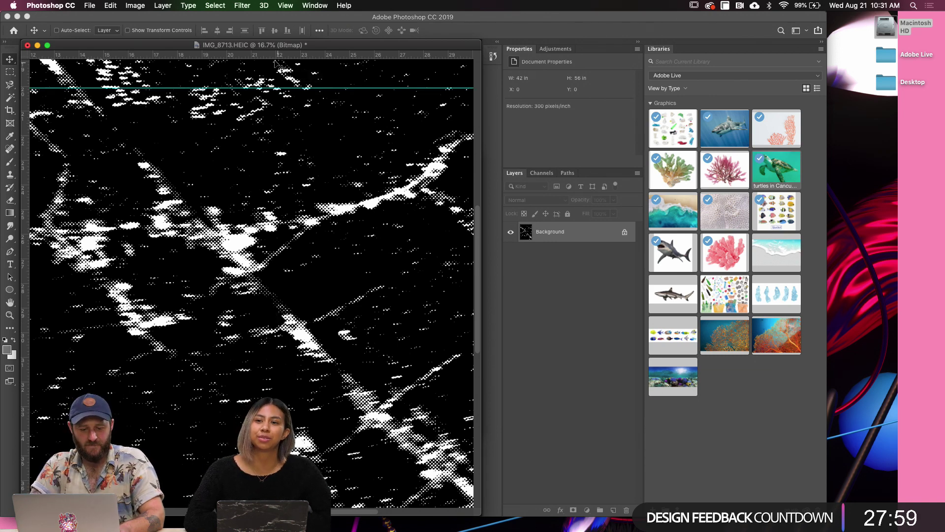
# Convert the halftone bitmap image back to Grayscale mode
pyautogui.moveTo(261, 47); pyautogui.dragTo(279, 76)
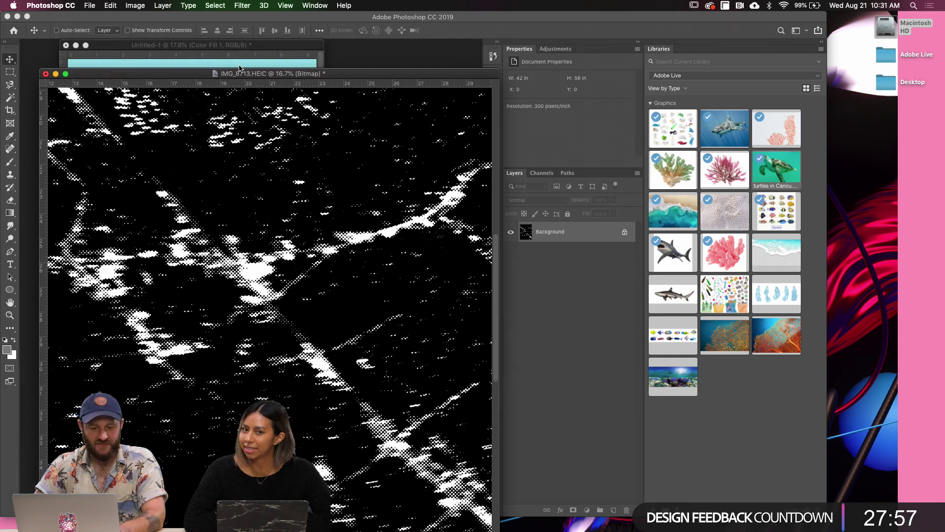
pyautogui.click(135, 6)
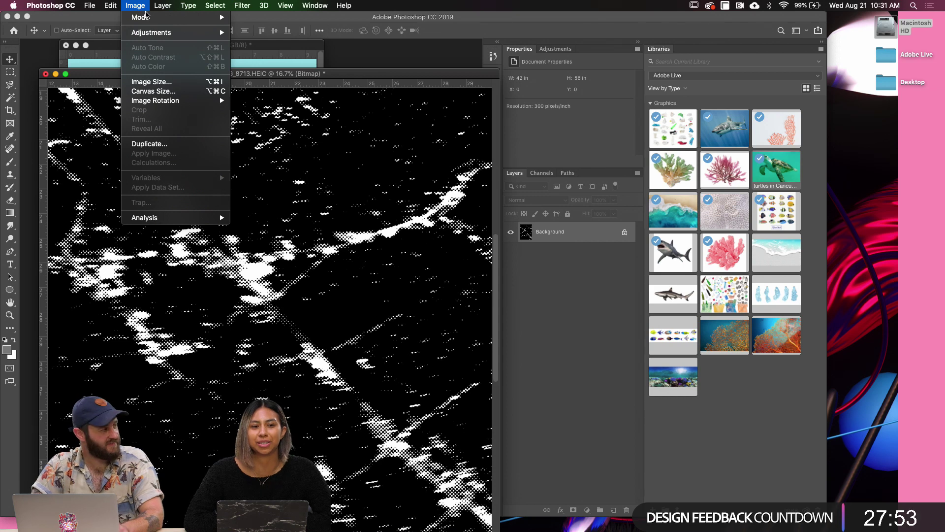
pyautogui.moveTo(147, 17)
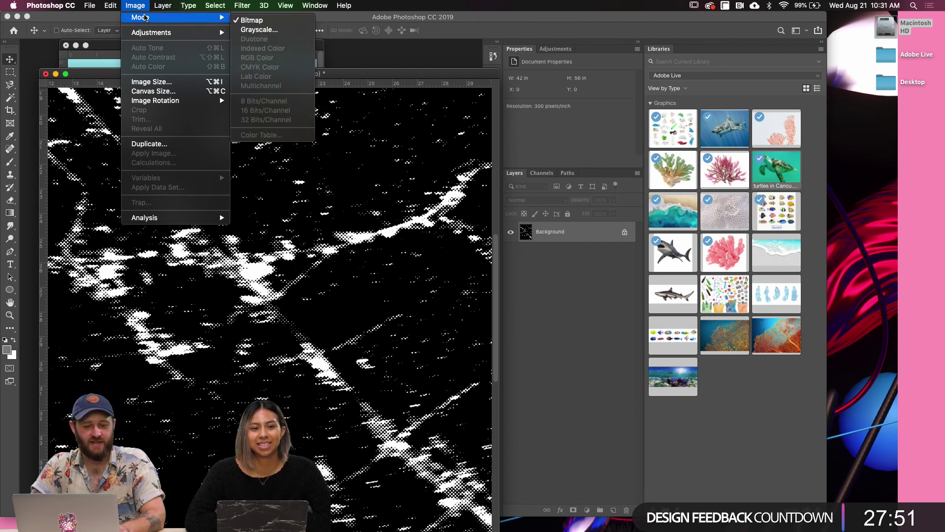
pyautogui.click(138, 6)
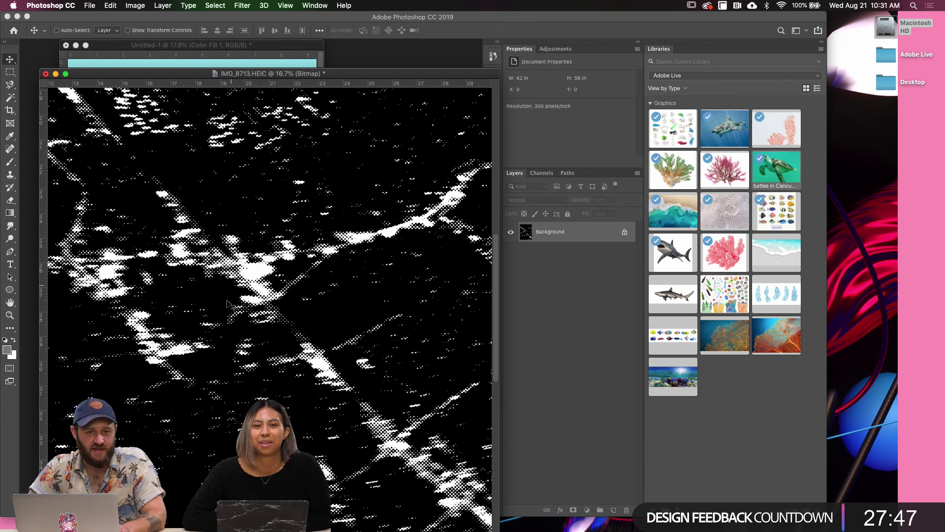
pyautogui.click(138, 7)
pyautogui.moveTo(175, 19)
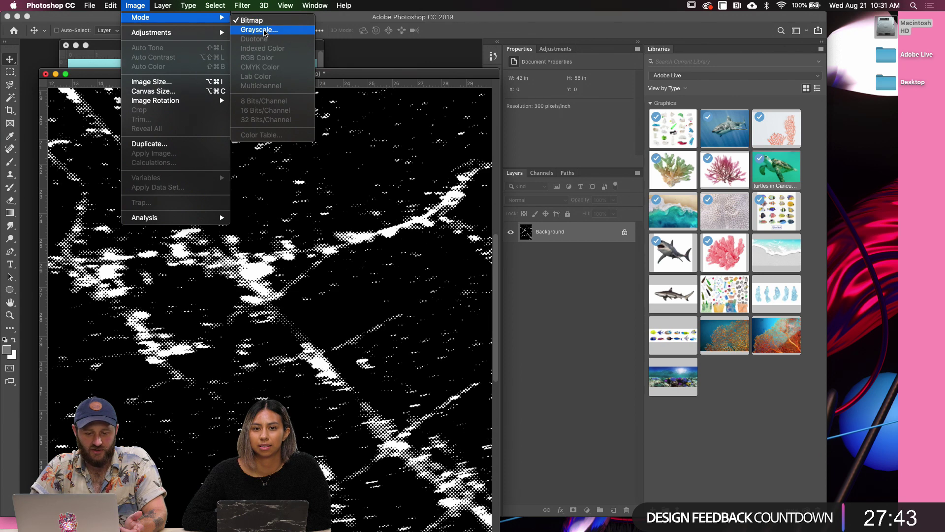
pyautogui.click(268, 32)
pyautogui.click(382, 209)
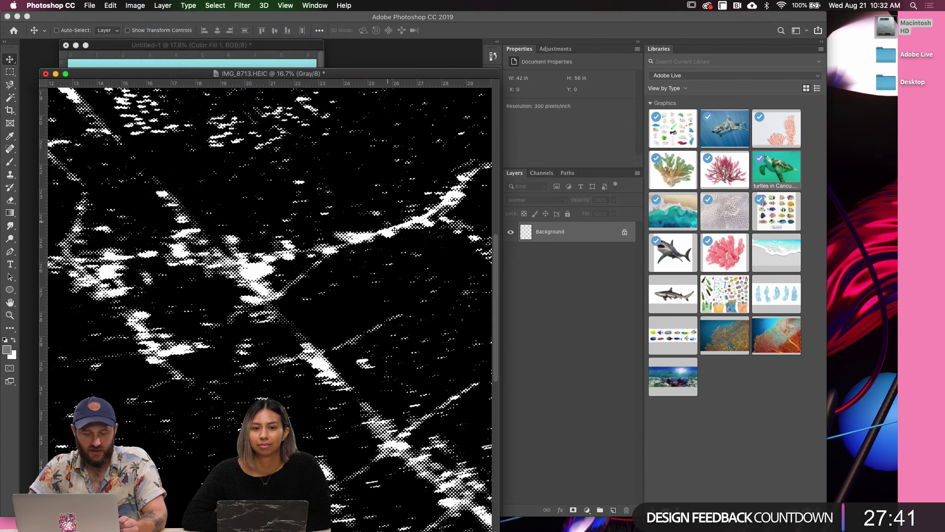
# Select the white city lights with Color Range, sampling white and setting Fuzziness to 164
pyautogui.click(217, 6)
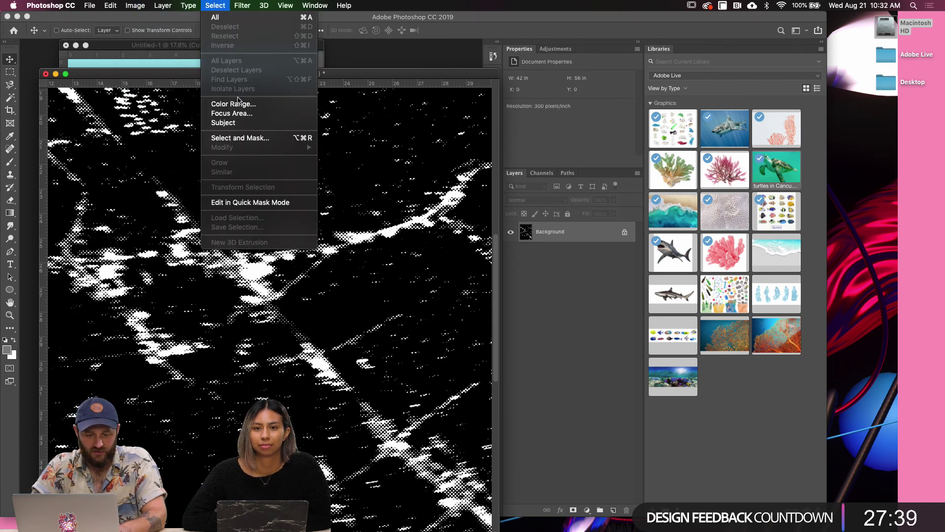
pyautogui.click(233, 104)
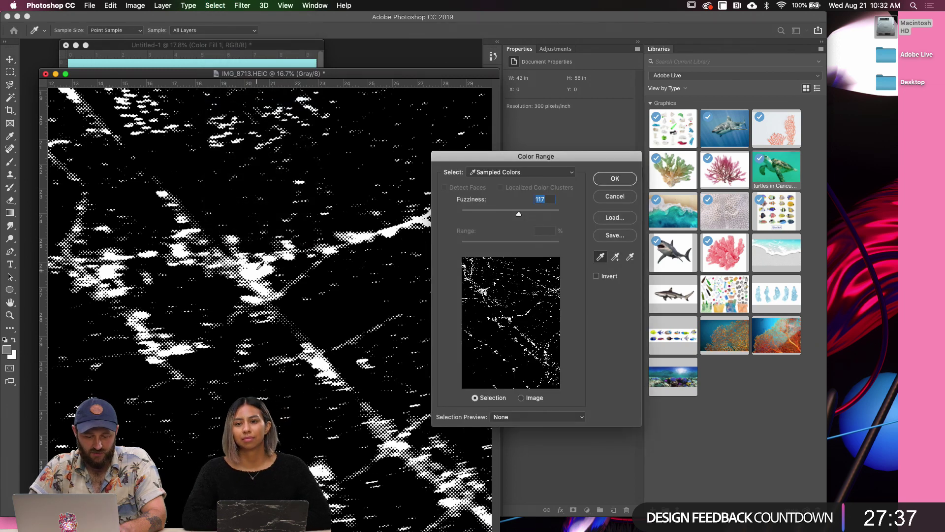
pyautogui.click(264, 283)
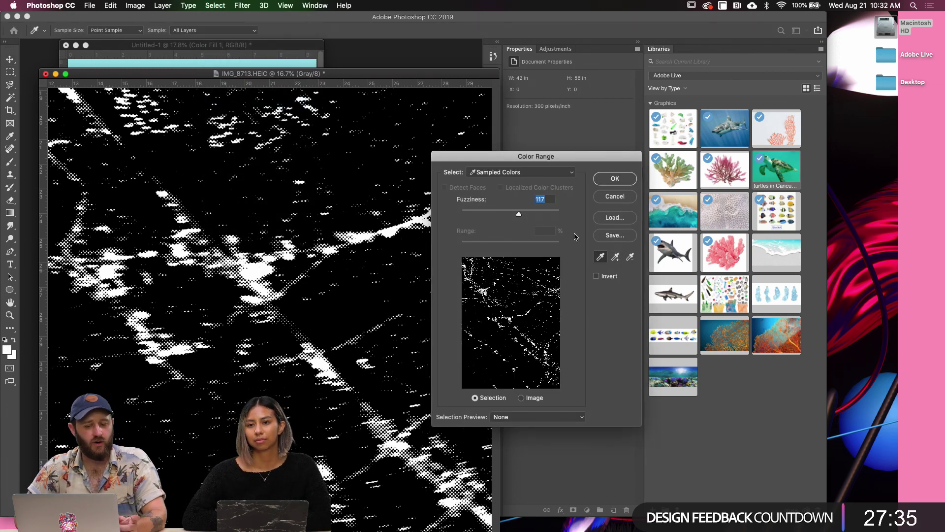
pyautogui.moveTo(519, 215); pyautogui.dragTo(542, 219)
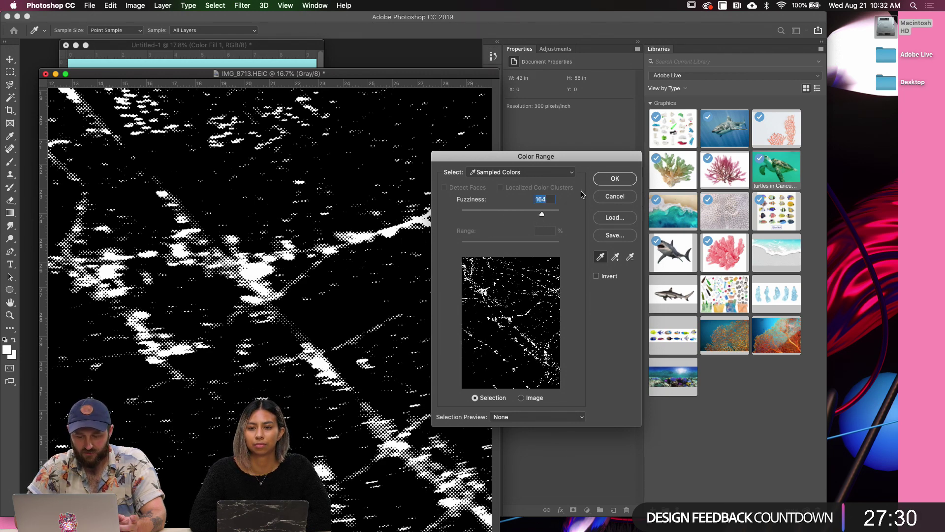
pyautogui.click(614, 179)
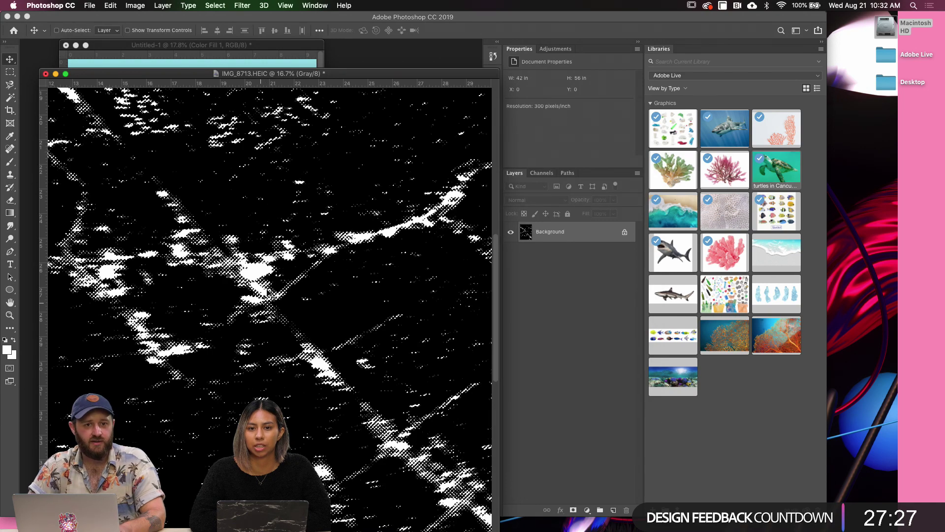
# Copy the selected white halftone lights to a new layer and hide the Background layer
pyautogui.press('super')
pyautogui.press('super+j')
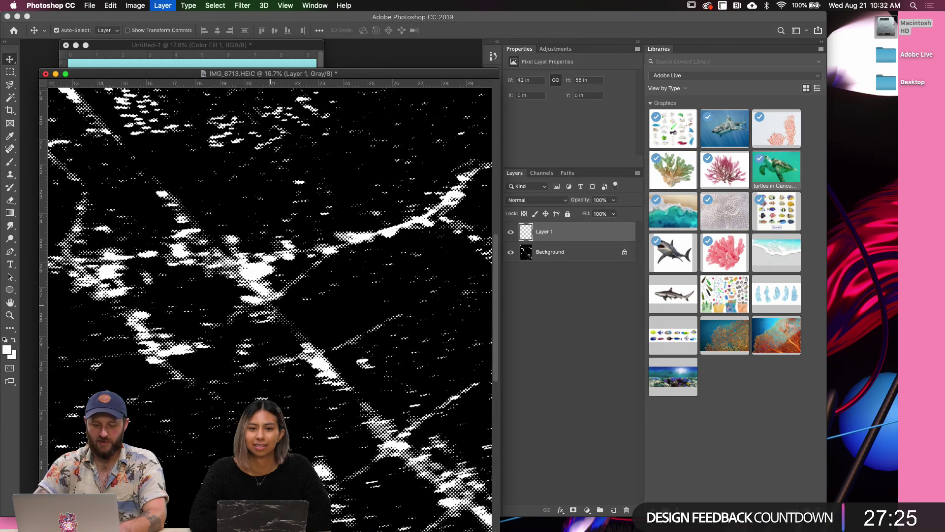
pyautogui.click(511, 252)
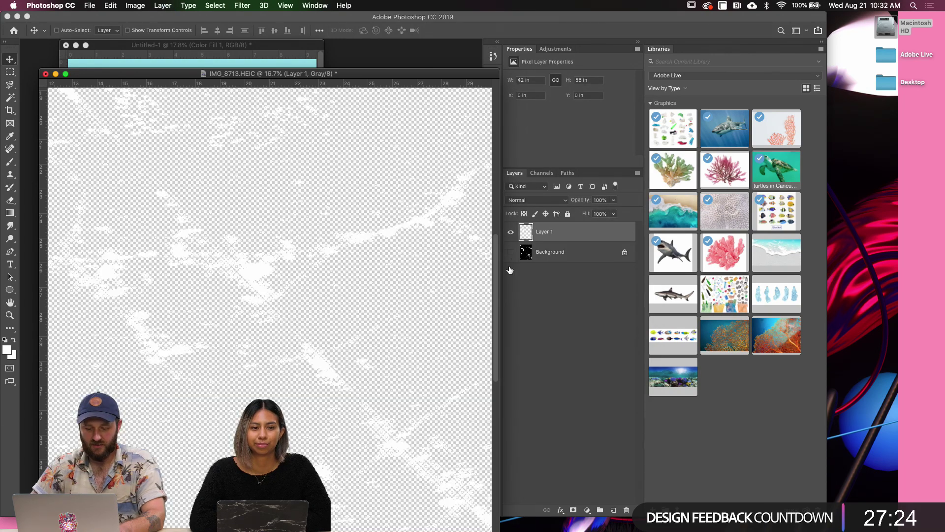
# Lock the transparent pixels of the white halftone layer and choose a new foreground colour
pyautogui.click(524, 213)
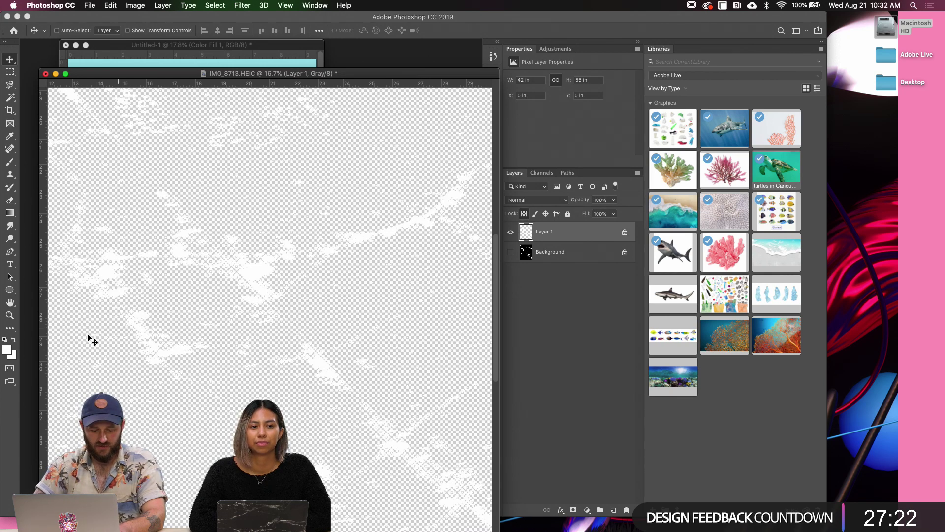
pyautogui.click(7, 349)
pyautogui.press('Tab')
pyautogui.write('100')
pyautogui.press('Tab')
pyautogui.click(757, 147)
pyautogui.press('v')
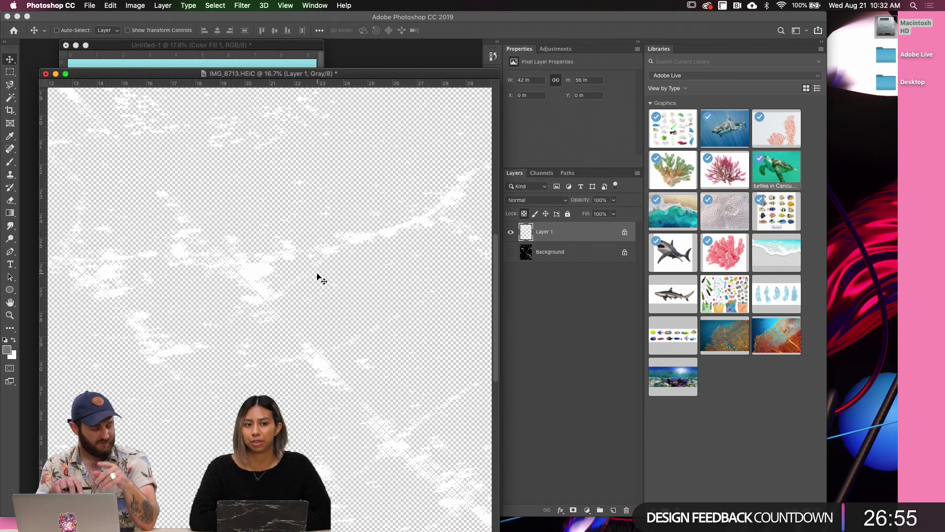
# Arrange the halftone document beside the poster and set the foreground colour to pure red (ff0000)
pyautogui.click(229, 62)
pyautogui.moveTo(236, 49); pyautogui.dragTo(305, 99)
pyautogui.click(412, 143)
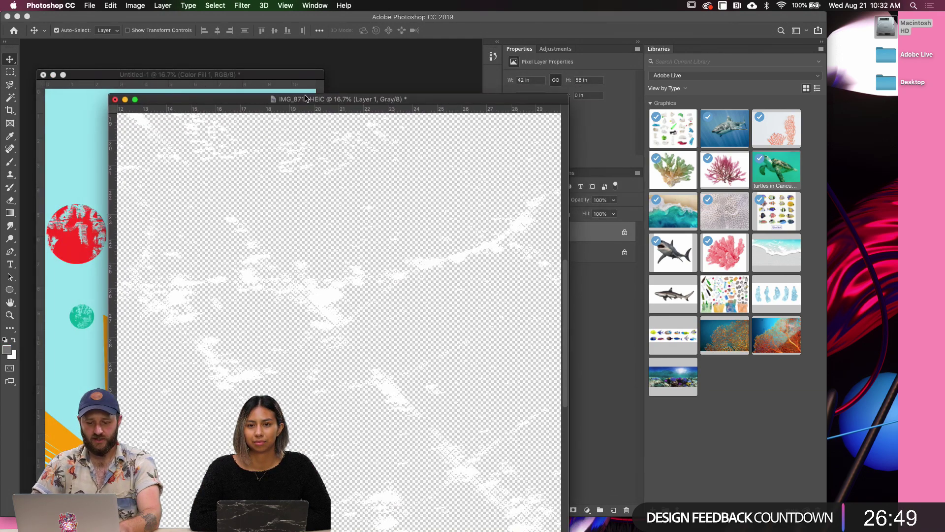
pyautogui.press('super+0')
pyautogui.press('super+minus')
pyautogui.press('super+minus')
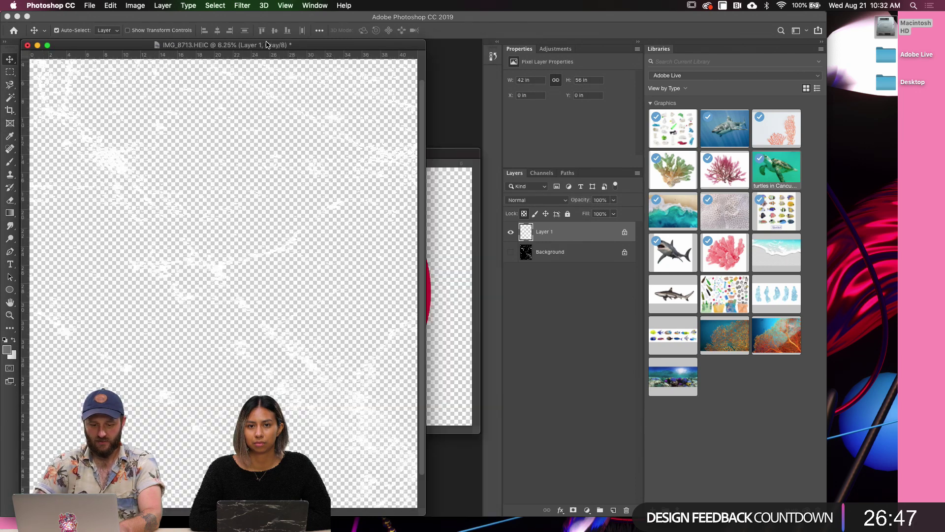
pyautogui.press('super+minus')
pyautogui.moveTo(275, 59); pyautogui.dragTo(371, 82)
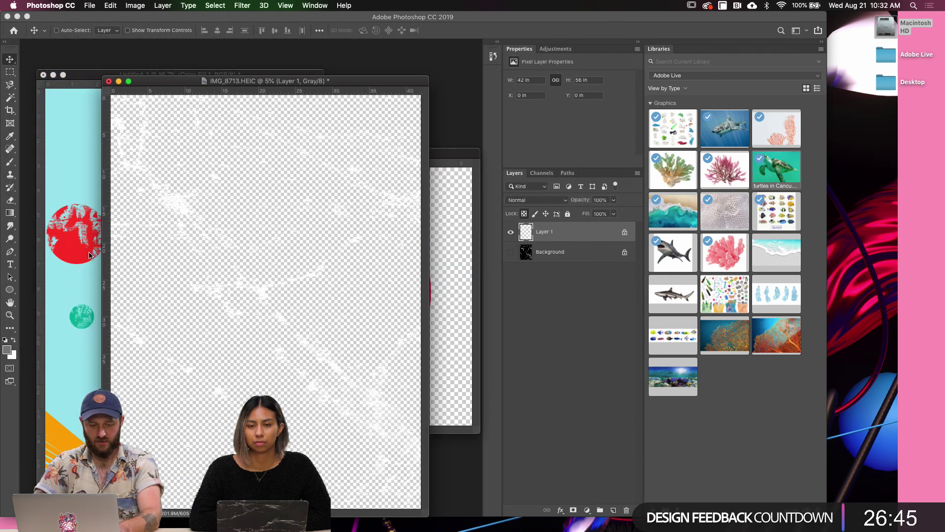
pyautogui.click(7, 349)
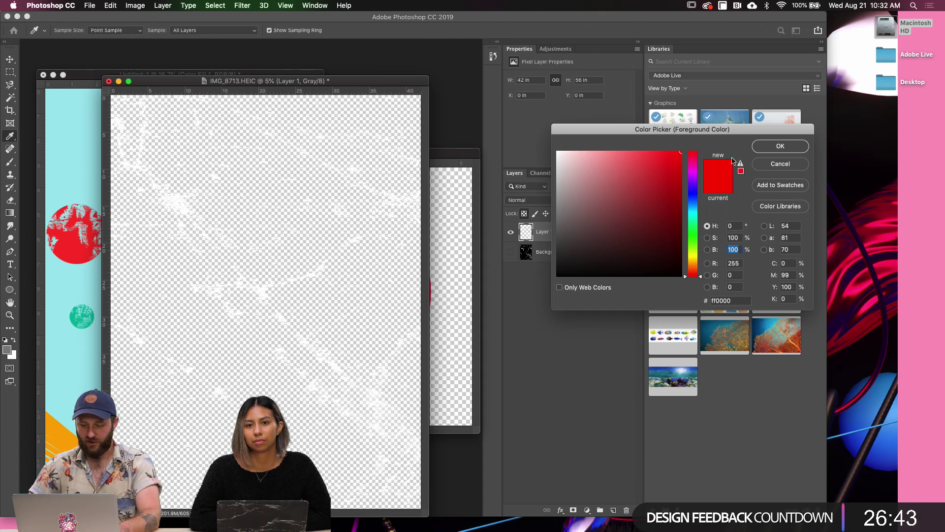
pyautogui.click(769, 147)
# Convert the halftone image to RGB Color mode without merging its layers
pyautogui.click(141, 7)
pyautogui.moveTo(163, 17)
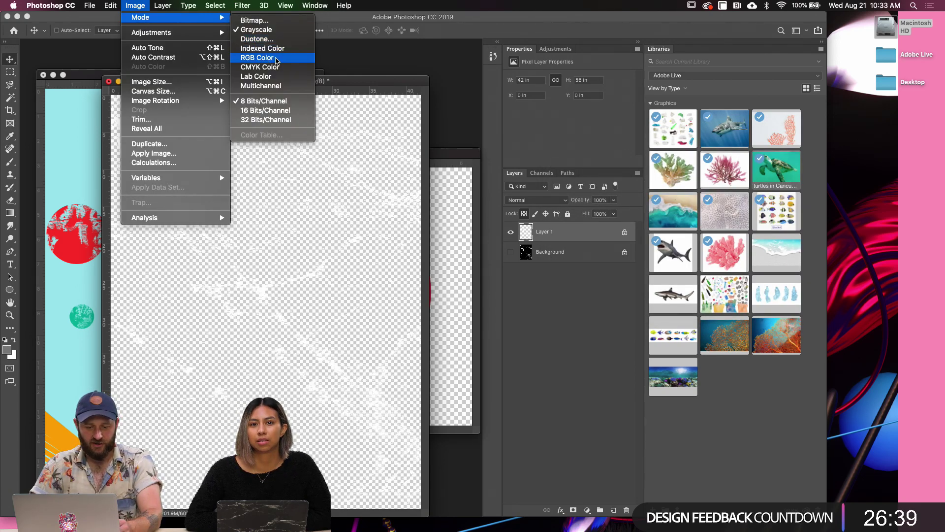
pyautogui.click(278, 58)
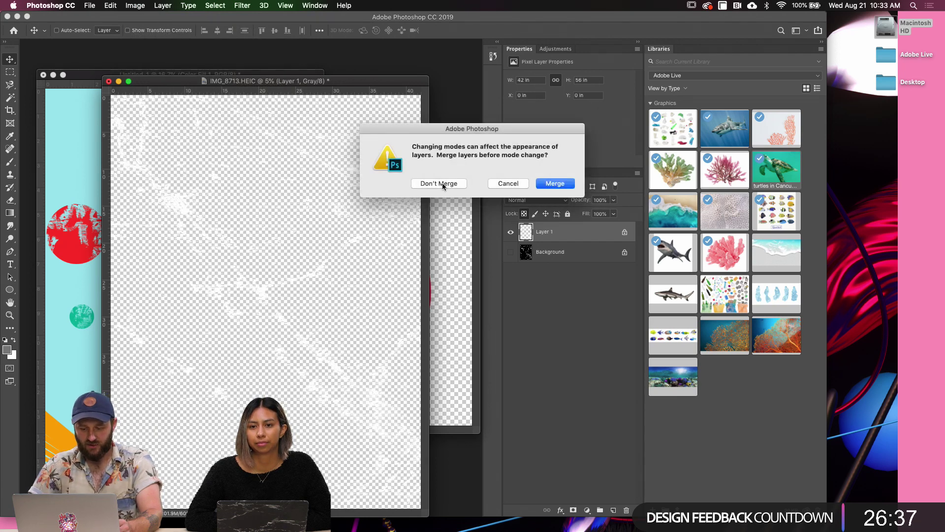
pyautogui.click(443, 183)
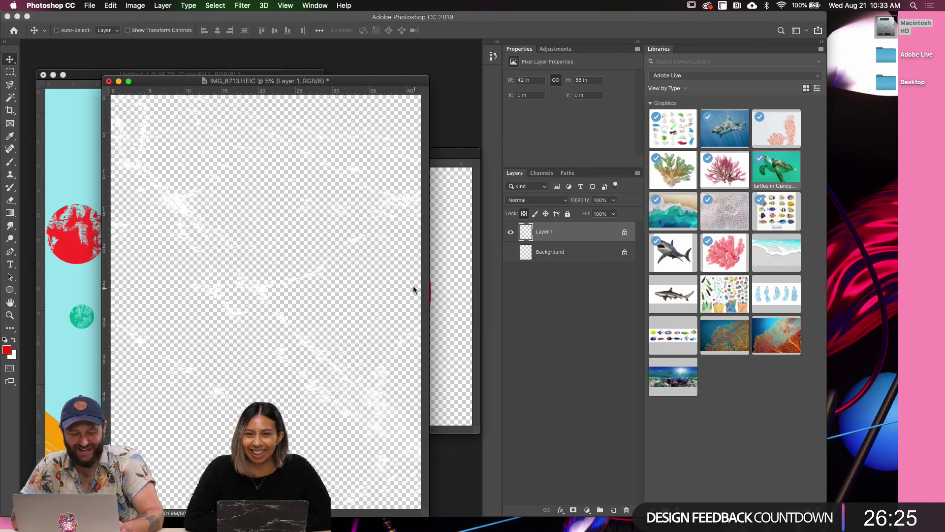
# Fill the white halftone lights with the red foreground colour and bring that layer into the poster document
pyautogui.moveTo(273, 83); pyautogui.dragTo(295, 62)
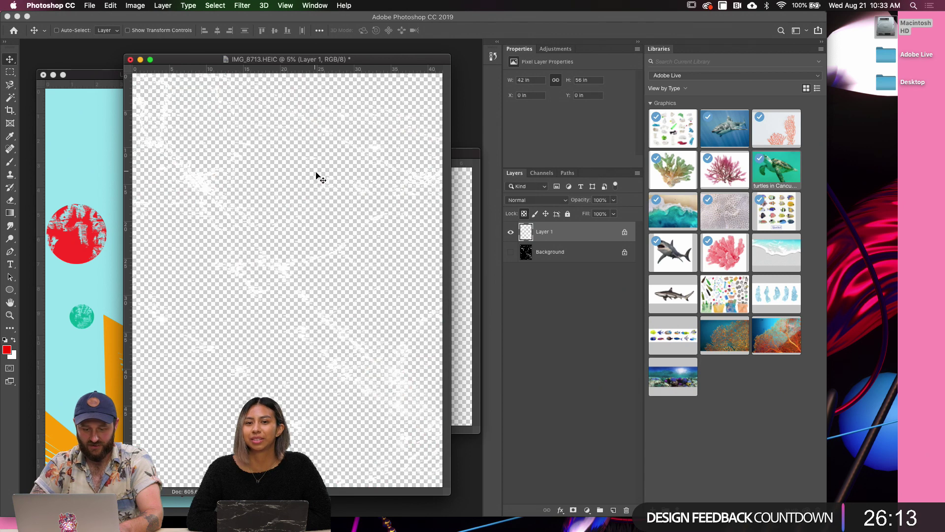
pyautogui.moveTo(327, 194); pyautogui.dragTo(112, 193)
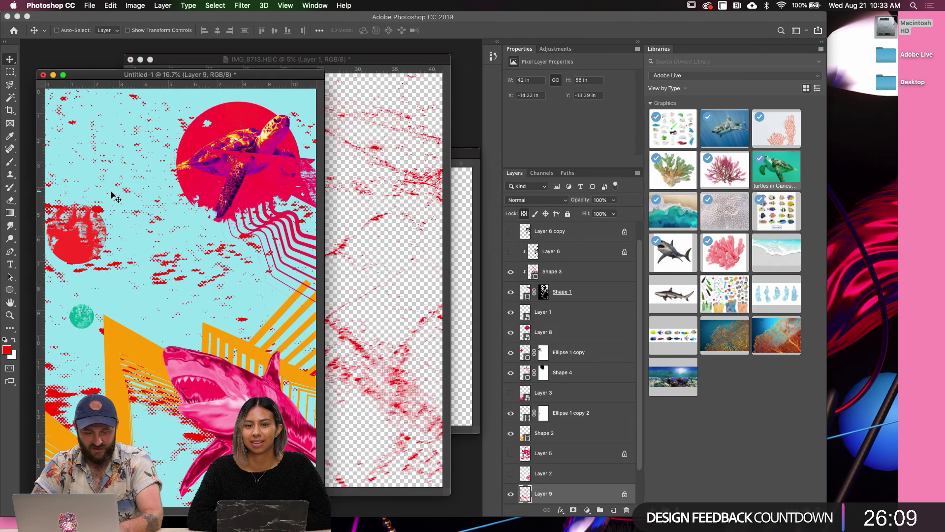
# Close IMG_8713.HEIC without saving its changes
pyautogui.click(378, 211)
pyautogui.press('super+w')
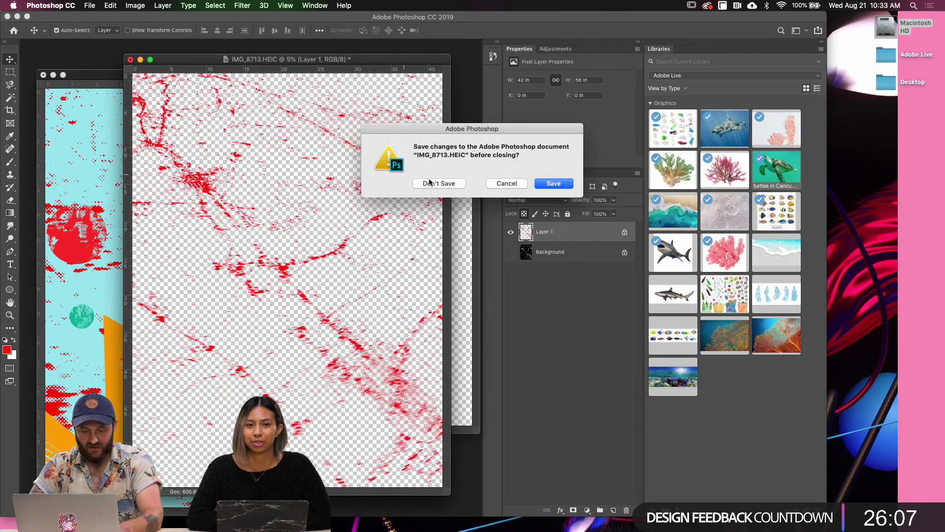
pyautogui.click(456, 184)
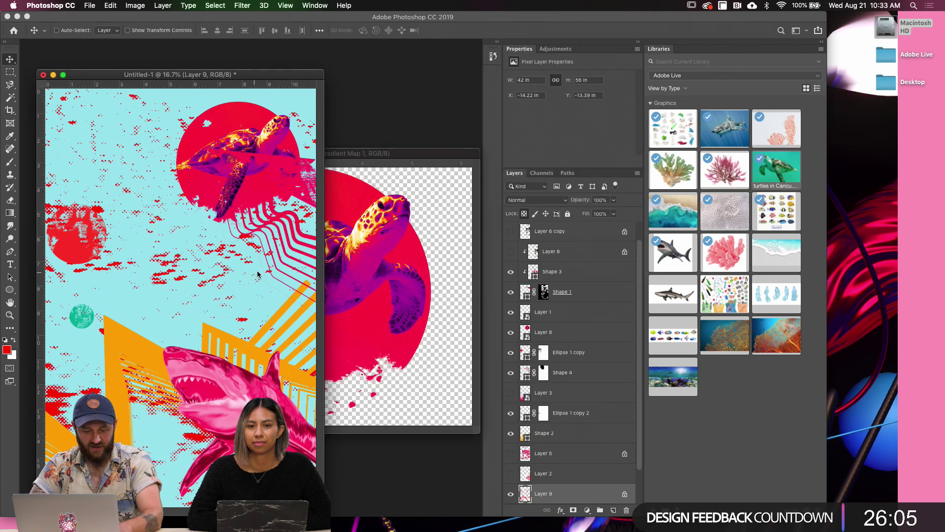
# Shift the red halftone texture upward in the poster to about X -13.94 in, Y -14.91 in
pyautogui.press('f')
pyautogui.hscroll(5, 374, 300)
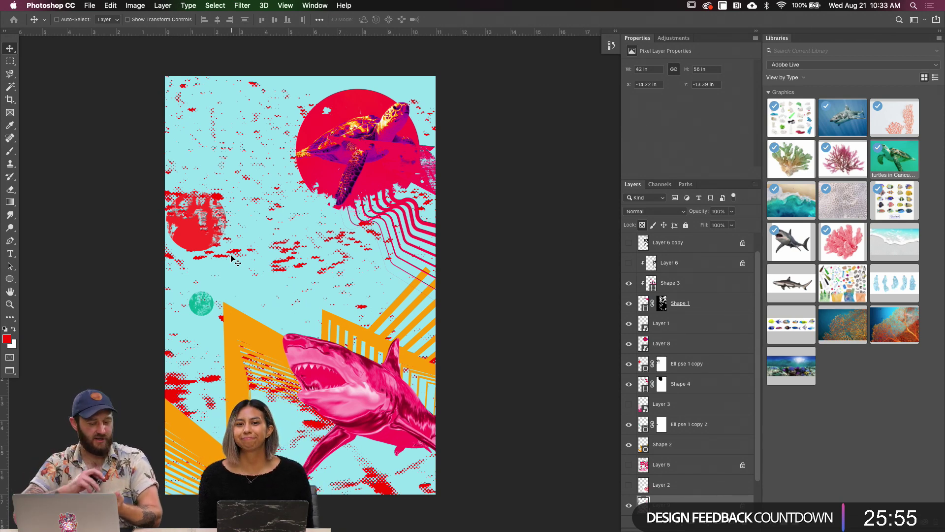
pyautogui.moveTo(382, 249); pyautogui.dragTo(389, 212)
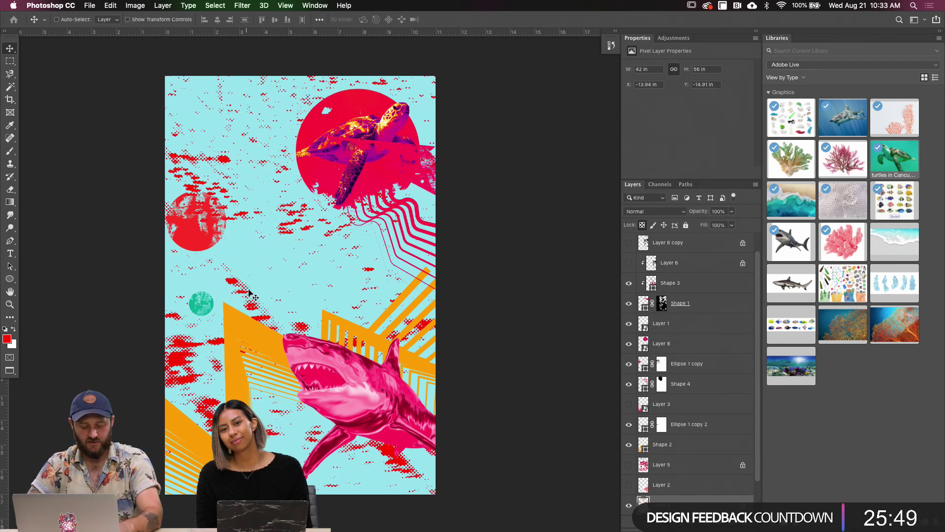
pyautogui.press('f')
pyautogui.press('f')
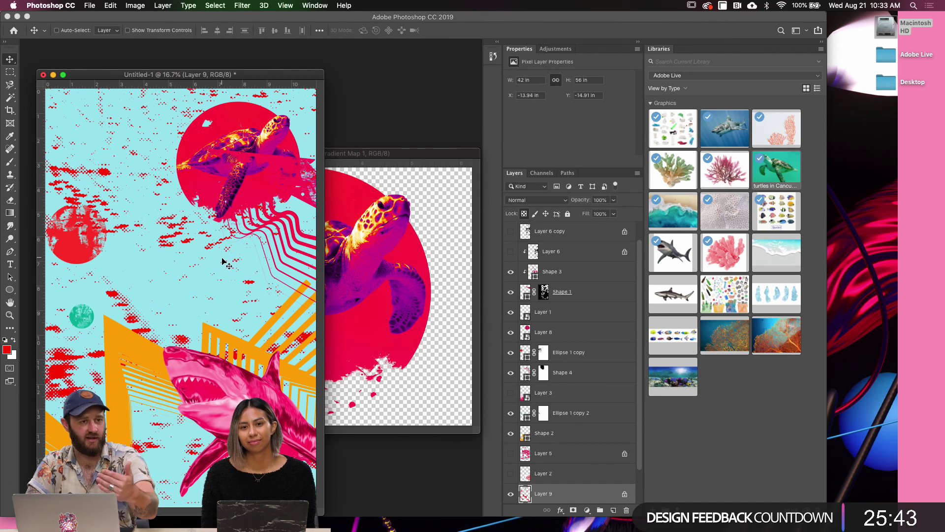
# Close the turtle document Layer 8.psb and reposition the poster window in the workspace
pyautogui.click(377, 265)
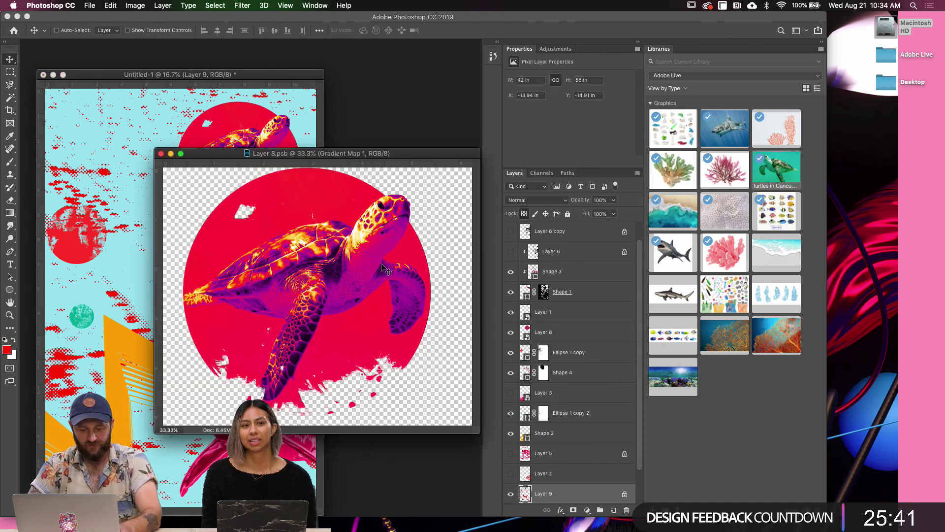
pyautogui.press('super+w')
pyautogui.moveTo(248, 75); pyautogui.dragTo(288, 63)
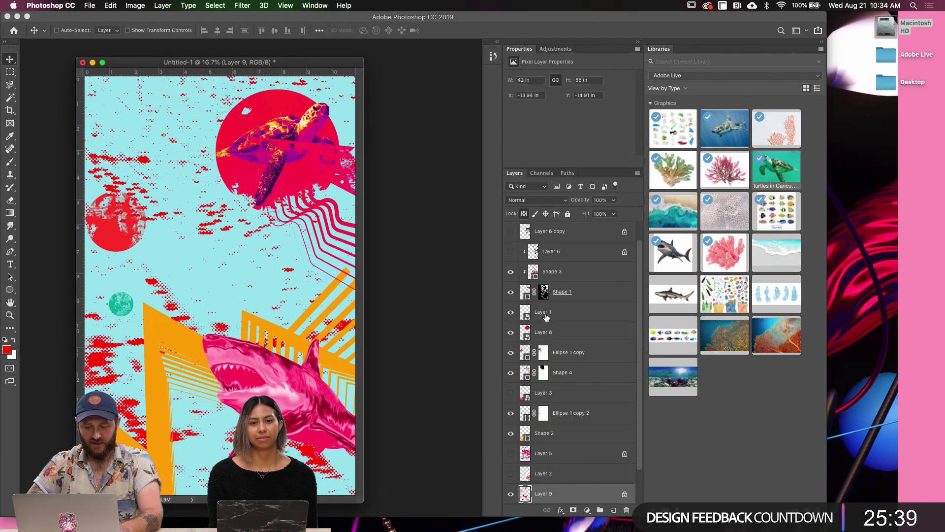
# Place Layer 9 directly above Layer 6 and shift its red halftone to about X -14.18 in, Y -14.48 in
pyautogui.moveTo(524, 488); pyautogui.dragTo(529, 243)
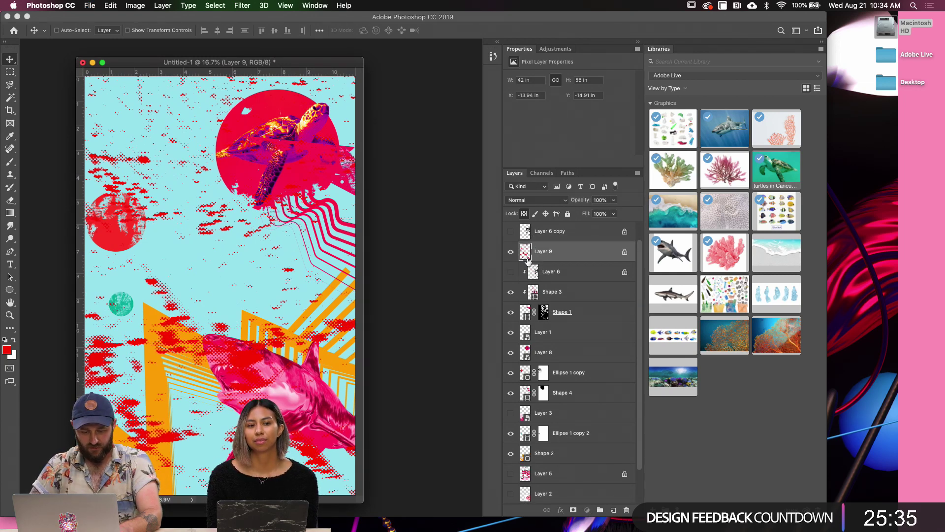
pyautogui.moveTo(298, 305)
pyautogui.mouseDown()
pyautogui.moveTo(303, 289)
pyautogui.moveTo(297, 307)
pyautogui.mouseUp()
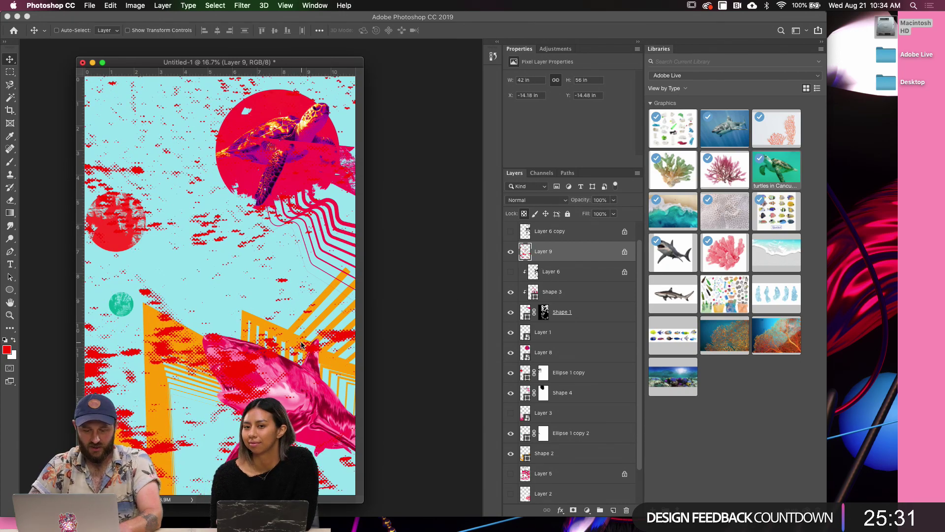
# Mask the red halftone of Layer 9 off the shark, using Layer 1's outline as a selection and inverting the mask
pyautogui.press('f')
pyautogui.scroll(3, 492, 228)
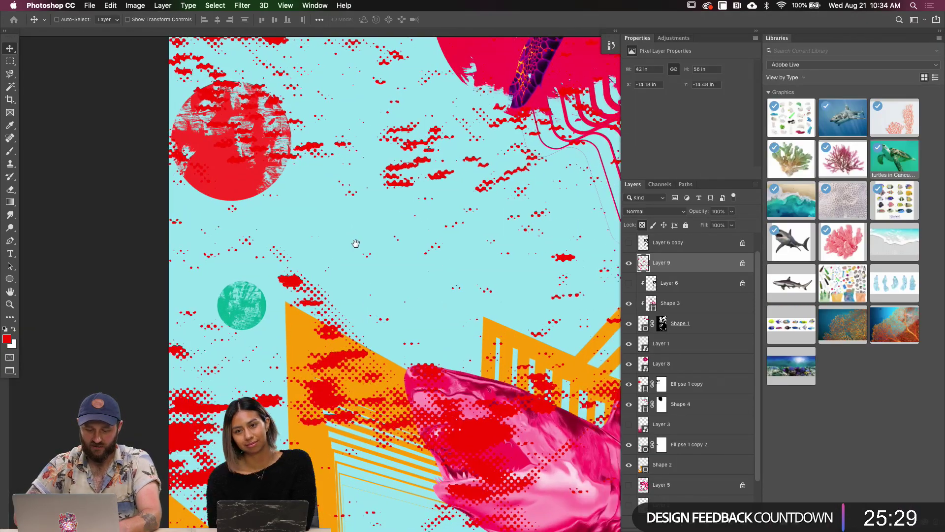
pyautogui.scroll(-5, 385, 266)
pyautogui.press('super+r')
pyautogui.scroll(-2, 404, 296)
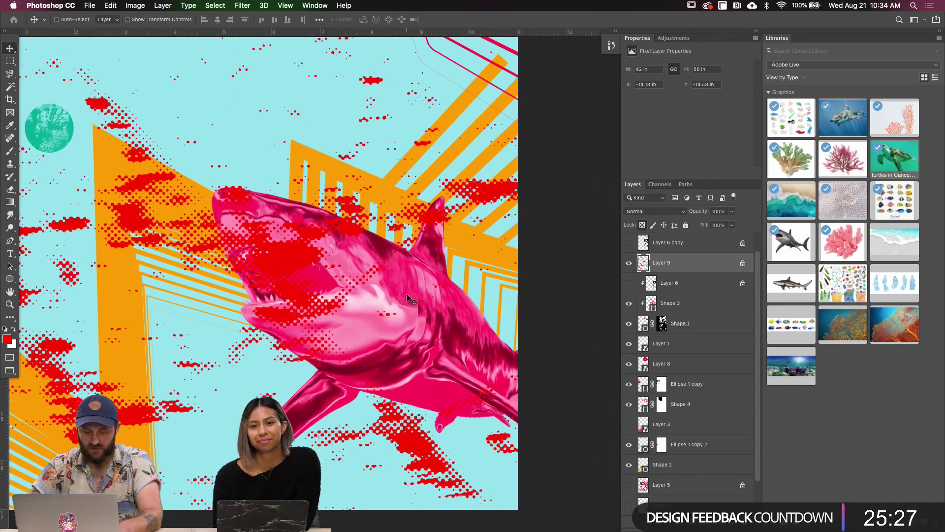
pyautogui.keyDown('super'); pyautogui.click(408, 300); pyautogui.keyUp('super')
pyautogui.keyDown('super'); pyautogui.click(644, 343); pyautogui.keyUp('super')
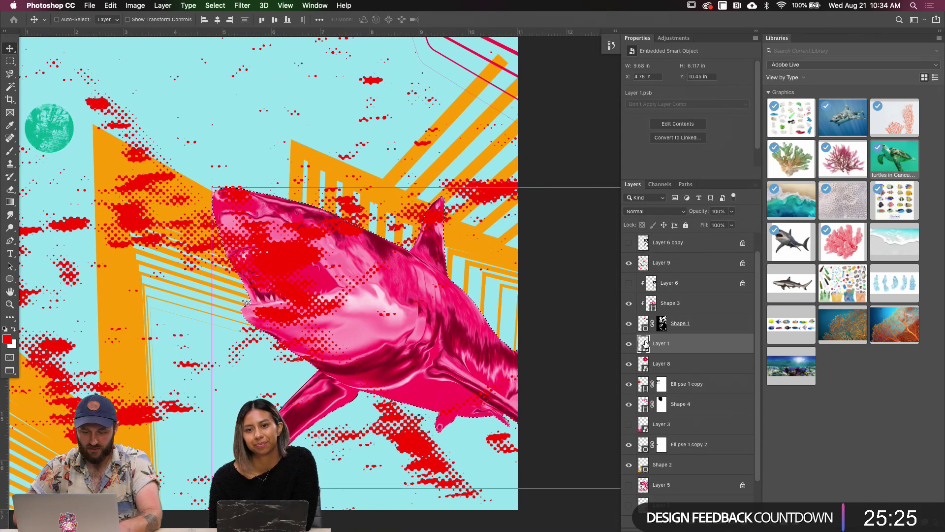
pyautogui.click(640, 269)
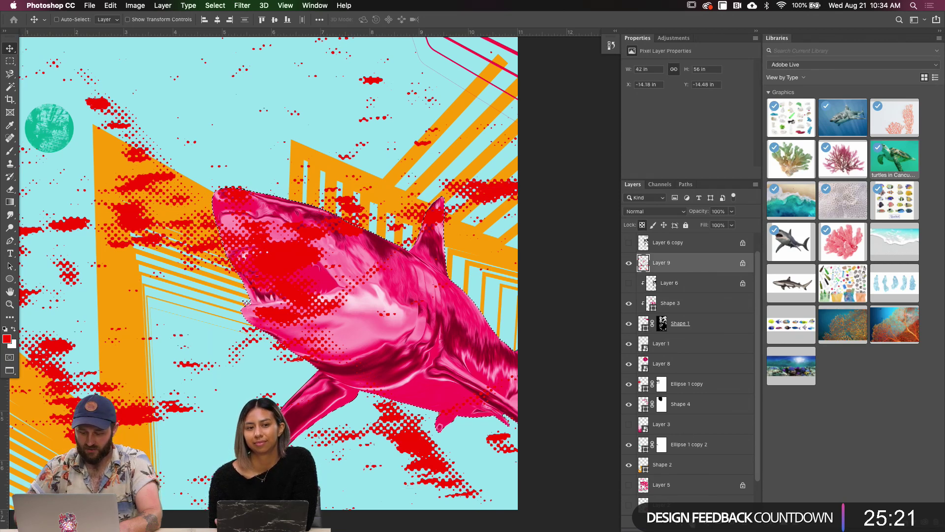
pyautogui.click(669, 523)
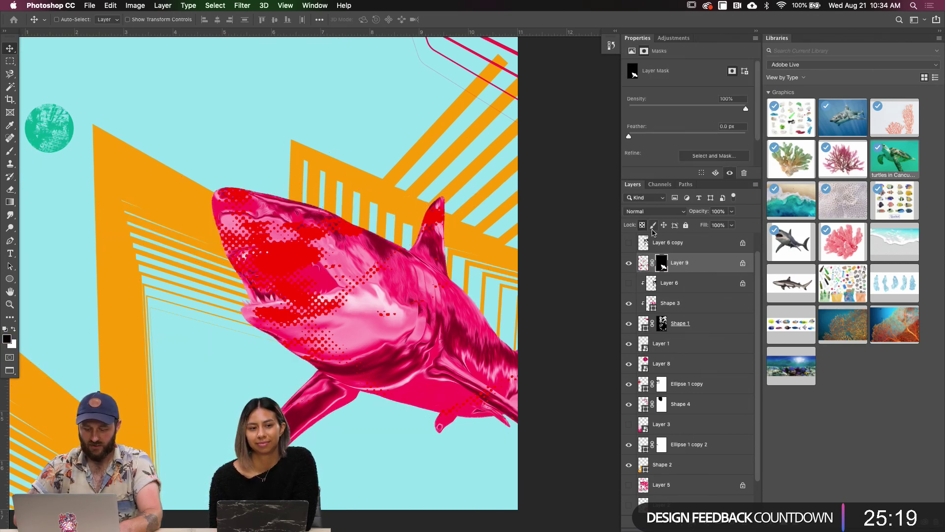
pyautogui.press('super+i')
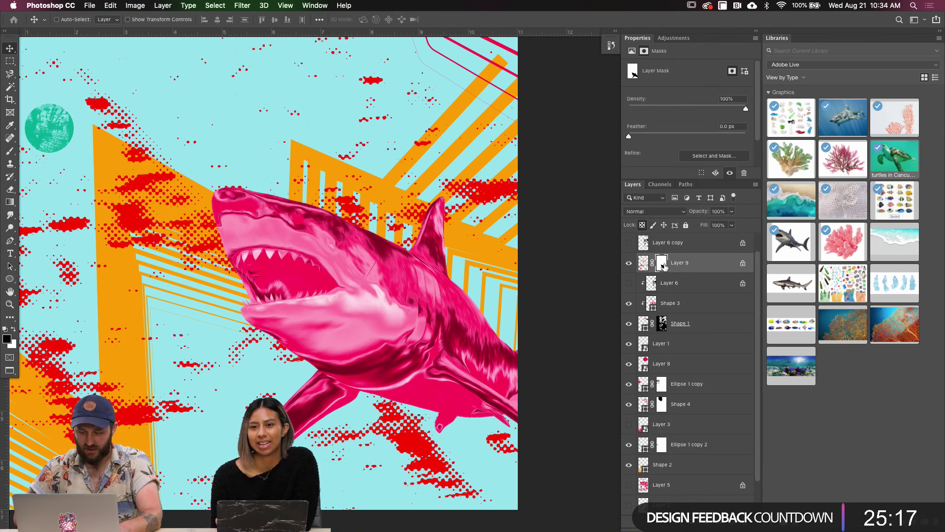
# Paint white on Layer 9's mask with a 400 px brush to reveal red halftone around the shark's mouth and jaw
pyautogui.press('b')
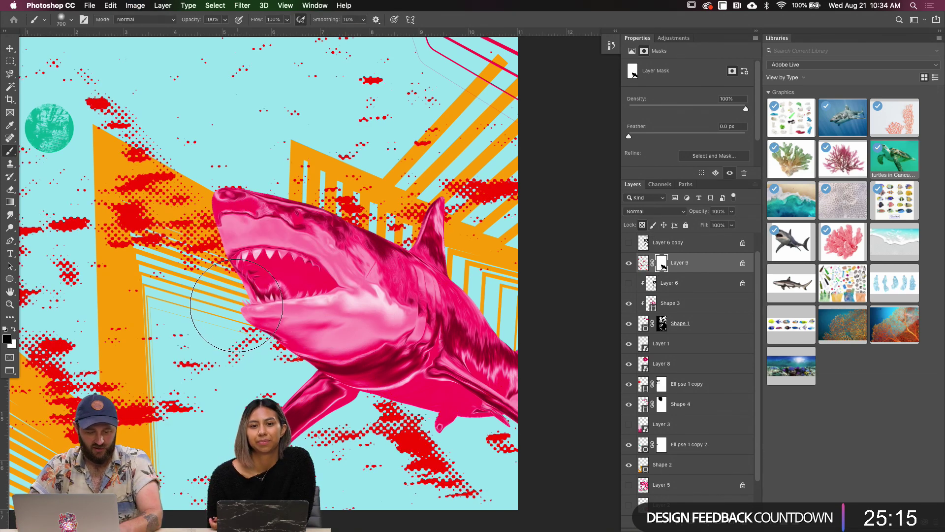
pyautogui.press('[')
pyautogui.press('[')
pyautogui.press('[')
pyautogui.press('x')
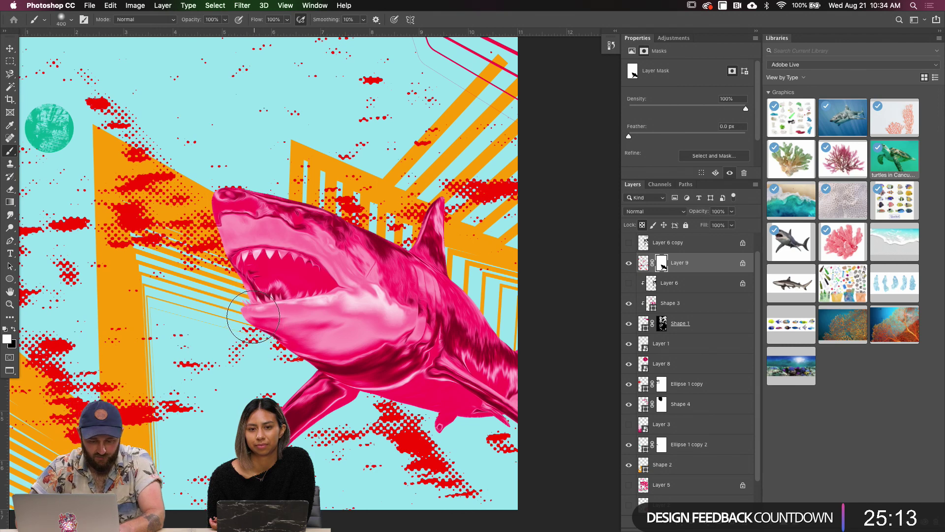
pyautogui.moveTo(246, 311)
pyautogui.mouseDown()
pyautogui.moveTo(275, 320)
pyautogui.moveTo(342, 318)
pyautogui.moveTo(309, 371)
pyautogui.moveTo(337, 319)
pyautogui.moveTo(402, 319)
pyautogui.moveTo(366, 305)
pyautogui.moveTo(383, 295)
pyautogui.moveTo(375, 309)
pyautogui.moveTo(328, 268)
pyautogui.moveTo(230, 282)
pyautogui.moveTo(263, 288)
pyautogui.moveTo(283, 266)
pyautogui.moveTo(246, 256)
pyautogui.mouseUp()
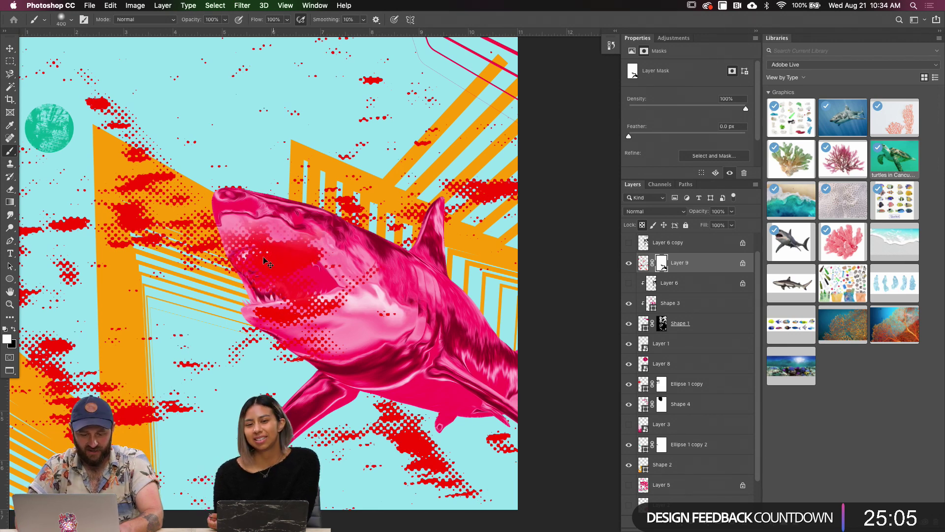
# Undo the latest mask strokes over the shark's open mouth
pyautogui.press('super+z')
pyautogui.press('super+z')
pyautogui.press('super+z')
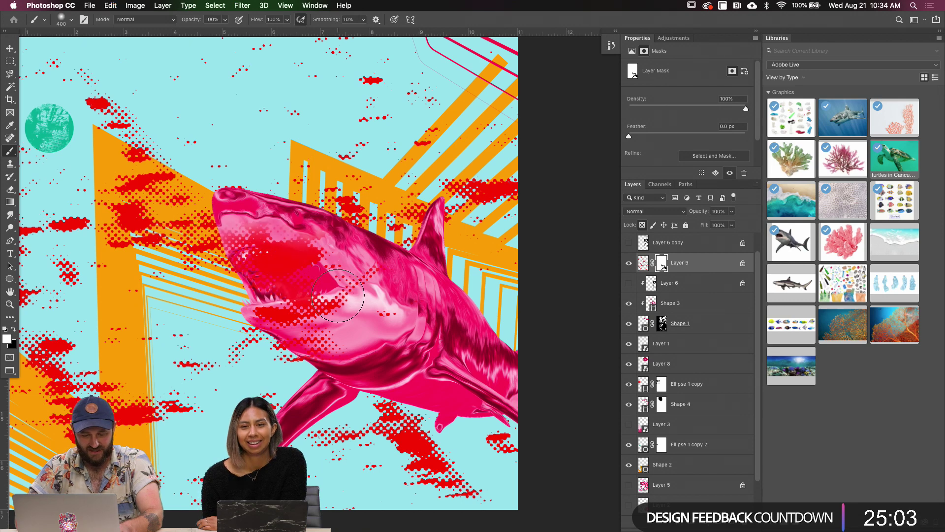
pyautogui.press('super+z')
pyautogui.press('super+z')
pyautogui.press('super+z')
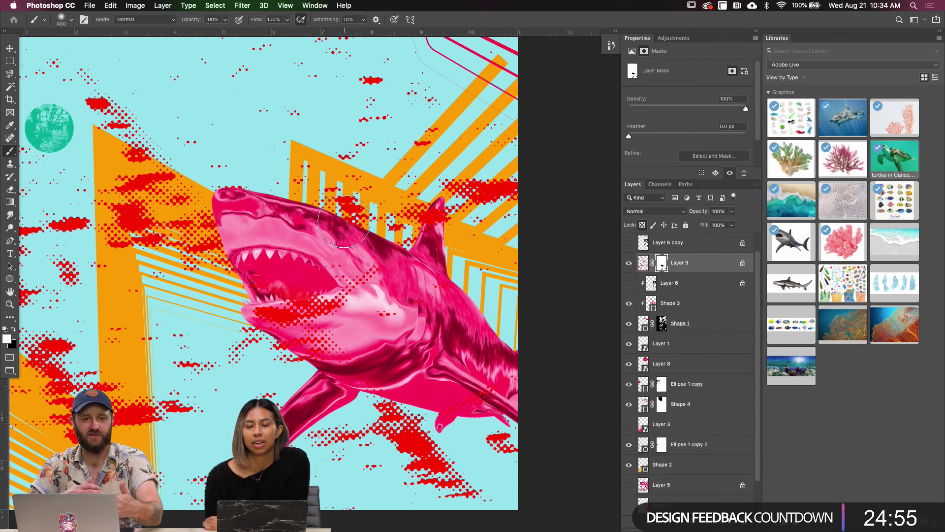
# Reposition the masked halftone of Layer 9 to about X -14.28 in, Y -14.36 in and target the layer's image
pyautogui.press('v')
pyautogui.moveTo(377, 319)
pyautogui.mouseDown()
pyautogui.moveTo(391, 327)
pyautogui.moveTo(385, 316)
pyautogui.moveTo(396, 340)
pyautogui.mouseUp()
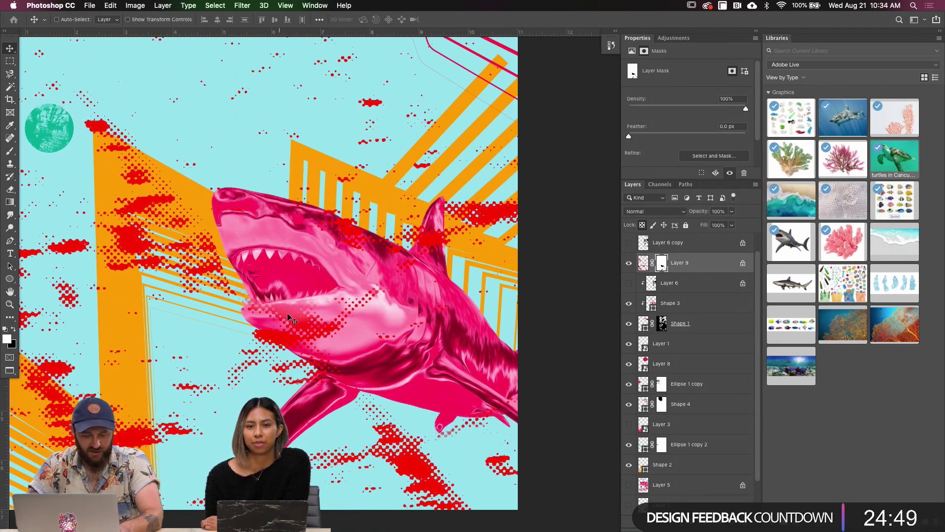
pyautogui.moveTo(305, 331); pyautogui.dragTo(302, 314)
pyautogui.click(644, 263)
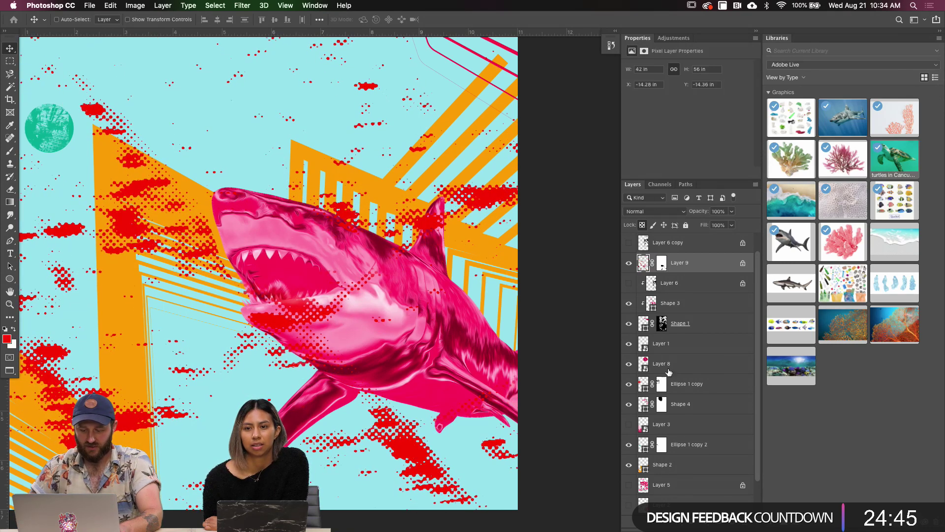
# Show Layer 6 copy and move its black brush texture over the shark's lower body, to about X 1.59 in, Y 9.14 in
pyautogui.click(643, 365)
pyautogui.click(648, 390)
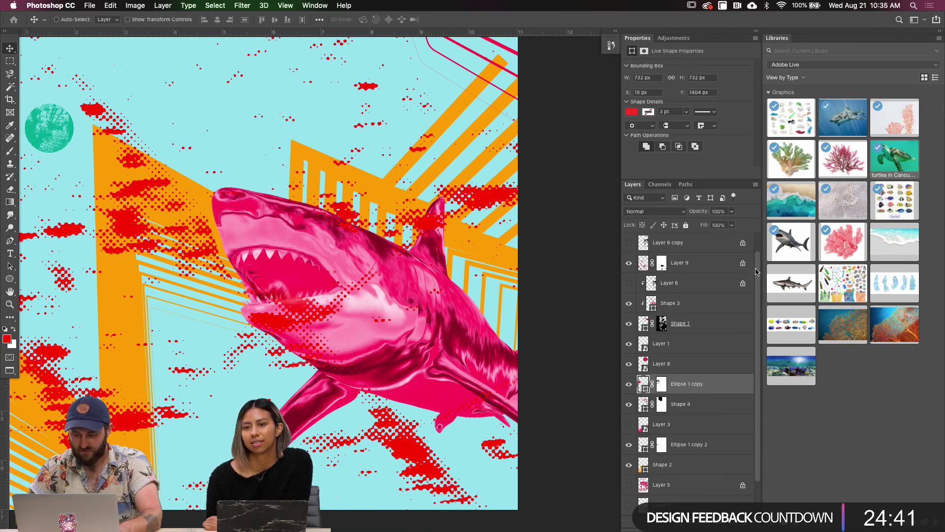
pyautogui.scroll(1, 757, 272)
pyautogui.click(629, 263)
pyautogui.click(644, 263)
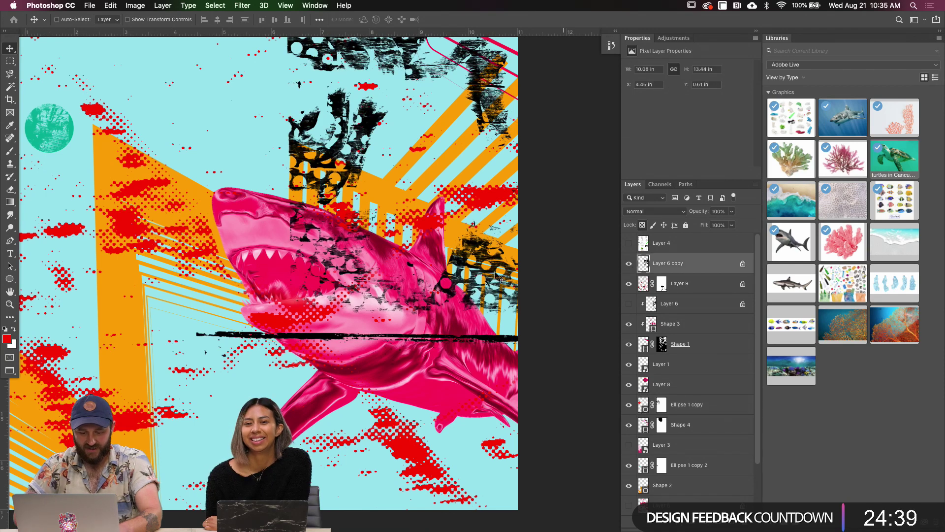
pyautogui.moveTo(421, 200); pyautogui.dragTo(340, 321)
pyautogui.moveTo(356, 264); pyautogui.dragTo(367, 330)
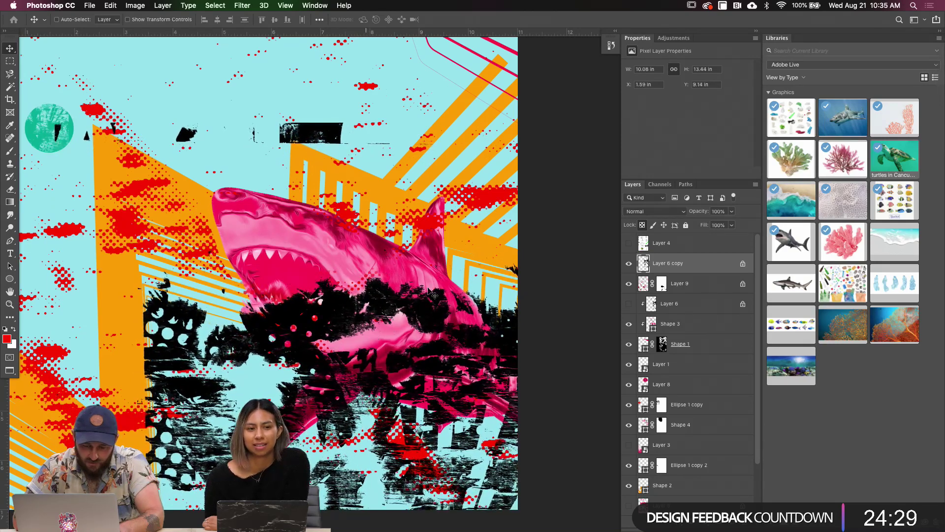
# Load Layer 6 copy's brush texture as a selection, hide that layer, and target Layer 9's mask
pyautogui.press('super')
pyautogui.keyDown('super'); pyautogui.click(643, 264); pyautogui.keyUp('super')
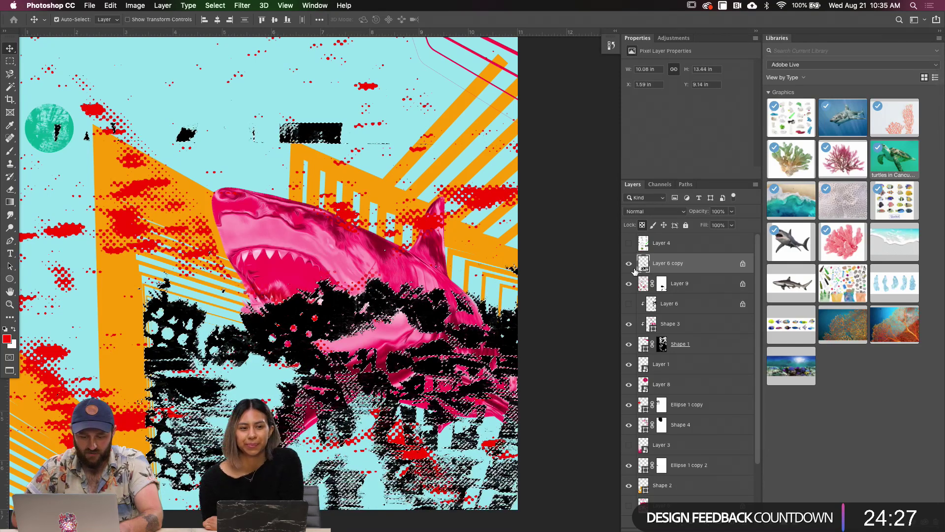
pyautogui.click(629, 264)
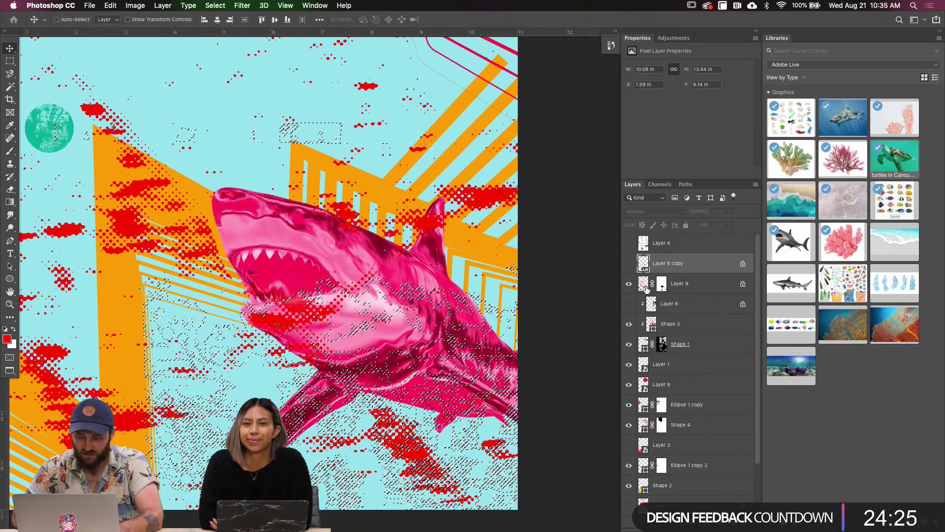
pyautogui.click(646, 288)
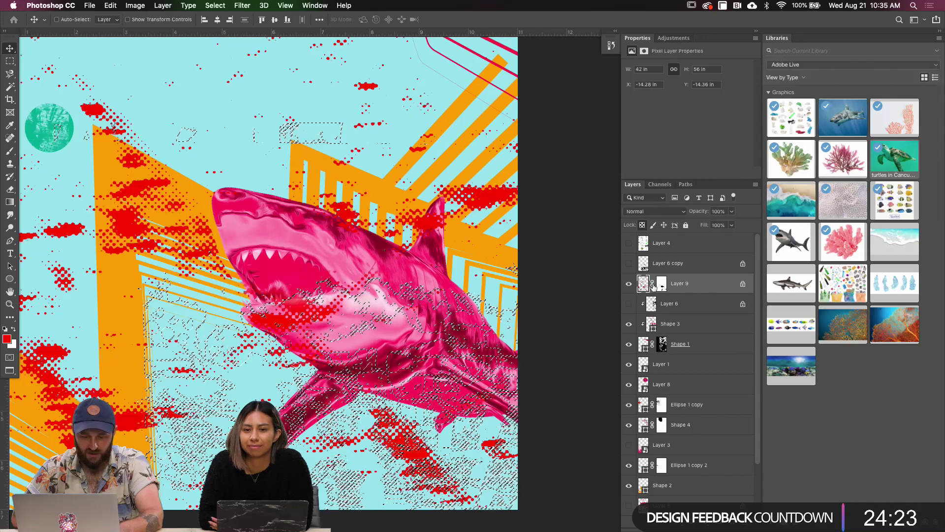
pyautogui.click(662, 284)
# Paint black on Layer 9's mask inside the selection to texture the red halftone around the shark's mouth and jaw, and clear the selection
pyautogui.press('b')
pyautogui.press('d')
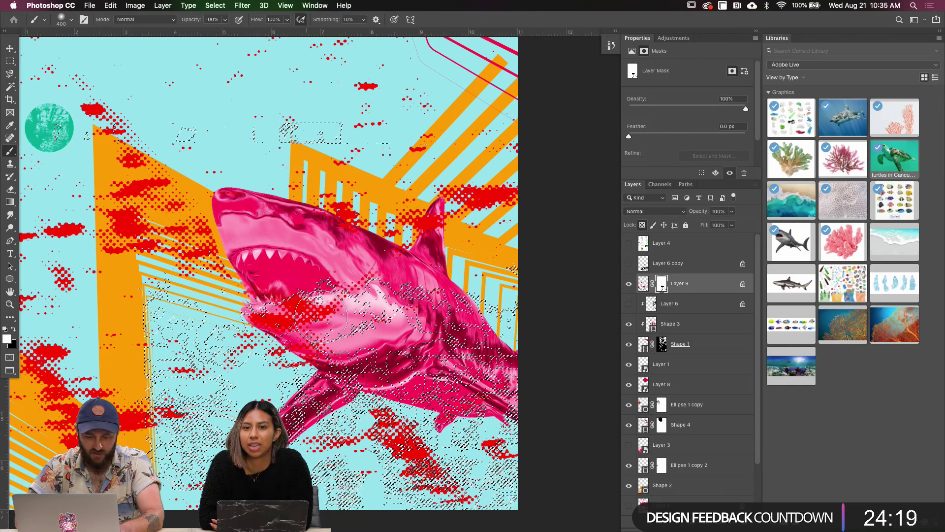
pyautogui.click(294, 298)
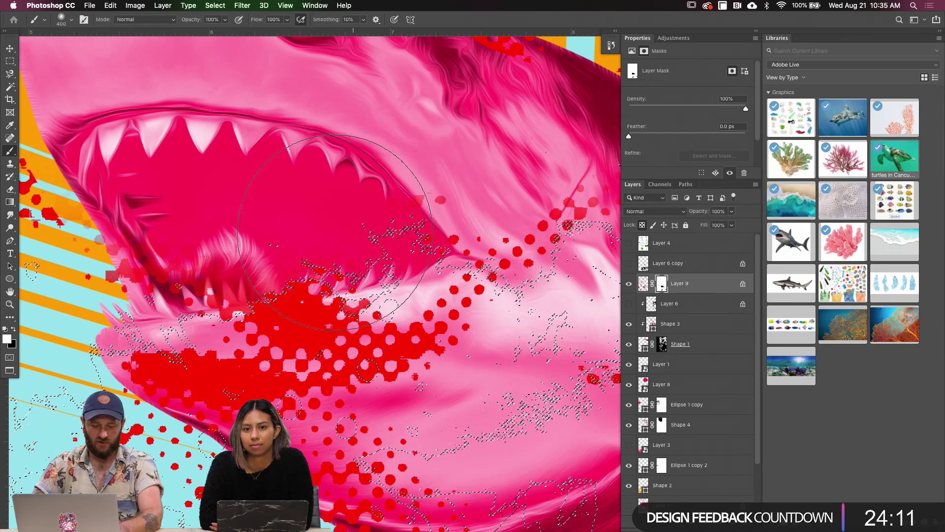
pyautogui.press('x')
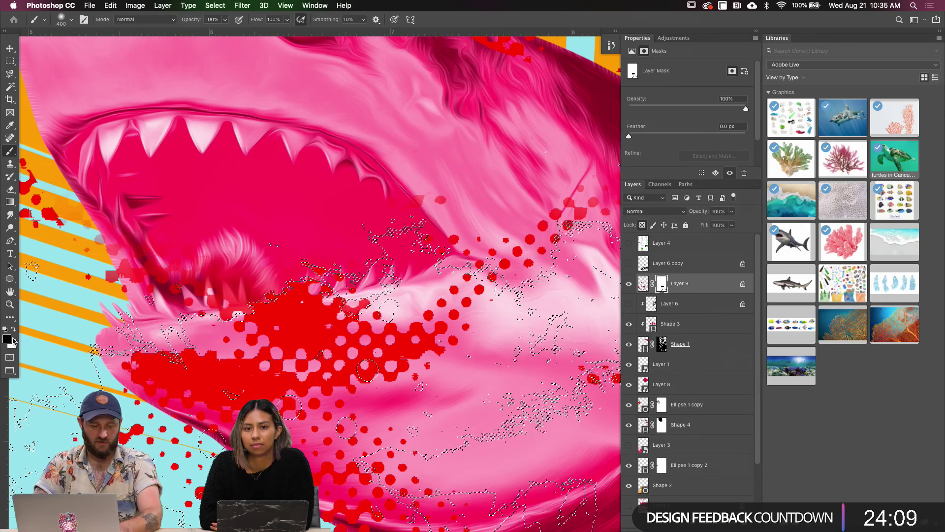
pyautogui.press('[')
pyautogui.press('[')
pyautogui.press('[')
pyautogui.press('[')
pyautogui.press('[')
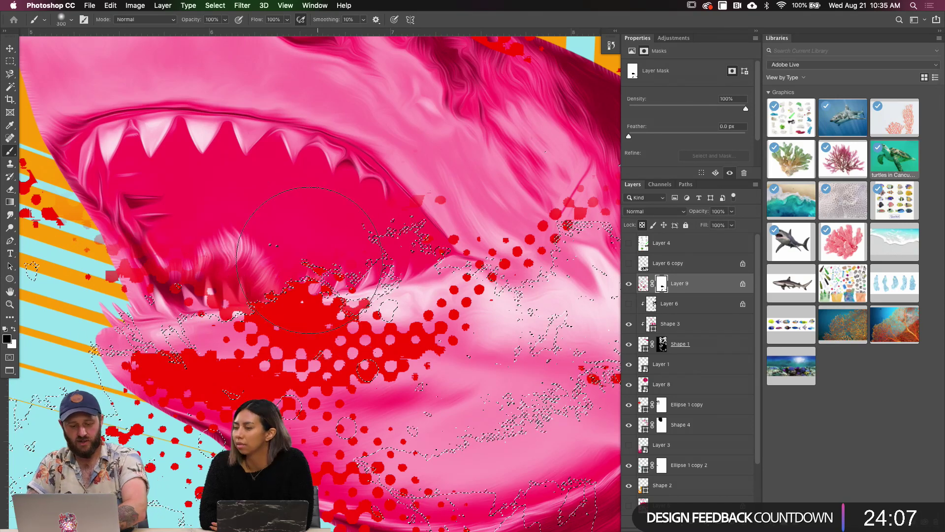
pyautogui.press('[')
pyautogui.moveTo(255, 275)
pyautogui.mouseDown()
pyautogui.moveTo(222, 307)
pyautogui.moveTo(166, 282)
pyautogui.moveTo(123, 286)
pyautogui.moveTo(105, 273)
pyautogui.moveTo(82, 168)
pyautogui.moveTo(187, 293)
pyautogui.mouseUp()
pyautogui.moveTo(334, 256)
pyautogui.mouseDown()
pyautogui.moveTo(377, 211)
pyautogui.moveTo(458, 251)
pyautogui.moveTo(400, 213)
pyautogui.moveTo(464, 241)
pyautogui.moveTo(460, 275)
pyautogui.moveTo(512, 279)
pyautogui.moveTo(527, 236)
pyautogui.moveTo(584, 202)
pyautogui.moveTo(603, 228)
pyautogui.moveTo(536, 196)
pyautogui.moveTo(485, 242)
pyautogui.mouseUp()
pyautogui.press('super+d')
pyautogui.press('v')
pyautogui.scroll(4, 356, 300)
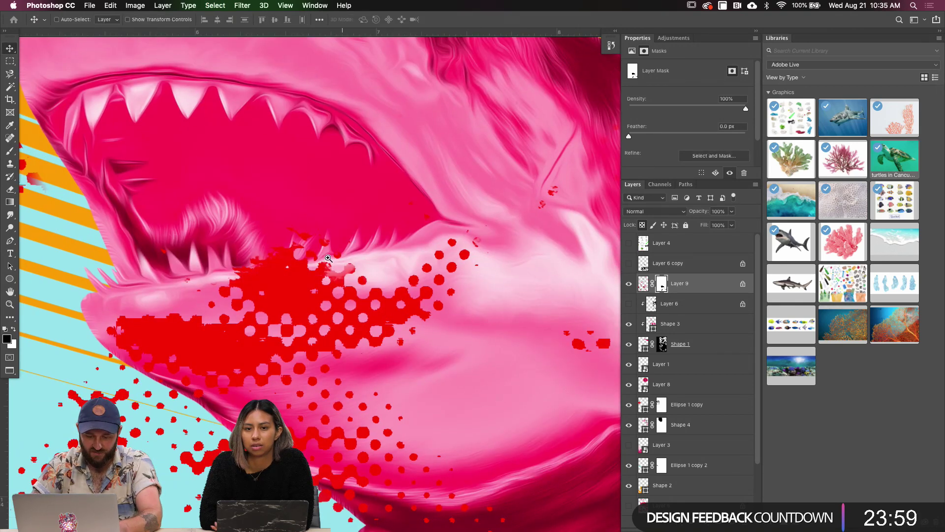
# Examine the masked red halftone around the shark and the composition of the whole poster
pyautogui.scroll(-8, 400, 317)
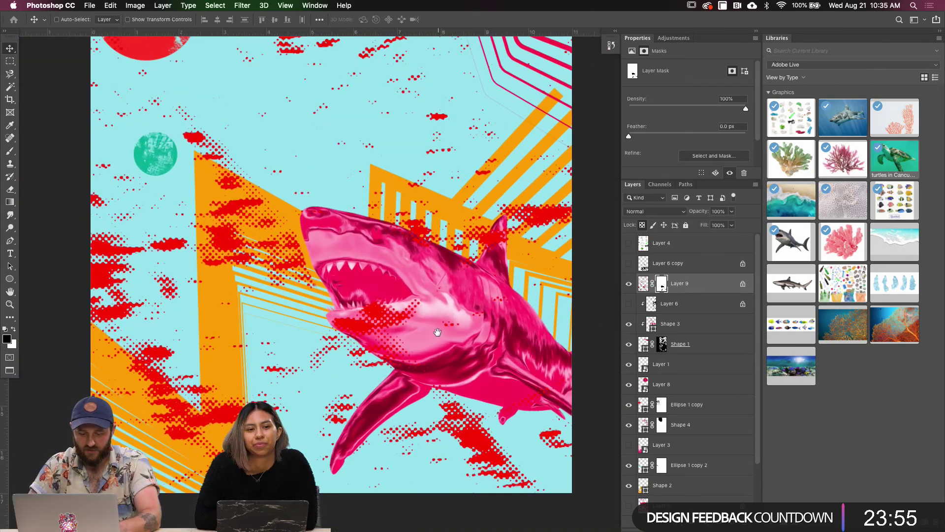
pyautogui.hscroll(2, 364, 340)
pyautogui.scroll(2, 364, 340)
pyautogui.moveTo(419, 343)
pyautogui.mouseDown()
pyautogui.moveTo(431, 342)
pyautogui.moveTo(423, 339)
pyautogui.mouseUp()
pyautogui.press('super+minus')
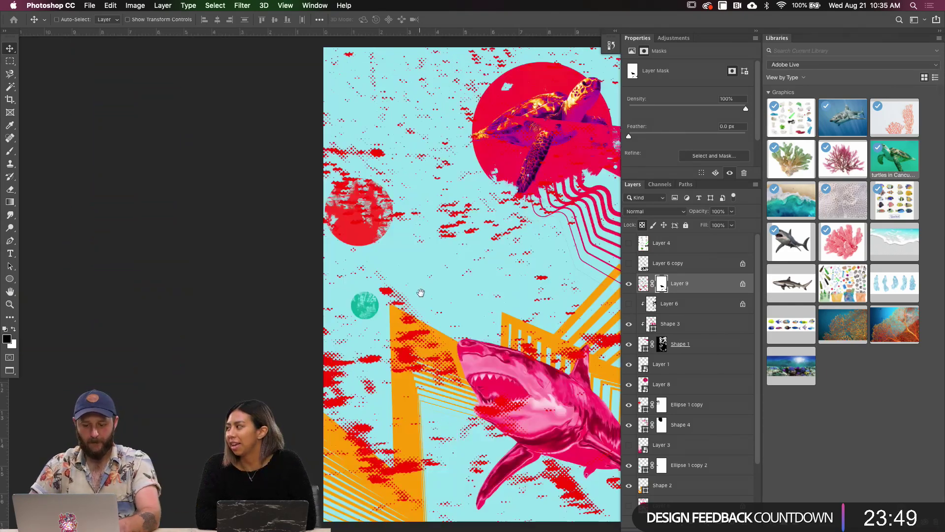
pyautogui.press('super+0')
pyautogui.press('f')
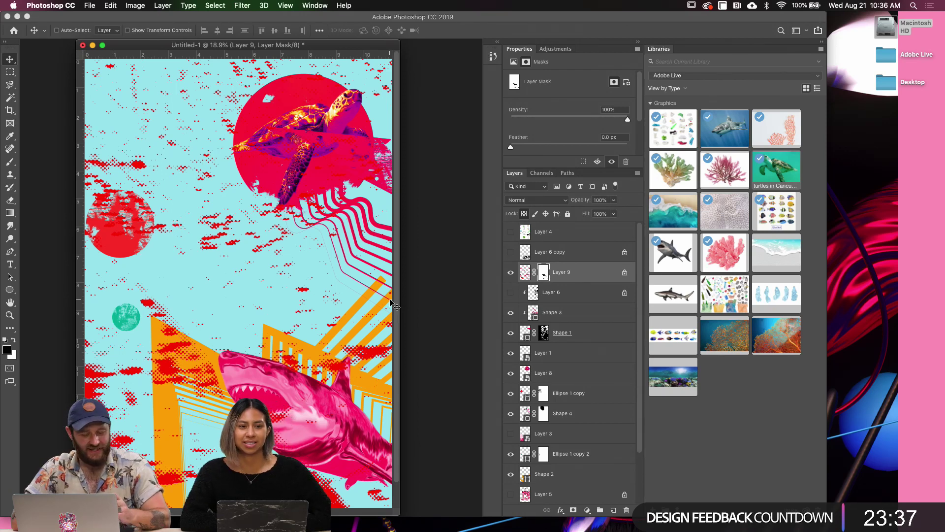
pyautogui.press('super+minus')
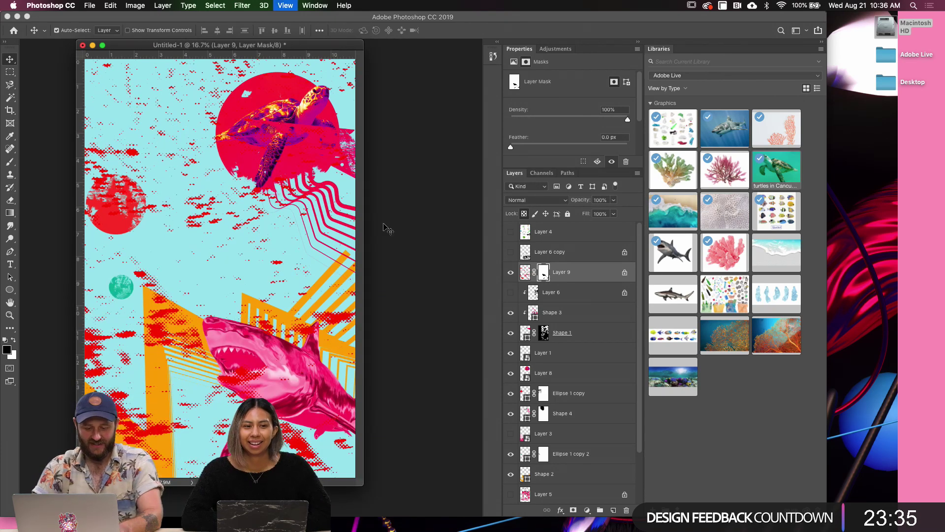
pyautogui.press('super+plus')
pyautogui.press('f')
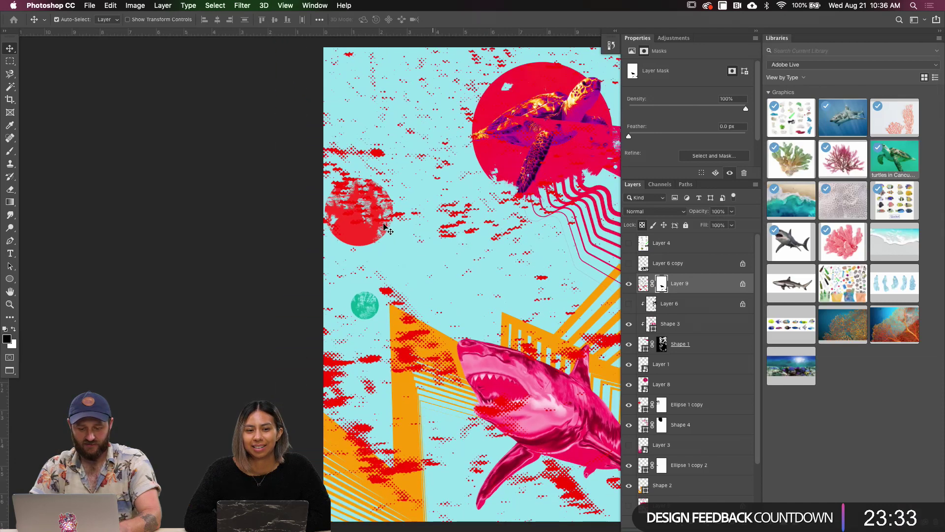
pyautogui.hscroll(5, 345, 305)
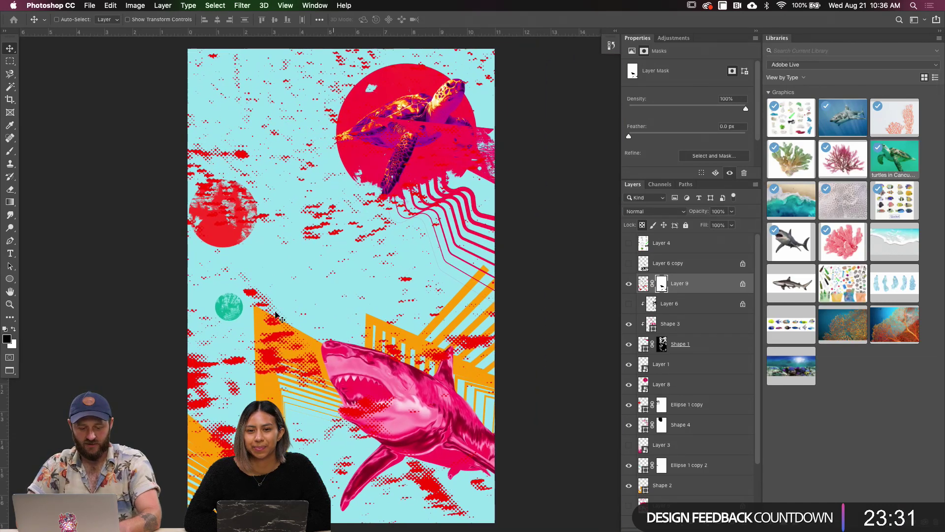
# Recolor the small green circle, Ellipse 1 copy 2, to the lighter mint green 4edfb8
pyautogui.keyDown('super'); pyautogui.click(226, 308); pyautogui.keyUp('super')
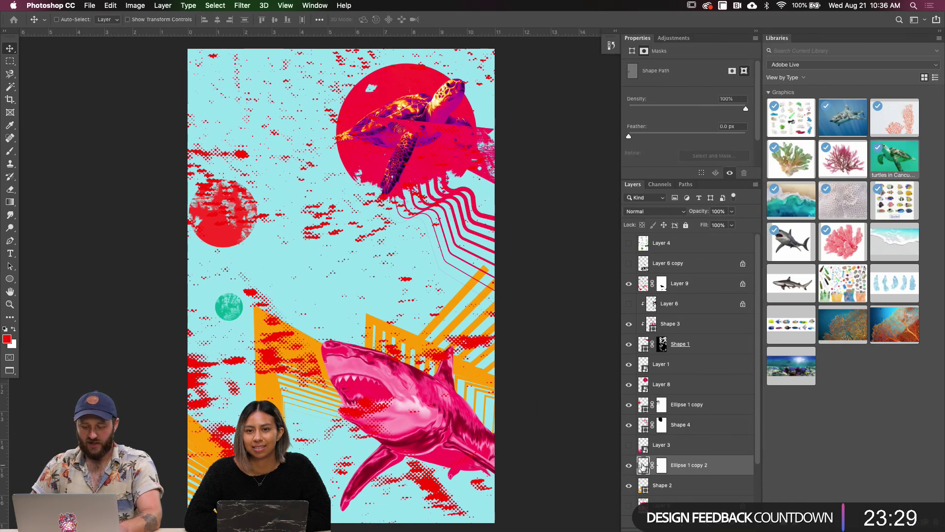
pyautogui.doubleClick(646, 472)
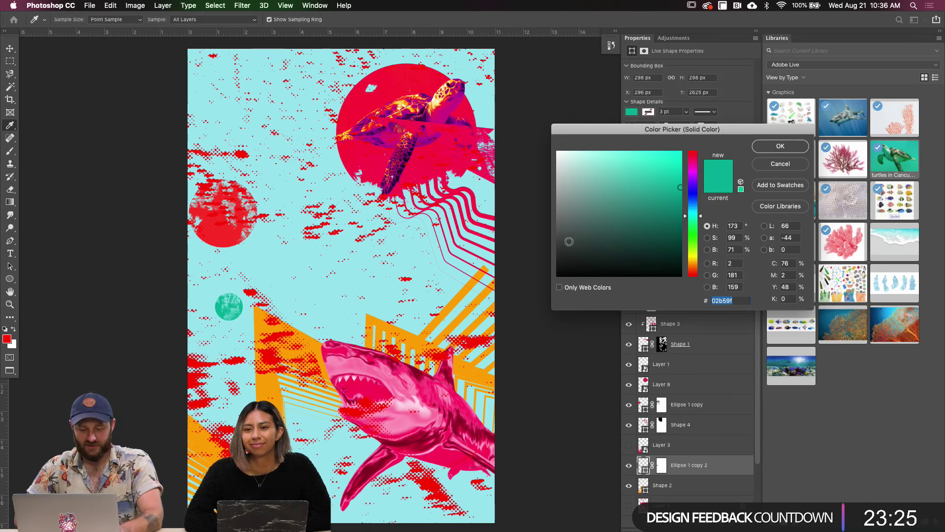
pyautogui.moveTo(693, 216)
pyautogui.mouseDown()
pyautogui.moveTo(693, 207)
pyautogui.moveTo(696, 227)
pyautogui.mouseUp()
pyautogui.click(649, 154)
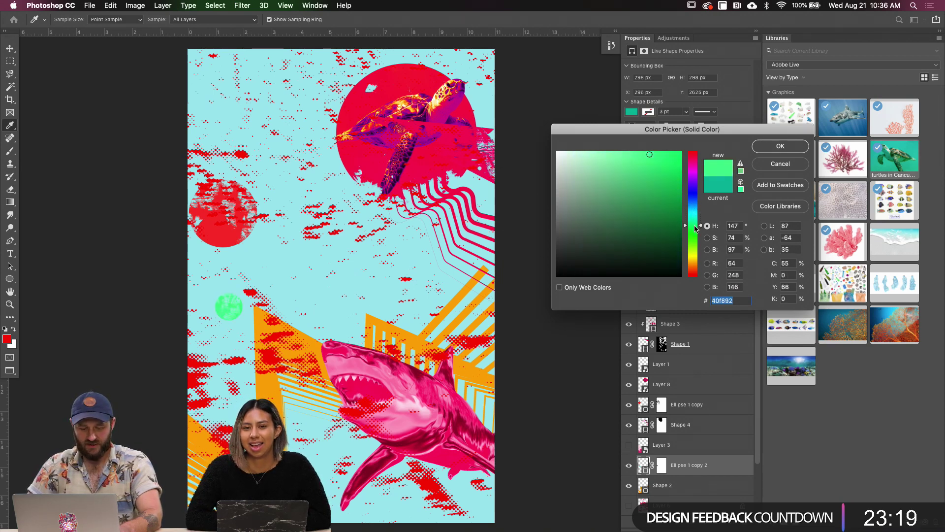
pyautogui.moveTo(653, 188)
pyautogui.mouseDown()
pyautogui.moveTo(636, 168)
pyautogui.moveTo(614, 171)
pyautogui.moveTo(646, 176)
pyautogui.mouseUp()
pyautogui.moveTo(699, 235); pyautogui.dragTo(699, 221)
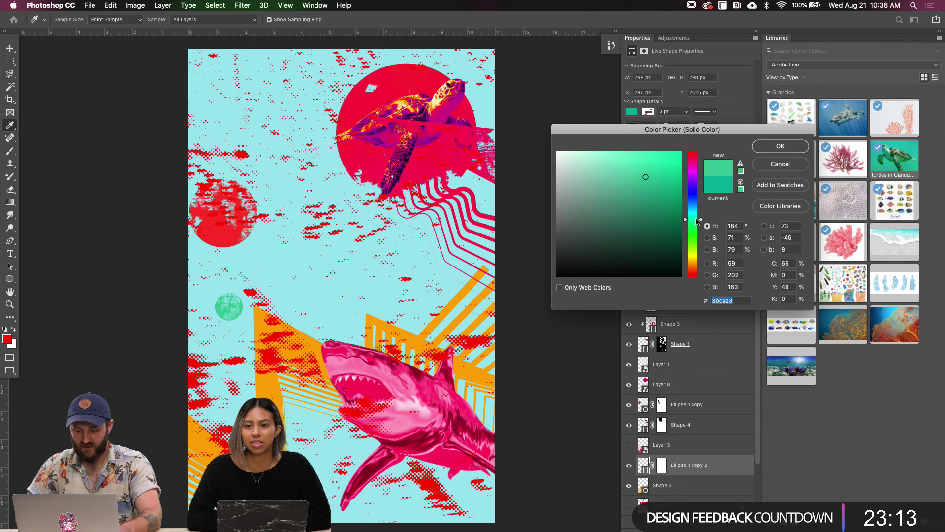
pyautogui.moveTo(645, 173); pyautogui.dragTo(639, 167)
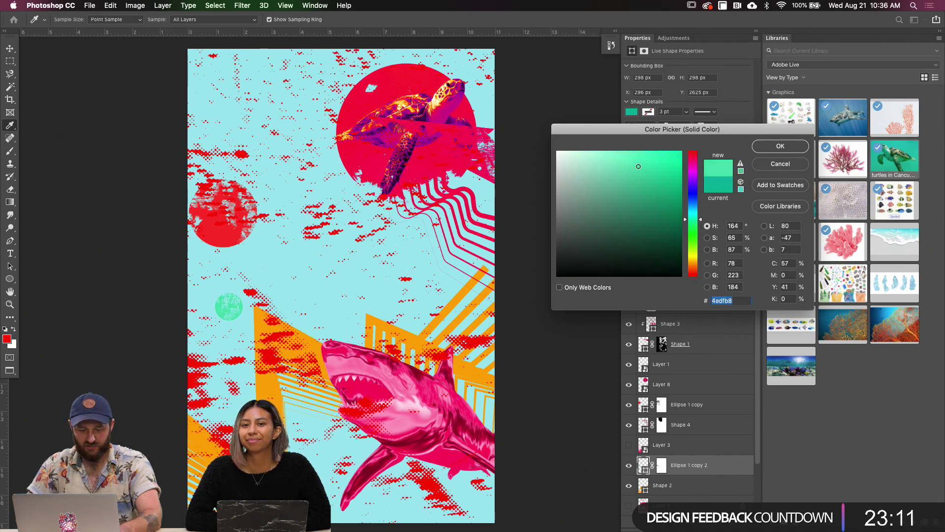
pyautogui.press('Return')
# Move the mint green circle closer to the orange shape's peak, to X 571 px, Y 2308 px
pyautogui.press('v')
pyautogui.moveTo(286, 320); pyautogui.dragTo(311, 290)
pyautogui.press('super+r')
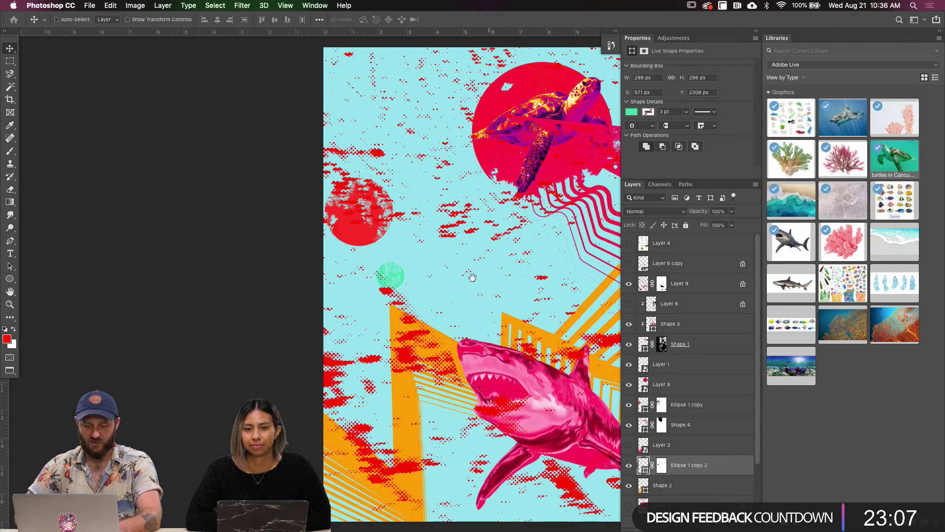
pyautogui.moveTo(416, 280); pyautogui.dragTo(333, 278)
pyautogui.press('super+r')
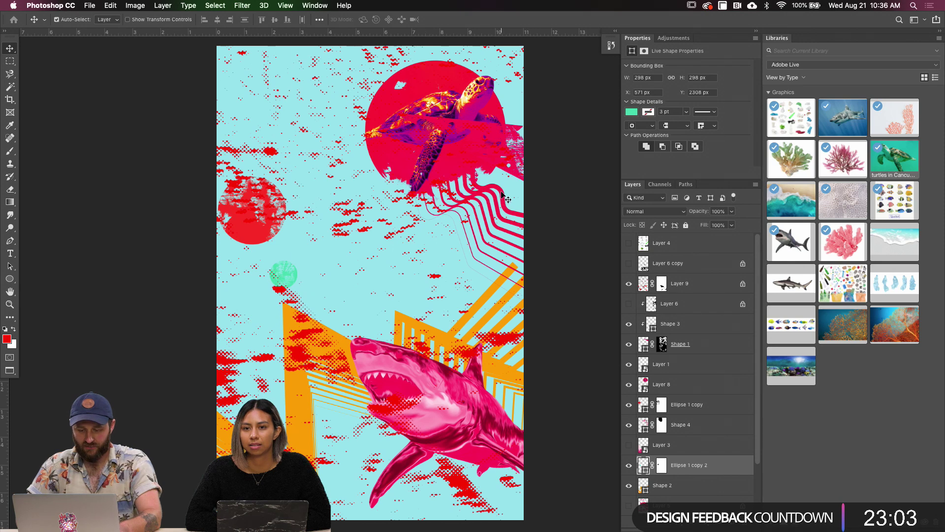
# Recolor the wavy lines of Shape 4 below the turtle to white (ffffff)
pyautogui.click(640, 424)
pyautogui.click(629, 426)
pyautogui.click(629, 426)
pyautogui.doubleClick(642, 425)
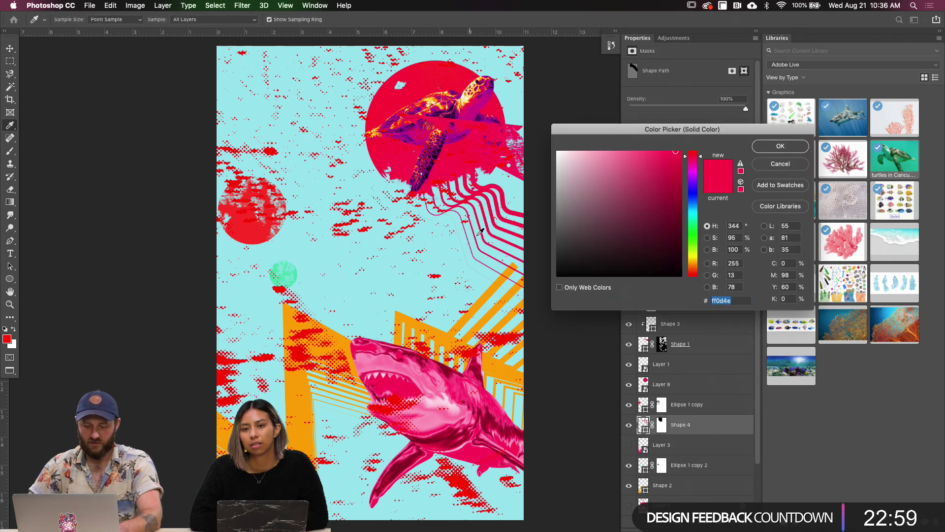
pyautogui.click(516, 123)
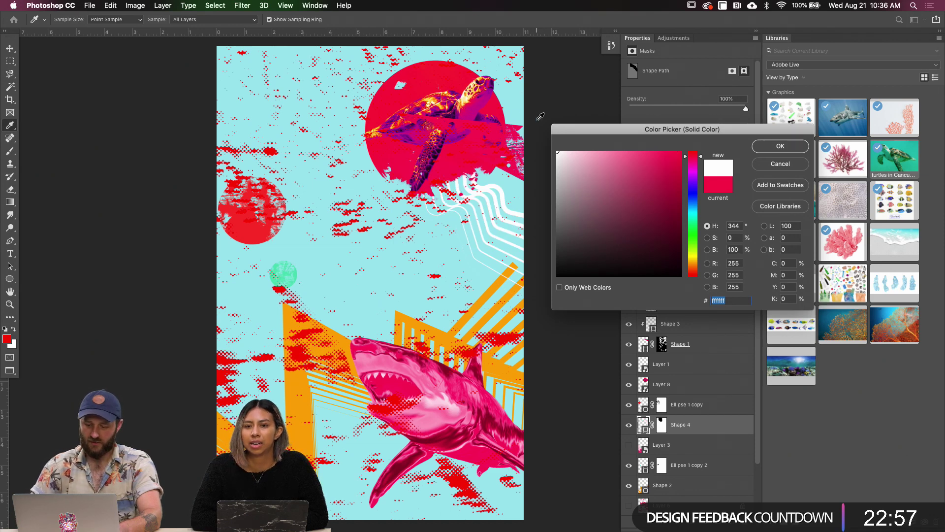
pyautogui.press('Return')
pyautogui.press('super+t')
pyautogui.press('Escape')
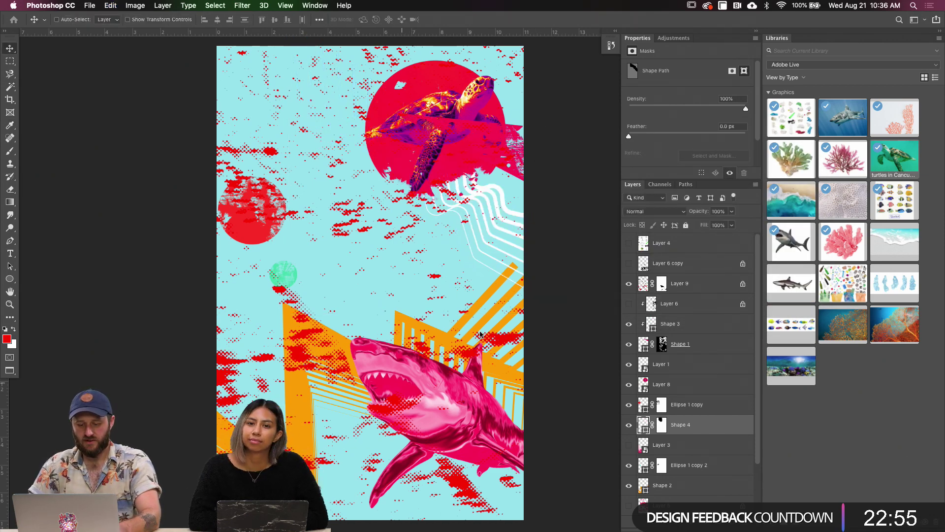
# Rotate the white wavy lines of Shape 4 by about -24° and shift them slightly down and right
pyautogui.press('super+t')
pyautogui.moveTo(542, 343); pyautogui.dragTo(580, 244)
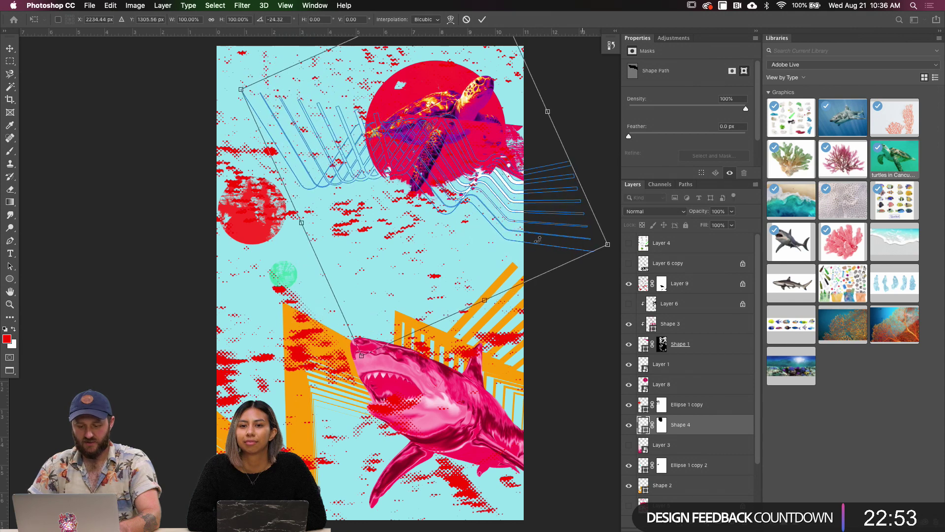
pyautogui.press('Return')
pyautogui.moveTo(490, 203)
pyautogui.mouseDown()
pyautogui.moveTo(505, 206)
pyautogui.moveTo(492, 220)
pyautogui.moveTo(499, 209)
pyautogui.mouseUp()
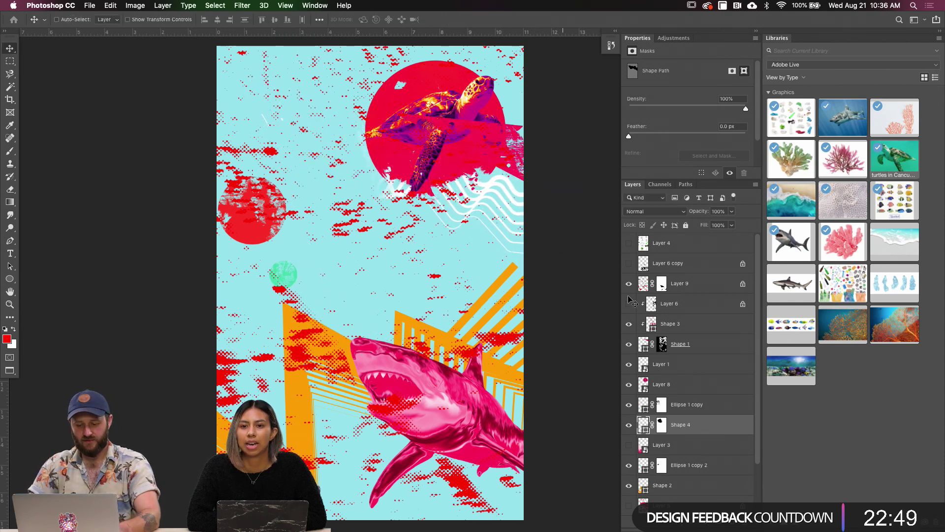
# Paint black on Shape 4's mask, enlarging the brush to 500 px, to hide stray white line fragments around the turtle's red circle
pyautogui.click(662, 424)
pyautogui.press('b')
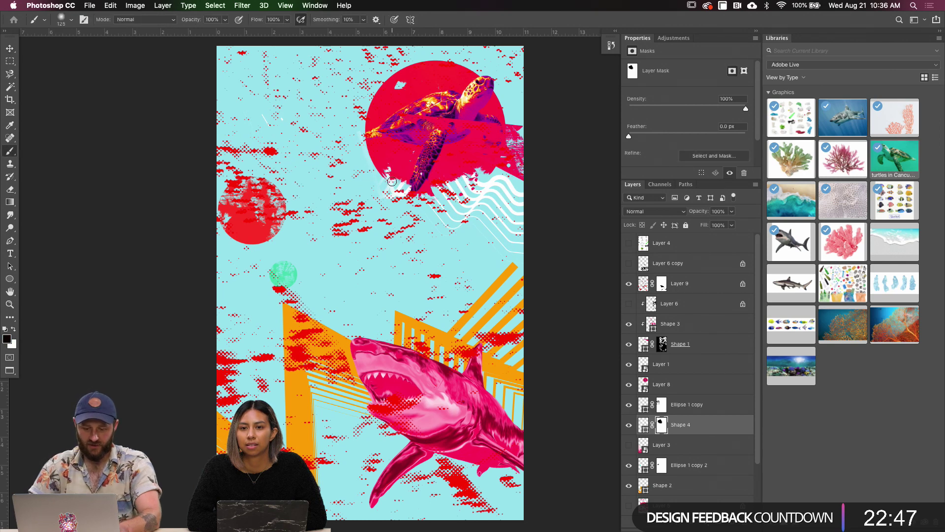
pyautogui.moveTo(388, 178); pyautogui.dragTo(390, 197)
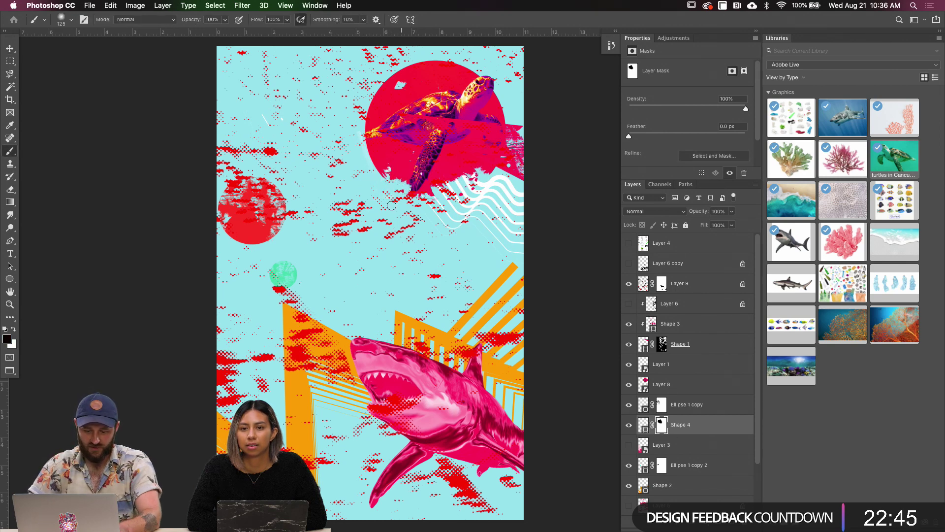
pyautogui.press(']')
pyautogui.press(']')
pyautogui.press(']')
pyautogui.press(']')
pyautogui.press(']')
pyautogui.press(']')
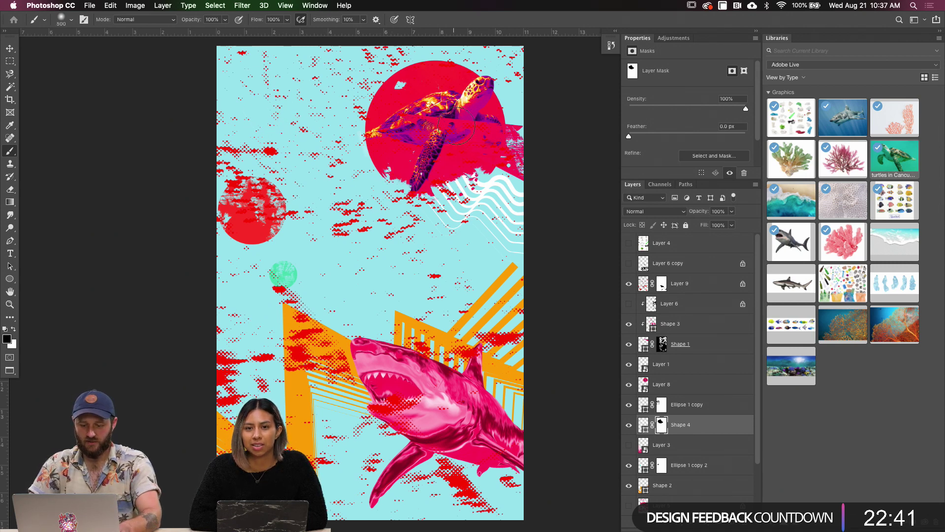
pyautogui.press('v')
pyautogui.hscroll(3, 385, 290)
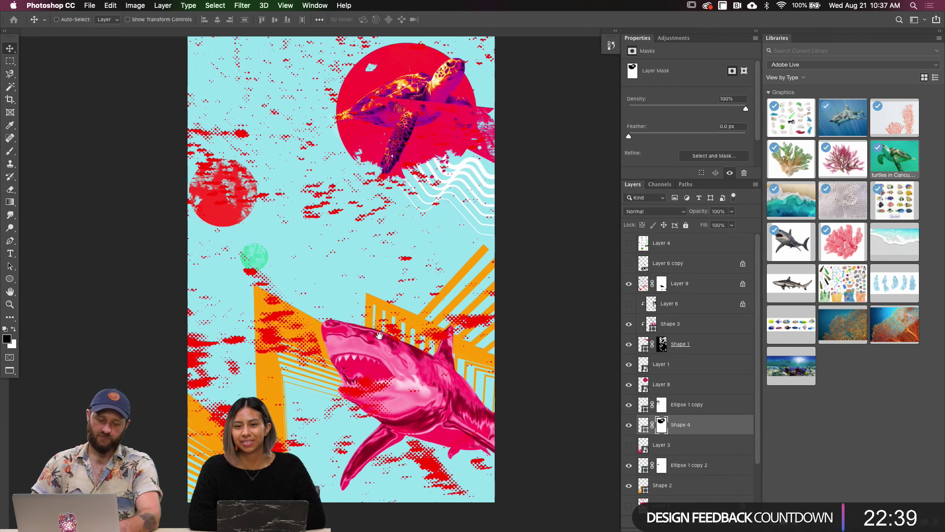
# Draw a triangular Pen tool shape above Layer 9, about 2806 × 2685 px, from beyond the poster's left edge to above the shark
pyautogui.click(644, 285)
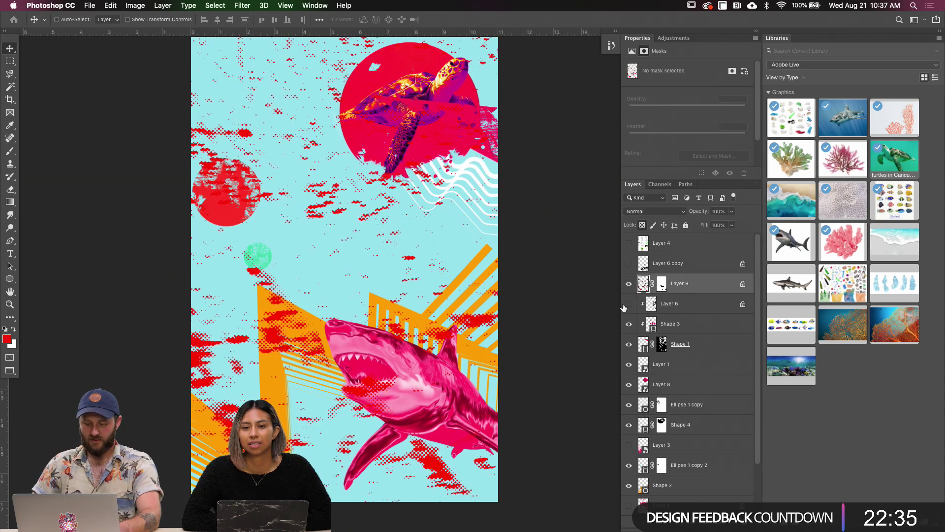
pyautogui.press('f')
pyautogui.press('f')
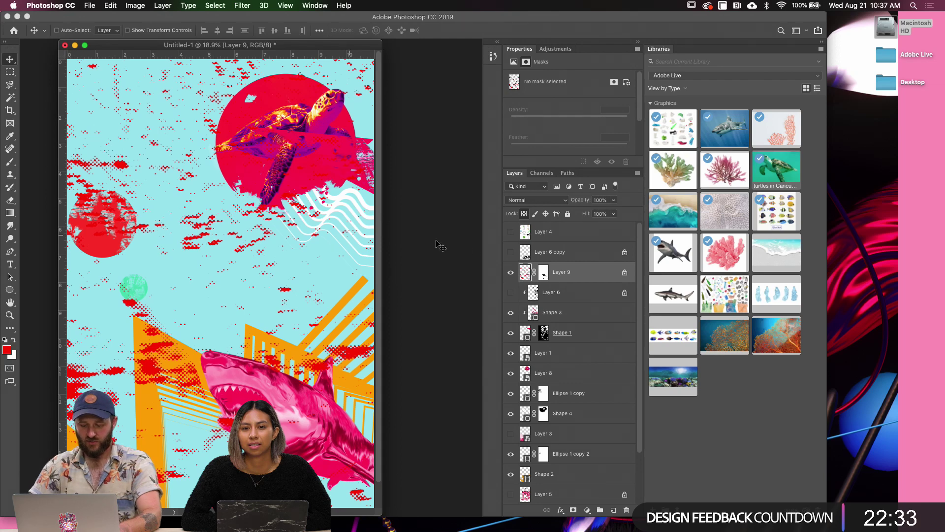
pyautogui.press('f')
pyautogui.hscroll(3, 364, 267)
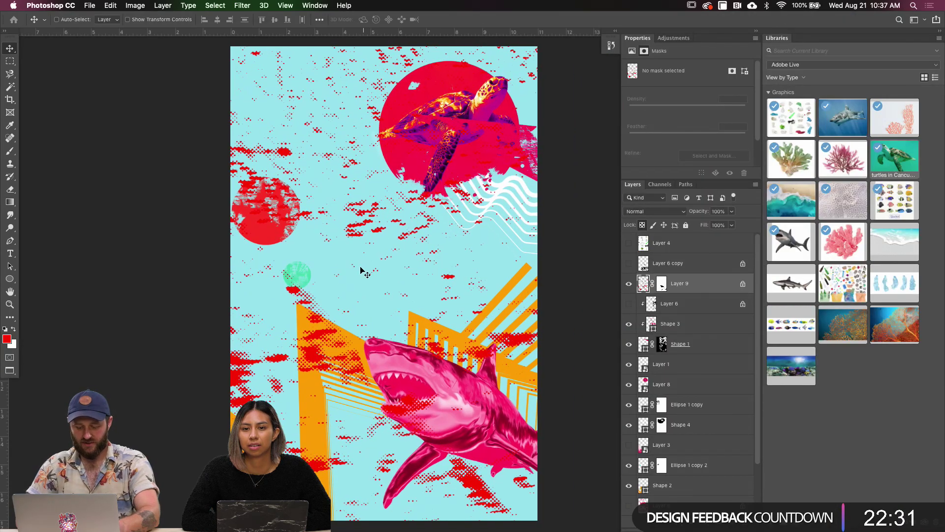
pyautogui.press('p')
pyautogui.click(212, 237)
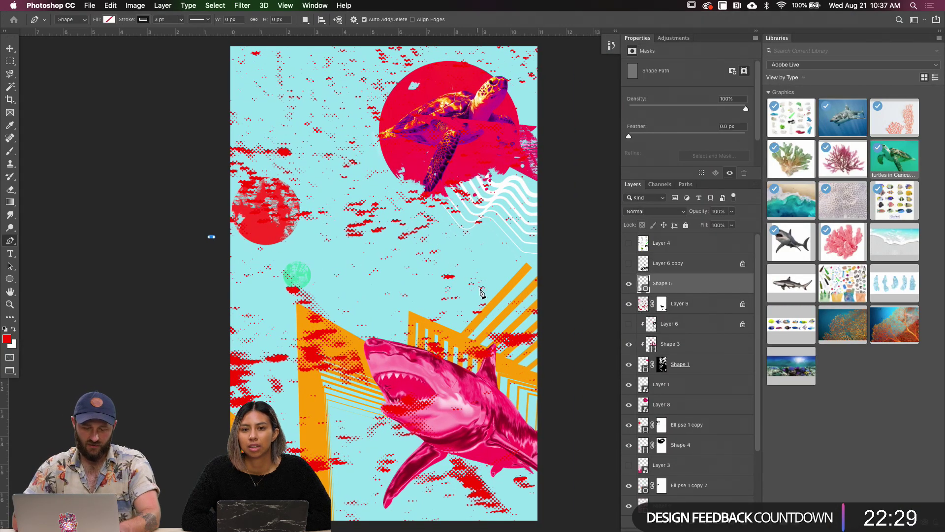
pyautogui.click(469, 317)
pyautogui.click(207, 68)
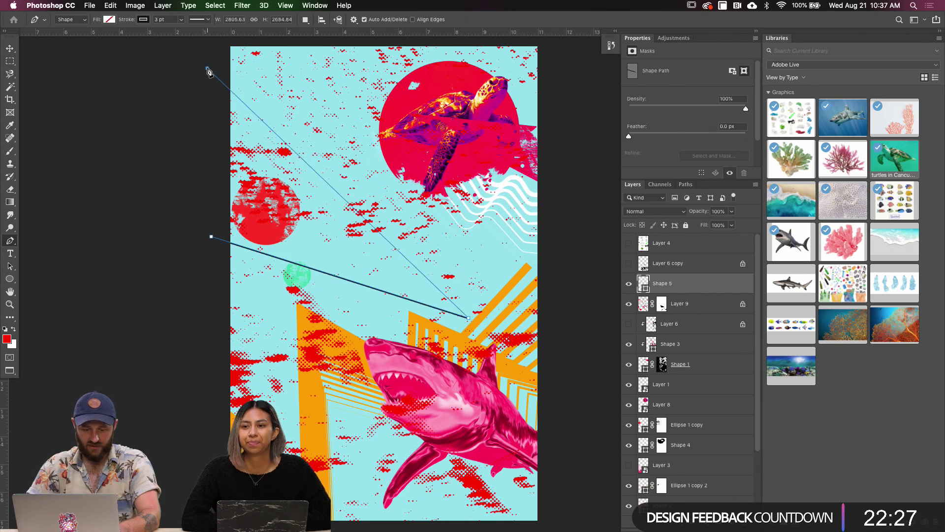
pyautogui.press('v')
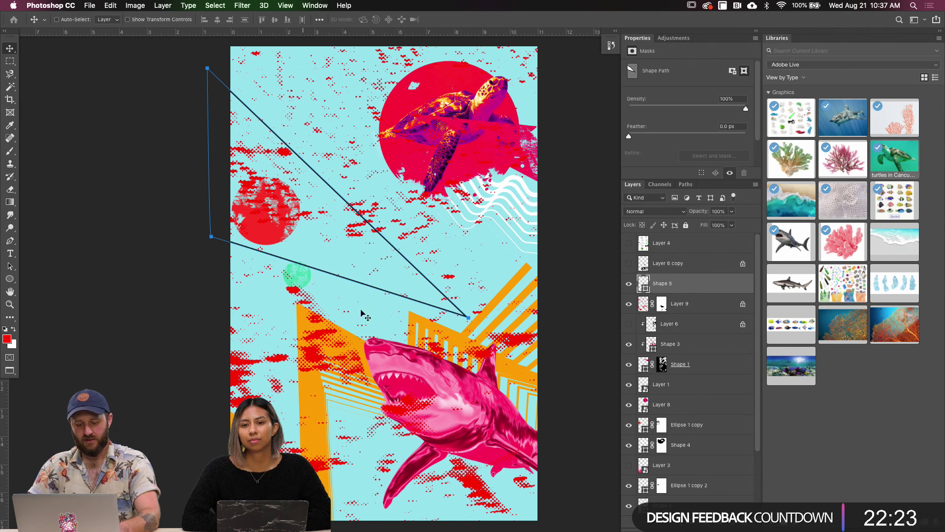
# Try a yellow fill on the Shape 5 triangle and settle on a solid black fill
pyautogui.press('a')
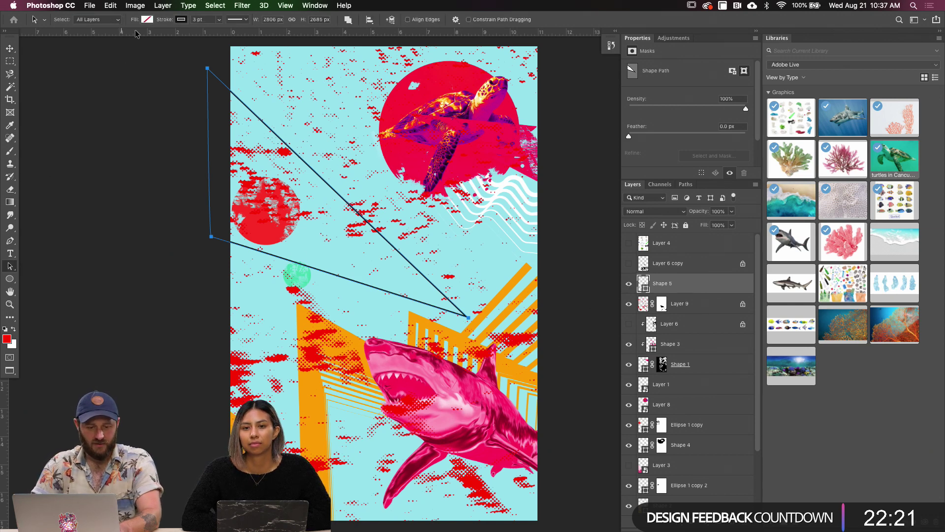
pyautogui.click(147, 19)
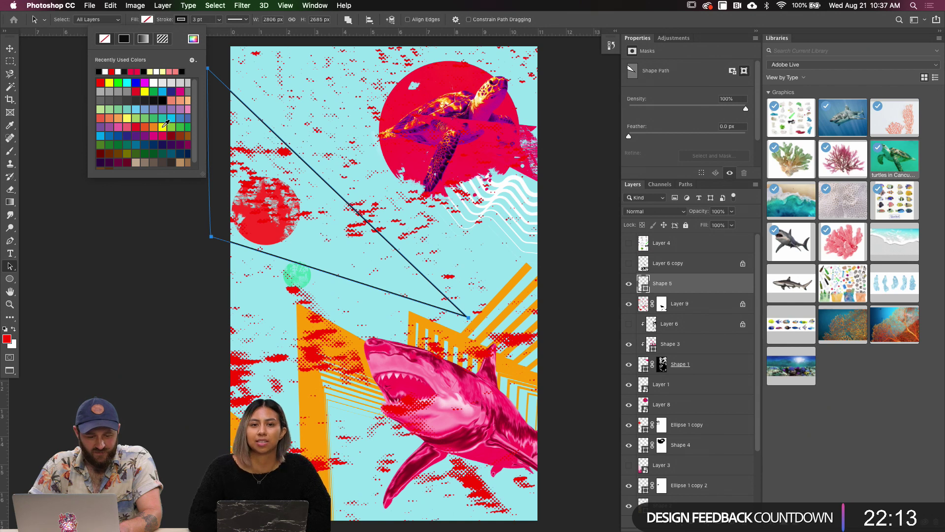
pyautogui.click(161, 128)
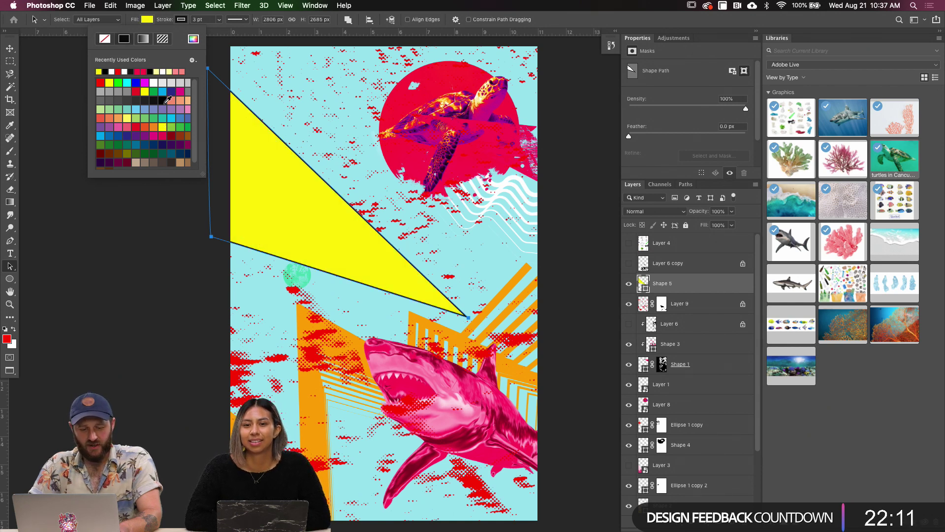
pyautogui.click(150, 71)
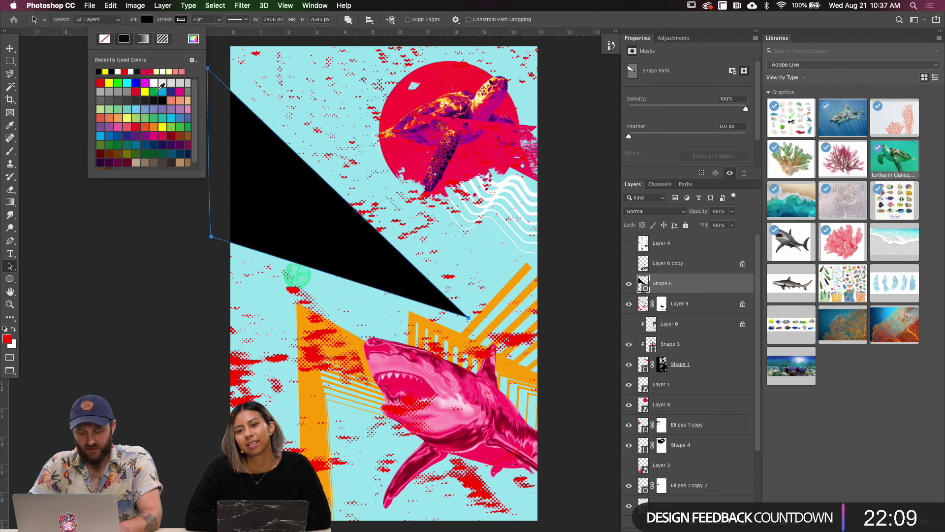
pyautogui.click(135, 265)
pyautogui.click(179, 23)
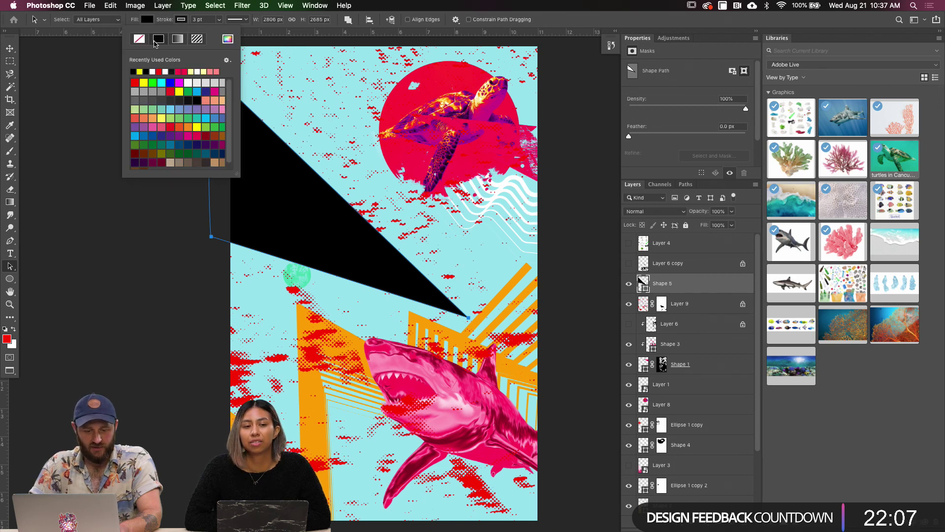
pyautogui.click(217, 270)
pyautogui.press('v')
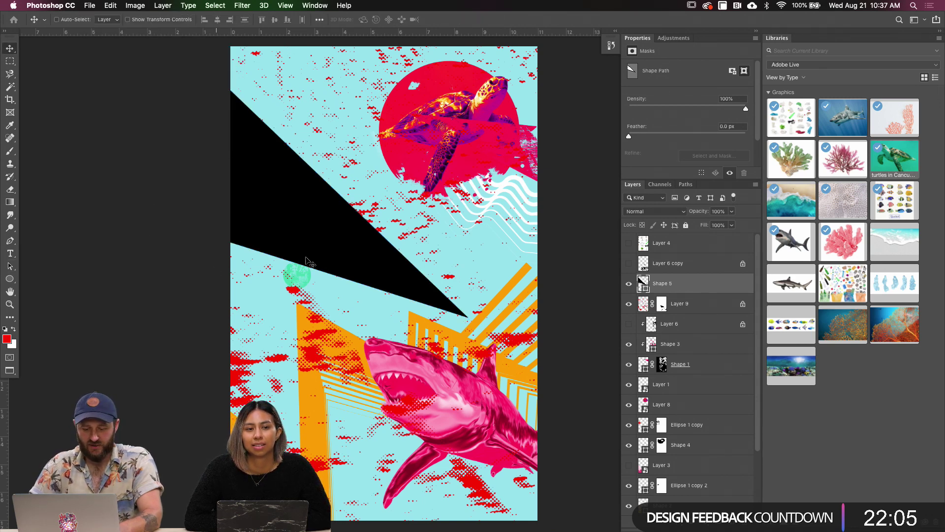
# Move the black triangle up and slightly left, and reorder its layer directly below Shape 4, behind the left red circle
pyautogui.moveTo(339, 234); pyautogui.dragTo(312, 217)
pyautogui.moveTo(642, 284); pyautogui.dragTo(643, 314)
pyautogui.moveTo(329, 240); pyautogui.dragTo(330, 227)
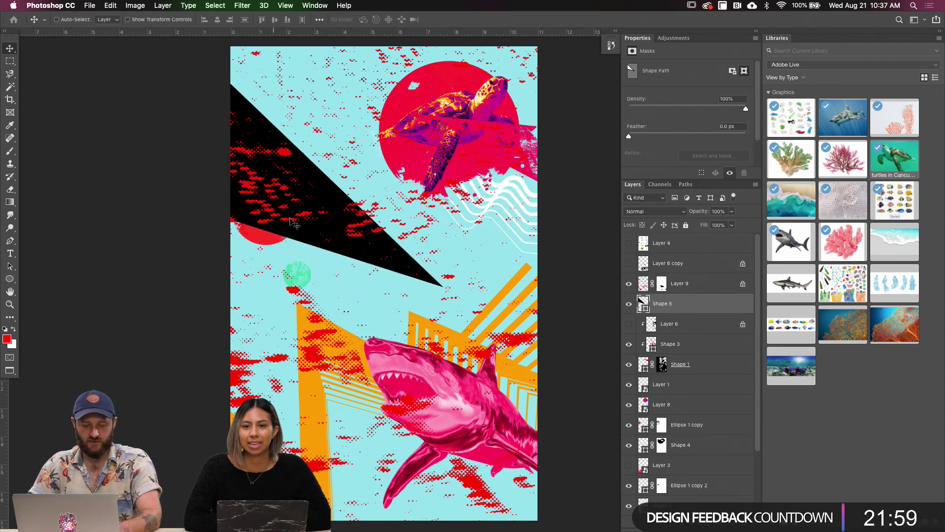
pyautogui.moveTo(652, 306); pyautogui.dragTo(672, 454)
pyautogui.moveTo(399, 256); pyautogui.dragTo(397, 236)
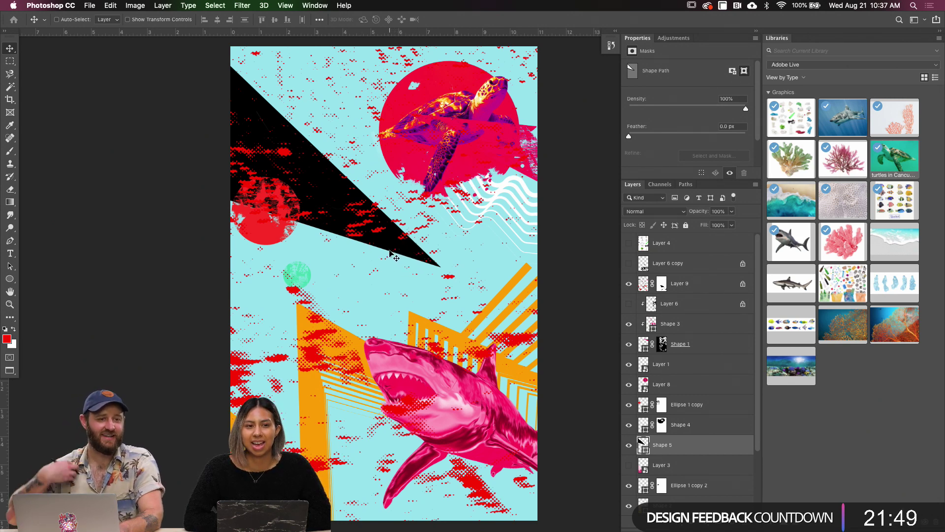
pyautogui.moveTo(433, 268); pyautogui.dragTo(433, 260)
# Create a blank 11 × 17 in document at 300 pixels/inch and float it in its own window over the poster
pyautogui.keyDown('ctrl'); pyautogui.click(278, 231); pyautogui.keyUp('ctrl')
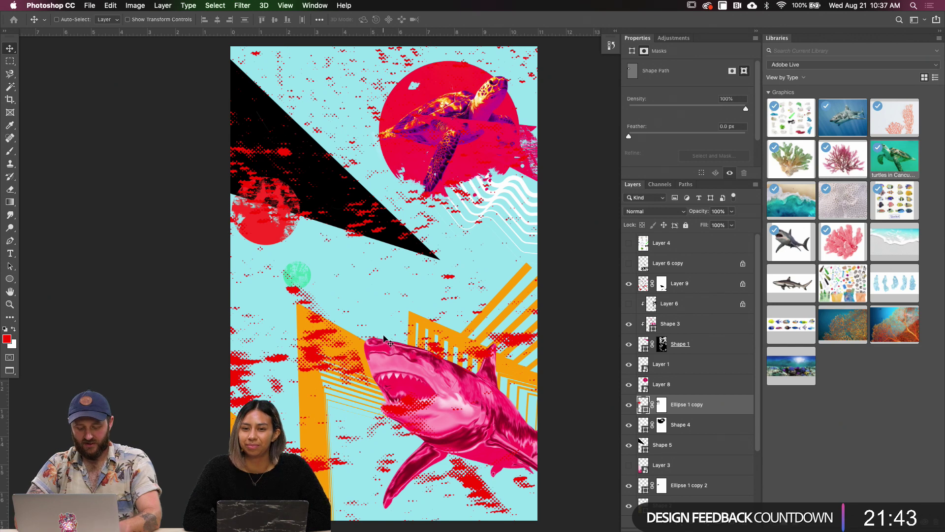
pyautogui.hotkey('shift', 'f')
pyautogui.hotkey('ctrl', '-')
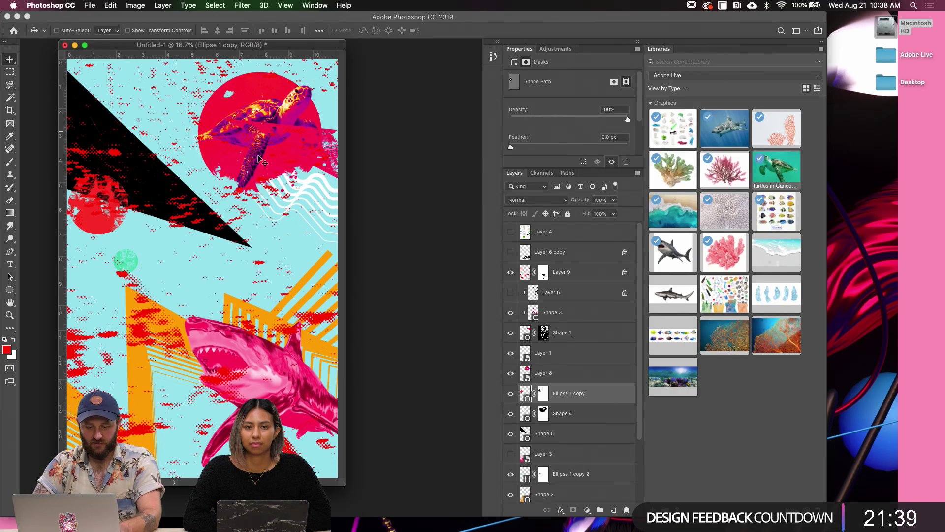
pyautogui.hotkey('ctrl', 'n')
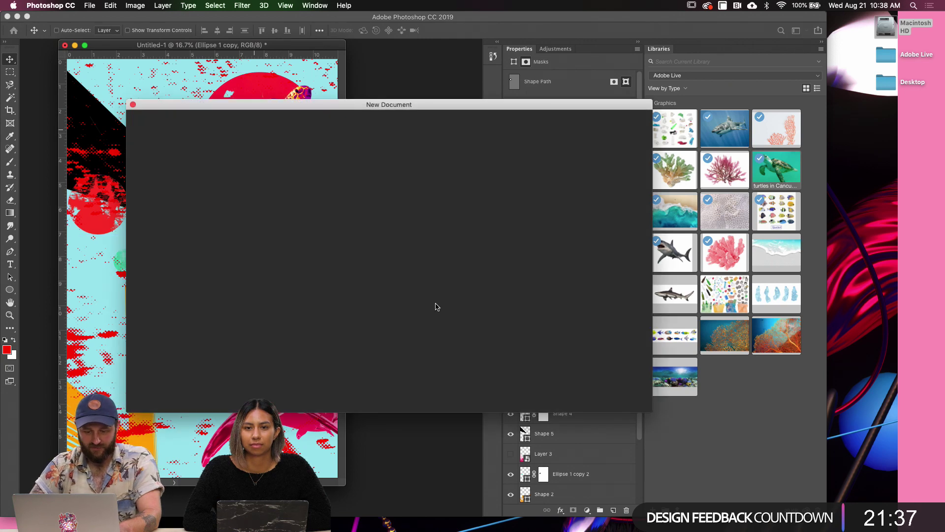
pyautogui.click(270, 202)
pyautogui.click(625, 394)
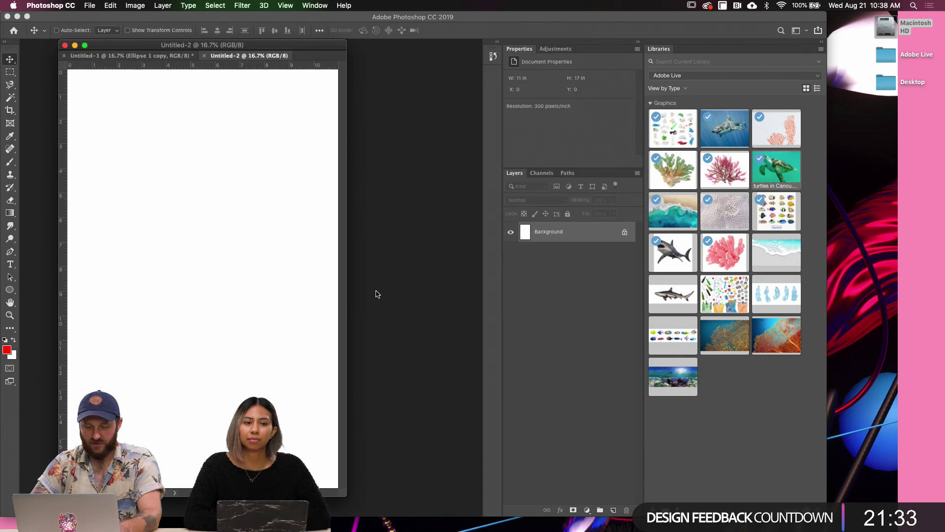
pyautogui.press('b')
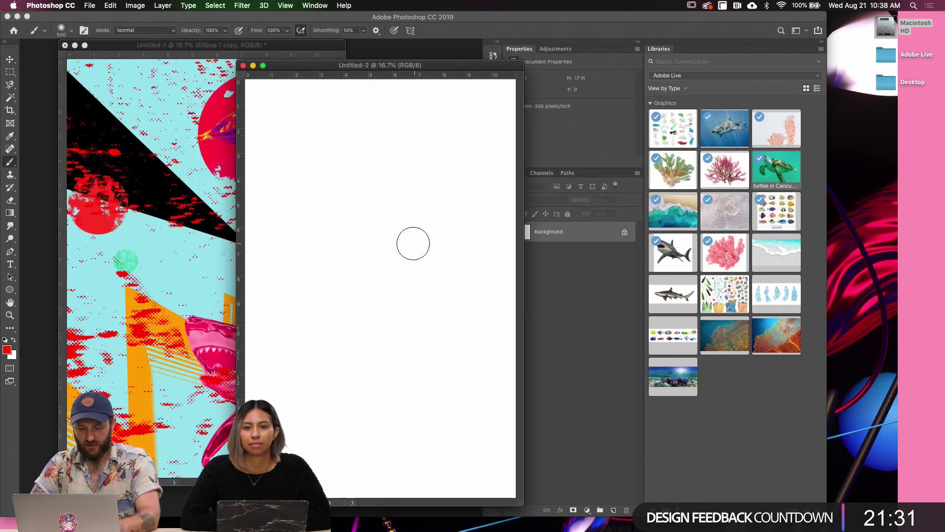
pyautogui.moveTo(382, 69); pyautogui.dragTo(302, 83)
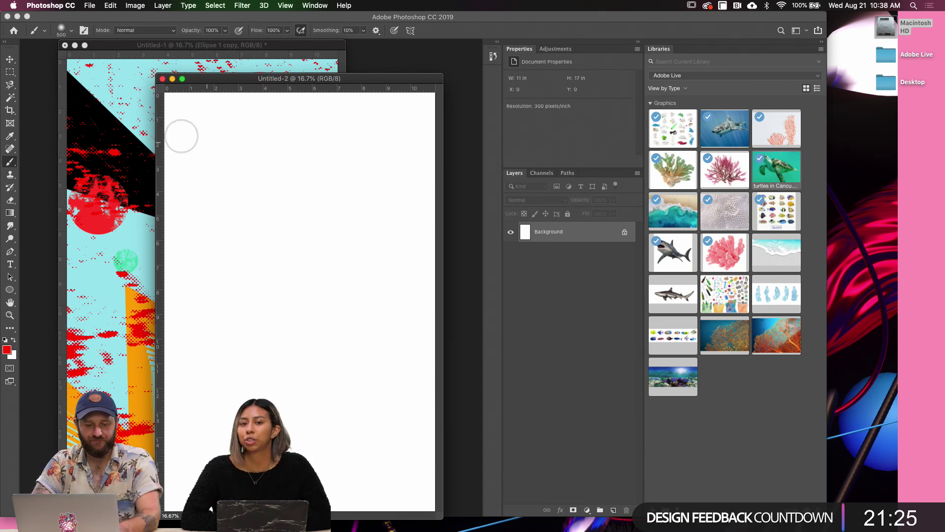
# Recolor the poster's black Shape 5 triangle to dark purple (61056f)
pyautogui.click(127, 121)
pyautogui.press('v')
pyautogui.keyDown('super'); pyautogui.click(75, 99); pyautogui.keyUp('super')
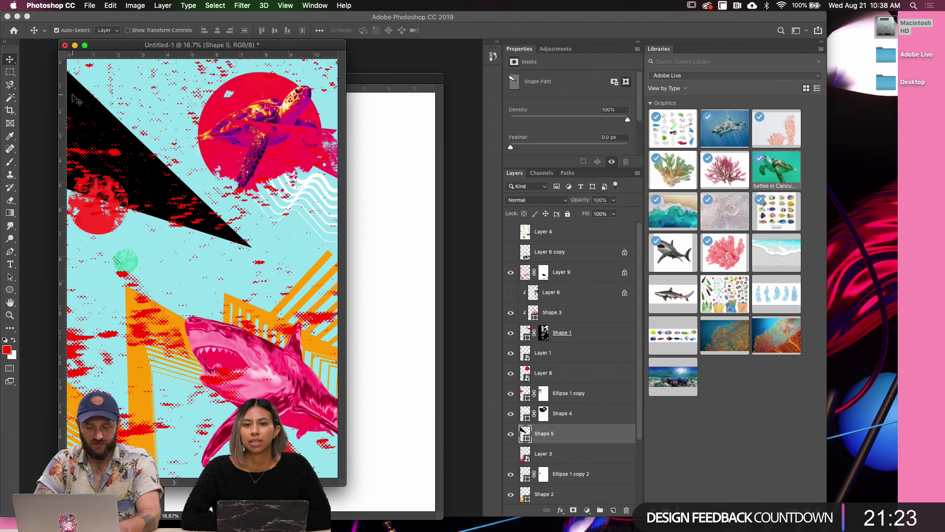
pyautogui.doubleClick(525, 434)
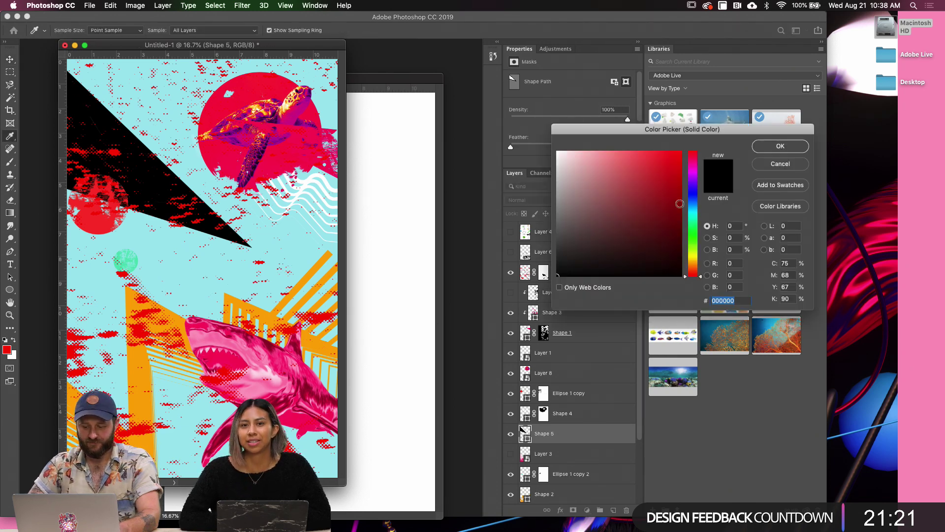
pyautogui.click(692, 175)
pyautogui.moveTo(665, 178); pyautogui.dragTo(676, 222)
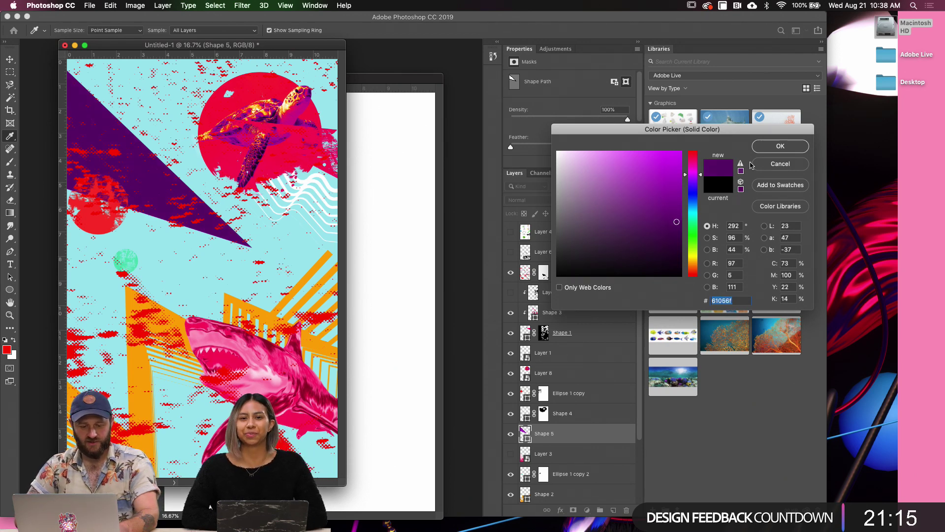
pyautogui.click(774, 148)
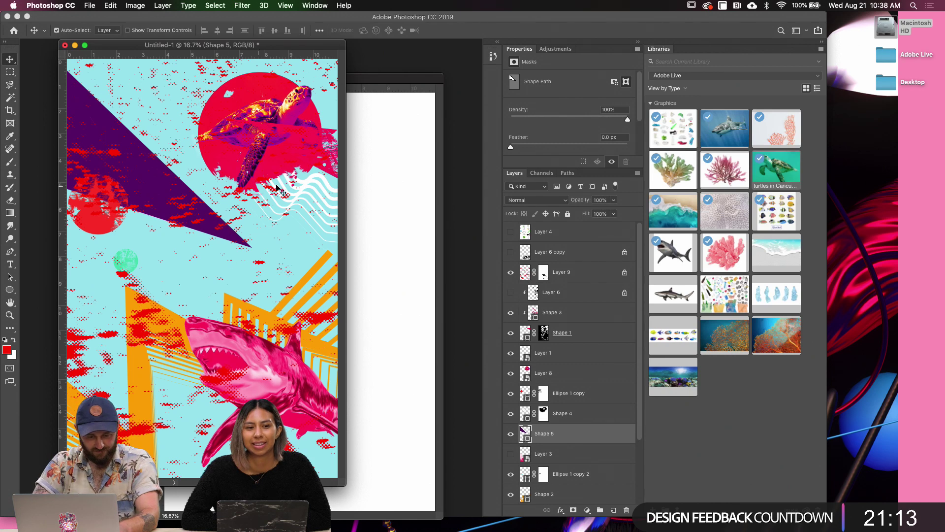
# Rotate the dark purple triangle by about 3° and shift it down and right so its tip nears the orange bars
pyautogui.press('super+t')
pyautogui.moveTo(294, 213); pyautogui.dragTo(288, 232)
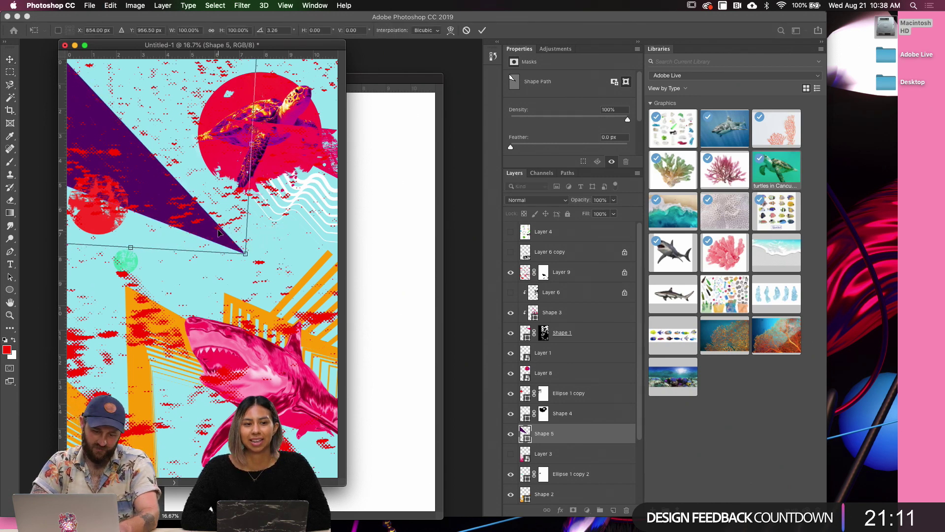
pyautogui.press('Return')
pyautogui.moveTo(191, 207); pyautogui.dragTo(218, 238)
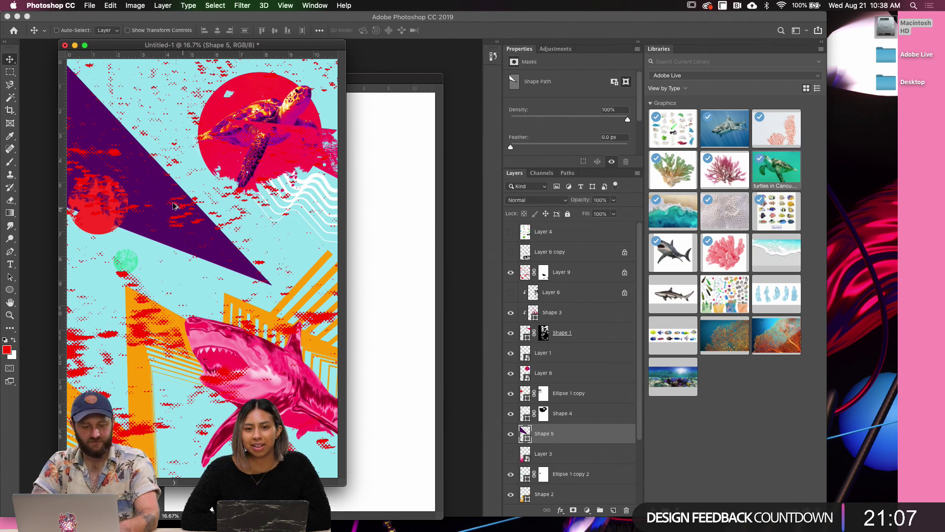
# Duplicate the dark purple triangle and rotate the copy so it points left behind the shark, widening toward the poster's lower right
pyautogui.moveTo(140, 170); pyautogui.dragTo(195, 315)
pyautogui.press('super+t')
pyautogui.moveTo(271, 172); pyautogui.dragTo(305, 419)
pyautogui.press('Return')
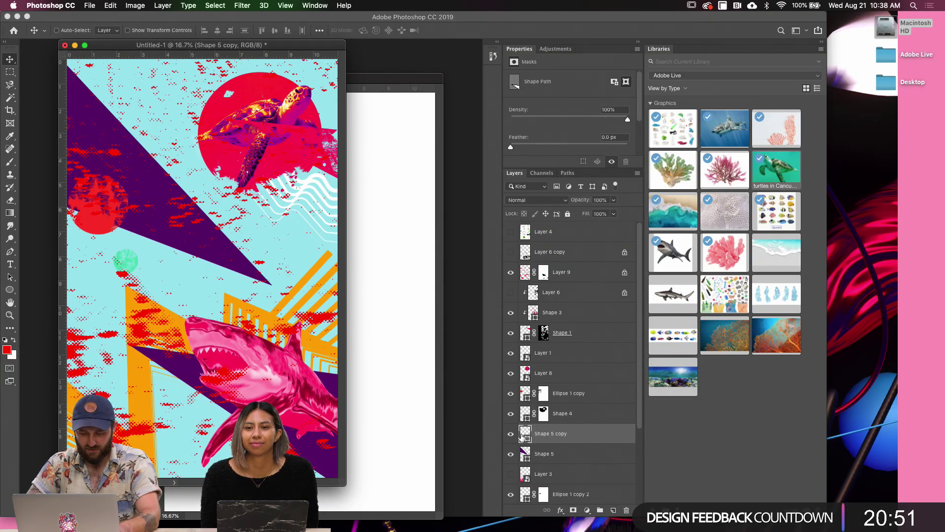
# Recolor the triangle copy behind the shark to a brighter violet (9226c4)
pyautogui.doubleClick(523, 434)
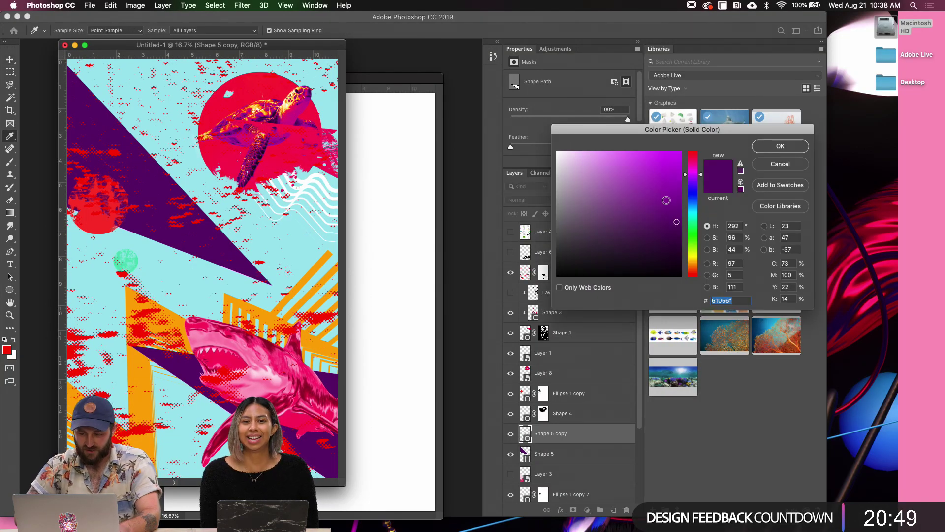
pyautogui.click(668, 192)
pyautogui.click(657, 179)
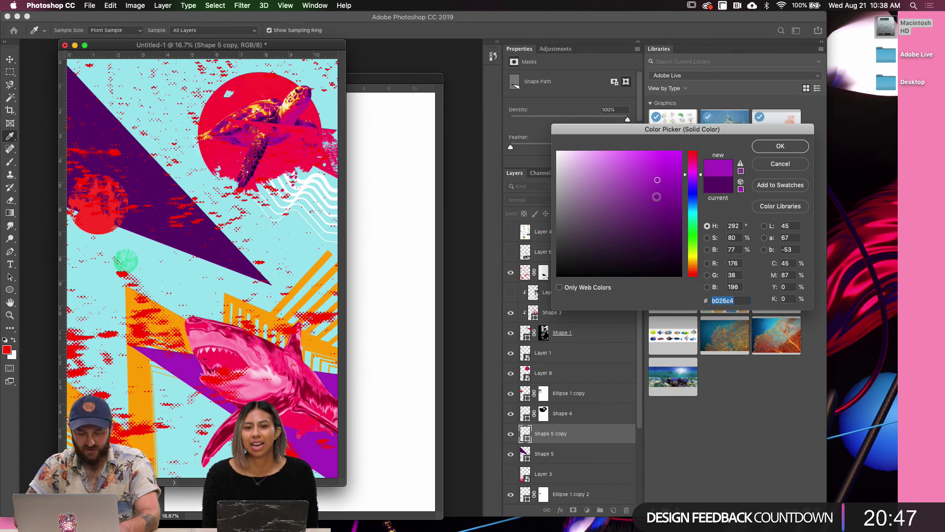
pyautogui.moveTo(699, 178)
pyautogui.mouseDown()
pyautogui.moveTo(702, 169)
pyautogui.moveTo(701, 179)
pyautogui.mouseUp()
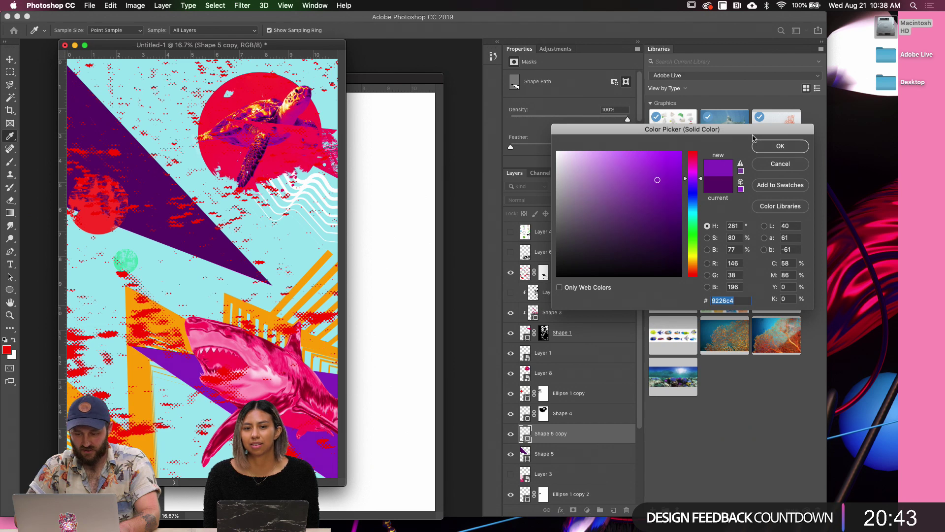
pyautogui.click(781, 146)
# Accept the violet triangle color, then switch to the blank Untitled-2 document and add an empty layer for brushwork
pyautogui.click(389, 259)
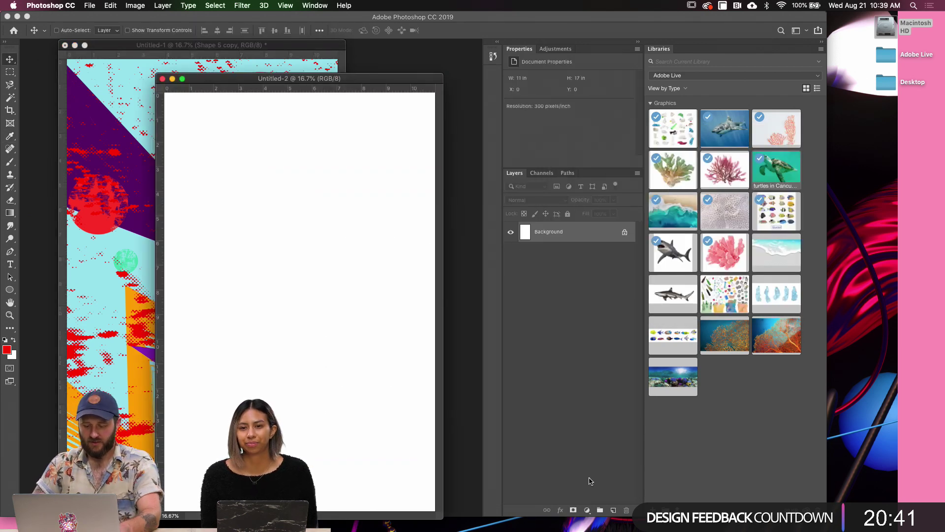
pyautogui.click(613, 510)
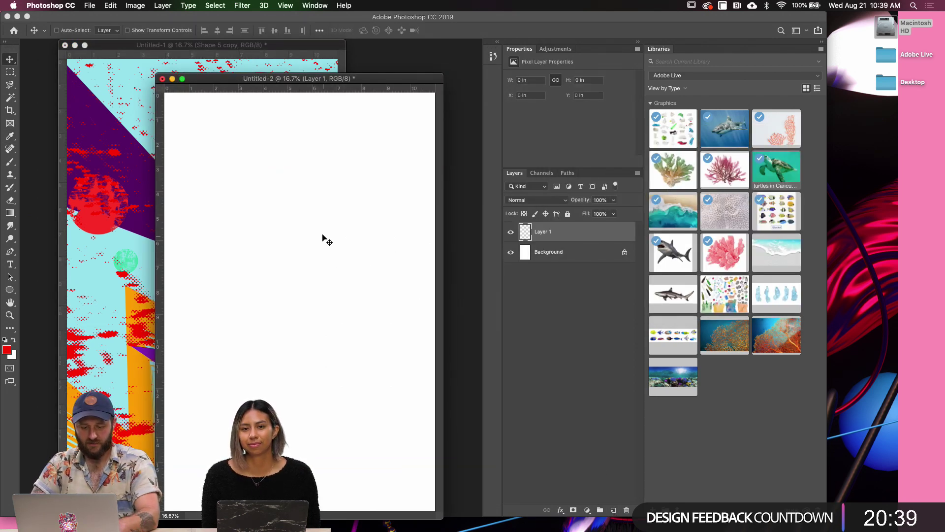
pyautogui.press('b')
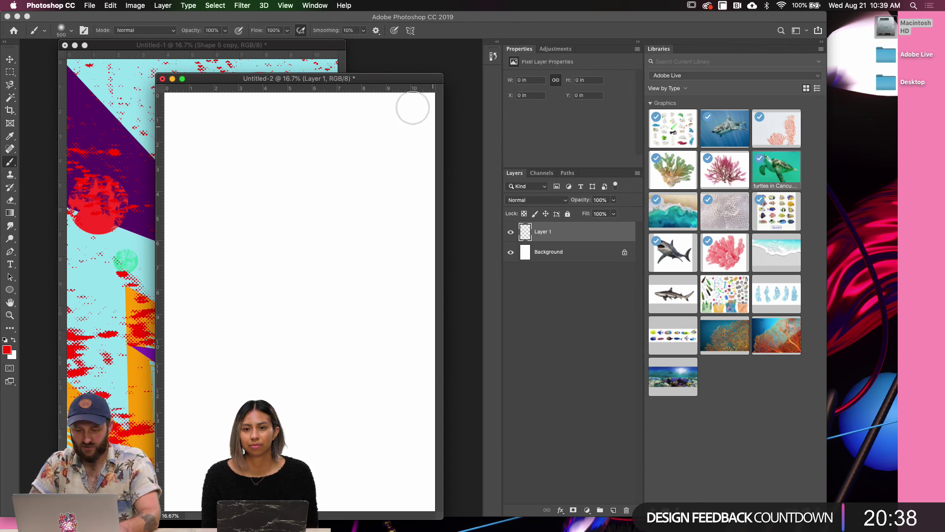
# Show the brush presets and choose the Scattered Dry Brush for painting
pyautogui.click(315, 5)
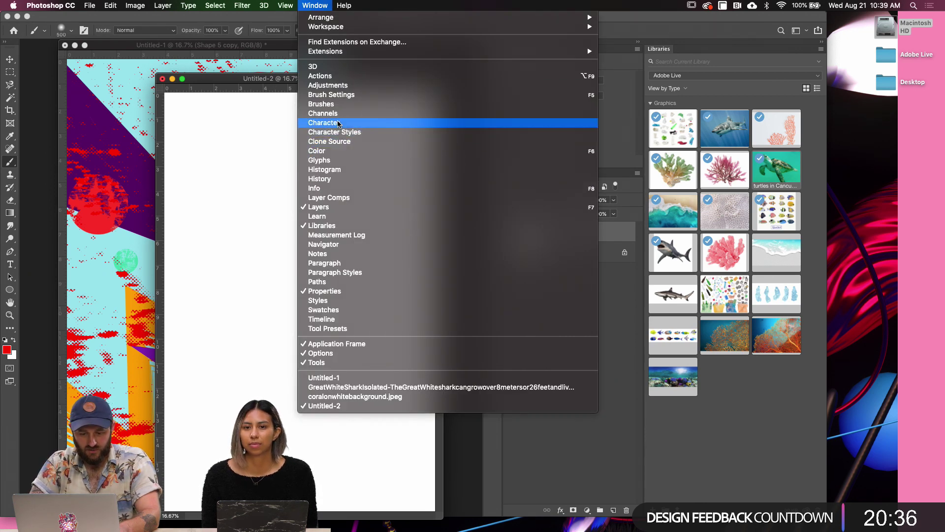
pyautogui.click(322, 104)
pyautogui.moveTo(459, 196); pyautogui.dragTo(458, 314)
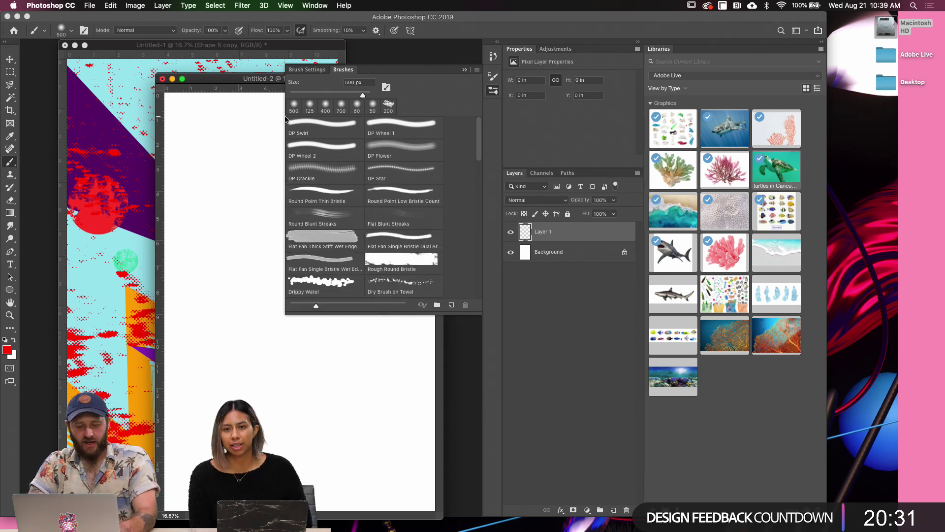
pyautogui.moveTo(284, 118)
pyautogui.mouseDown()
pyautogui.moveTo(321, 119)
pyautogui.moveTo(306, 118)
pyautogui.mouseUp()
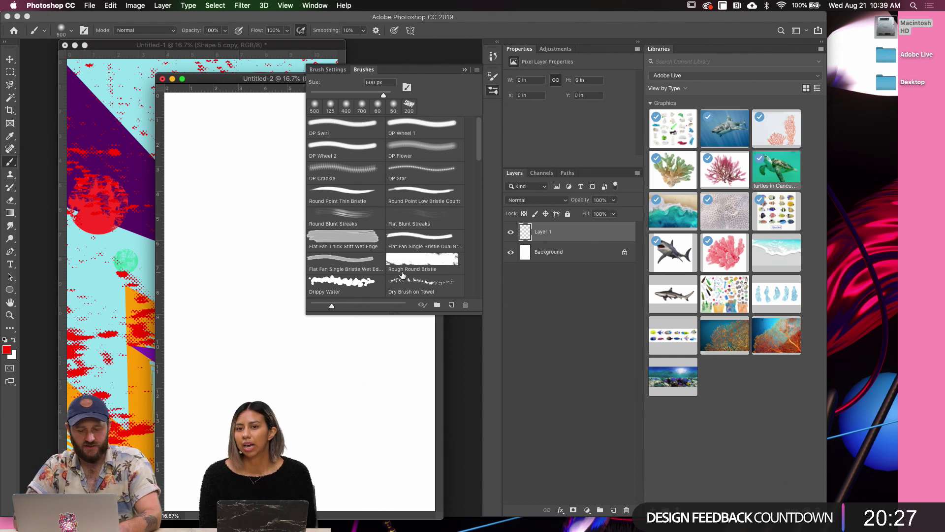
pyautogui.moveTo(266, 81); pyautogui.dragTo(230, 94)
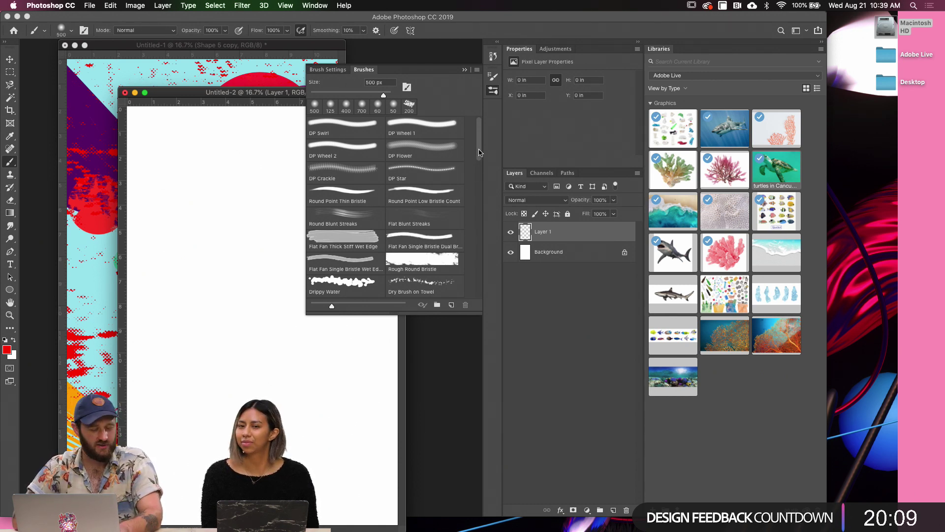
pyautogui.moveTo(482, 150); pyautogui.dragTo(492, 295)
pyautogui.scroll(5, 476, 221)
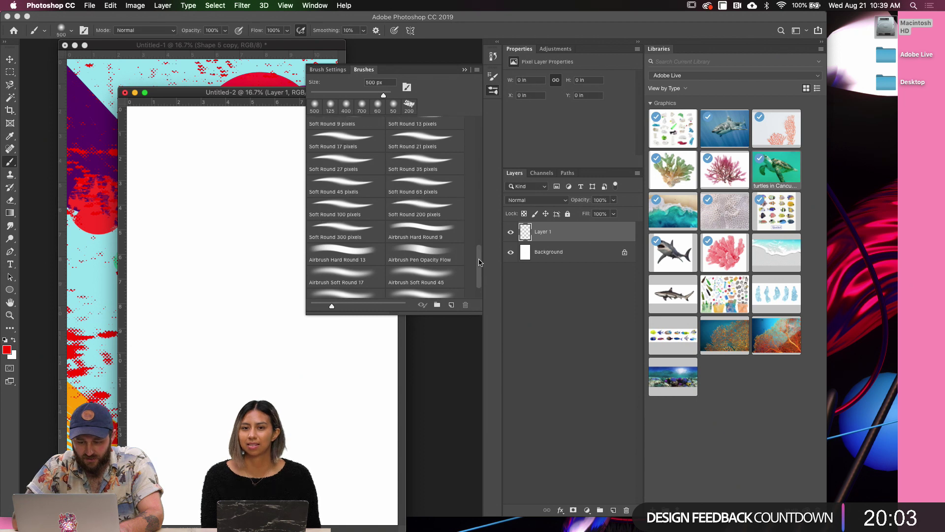
pyautogui.scroll(2, 436, 204)
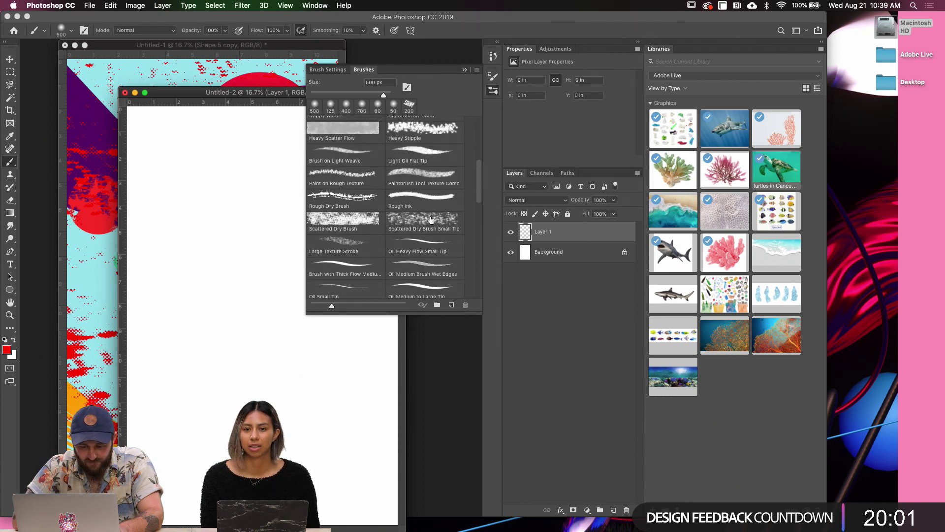
pyautogui.click(355, 221)
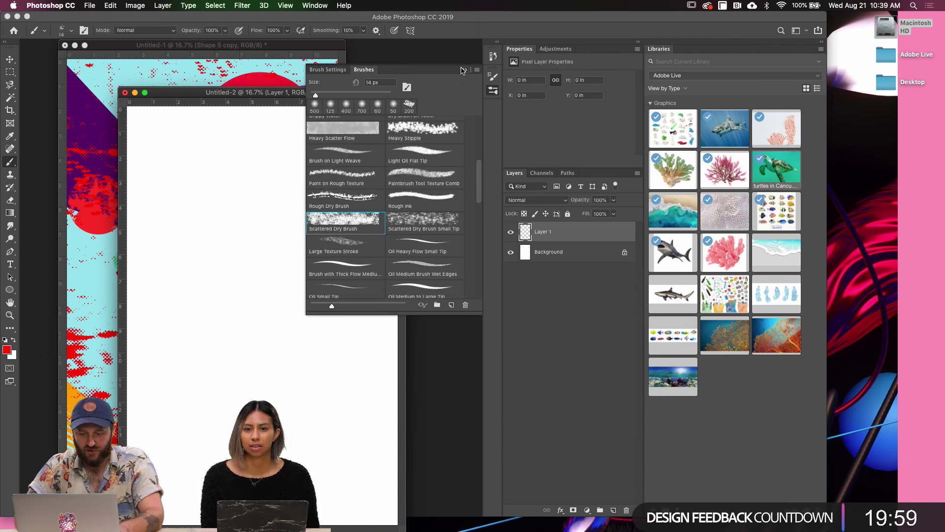
pyautogui.click(386, 149)
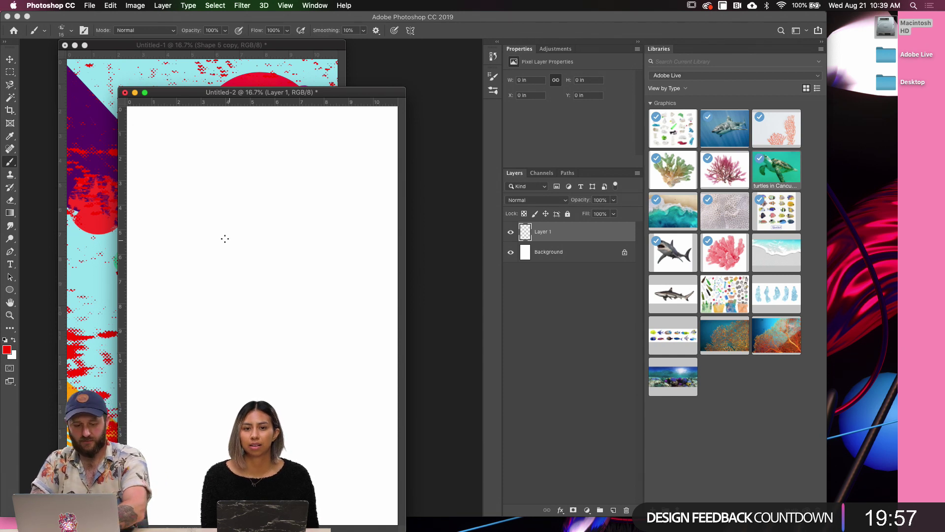
# Enlarge the brush and paint a rough red zigzag about 4.2 in wide and 7.8 in high on Untitled-2's new layer
pyautogui.press(']')
pyautogui.press(']')
pyautogui.press(']')
pyautogui.moveTo(165, 227)
pyautogui.mouseDown()
pyautogui.moveTo(220, 289)
pyautogui.moveTo(241, 349)
pyautogui.moveTo(179, 82)
pyautogui.moveTo(217, 182)
pyautogui.mouseUp()
# Copy the red zigzag into the poster and position it at the lower left, running slightly off the edge
pyautogui.press('v')
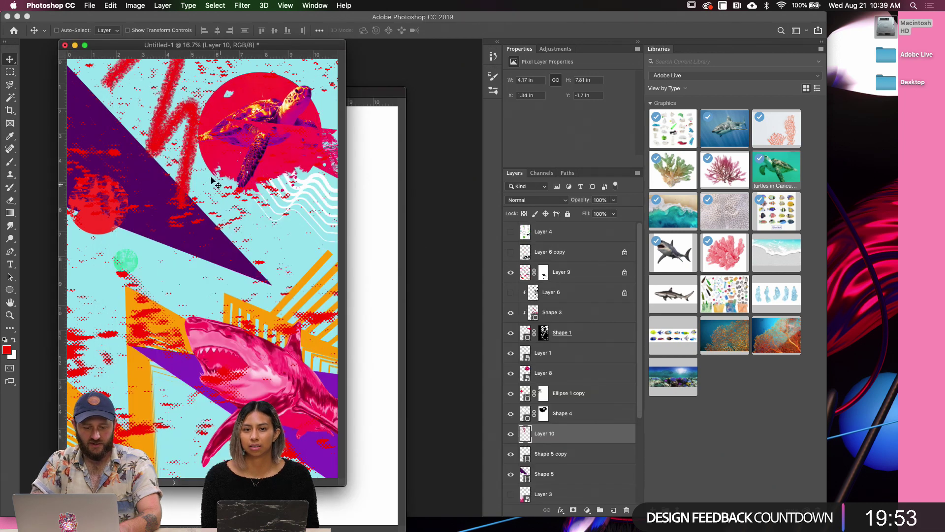
pyautogui.moveTo(220, 142)
pyautogui.mouseDown()
pyautogui.moveTo(189, 280)
pyautogui.moveTo(192, 342)
pyautogui.moveTo(236, 316)
pyautogui.moveTo(231, 291)
pyautogui.moveTo(216, 296)
pyautogui.mouseUp()
pyautogui.press('super+t')
pyautogui.press('Return')
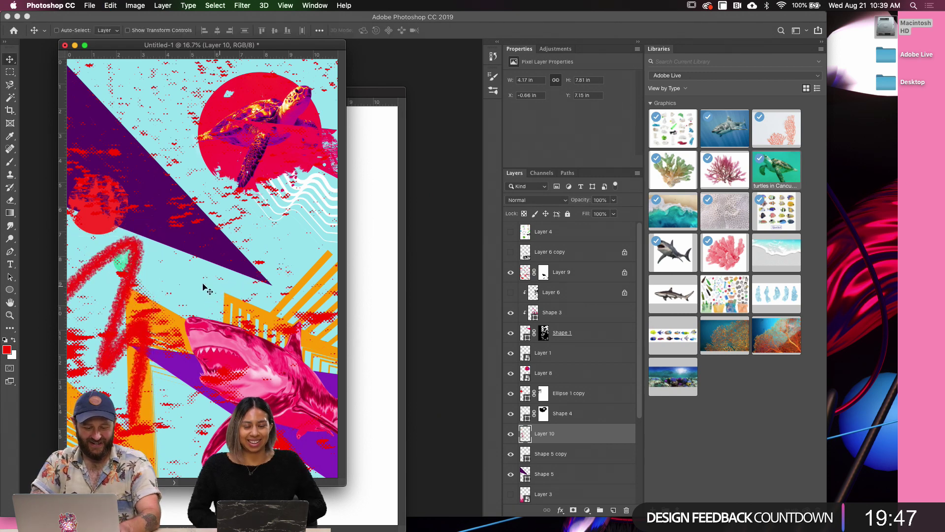
# Rotate the poster's red zigzag slightly and shift it farther past the left edge
pyautogui.press('super+t')
pyautogui.moveTo(175, 217); pyautogui.dragTo(217, 258)
pyautogui.press('Return')
pyautogui.moveTo(93, 309)
pyautogui.mouseDown()
pyautogui.moveTo(127, 317)
pyautogui.moveTo(89, 309)
pyautogui.mouseUp()
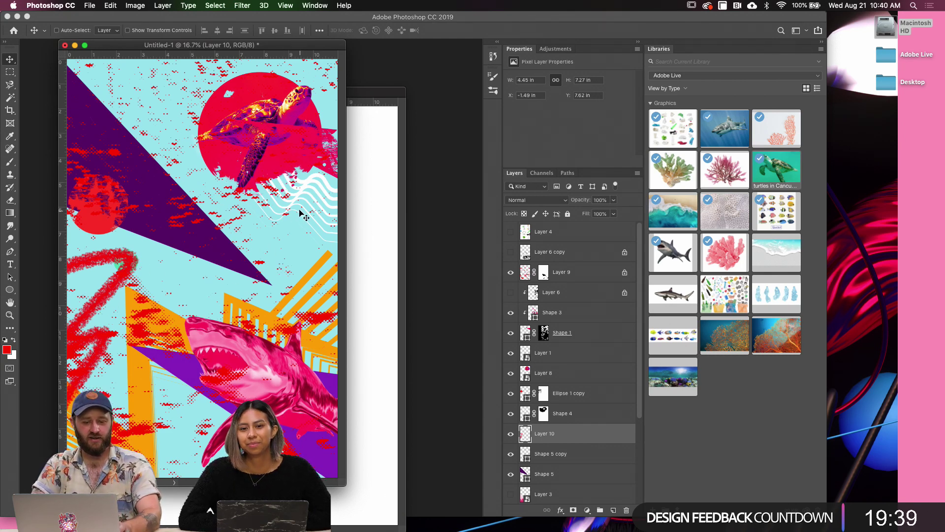
# Hide the zigzag layer in Untitled-2 and add a new empty layer above it
pyautogui.click(377, 183)
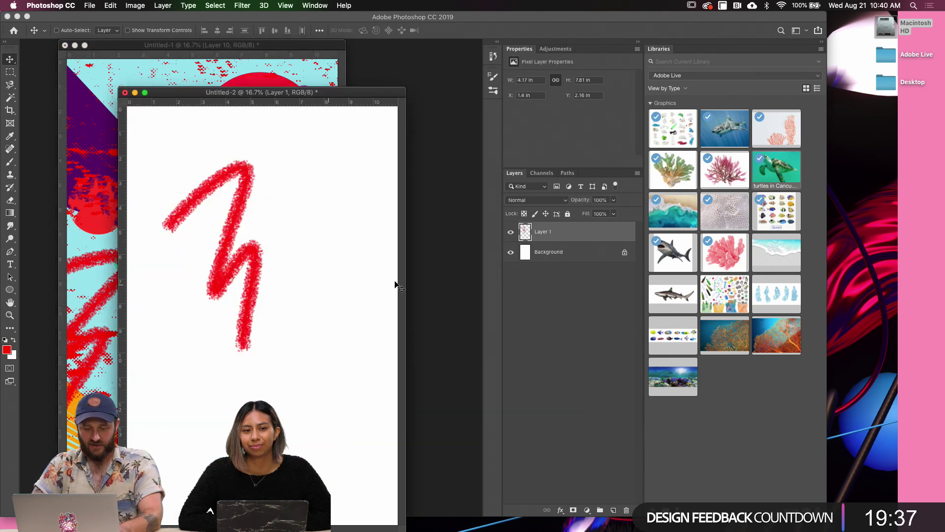
pyautogui.click(510, 232)
pyautogui.click(613, 510)
# Enlarge the Scattered Dry Brush by several increments and shift the Untitled-2 window slightly to the right
pyautogui.press('b')
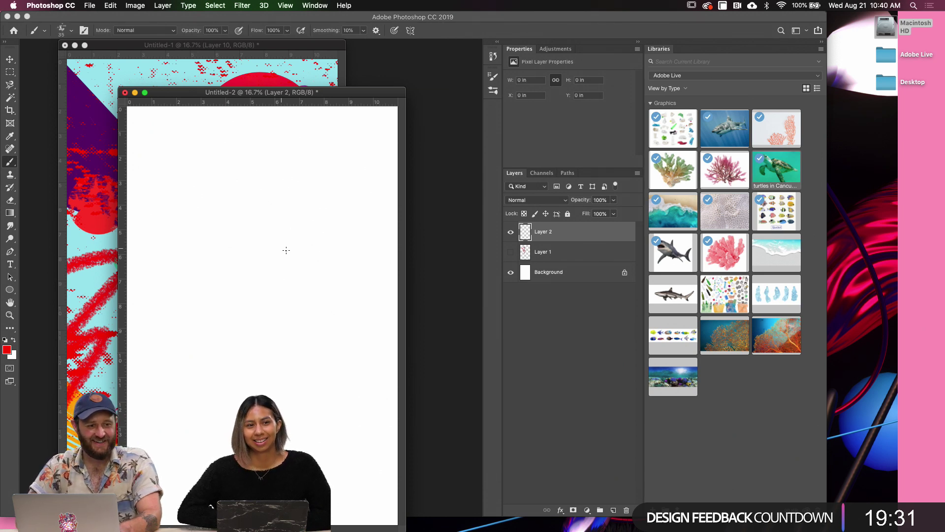
pyautogui.press(']')
pyautogui.press(']')
pyautogui.press(']')
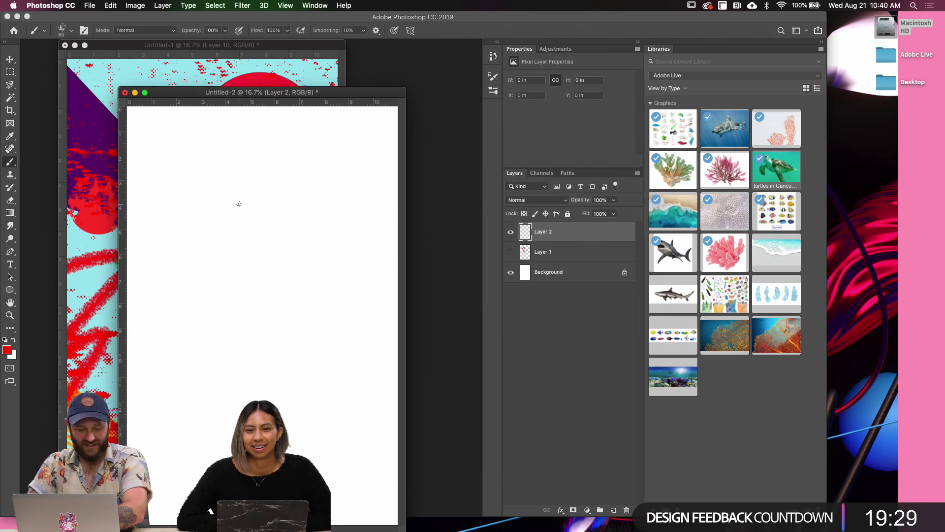
pyautogui.press(']')
pyautogui.press(']')
pyautogui.press(']')
pyautogui.press(']')
pyautogui.moveTo(242, 95); pyautogui.dragTo(261, 90)
pyautogui.press('v')
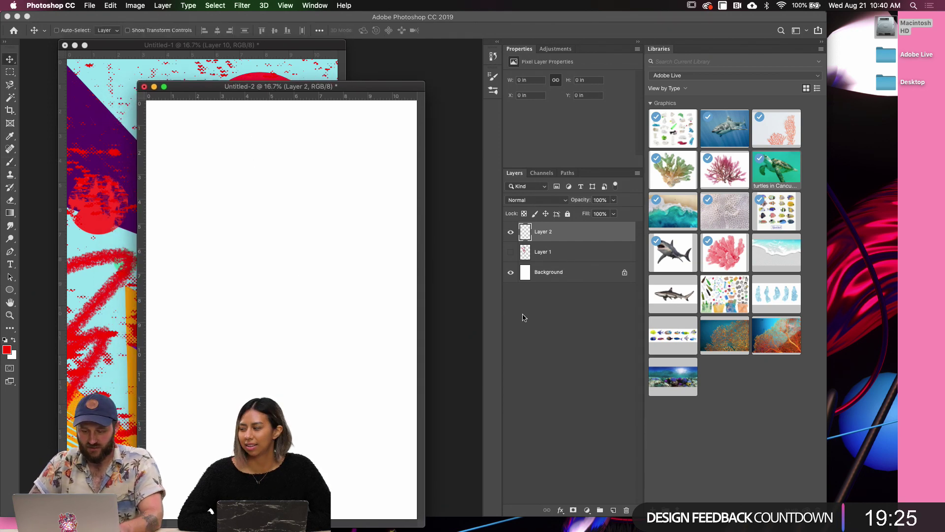
# Return to the poster document and select its entire canvas
pyautogui.click(128, 158)
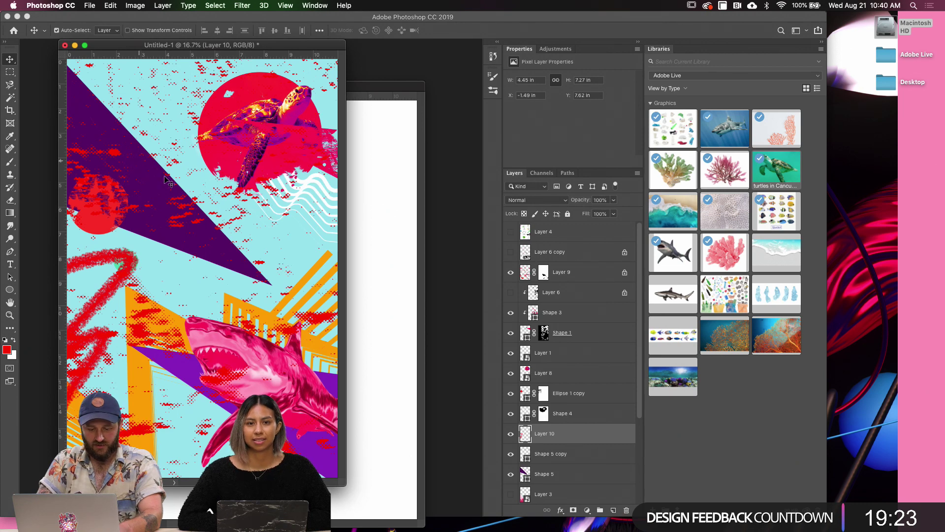
pyautogui.press('super')
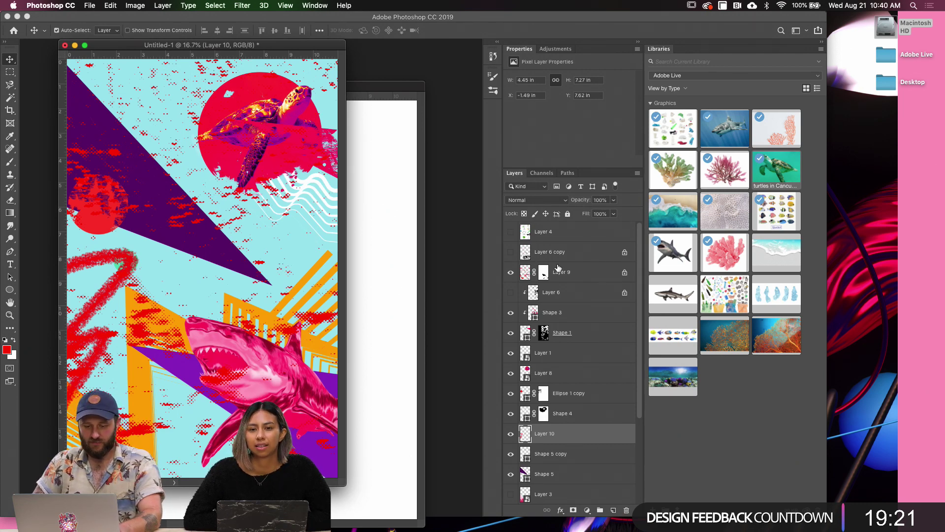
pyautogui.press('super+a')
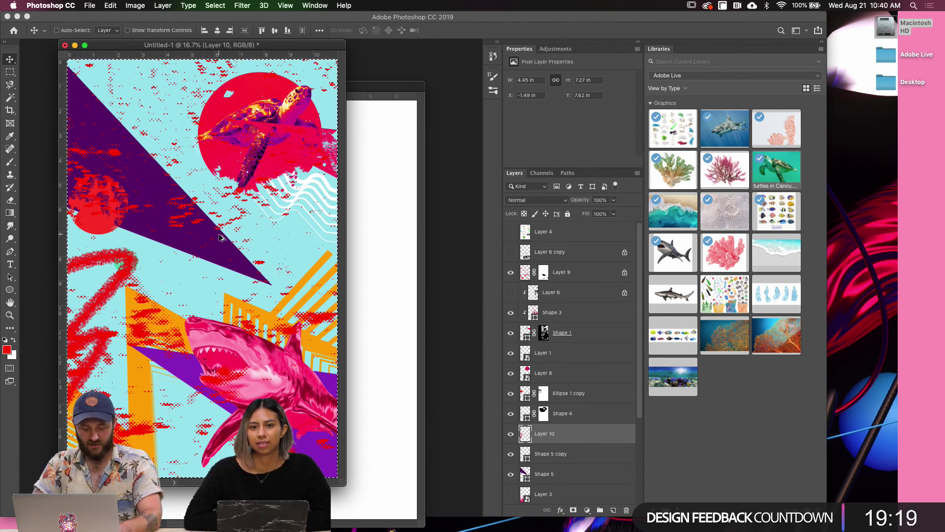
pyautogui.press('super+alt+c')
pyautogui.press('Return')
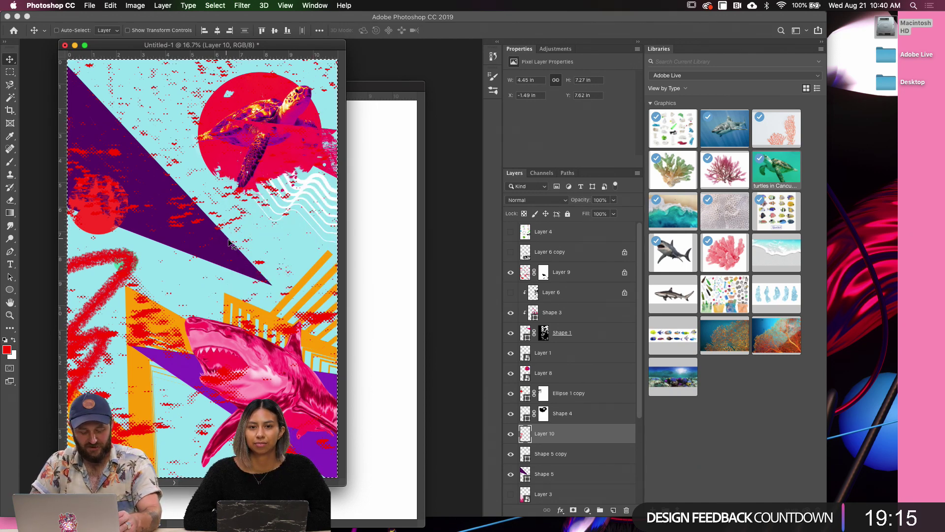
pyautogui.press('super+alt+shift+c')
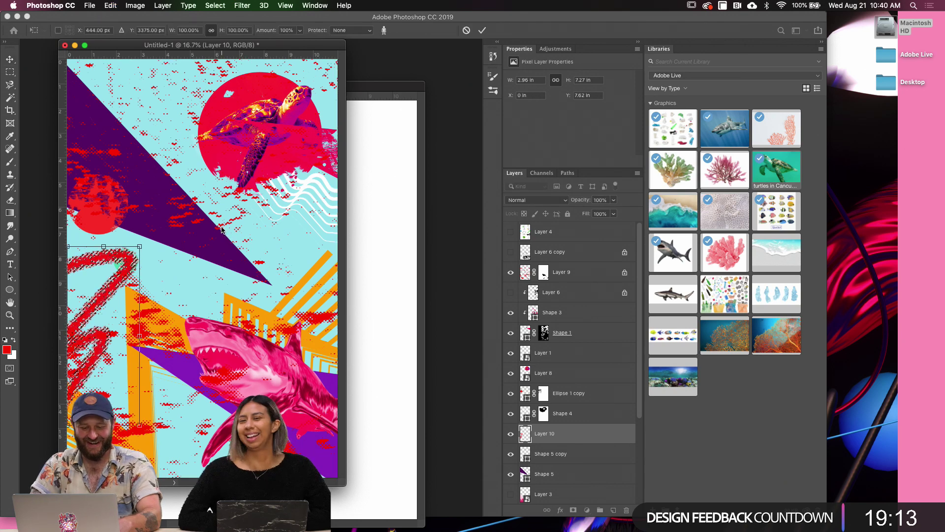
pyautogui.press('Return')
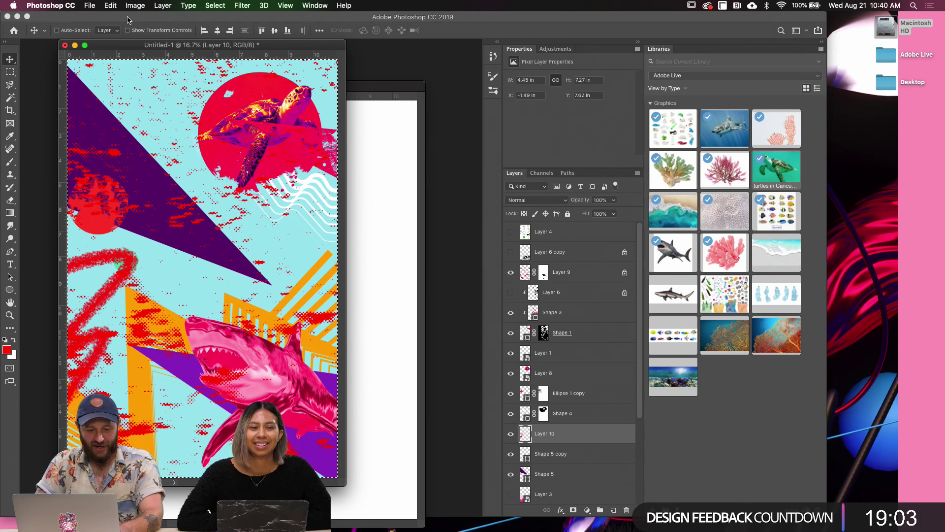
# Copy the selected poster canvas as one merged image
pyautogui.click(109, 6)
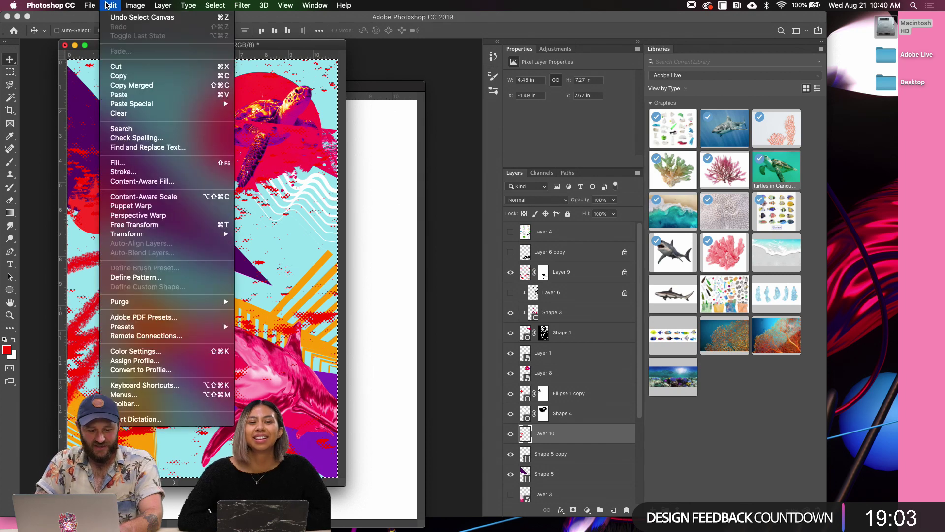
pyautogui.click(136, 86)
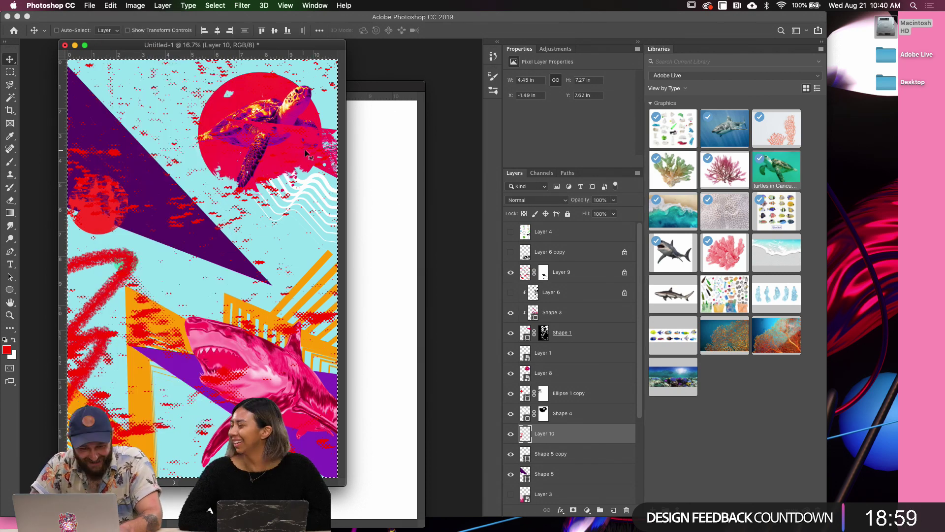
# Save the poster as AdobeLive.psd in Photoshop format on the Desktop
pyautogui.press('super+s')
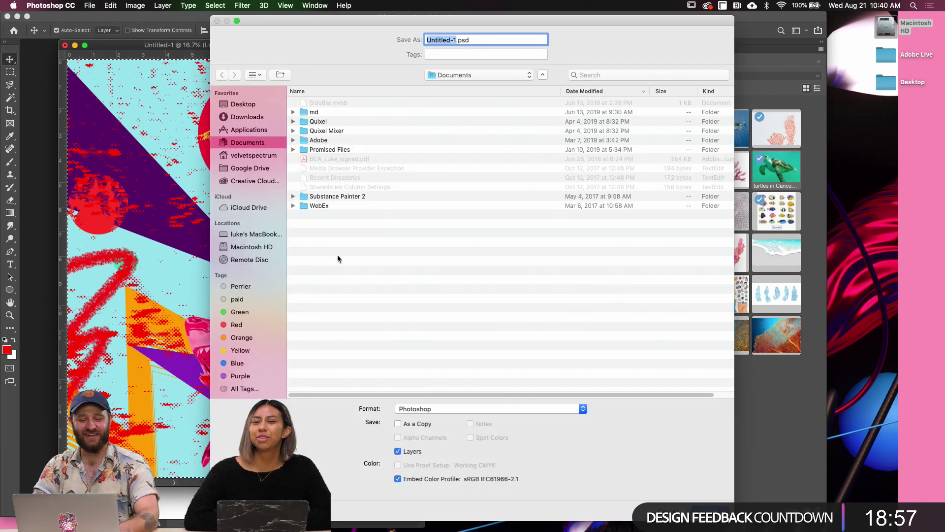
pyautogui.write('AdobeLive')
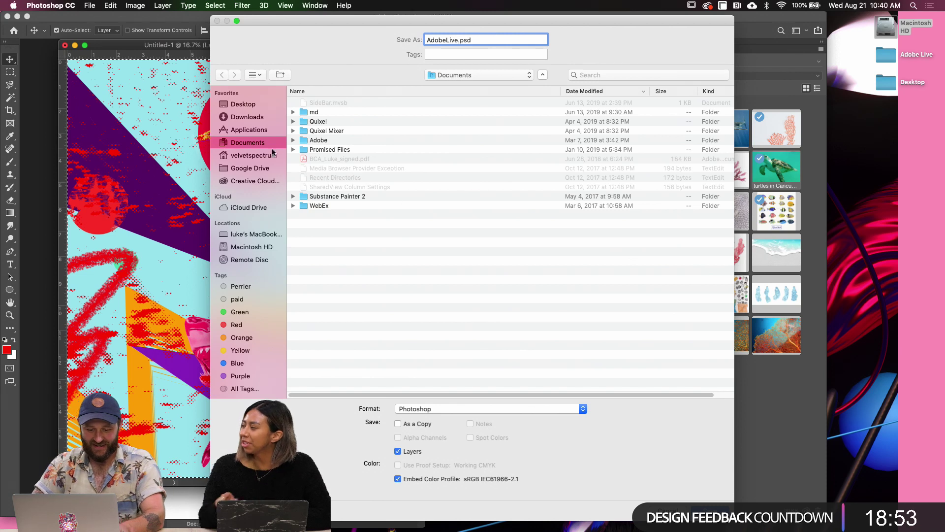
pyautogui.click(254, 106)
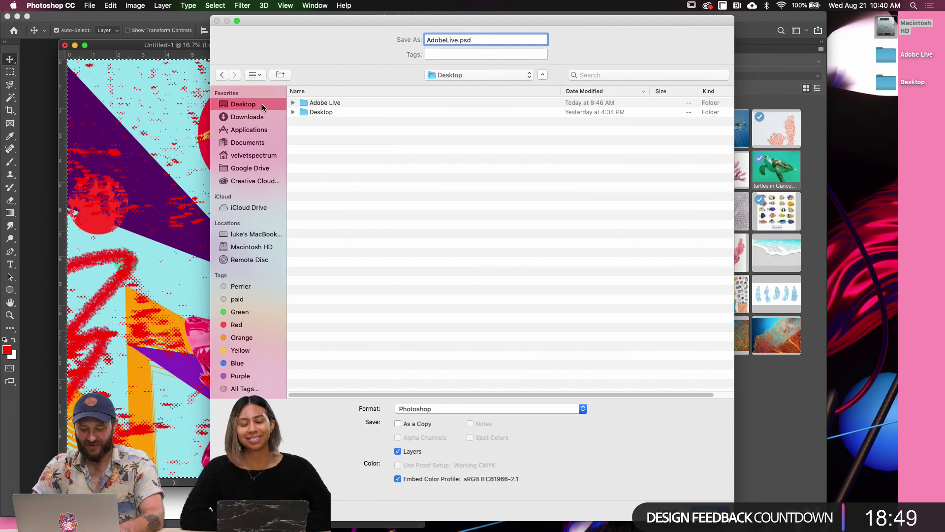
pyautogui.press('Return')
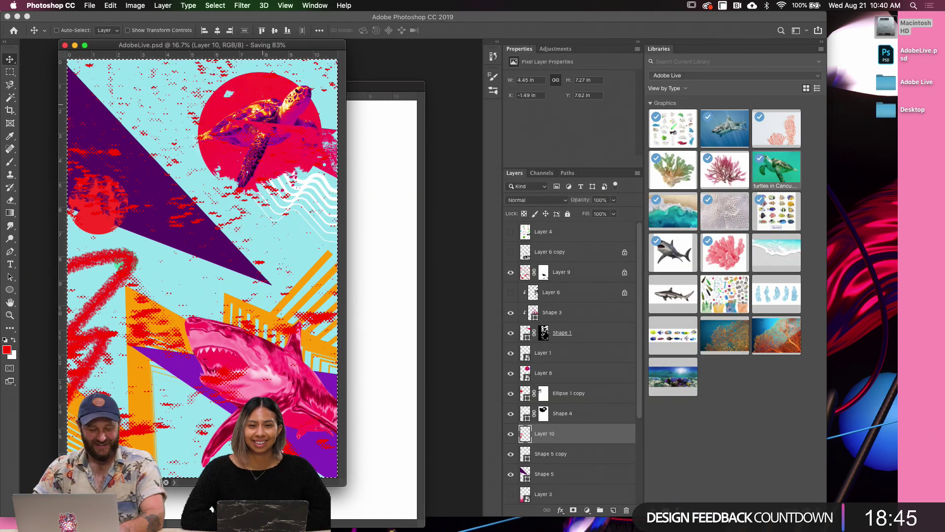
# Clear the poster selection and move the two document windows apart so they overlap less, keeping the poster in front
pyautogui.press('super+d')
pyautogui.moveTo(283, 45); pyautogui.dragTo(257, 49)
pyautogui.click(357, 96)
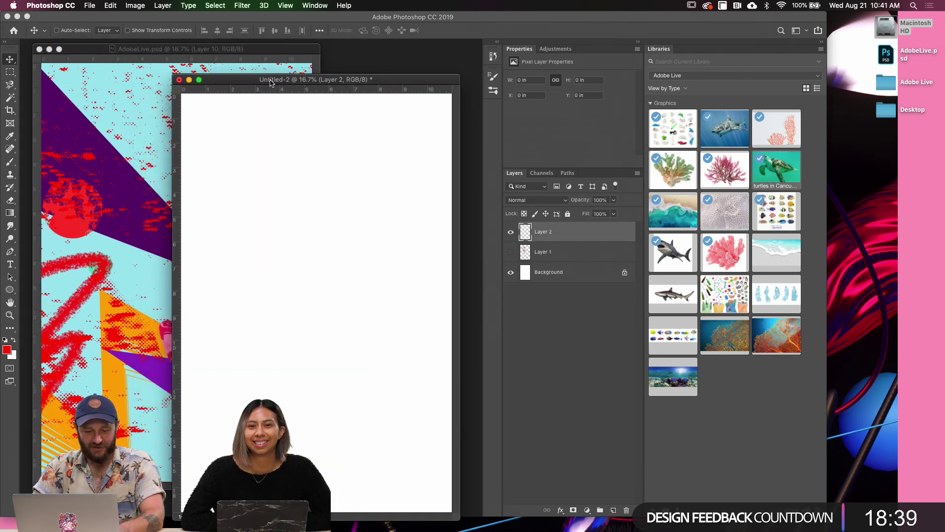
pyautogui.click(258, 58)
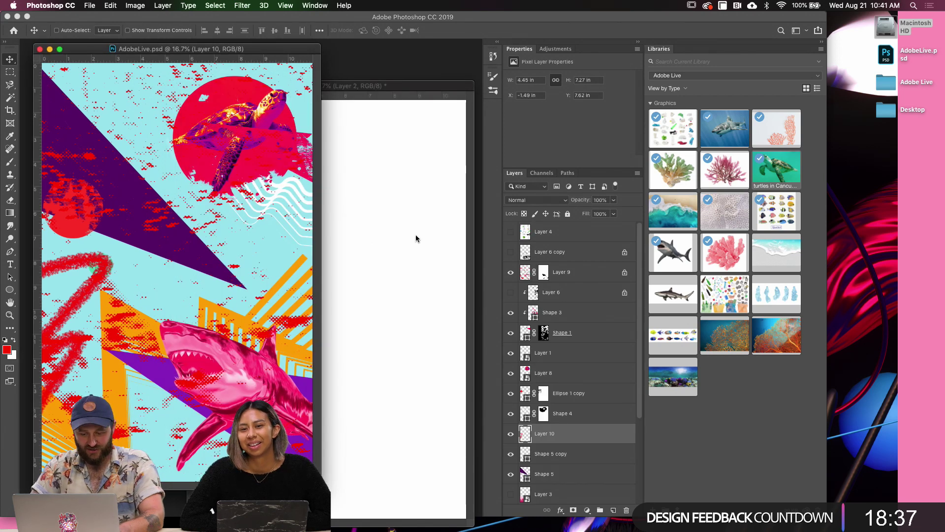
# Copy the whole poster canvas as a merged image and paste it into the Untitled-2 document
pyautogui.press('super+a')
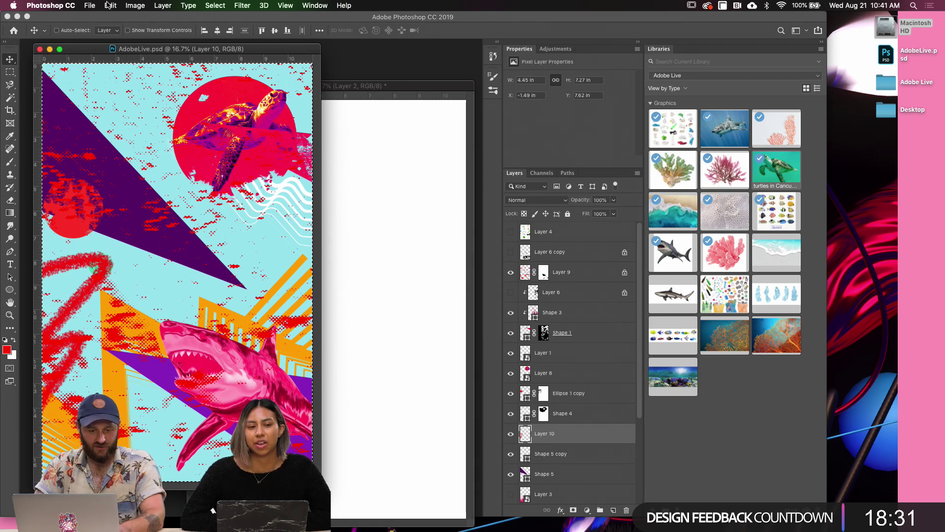
pyautogui.click(111, 6)
pyautogui.click(131, 88)
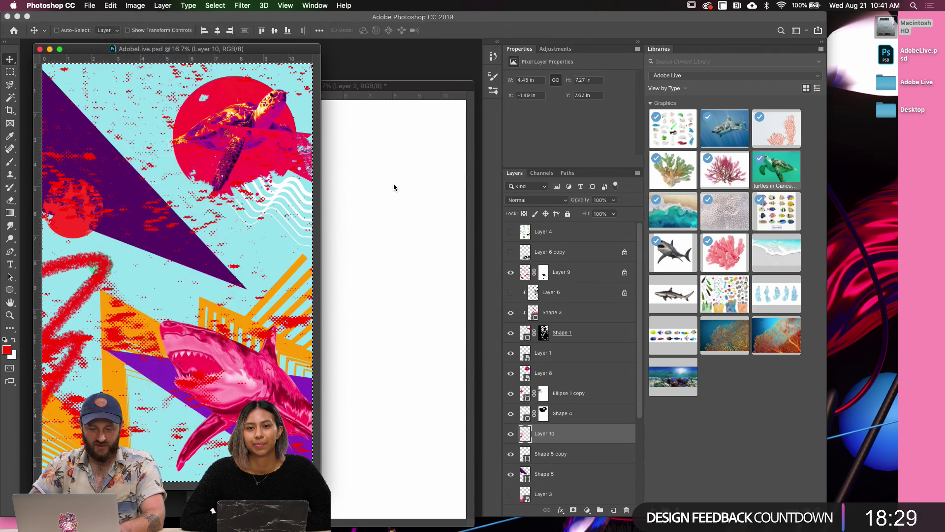
pyautogui.click(394, 224)
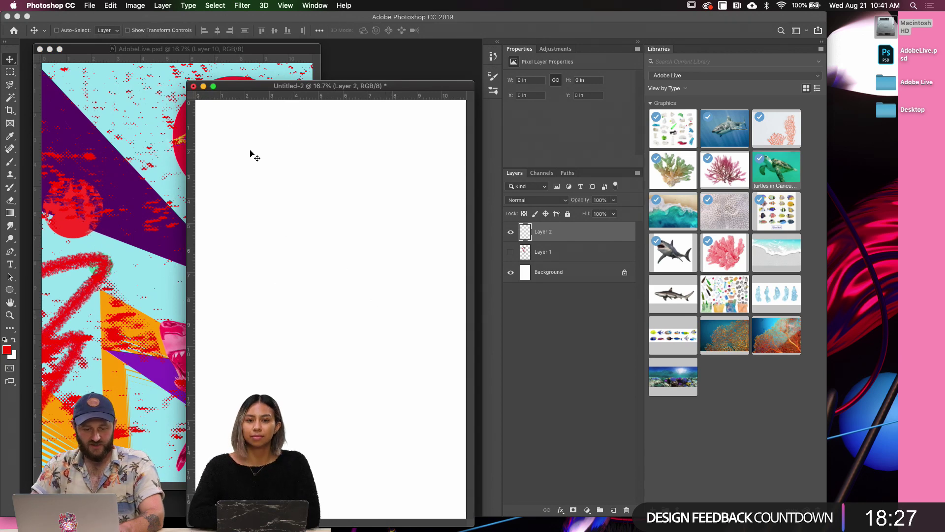
pyautogui.press('super+v')
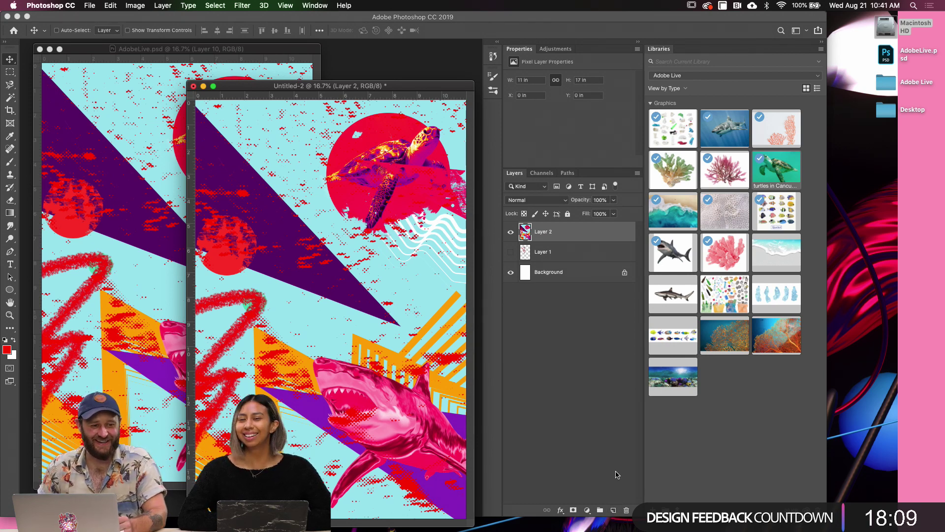
# Add an empty layer above the pasted poster and set the Smudge tool to 94% strength, sampling all layers
pyautogui.click(614, 510)
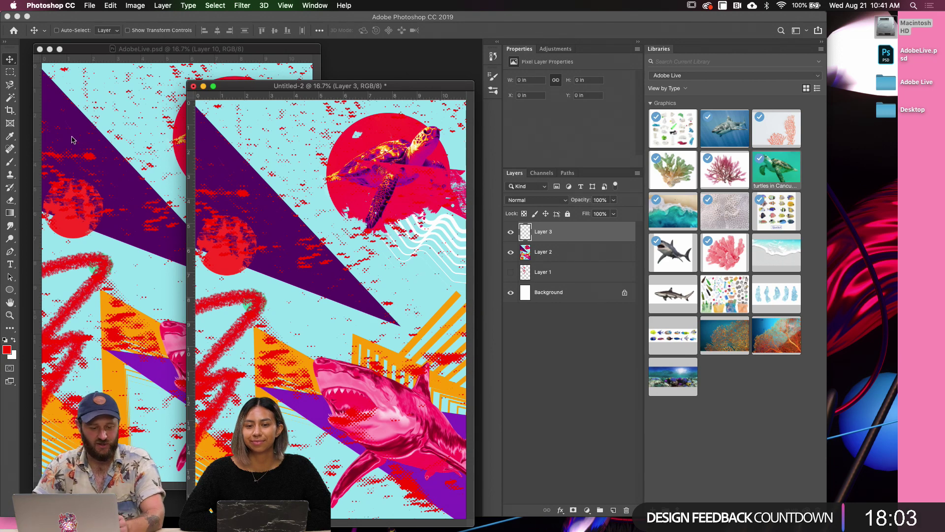
pyautogui.press('r')
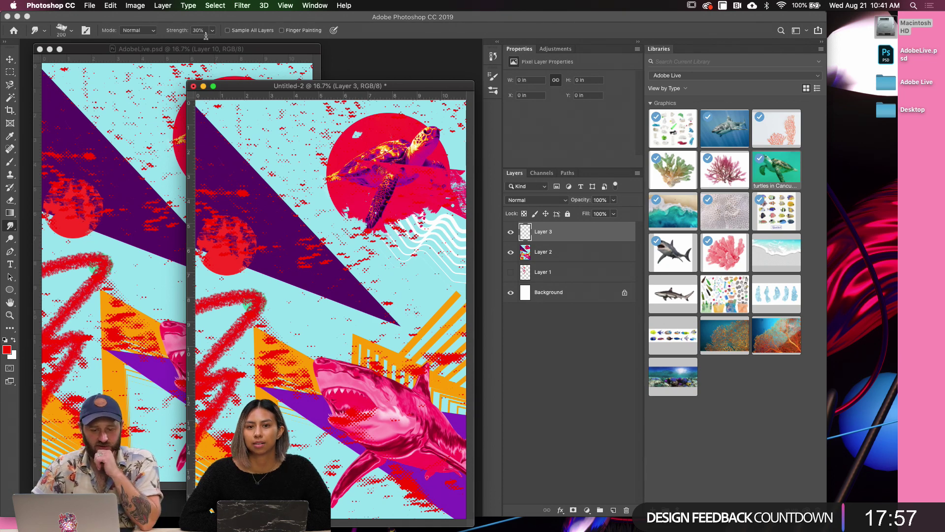
pyautogui.moveTo(175, 36); pyautogui.dragTo(196, 39)
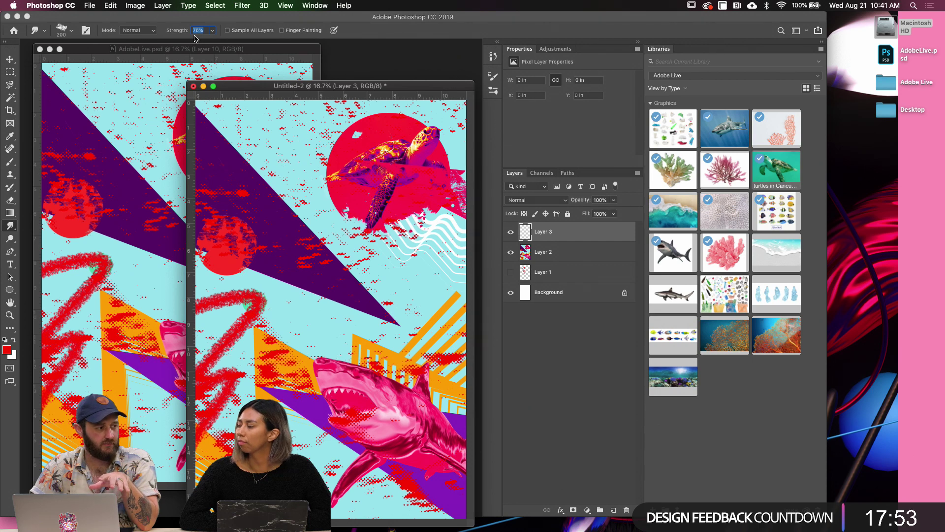
pyautogui.press('Down')
pyautogui.press('Down')
pyautogui.press('Down')
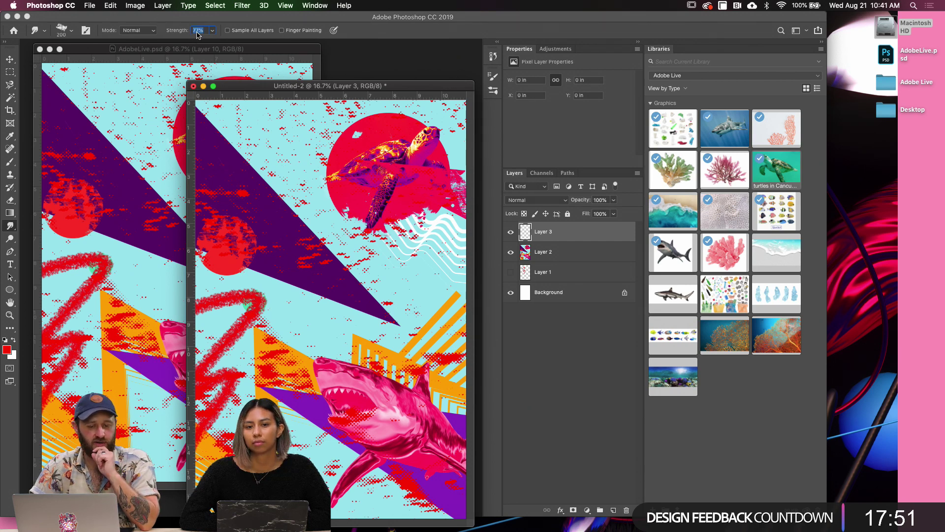
pyautogui.press('Up')
pyautogui.press('Up')
pyautogui.press('Up')
pyautogui.press('Up')
pyautogui.press('Up')
pyautogui.press('Return')
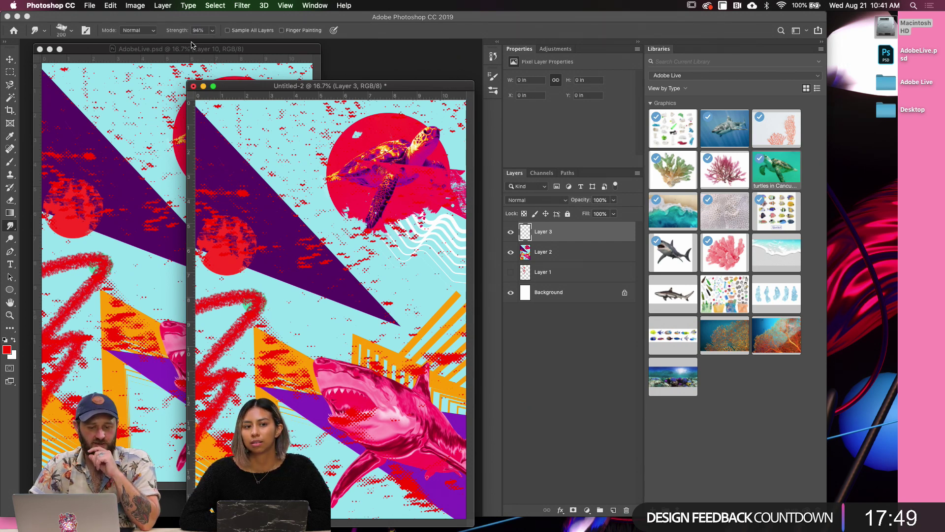
pyautogui.click(228, 30)
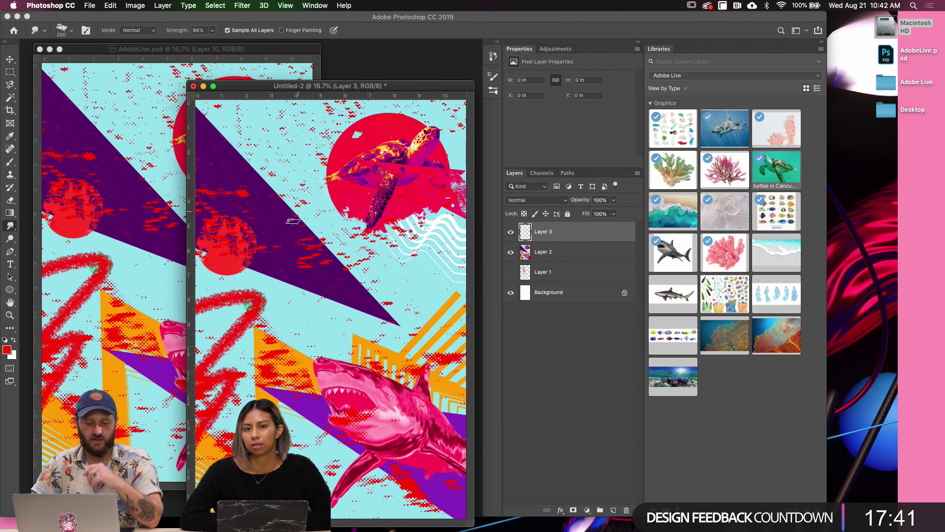
# Enlarge the Smudge brush to 600 px and show the document in full screen mode with the poster centred
pyautogui.press(']')
pyautogui.press(']')
pyautogui.press(']')
pyautogui.press(']')
pyautogui.press(']')
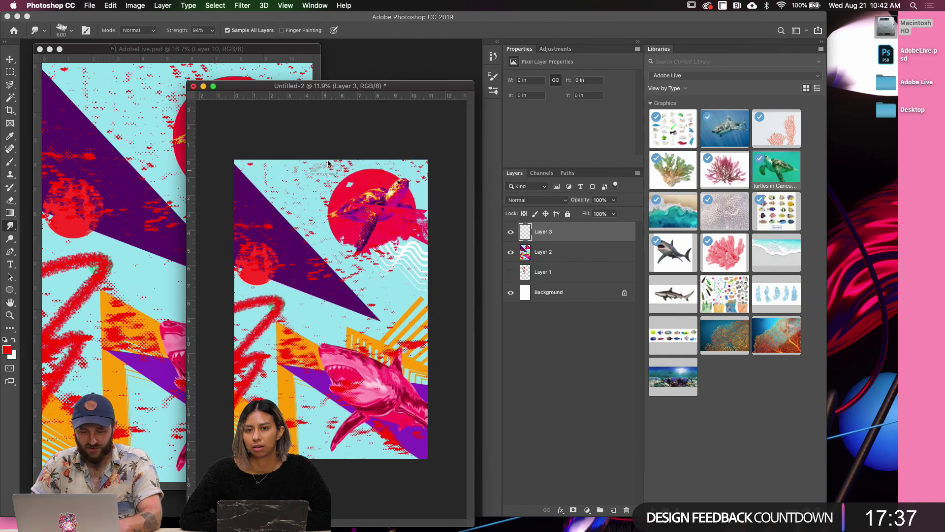
pyautogui.press('f')
pyautogui.press('super+plus')
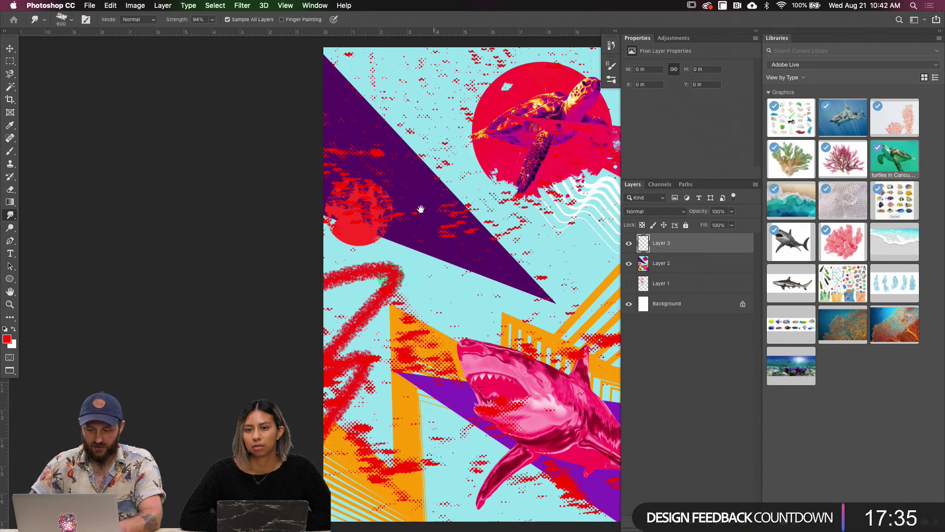
pyautogui.moveTo(429, 213); pyautogui.dragTo(295, 212)
pyautogui.press('super+r')
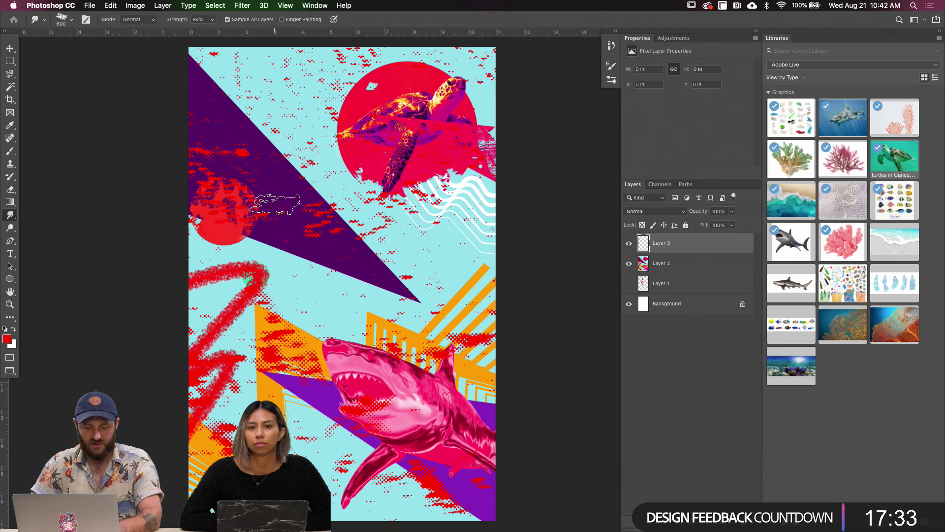
# Choose the Oil Heavy Flow Small Tip preset for the Smudge tool
pyautogui.click(315, 5)
pyautogui.click(339, 104)
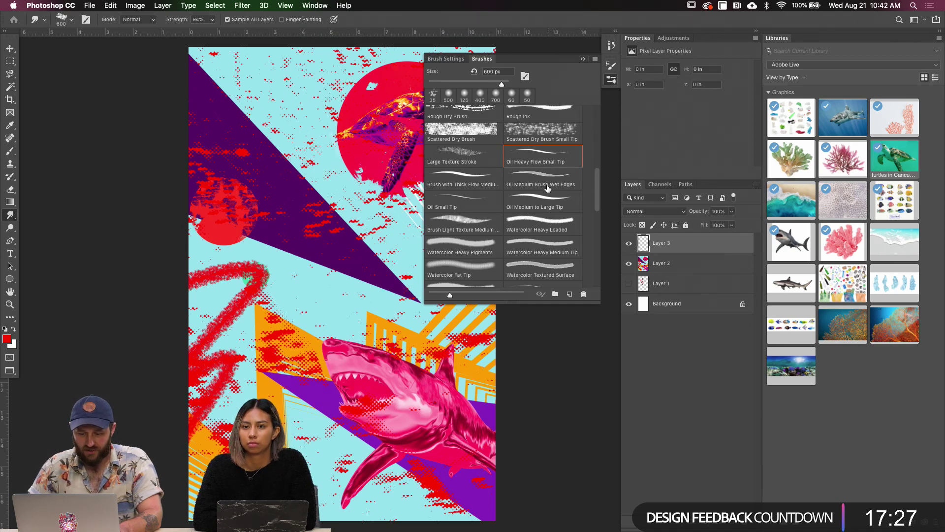
pyautogui.scroll(-5, 597, 208)
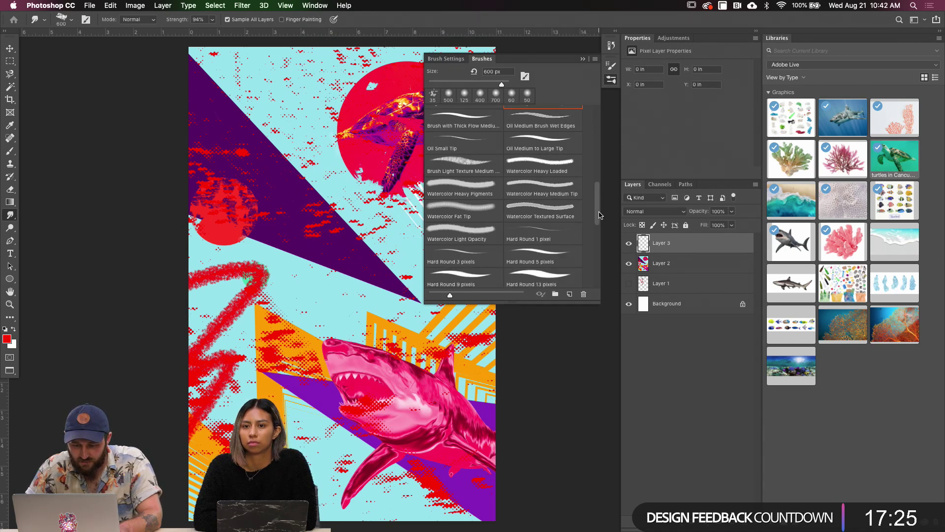
pyautogui.moveTo(598, 230); pyautogui.dragTo(586, 133)
pyautogui.scroll(-5, 556, 212)
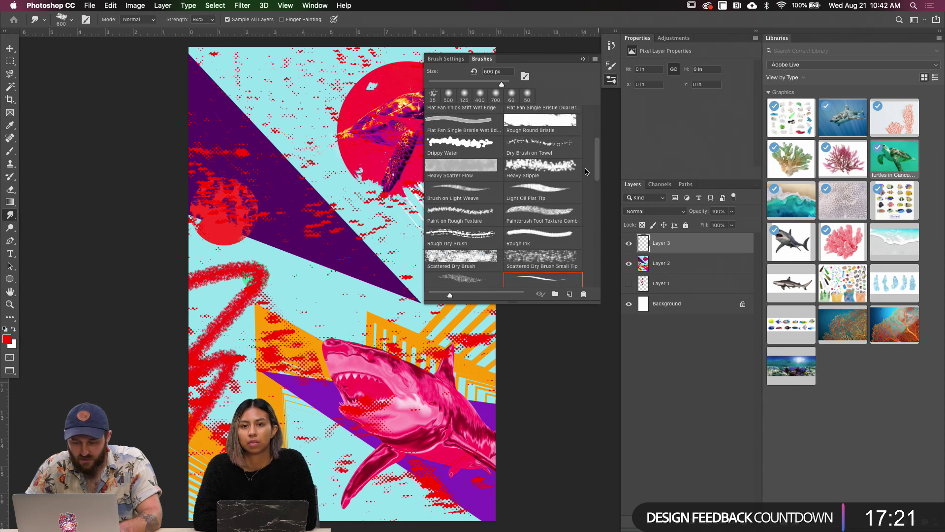
pyautogui.moveTo(595, 170); pyautogui.dragTo(599, 190)
pyautogui.click(550, 201)
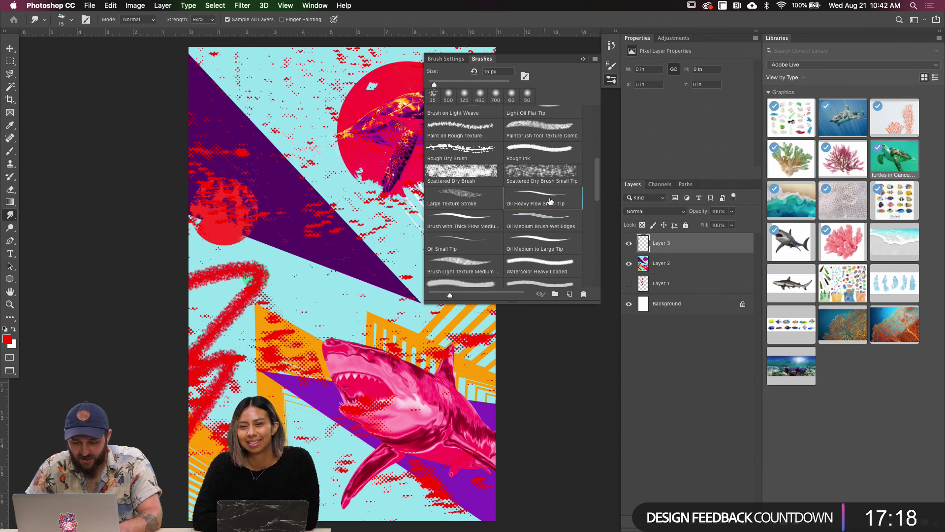
# Set the smudge brush's minimum diameter to 76% in Shape Dynamics and its size to 20 px
pyautogui.click(525, 76)
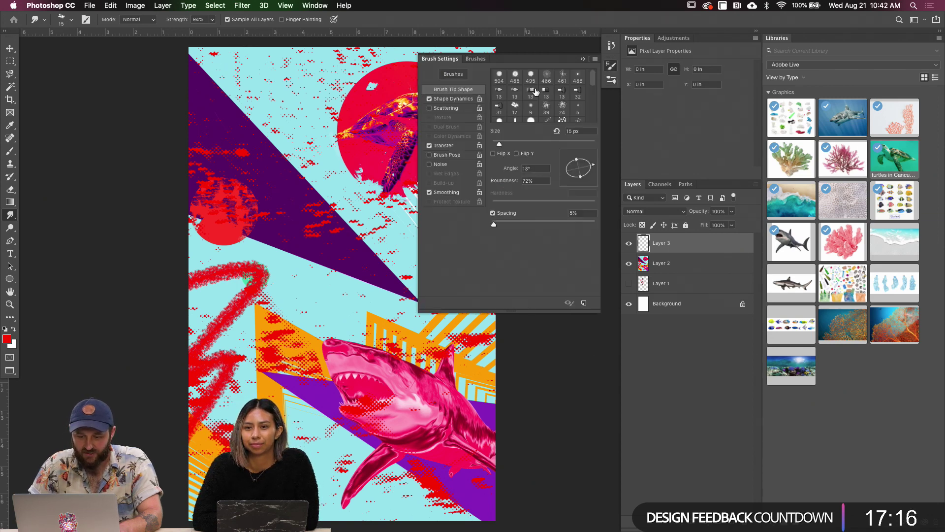
pyautogui.click(452, 99)
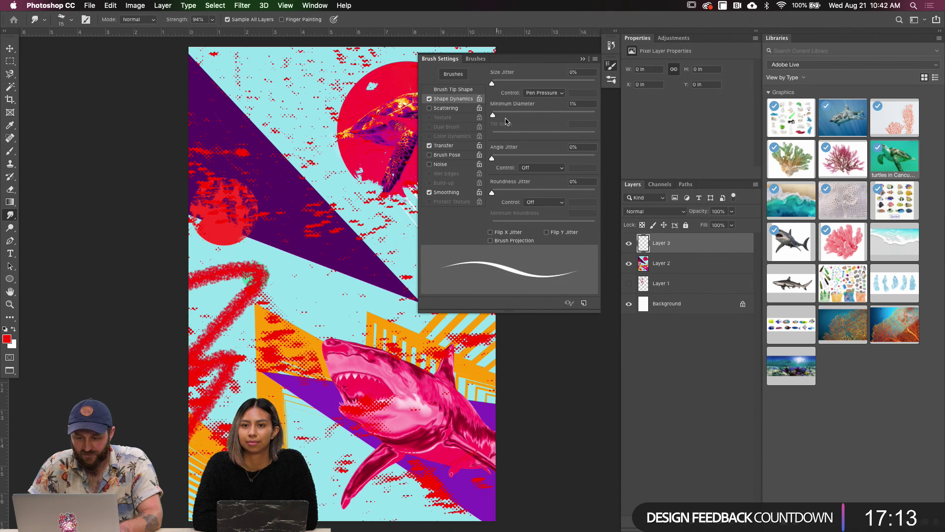
pyautogui.moveTo(493, 115)
pyautogui.mouseDown()
pyautogui.moveTo(584, 119)
pyautogui.moveTo(570, 122)
pyautogui.mouseUp()
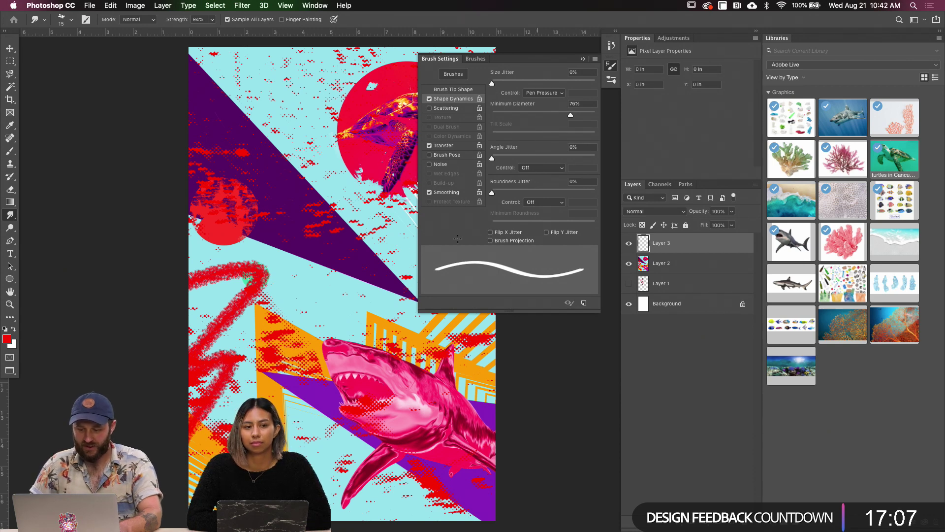
pyautogui.press(']')
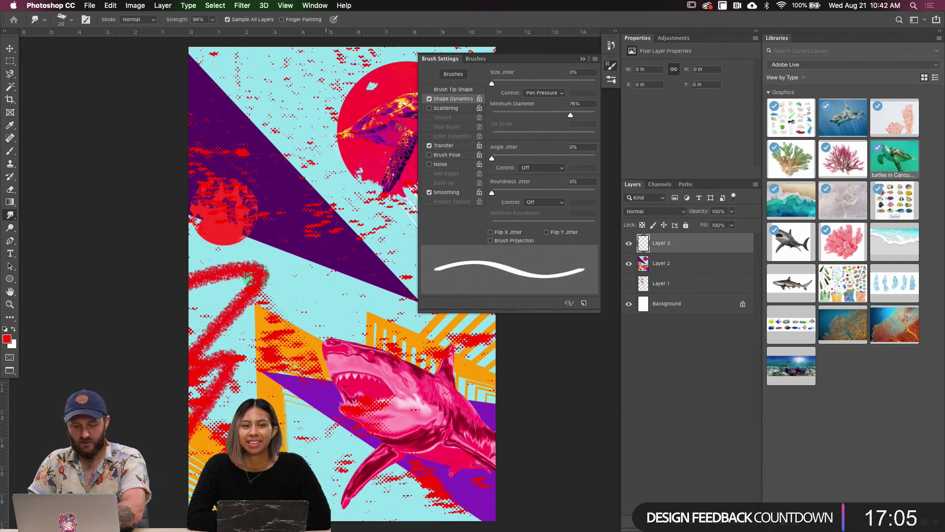
# Make a tiny test smudge about 0.16 in wide near the purple triangle's lower edge
pyautogui.moveTo(360, 257); pyautogui.dragTo(369, 257)
pyautogui.press('super+Tab')
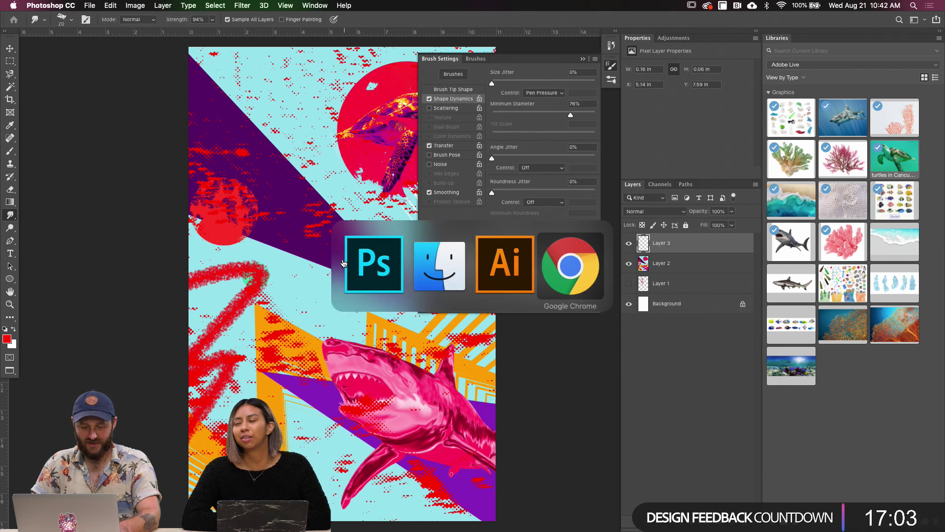
pyautogui.click(358, 69)
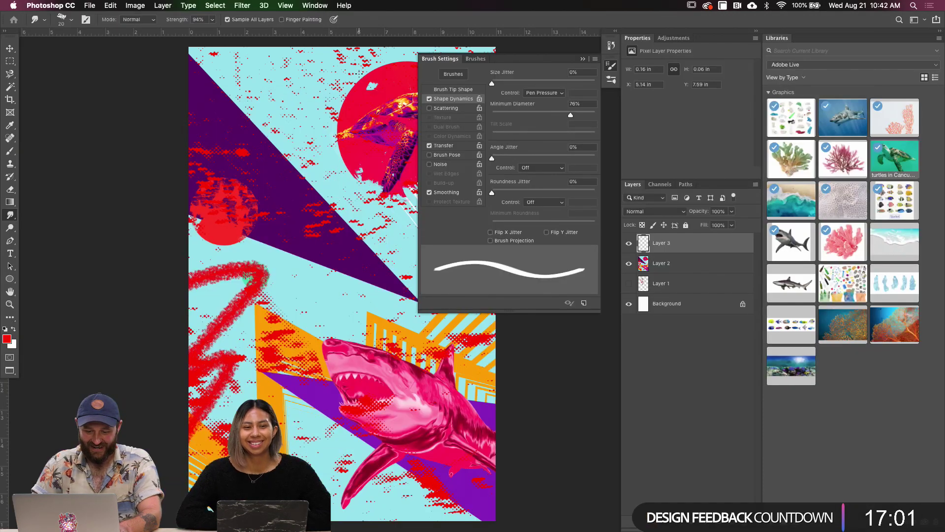
# Smudge a wavy ribbon about 9.8 in wide from the red scribble across the shark using a 400 px brush
pyautogui.press(']')
pyautogui.press(']')
pyautogui.press(']')
pyautogui.press(']')
pyautogui.press(']')
pyautogui.press(']')
pyautogui.press(']')
pyautogui.press(']')
pyautogui.press(']')
pyautogui.press(']')
pyautogui.press(']')
pyautogui.press(']')
pyautogui.press(']')
pyautogui.press(']')
pyautogui.press(']')
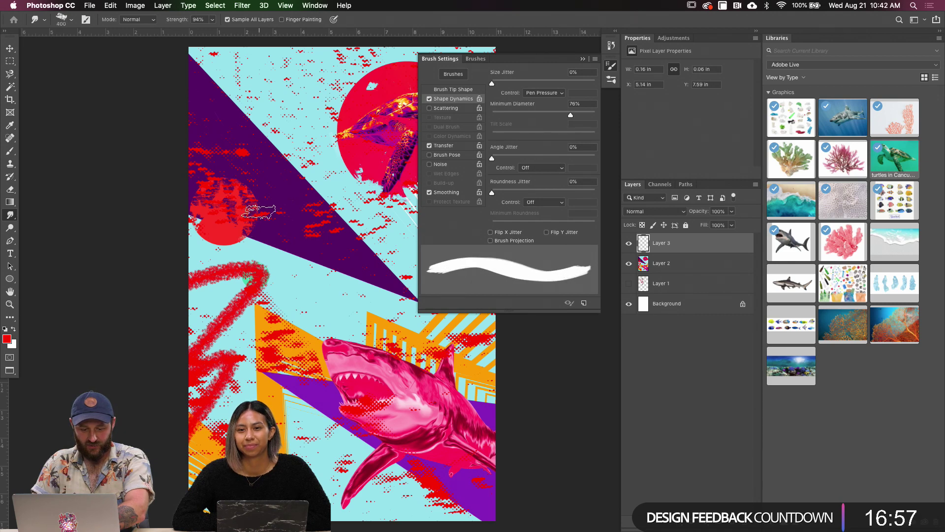
pyautogui.press('[')
pyautogui.press('[')
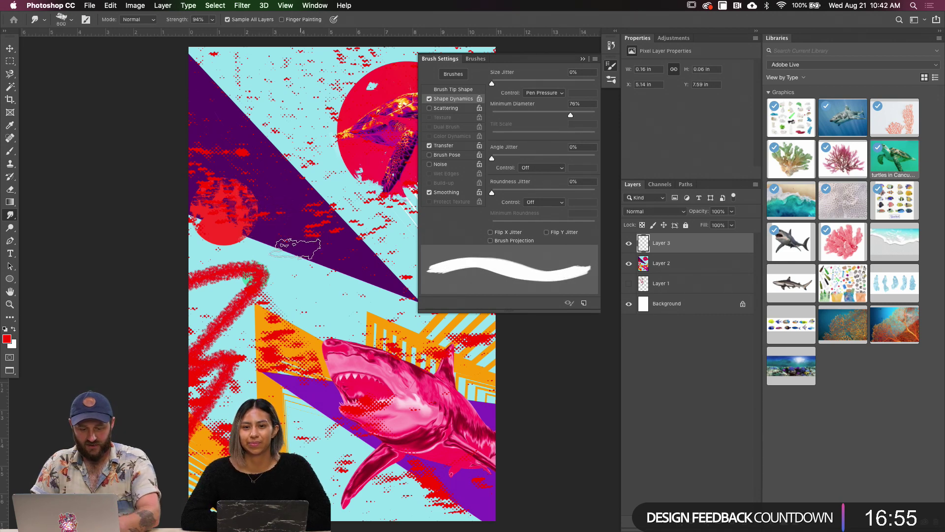
pyautogui.hscroll(5, 261, 212)
pyautogui.press('[')
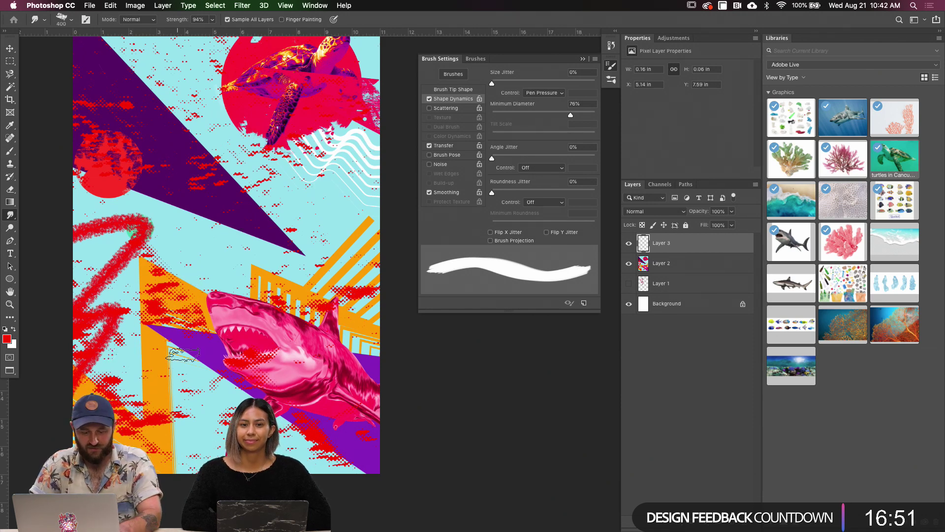
pyautogui.moveTo(123, 336)
pyautogui.mouseDown()
pyautogui.moveTo(409, 347)
pyautogui.moveTo(451, 338)
pyautogui.moveTo(443, 346)
pyautogui.mouseUp()
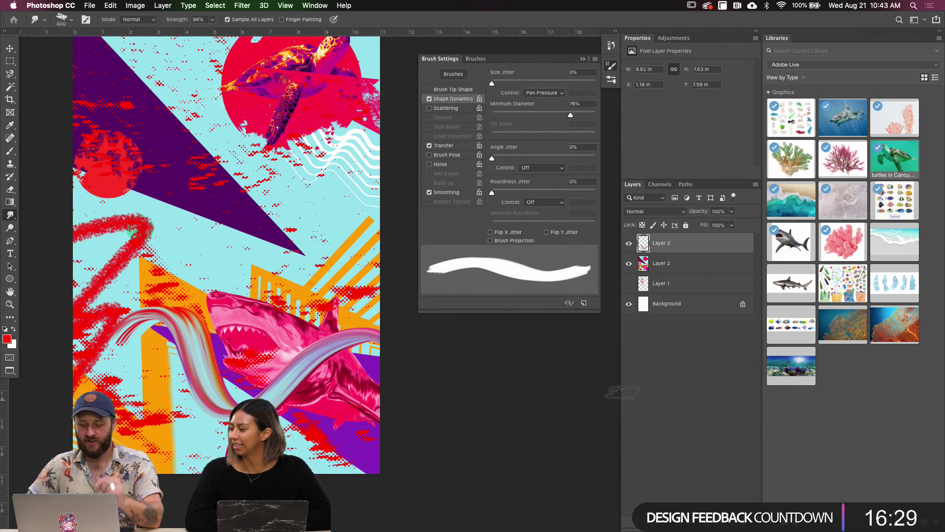
# Add a new empty layer and hide the layer holding the smudged ribbon
pyautogui.press('super+shift+alt+n')
pyautogui.click(628, 263)
pyautogui.moveTo(248, 331)
pyautogui.mouseDown()
pyautogui.moveTo(226, 337)
pyautogui.moveTo(235, 337)
pyautogui.mouseUp()
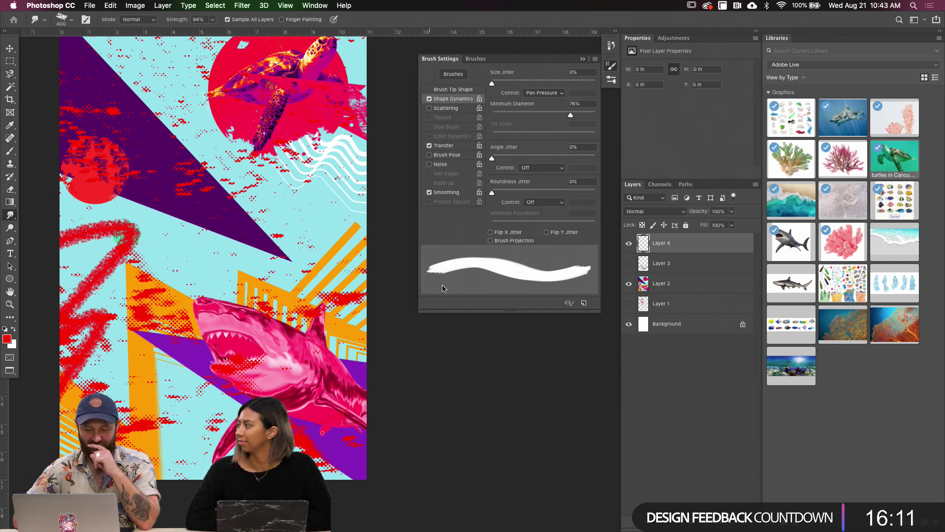
# Draw a wavy open shape about 4011 by 3165 px with the Pen tool, from the red circle across the shark and off the canvas
pyautogui.click(686, 185)
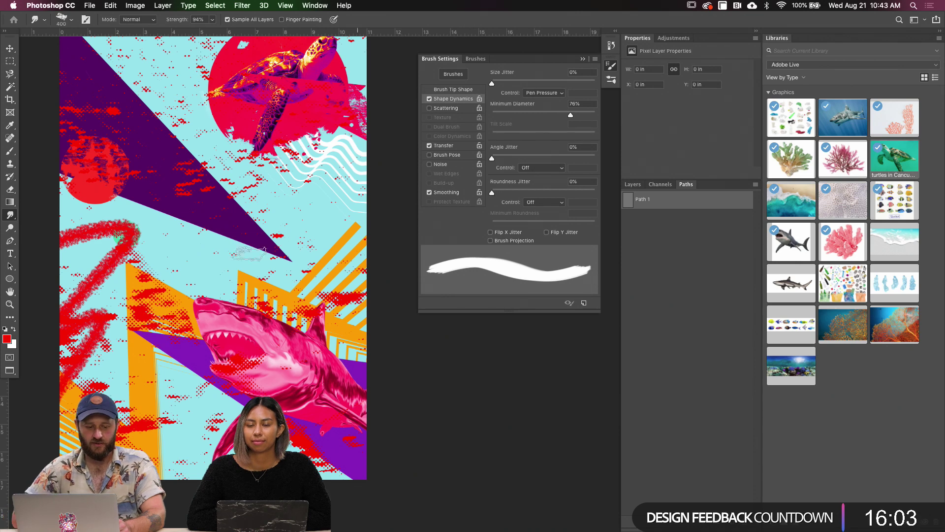
pyautogui.press('p')
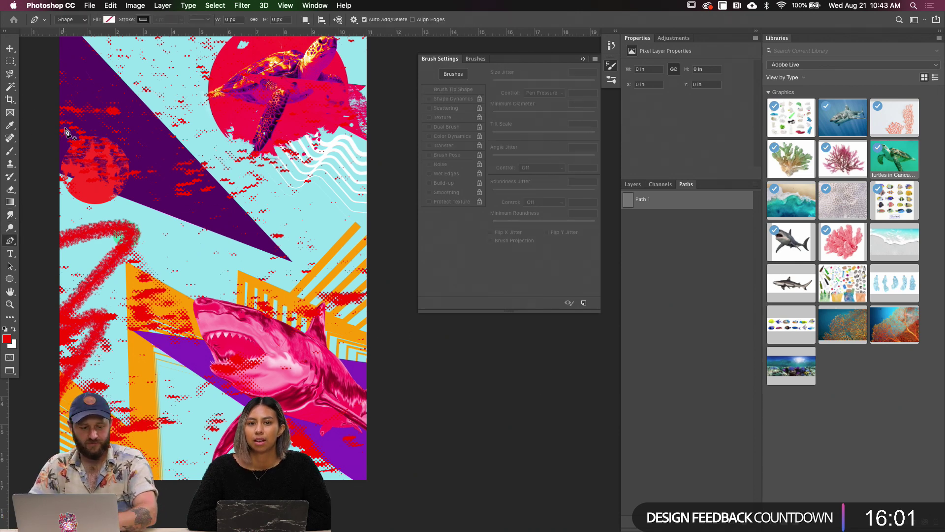
pyautogui.click(71, 214)
pyautogui.moveTo(162, 196); pyautogui.dragTo(164, 264)
pyautogui.moveTo(224, 335); pyautogui.dragTo(305, 154)
pyautogui.moveTo(317, 344); pyautogui.dragTo(333, 432)
pyautogui.moveTo(443, 396); pyautogui.dragTo(489, 326)
pyautogui.press('Escape')
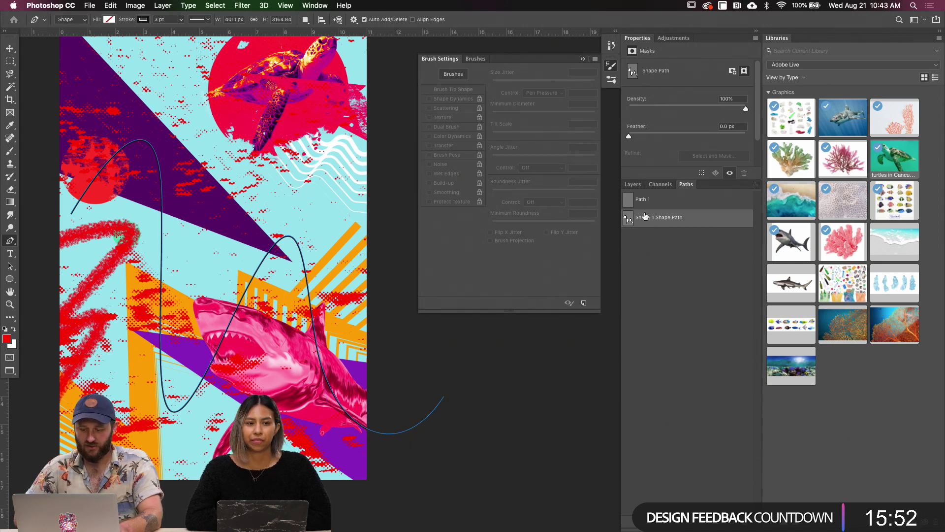
# Add a new layer above the wavy pen shape and check which paths are available with it active
pyautogui.click(633, 185)
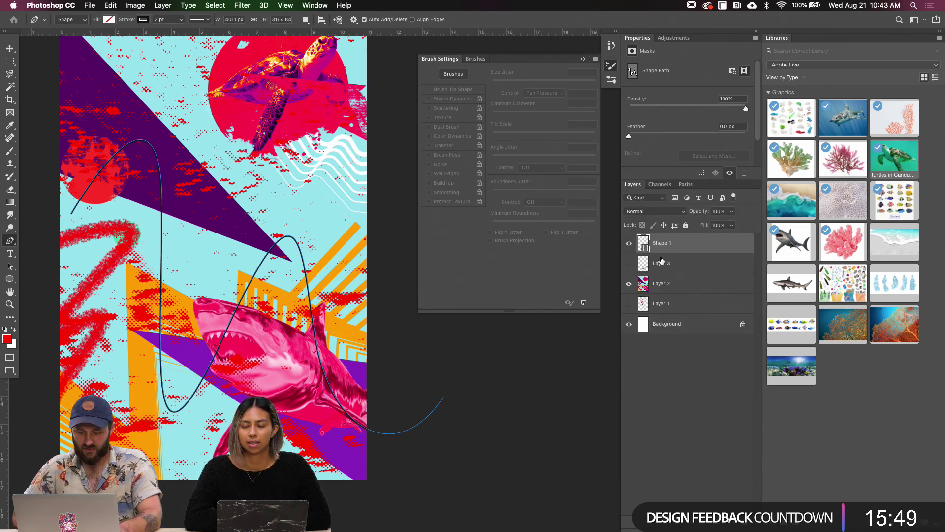
pyautogui.press('super+shift+alt+n')
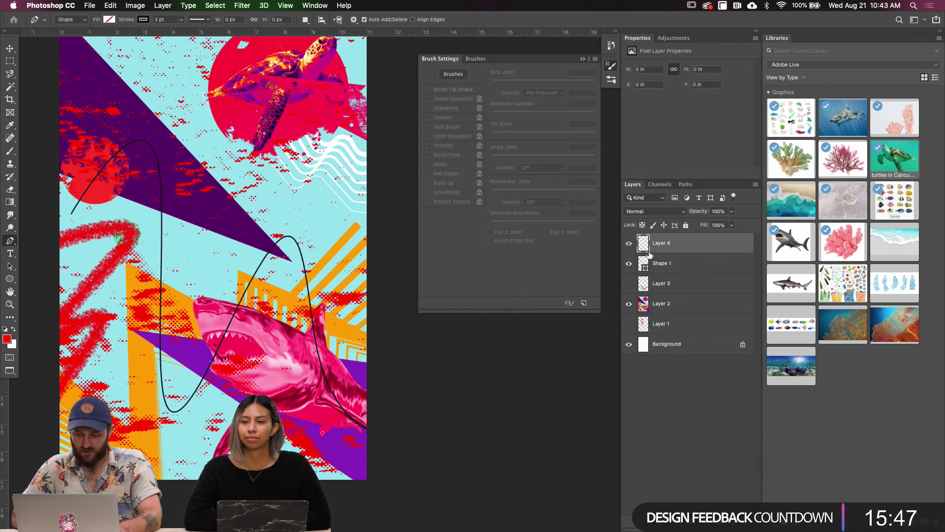
pyautogui.click(686, 184)
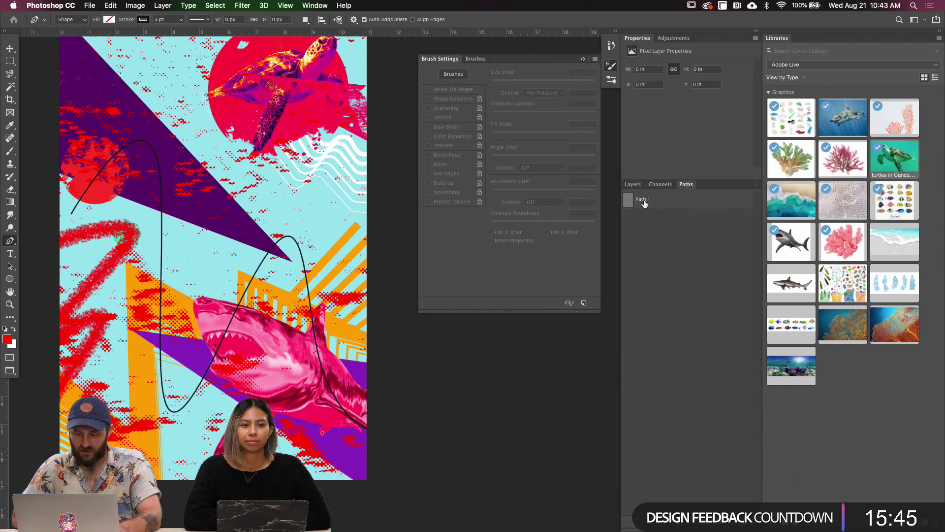
pyautogui.click(634, 185)
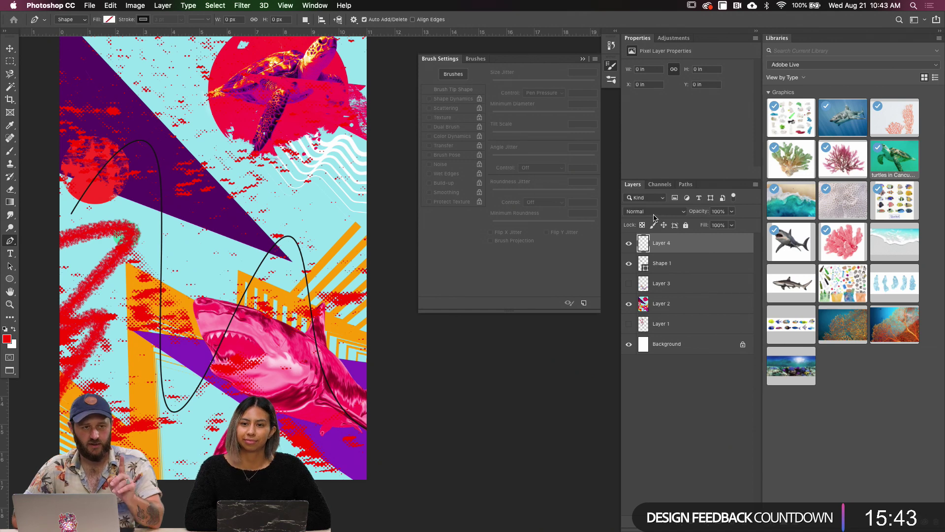
# Set the Pen tool to Path mode and delete the wavy pen shape's layer
pyautogui.click(69, 19)
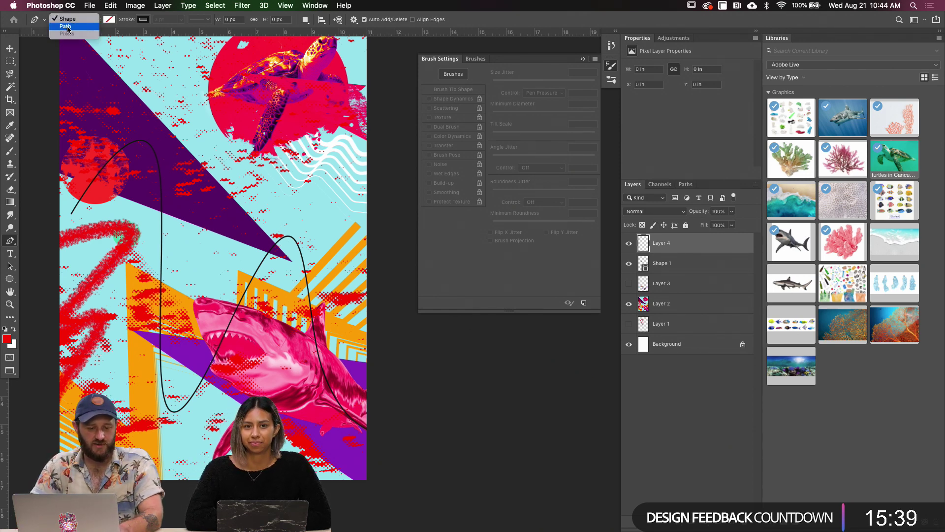
pyautogui.click(67, 27)
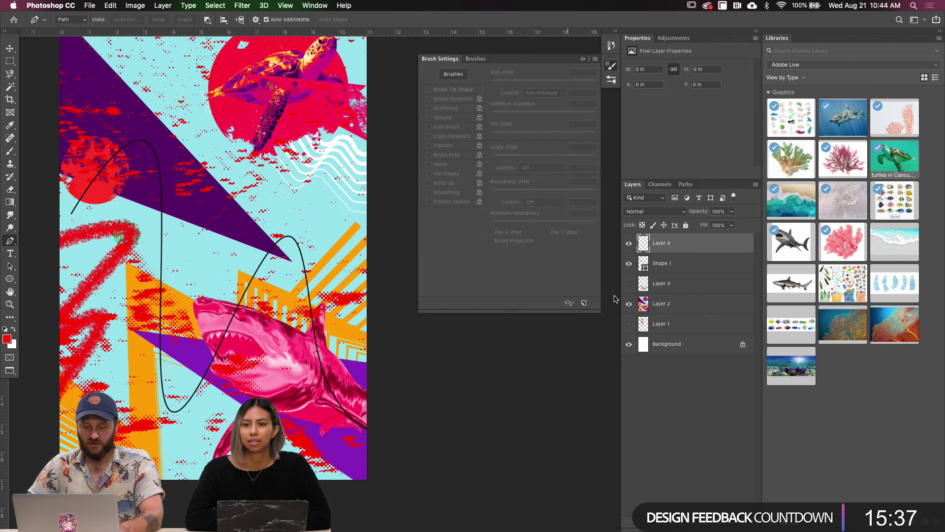
pyautogui.click(685, 184)
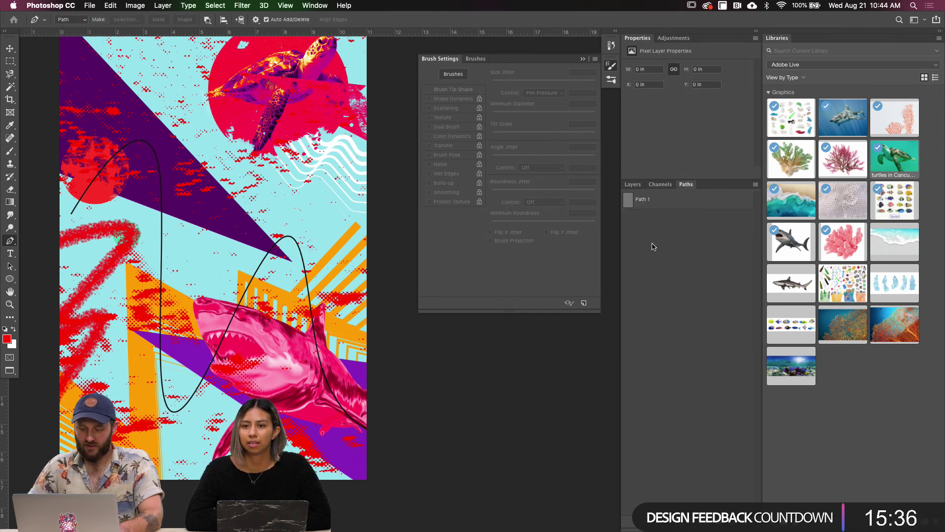
pyautogui.click(656, 205)
pyautogui.press('F7')
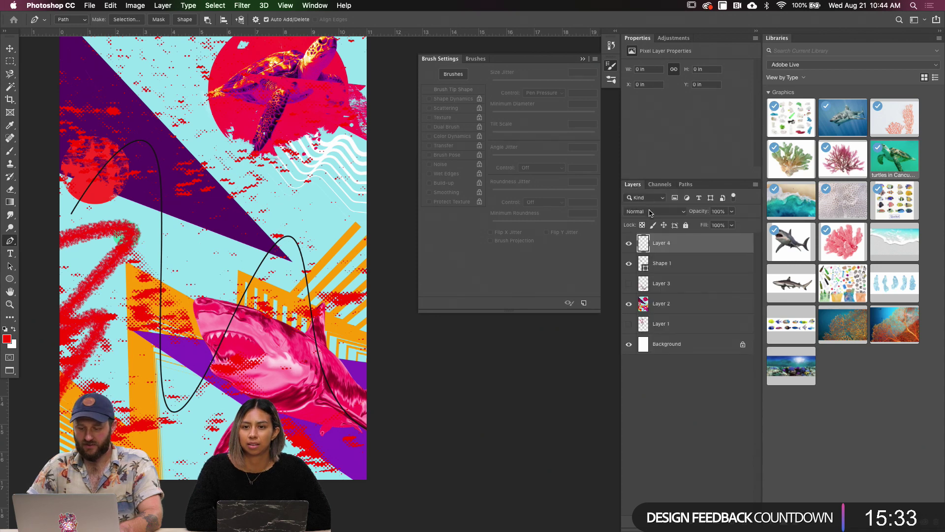
pyautogui.click(668, 265)
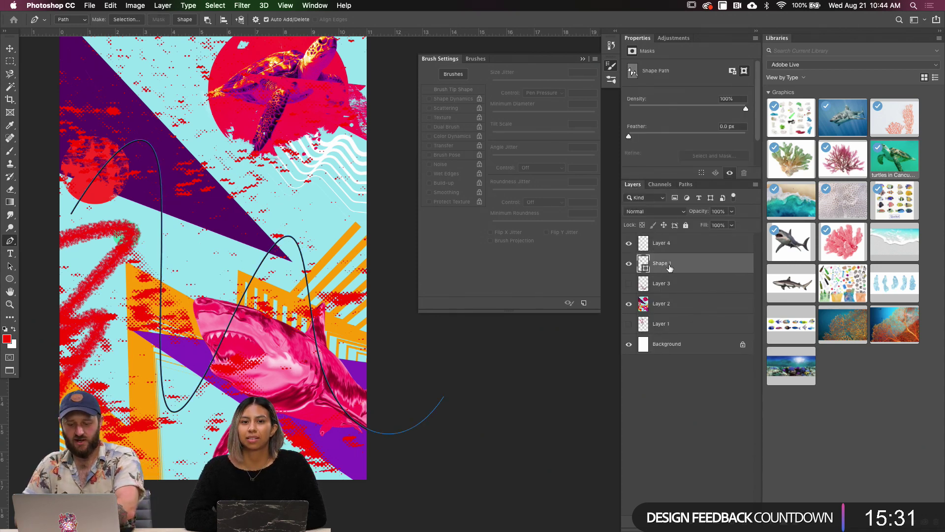
pyautogui.press('BackSpace')
# Create a new path and draw an open wavy curve from the red scribble over the purple triangle, across the shark and off the canvas
pyautogui.click(669, 245)
pyautogui.click(685, 184)
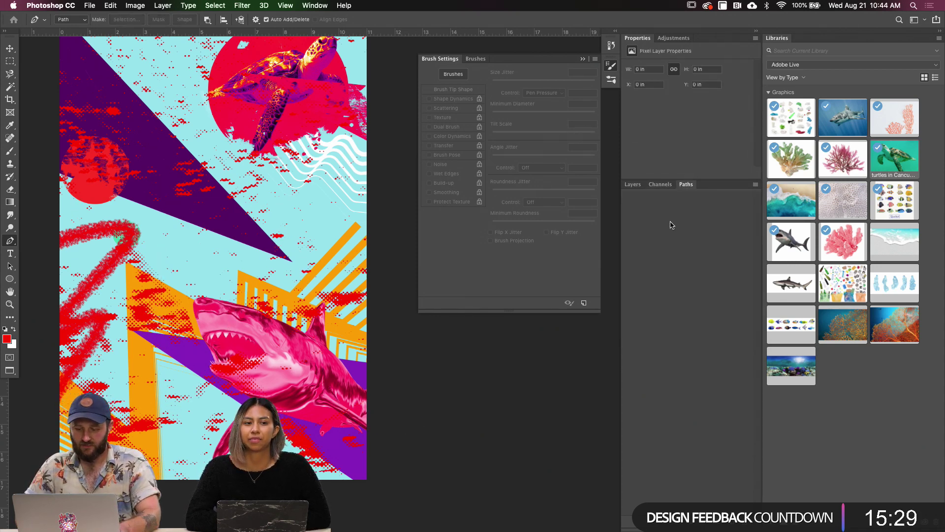
pyautogui.click(723, 508)
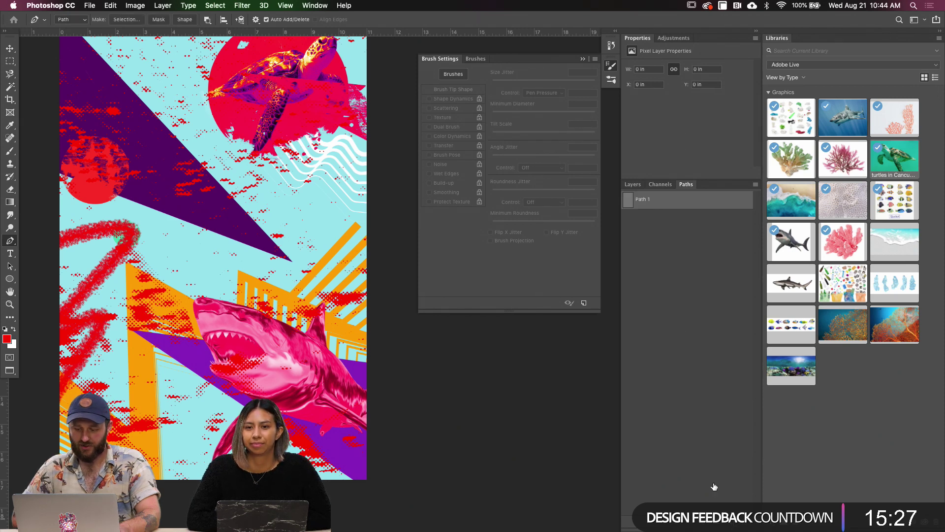
pyautogui.click(78, 266)
pyautogui.moveTo(167, 138); pyautogui.dragTo(167, 297)
pyautogui.moveTo(227, 273); pyautogui.dragTo(279, 187)
pyautogui.moveTo(313, 300); pyautogui.dragTo(264, 379)
pyautogui.click(413, 407)
pyautogui.press('Escape')
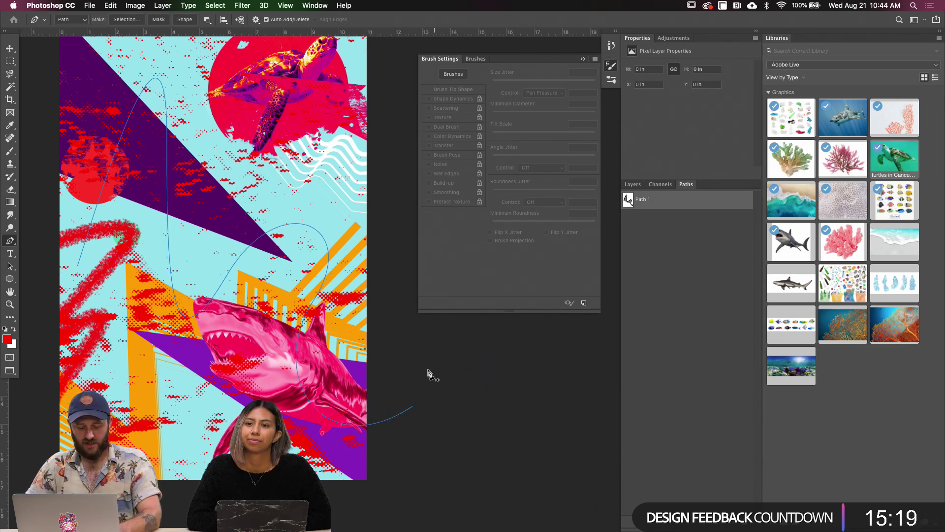
# Stroke the wavy path on the empty top layer using the Smudge tool at 400 px and 94% strength
pyautogui.press('v')
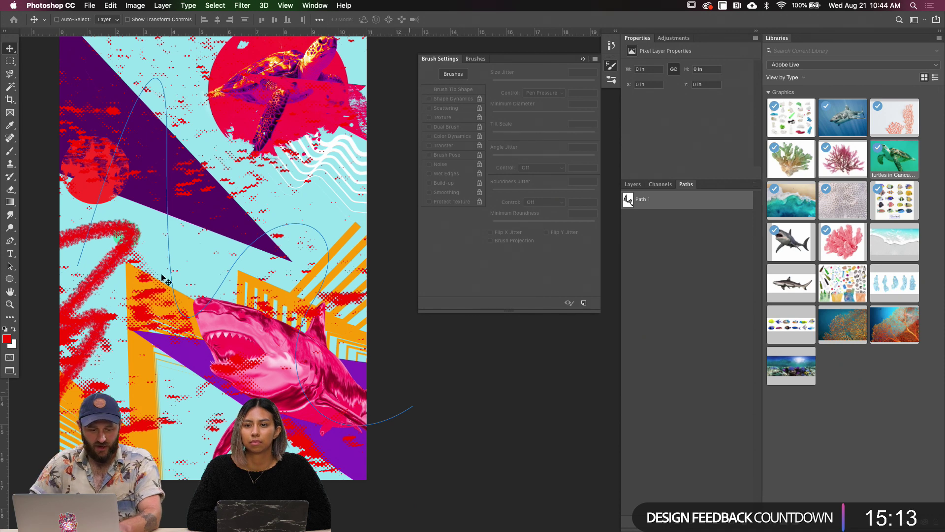
pyautogui.click(10, 216)
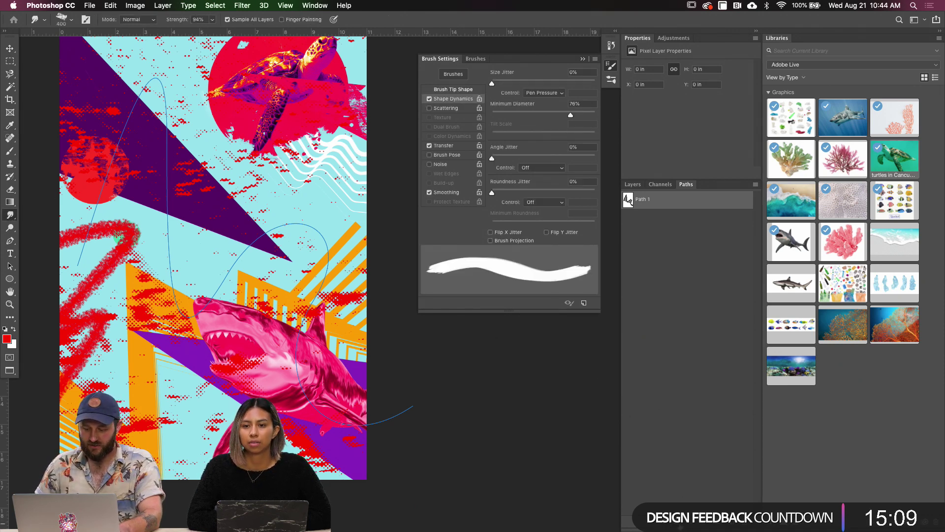
pyautogui.moveTo(96, 217); pyautogui.dragTo(66, 266)
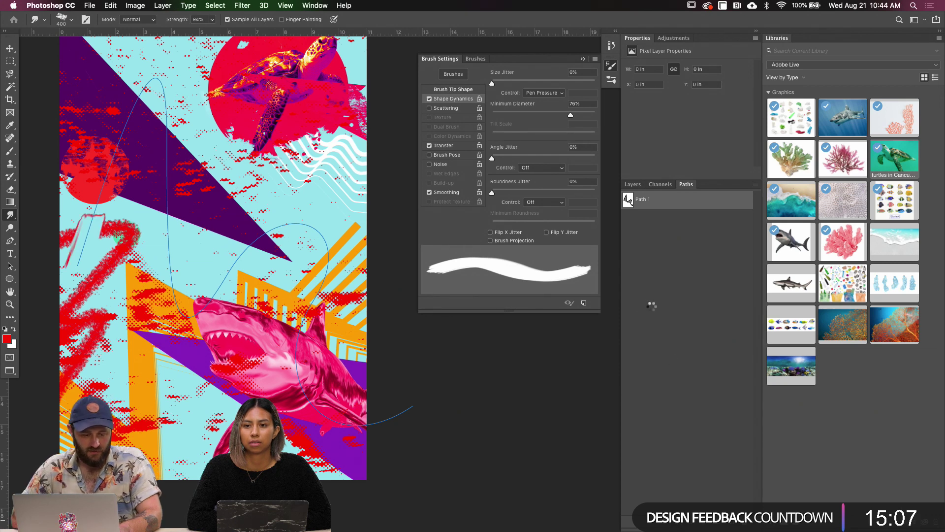
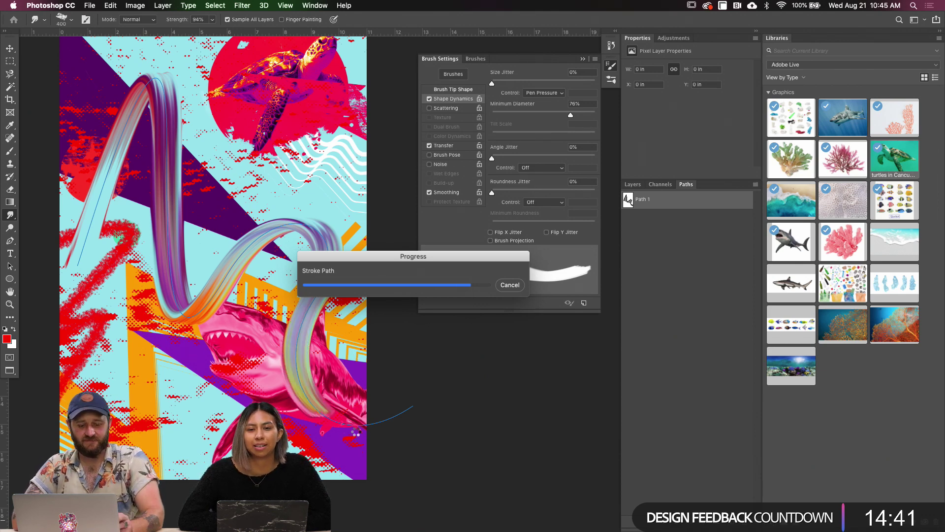
# Leave full-screen mode, move the ribbon document's window aside to expose the poster document, and collapse the brush settings
pyautogui.press('v')
pyautogui.press('f')
pyautogui.press('f')
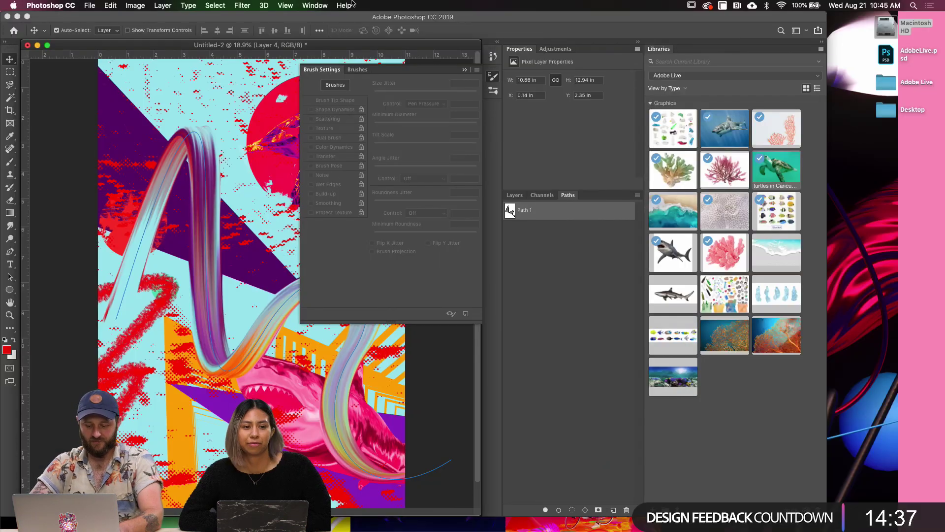
pyautogui.press('super+minus')
pyautogui.moveTo(234, 49)
pyautogui.mouseDown()
pyautogui.moveTo(350, 64)
pyautogui.moveTo(362, 79)
pyautogui.moveTo(393, 75)
pyautogui.mouseUp()
pyautogui.click(464, 69)
pyautogui.moveTo(322, 215); pyautogui.dragTo(170, 203)
pyautogui.press('f')
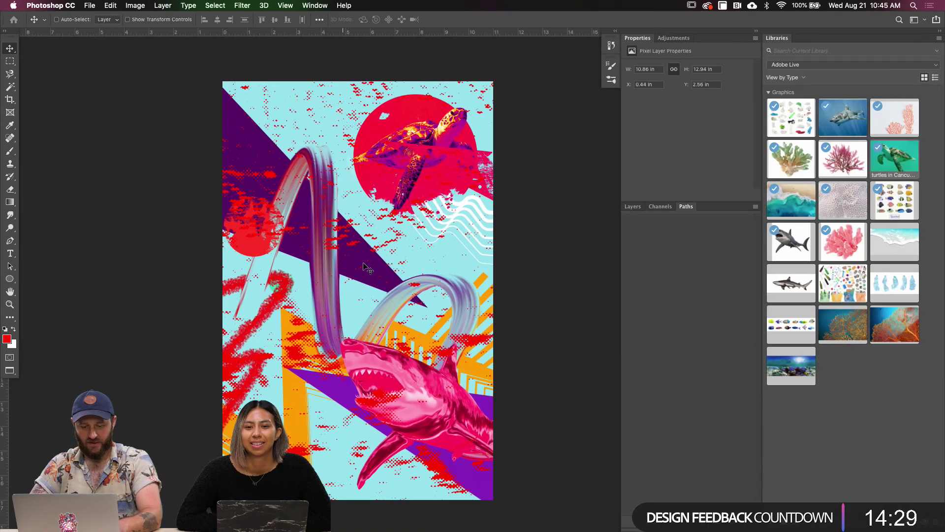
pyautogui.press('f')
pyautogui.press('f')
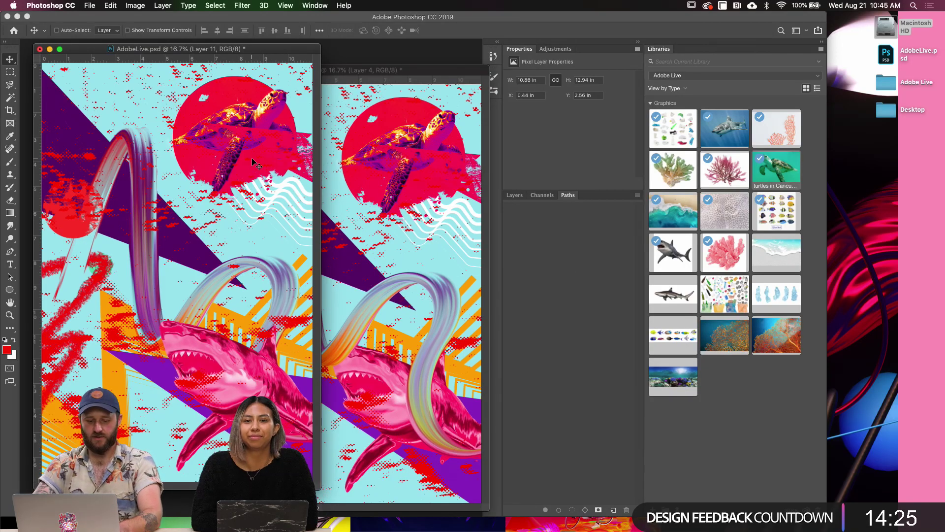
pyautogui.press('BackSpace')
# Copy the smudged ribbon layer into AdobeLive.psd at its original position and bring it to the top of the layer stack
pyautogui.click(397, 103)
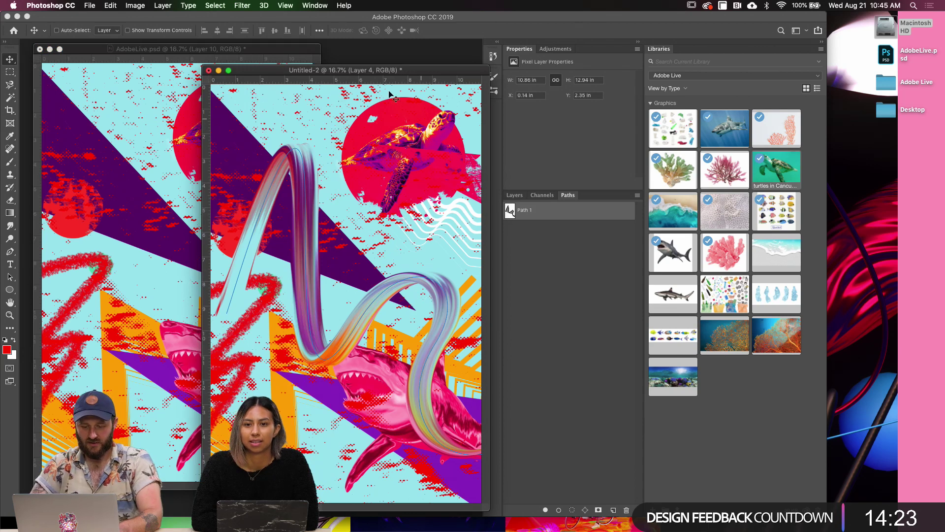
pyautogui.click(514, 195)
pyautogui.moveTo(332, 74); pyautogui.dragTo(415, 87)
pyautogui.moveTo(396, 218); pyautogui.dragTo(251, 302)
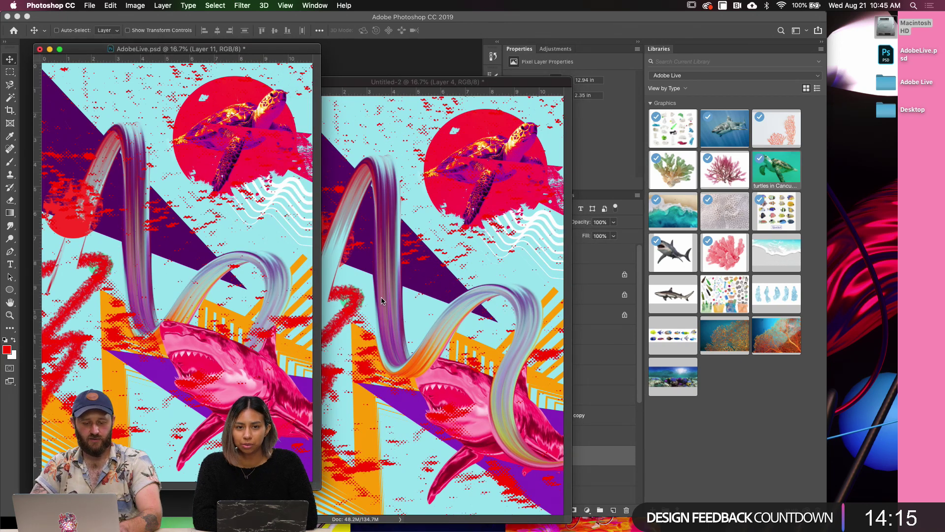
pyautogui.press('f')
pyautogui.hscroll(5, 346, 298)
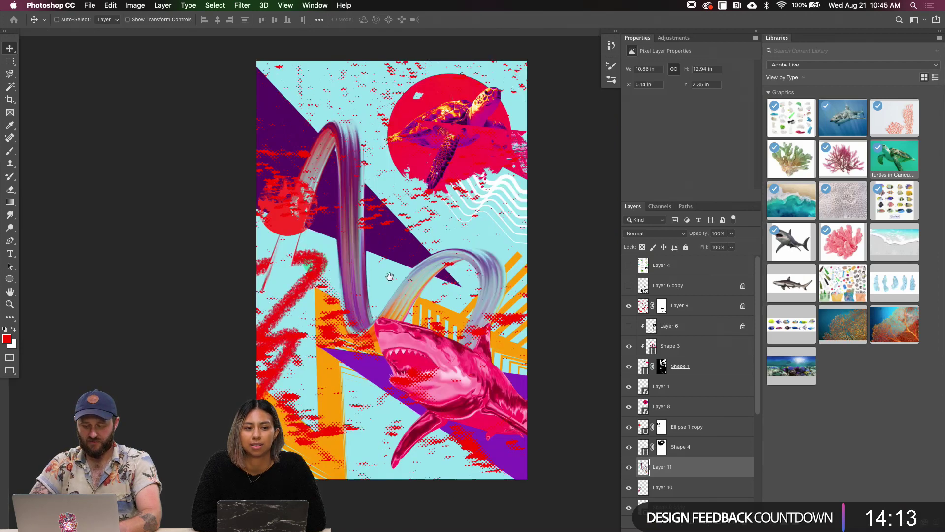
pyautogui.press('super+shift+bracketright')
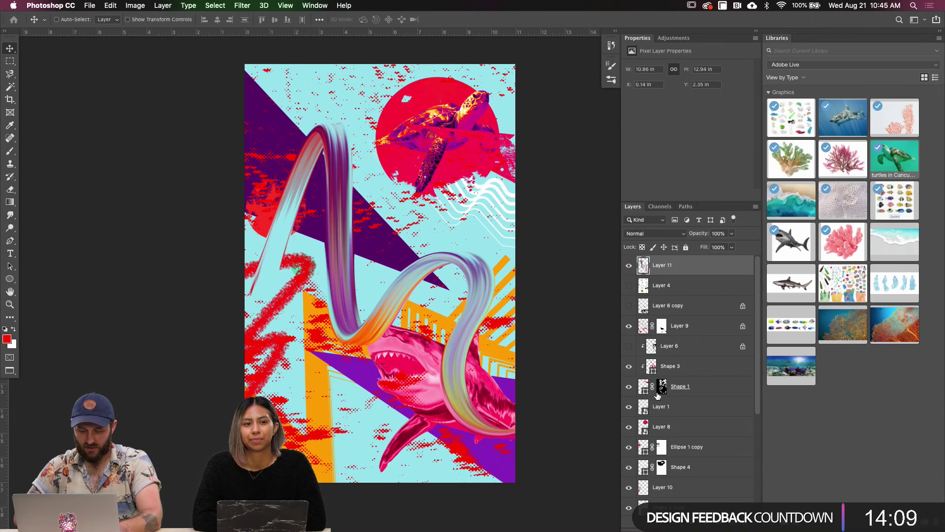
# Add a layer mask to the ribbon layer and load the shark's outline as a selection with the mask active
pyautogui.click(696, 525)
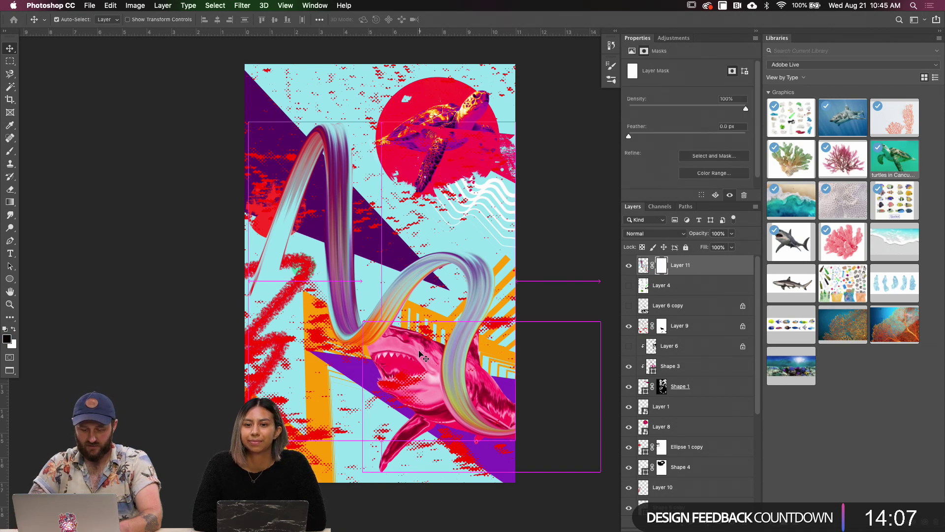
pyautogui.click(647, 411)
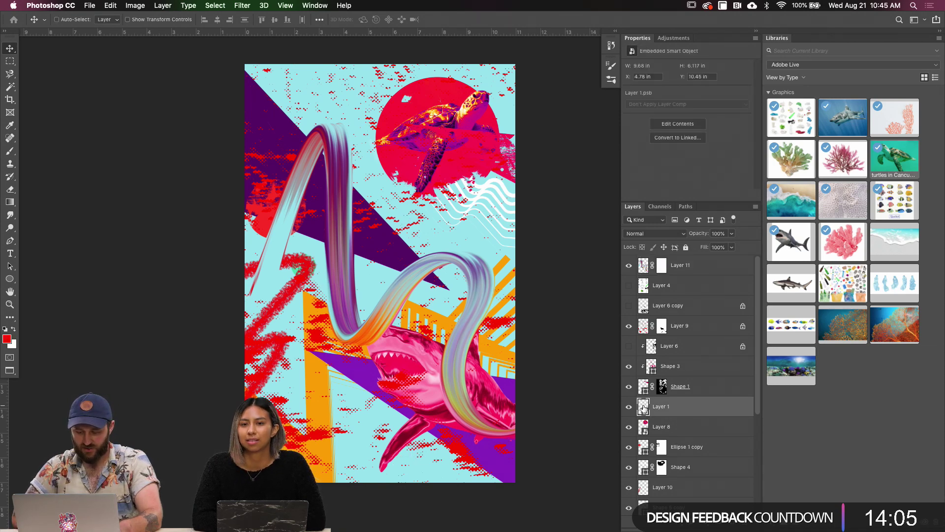
pyautogui.keyDown('super'); pyautogui.click(642, 407); pyautogui.keyUp('super')
pyautogui.click(662, 265)
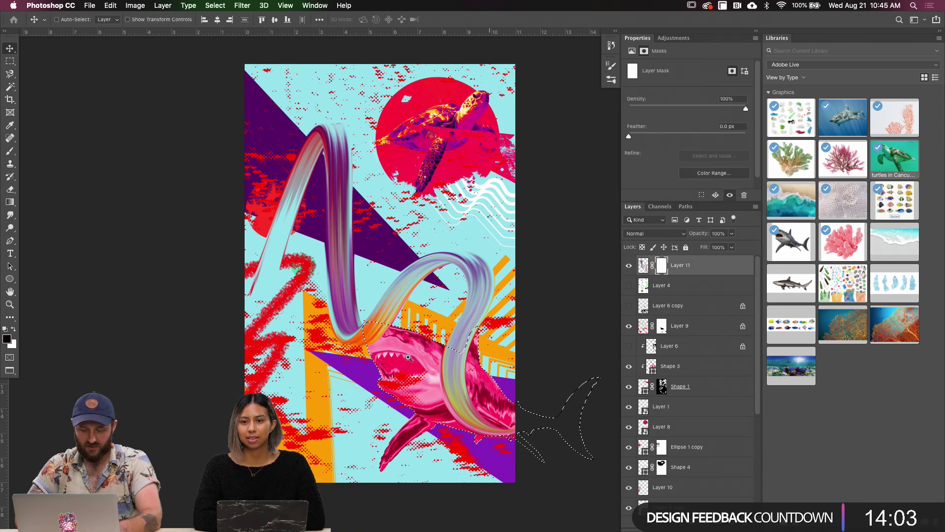
pyautogui.press('d')
# Mask out the orange part of the ribbon over the shark's nose with the 488 px DP Wheel 1 brush in black, and deselect
pyautogui.scroll(5, 369, 325)
pyautogui.press('b')
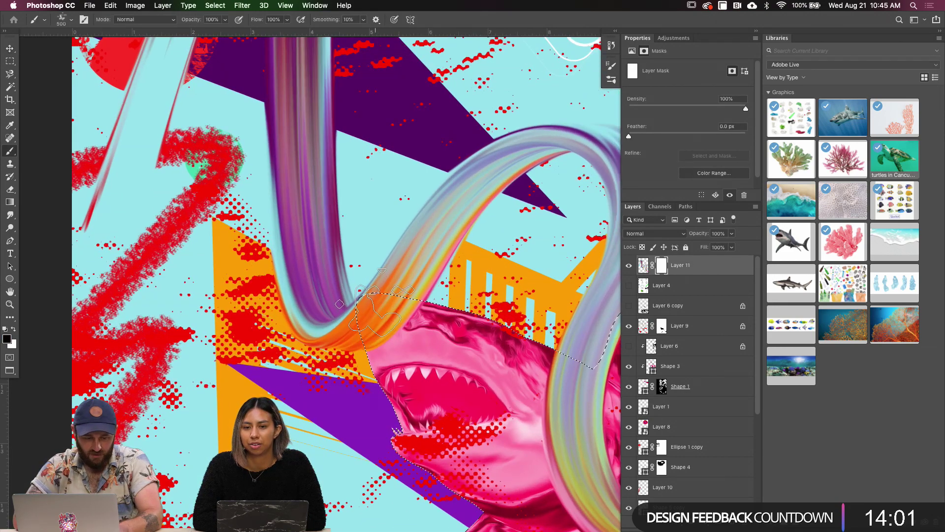
pyautogui.click(611, 79)
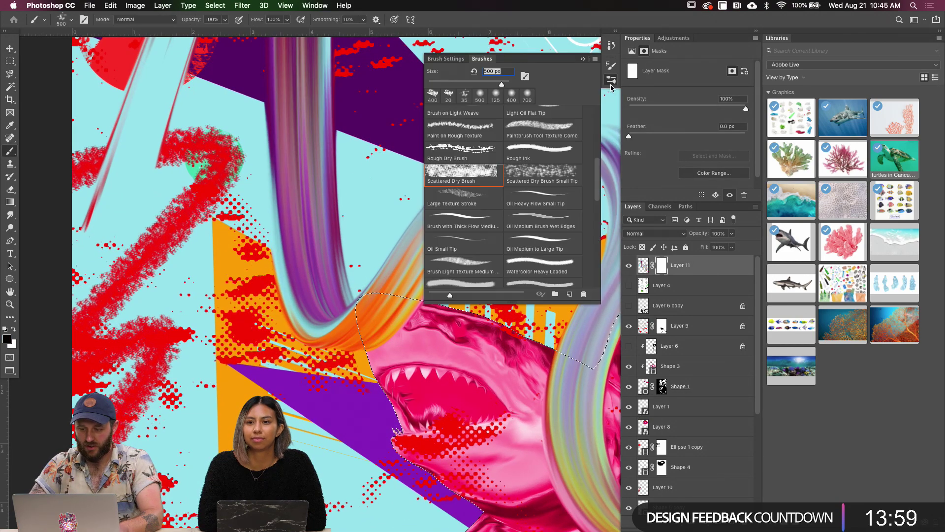
pyautogui.moveTo(599, 145); pyautogui.dragTo(586, 102)
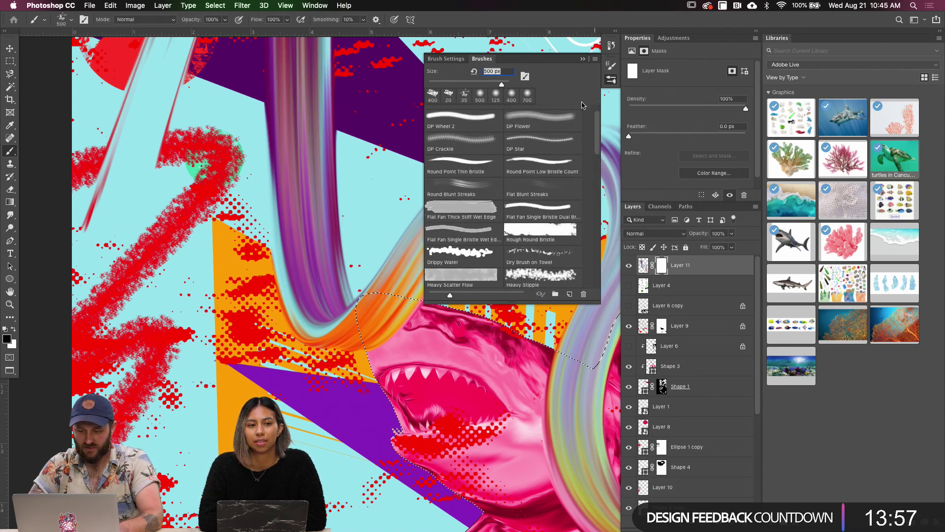
pyautogui.scroll(1, 593, 118)
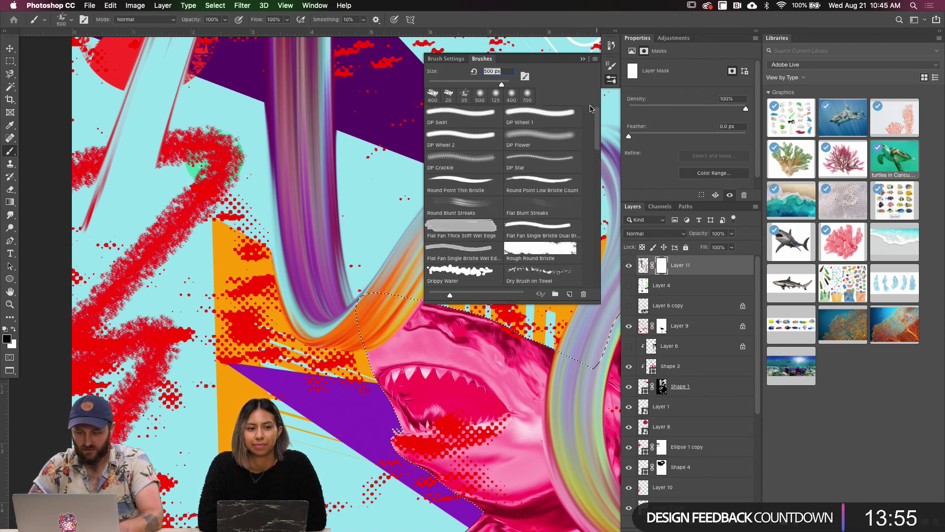
pyautogui.click(540, 117)
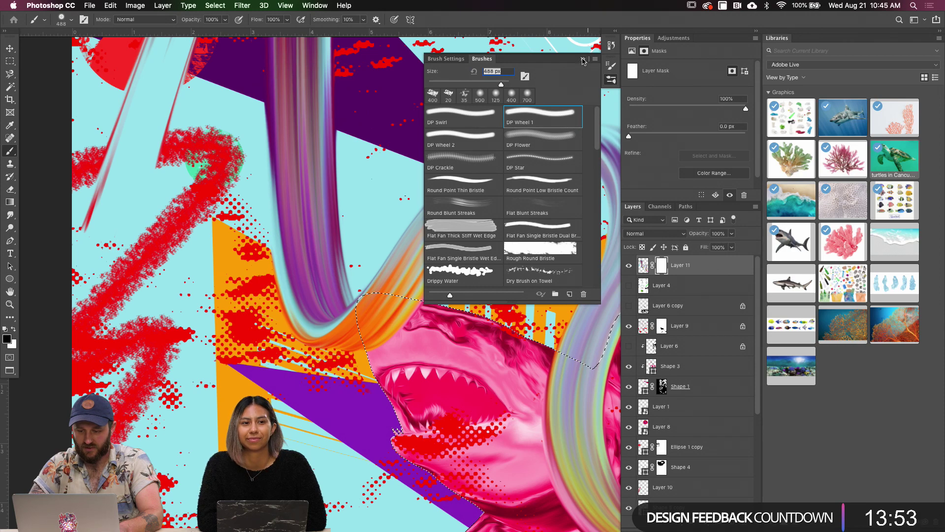
pyautogui.click(584, 58)
pyautogui.moveTo(463, 258)
pyautogui.mouseDown()
pyautogui.moveTo(382, 304)
pyautogui.moveTo(375, 336)
pyautogui.moveTo(386, 301)
pyautogui.moveTo(370, 325)
pyautogui.mouseUp()
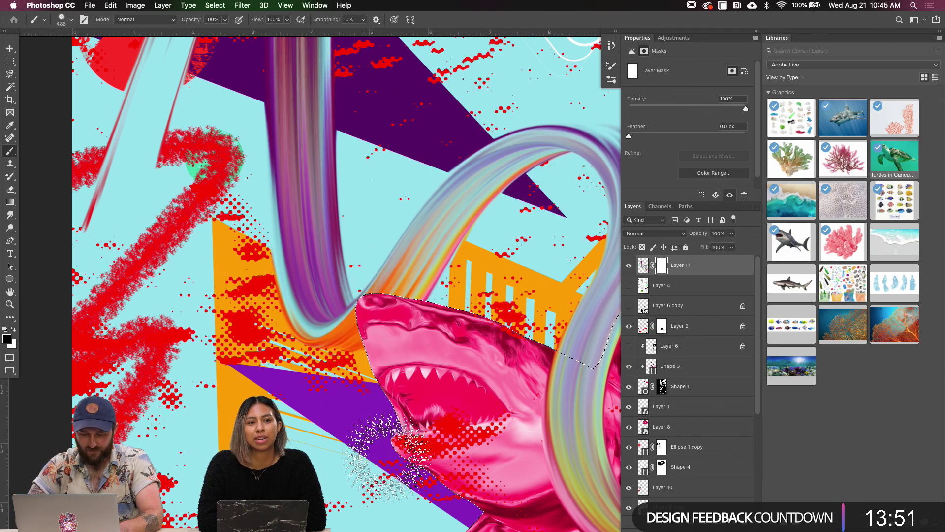
pyautogui.press('v')
pyautogui.press('super+d')
pyautogui.press('super+minus')
pyautogui.press('super+minus')
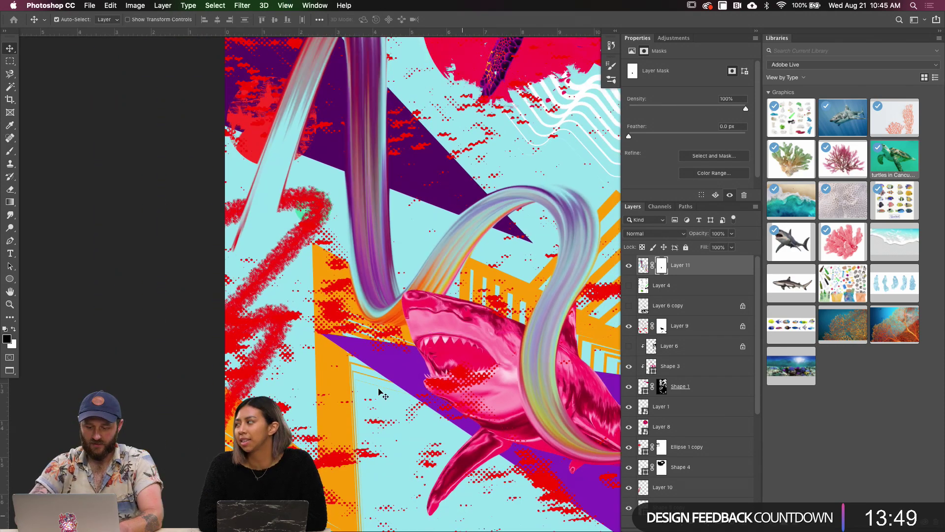
pyautogui.press('super+minus')
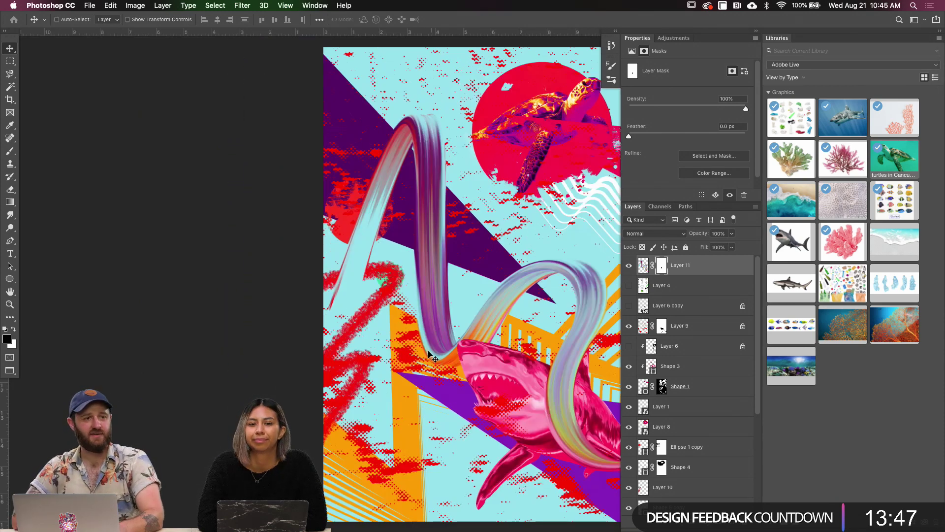
pyautogui.moveTo(426, 321); pyautogui.dragTo(314, 294)
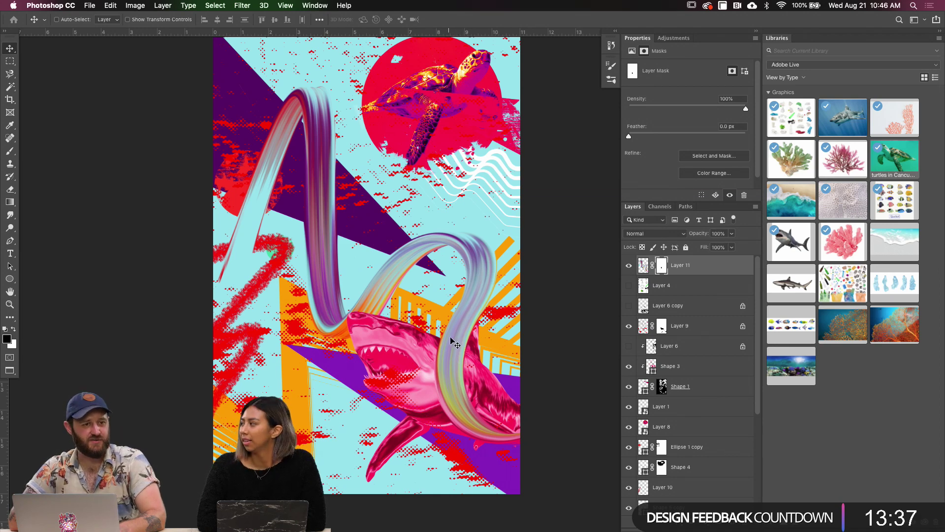
# Arrange the poster and ribbon document windows partly side by side outside full-screen mode and make Untitled-2 the active document
pyautogui.press('f')
pyautogui.press('f')
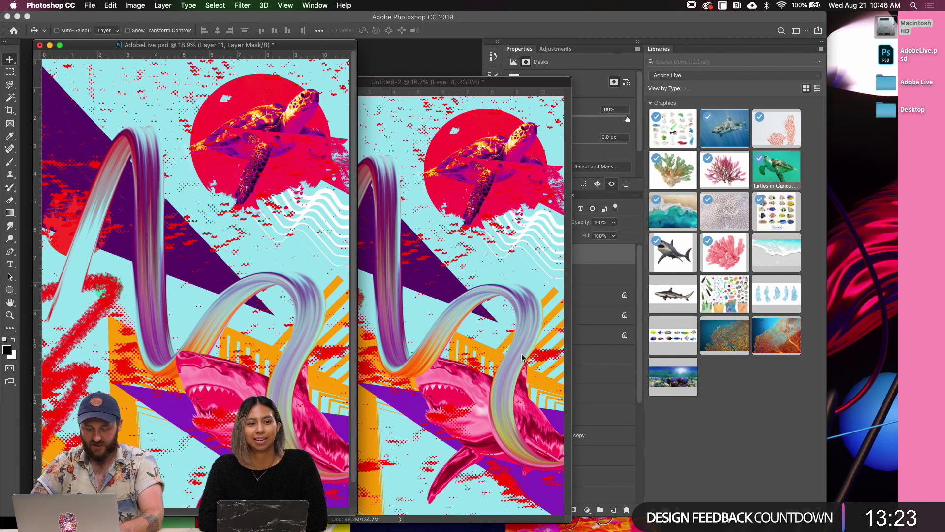
pyautogui.moveTo(401, 79); pyautogui.dragTo(378, 89)
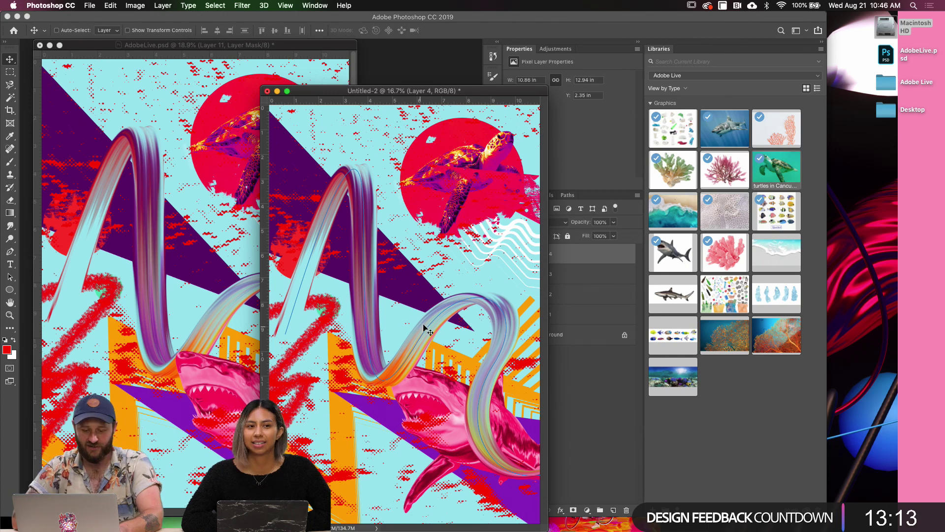
pyautogui.click(287, 77)
pyautogui.press('super+minus')
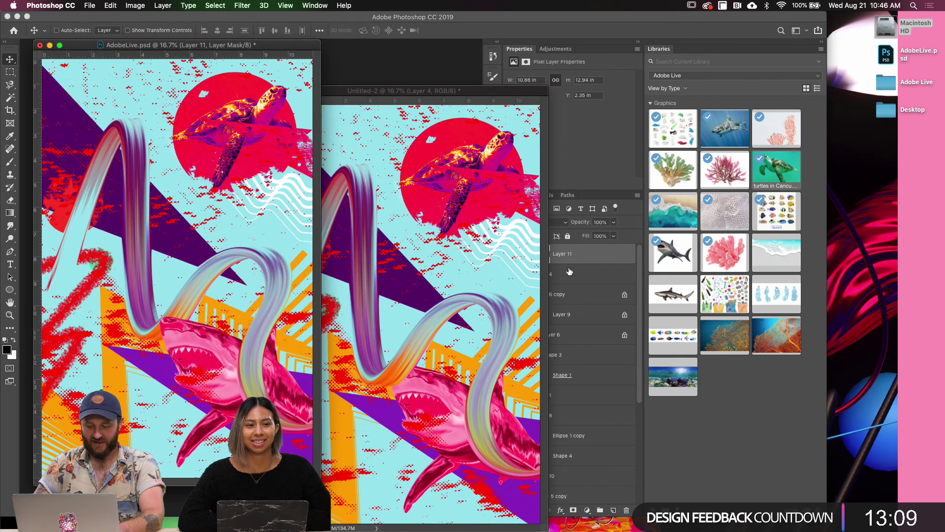
pyautogui.click(433, 252)
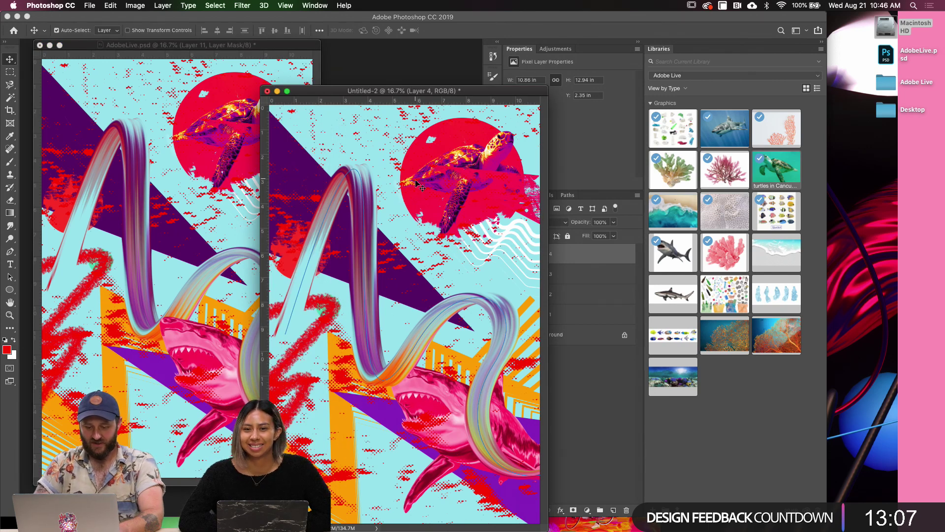
# Move the Untitled-2 window clear of the layer list, hide its smudged ribbon layer, and deselect the ribbon's path
pyautogui.moveTo(444, 95); pyautogui.dragTo(355, 102)
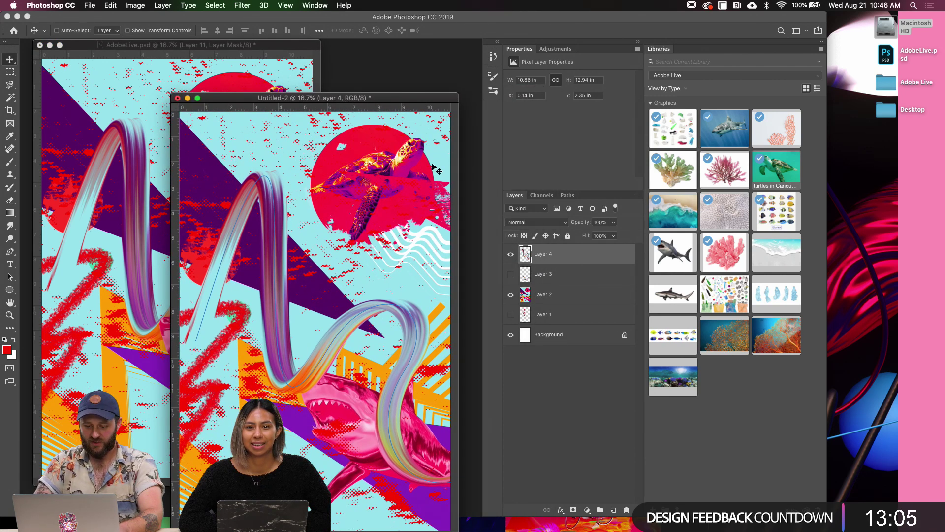
pyautogui.click(510, 254)
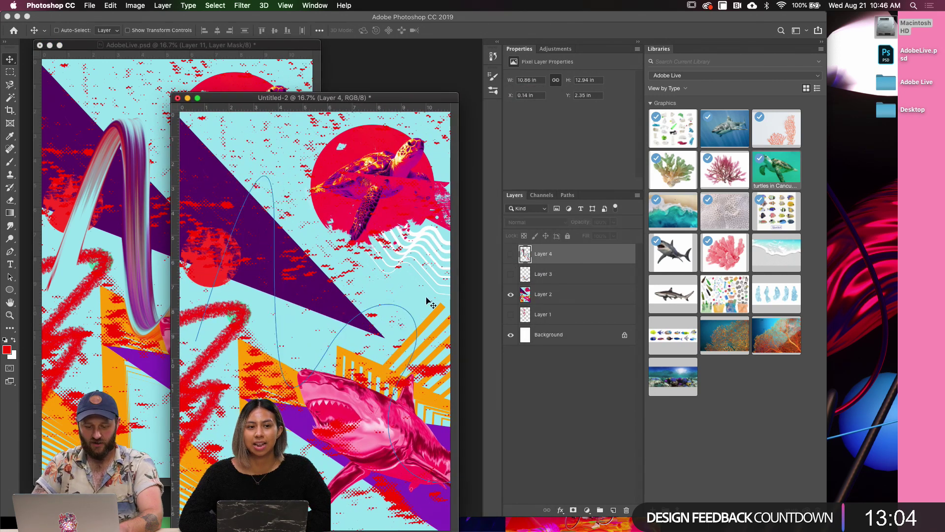
pyautogui.click(568, 196)
pyautogui.click(558, 294)
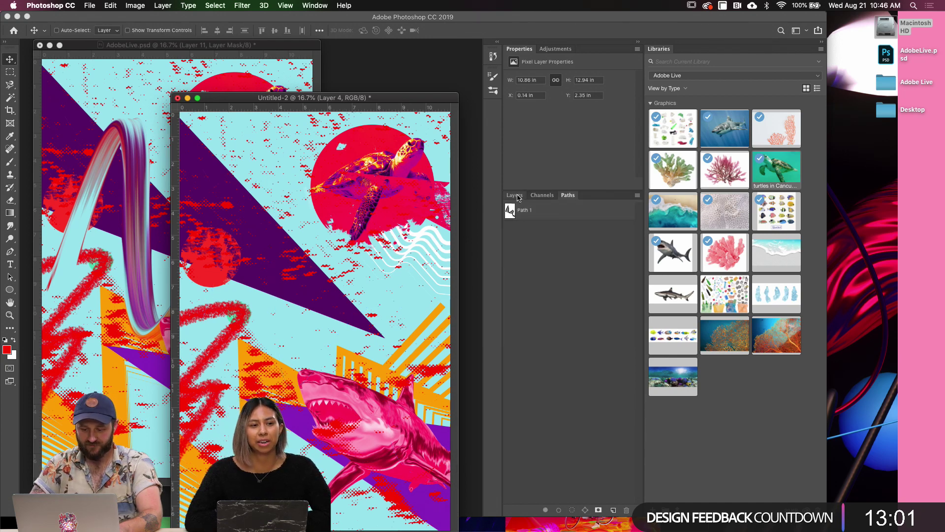
pyautogui.click(514, 196)
# Duplicate the ribbon layer in AdobeLive.psd, move the copy toward the poster's upper left, and disable the copy's layer mask in full-screen view
pyautogui.click(141, 137)
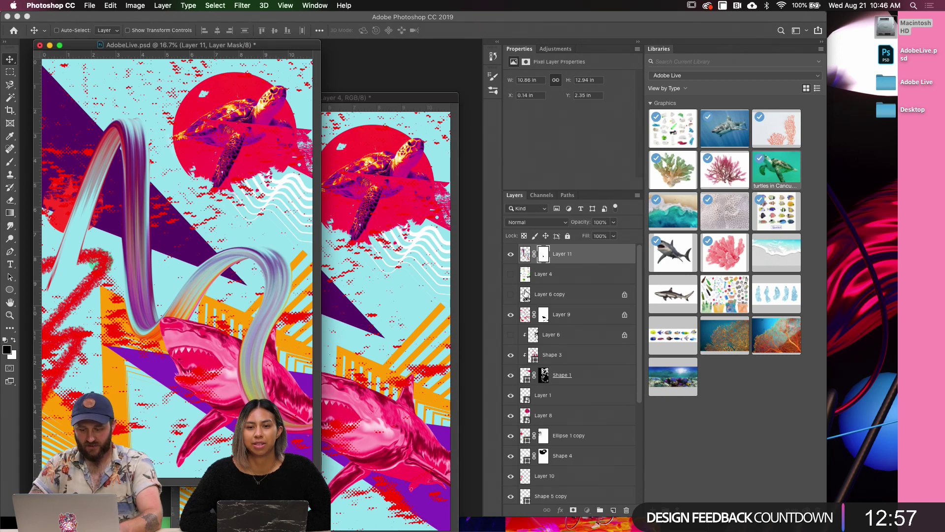
pyautogui.click(524, 255)
pyautogui.press('super+j')
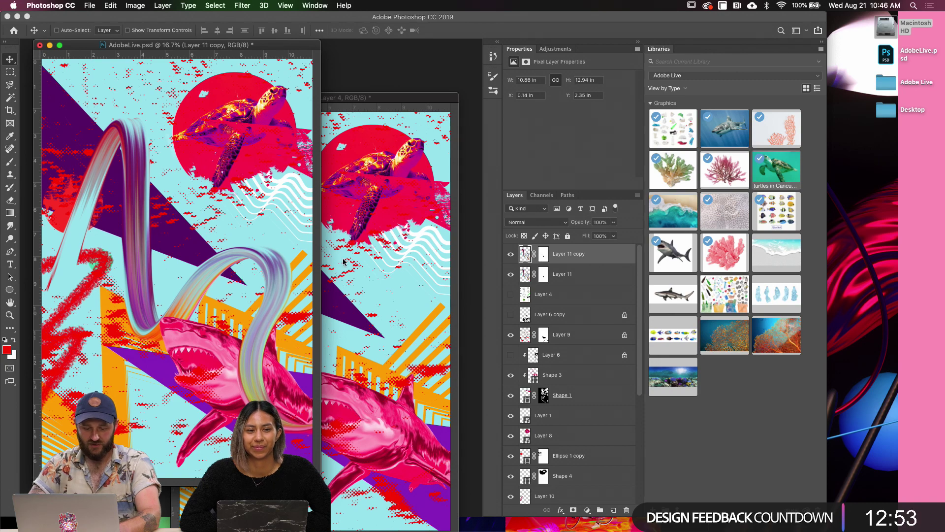
pyautogui.press('f')
pyautogui.moveTo(496, 315); pyautogui.dragTo(397, 163)
pyautogui.keyDown('shift'); pyautogui.click(661, 266); pyautogui.keyUp('shift')
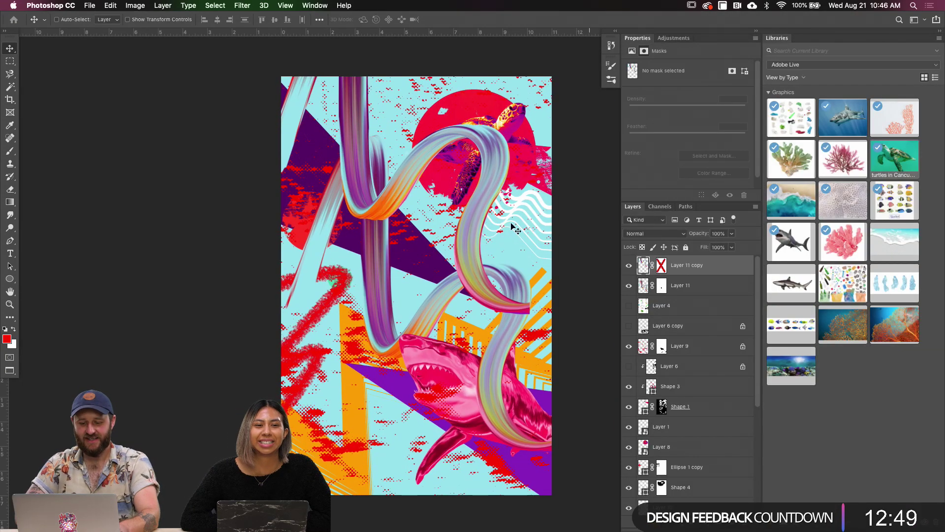
# Rotate the ribbon copy clockwise and place it diagonally from the poster's left edge to below the turtle
pyautogui.press('super+t')
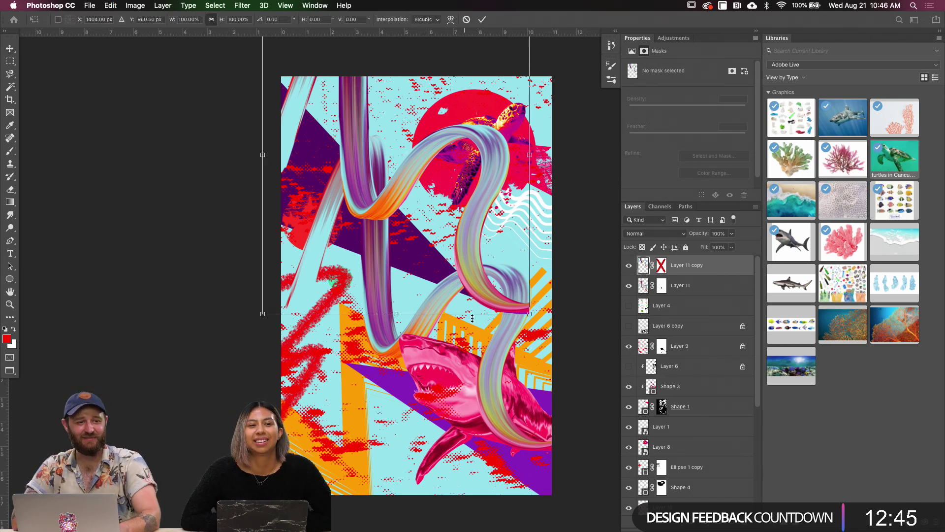
pyautogui.moveTo(498, 354); pyautogui.dragTo(433, 245)
pyautogui.press('Return')
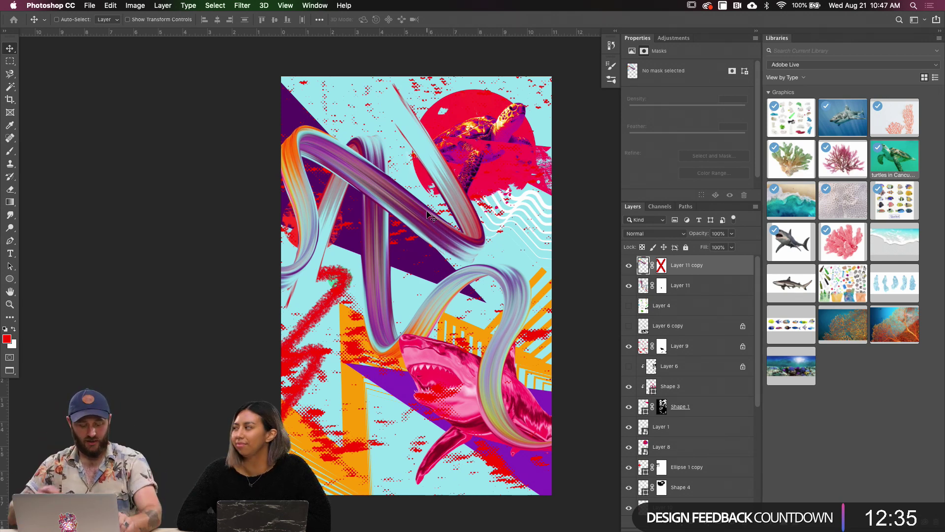
pyautogui.press('super+Tab')
pyautogui.press('super+Tab')
pyautogui.press('super+Tab')
pyautogui.press('a')
pyautogui.press('super+Tab')
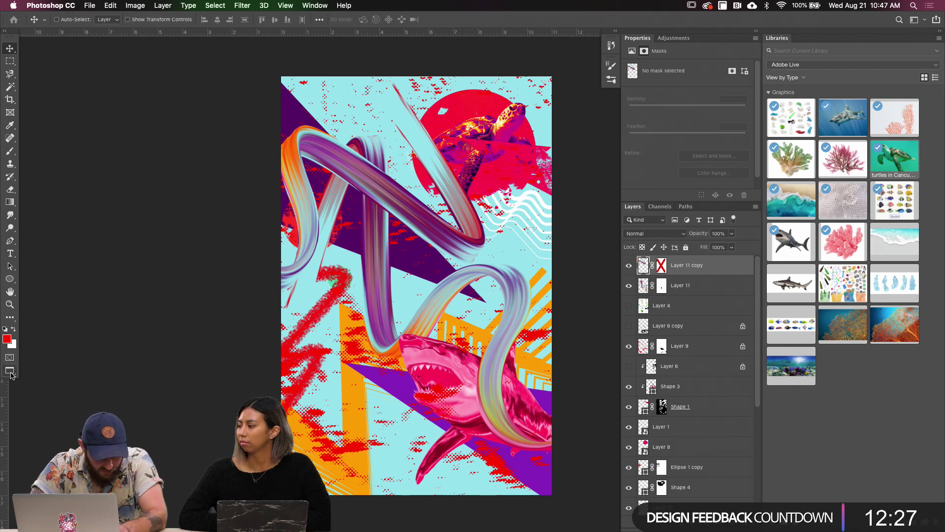
pyautogui.rightClick(10, 372)
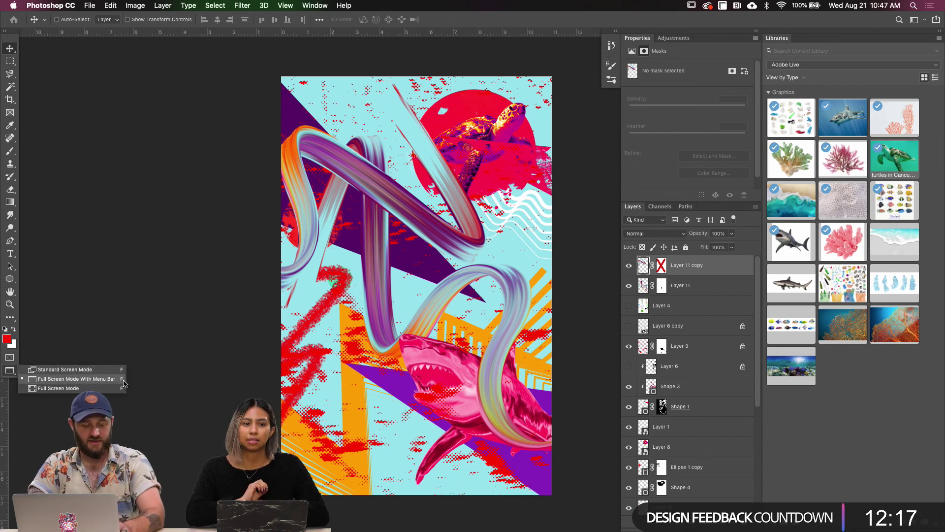
pyautogui.click(122, 388)
pyautogui.click(485, 218)
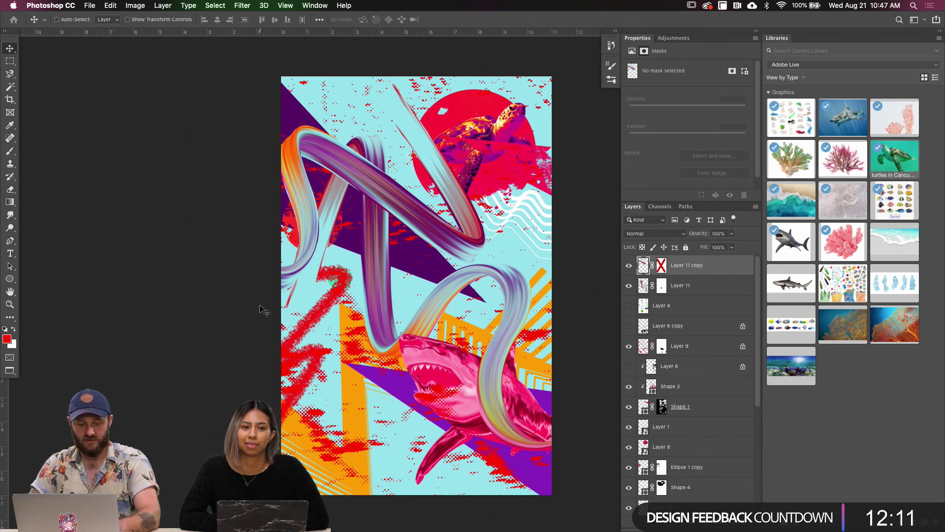
# Return to standard screen mode, zoom Untitled-2 out to 6.25%, and arrange its small window beside the AdobeLive.psd window
pyautogui.press('f')
pyautogui.press('f')
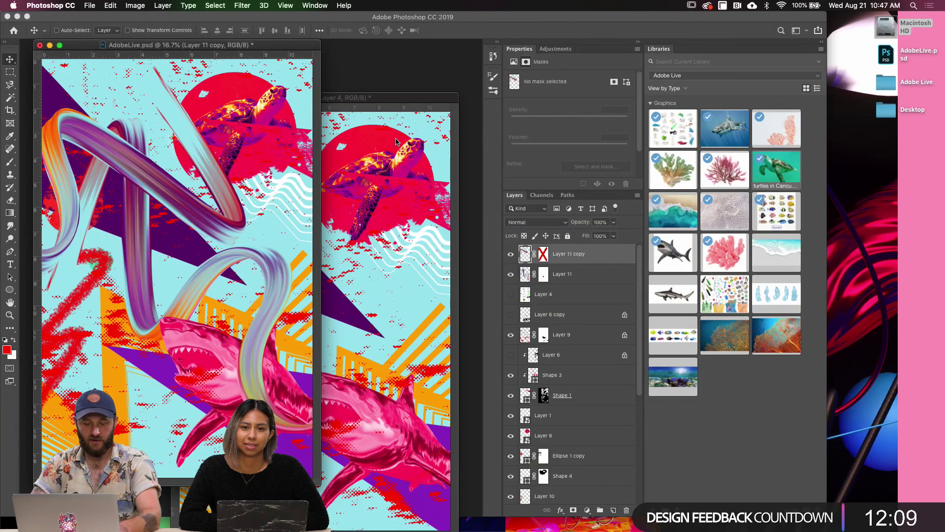
pyautogui.click(383, 99)
pyautogui.press('super+minus')
pyautogui.press('super+minus')
pyautogui.press('super+minus')
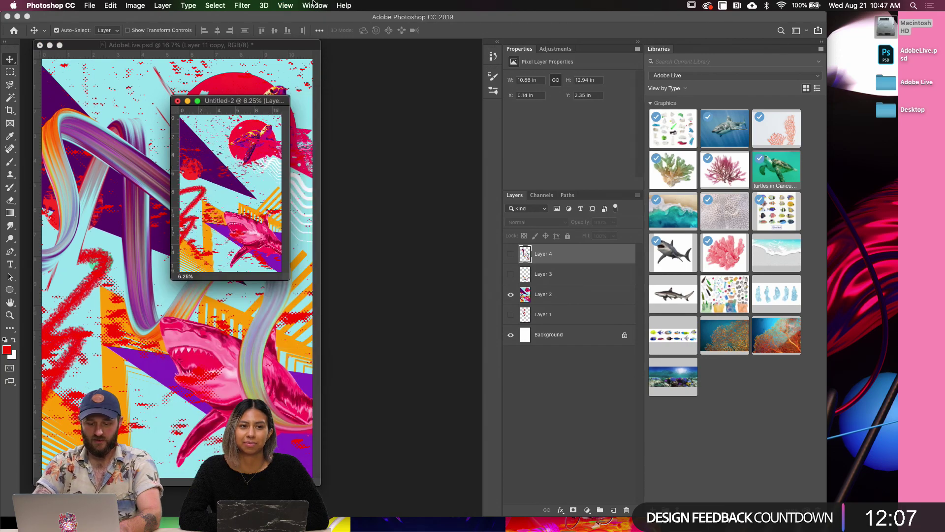
pyautogui.moveTo(248, 100); pyautogui.dragTo(410, 74)
pyautogui.moveTo(255, 45); pyautogui.dragTo(326, 50)
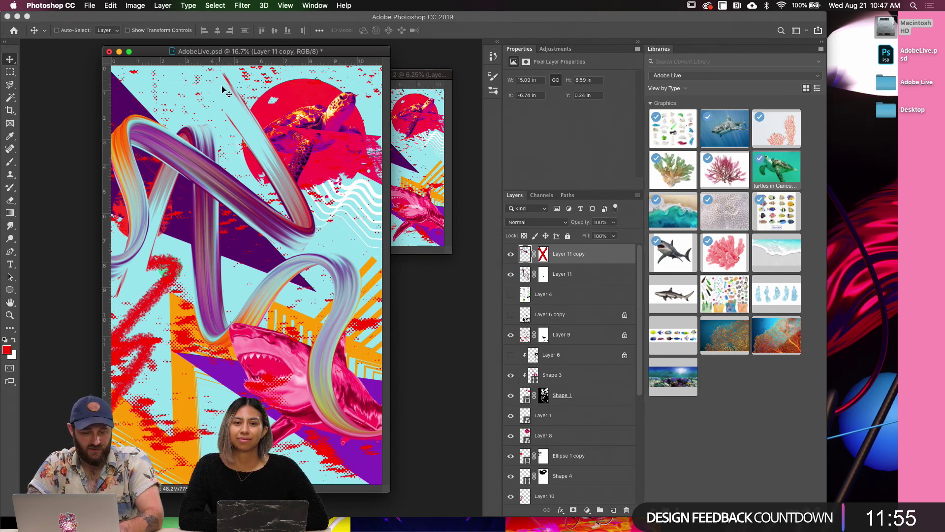
# Hide the original ribbon layer, then slightly rotate the ribbon copy and position it across the poster's upper left, beside the turtle
pyautogui.moveTo(266, 191)
pyautogui.mouseDown()
pyautogui.moveTo(245, 167)
pyautogui.moveTo(218, 176)
pyautogui.mouseUp()
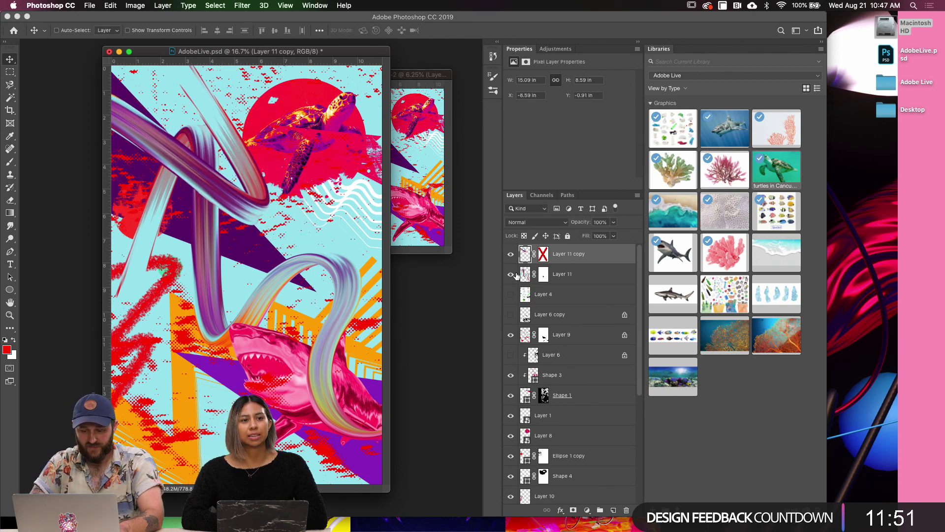
pyautogui.click(510, 273)
pyautogui.moveTo(253, 216)
pyautogui.mouseDown()
pyautogui.moveTo(232, 172)
pyautogui.moveTo(232, 186)
pyautogui.mouseUp()
pyautogui.hotkey('ctrl', 't')
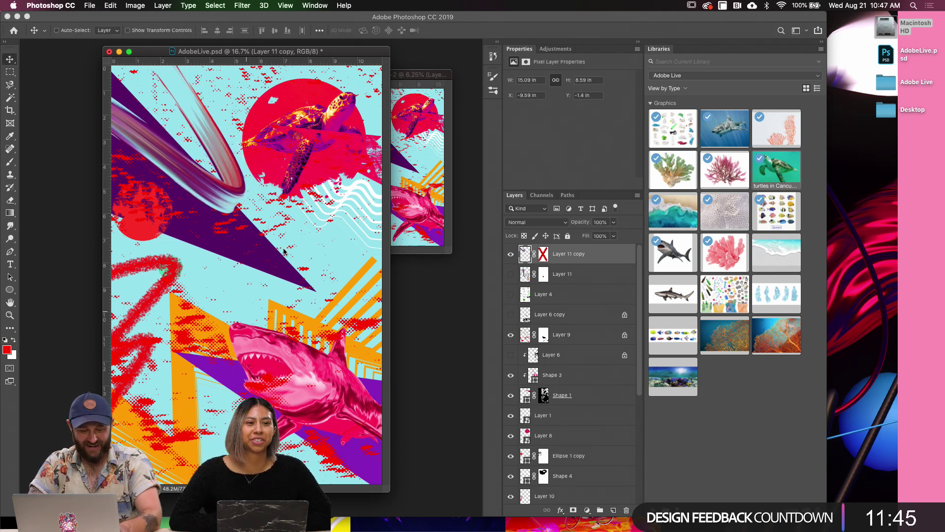
pyautogui.moveTo(265, 242)
pyautogui.mouseDown()
pyautogui.moveTo(268, 253)
pyautogui.moveTo(228, 184)
pyautogui.moveTo(220, 203)
pyautogui.moveTo(278, 218)
pyautogui.moveTo(274, 193)
pyautogui.mouseUp()
pyautogui.press('Return')
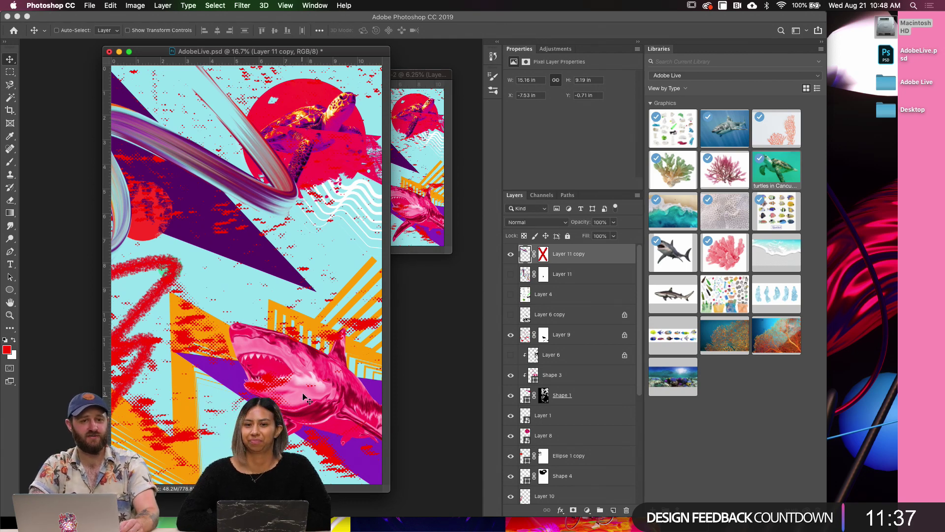
pyautogui.moveTo(223, 174); pyautogui.dragTo(213, 155)
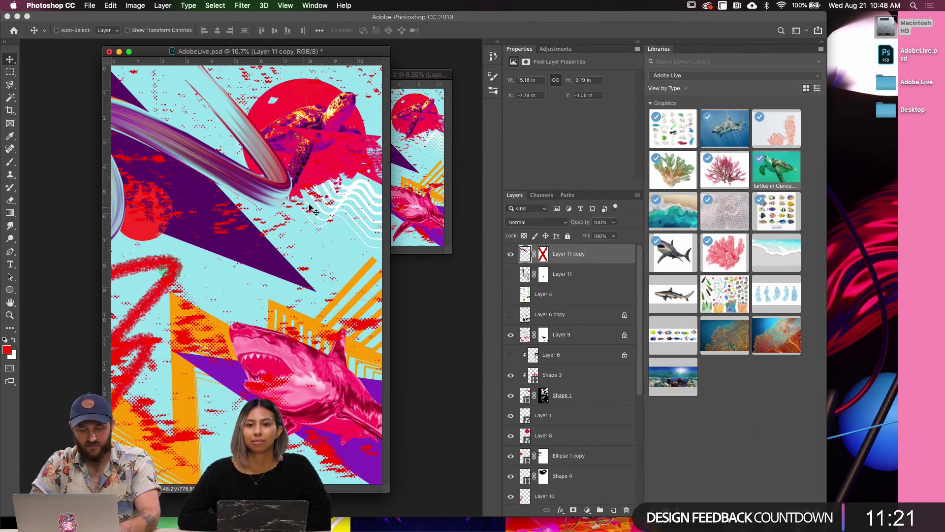
# Reposition the purple triangle behind the shark, and transform and move the orange striped shape so it frames the shark's head
pyautogui.moveTo(189, 385); pyautogui.dragTo(224, 395)
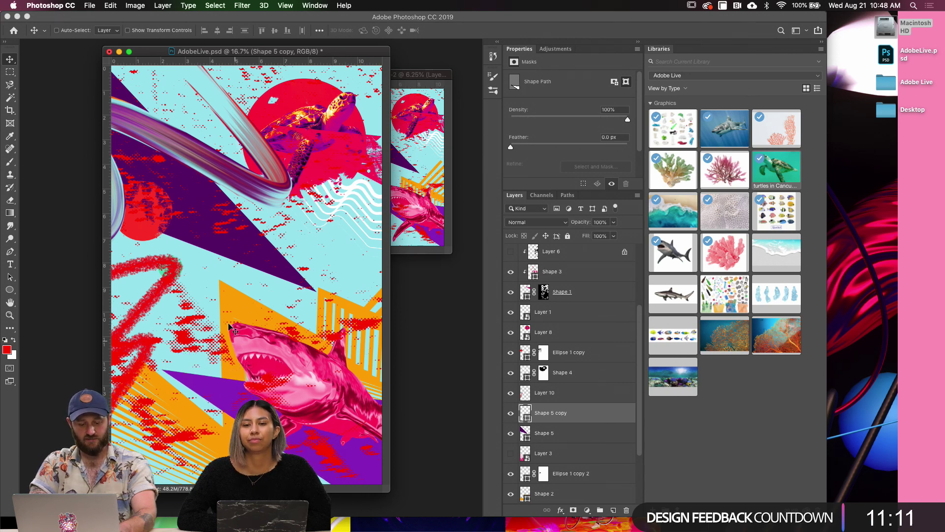
pyautogui.keyDown('super'); pyautogui.click(238, 309); pyautogui.keyUp('super')
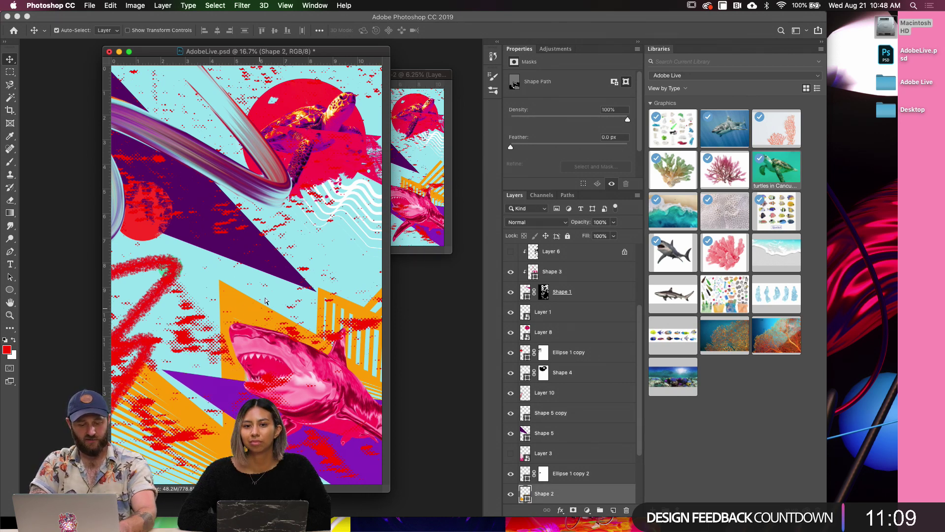
pyautogui.press('super+t')
pyautogui.moveTo(308, 216); pyautogui.dragTo(291, 209)
pyautogui.press('Return')
pyautogui.moveTo(277, 299)
pyautogui.mouseDown()
pyautogui.moveTo(283, 305)
pyautogui.moveTo(261, 290)
pyautogui.mouseUp()
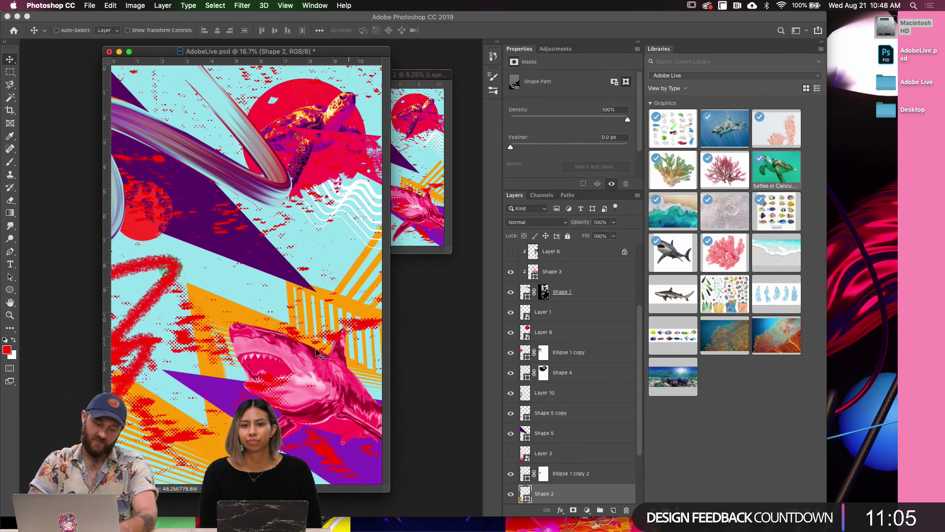
# Recolor the purple triangle behind the shark to blue #63a4ee
pyautogui.keyDown('super'); pyautogui.click(237, 381); pyautogui.keyUp('super')
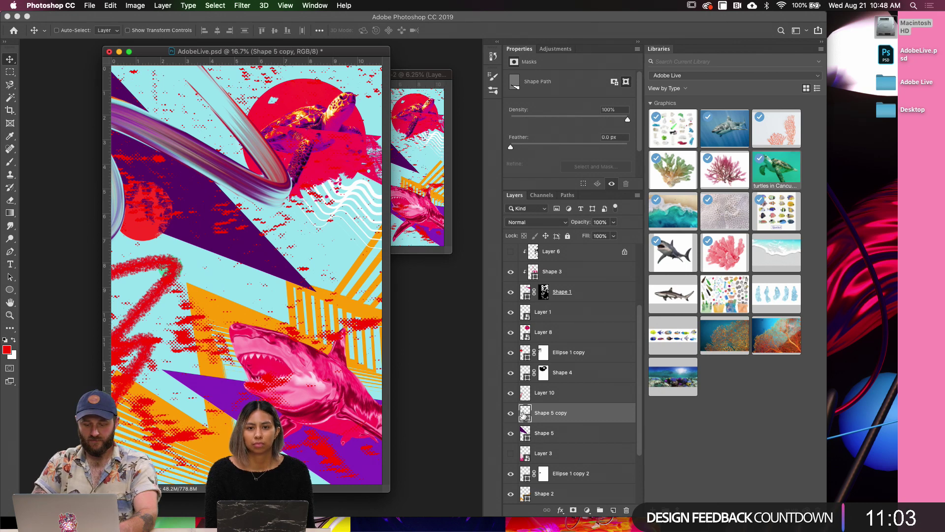
pyautogui.doubleClick(525, 413)
pyautogui.moveTo(693, 178); pyautogui.dragTo(697, 203)
pyautogui.moveTo(651, 177); pyautogui.dragTo(630, 159)
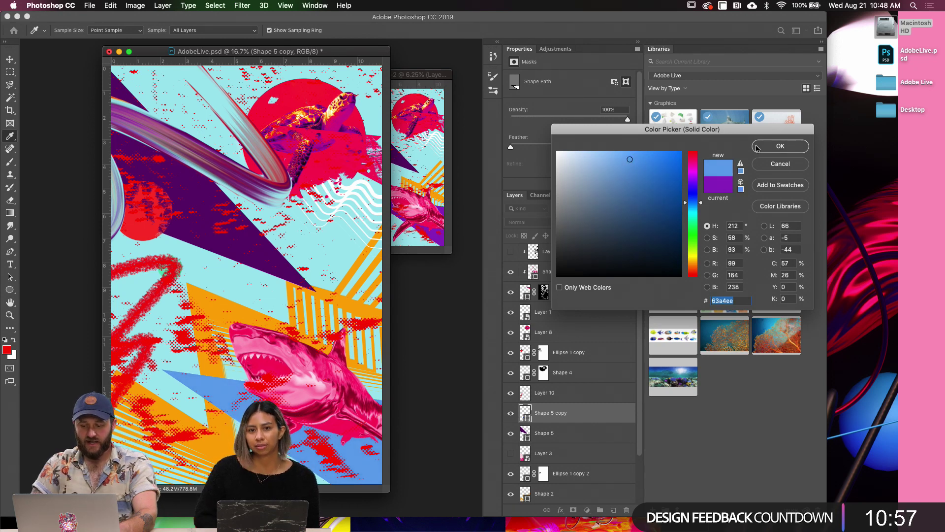
pyautogui.click(780, 146)
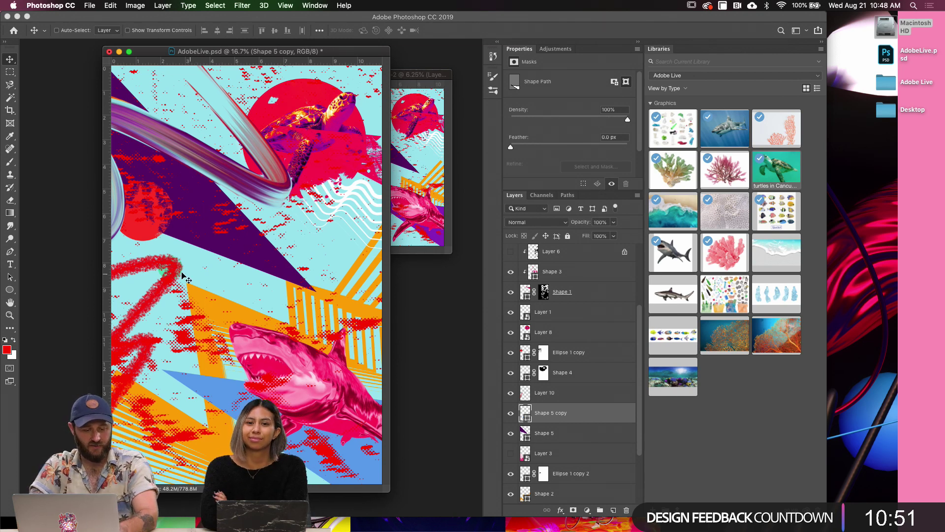
# Hide the red scribble, the red circle under the purple triangle, the small green circle, and the textured Layer 9
pyautogui.hotkey('alt', ']')
pyautogui.click(511, 393)
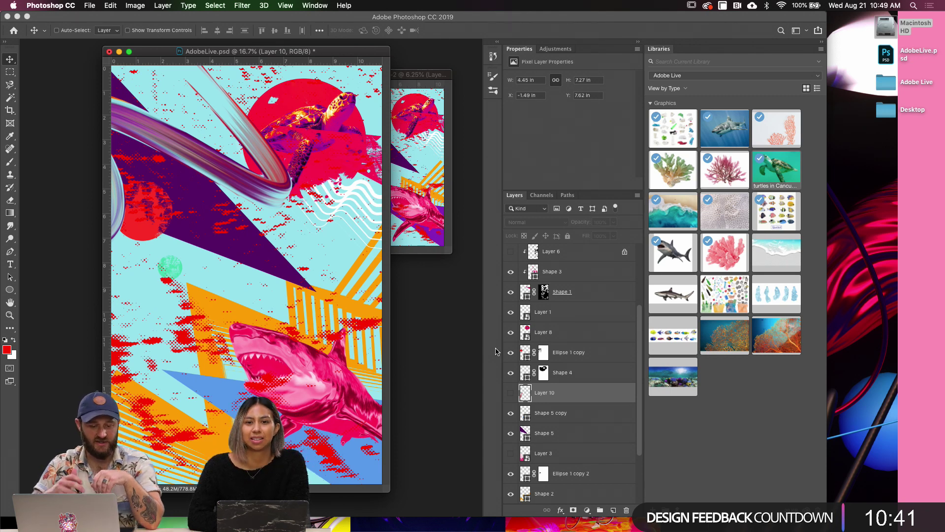
pyautogui.keyDown('super'); pyautogui.click(142, 231); pyautogui.keyUp('super')
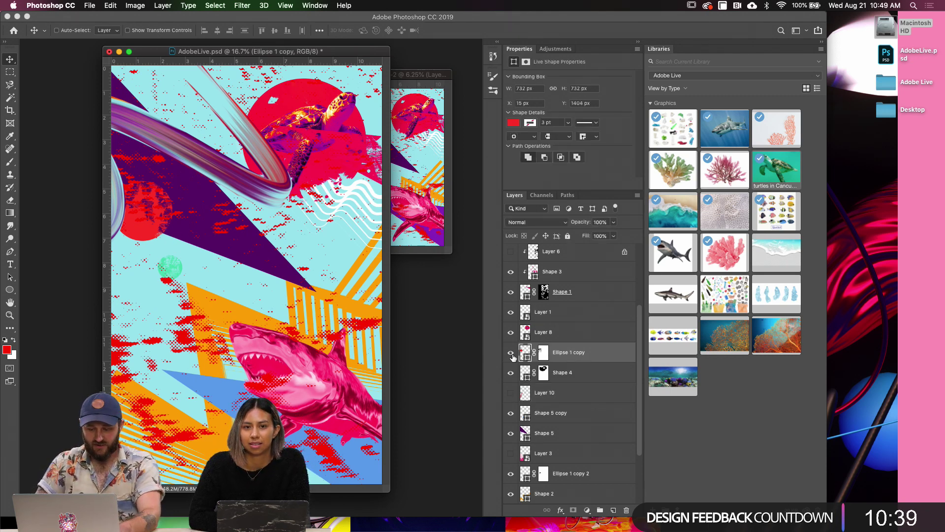
pyautogui.click(511, 353)
pyautogui.keyDown('super'); pyautogui.click(168, 268); pyautogui.keyUp('super')
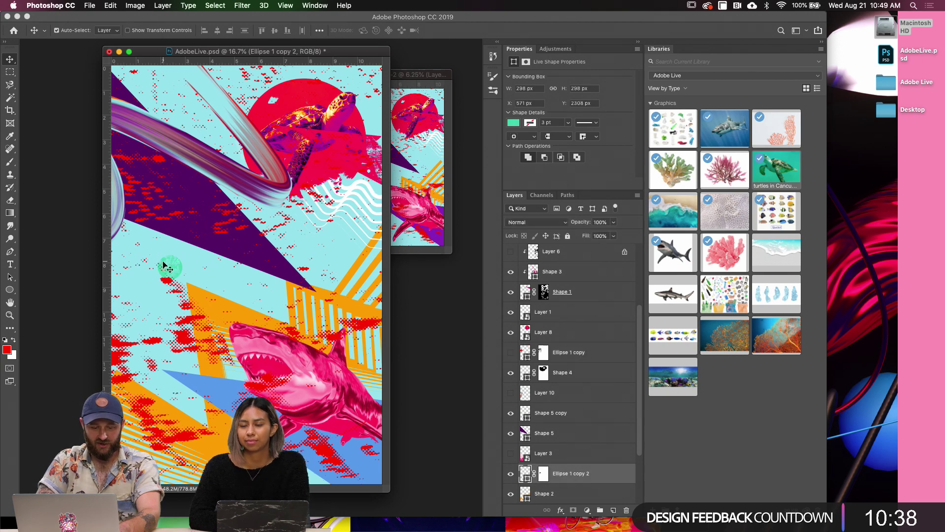
pyautogui.click(511, 473)
pyautogui.keyDown('super'); pyautogui.click(194, 309); pyautogui.keyUp('super')
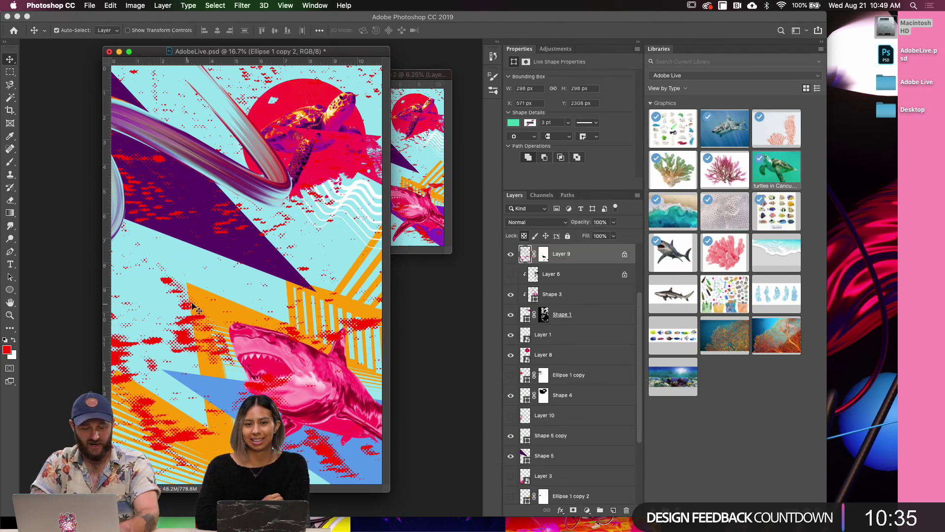
pyautogui.click(510, 253)
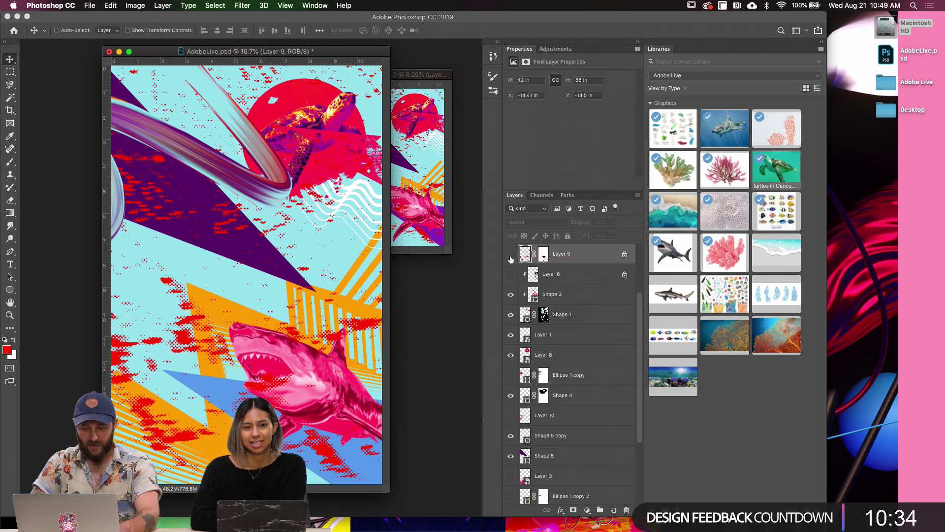
# Move the red distressed texture of Shape 1 from the turtle down to the poster's bottom edge
pyautogui.keyDown('super'); pyautogui.click(335, 142); pyautogui.keyUp('super')
pyautogui.moveTo(339, 144); pyautogui.dragTo(264, 485)
pyautogui.moveTo(273, 358)
pyautogui.mouseDown()
pyautogui.moveTo(282, 376)
pyautogui.moveTo(278, 367)
pyautogui.mouseUp()
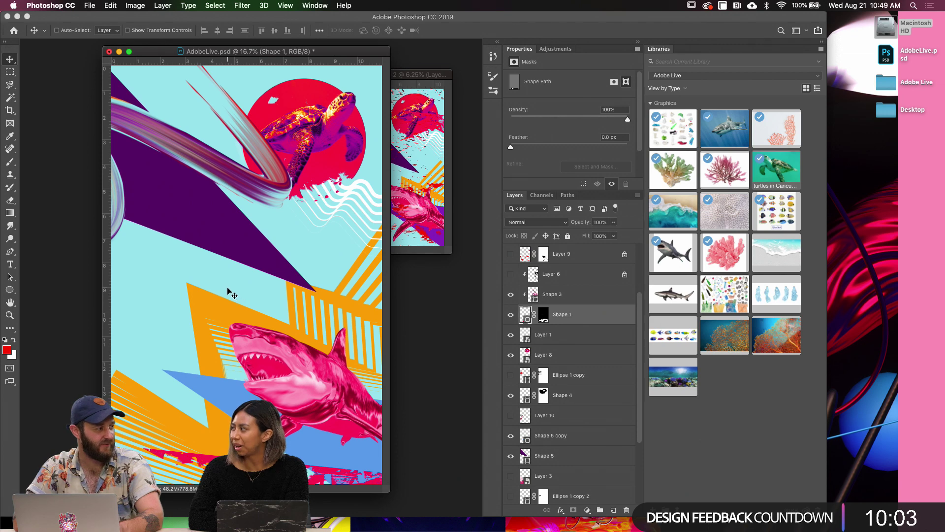
# Reposition the ribbon copy so its bend crosses the lower part of the turtle's red circle, at about X -7 in, Y -1.06 in
pyautogui.keyDown('super'); pyautogui.click(226, 183); pyautogui.keyUp('super')
pyautogui.moveTo(228, 184)
pyautogui.mouseDown()
pyautogui.moveTo(218, 194)
pyautogui.moveTo(255, 181)
pyautogui.mouseUp()
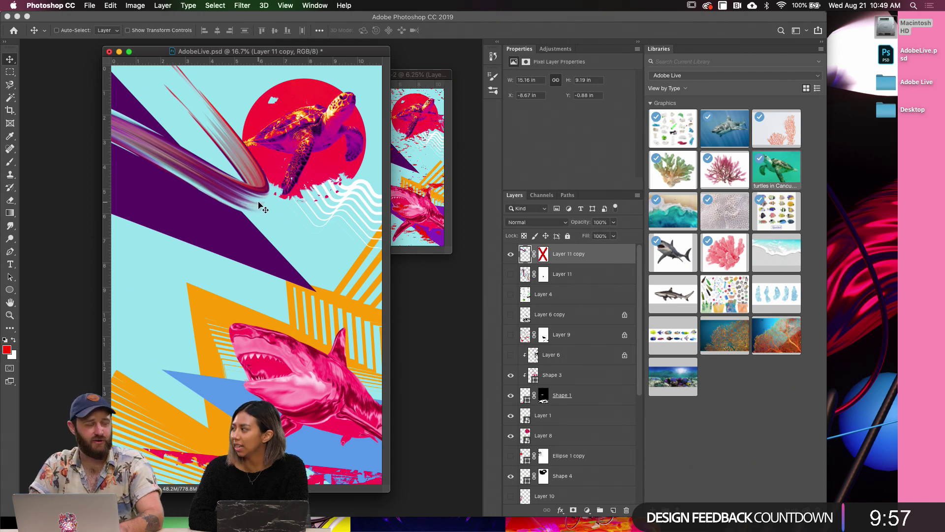
pyautogui.moveTo(238, 195)
pyautogui.mouseDown()
pyautogui.moveTo(265, 180)
pyautogui.moveTo(270, 191)
pyautogui.mouseUp()
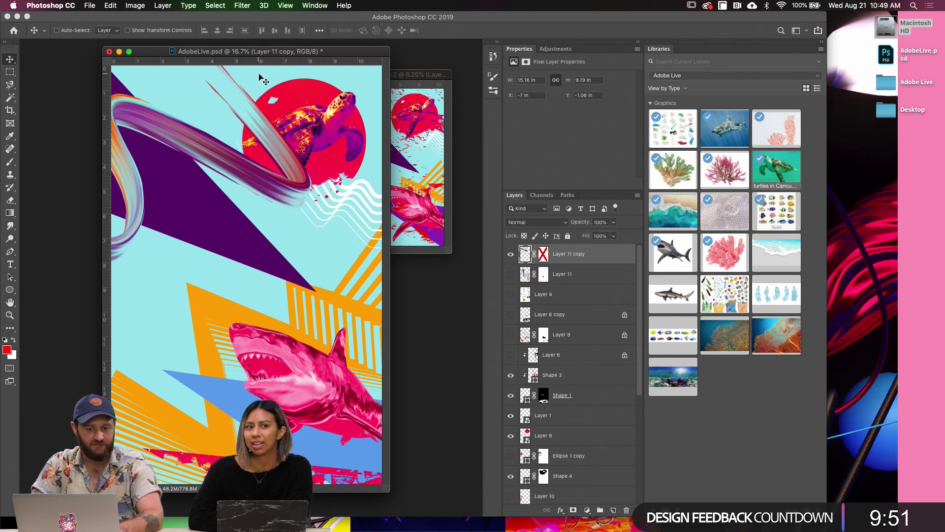
# Arrange the AdobeLive.psd and Untitled-2 windows side by side without overlap and make AdobeLive.psd the active document
pyautogui.moveTo(256, 52); pyautogui.dragTo(213, 57)
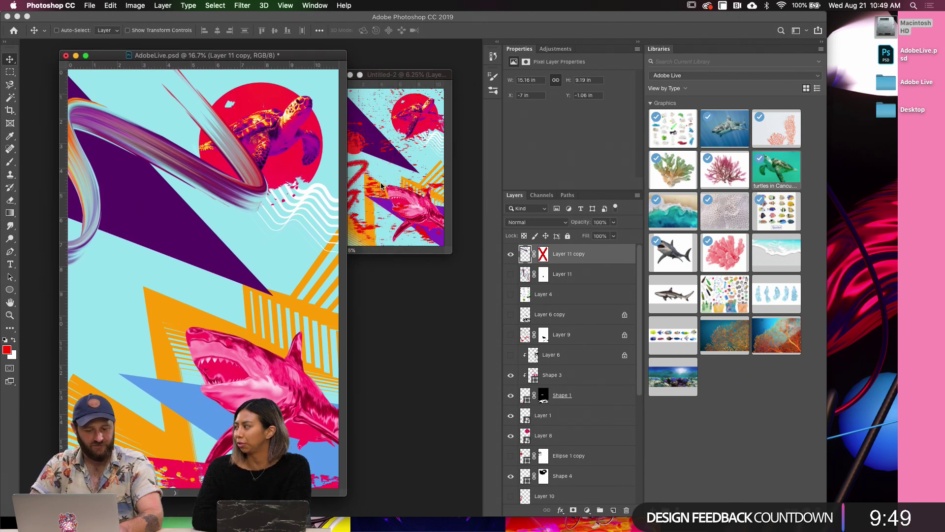
pyautogui.moveTo(381, 79); pyautogui.dragTo(400, 106)
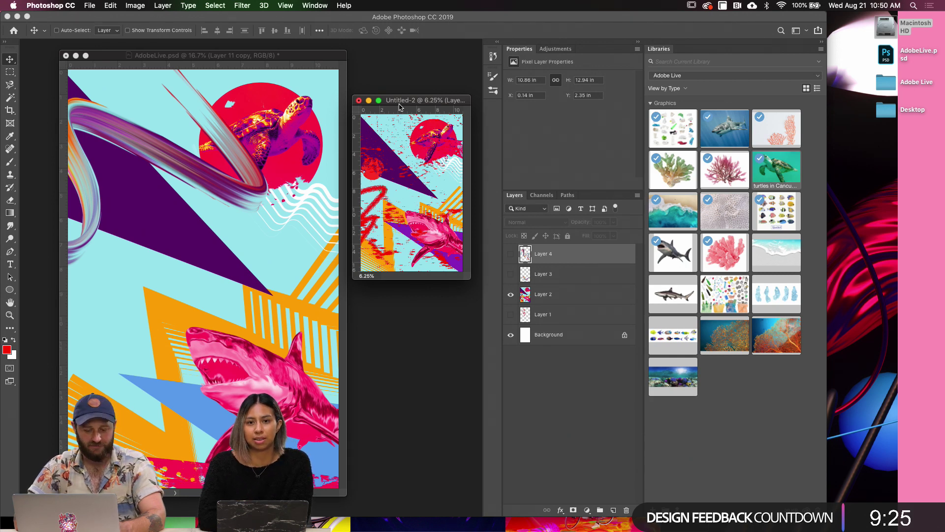
pyautogui.click(241, 199)
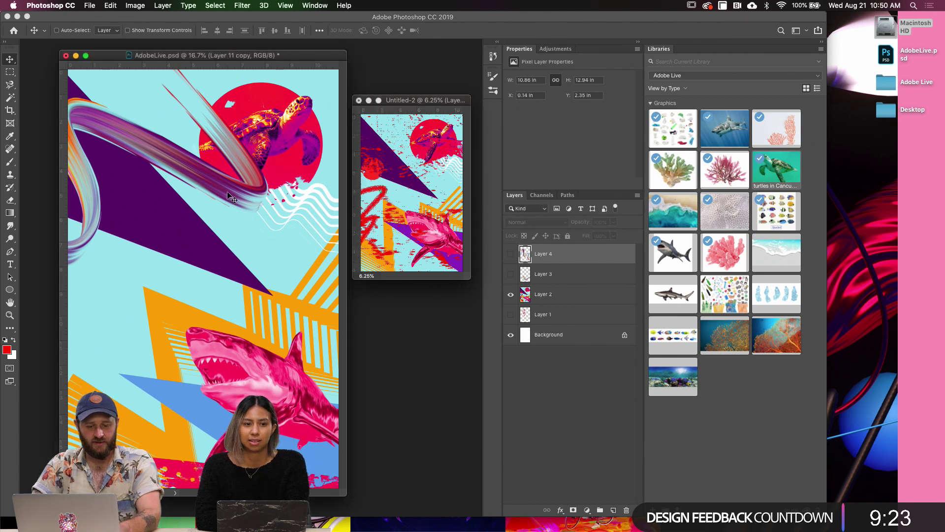
# Nudge the ribbon copy over the turtle's red circle to X -6.89 in, Y -1.2 in
pyautogui.moveTo(233, 192)
pyautogui.mouseDown()
pyautogui.moveTo(211, 192)
pyautogui.moveTo(239, 219)
pyautogui.moveTo(229, 202)
pyautogui.moveTo(244, 187)
pyautogui.mouseUp()
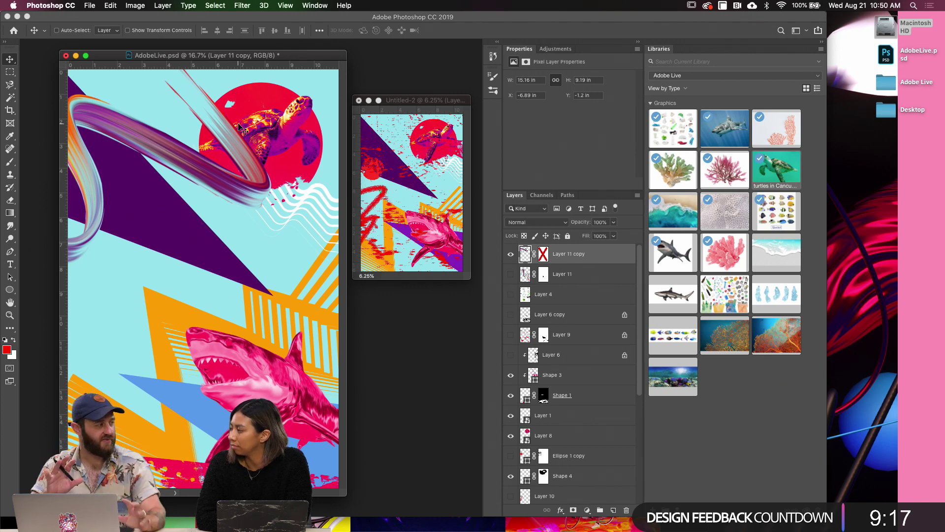
# Move the white wavy lines of Shape 4 down beside the orange zigzag at the poster's left edge, and hide the layer
pyautogui.keyDown('super'); pyautogui.click(330, 194); pyautogui.keyUp('super')
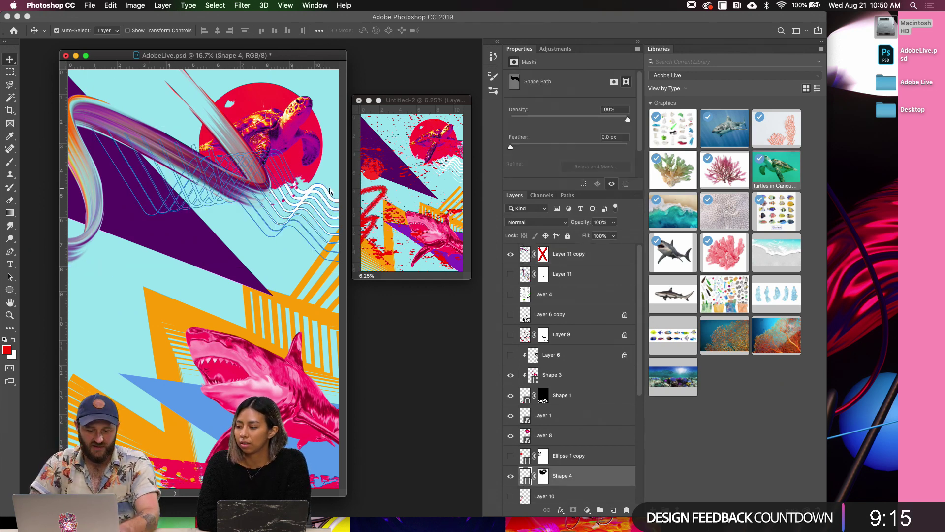
pyautogui.click(510, 476)
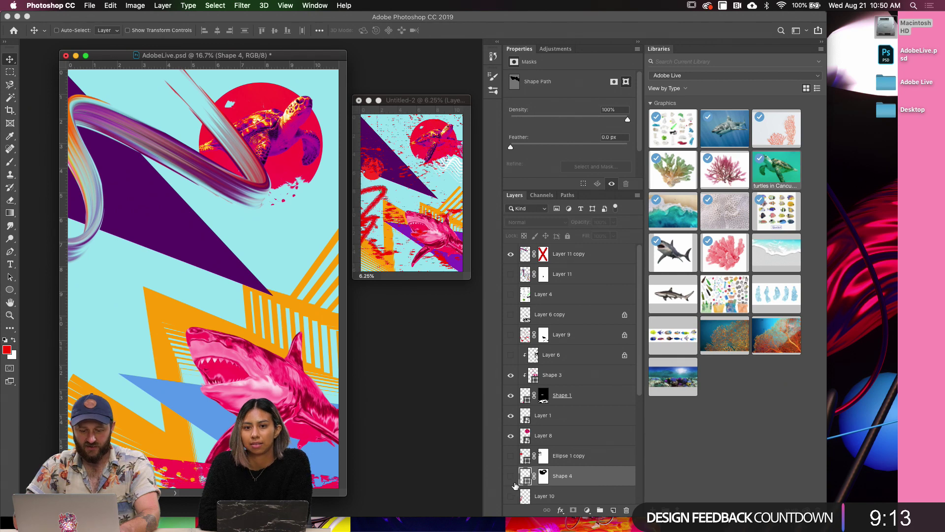
pyautogui.click(510, 477)
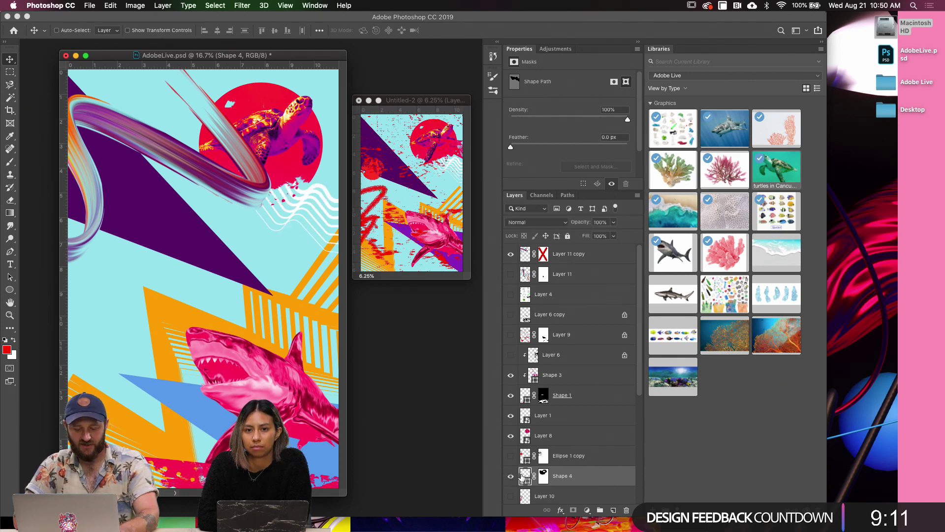
pyautogui.moveTo(295, 227)
pyautogui.mouseDown()
pyautogui.moveTo(288, 239)
pyautogui.moveTo(143, 281)
pyautogui.moveTo(173, 326)
pyautogui.moveTo(180, 291)
pyautogui.mouseUp()
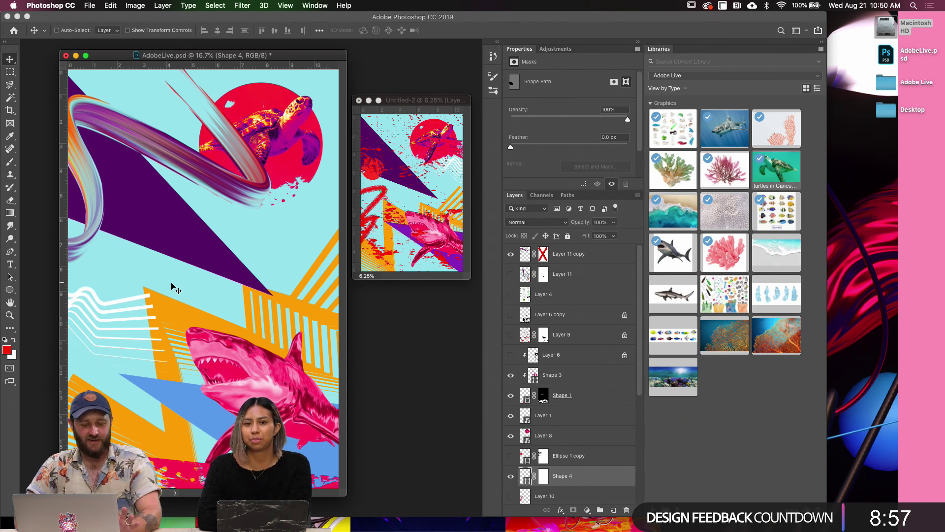
pyautogui.click(511, 476)
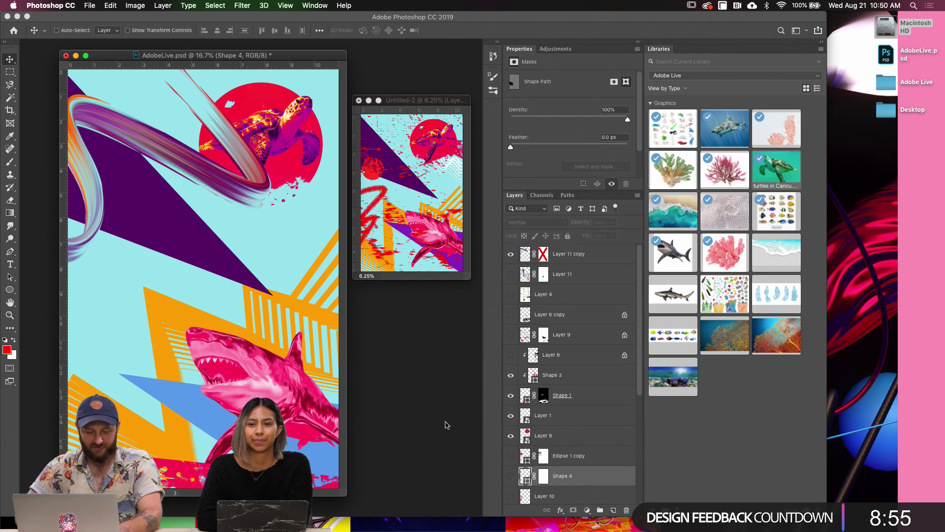
# Raise the red distressed texture of Shape 1 over the shark's lower body and rotate it slightly clockwise
pyautogui.click(525, 395)
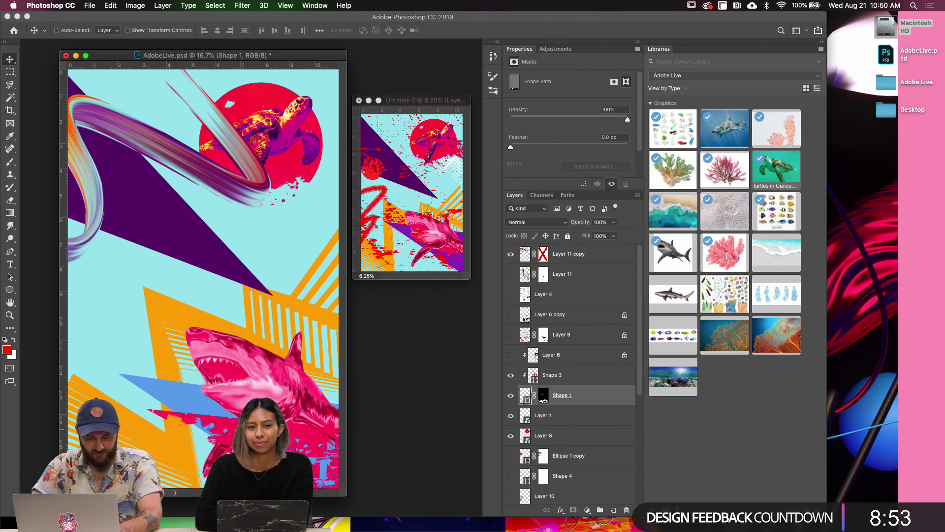
pyautogui.moveTo(295, 384); pyautogui.dragTo(274, 410)
pyautogui.hotkey('ctrl', 't')
pyautogui.press('Return')
# Try placing Shape 1 beneath Layer 8 in the layer order, undo the reordering and reselect Shape 1
pyautogui.moveTo(525, 392); pyautogui.dragTo(538, 427)
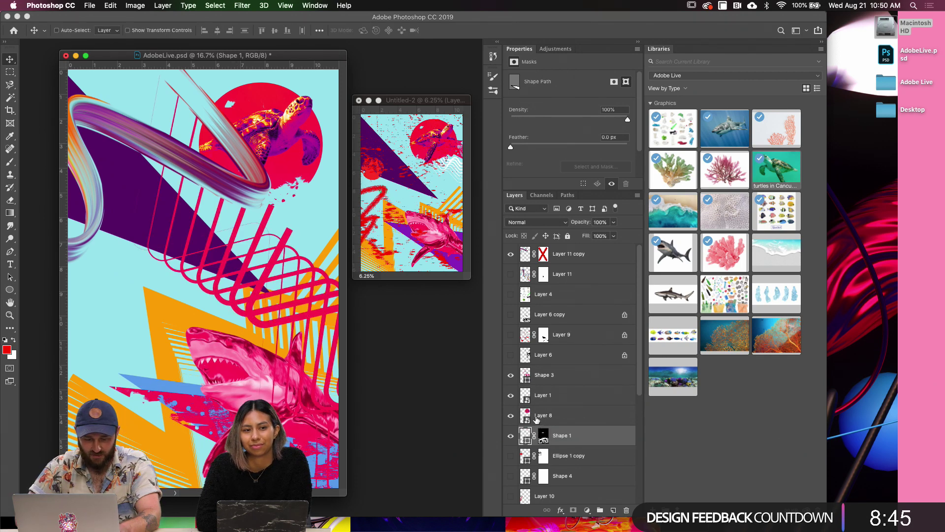
pyautogui.hotkey('ctrl', 'z')
pyautogui.click(559, 375)
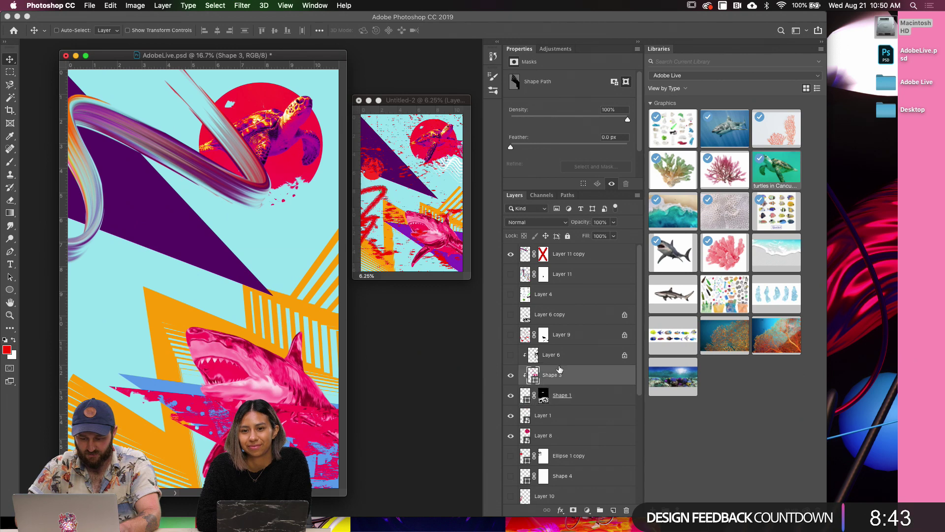
pyautogui.click(555, 392)
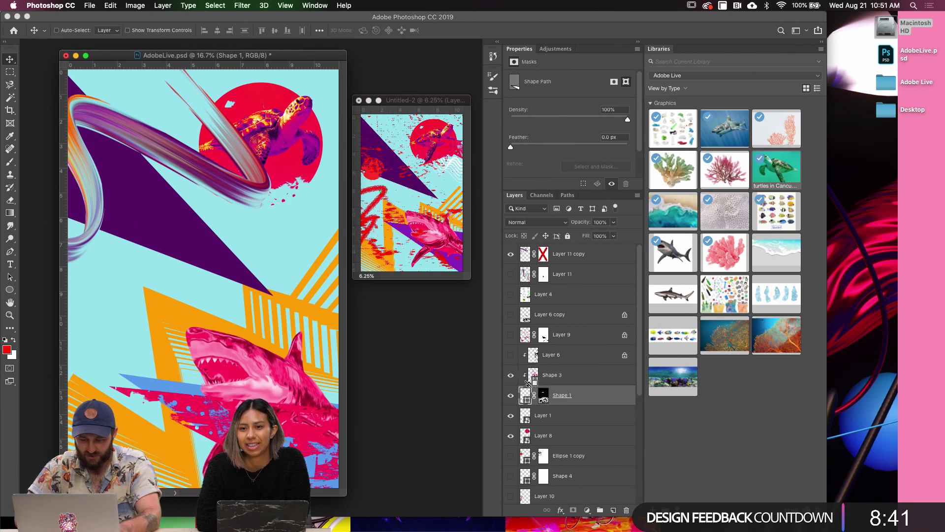
# Release Shape 3 from its clipping mask on Shape 1 and hide the Shape 3 layer
pyautogui.keyDown('alt'); pyautogui.click(524, 384); pyautogui.keyUp('alt')
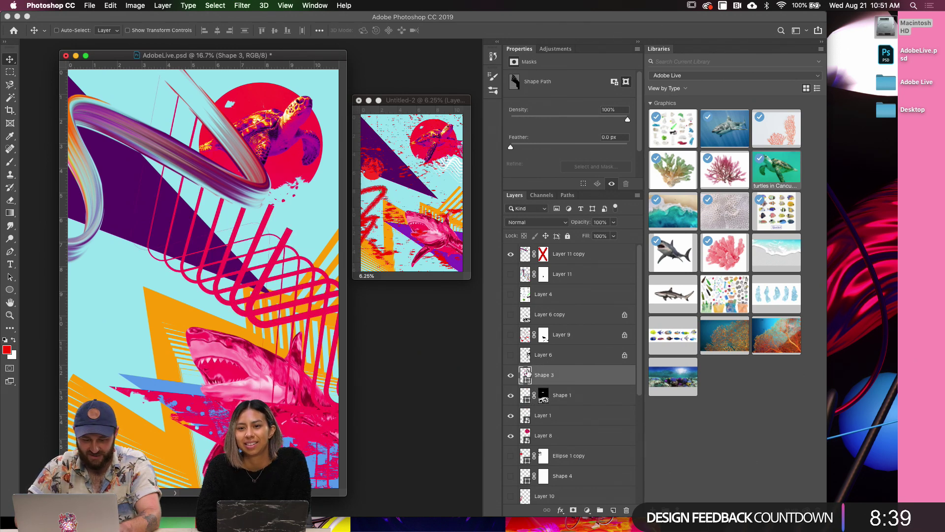
pyautogui.click(511, 375)
# Move the Shape 1 layer down the layer stack to directly beneath Shape 5
pyautogui.click(525, 395)
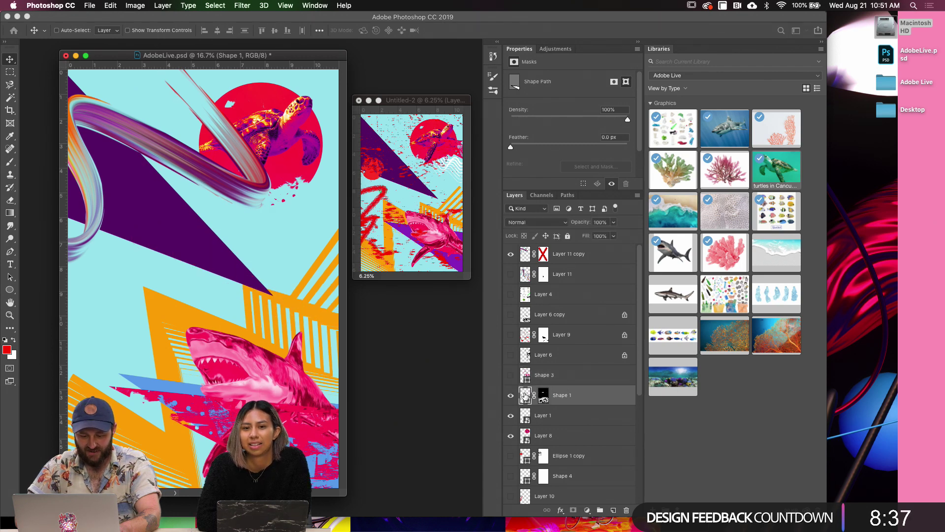
pyautogui.moveTo(286, 407); pyautogui.dragTo(290, 427)
pyautogui.moveTo(530, 397); pyautogui.dragTo(540, 439)
pyautogui.moveTo(296, 436); pyautogui.dragTo(300, 446)
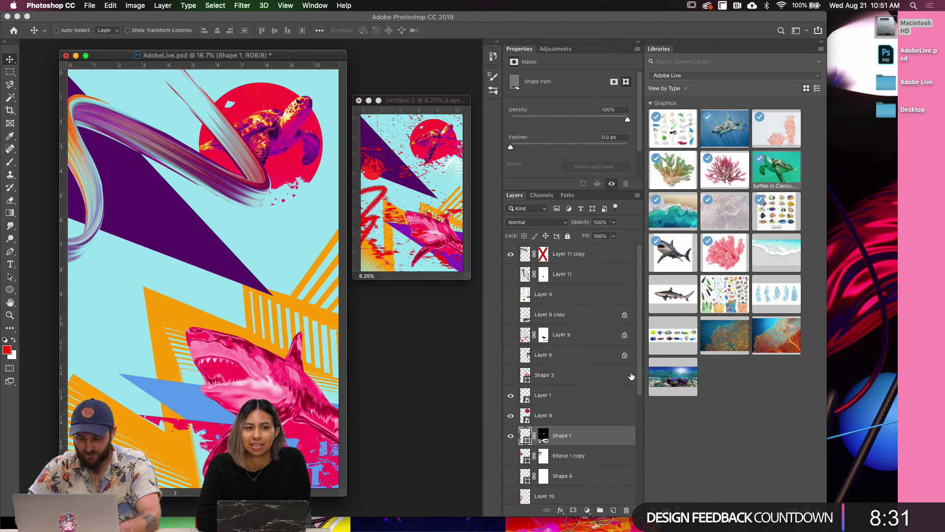
pyautogui.scroll(-7, 526, 308)
pyautogui.moveTo(526, 296); pyautogui.dragTo(539, 404)
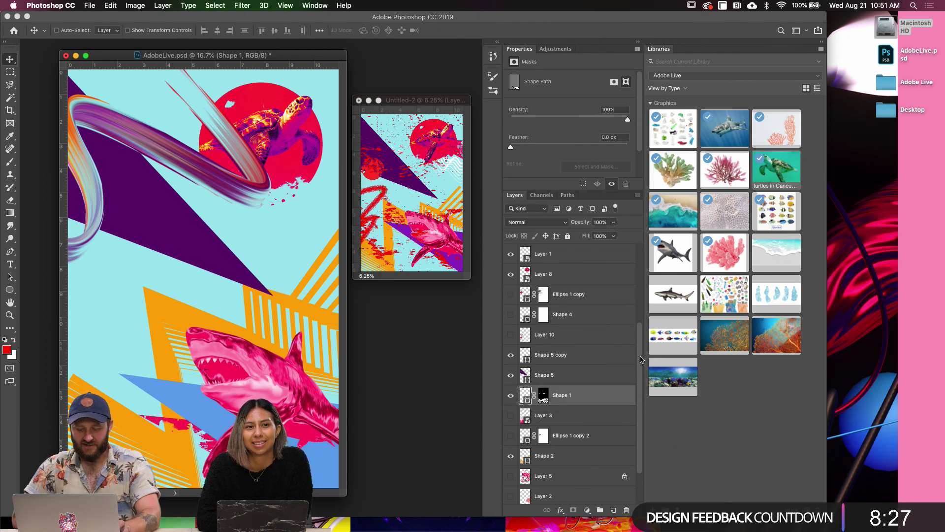
# Show the Layer 9 halftone texture and move it directly beneath Layer 8 in the layer stack
pyautogui.moveTo(639, 367); pyautogui.dragTo(630, 283)
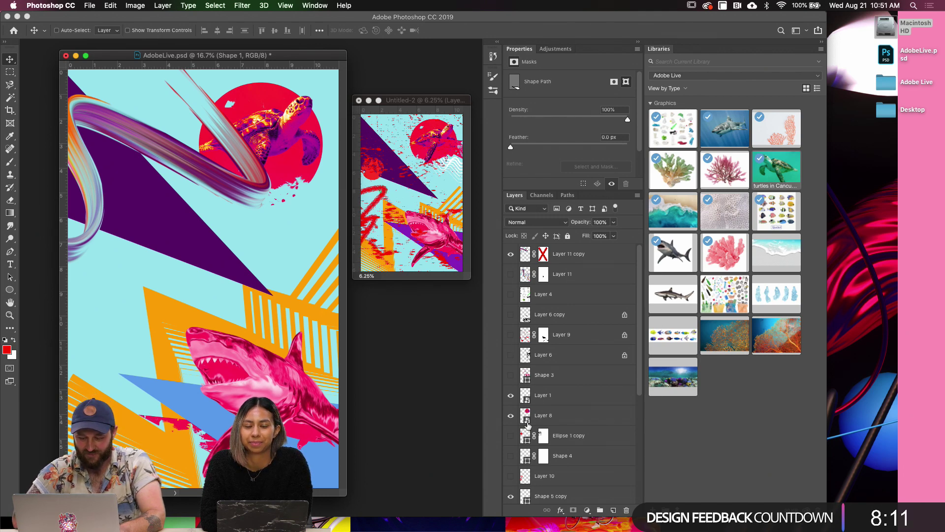
pyautogui.click(511, 335)
pyautogui.click(527, 337)
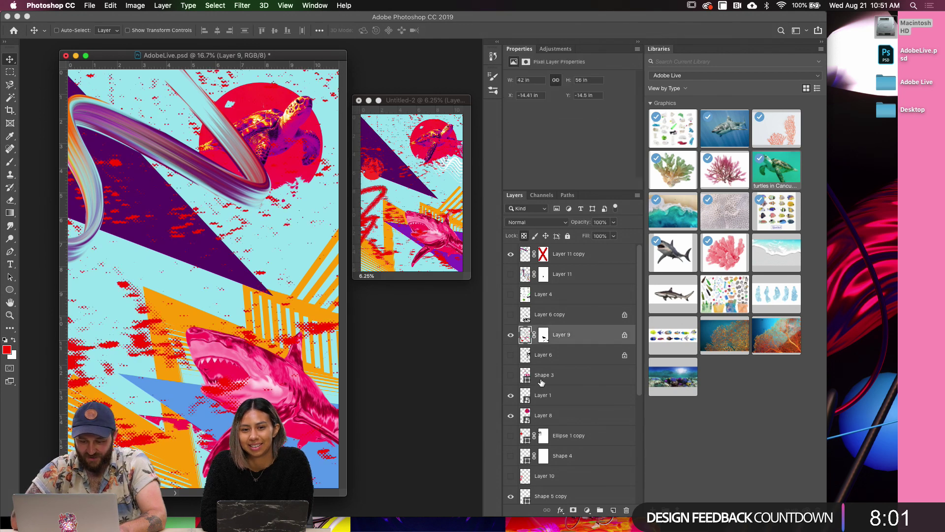
pyautogui.moveTo(526, 337); pyautogui.dragTo(538, 412)
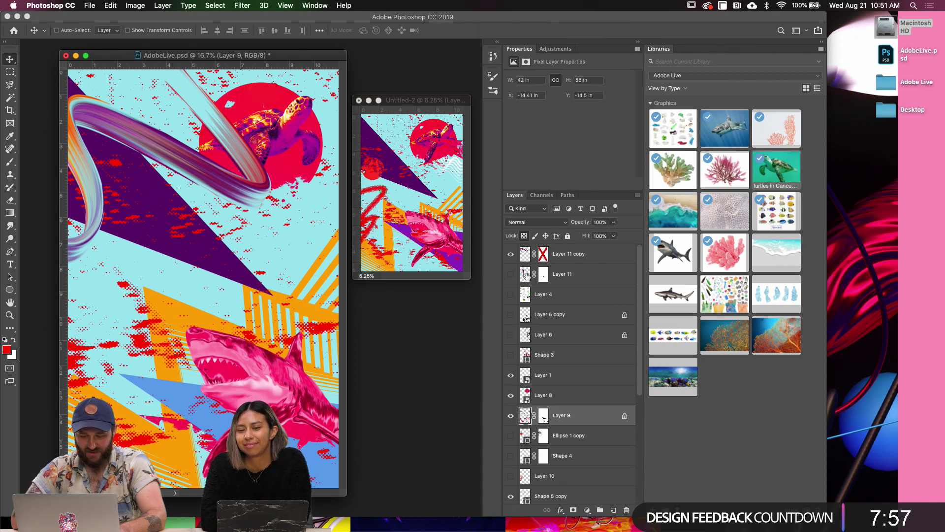
# Sample the blue beside the shark as the foreground colour and shift Layer 9's hue by +44 with Hue/Saturation
pyautogui.press('b')
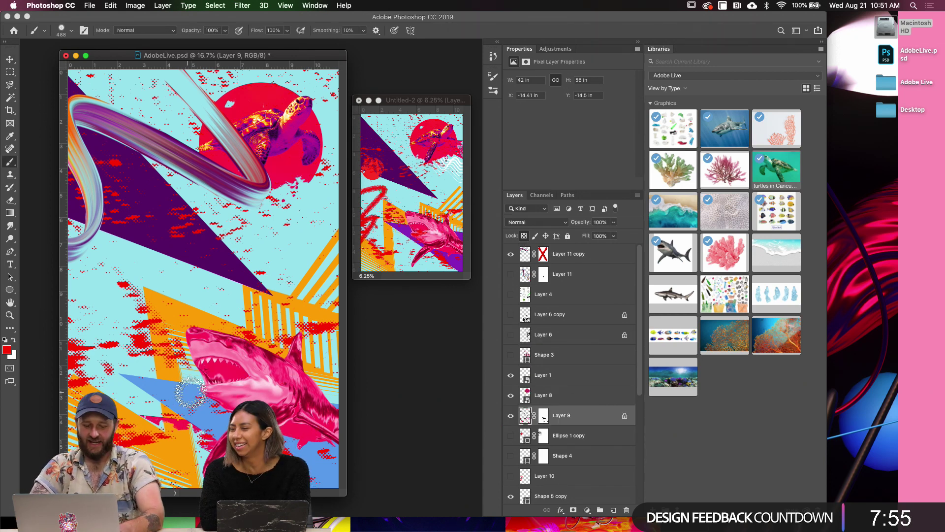
pyautogui.keyDown('alt'); pyautogui.click(176, 384); pyautogui.keyUp('alt')
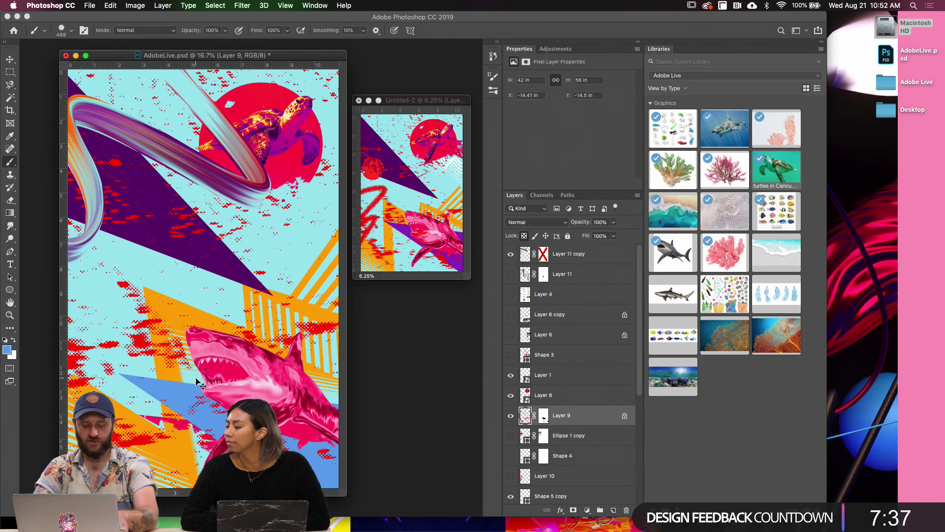
pyautogui.press('super+u')
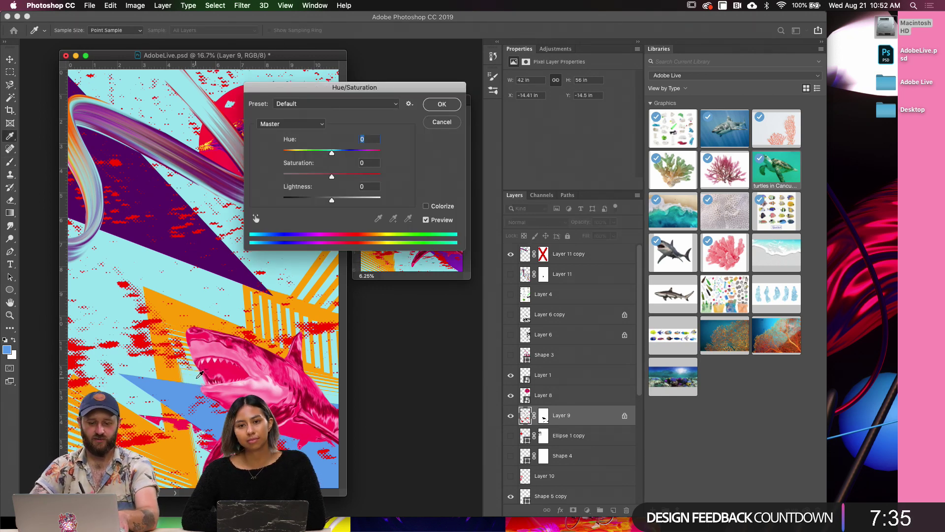
pyautogui.moveTo(343, 92); pyautogui.dragTo(412, 83)
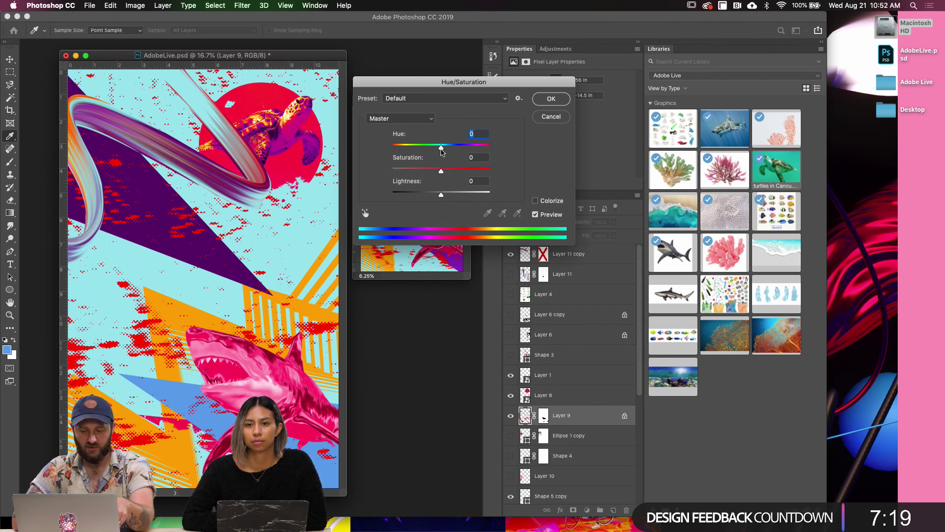
pyautogui.moveTo(448, 156); pyautogui.dragTo(463, 152)
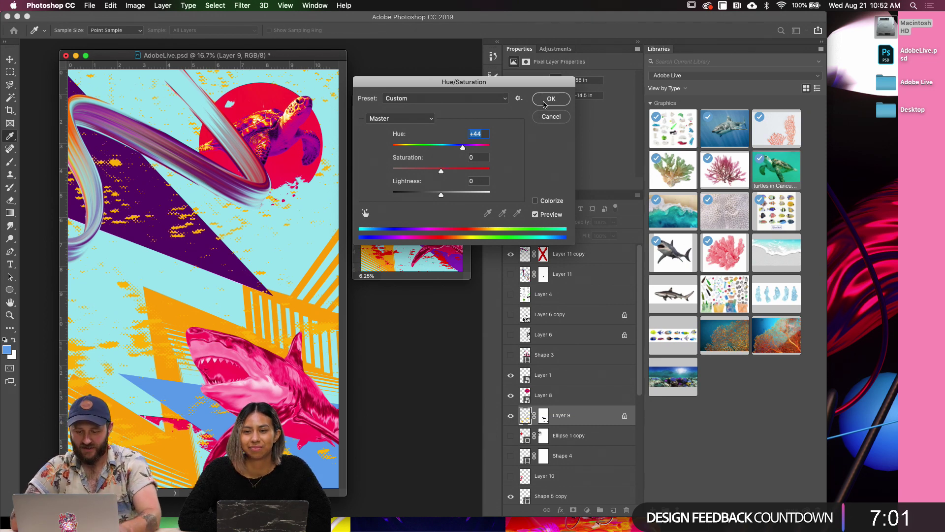
pyautogui.press('Return')
pyautogui.press('b')
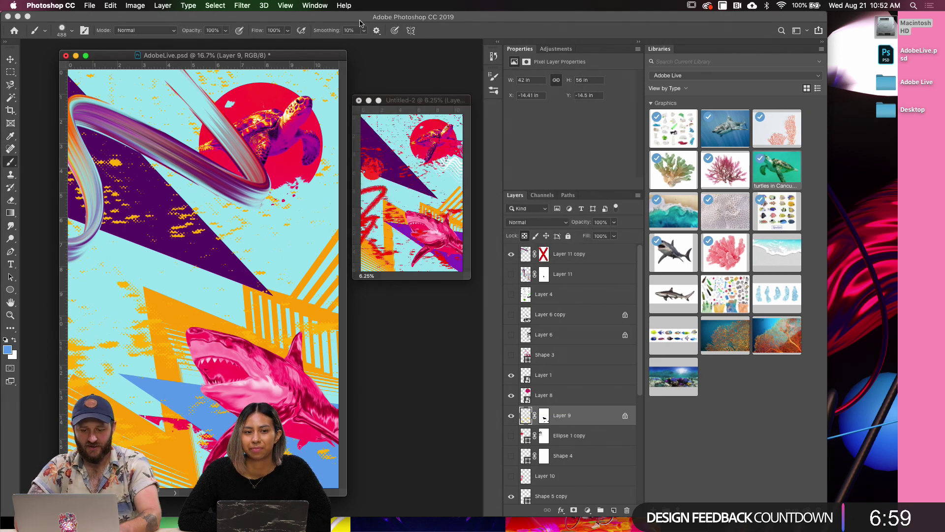
# Enlarge the application window to fill the screen and move the AdobeLive.psd window toward the middle of the workspace
pyautogui.click(28, 16)
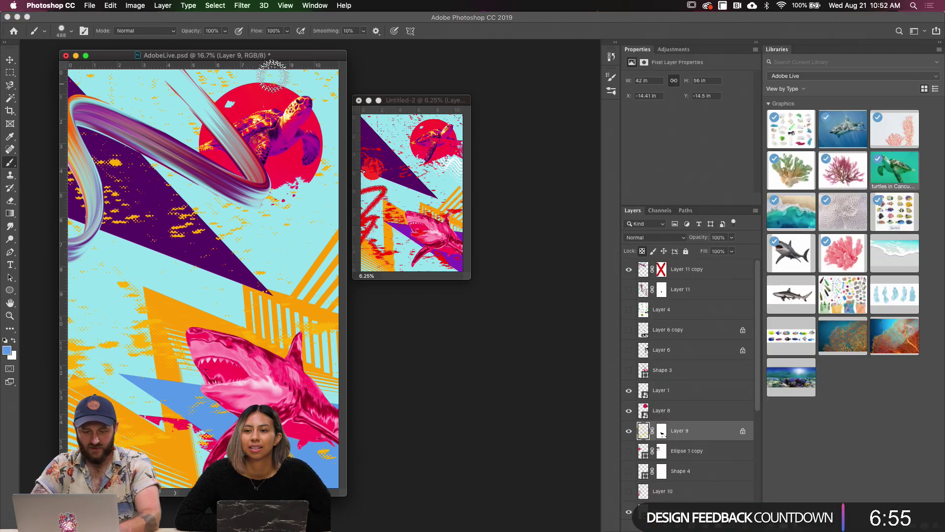
pyautogui.moveTo(260, 55); pyautogui.dragTo(376, 58)
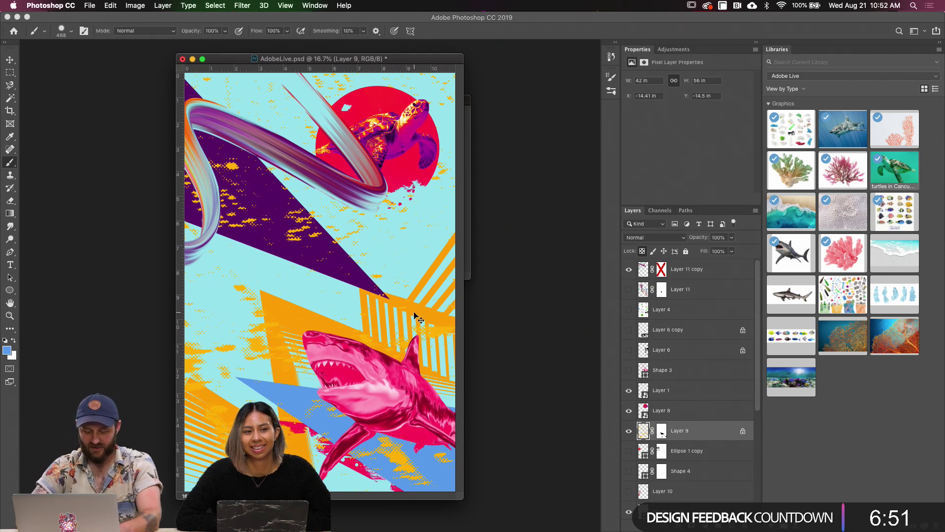
# Recolour the Layer 9 texture to pale green using Hue/Saturation with hue +104 and lightness +58
pyautogui.press('super+u')
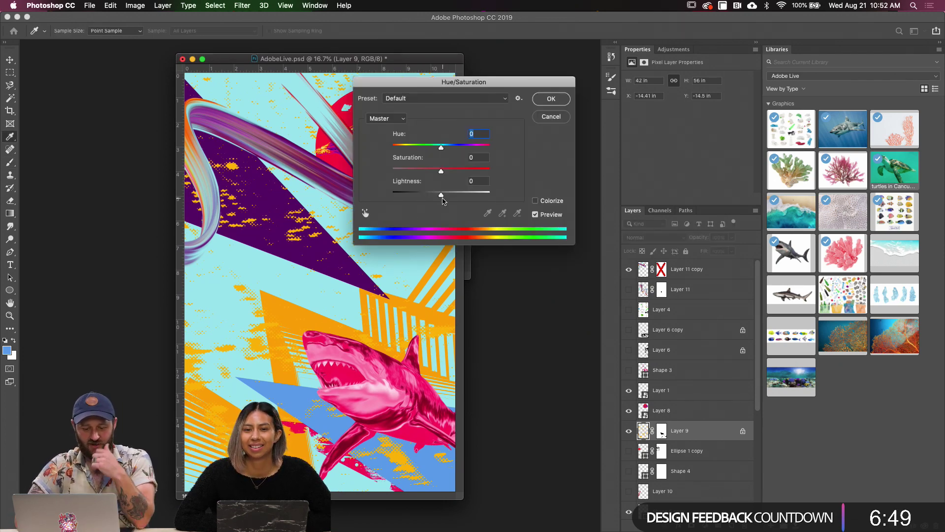
pyautogui.moveTo(442, 197); pyautogui.dragTo(473, 205)
pyautogui.moveTo(462, 83); pyautogui.dragTo(498, 92)
pyautogui.moveTo(477, 158); pyautogui.dragTo(511, 160)
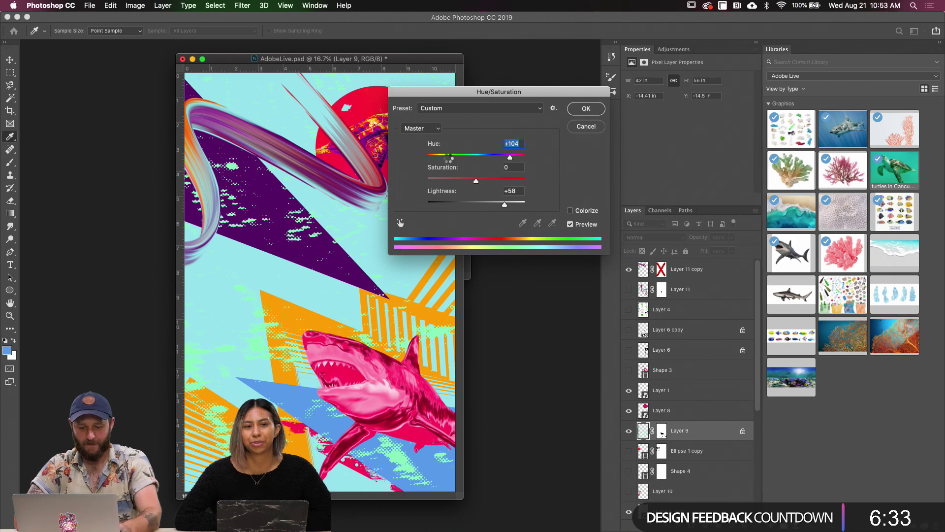
pyautogui.press('Return')
# Switch to full-screen mode and examine where the paint ribbon overlaps the turtle's front flipper
pyautogui.press('v')
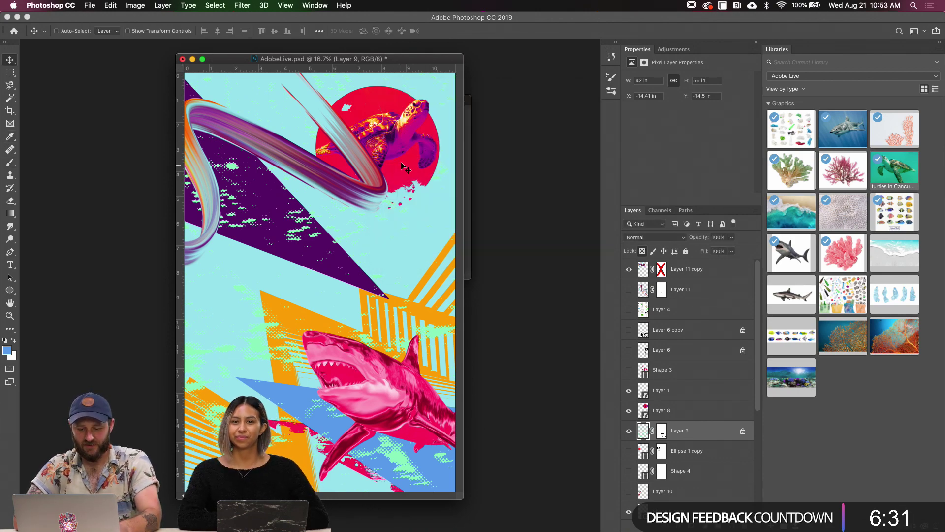
pyautogui.press('f')
pyautogui.keyDown('super'); pyautogui.click(567, 163); pyautogui.keyUp('super')
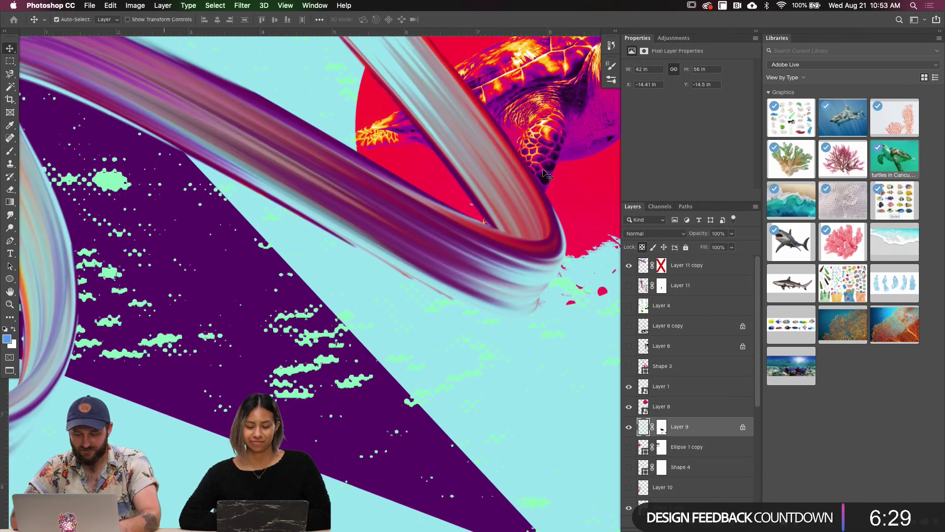
pyautogui.keyDown('super'); pyautogui.click(567, 163); pyautogui.keyUp('super')
pyautogui.moveTo(567, 163); pyautogui.dragTo(416, 240)
pyautogui.click(413, 235)
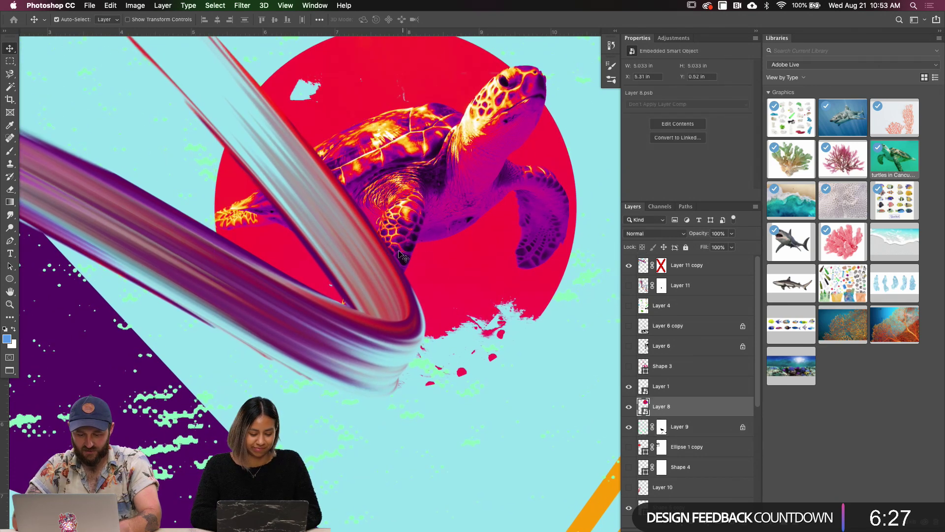
pyautogui.scroll(3, 393, 281)
pyautogui.click(365, 299)
pyautogui.moveTo(365, 297); pyautogui.dragTo(413, 323)
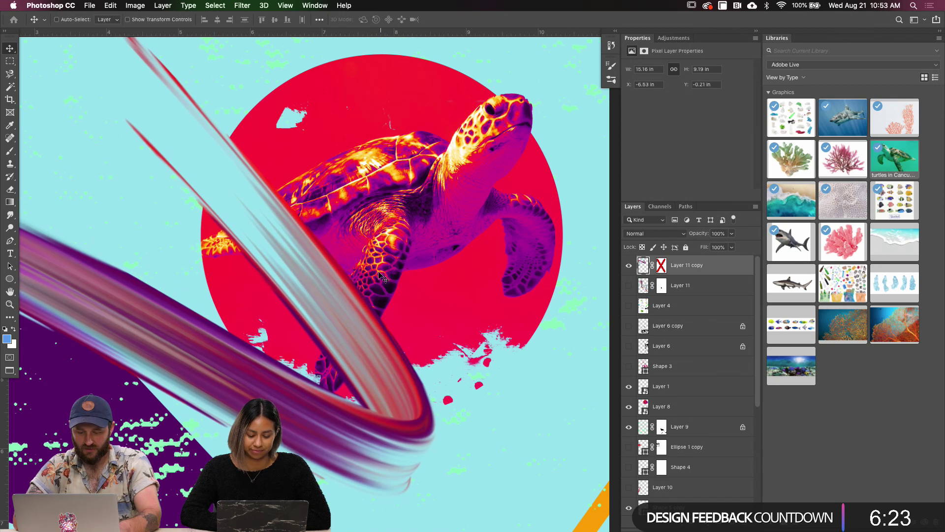
# Copy a rectangular area of about 2.1 by 2.1 in around the turtle's front flipper from Layer 8 onto a new layer
pyautogui.click(640, 407)
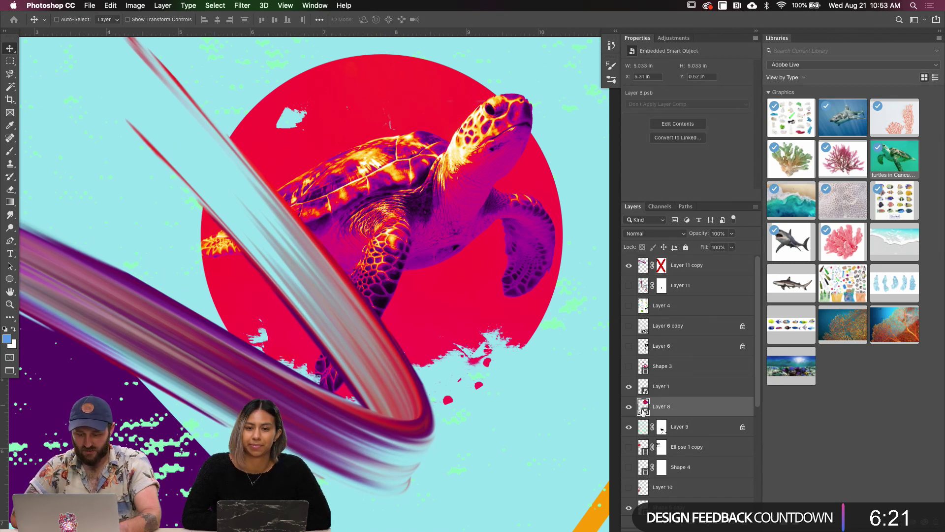
pyautogui.moveTo(364, 329); pyautogui.dragTo(387, 295)
pyautogui.press('super+z')
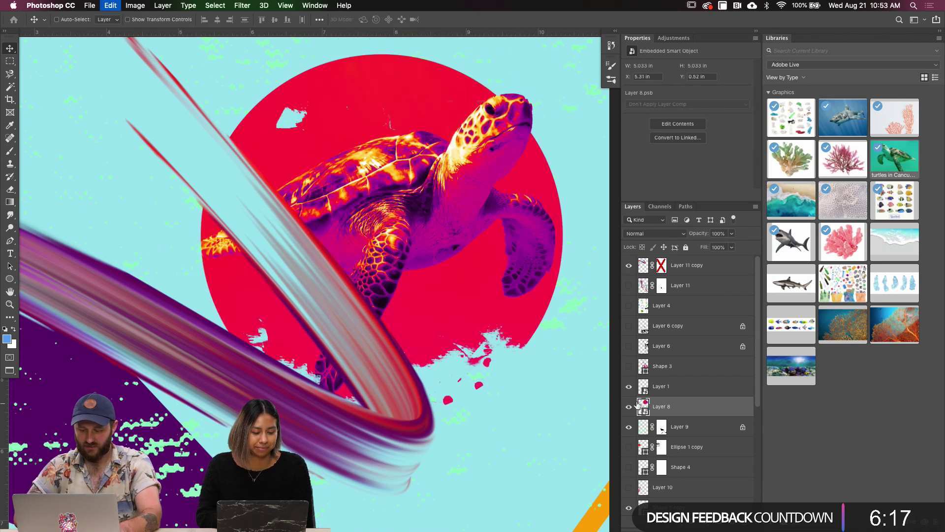
pyautogui.press('super+minus')
pyautogui.press('super+minus')
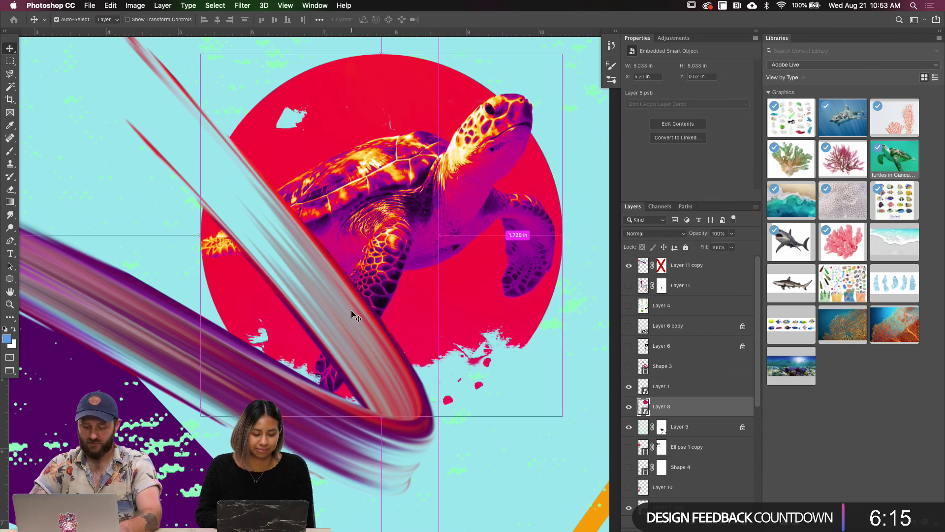
pyautogui.moveTo(456, 269); pyautogui.dragTo(325, 279)
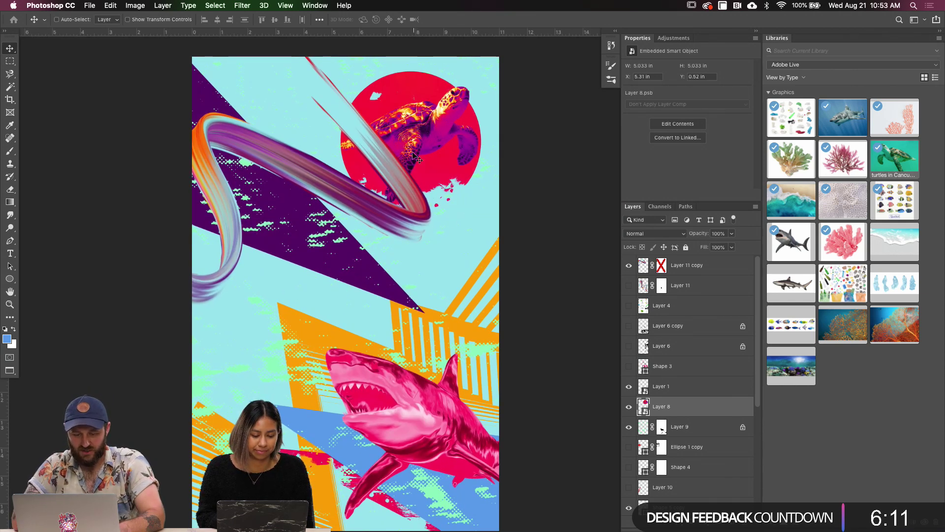
pyautogui.press('m')
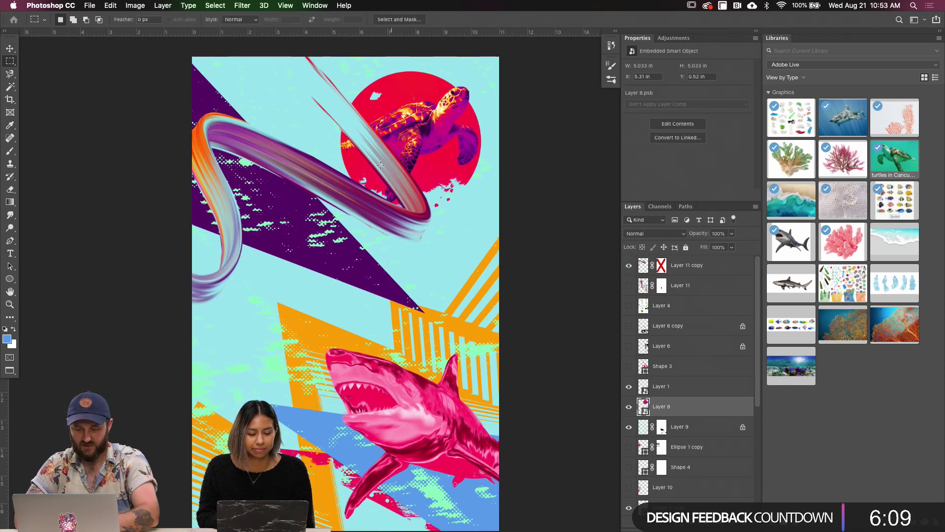
pyautogui.moveTo(367, 150)
pyautogui.mouseDown()
pyautogui.moveTo(423, 192)
pyautogui.moveTo(426, 208)
pyautogui.mouseUp()
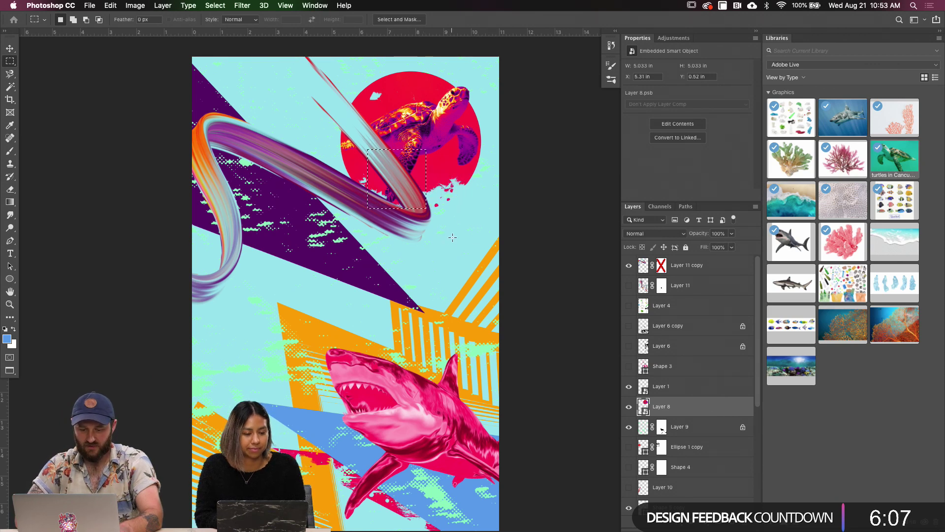
pyautogui.hotkey('ctrl', 'j')
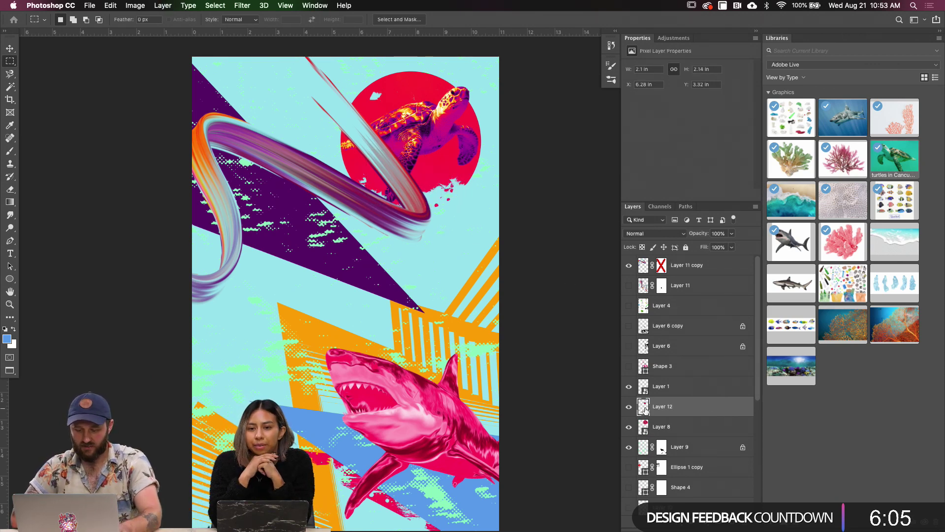
# Move the flipper copy above Layer 1 and place the Layer 11 copy ribbon directly beneath it in the stack
pyautogui.moveTo(647, 412); pyautogui.dragTo(644, 388)
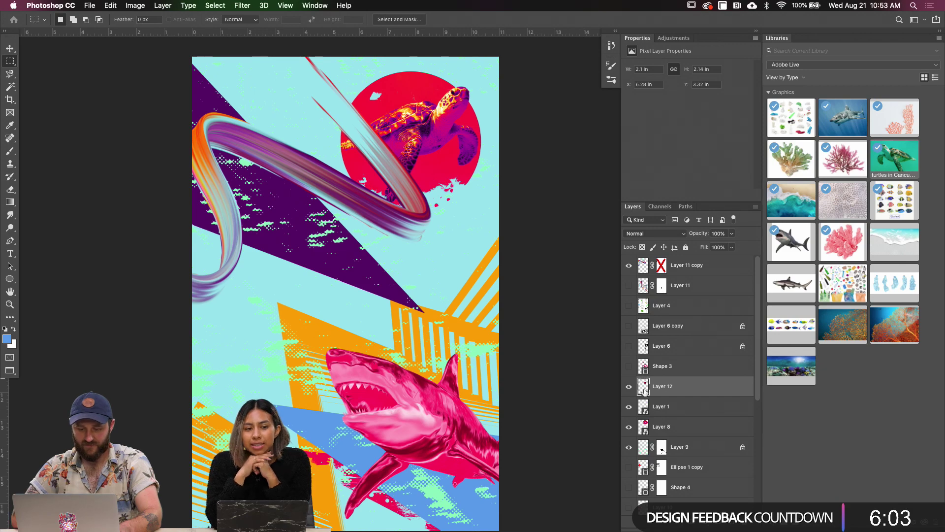
pyautogui.moveTo(643, 271); pyautogui.dragTo(649, 396)
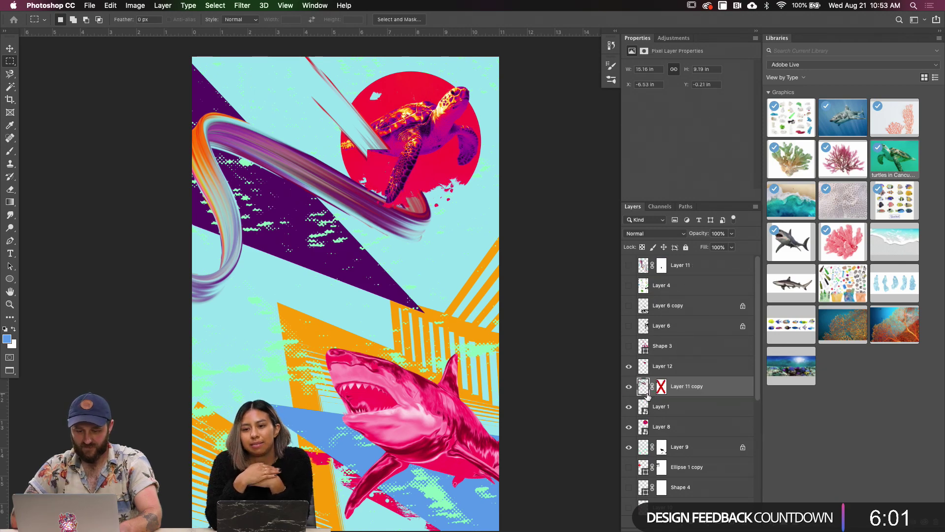
# Enable the disabled layer mask on Layer 11 copy while working close up on the turtle's front flipper
pyautogui.scroll(5, 411, 182)
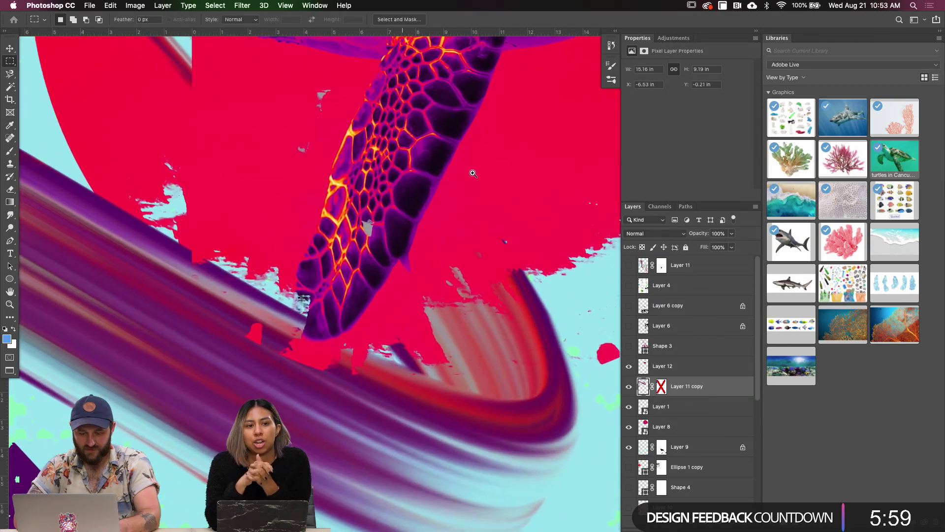
pyautogui.moveTo(421, 207); pyautogui.dragTo(466, 260)
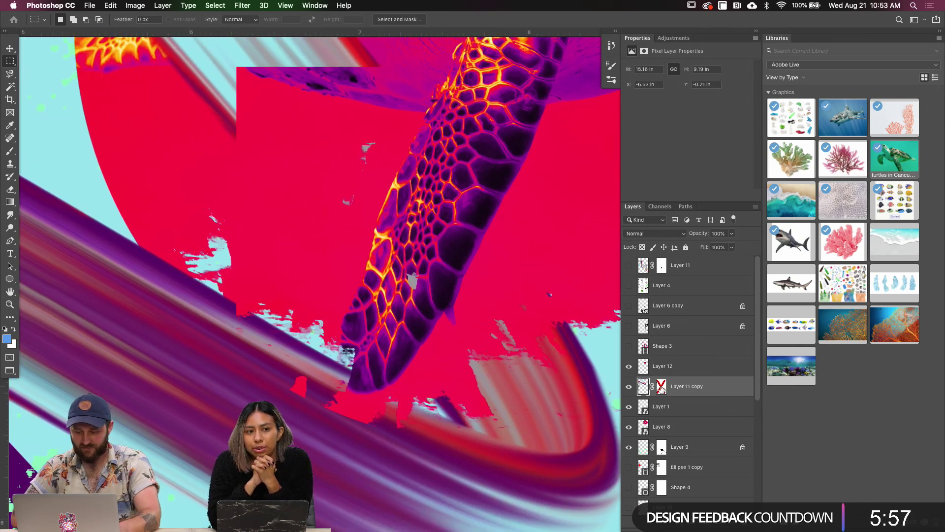
pyautogui.keyDown('shift'); pyautogui.click(663, 389); pyautogui.keyUp('shift')
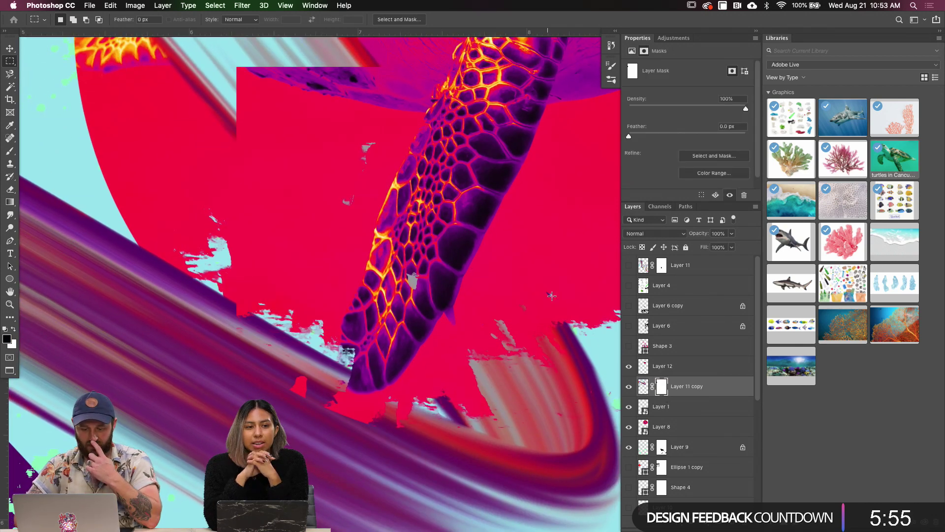
pyautogui.scroll(3, 407, 278)
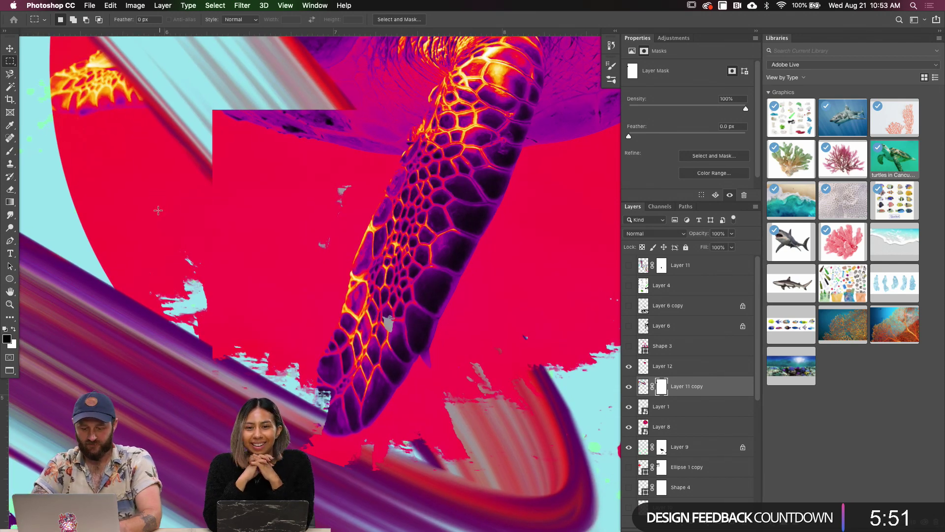
pyautogui.hscroll(5, 361, 281)
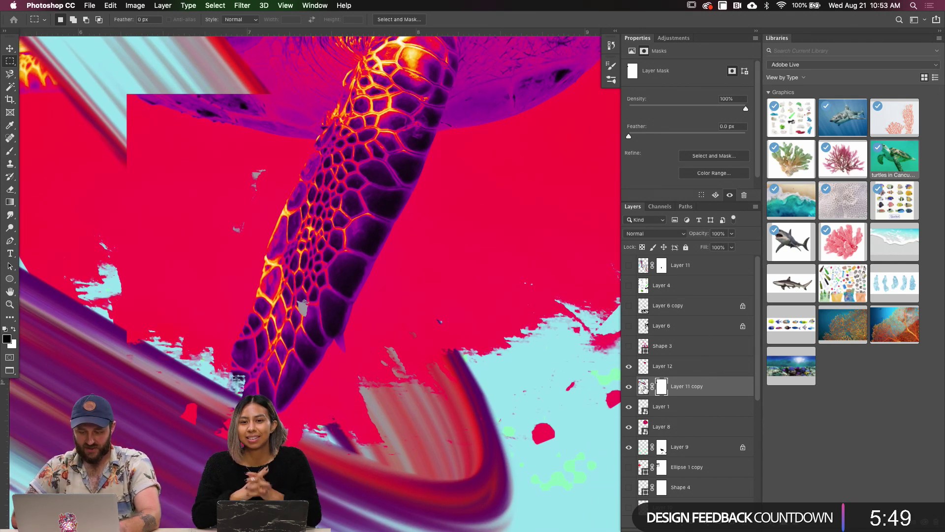
# Outline the turtle's front flipper on Layer 12 with the Magnetic Lasso and copy it onto a new layer
pyautogui.click(645, 365)
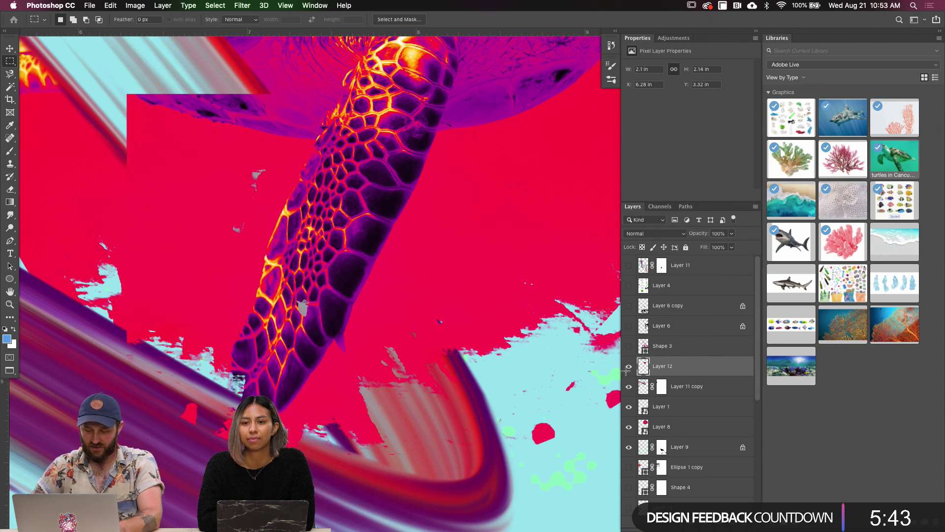
pyautogui.click(10, 74)
pyautogui.click(316, 139)
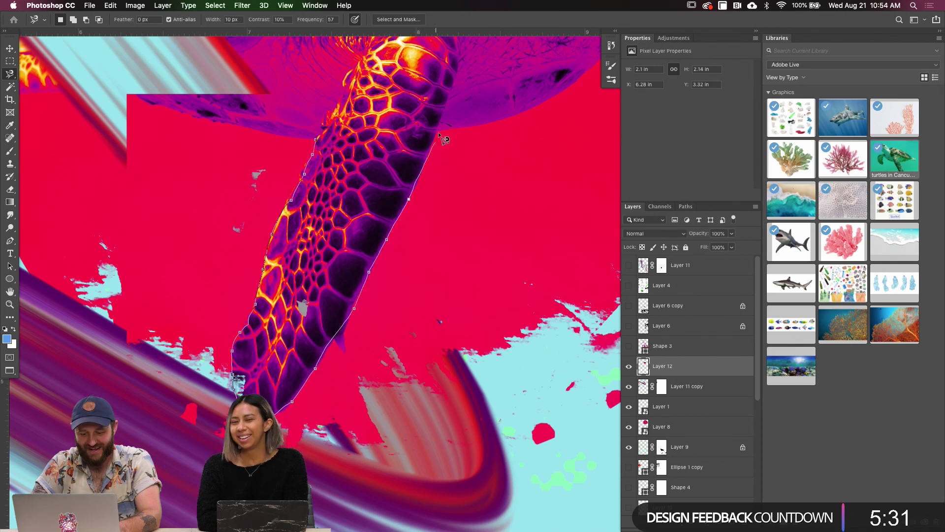
pyautogui.click(317, 140)
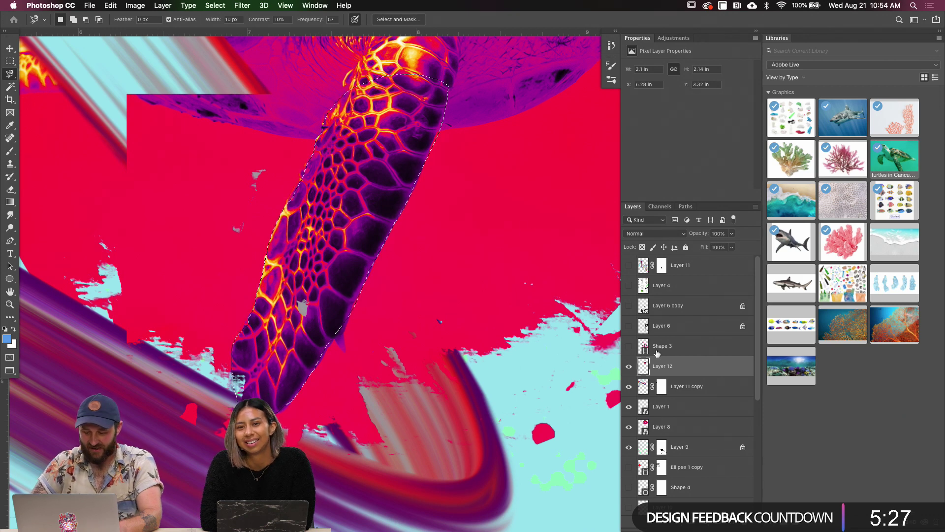
pyautogui.press('super+j')
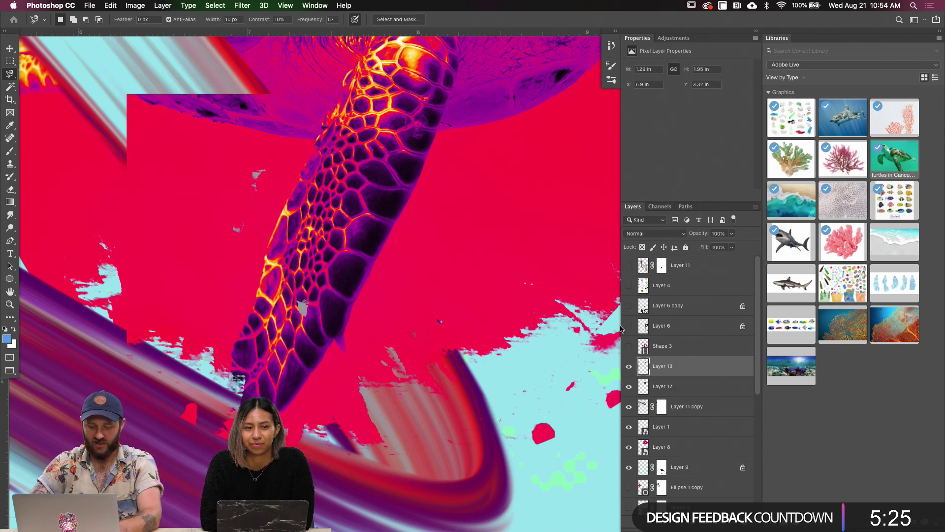
# Delete Layer 12, the rectangular flipper copy beneath the new flipper cutout
pyautogui.press('v')
pyautogui.click(668, 387)
pyautogui.press('BackSpace')
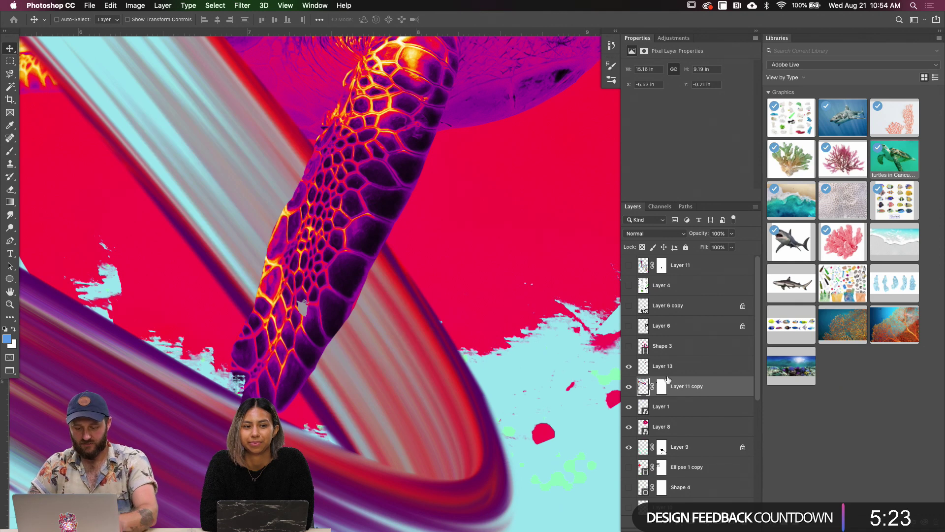
# Examine how the paint ribbon passes behind the turtle's flipper, in the whole poster and closer up
pyautogui.press('super+0')
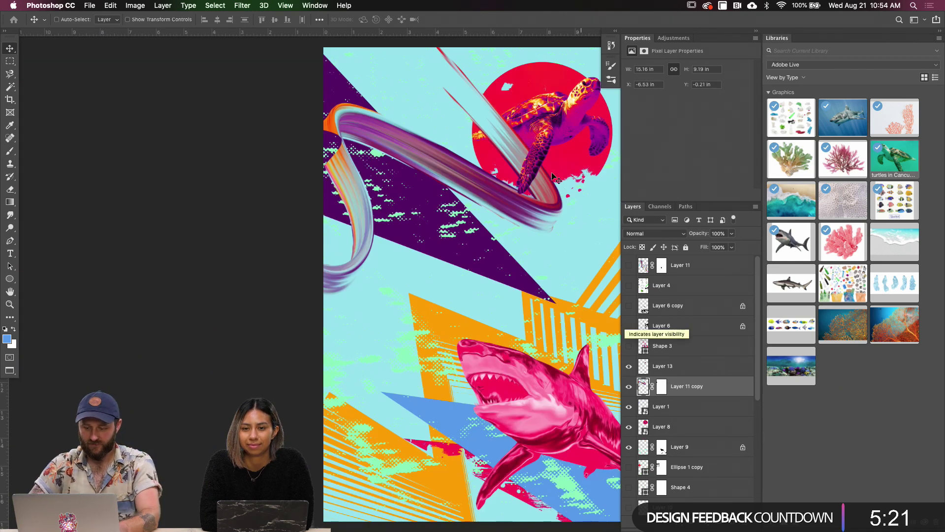
pyautogui.press('super+r')
pyautogui.moveTo(436, 196); pyautogui.dragTo(376, 214)
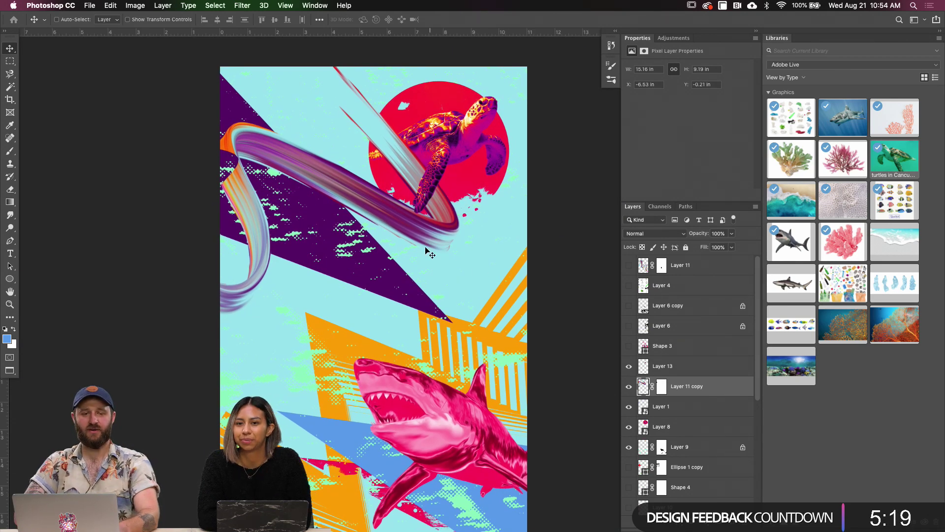
pyautogui.keyDown('super'); pyautogui.click(399, 224); pyautogui.keyUp('super')
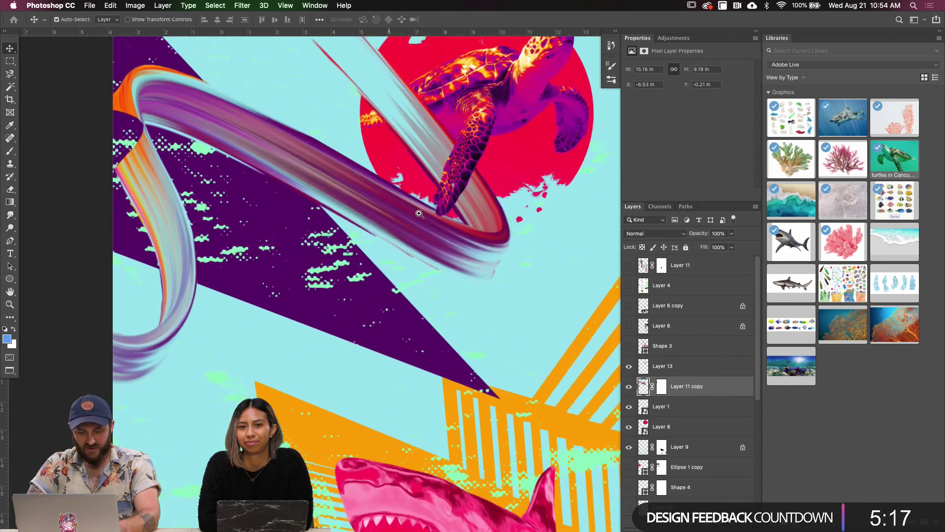
pyautogui.press('super')
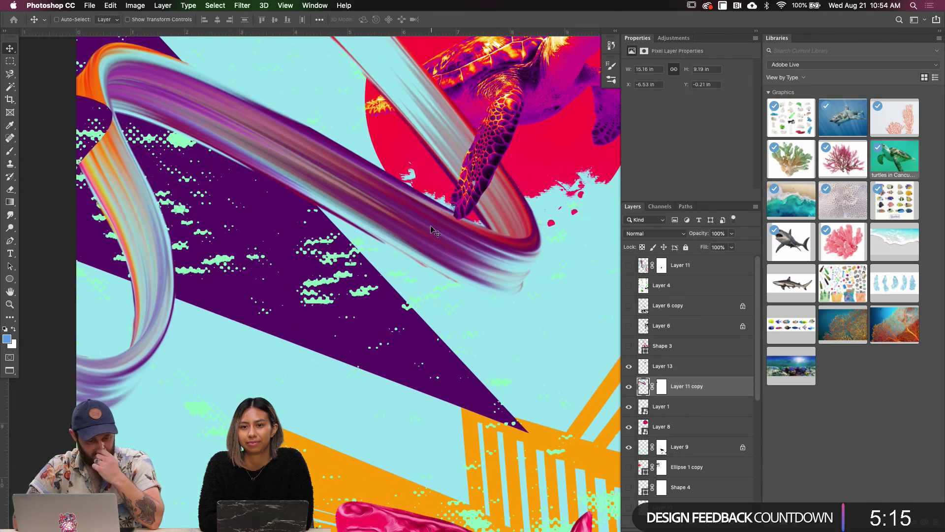
pyautogui.scroll(3, 393, 202)
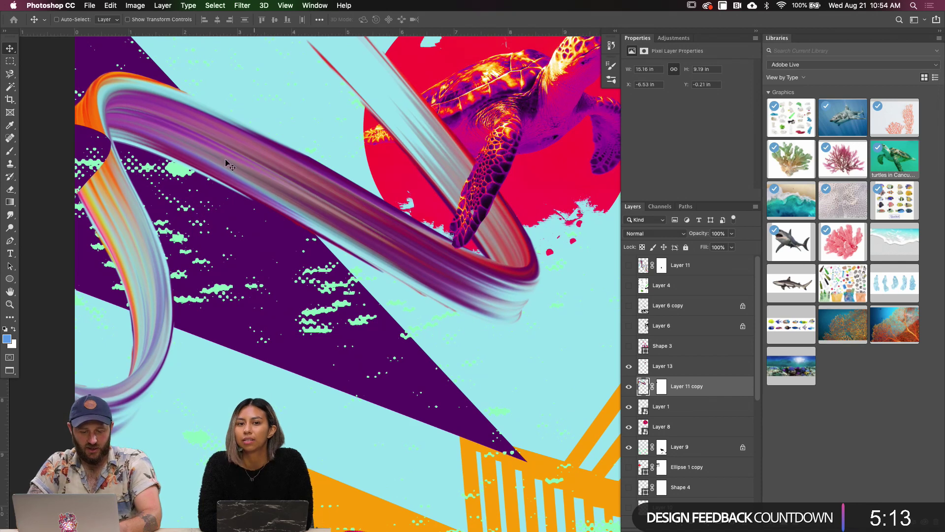
pyautogui.scroll(2, 293, 190)
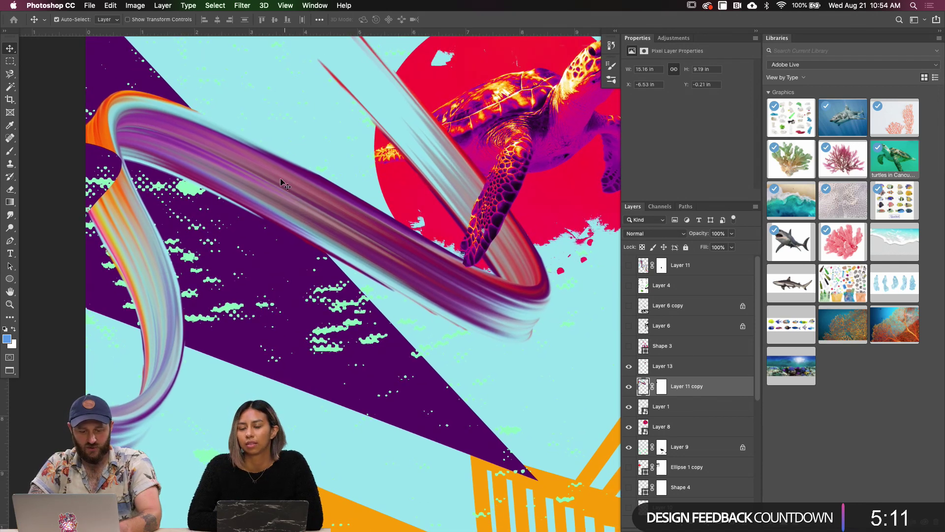
pyautogui.press('super')
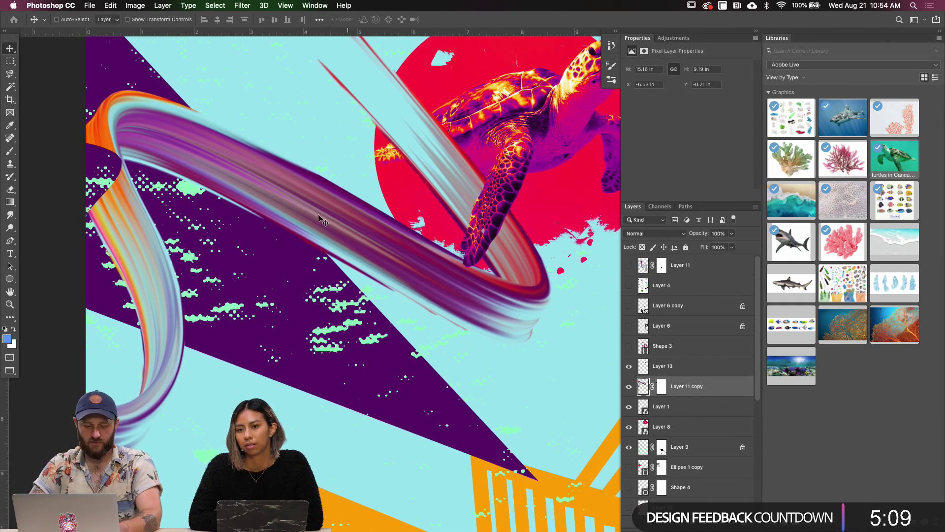
# Add a Levels adjustment clipped to Layer 11 copy with input levels of 34, 0.82 and 200
pyautogui.click(702, 524)
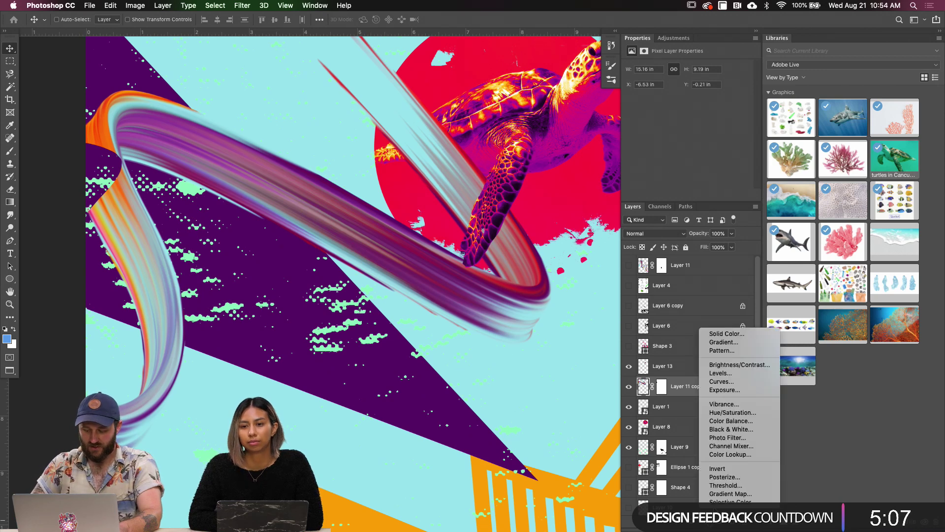
pyautogui.click(719, 377)
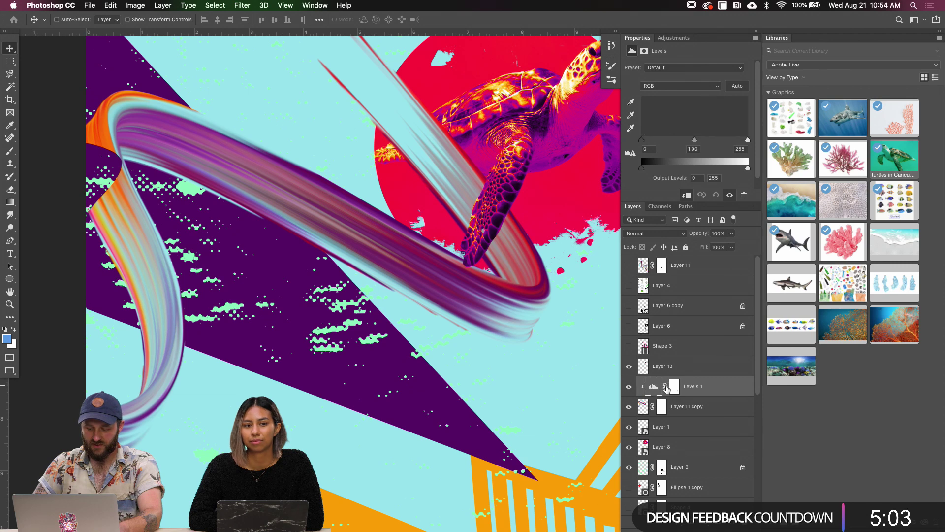
pyautogui.moveTo(642, 141)
pyautogui.mouseDown()
pyautogui.moveTo(734, 142)
pyautogui.moveTo(694, 142)
pyautogui.mouseUp()
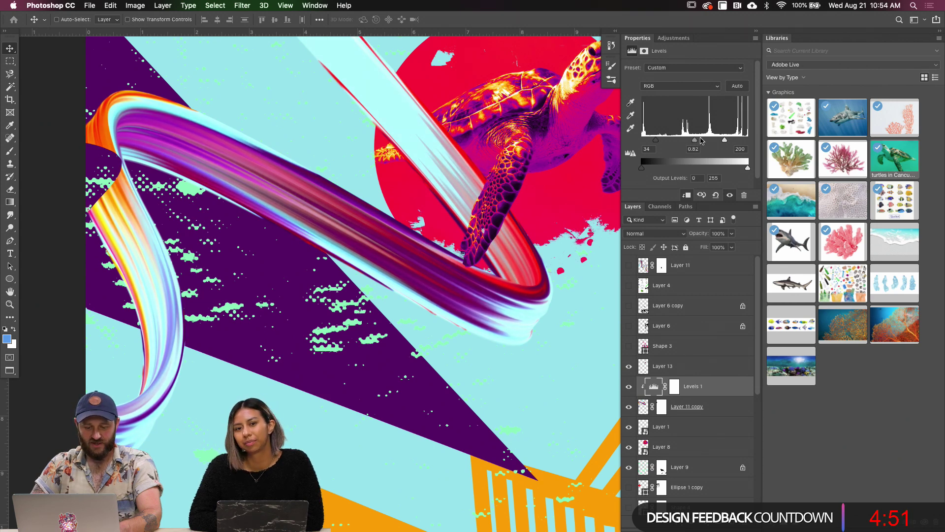
pyautogui.press('super+minus')
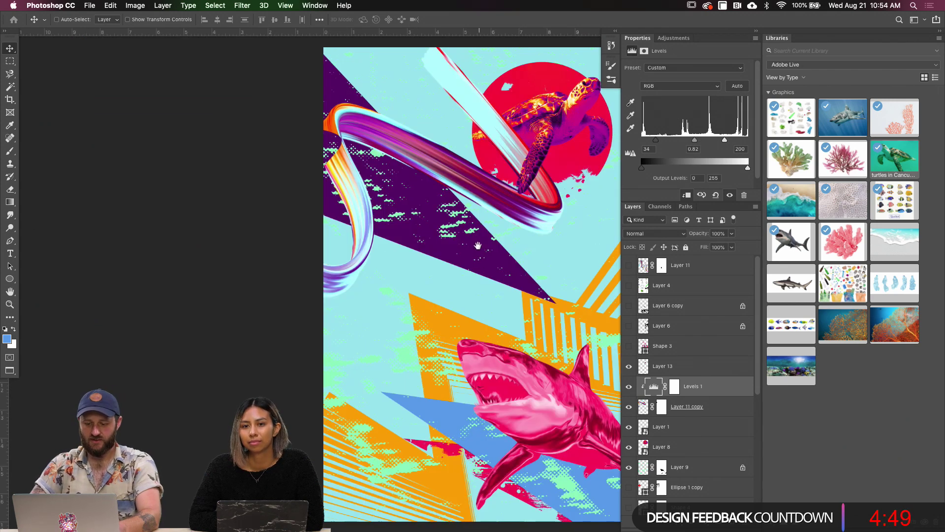
pyautogui.hscroll(3, 406, 291)
# Try masking the Levels 1 effect off the ribbon's pale tail near the turtle with black brush strokes
pyautogui.click(674, 387)
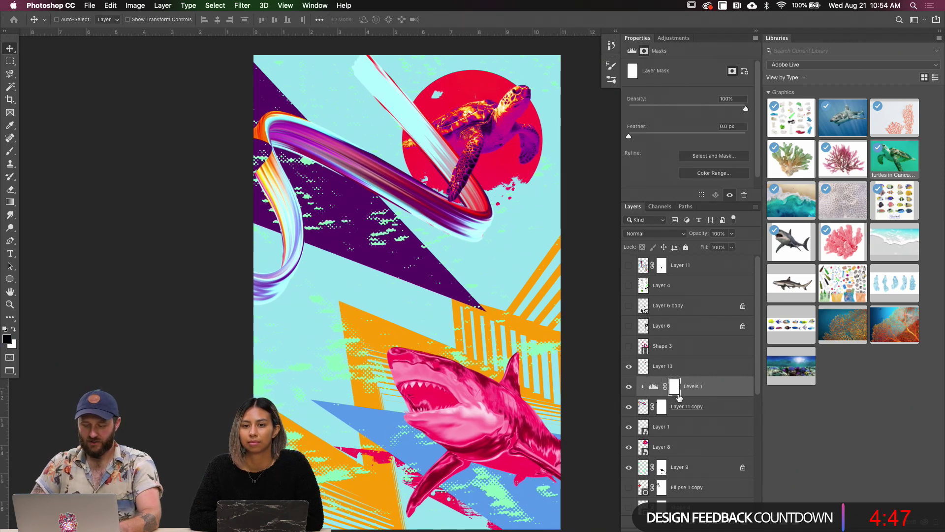
pyautogui.press('b')
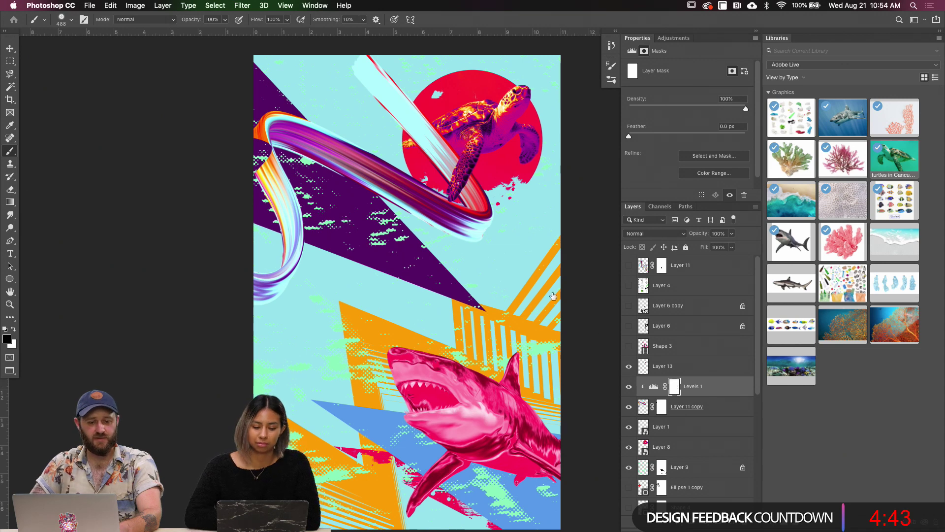
pyautogui.moveTo(361, 63)
pyautogui.mouseDown()
pyautogui.moveTo(401, 121)
pyautogui.moveTo(375, 74)
pyautogui.moveTo(399, 100)
pyautogui.moveTo(422, 169)
pyautogui.moveTo(438, 154)
pyautogui.moveTo(418, 123)
pyautogui.moveTo(357, 67)
pyautogui.mouseUp()
pyautogui.moveTo(340, 158); pyautogui.dragTo(437, 250)
# Compare the ribbon with and without the Levels 1 mask strokes, and undo those strokes
pyautogui.press('super+z')
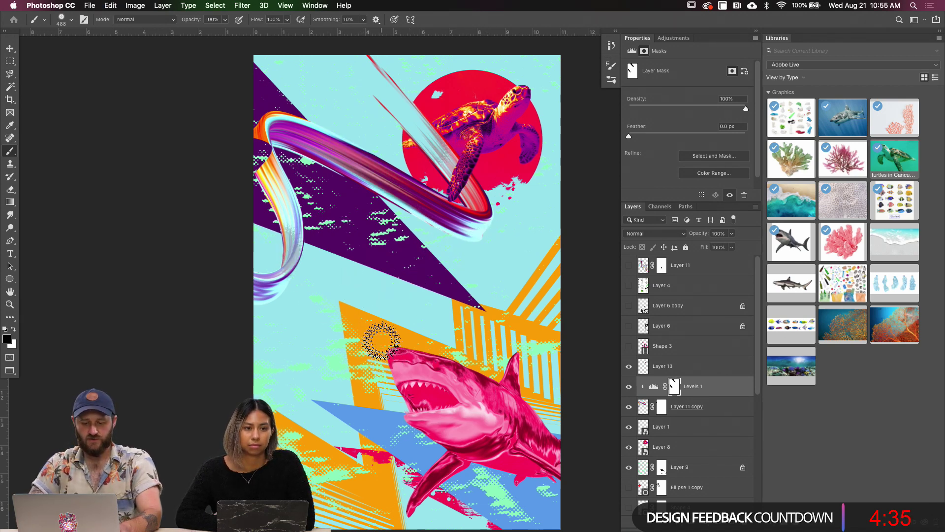
pyautogui.press('super+z')
pyautogui.press('super+shift+z')
pyautogui.press('super+z')
pyautogui.press('super+shift+z')
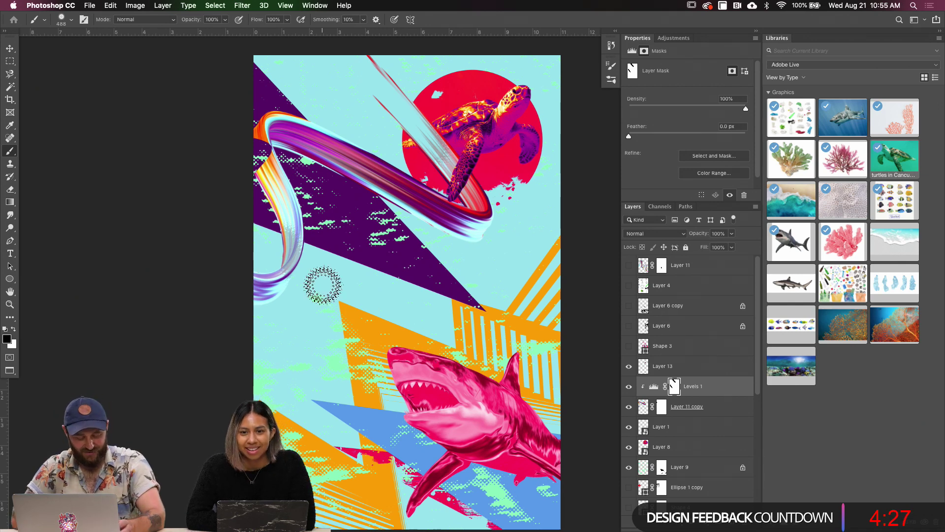
pyautogui.press('super+z')
pyautogui.press('super+z')
pyautogui.press('super+z')
pyautogui.press('super+z')
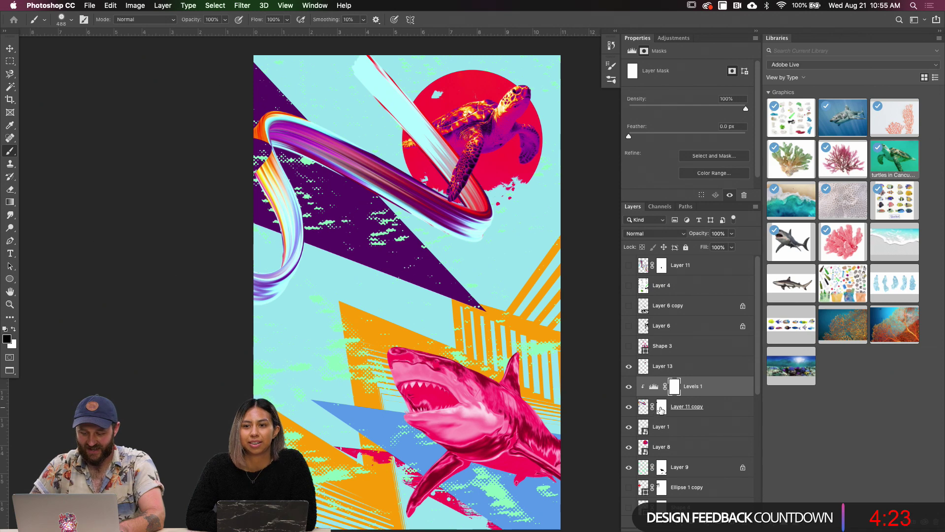
# Leave full-screen mode and arrange the AdobeLive.psd and Untitled-2 windows side by side for comparison
pyautogui.click(660, 406)
pyautogui.moveTo(453, 342); pyautogui.dragTo(351, 324)
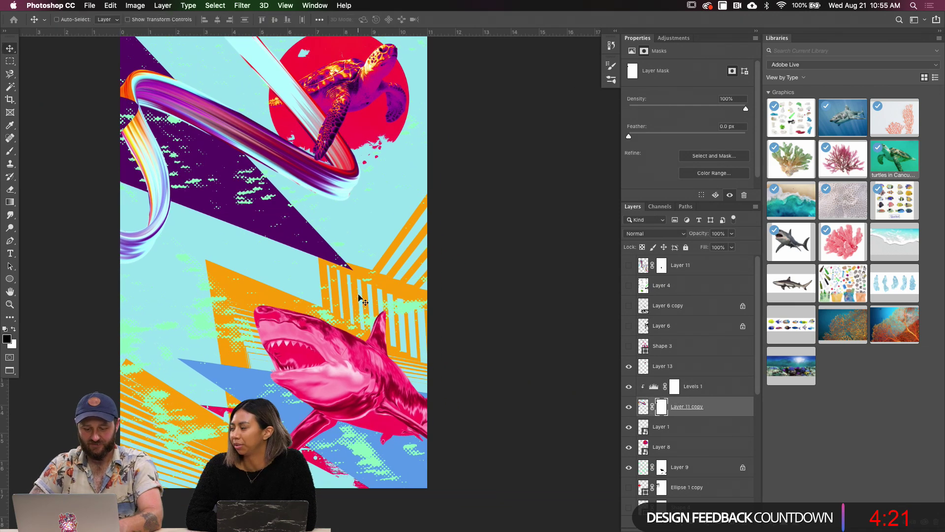
pyautogui.press('super+r')
pyautogui.press('f')
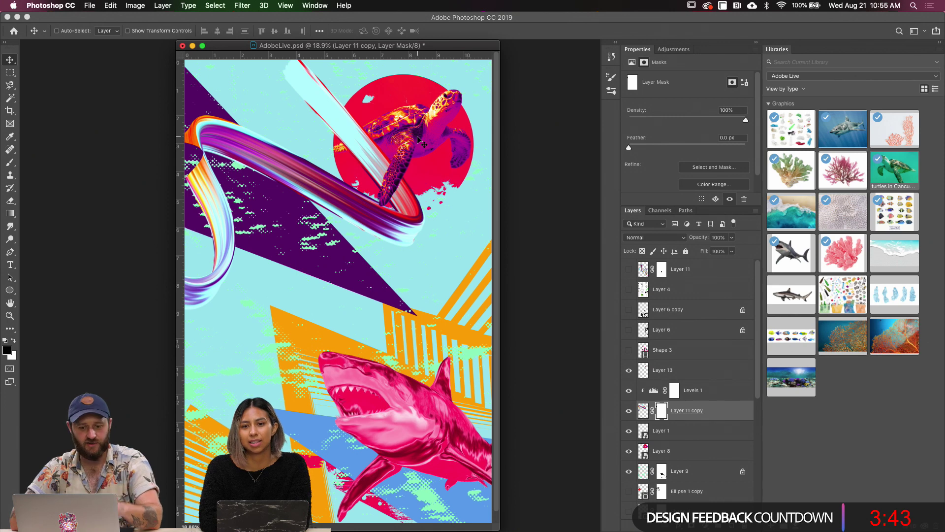
pyautogui.press('super+minus')
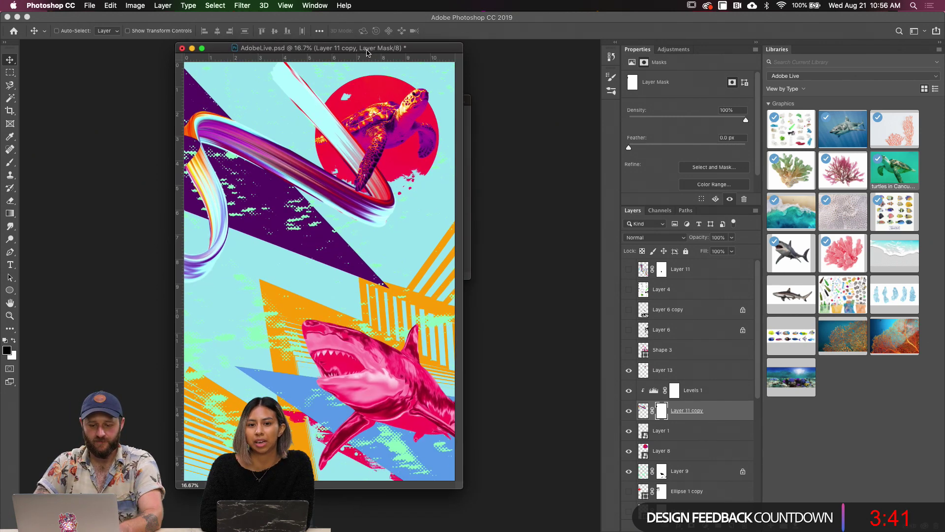
pyautogui.moveTo(344, 45); pyautogui.dragTo(240, 75)
pyautogui.moveTo(428, 104); pyautogui.dragTo(491, 116)
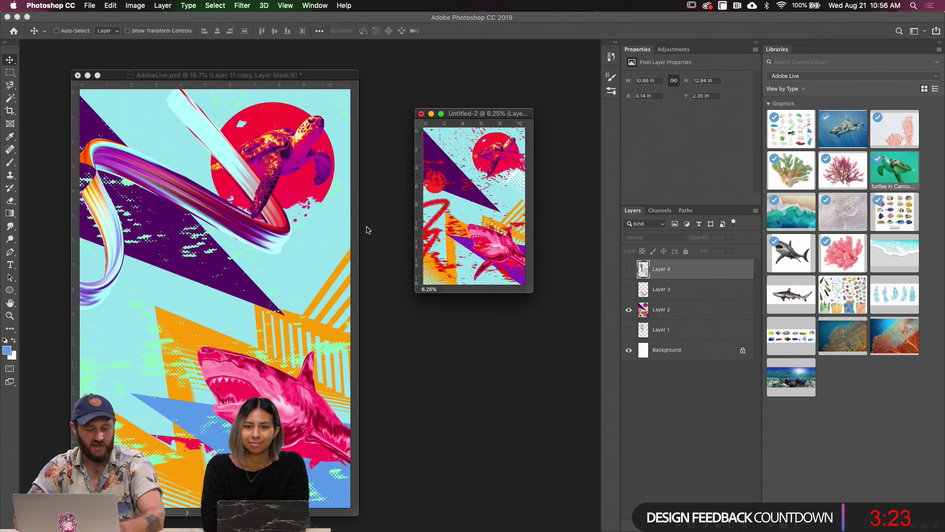
pyautogui.moveTo(251, 79); pyautogui.dragTo(260, 68)
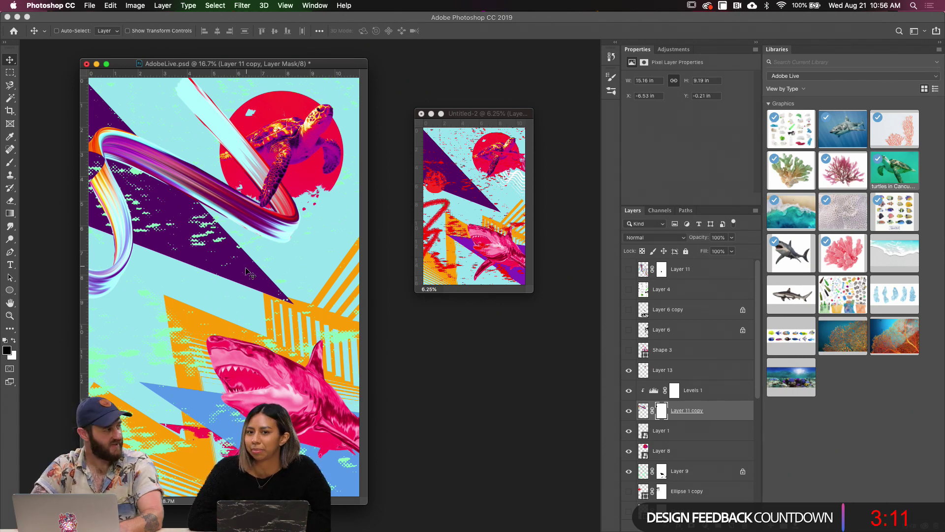
# Move the green texture on Layer 9 beneath Shape 5, the large purple triangle, in the layer stack
pyautogui.keyDown('super'); pyautogui.click(199, 239); pyautogui.keyUp('super')
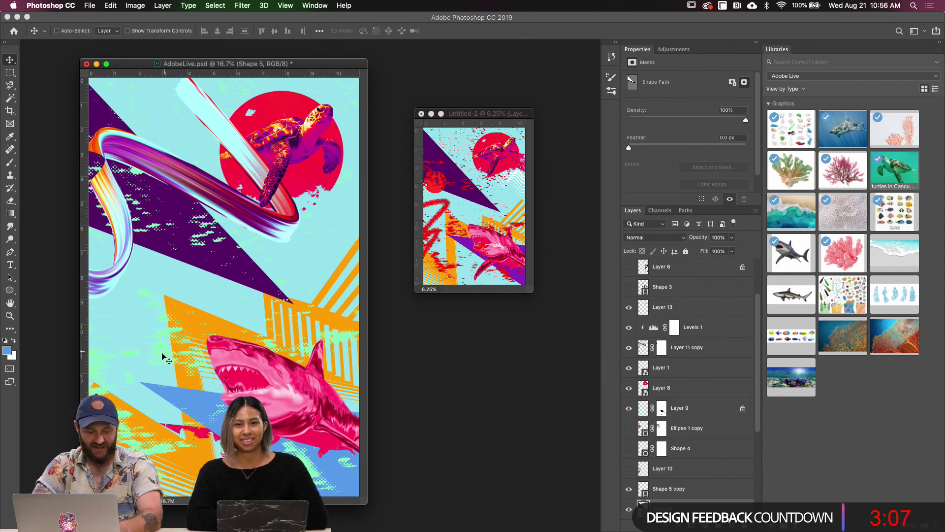
pyautogui.click(635, 414)
pyautogui.moveTo(642, 410); pyautogui.dragTo(650, 469)
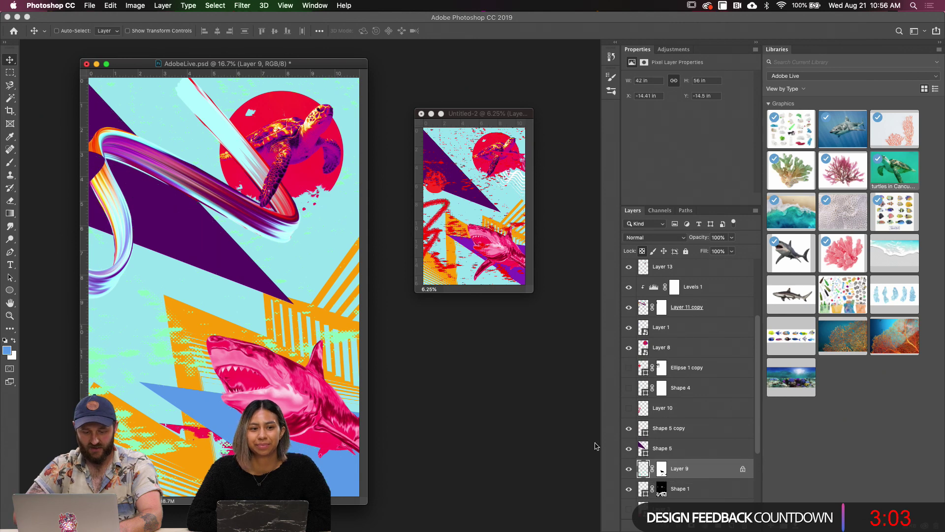
pyautogui.moveTo(298, 380)
pyautogui.mouseDown()
pyautogui.moveTo(302, 339)
pyautogui.moveTo(299, 380)
pyautogui.mouseUp()
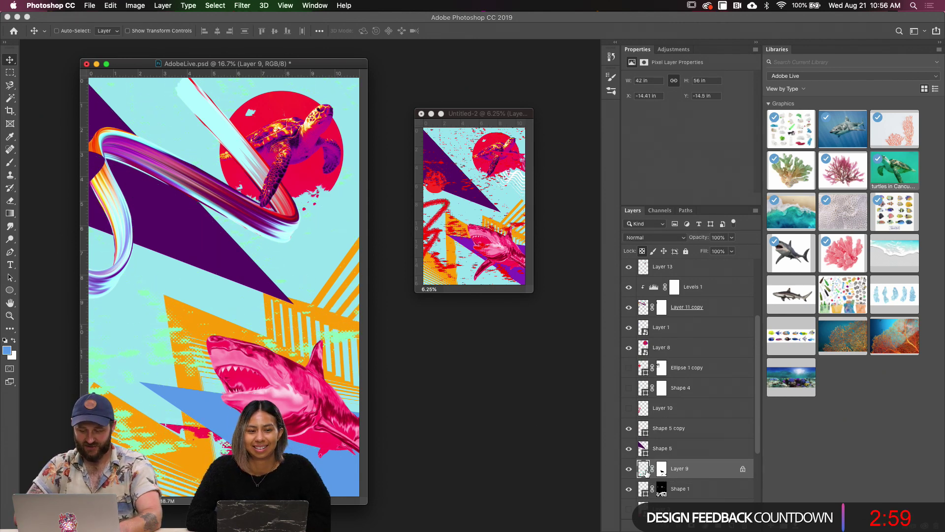
# Duplicate Layer 9, shift the copy about 2.4 in up and 0.6 in right, and disable its layer mask
pyautogui.press('super+j')
pyautogui.moveTo(284, 419); pyautogui.dragTo(298, 360)
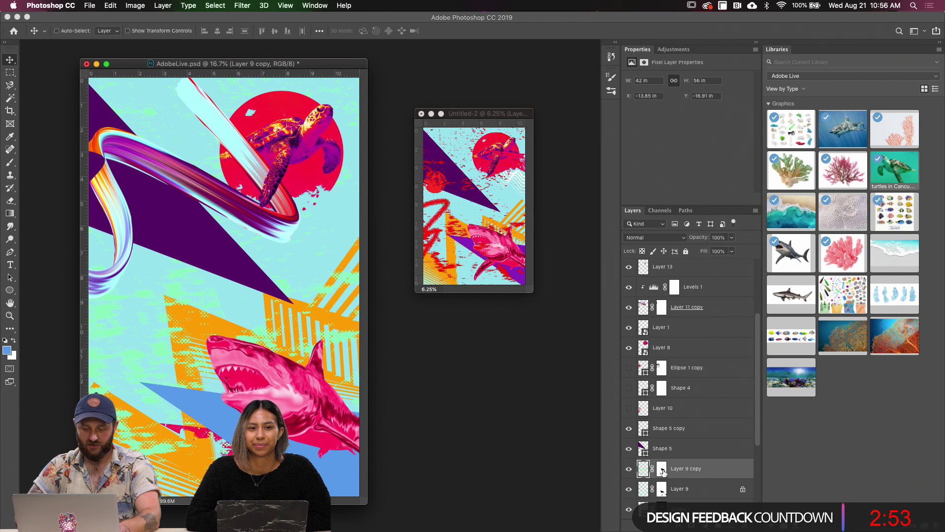
pyautogui.keyDown('shift'); pyautogui.click(662, 470); pyautogui.keyUp('shift')
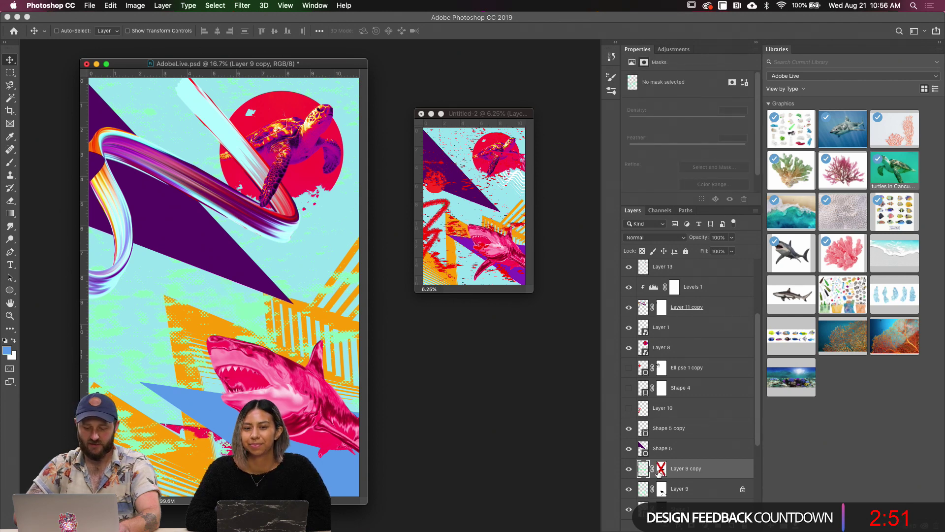
pyautogui.click(644, 471)
# Turn the green texture on Layer 9 copy 180 degrees, giving it -100% width and height, in a full-screen view
pyautogui.press('f')
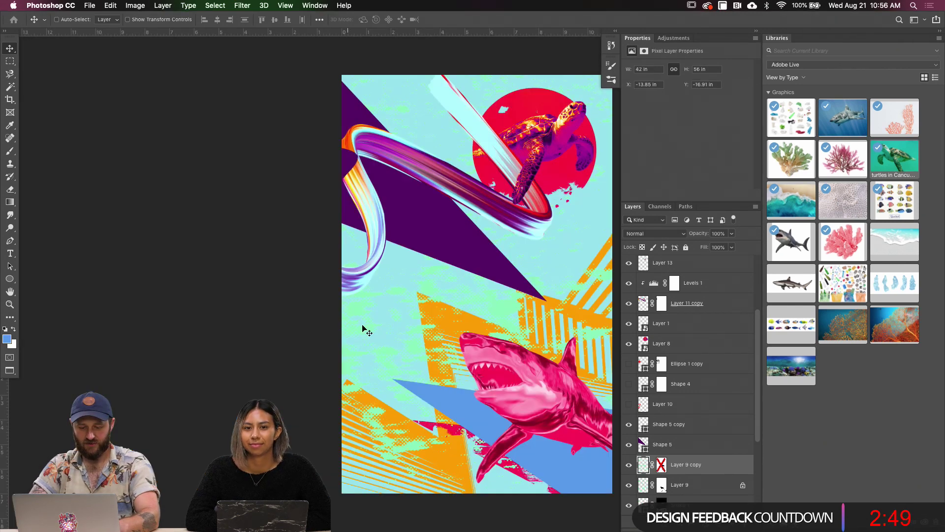
pyautogui.moveTo(452, 311); pyautogui.dragTo(302, 328)
pyautogui.hotkey('ctrl', 't')
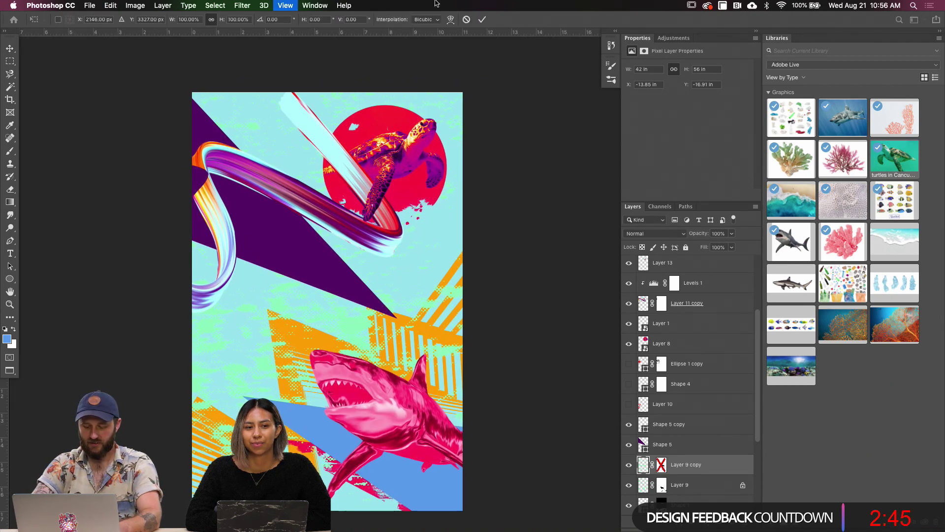
pyautogui.hotkey('ctrl', '-')
pyautogui.hotkey('ctrl', '-')
pyautogui.hotkey('ctrl', '-')
pyautogui.moveTo(394, 225); pyautogui.dragTo(282, 212)
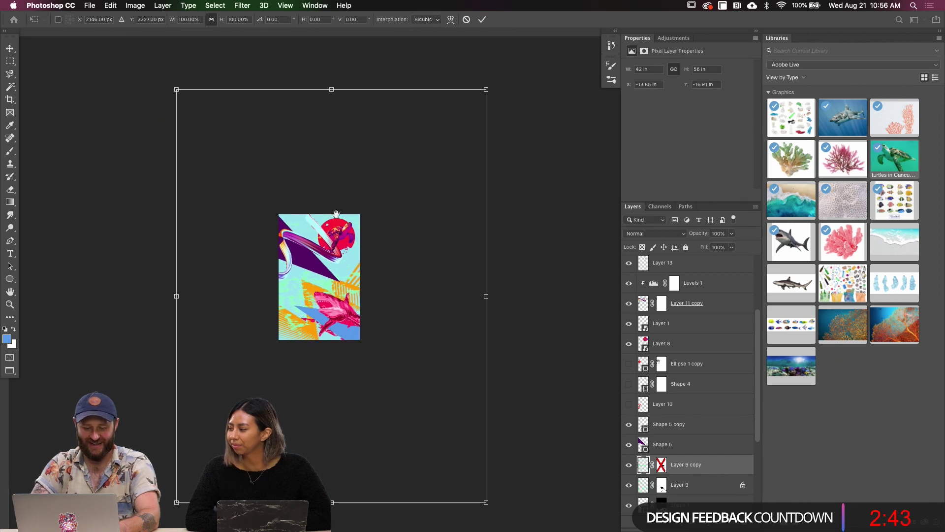
pyautogui.moveTo(495, 87); pyautogui.dragTo(523, 282)
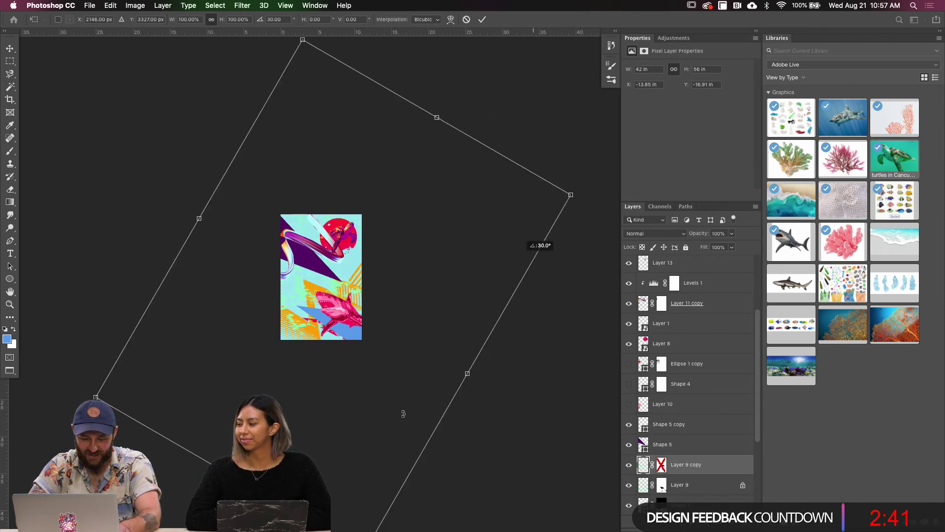
pyautogui.moveTo(540, 186); pyautogui.dragTo(527, 359)
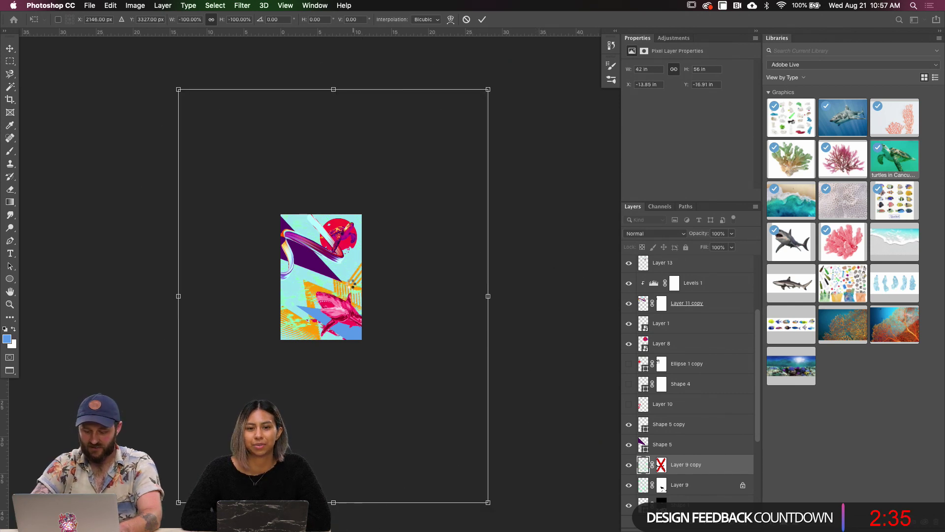
pyautogui.press('Return')
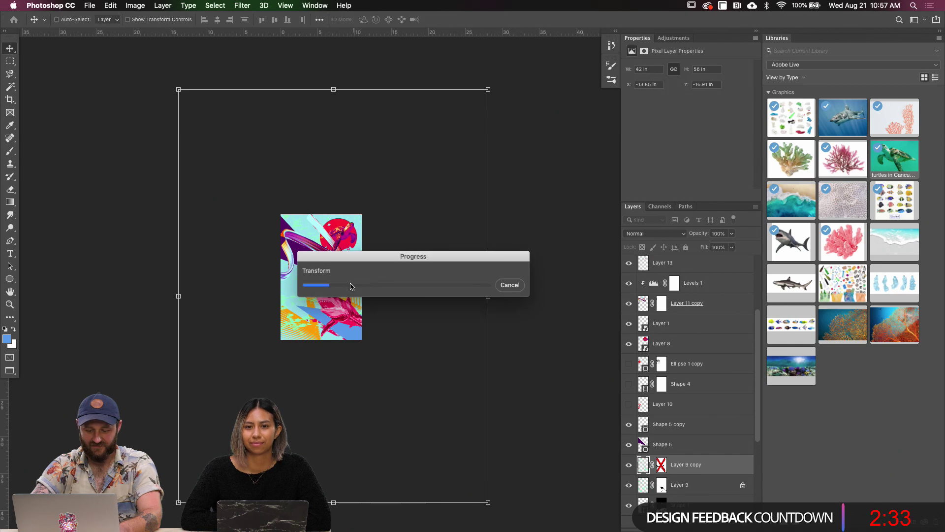
# Lock the transparent pixels of Layer 9 copy and fill its texture with the blue foreground colour
pyautogui.press('super+0')
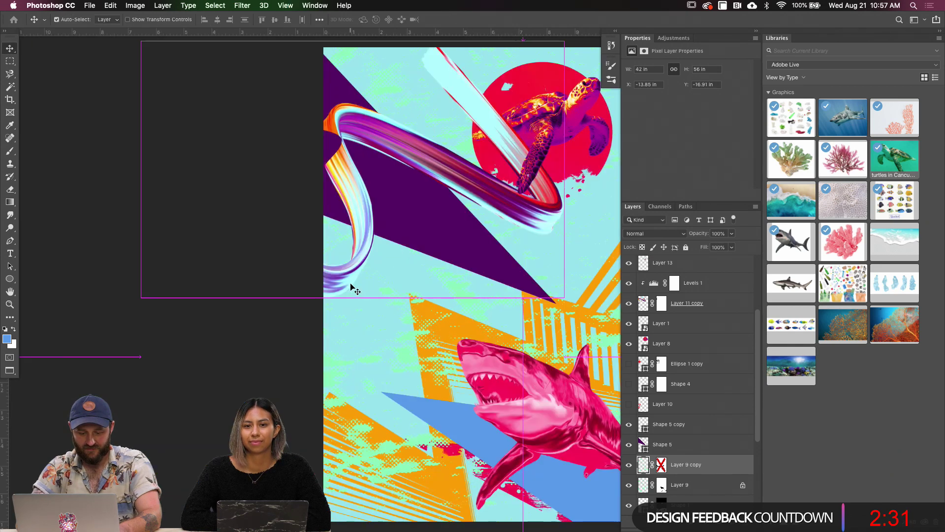
pyautogui.press('super+semicolon')
pyautogui.press('super+r')
pyautogui.press('super+r')
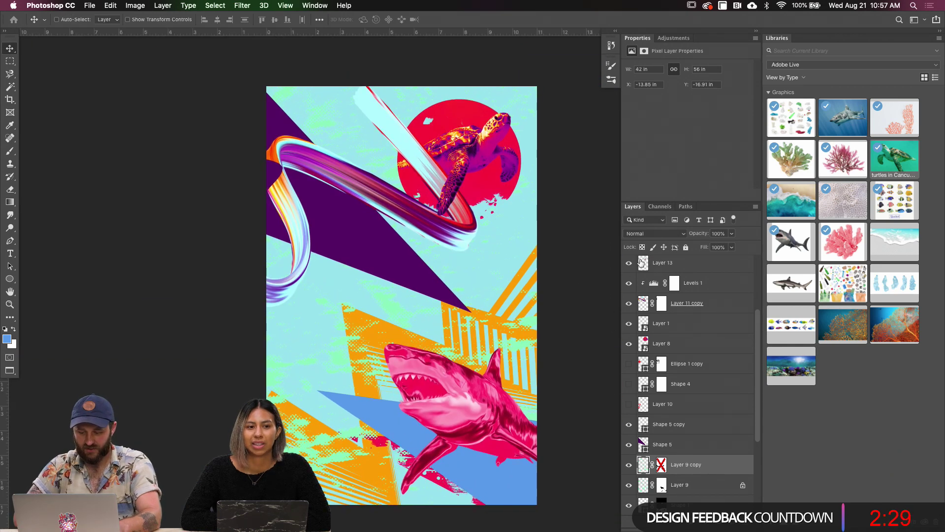
pyautogui.click(642, 248)
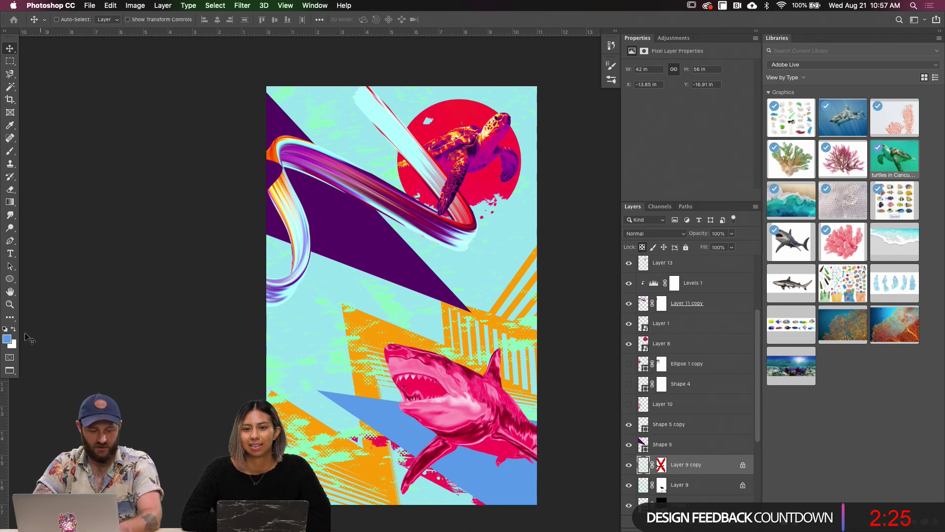
pyautogui.hotkey('alt', 'BackSpace')
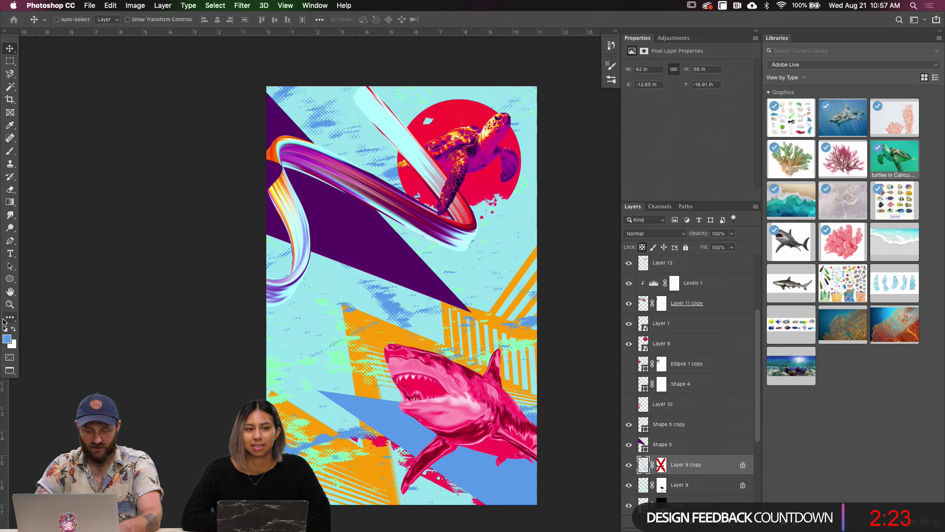
# Restack the blue Layer 9 copy directly above Shape 5 and reposition it to about X -15.67 in, Y -17.75 in
pyautogui.moveTo(647, 470); pyautogui.dragTo(647, 488)
pyautogui.moveTo(422, 365)
pyautogui.mouseDown()
pyautogui.moveTo(427, 377)
pyautogui.moveTo(414, 369)
pyautogui.mouseUp()
pyautogui.hscroll(5, 414, 369)
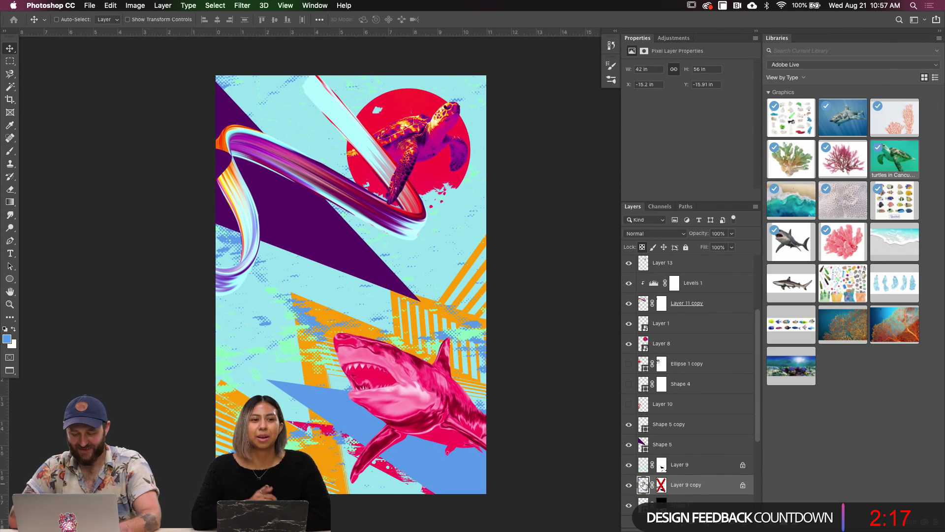
pyautogui.moveTo(648, 480); pyautogui.dragTo(648, 447)
pyautogui.moveTo(398, 294); pyautogui.dragTo(432, 284)
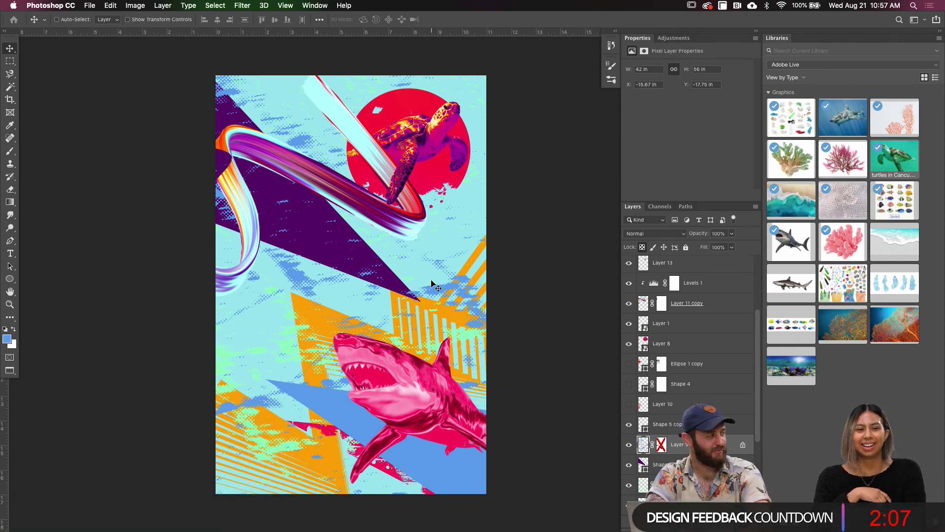
# Move Shape 5 copy, the blue triangle behind the shark, beneath Layer 9 and the shape layer with the black mask
pyautogui.keyDown('super'); pyautogui.click(381, 452); pyautogui.keyUp('super')
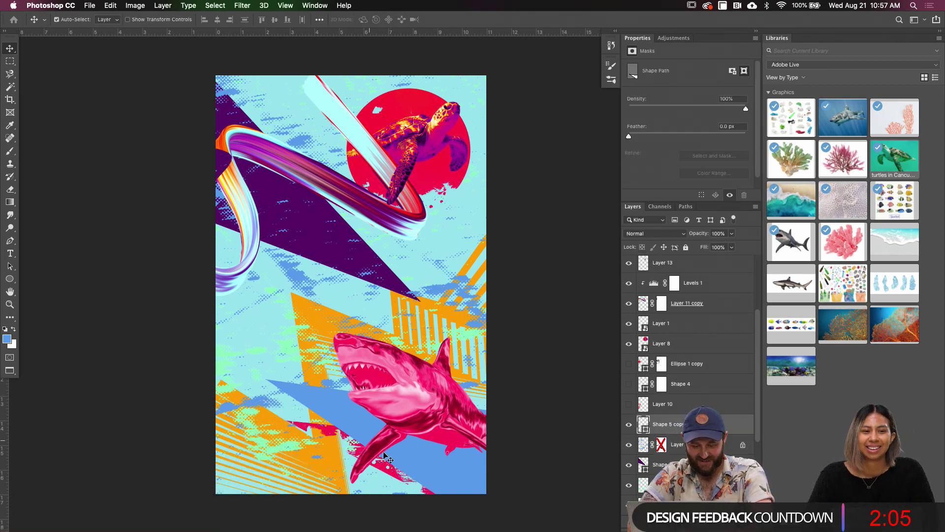
pyautogui.moveTo(646, 466); pyautogui.dragTo(645, 456)
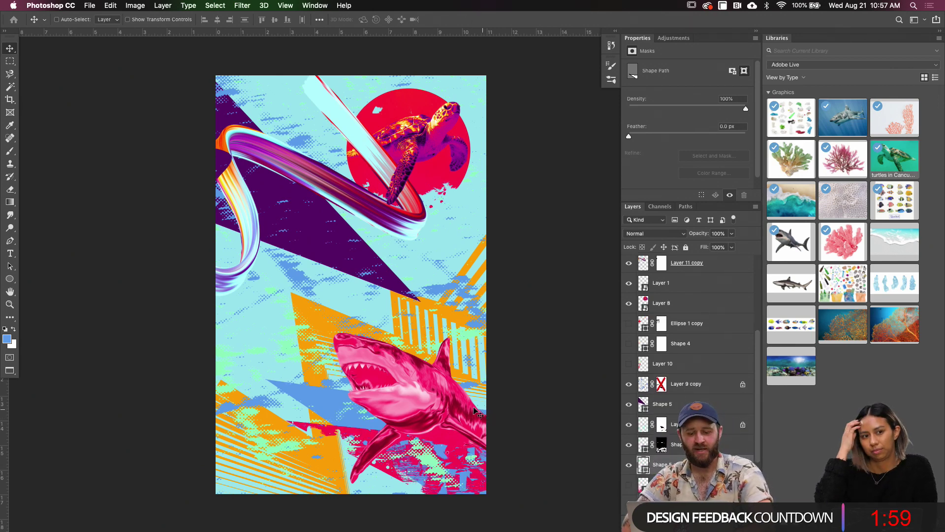
pyautogui.keyDown('super'); pyautogui.click(369, 367); pyautogui.keyUp('super')
pyautogui.hscroll(3, 374, 372)
pyautogui.scroll(-1, 374, 372)
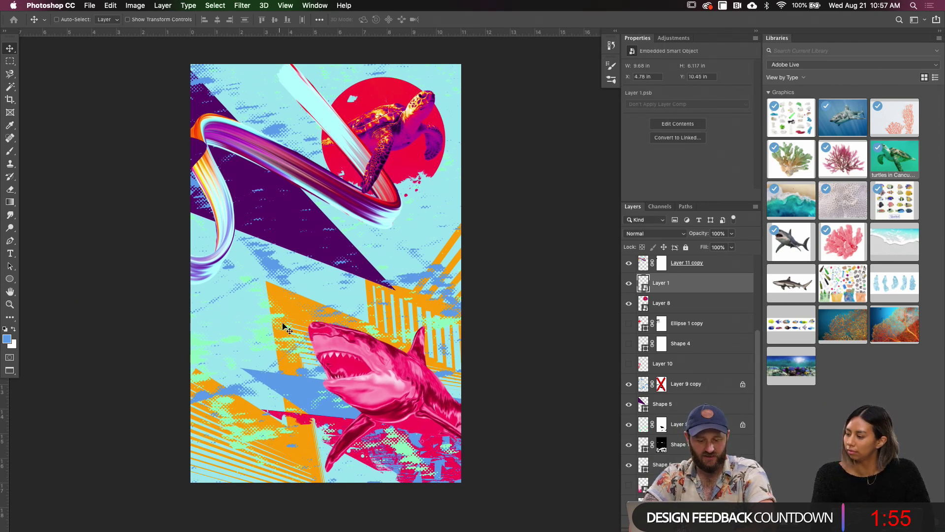
# Copy a rectangular area of Layer 9 copy to a new layer, hiding the source, and shift it about 3.5 in left and 3.7 in down
pyautogui.press('super')
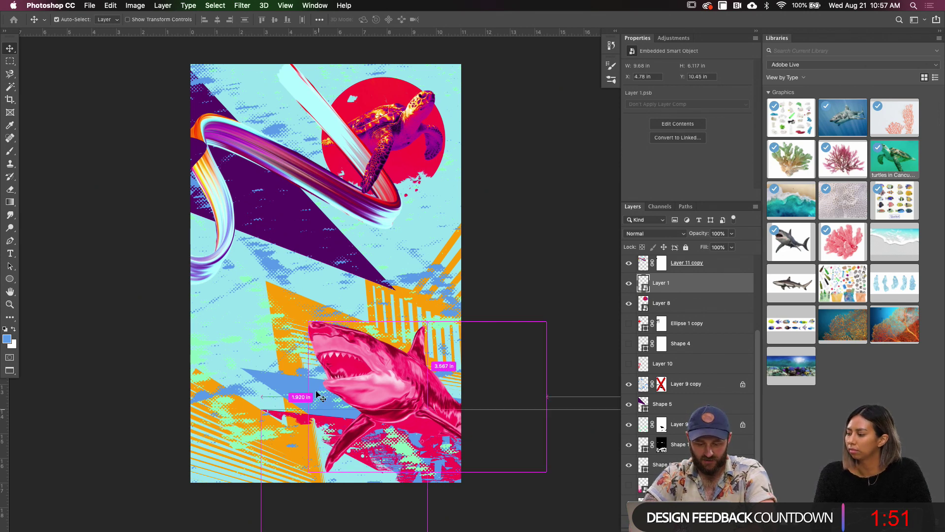
pyautogui.keyDown('super'); pyautogui.click(313, 375); pyautogui.keyUp('super')
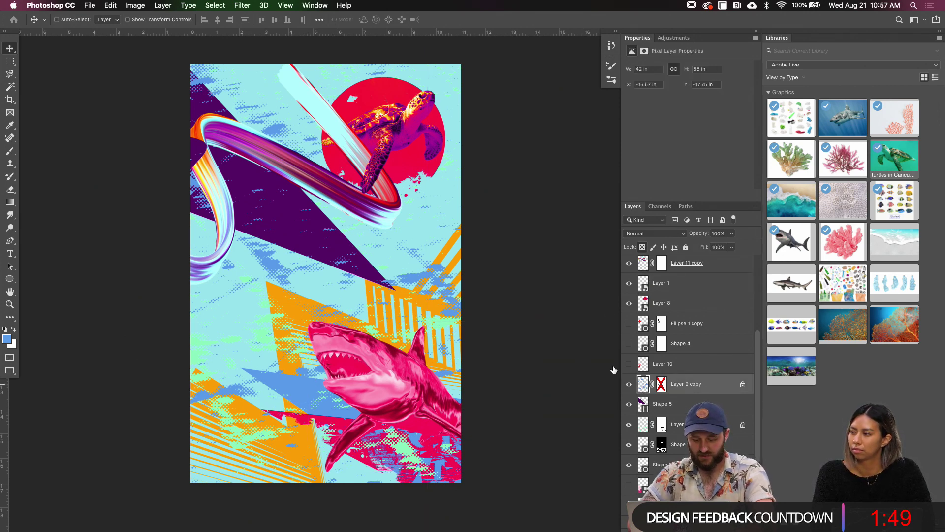
pyautogui.press('m')
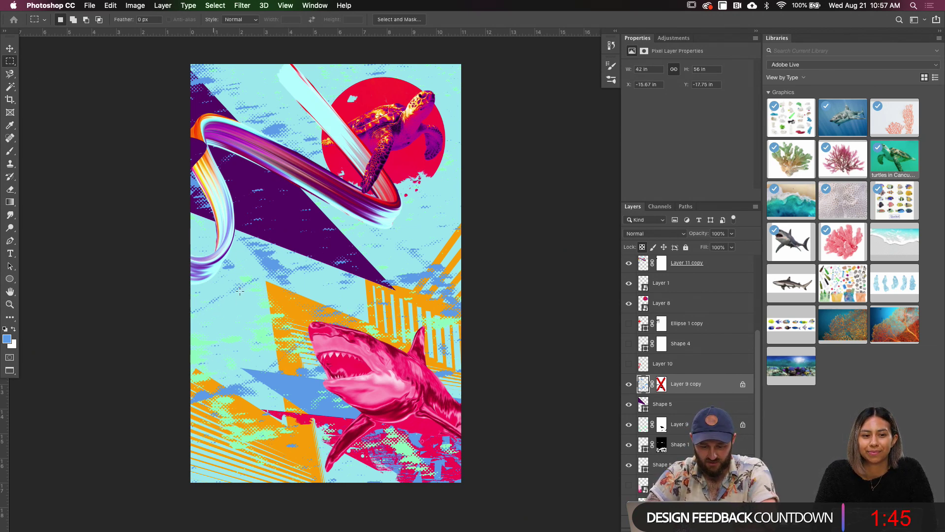
pyautogui.moveTo(224, 212); pyautogui.dragTo(473, 358)
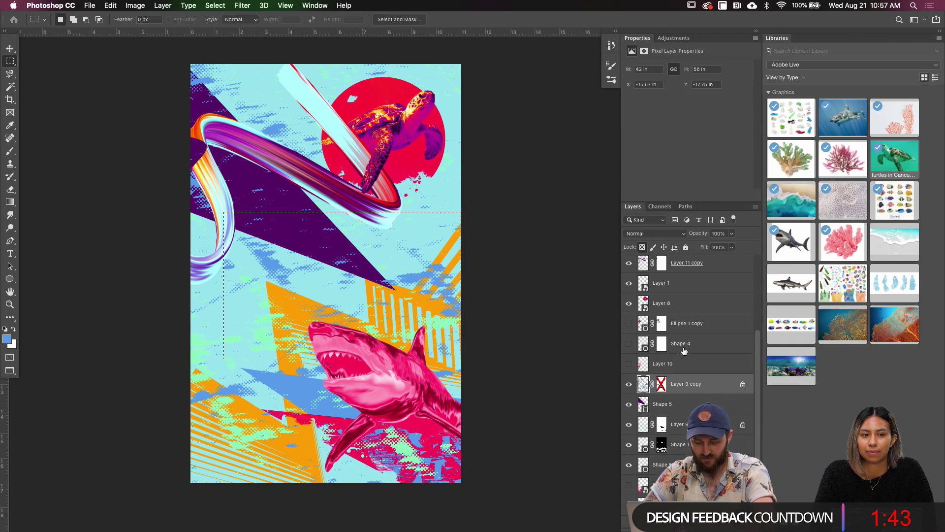
pyautogui.press('super+j')
pyautogui.click(628, 404)
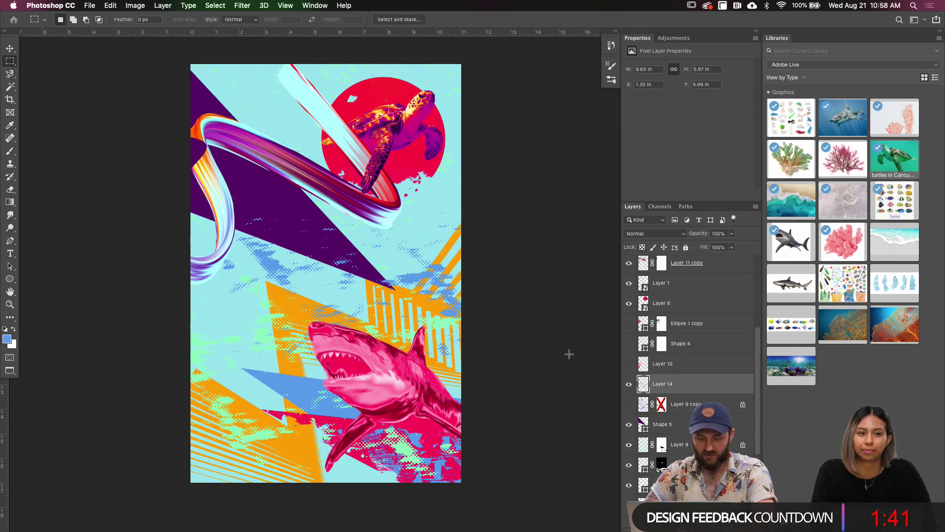
pyautogui.press('v')
pyautogui.moveTo(364, 326); pyautogui.dragTo(278, 417)
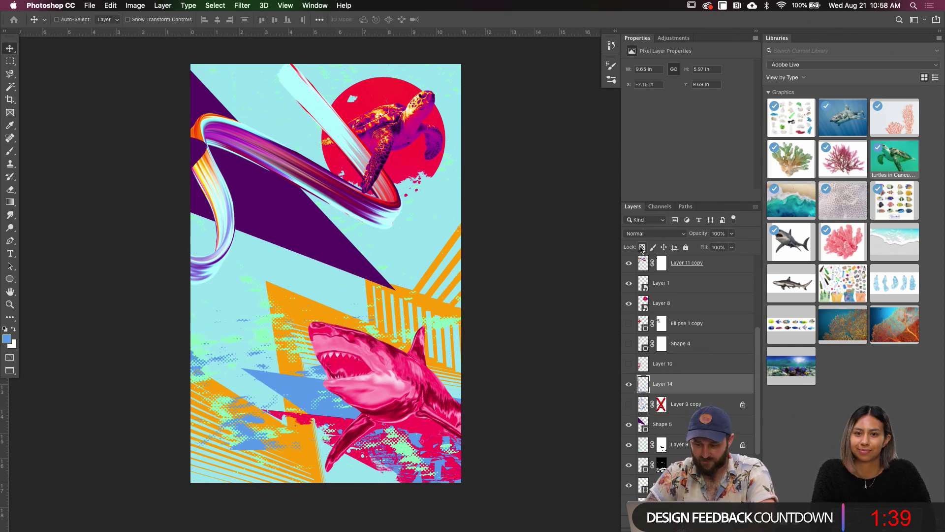
# Sample a dark red from the shark's underside and darken the foreground colour to 410012
pyautogui.press('b')
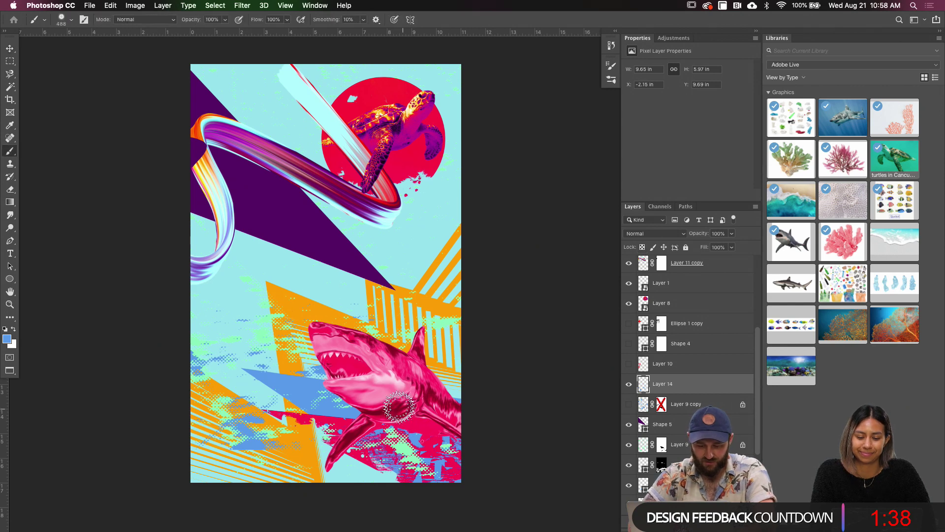
pyautogui.keyDown('alt'); pyautogui.click(375, 407); pyautogui.keyUp('alt')
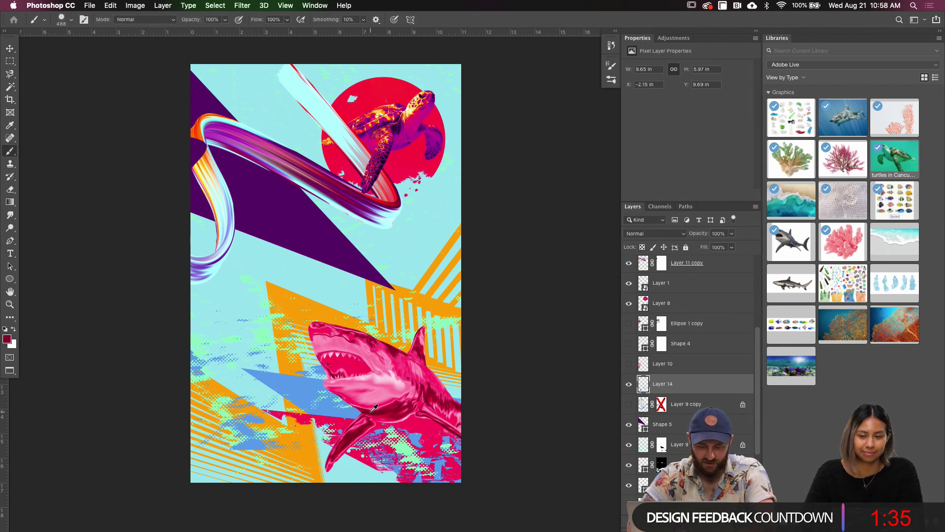
pyautogui.keyDown('alt'); pyautogui.click(373, 407); pyautogui.keyUp('alt')
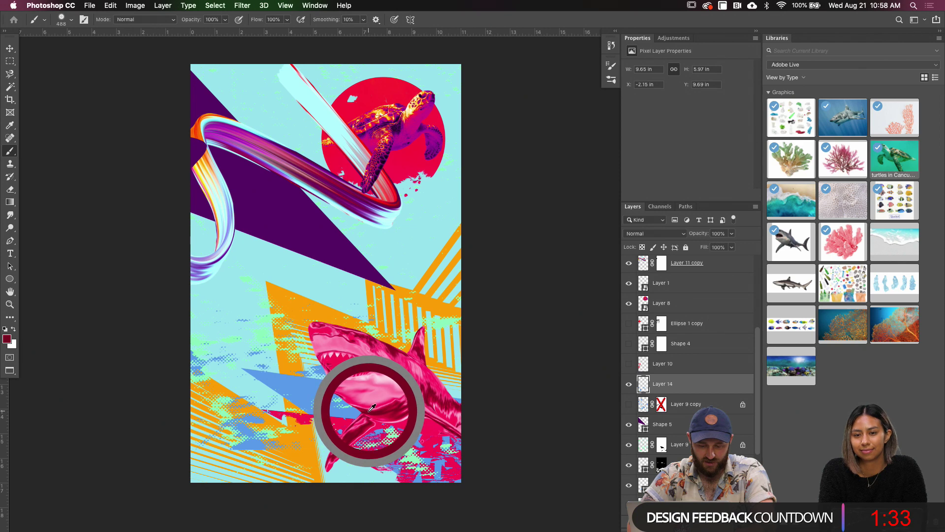
pyautogui.click(7, 339)
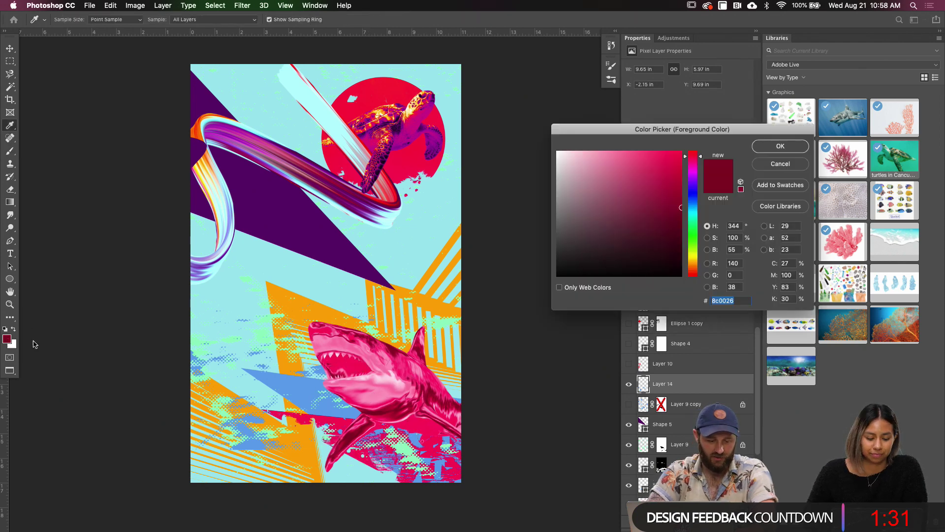
pyautogui.moveTo(629, 239); pyautogui.dragTo(685, 245)
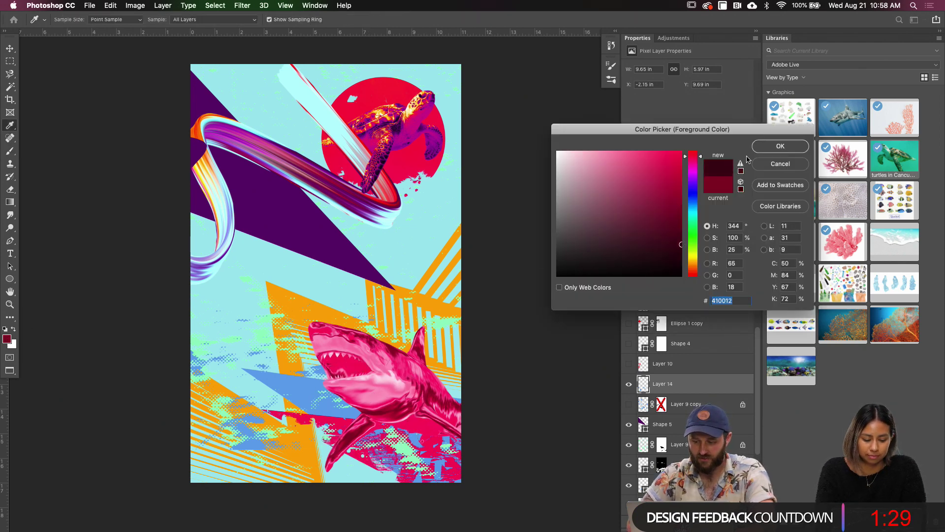
pyautogui.click(765, 148)
# Recolour the texture on Layer 14 with the dark maroon foreground, undoing the full-layer fill and locking transparent pixels
pyautogui.press('b')
pyautogui.hotkey('alt', 'BackSpace')
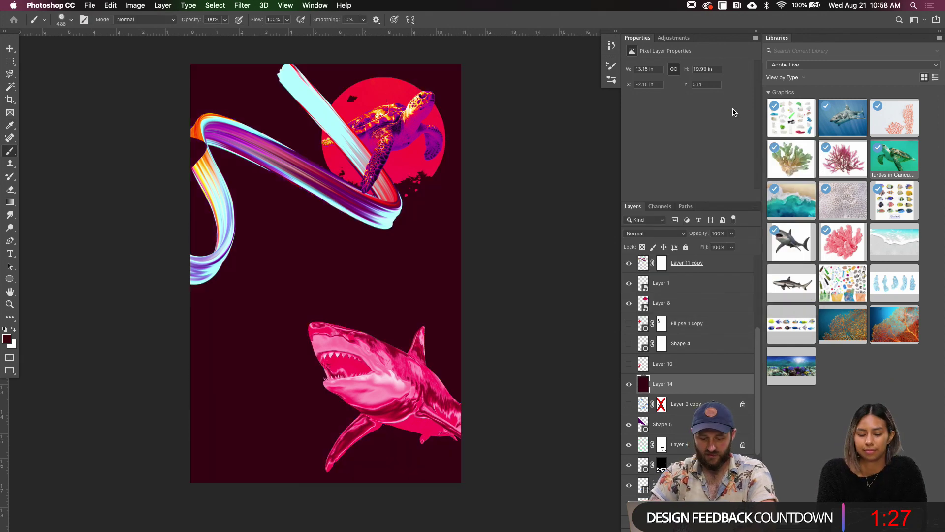
pyautogui.hotkey('ctrl', 'z')
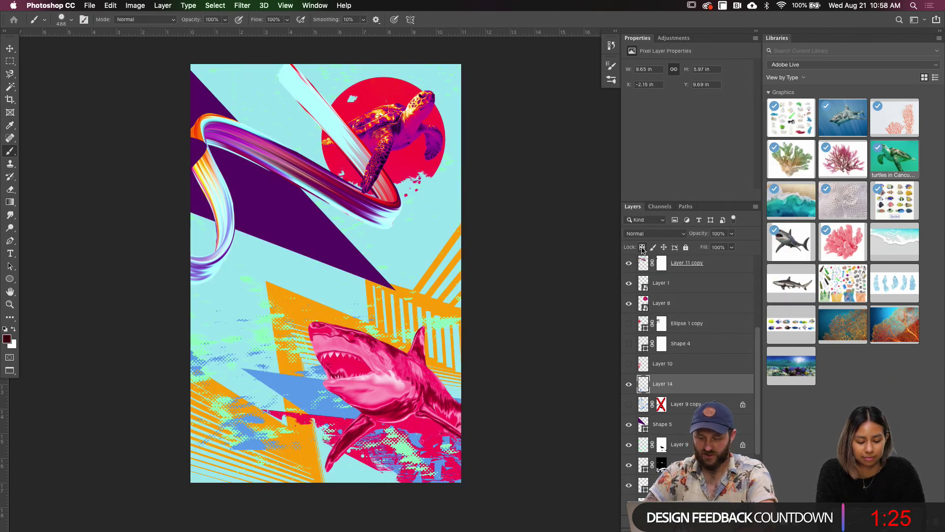
pyautogui.click(244, 400)
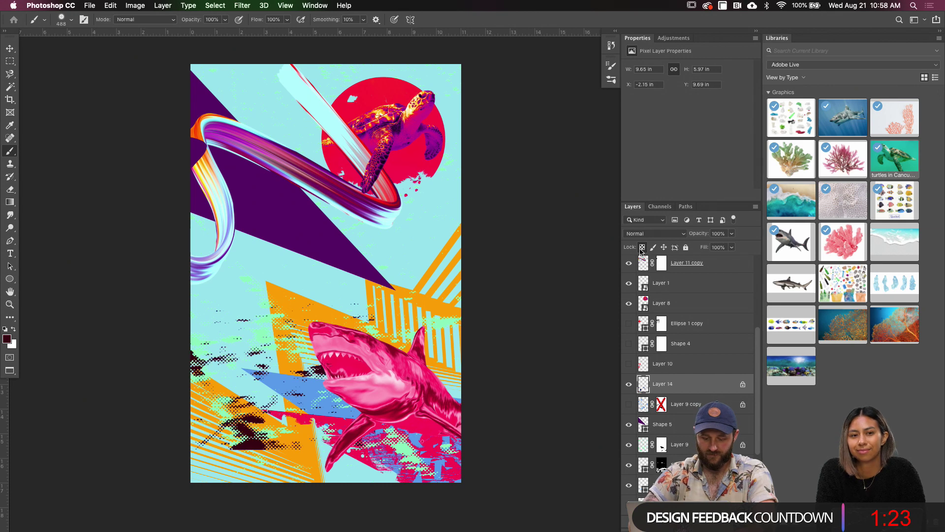
# Rotate the maroon texture on Layer 14 and place it behind the shark at about X 0.19 in, Y 11.18 in
pyautogui.press('v')
pyautogui.moveTo(419, 390)
pyautogui.mouseDown()
pyautogui.moveTo(497, 422)
pyautogui.moveTo(469, 400)
pyautogui.moveTo(460, 375)
pyautogui.mouseUp()
pyautogui.hotkey('ctrl', 't')
pyautogui.press('Return')
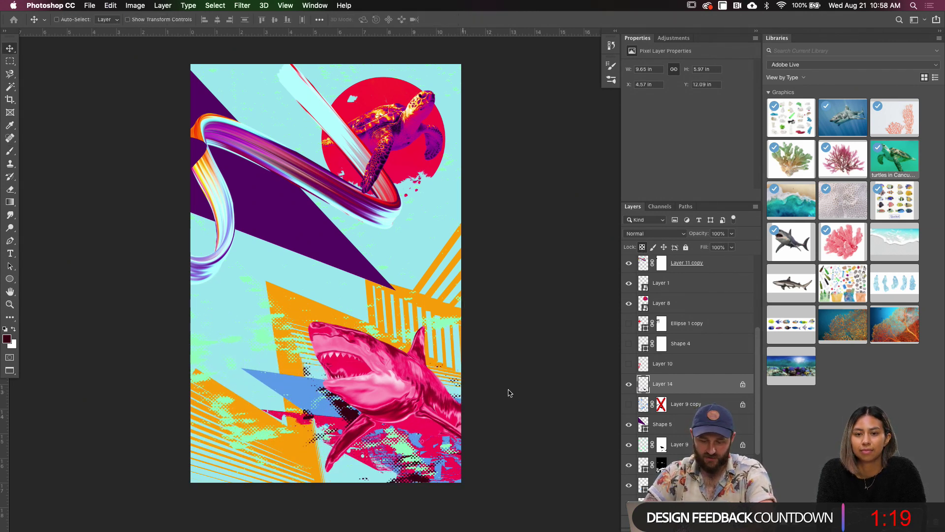
pyautogui.hotkey('ctrl', 't')
pyautogui.moveTo(544, 354); pyautogui.dragTo(435, 391)
pyautogui.press('Return')
pyautogui.moveTo(418, 440); pyautogui.dragTo(329, 394)
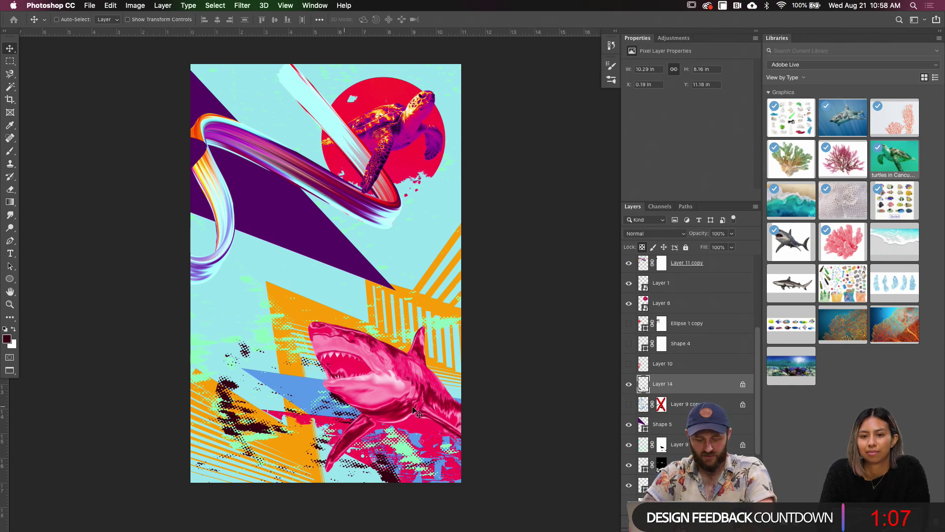
# Lasso the large maroon patch over the orange triangle left of the shark and delete it from Layer 14
pyautogui.scroll(5, 256, 401)
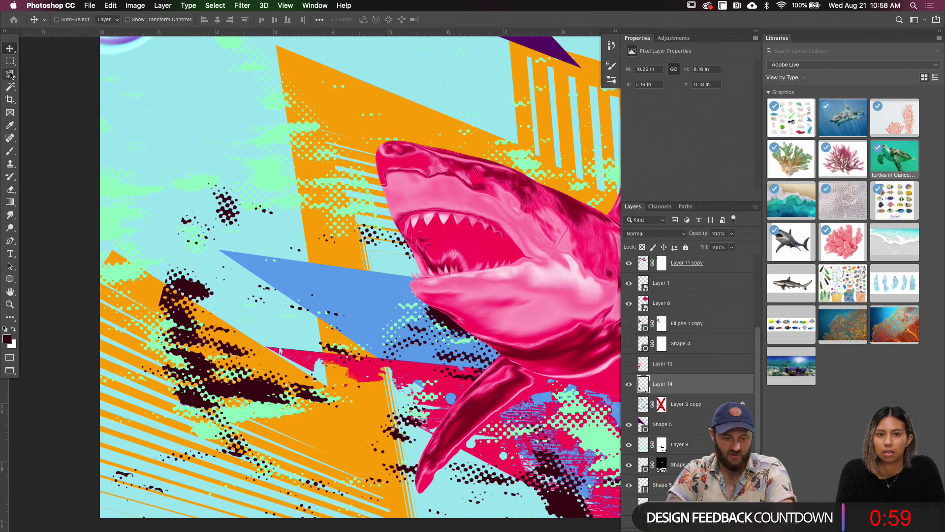
pyautogui.click(10, 75)
pyautogui.click(44, 75)
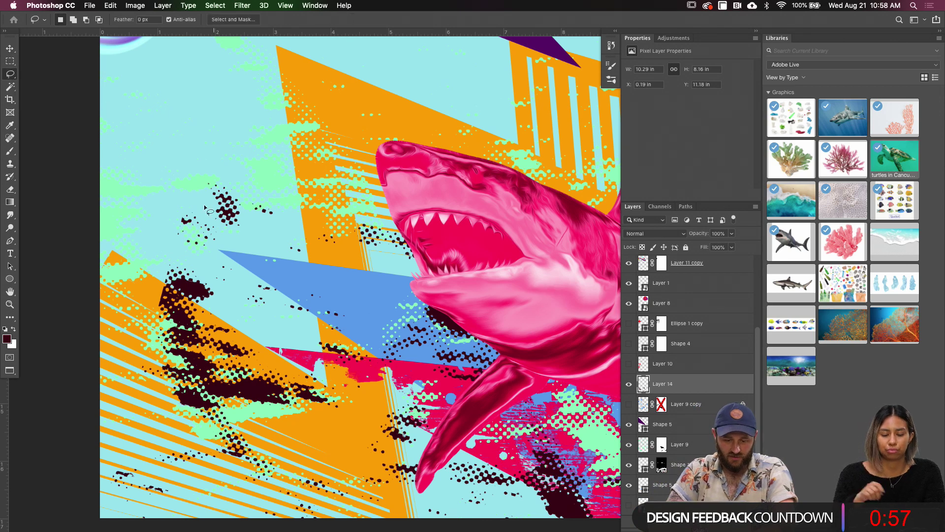
pyautogui.moveTo(200, 209)
pyautogui.mouseDown()
pyautogui.moveTo(146, 299)
pyautogui.moveTo(143, 405)
pyautogui.moveTo(170, 454)
pyautogui.moveTo(215, 472)
pyautogui.moveTo(299, 457)
pyautogui.moveTo(347, 416)
pyautogui.moveTo(281, 333)
pyautogui.moveTo(245, 319)
pyautogui.moveTo(239, 269)
pyautogui.moveTo(210, 217)
pyautogui.mouseUp()
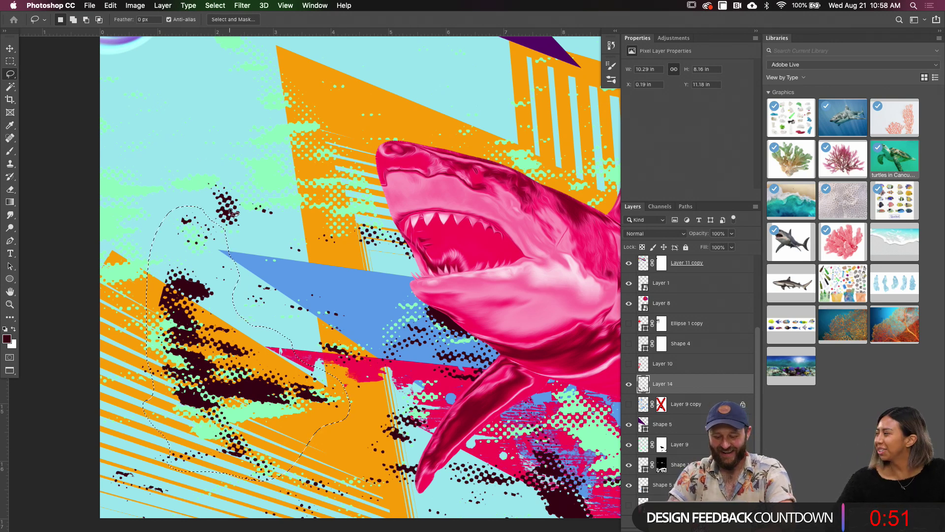
pyautogui.press('Delete')
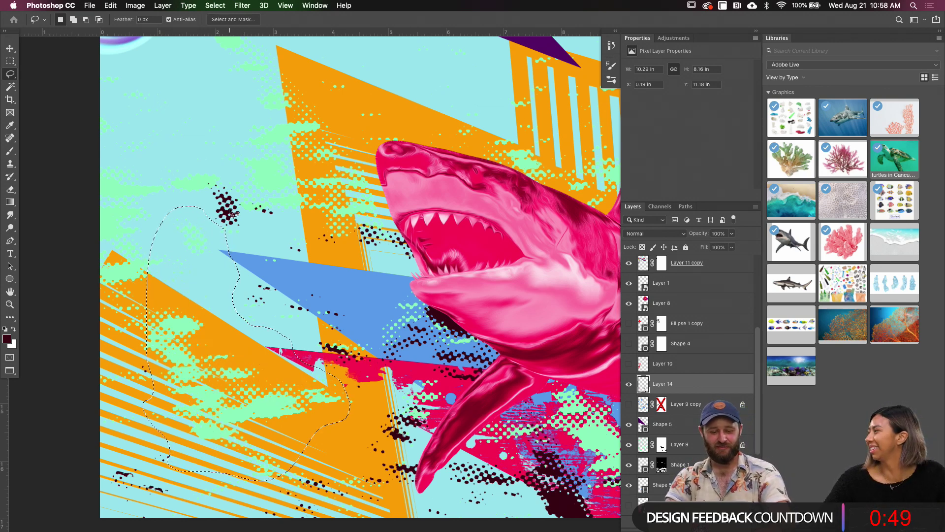
# Clear the lasso selection and hide the green halftone texture on Layer 9
pyautogui.press('super+d')
pyautogui.press('v')
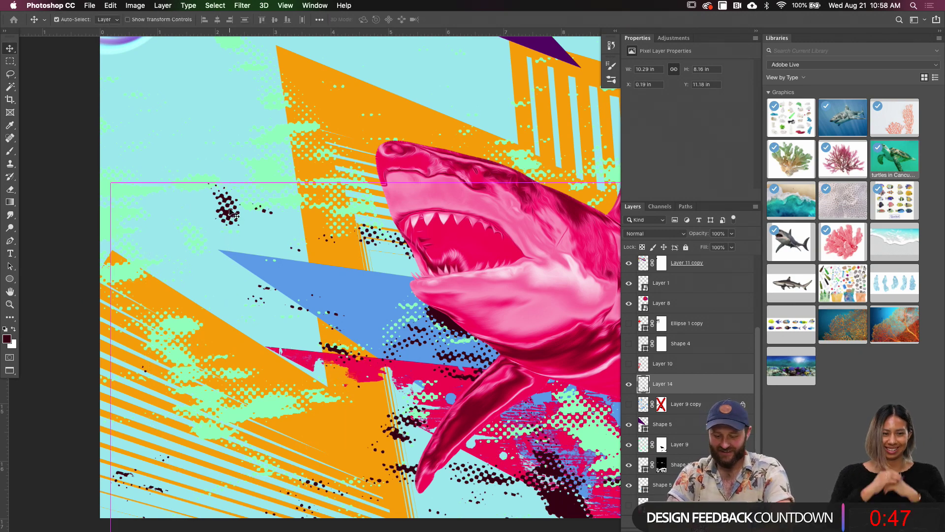
pyautogui.scroll(-2, 230, 212)
pyautogui.scroll(-3, 229, 212)
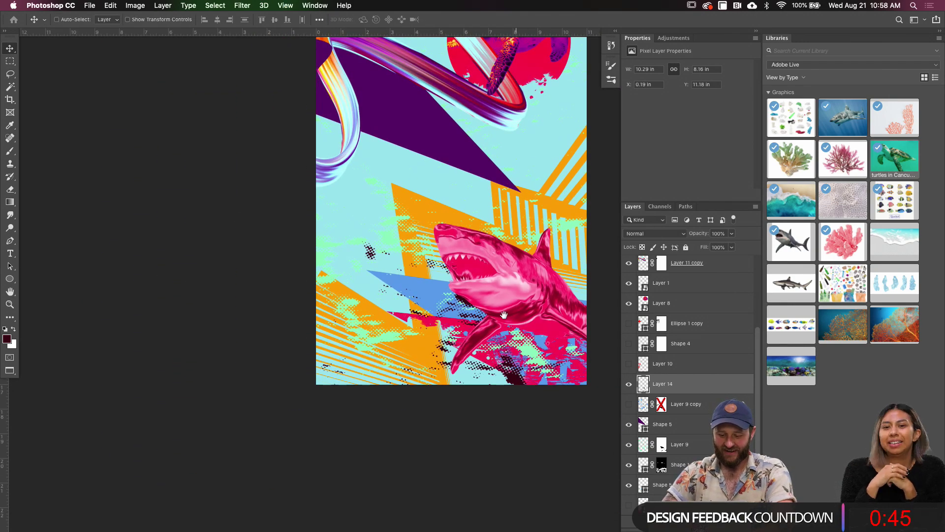
pyautogui.hscroll(5, 508, 317)
pyautogui.scroll(3, 458, 323)
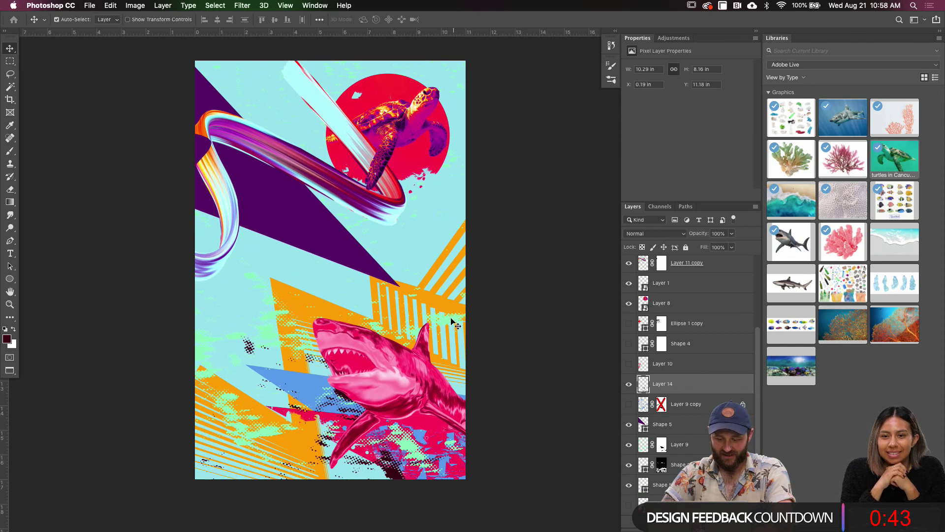
pyautogui.click(629, 445)
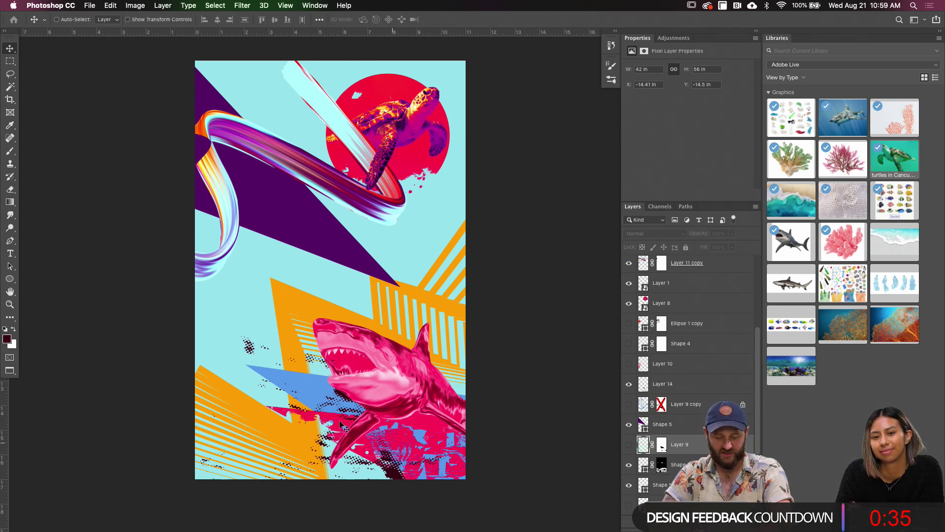
# Move the pink brush-textured shape from behind the shark up to the area behind the turtle's red circle
pyautogui.click(436, 445)
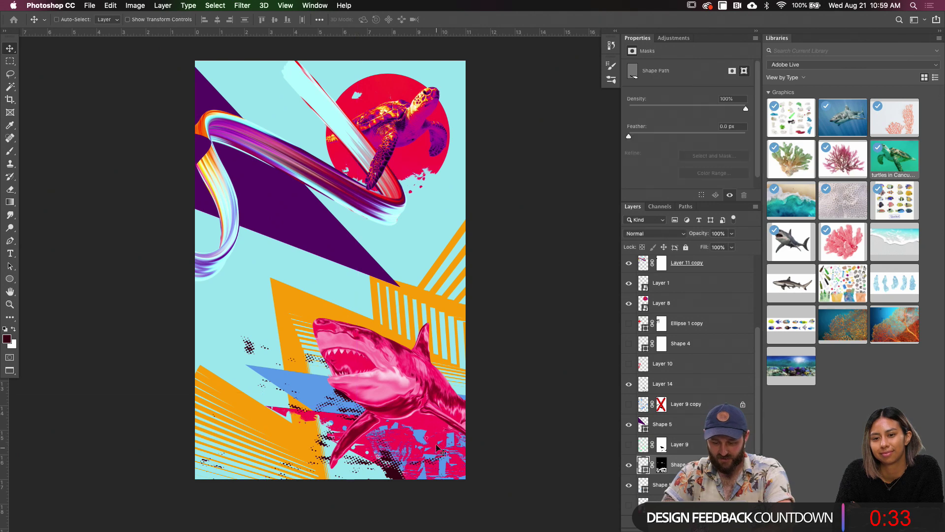
pyautogui.moveTo(441, 392); pyautogui.dragTo(463, 167)
pyautogui.moveTo(394, 152); pyautogui.dragTo(435, 168)
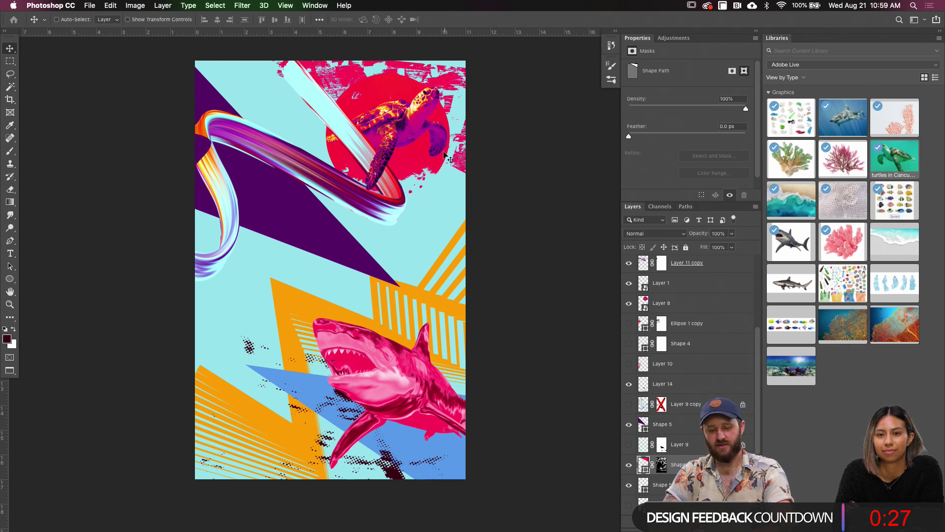
pyautogui.moveTo(415, 132); pyautogui.dragTo(450, 191)
pyautogui.moveTo(398, 121); pyautogui.dragTo(434, 83)
# Adjust the pink textured shape with Free Transform and shift it about 1.14 in across and 0.23 in down behind the turtle
pyautogui.press('super+t')
pyautogui.moveTo(234, 240); pyautogui.dragTo(256, 256)
pyautogui.press('Return')
pyautogui.moveTo(336, 195); pyautogui.dragTo(365, 200)
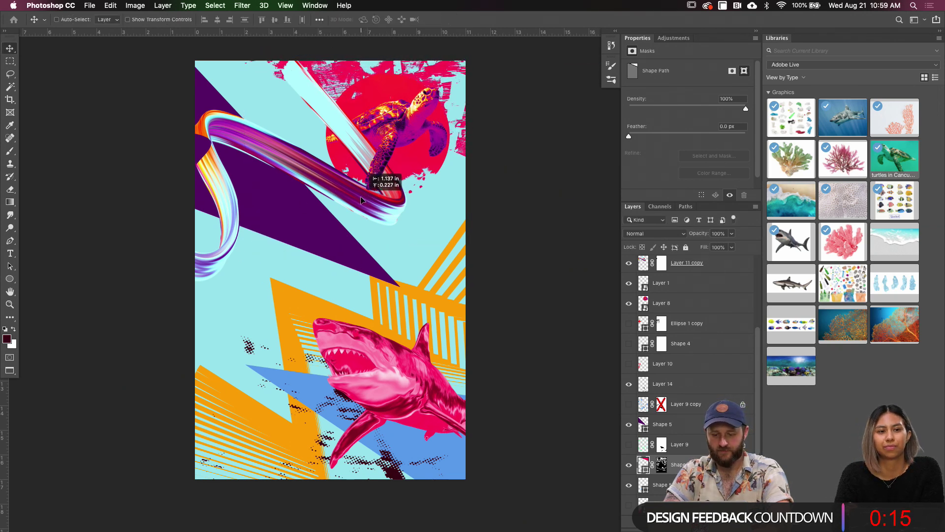
# Recolour the textured shape to red ff213c by sampling the circle behind the turtle
pyautogui.doubleClick(643, 464)
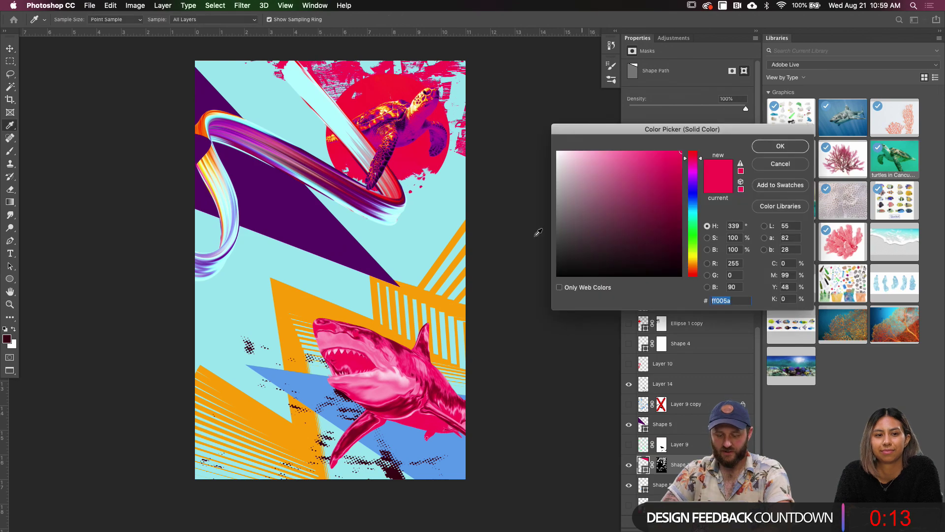
pyautogui.scroll(5, 413, 81)
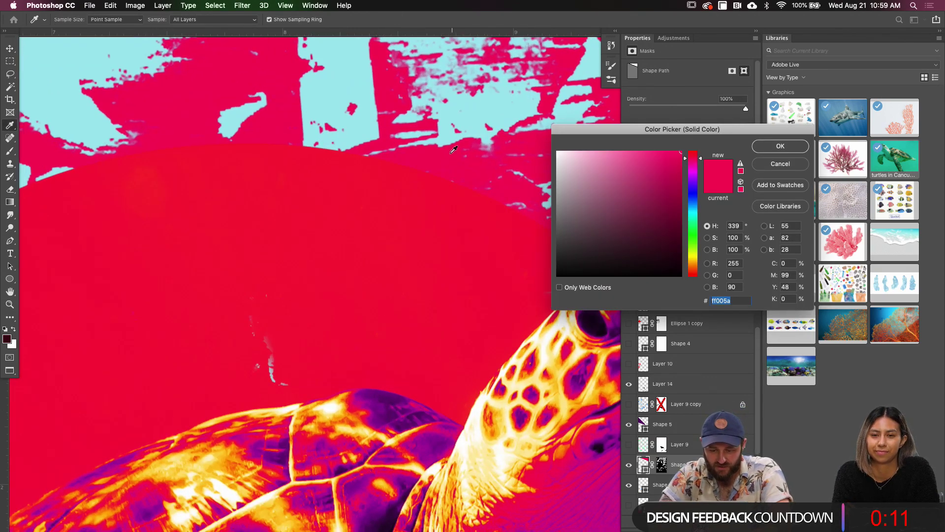
pyautogui.click(396, 171)
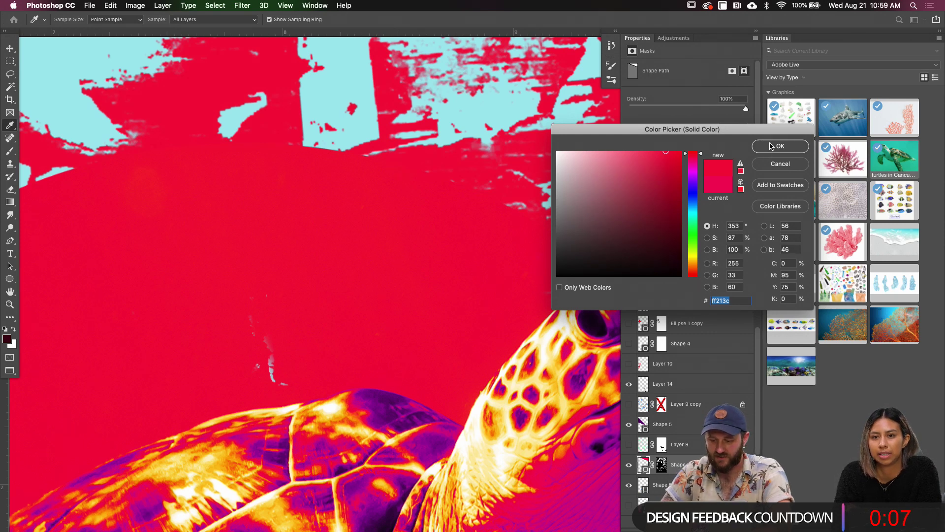
pyautogui.click(761, 147)
# Load the red texture's layer mask as a selection, invert it, and try to delete the selected area
pyautogui.hscroll(5, 417, 197)
pyautogui.scroll(4, 416, 197)
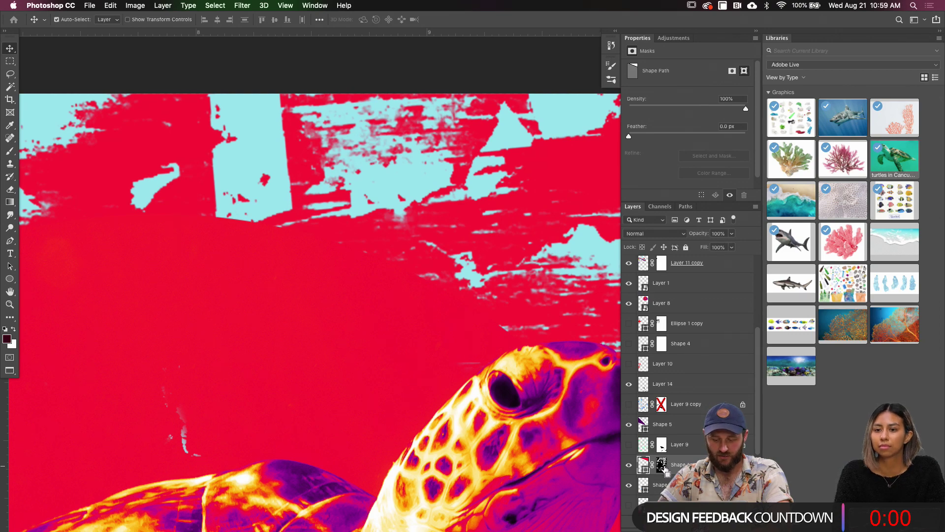
pyautogui.keyDown('super'); pyautogui.click(662, 485); pyautogui.keyUp('super')
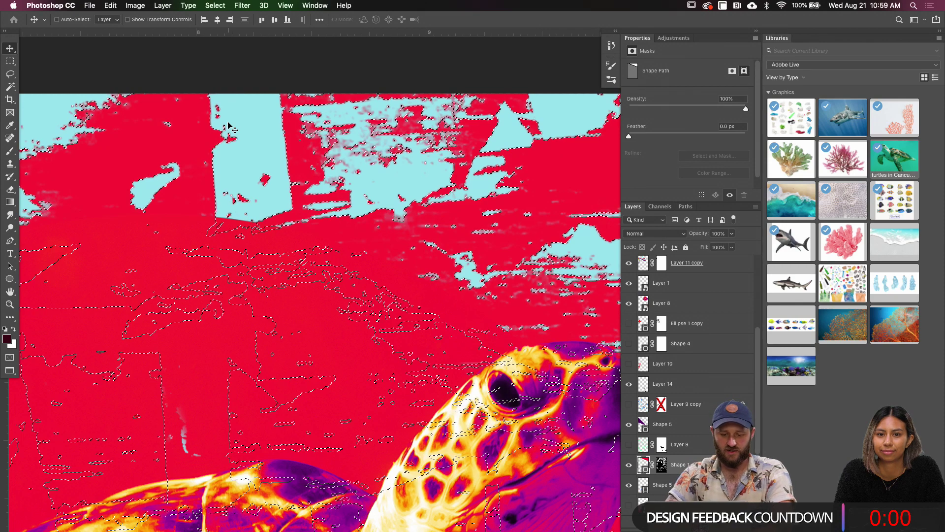
pyautogui.click(215, 5)
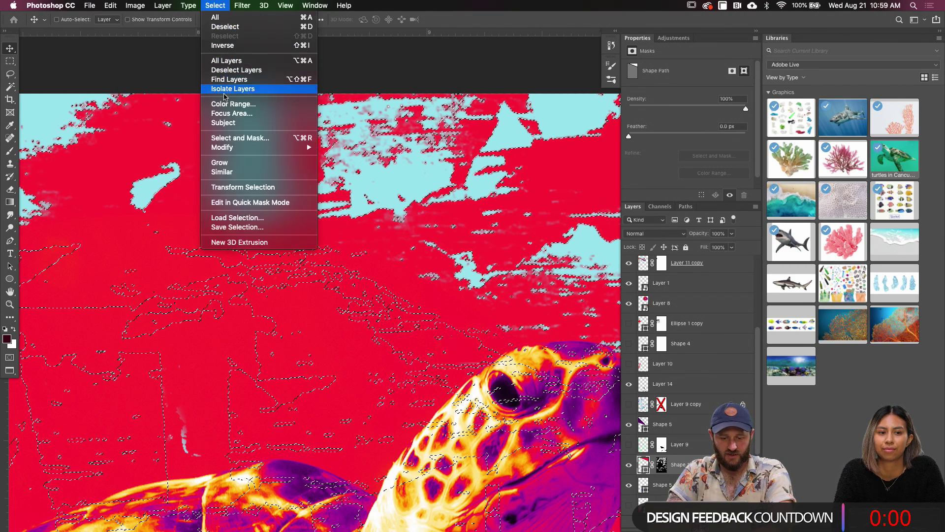
pyautogui.click(230, 45)
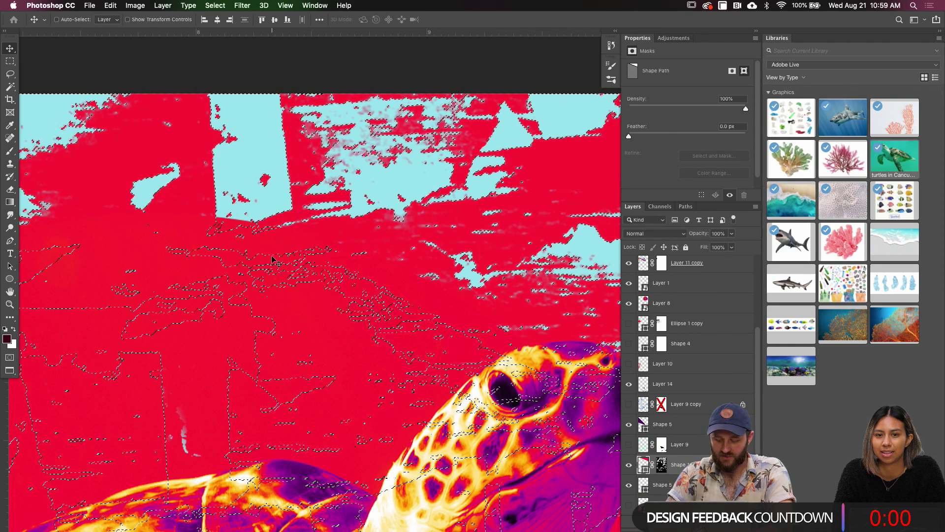
pyautogui.press('BackSpace')
pyautogui.press('Return')
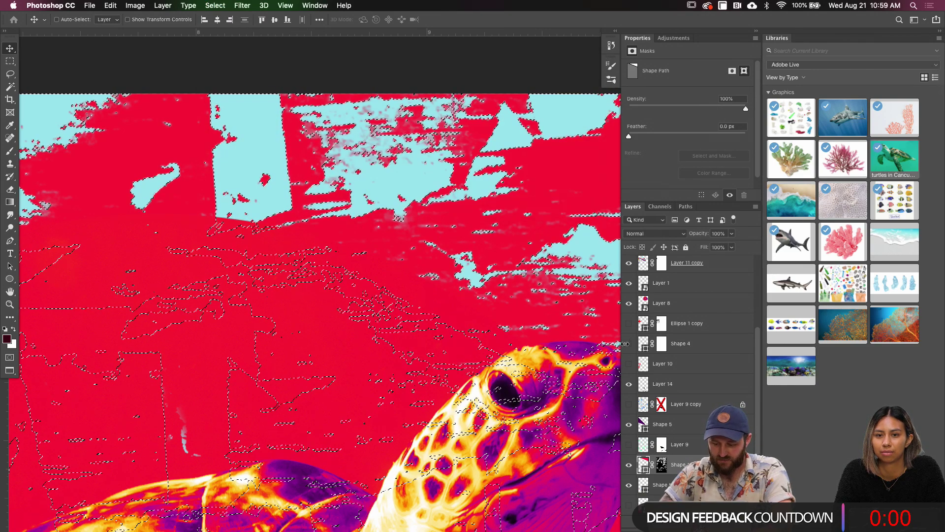
# Target the red texture's layer mask, compare its edges by stepping back and forth through the edits, and clear the selection
pyautogui.click(661, 462)
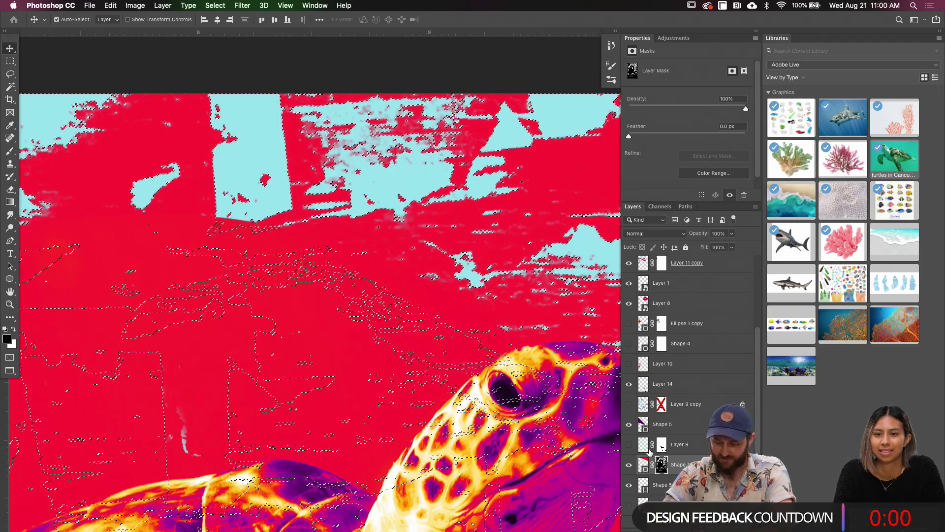
pyautogui.press('super+minus')
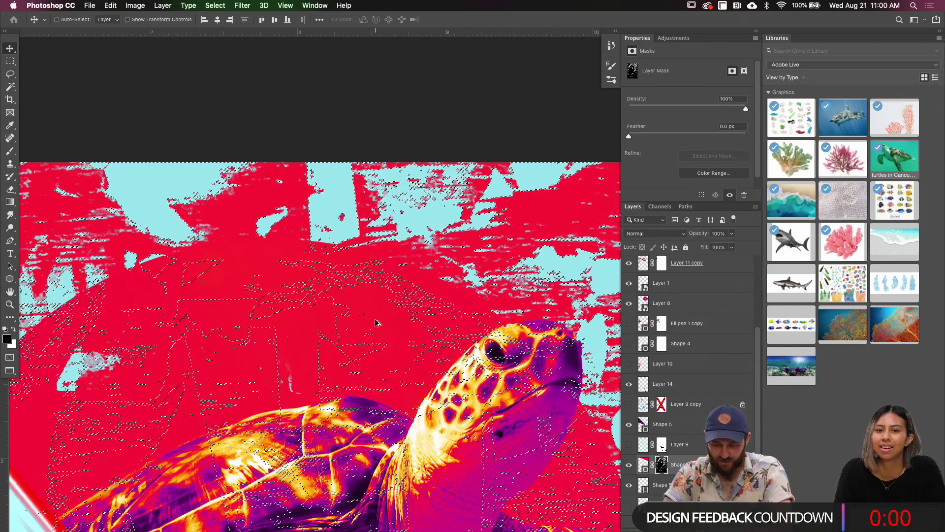
pyautogui.press('super+equal')
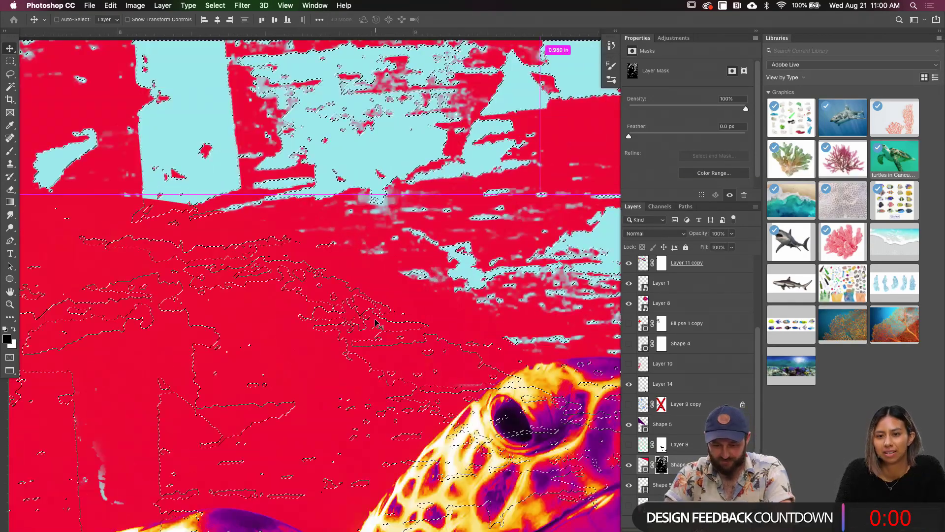
pyautogui.press('super+minus')
pyautogui.press('super+z')
pyautogui.press('super+z')
pyautogui.press('super+shift+z')
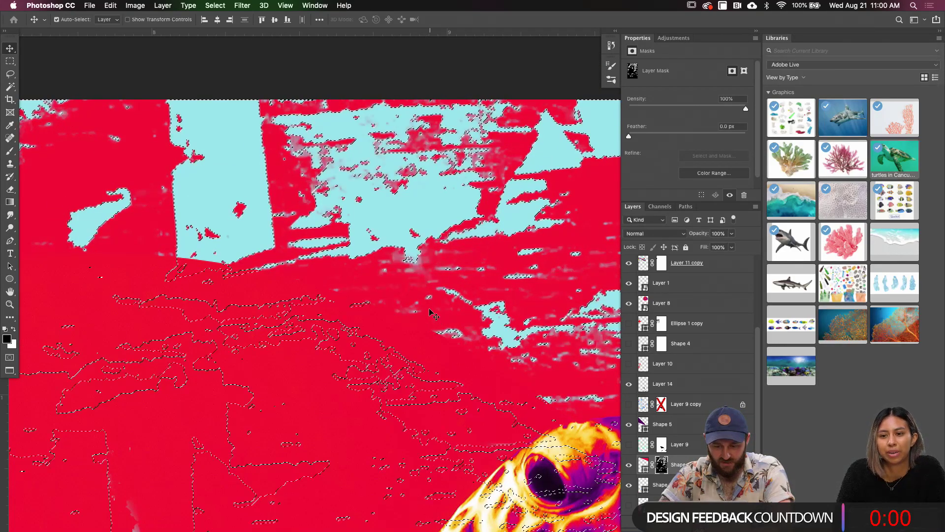
pyautogui.press('super+shift+z')
pyautogui.press('super+shift+z')
pyautogui.press('super+d')
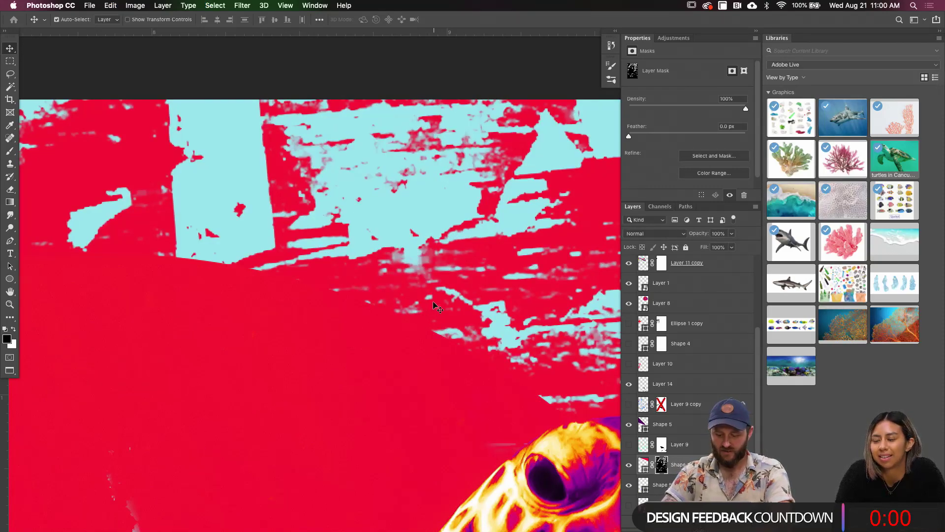
pyautogui.scroll(-6, 434, 305)
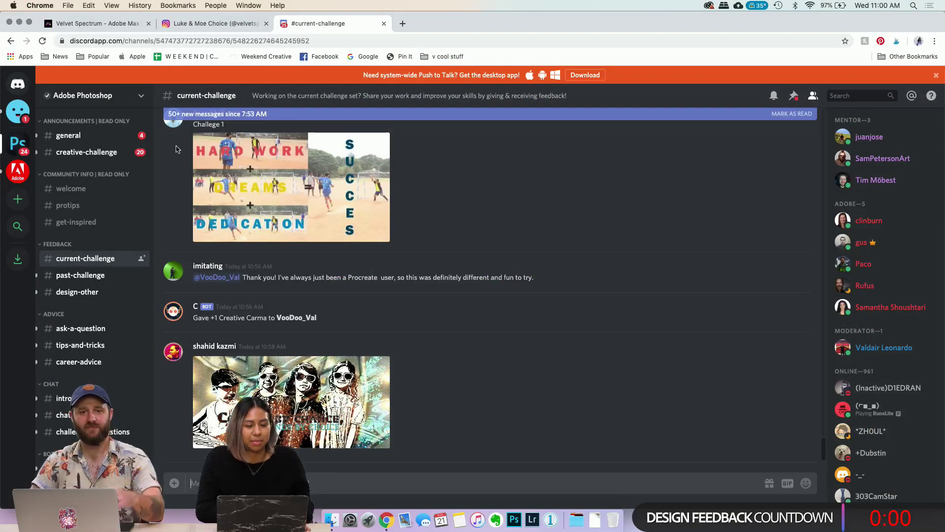
# Reload the current-challenge Discord channel in Chrome and examine the "Cousins by chance, friends by choice" artwork enlarged
pyautogui.click(43, 41)
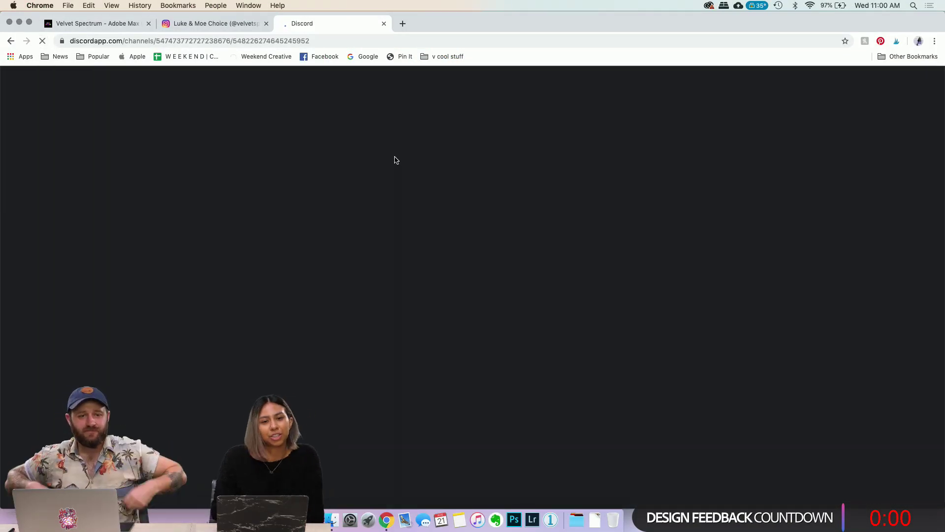
pyautogui.scroll(15, 413, 226)
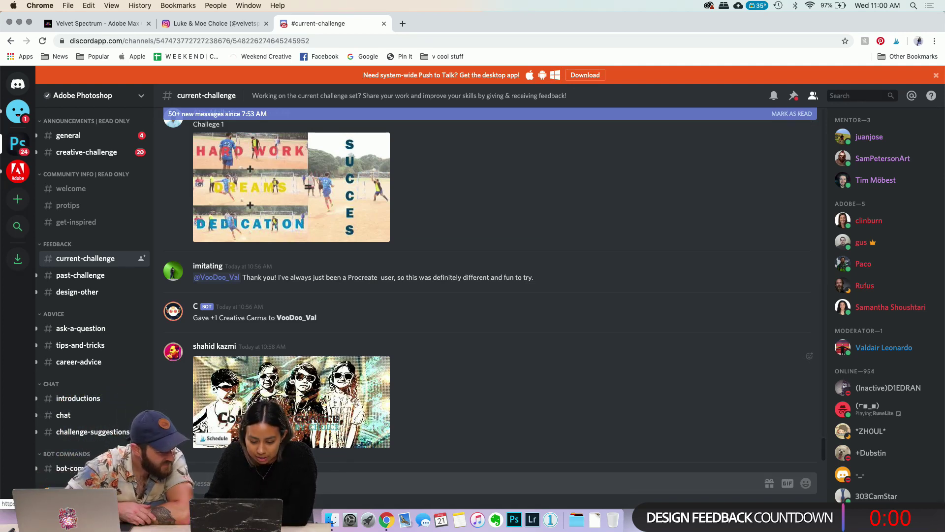
pyautogui.click(319, 394)
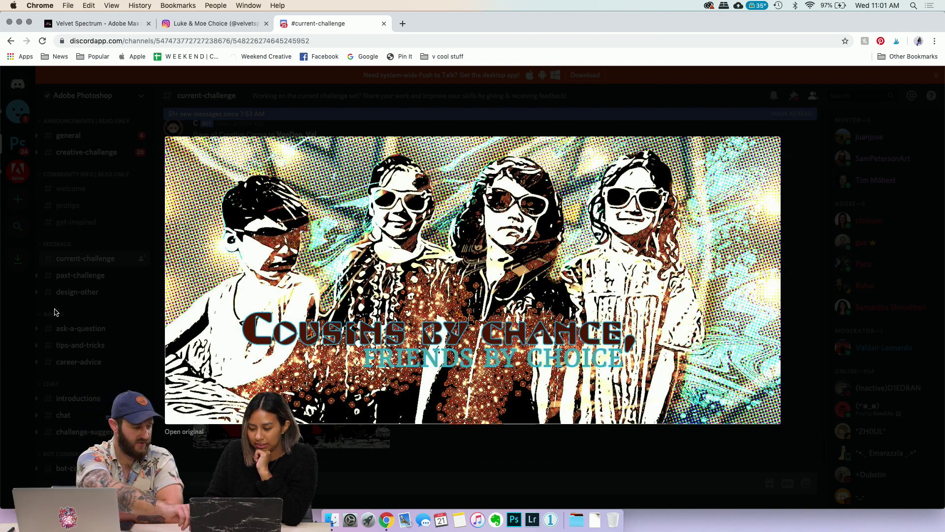
pyautogui.scroll(3, 329, 314)
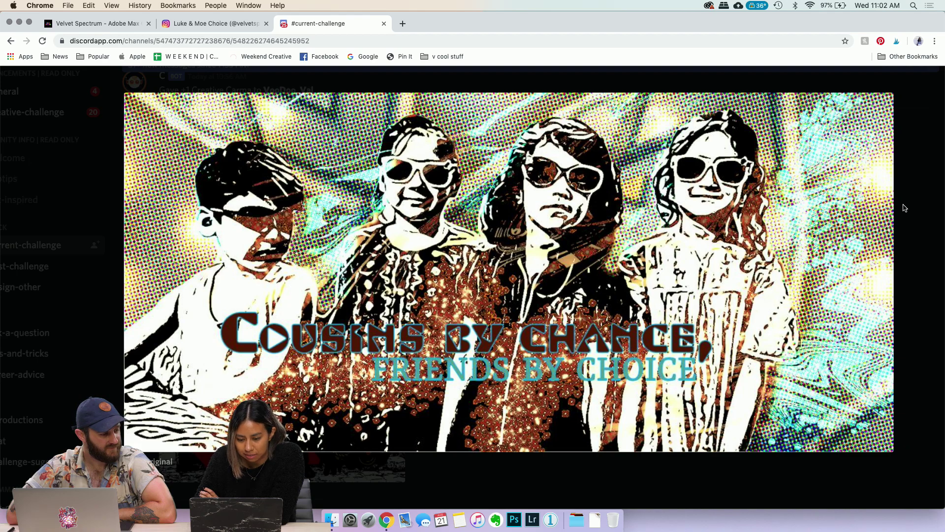
pyautogui.click(931, 269)
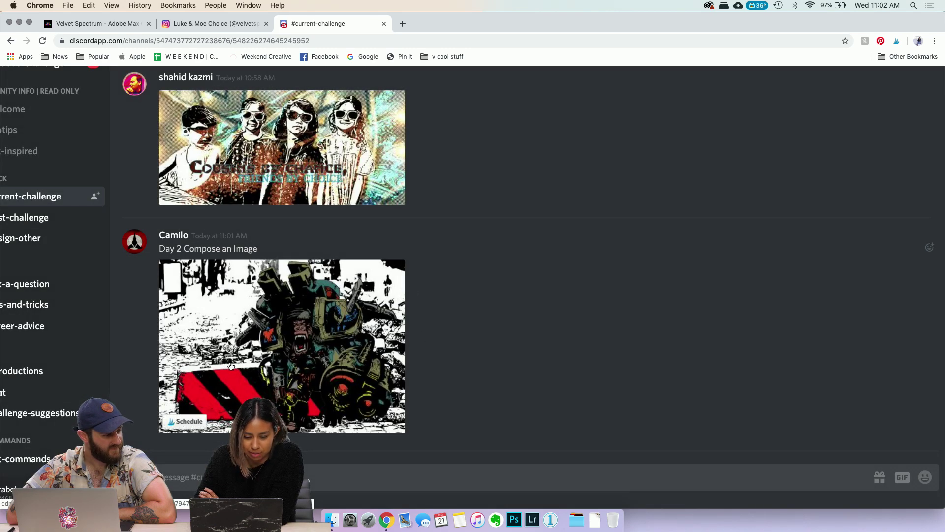
# Enlarge the armoured gorilla artwork in the "Day 2 Compose an Image" post, examine its details and close it
pyautogui.click(295, 341)
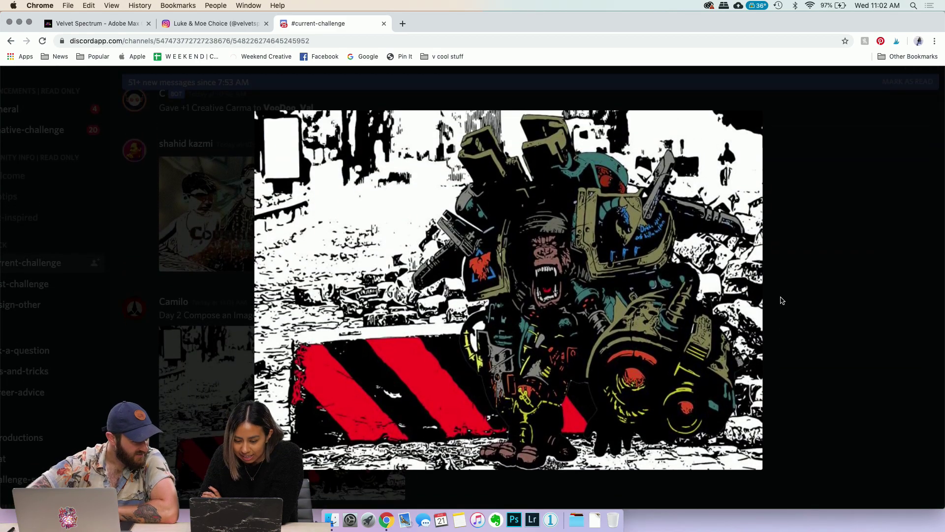
pyautogui.scroll(3, 783, 300)
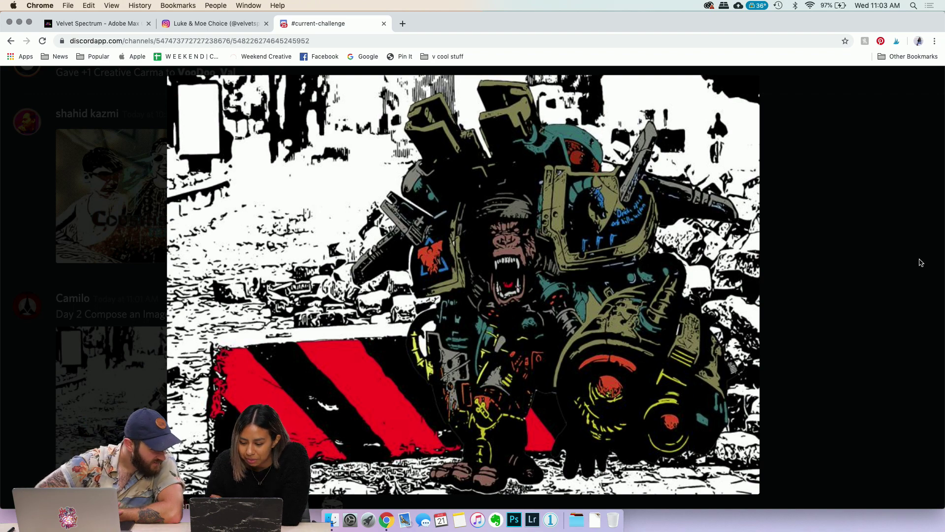
pyautogui.click(914, 303)
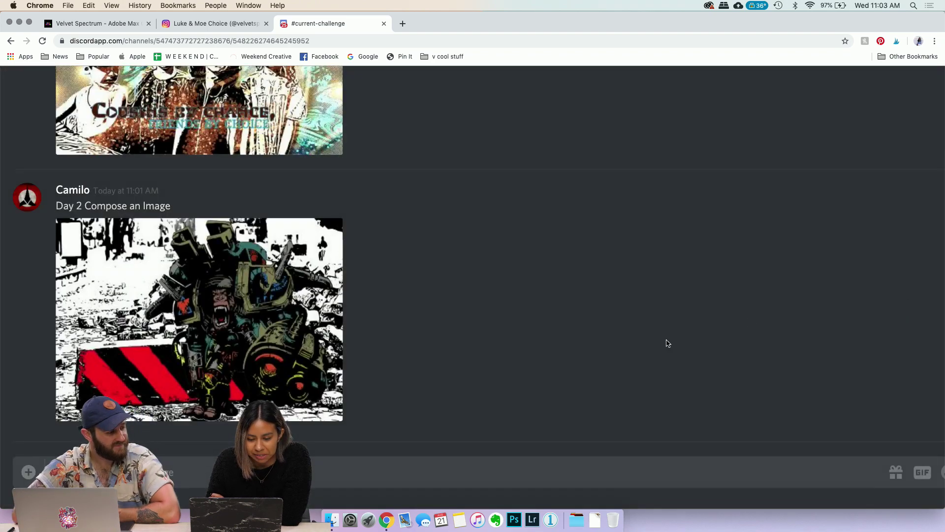
# Browse the earlier challenge posts and examine the "Hard Work + Dreams + Dedication" collage and the coloured desert drawing enlarged
pyautogui.scroll(2, 437, 306)
pyautogui.scroll(5, 437, 308)
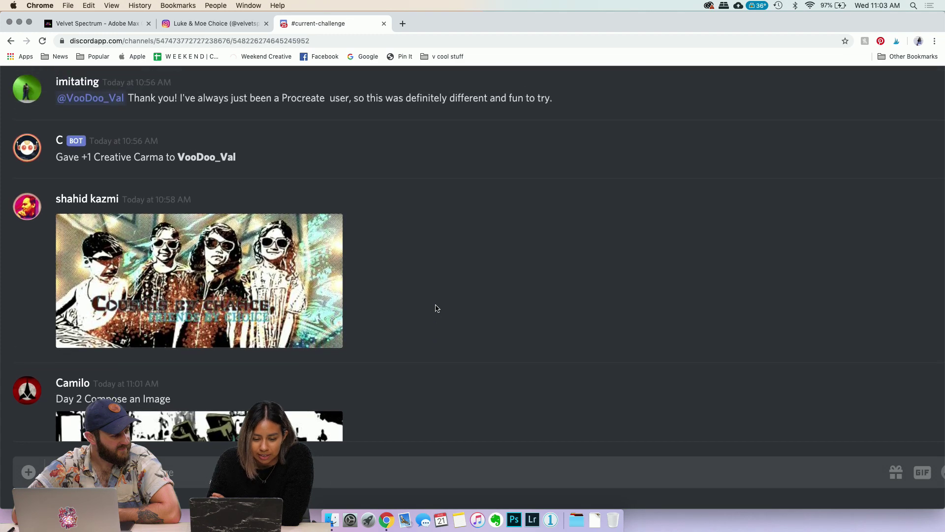
pyautogui.scroll(-5, 437, 309)
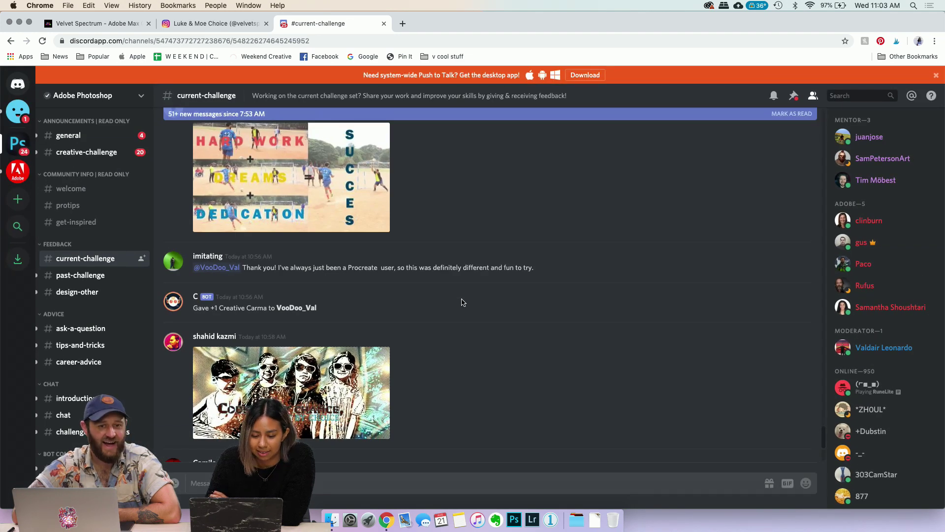
pyautogui.scroll(3, 463, 303)
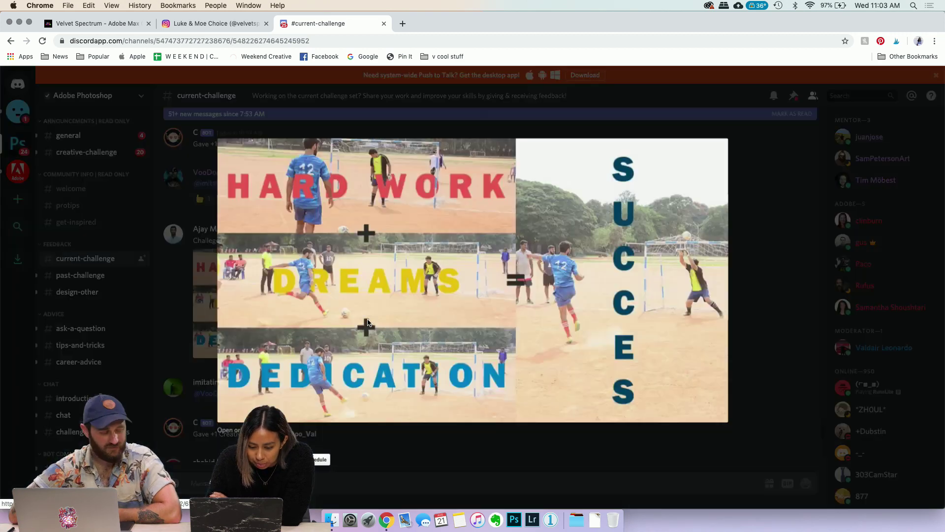
pyautogui.click(371, 324)
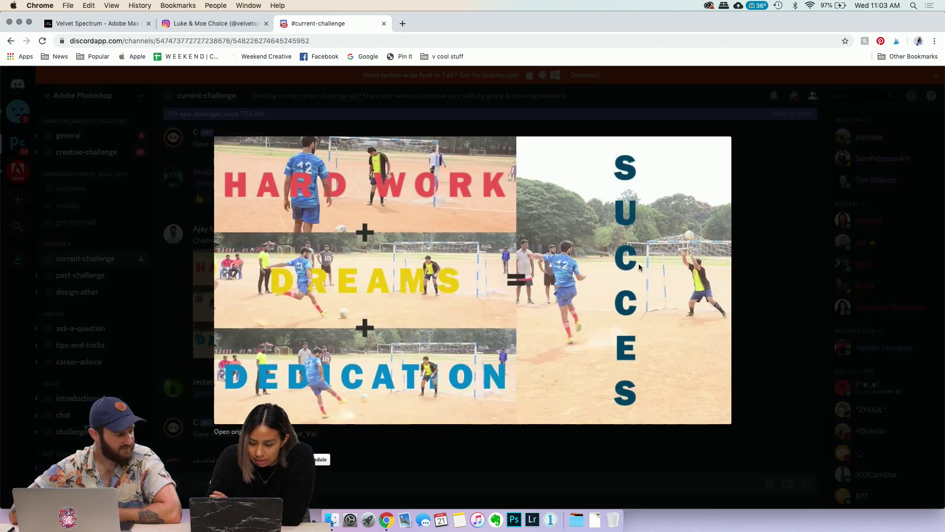
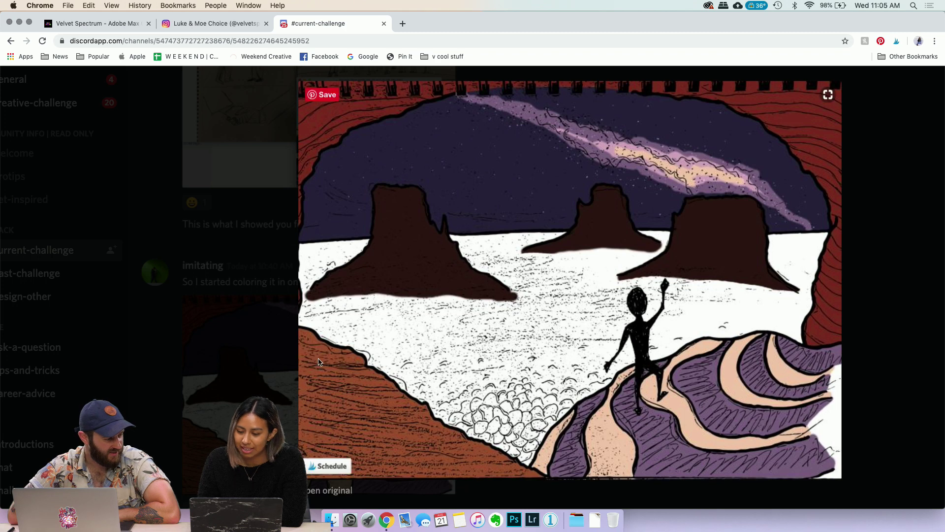
pyautogui.scroll(2, 318, 362)
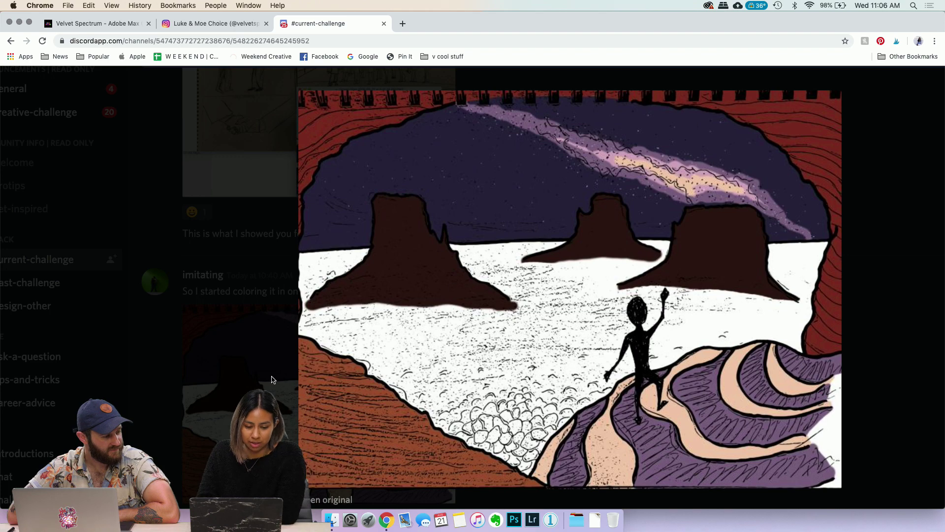
# Close the coloured desert drawing and examine the handshake sketches with the headless-figures photo enlarged from the earlier 10:39 AM post
pyautogui.click(246, 342)
pyautogui.scroll(-2, 423, 244)
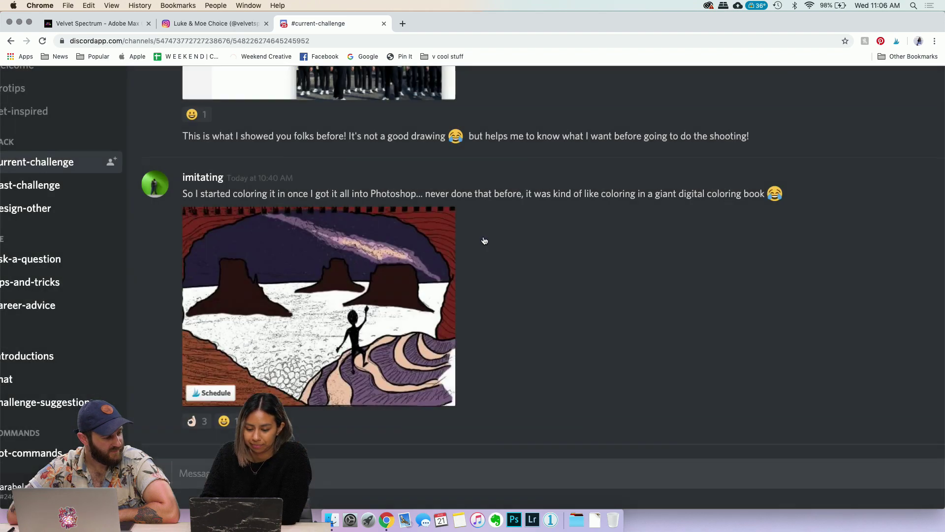
pyautogui.scroll(3, 597, 314)
pyautogui.scroll(3, 598, 314)
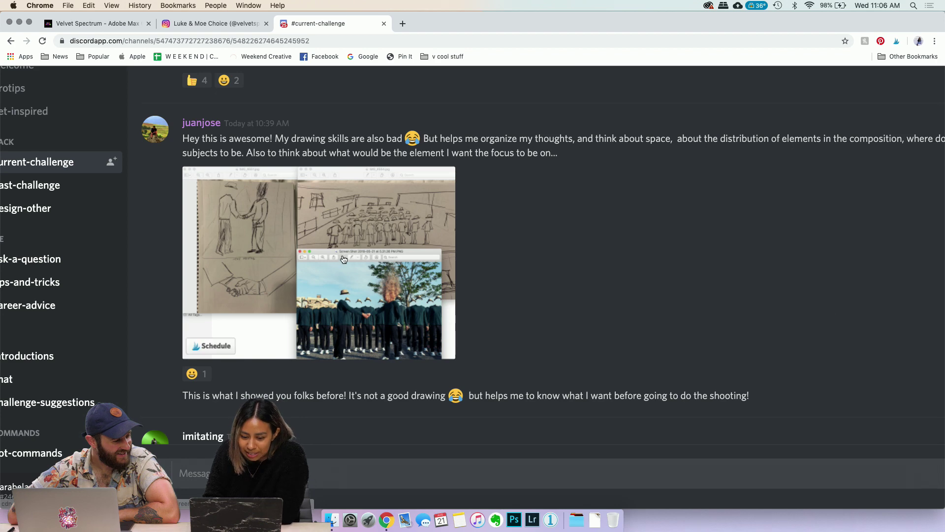
pyautogui.click(287, 275)
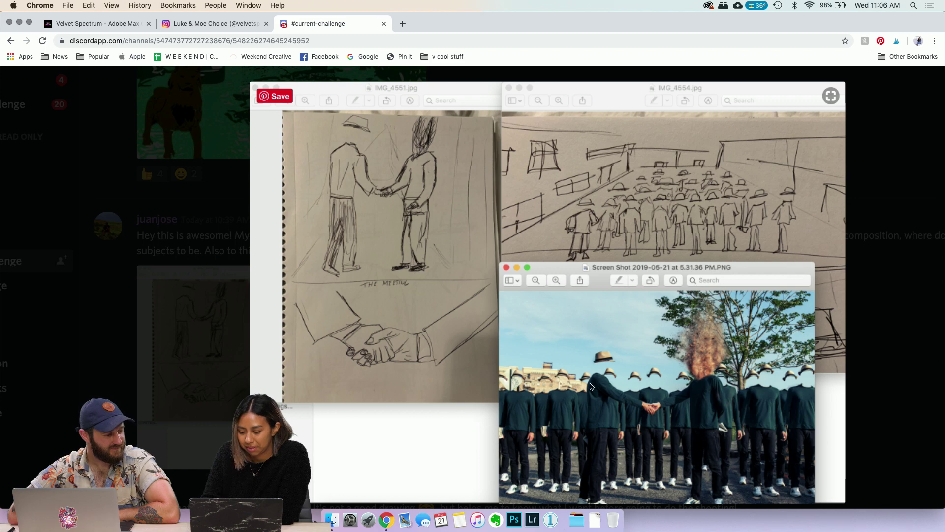
pyautogui.scroll(-1, 156, 387)
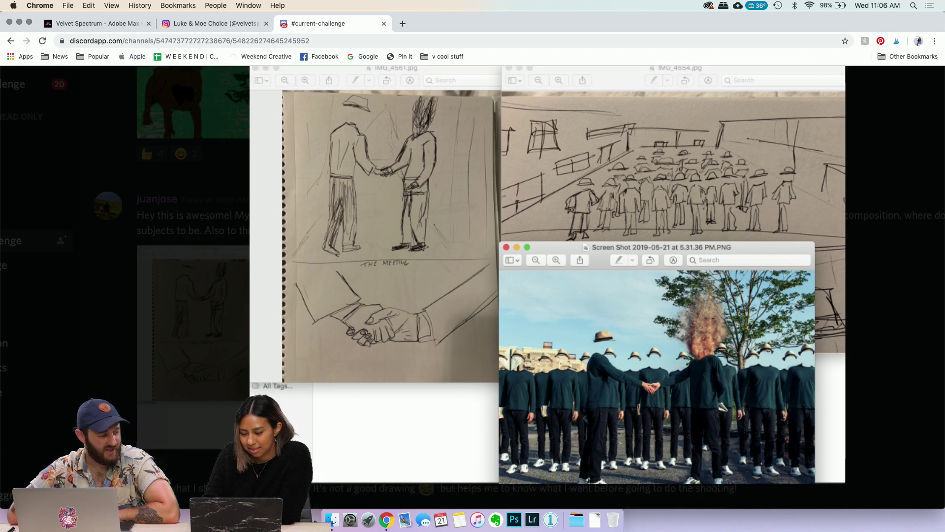
pyautogui.scroll(1, 157, 387)
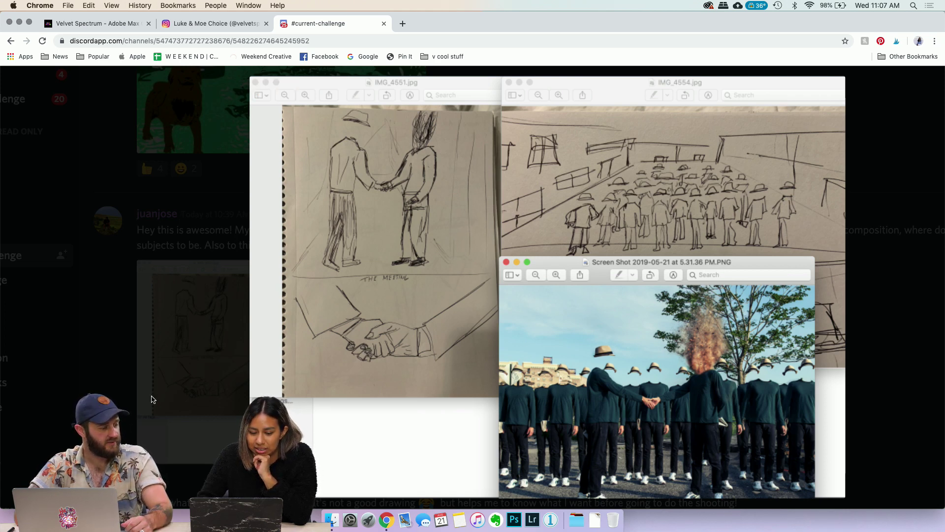
pyautogui.click(103, 387)
# Examine the green house and lion artwork from the "Composition using Adobe Capture" post enlarged, then close it
pyautogui.scroll(5, 259, 319)
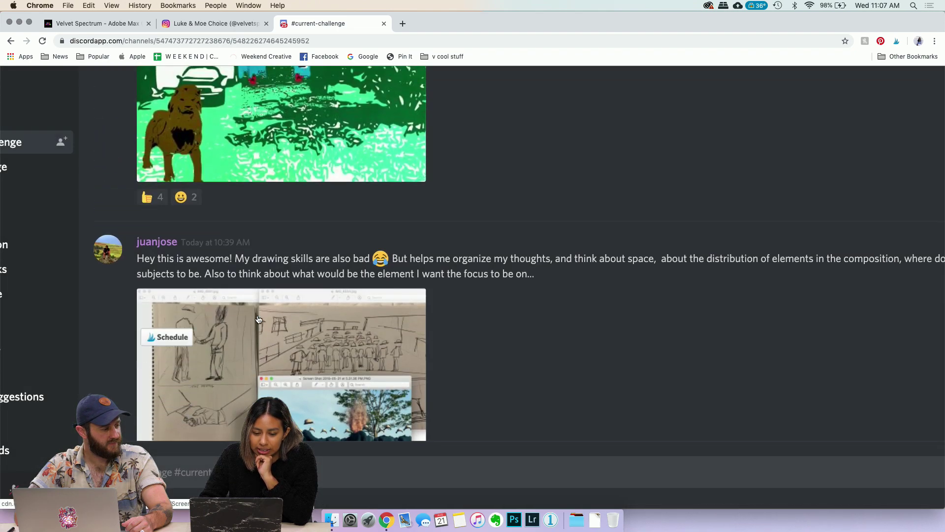
pyautogui.scroll(4, 259, 320)
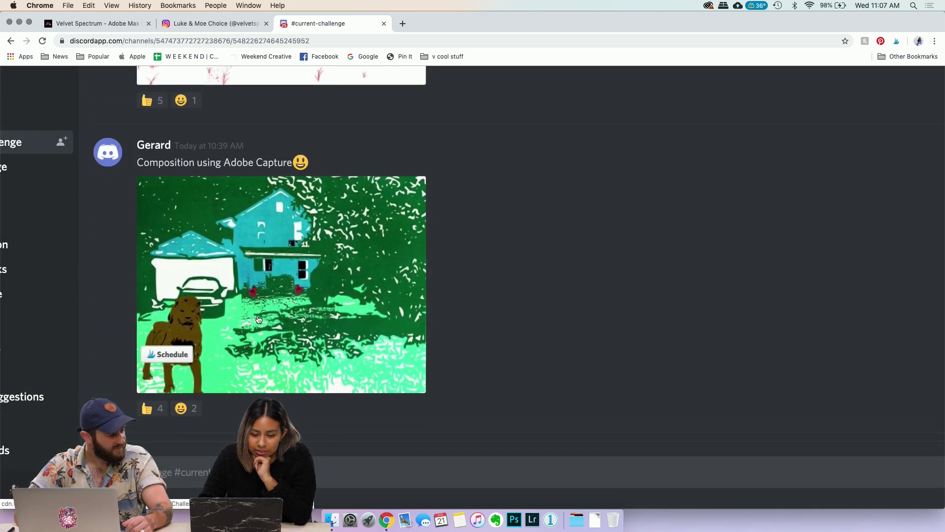
pyautogui.click(347, 295)
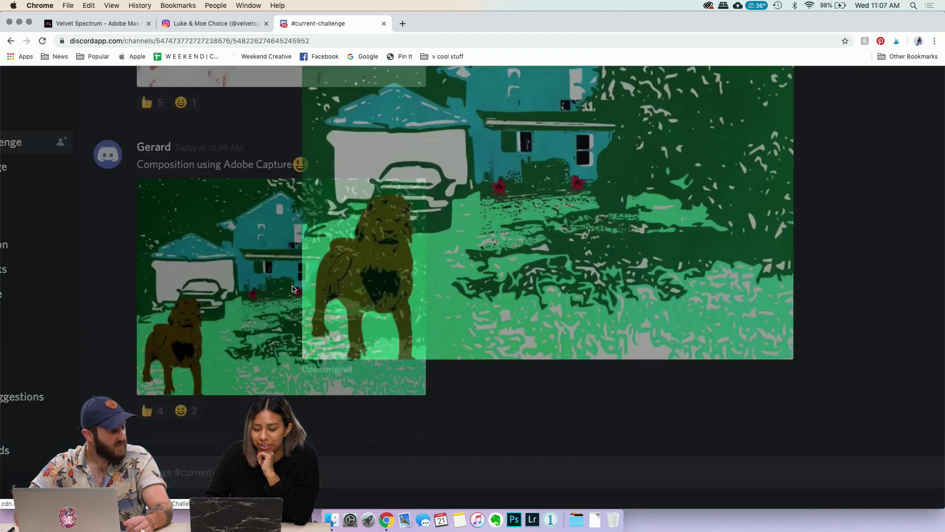
pyautogui.scroll(3, 880, 312)
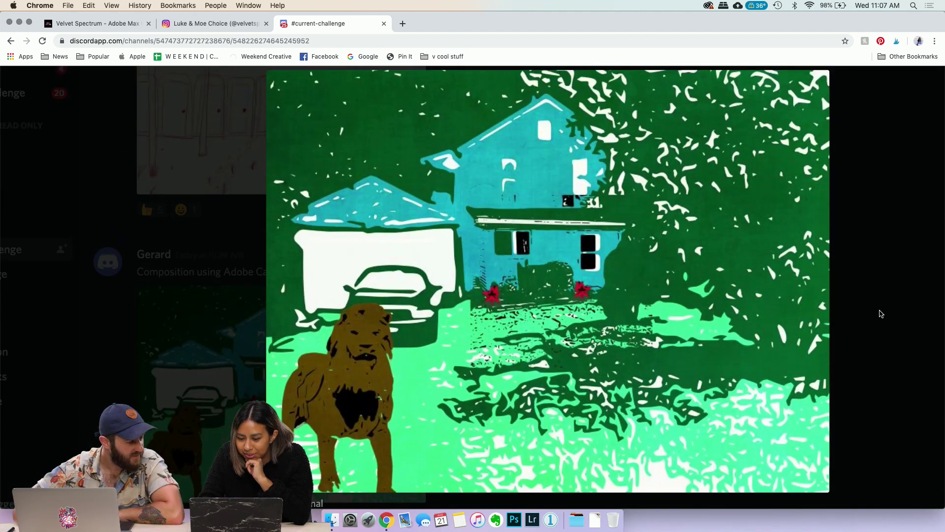
pyautogui.scroll(2, 881, 314)
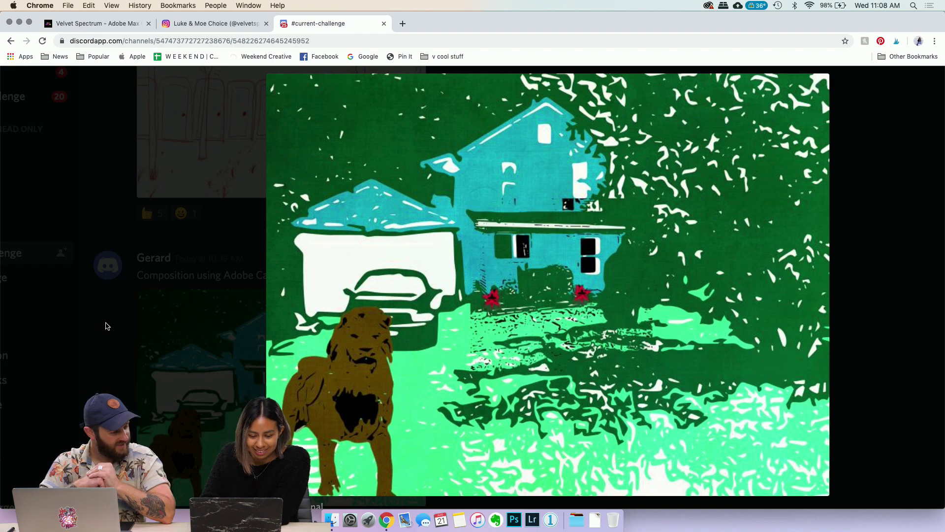
pyautogui.click(74, 337)
# Examine the red line sketch of doors and street lamps from the 10:26 AM post enlarged, then close it
pyautogui.scroll(5, 293, 286)
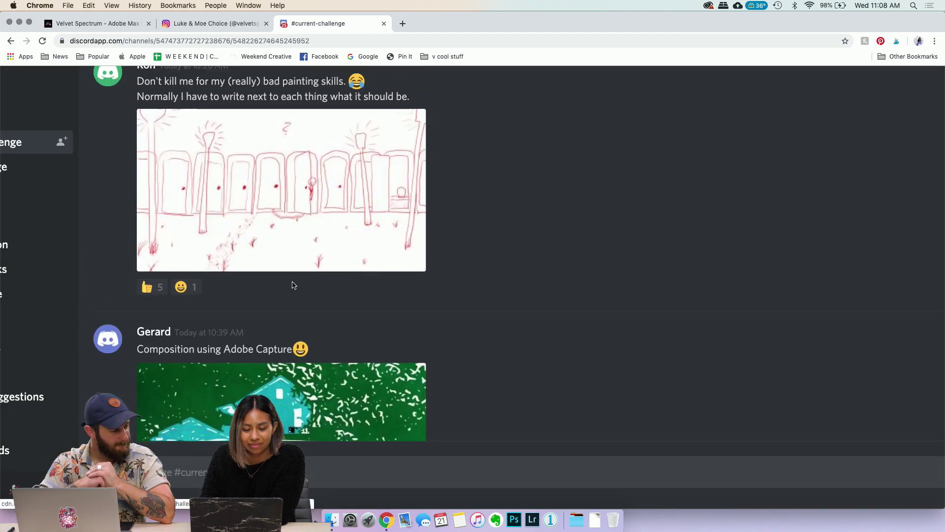
pyautogui.scroll(1, 293, 286)
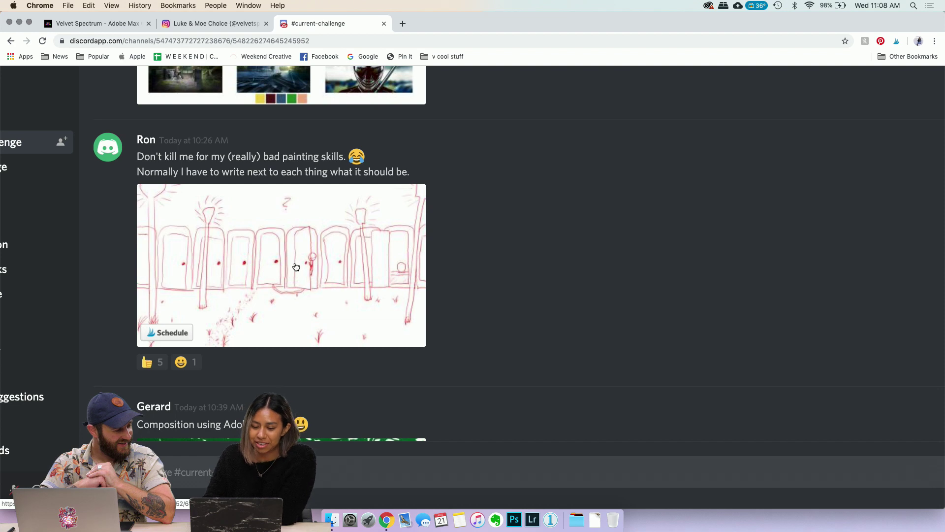
pyautogui.click(384, 282)
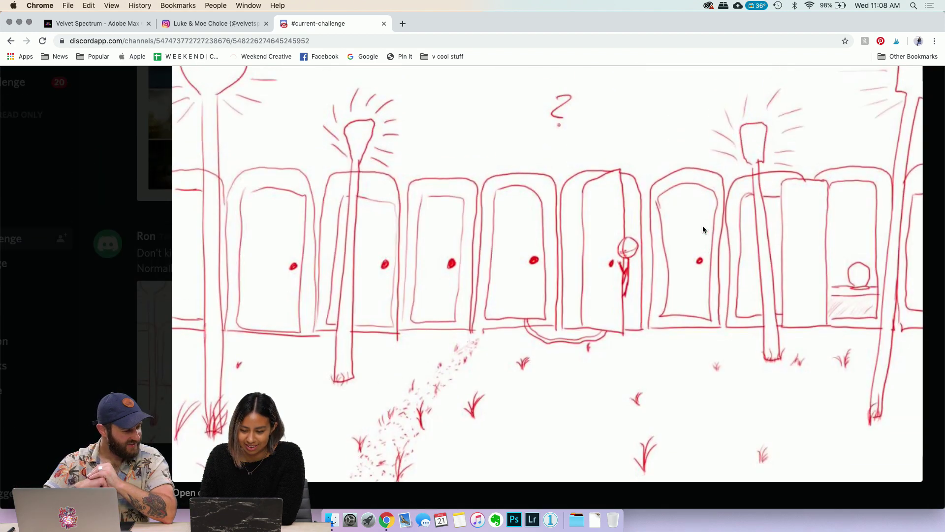
pyautogui.scroll(-2, 703, 229)
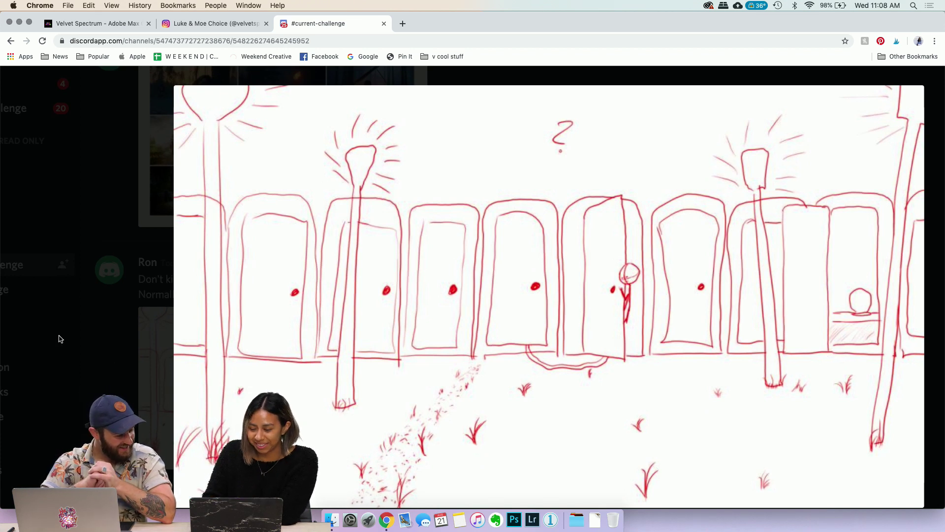
pyautogui.scroll(-1, 264, 357)
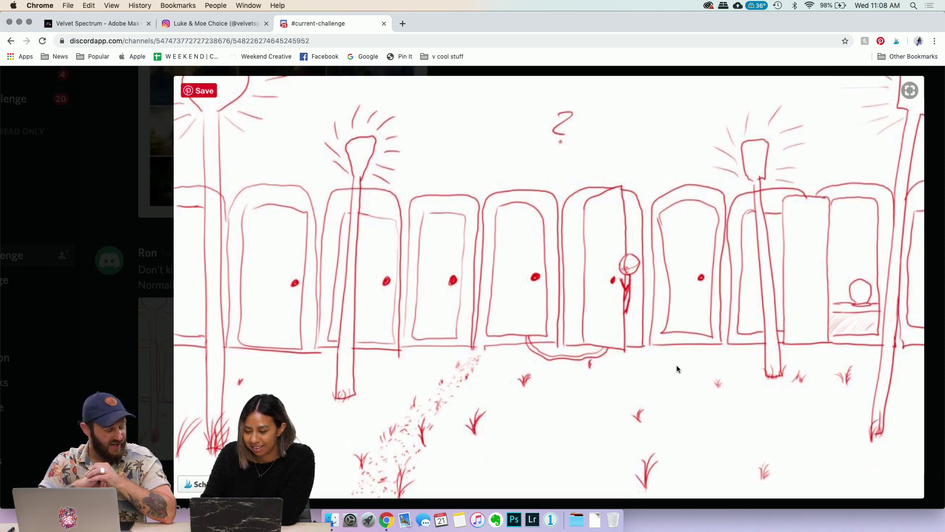
pyautogui.scroll(1, 676, 369)
pyautogui.scroll(-1, 676, 369)
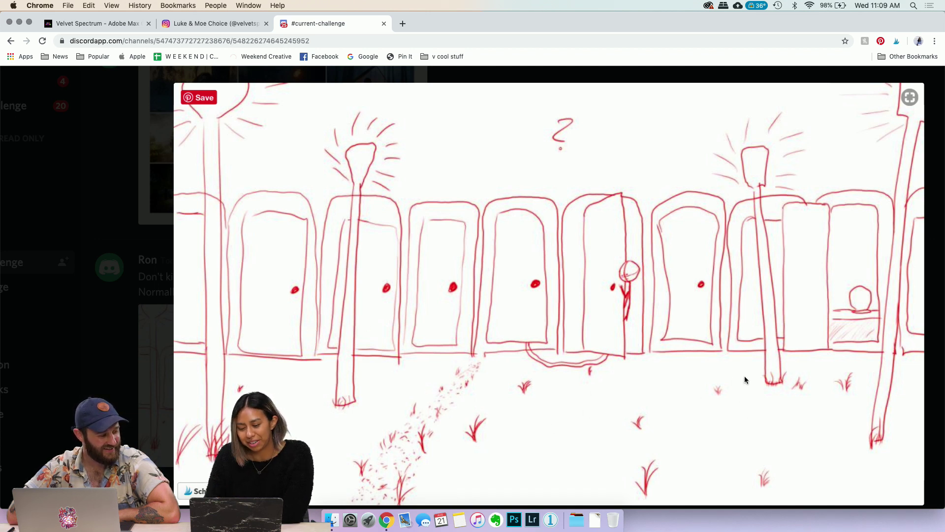
pyautogui.click(97, 360)
# Browse the mood boards and colour palettes posted earlier in the channel, then return to the newest posts
pyautogui.scroll(5, 460, 306)
pyautogui.scroll(4, 460, 306)
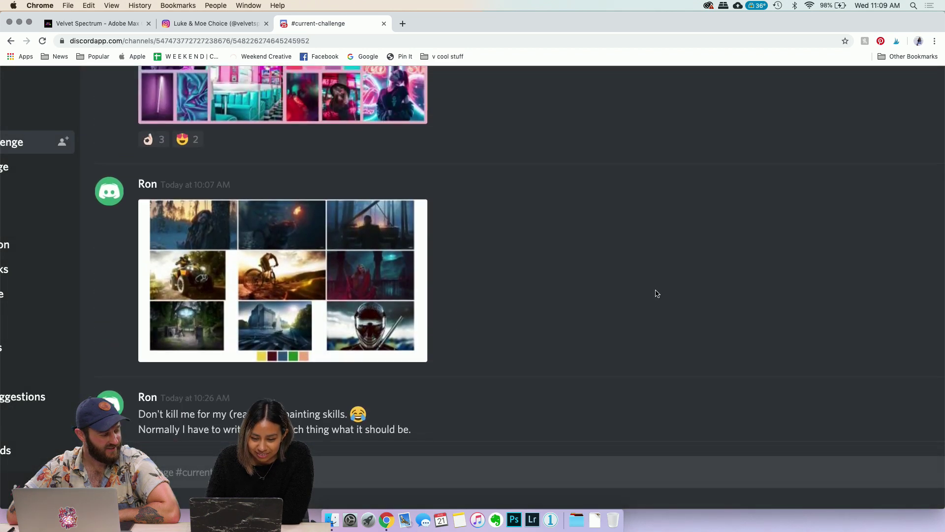
pyautogui.scroll(1, 469, 330)
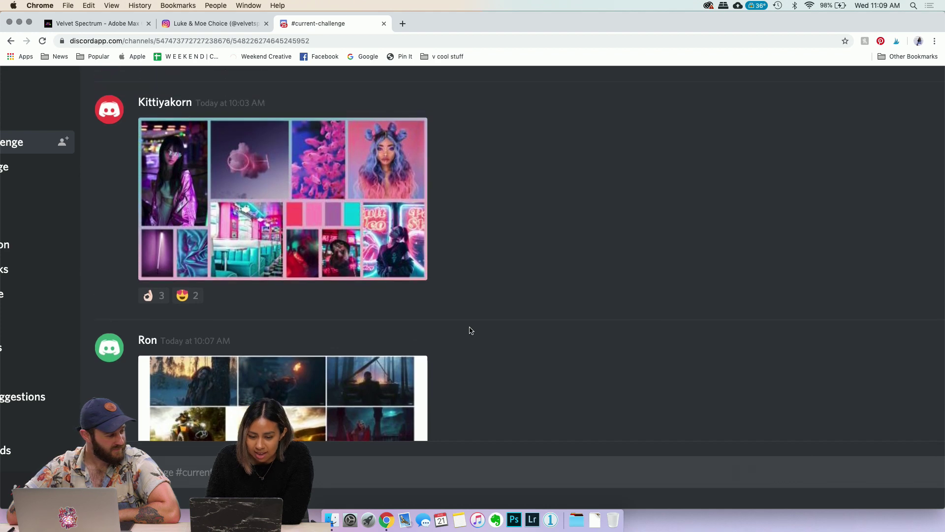
pyautogui.scroll(-2, 315, 301)
pyautogui.scroll(-3, 311, 305)
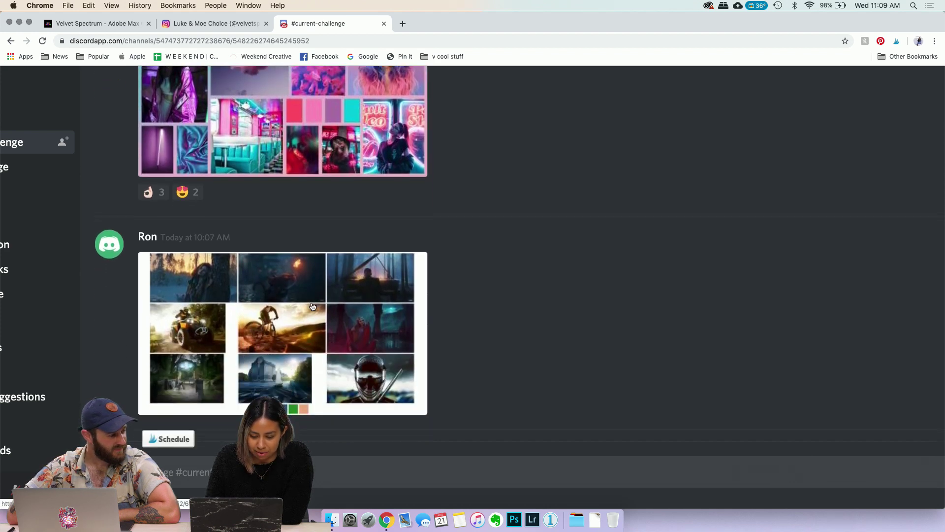
pyautogui.scroll(4, 312, 306)
pyautogui.scroll(6, 312, 307)
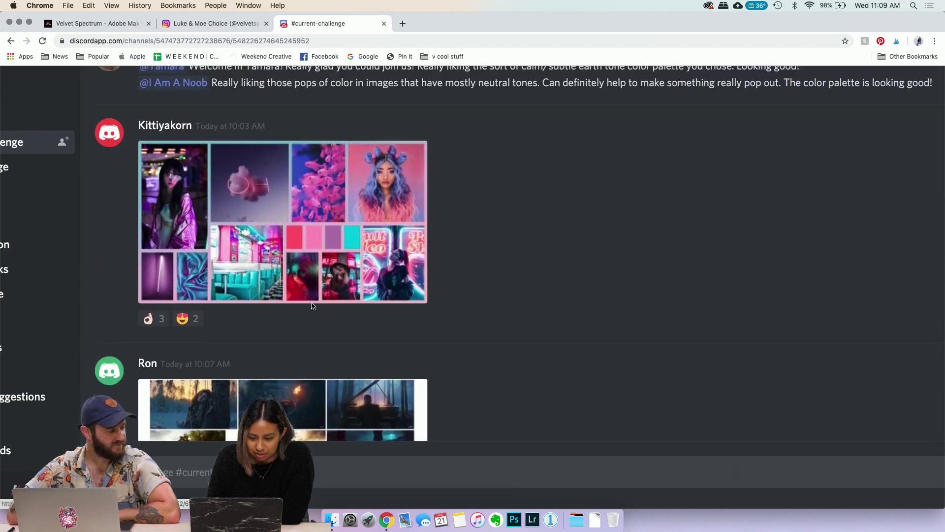
pyautogui.scroll(1, 312, 305)
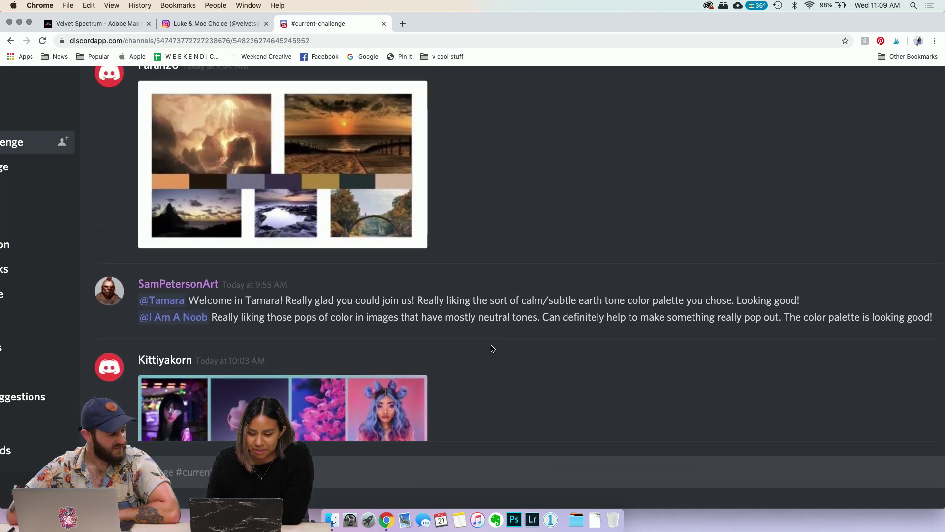
pyautogui.scroll(-4, 491, 349)
pyautogui.scroll(-15, 491, 349)
pyautogui.scroll(-20, 491, 349)
pyautogui.scroll(-8, 491, 348)
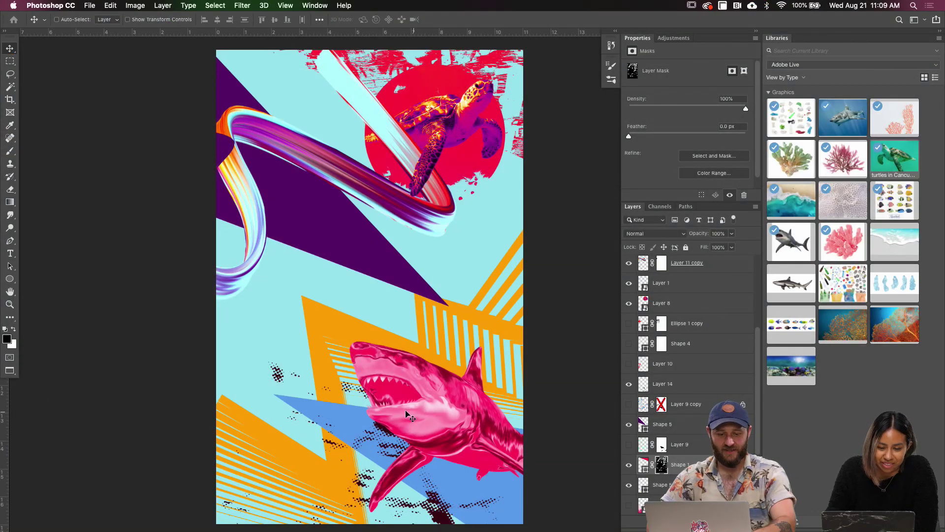
# In Photoshop, compare AdobeLive.psd with Untitled-2 in floating windows, select the poster's ribbon layer and return to the full-screen view
pyautogui.press('f')
pyautogui.press('f')
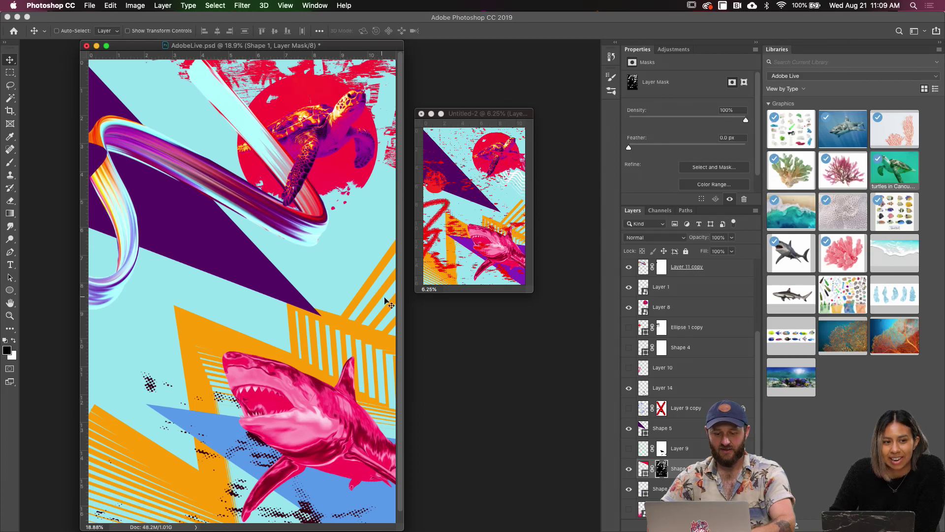
pyautogui.click(483, 226)
pyautogui.click(294, 217)
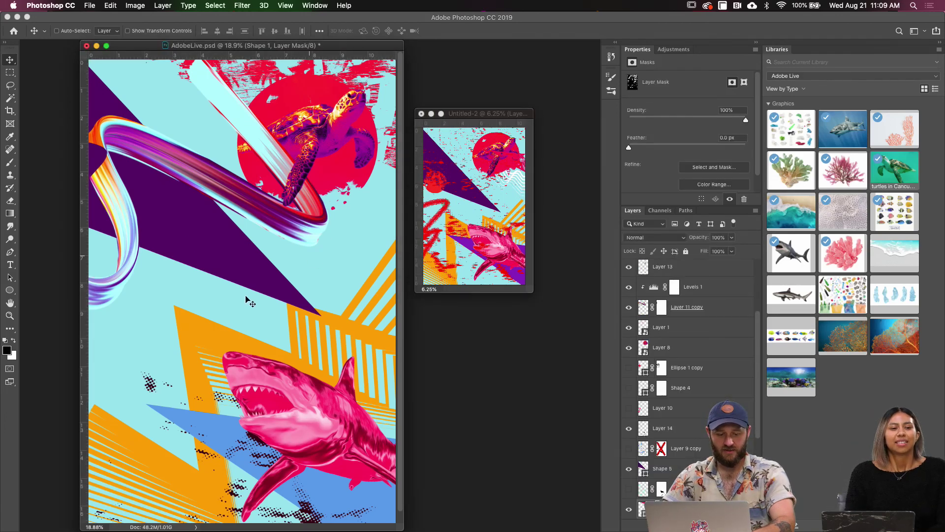
pyautogui.keyDown('super'); pyautogui.click(369, 270); pyautogui.keyUp('super')
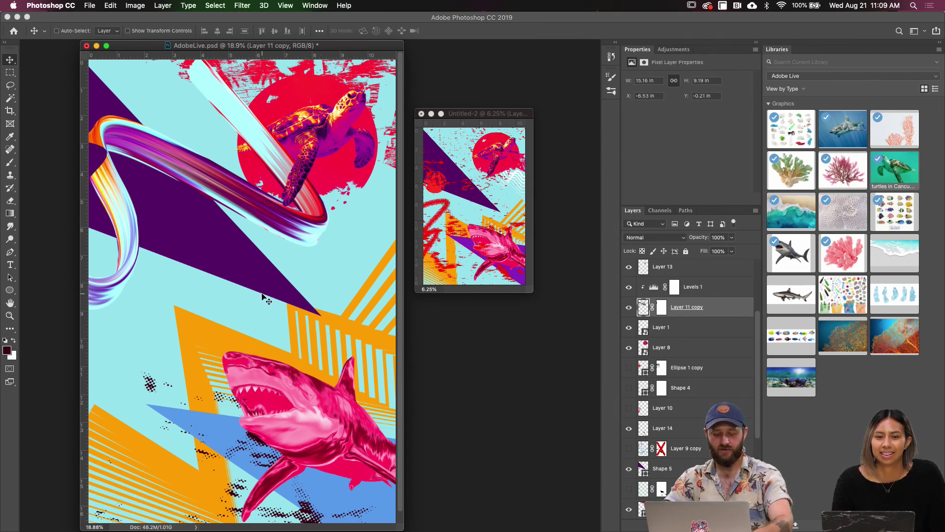
pyautogui.press('f')
pyautogui.hscroll(5, 353, 288)
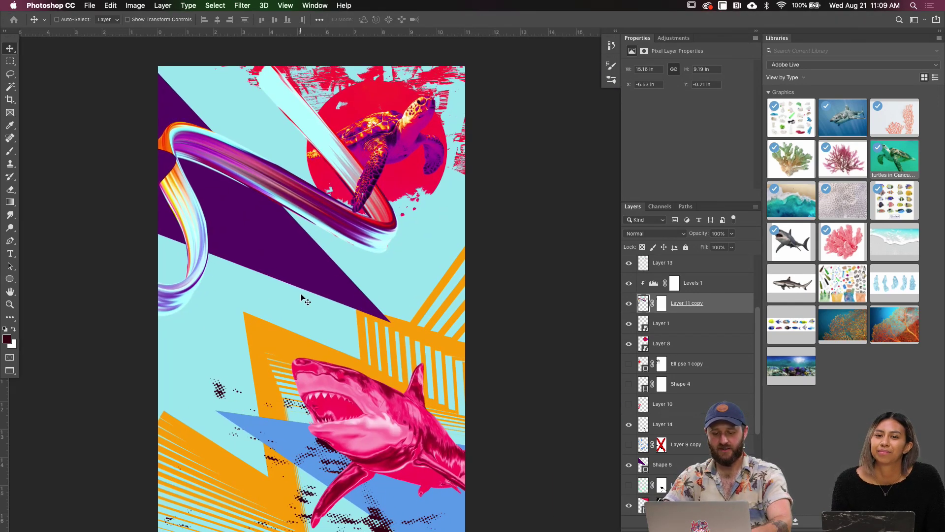
# Select the dark purple angular shape behind the ribbon and nudge it slightly upward on the poster
pyautogui.scroll(-1, 294, 291)
pyautogui.moveTo(290, 258)
pyautogui.mouseDown()
pyautogui.moveTo(315, 253)
pyautogui.moveTo(305, 252)
pyautogui.mouseUp()
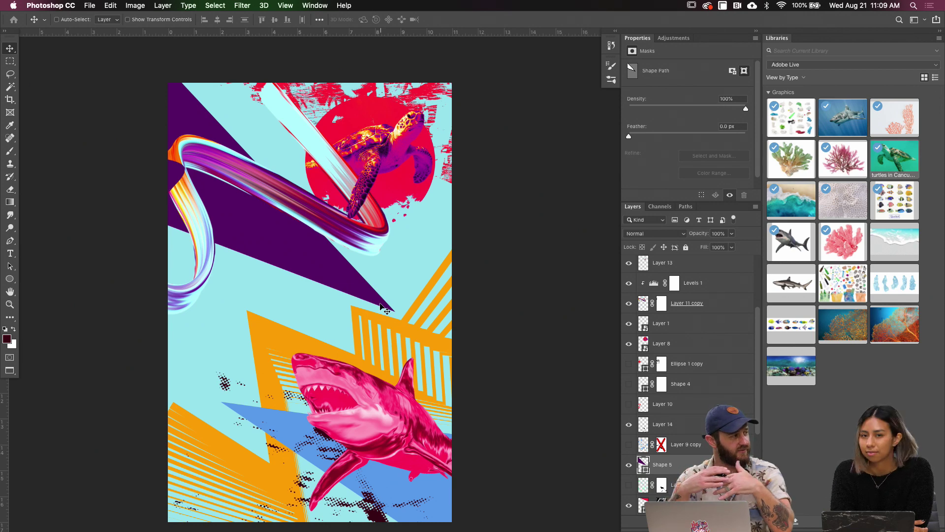
pyautogui.moveTo(365, 301); pyautogui.dragTo(364, 290)
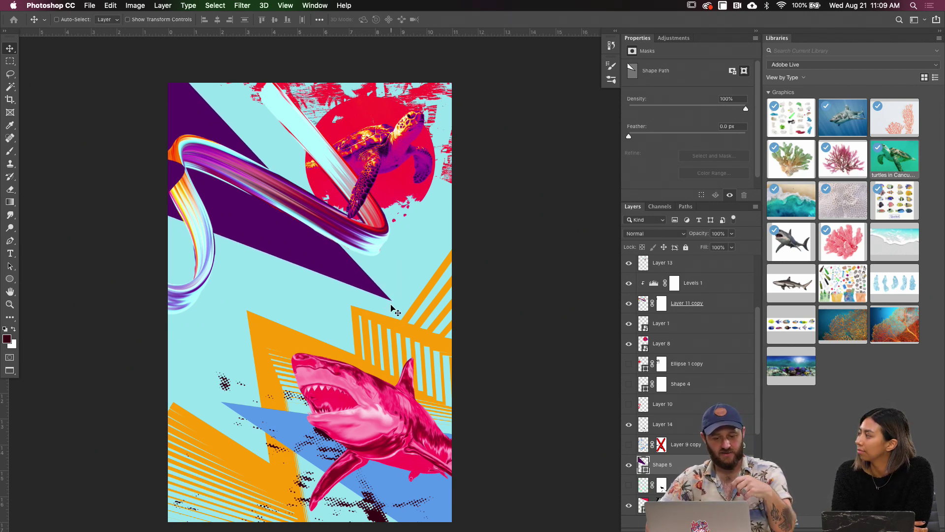
# Disable the ribbon layer's mask and move the ribbon down and right to about X -6.18 in, Y 0.41 in
pyautogui.keyDown('super'); pyautogui.click(192, 194); pyautogui.keyUp('super')
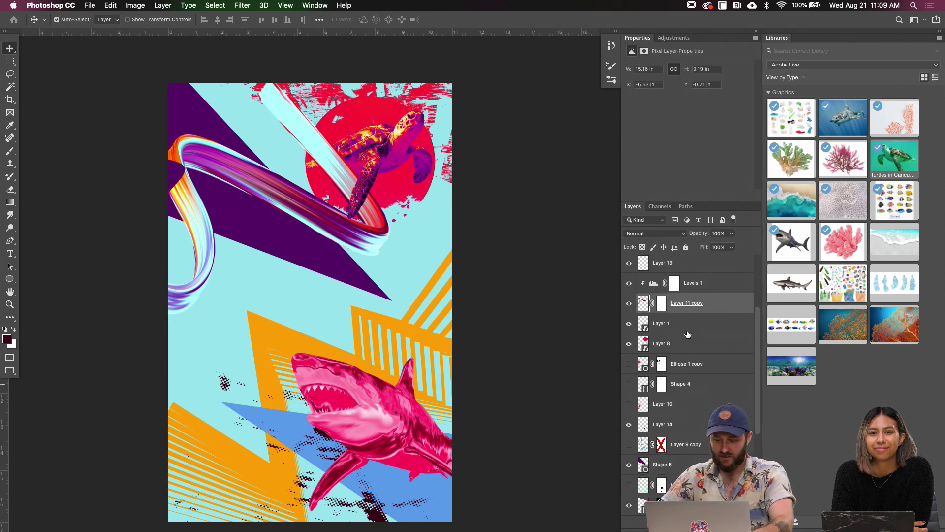
pyautogui.keyDown('shift'); pyautogui.click(662, 306); pyautogui.keyUp('shift')
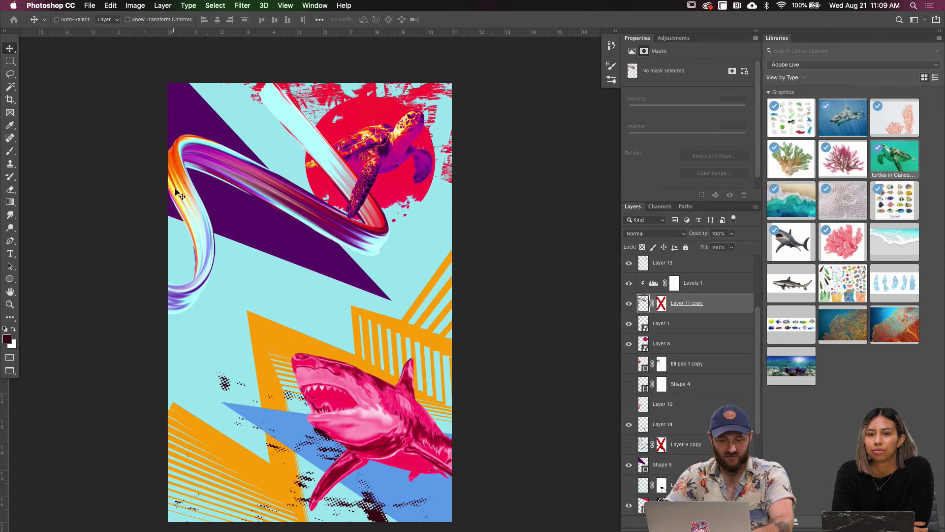
pyautogui.moveTo(215, 226)
pyautogui.mouseDown()
pyautogui.moveTo(199, 217)
pyautogui.moveTo(209, 213)
pyautogui.moveTo(287, 315)
pyautogui.moveTo(313, 294)
pyautogui.moveTo(319, 315)
pyautogui.moveTo(304, 297)
pyautogui.moveTo(248, 314)
pyautogui.moveTo(289, 277)
pyautogui.moveTo(307, 301)
pyautogui.moveTo(305, 282)
pyautogui.moveTo(278, 264)
pyautogui.mouseUp()
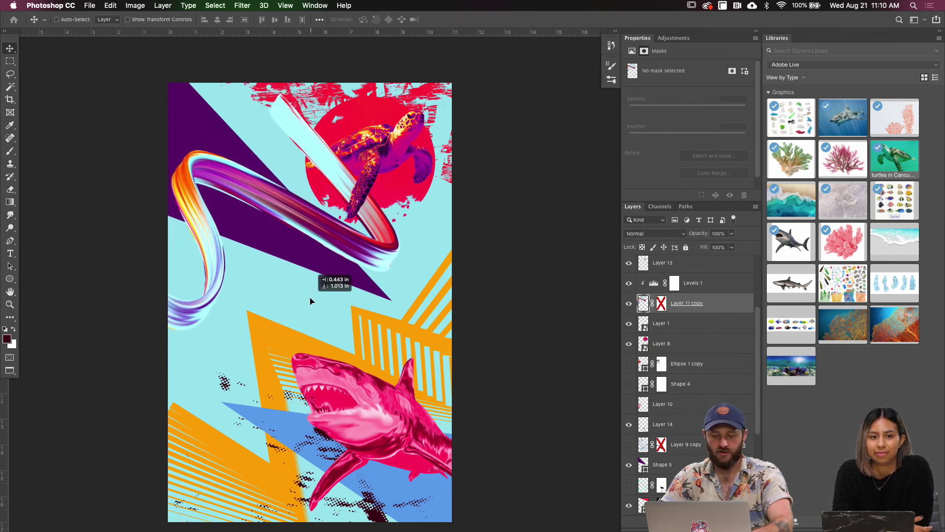
# Add Layer 13 and Layer 8 to the ribbon selection and move the ribbon, turtle and red circle together up and left
pyautogui.keyDown('shift'); pyautogui.click(357, 196); pyautogui.keyUp('shift')
pyautogui.scroll(3, 649, 318)
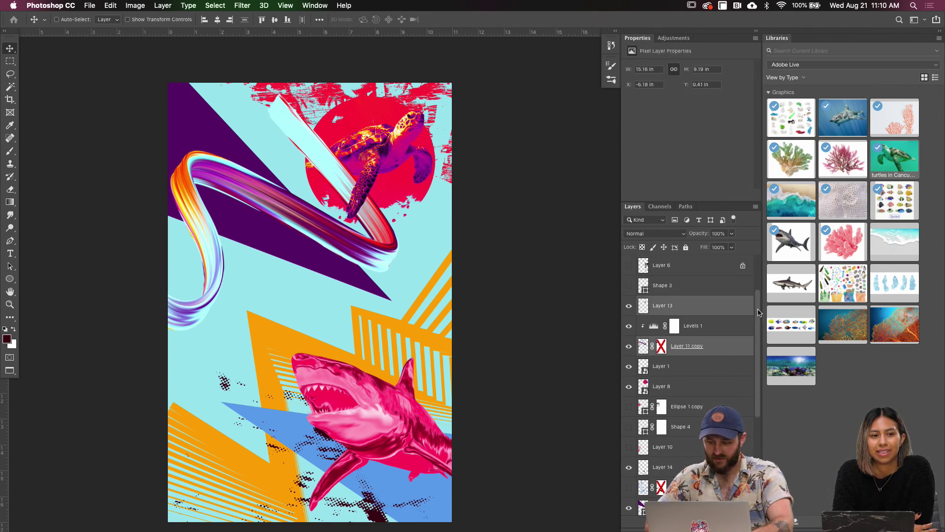
pyautogui.press('super')
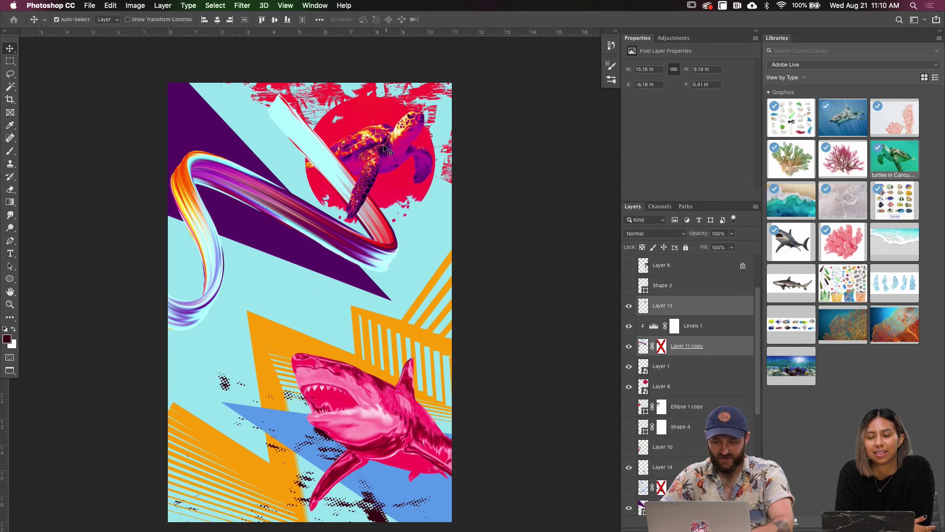
pyautogui.keyDown('super'); pyautogui.click(663, 387); pyautogui.keyUp('super')
pyautogui.moveTo(418, 237)
pyautogui.mouseDown()
pyautogui.moveTo(414, 252)
pyautogui.moveTo(394, 231)
pyautogui.moveTo(351, 237)
pyautogui.moveTo(328, 222)
pyautogui.moveTo(297, 290)
pyautogui.moveTo(303, 270)
pyautogui.moveTo(377, 258)
pyautogui.moveTo(307, 389)
pyautogui.moveTo(436, 222)
pyautogui.moveTo(465, 279)
pyautogui.moveTo(412, 219)
pyautogui.moveTo(423, 229)
pyautogui.mouseUp()
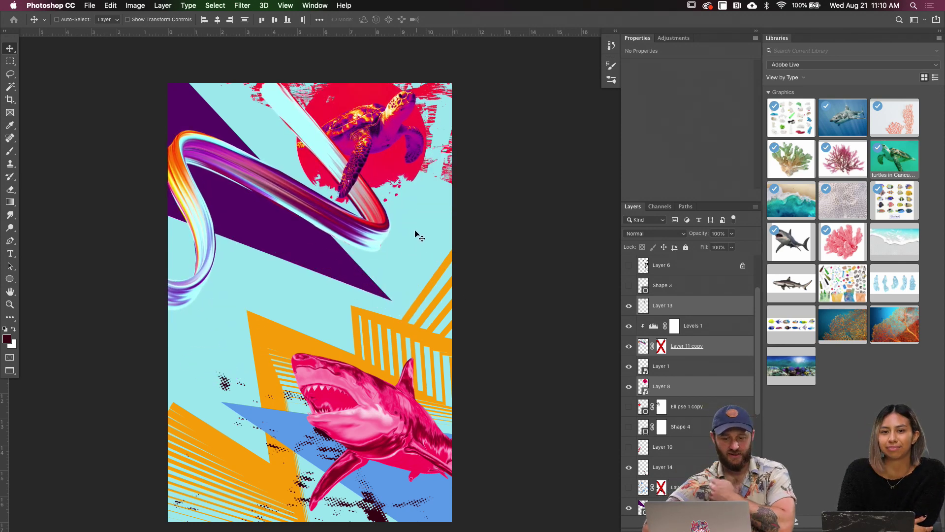
pyautogui.moveTo(383, 234); pyautogui.dragTo(334, 225)
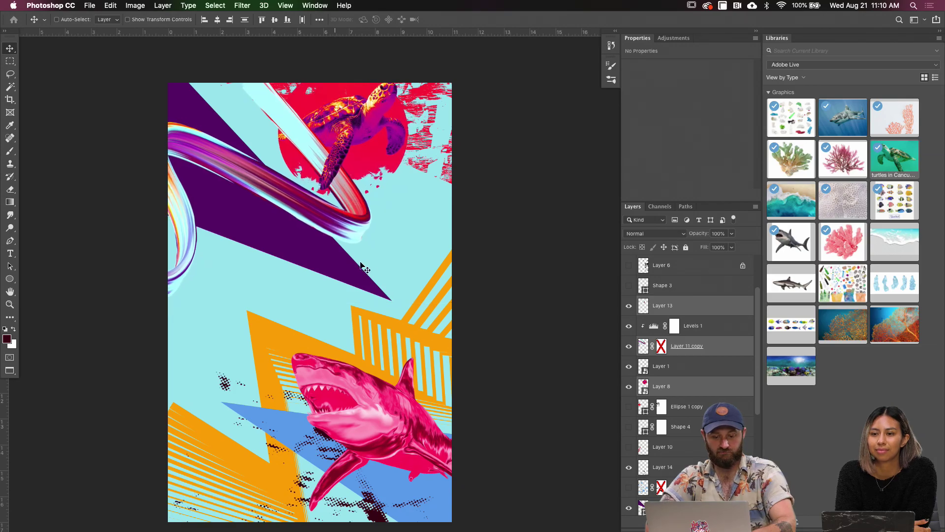
# Open the coral on white background image from the Adobe Live library and copy it onto the AdobeLive.psd poster
pyautogui.hotkey('shift', 'f')
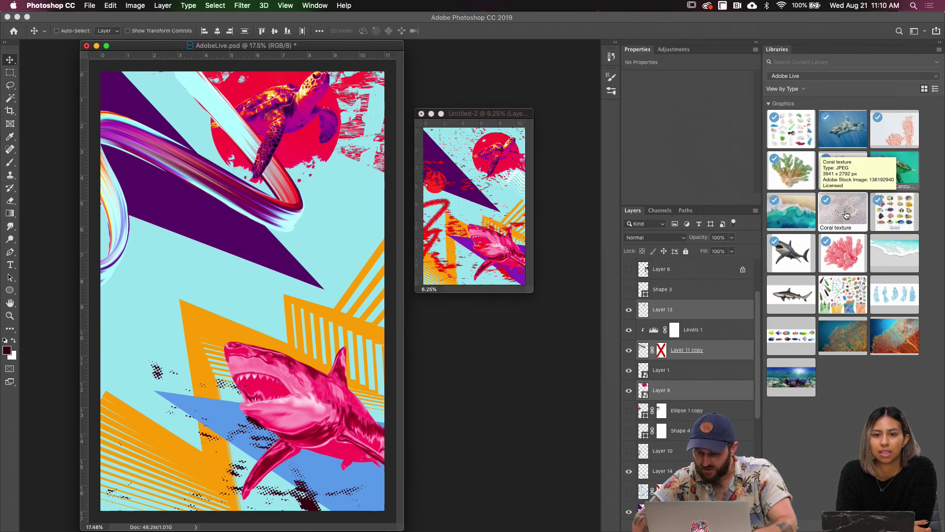
pyautogui.doubleClick(842, 256)
pyautogui.moveTo(425, 92); pyautogui.dragTo(428, 101)
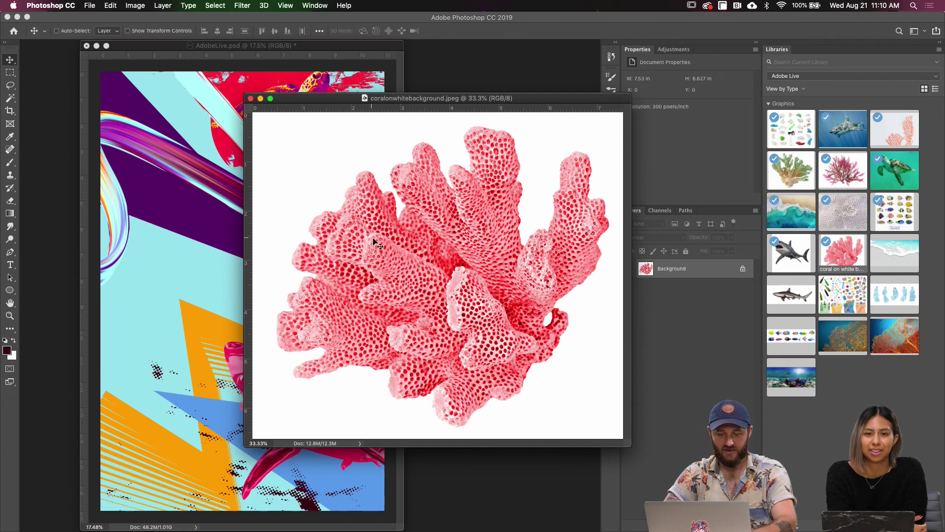
pyautogui.moveTo(373, 229); pyautogui.dragTo(234, 254)
pyautogui.press('f')
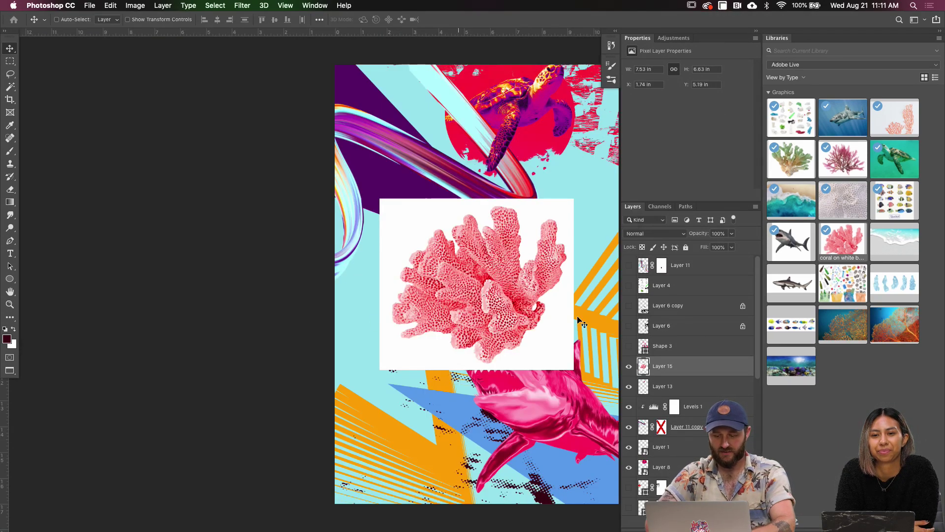
# Convert the coral layer to a smart object and open its contents for editing
pyautogui.rightClick(662, 370)
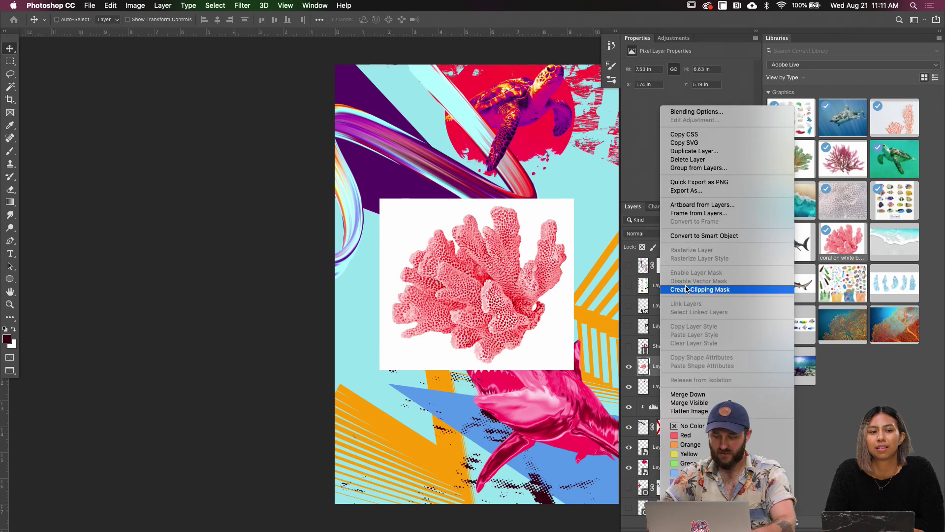
pyautogui.click(695, 236)
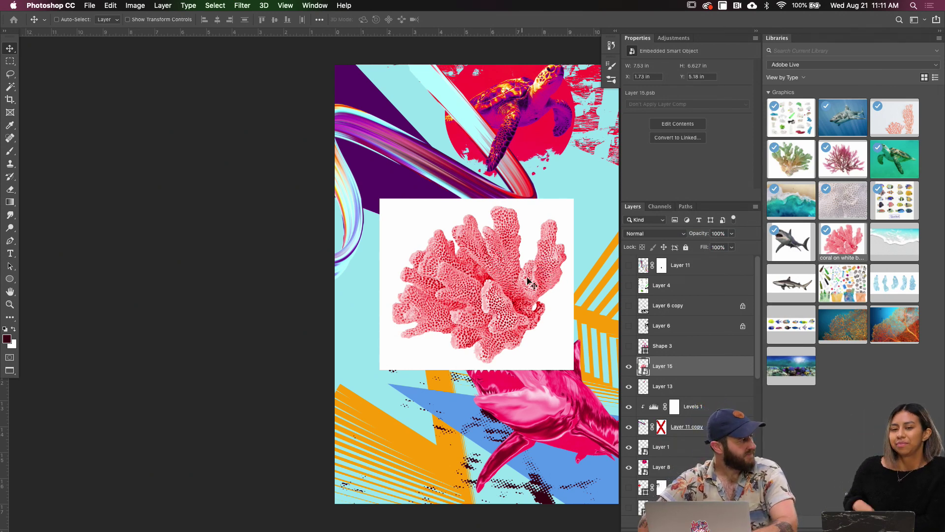
pyautogui.hscroll(3, 517, 293)
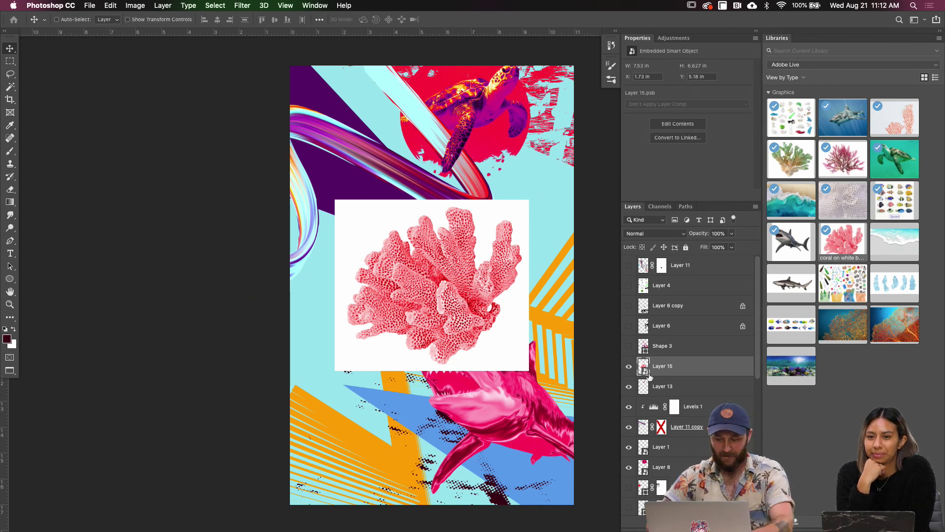
pyautogui.moveTo(454, 291); pyautogui.dragTo(386, 291)
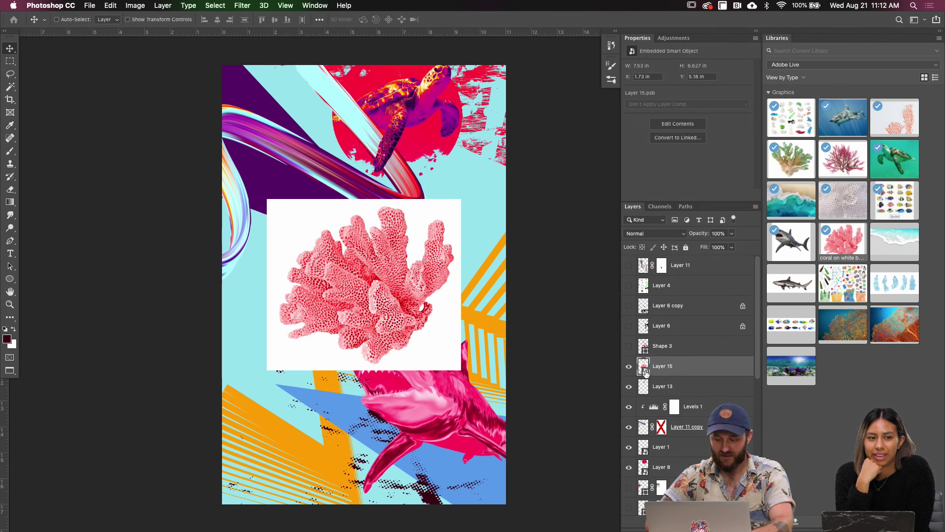
pyautogui.doubleClick(644, 367)
pyautogui.hscroll(5, 401, 325)
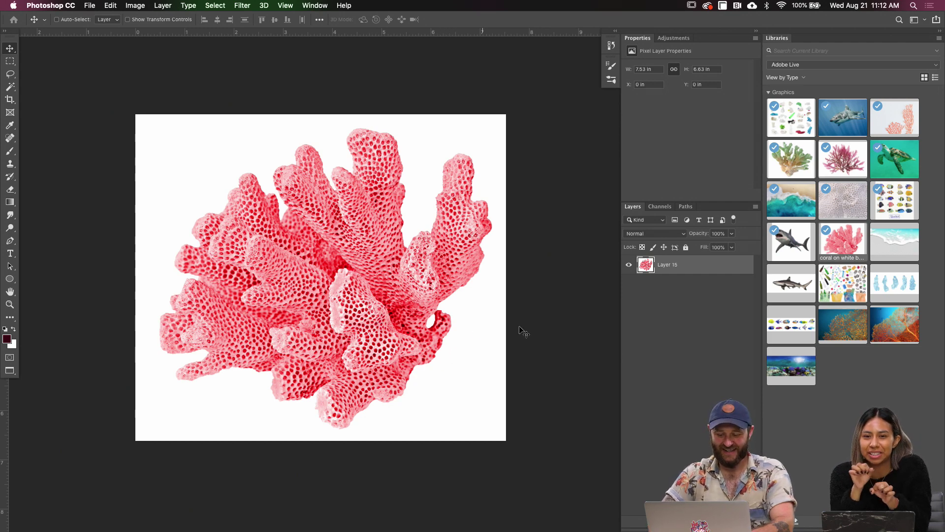
# Isolate the coral from its white background with the Magic Wand, copy it to a new layer and delete the original layer
pyautogui.press('w')
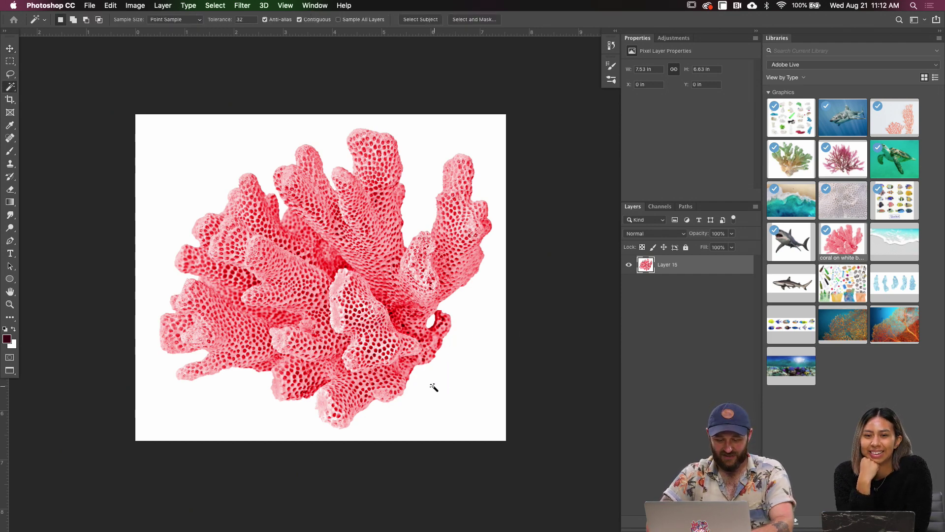
pyautogui.click(433, 397)
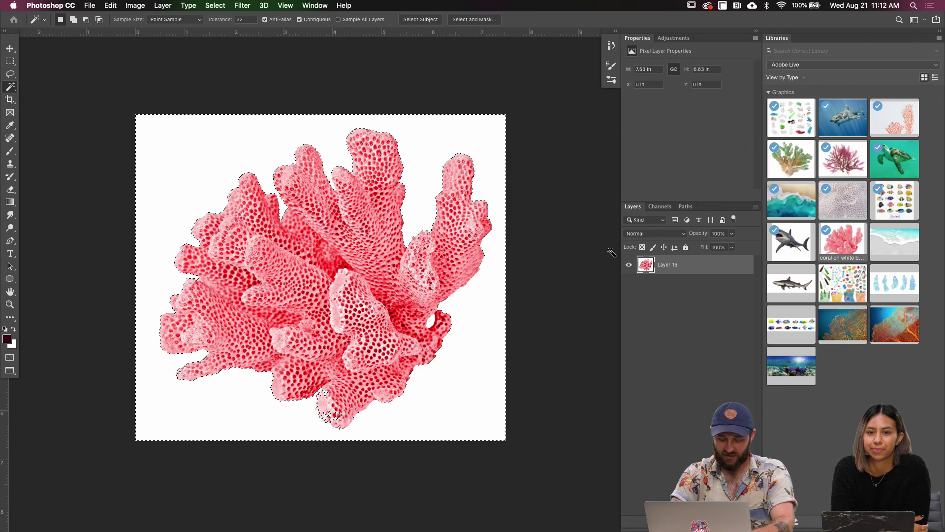
pyautogui.press('shift')
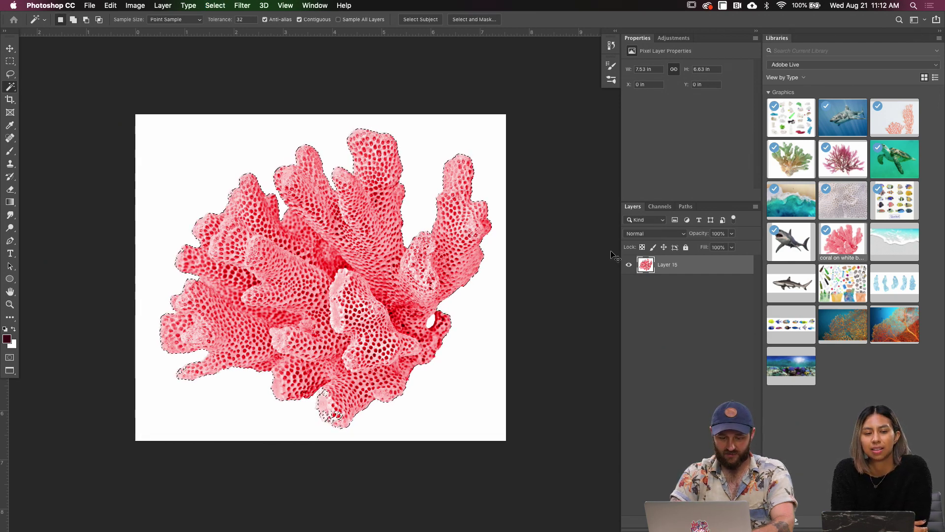
pyautogui.hotkey('ctrl', 'j')
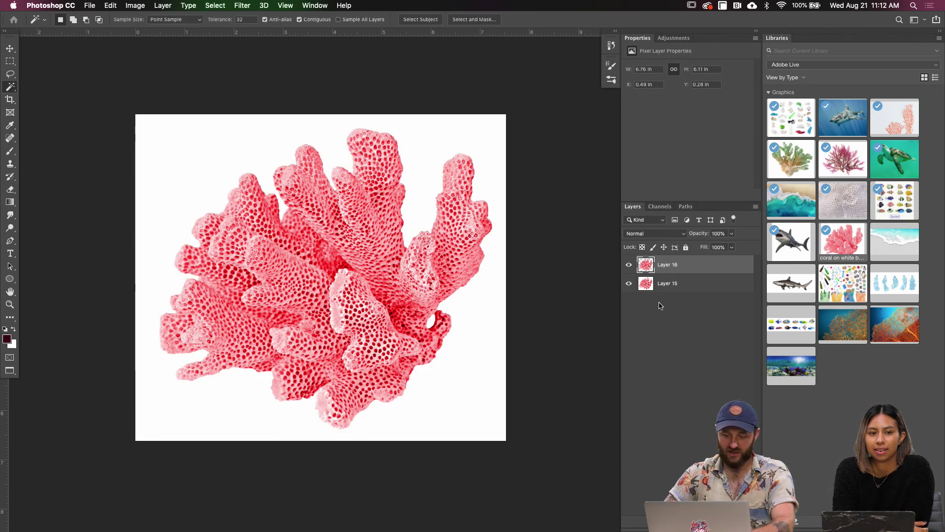
pyautogui.click(647, 278)
pyautogui.doubleClick(646, 275)
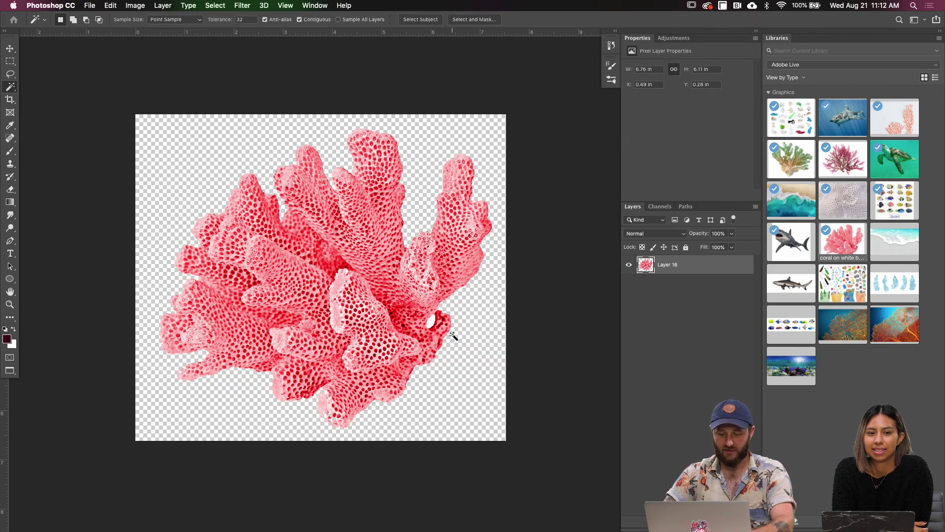
# Show the coral document beside the poster in floating windows and save the smart object to update the poster
pyautogui.press('v')
pyautogui.press('f')
pyautogui.press('f')
pyautogui.moveTo(301, 57); pyautogui.dragTo(404, 169)
pyautogui.click(405, 165)
pyautogui.press('super+minus')
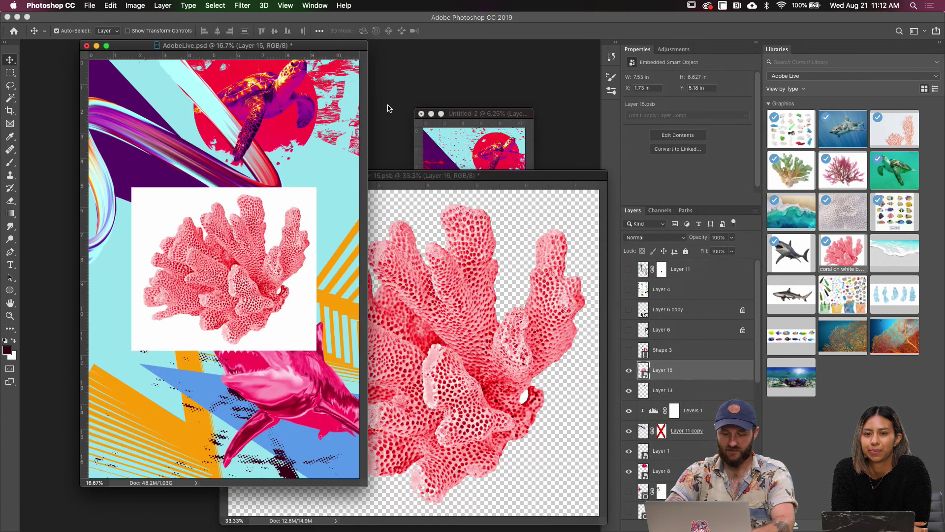
pyautogui.click(463, 282)
pyautogui.press('super+s')
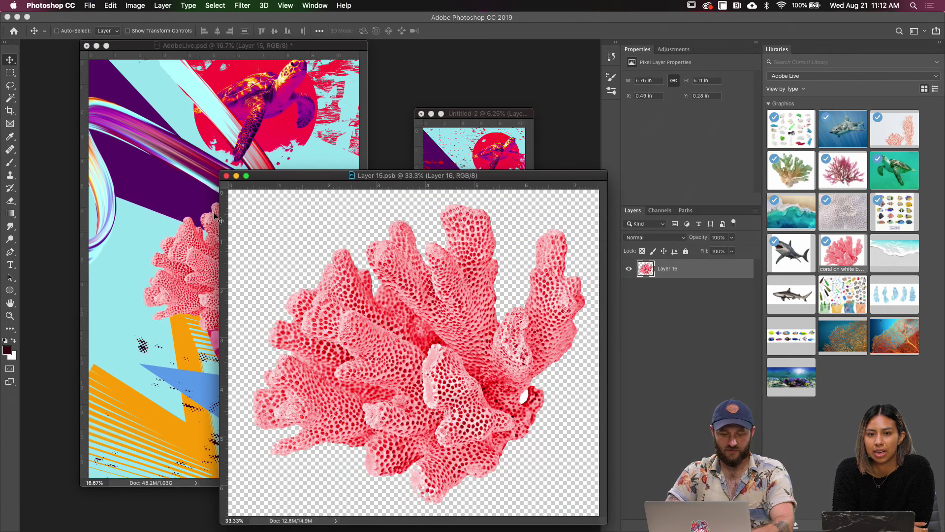
# Place the coral layer beneath Layer 8 and position it behind the shark at about X 4.83 in, Y 12.88 in
pyautogui.click(189, 244)
pyautogui.moveTo(649, 373); pyautogui.dragTo(660, 480)
pyautogui.moveTo(298, 309); pyautogui.dragTo(331, 418)
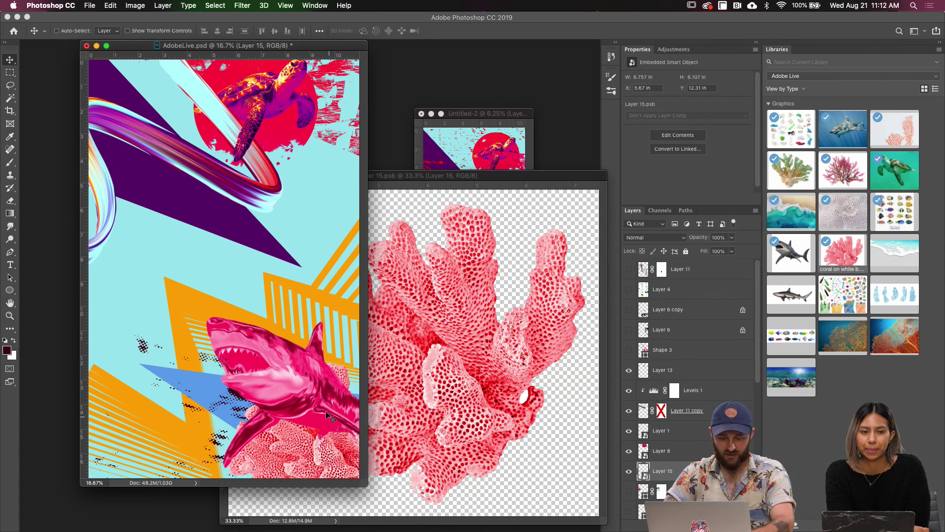
pyautogui.press('f')
pyautogui.moveTo(403, 458); pyautogui.dragTo(383, 470)
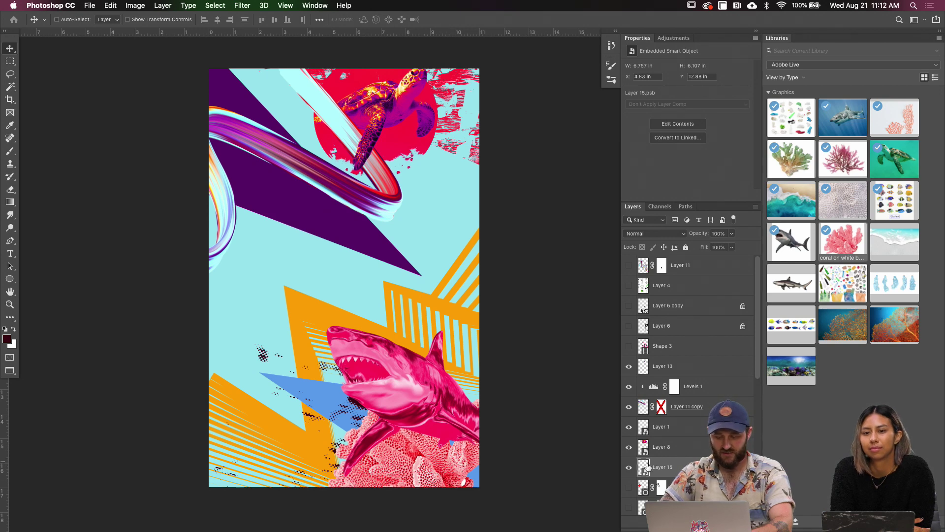
# Move the coral to the poster's lower-left corner and transform it to about 6.07 x 6.89 in at X -0.43 in, Y 12.1 in
pyautogui.moveTo(424, 451); pyautogui.dragTo(294, 448)
pyautogui.press('super+t')
pyautogui.moveTo(364, 374); pyautogui.dragTo(322, 447)
pyautogui.moveTo(327, 414); pyautogui.dragTo(351, 415)
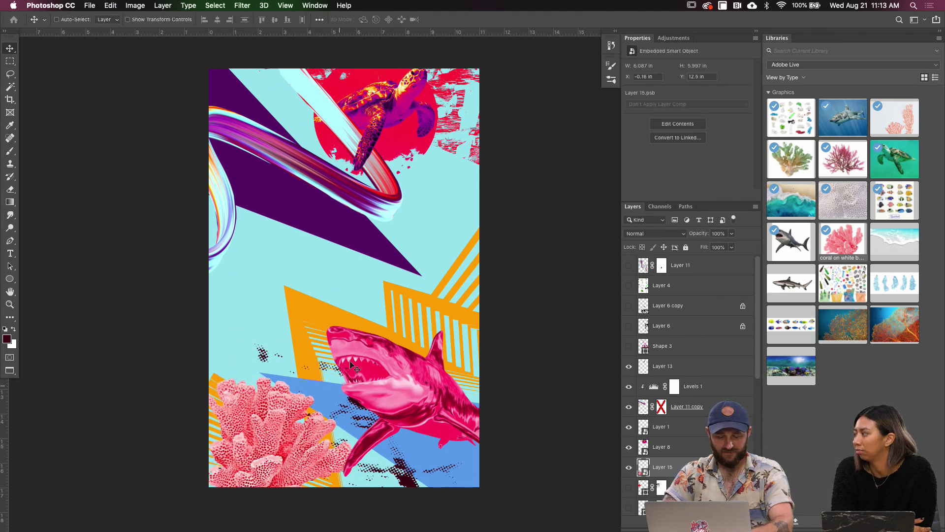
pyautogui.moveTo(358, 330); pyautogui.dragTo(409, 359)
pyautogui.press('Return')
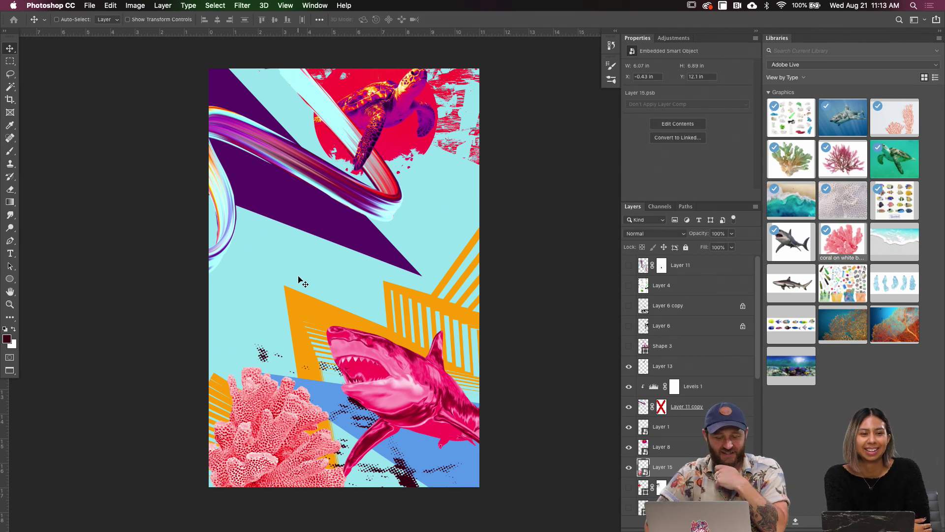
# Return to the coral's smart object document and add a Selective Color adjustment clipped to the coral layer
pyautogui.hscroll(1, 392, 370)
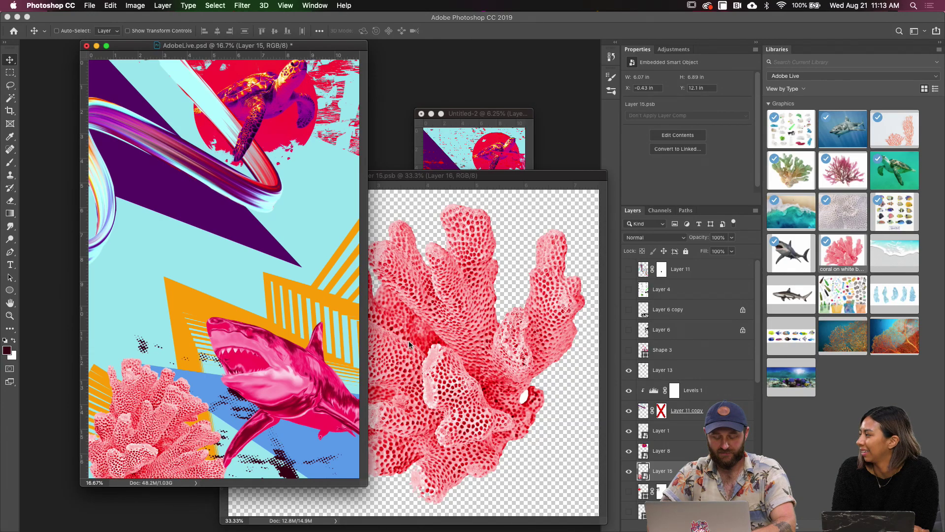
pyautogui.click(410, 345)
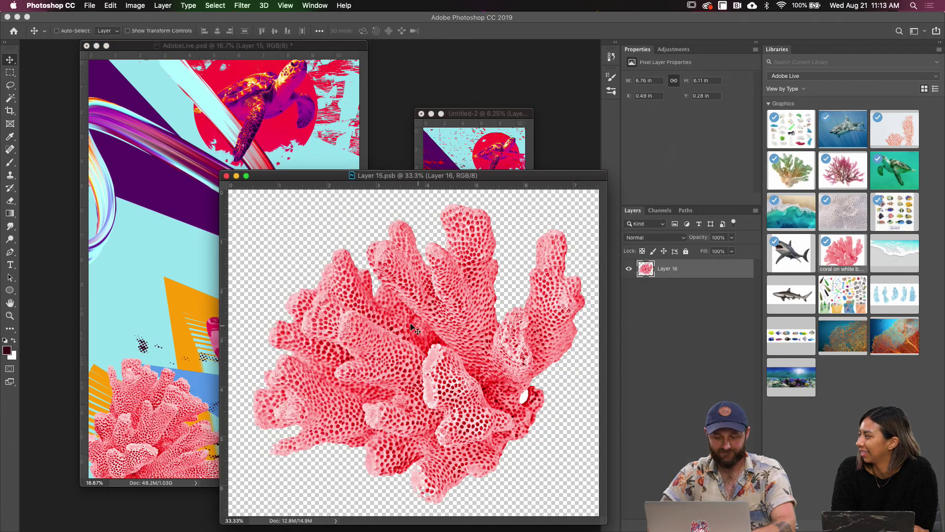
pyautogui.click(301, 112)
pyautogui.press('f')
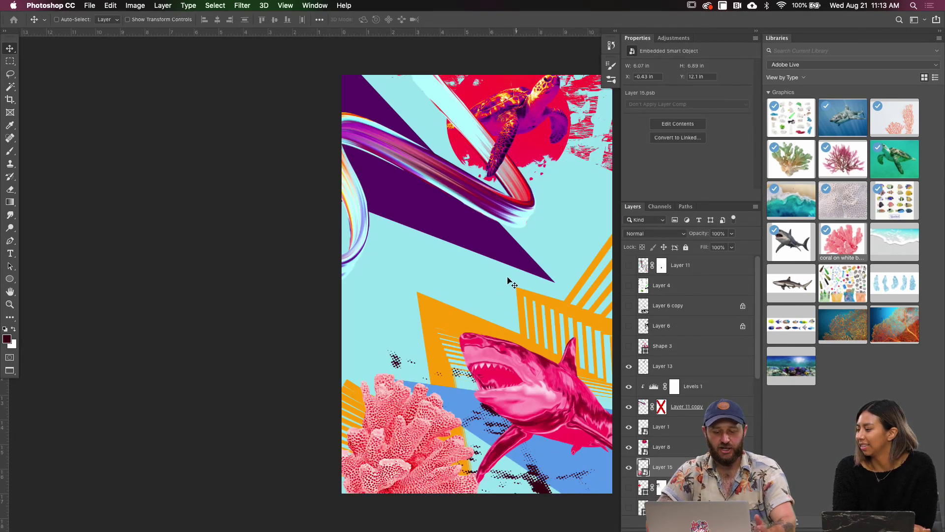
pyautogui.hscroll(2, 464, 302)
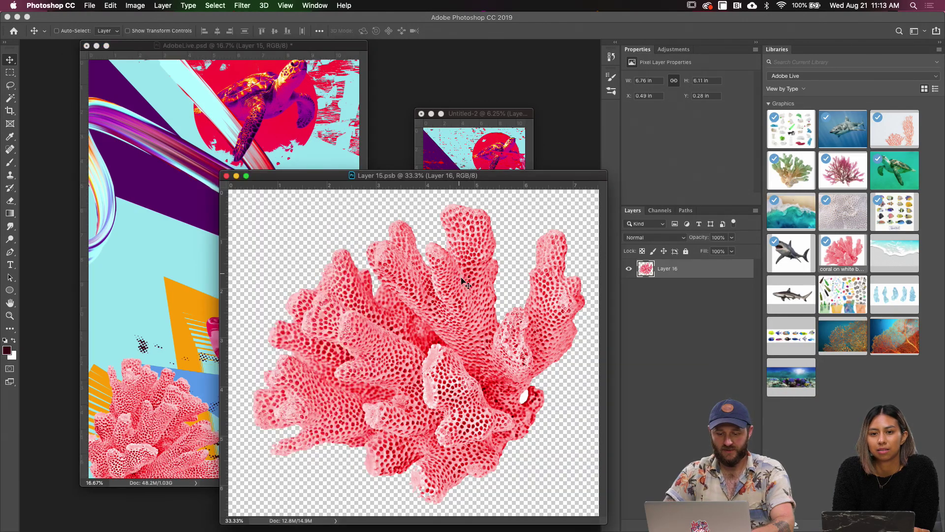
pyautogui.moveTo(472, 177); pyautogui.dragTo(473, 185)
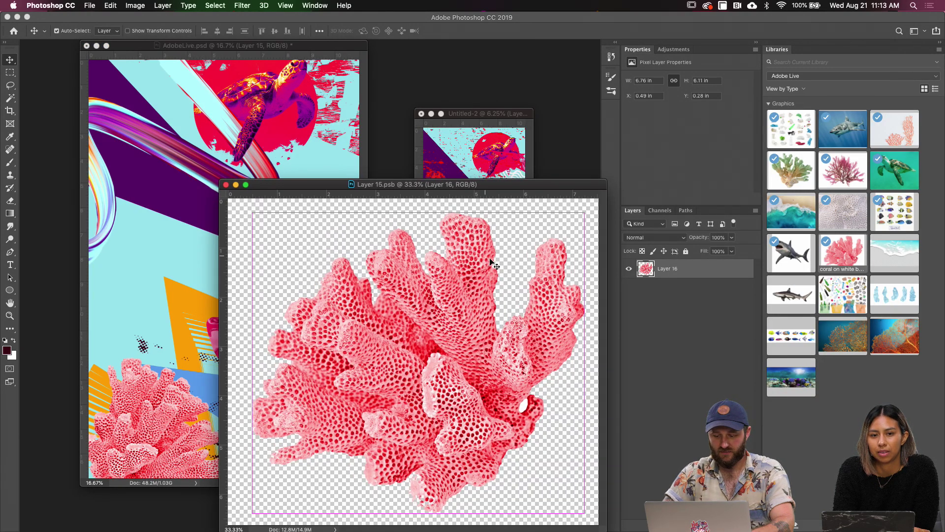
pyautogui.click(701, 524)
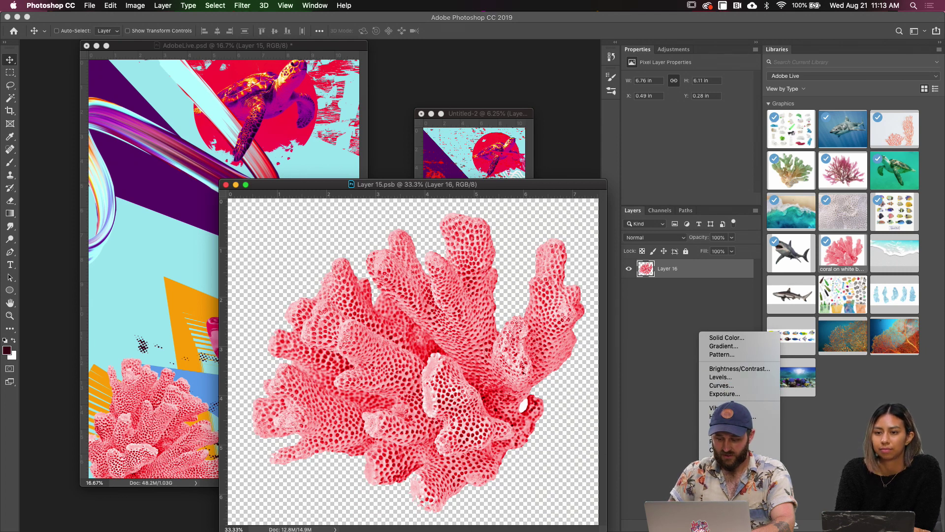
pyautogui.click(710, 454)
pyautogui.keyDown('alt'); pyautogui.click(646, 279); pyautogui.keyUp('alt')
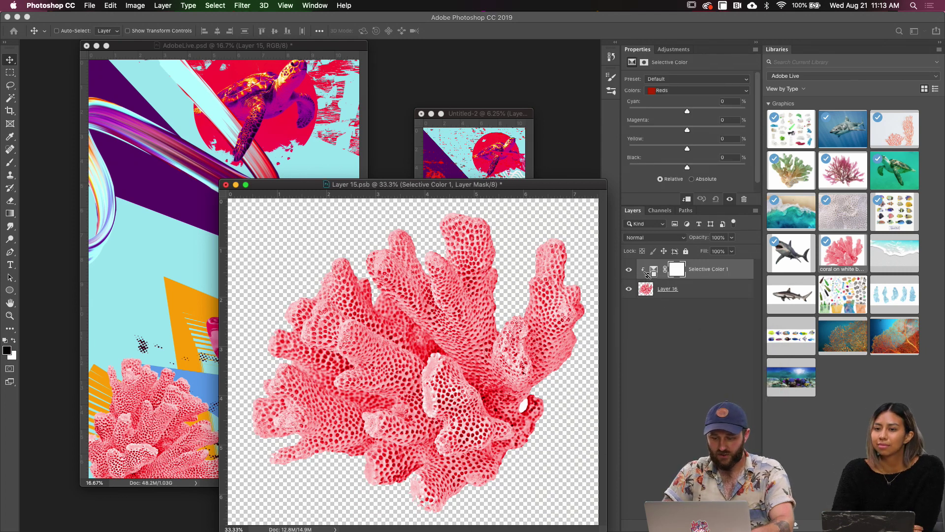
pyautogui.moveTo(496, 185); pyautogui.dragTo(456, 167)
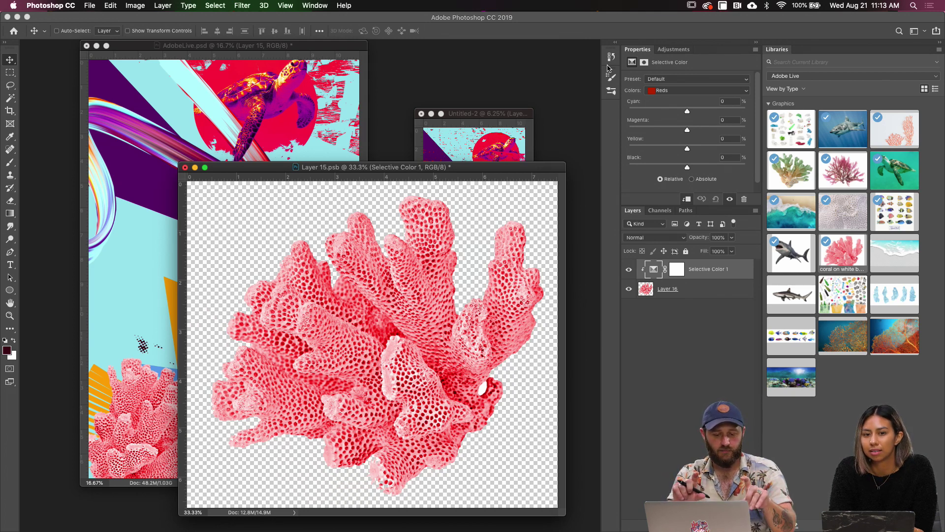
# Set Cyan to -100% for the Neutrals in the Selective Color adjustment and compare the coral with the adjustment hidden and shown
pyautogui.click(663, 91)
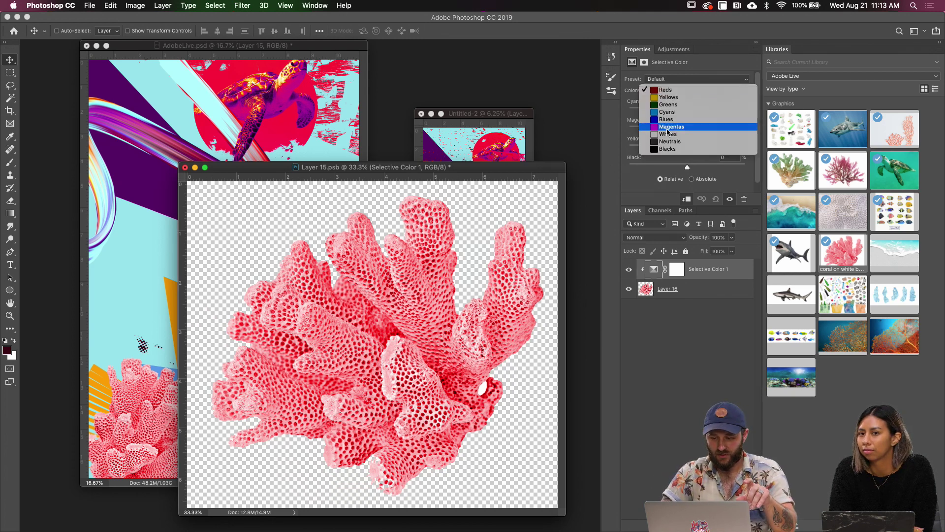
pyautogui.click(665, 142)
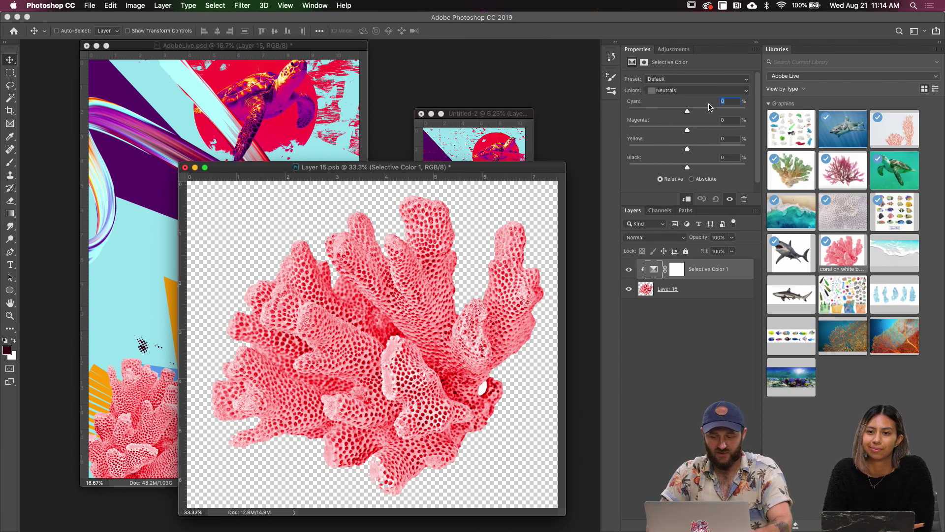
pyautogui.hotkey('shift', 'Down')
pyautogui.hotkey('shift', 'Down')
pyautogui.hotkey('shift', 'Down')
pyautogui.hotkey('shift', 'Down')
pyautogui.hotkey('shift', 'Down')
pyautogui.hotkey('shift', 'Down')
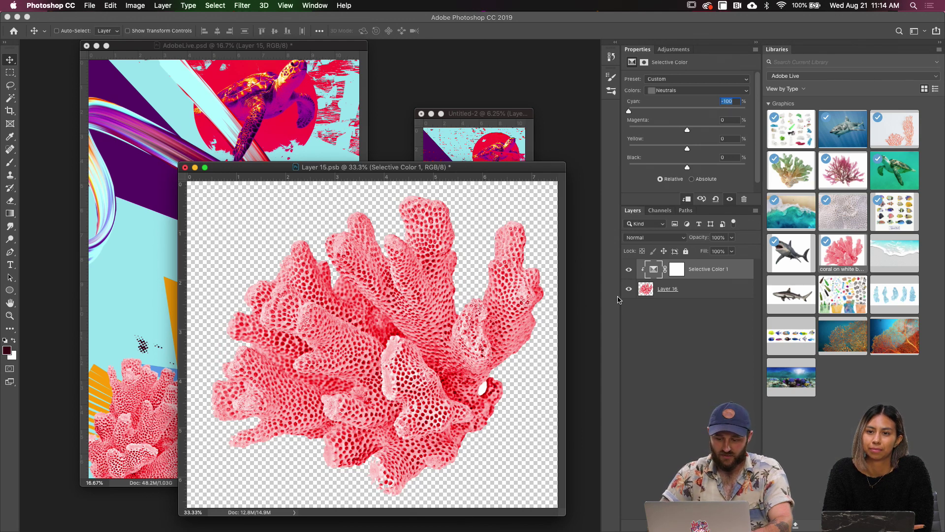
pyautogui.click(629, 270)
pyautogui.click(629, 271)
# Raise Magenta slightly and Yellow strongly for the Neutrals in the coral's Selective Color adjustment
pyautogui.moveTo(687, 129); pyautogui.dragTo(762, 130)
pyautogui.moveTo(688, 149); pyautogui.dragTo(760, 166)
pyautogui.moveTo(747, 132); pyautogui.dragTo(696, 131)
pyautogui.moveTo(746, 149); pyautogui.dragTo(738, 150)
# For the Magentas in the Selective Color adjustment, set Cyan to -100%, Magenta to +3% and Yellow to +3%
pyautogui.click(694, 91)
pyautogui.click(686, 75)
pyautogui.moveTo(647, 118); pyautogui.dragTo(628, 124)
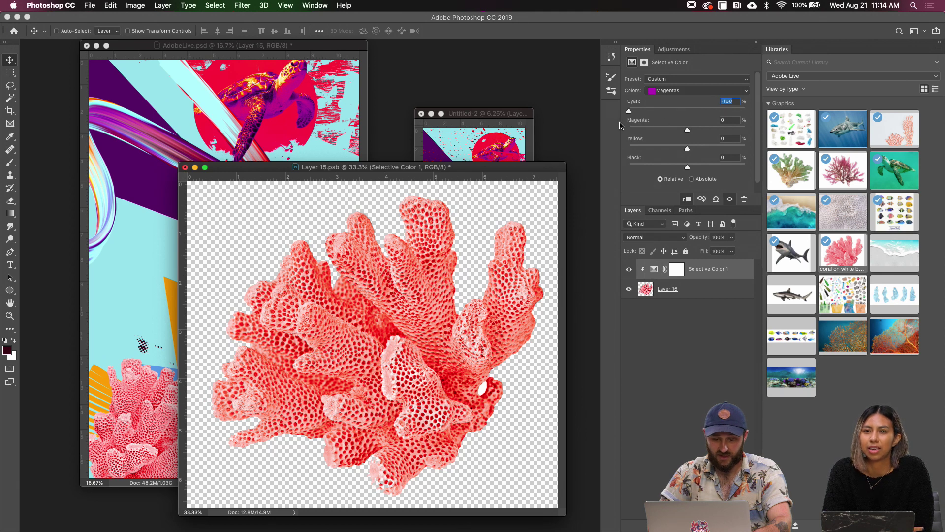
pyautogui.moveTo(687, 132); pyautogui.dragTo(624, 142)
pyautogui.click(689, 129)
pyautogui.moveTo(687, 149); pyautogui.dragTo(712, 149)
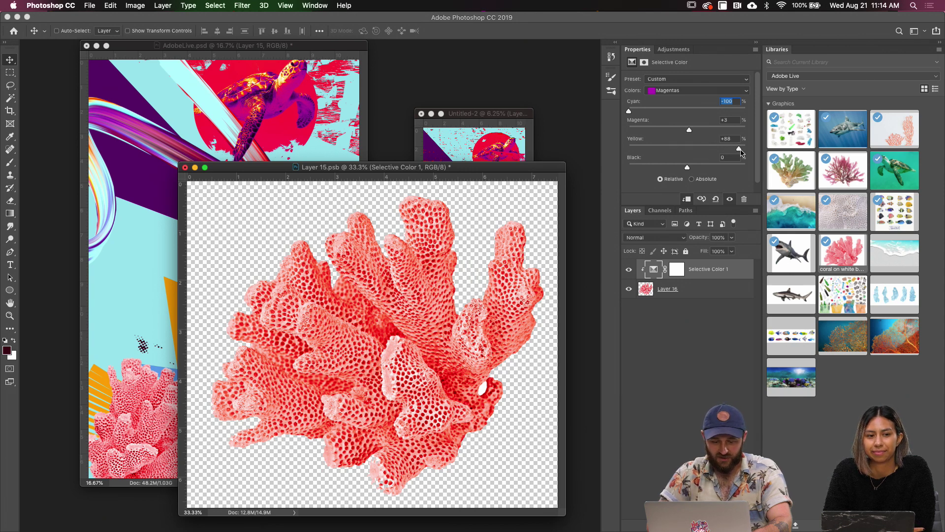
pyautogui.click(689, 148)
# Switch the Selective Color adjustment to the Reds and look over the coral without altering their values
pyautogui.click(687, 90)
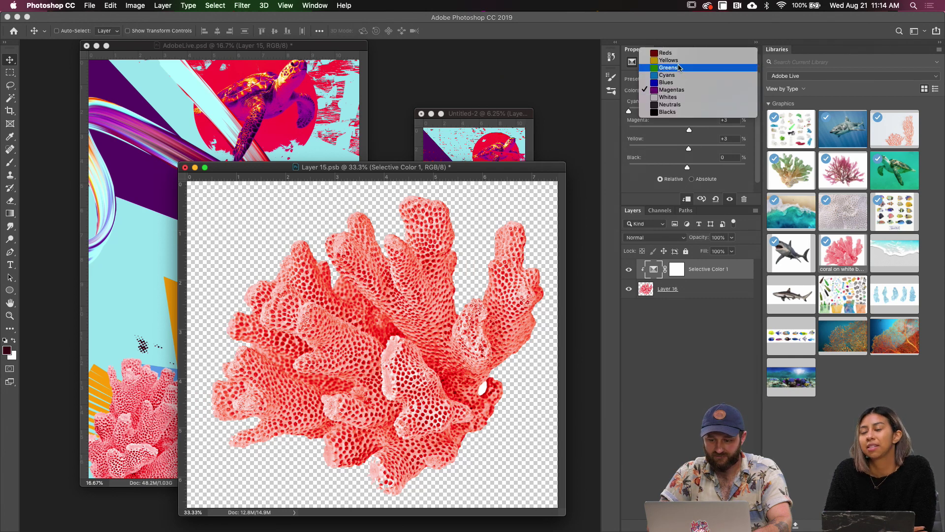
pyautogui.click(675, 54)
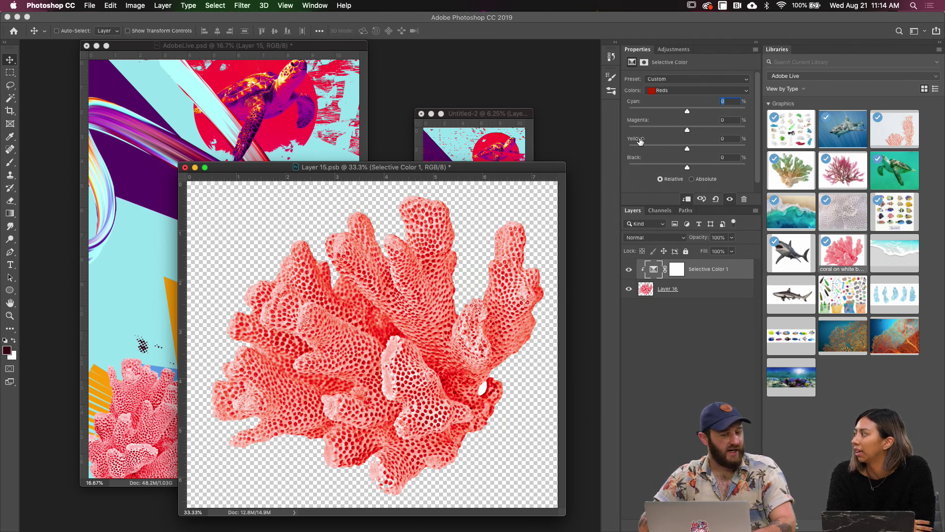
pyautogui.moveTo(523, 167); pyautogui.dragTo(543, 167)
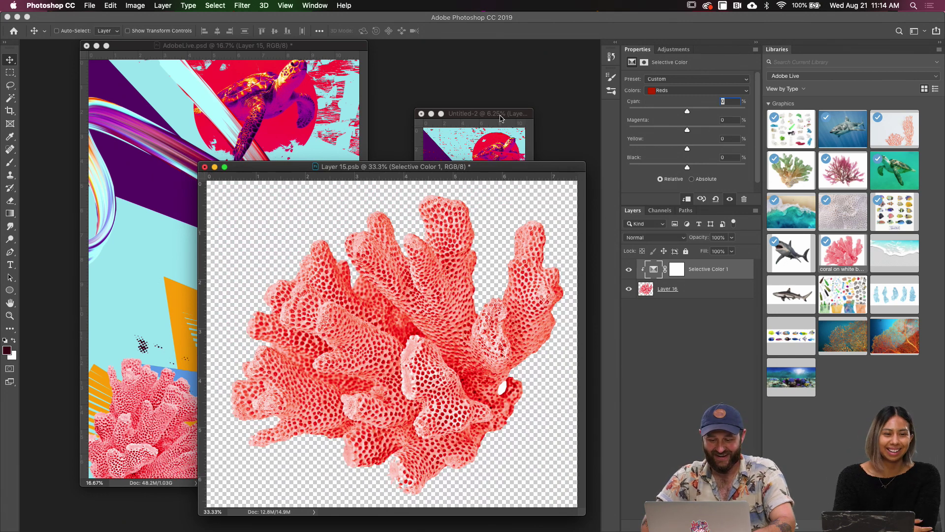
pyautogui.click(687, 92)
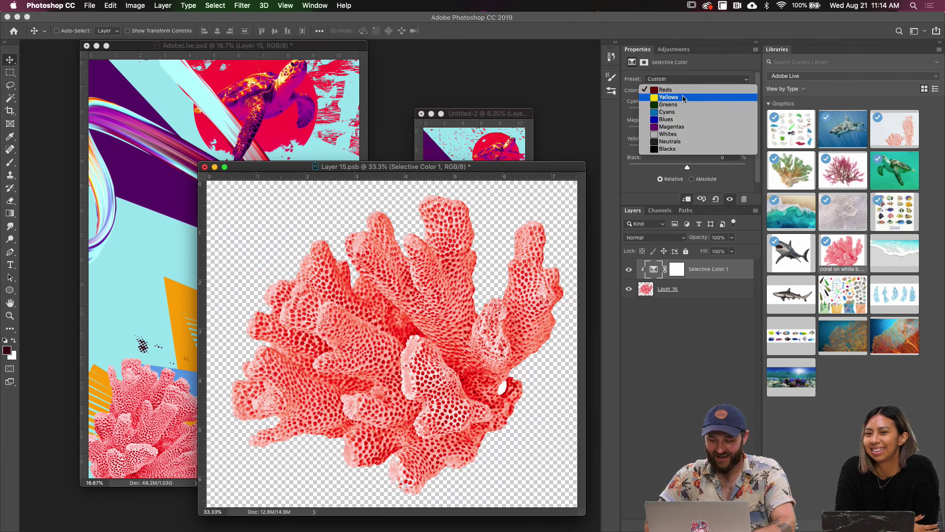
pyautogui.click(688, 91)
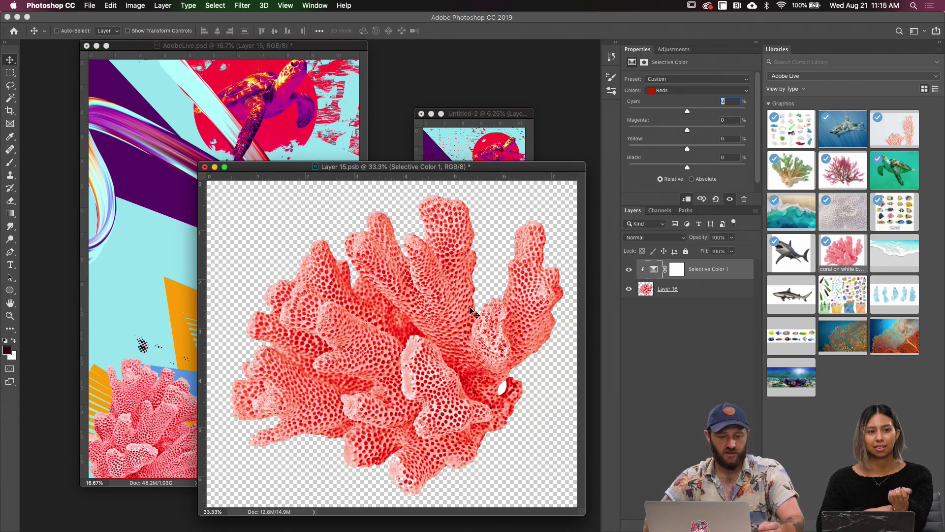
# Arrange the poster and coral windows side by side, then save and close the coral's smart object document
pyautogui.click(325, 141)
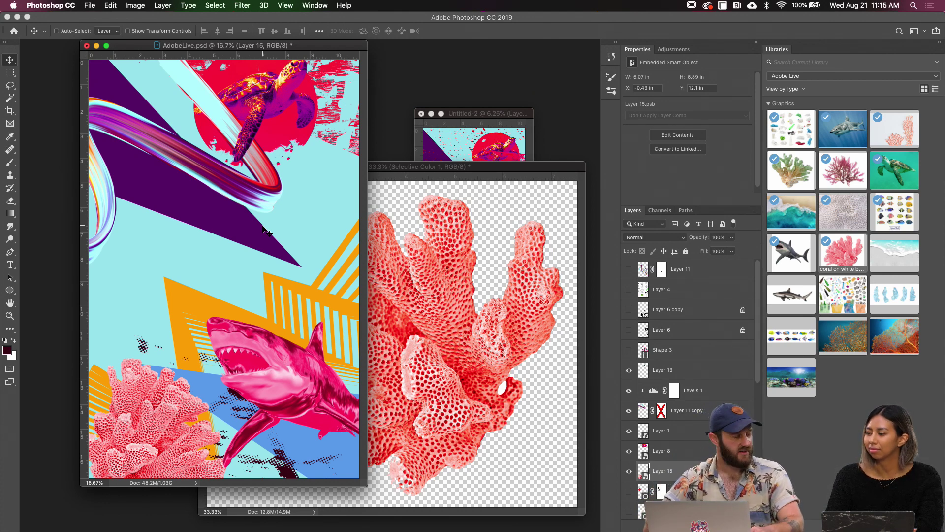
pyautogui.moveTo(303, 46); pyautogui.dragTo(265, 59)
pyautogui.moveTo(443, 167); pyautogui.dragTo(463, 176)
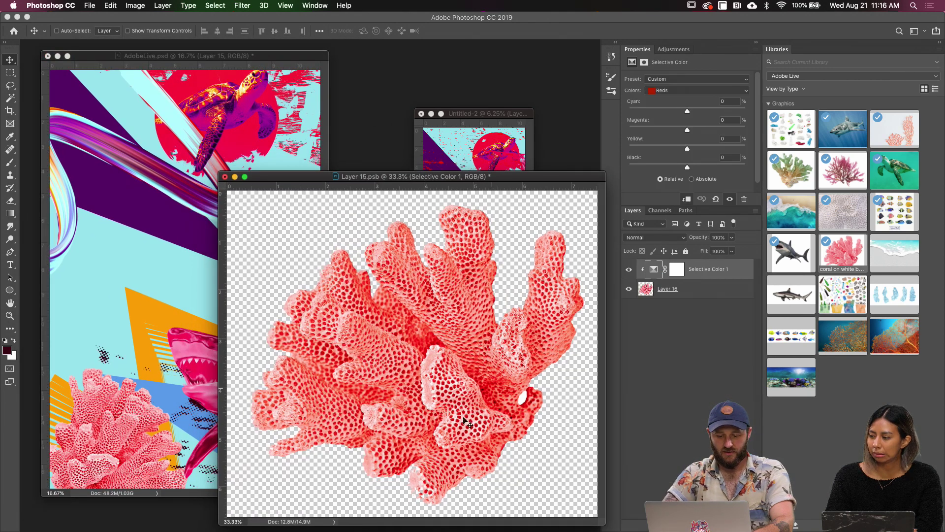
pyautogui.press('super+s')
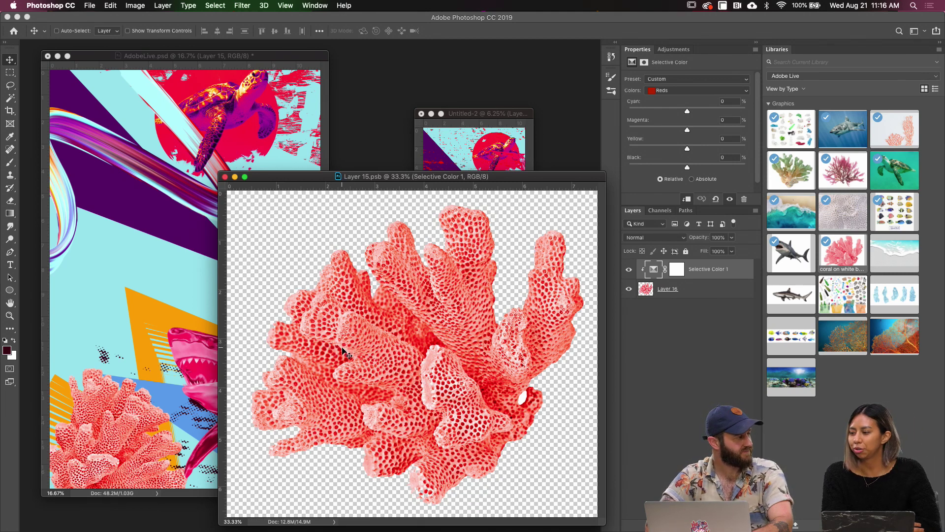
pyautogui.press('super')
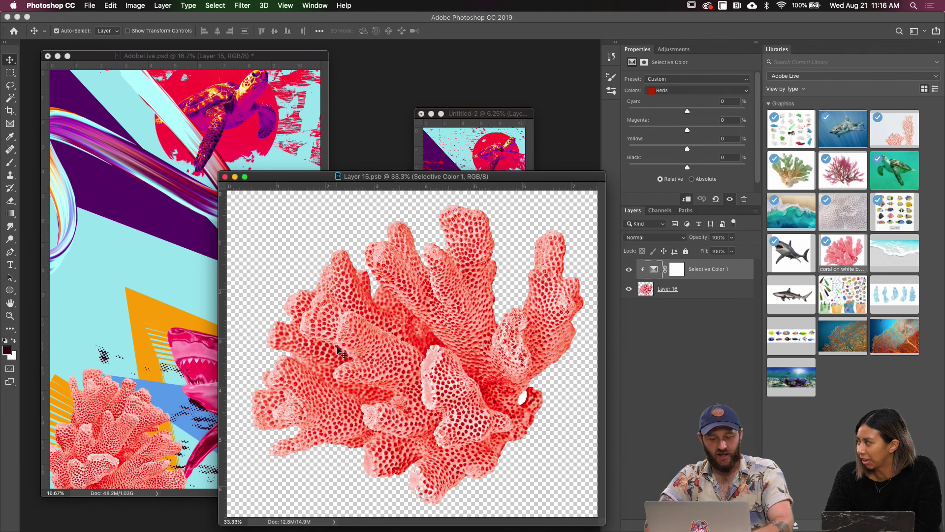
pyautogui.press('super+w')
# Place the poster and the Untitled-2 reference side by side, with Untitled-2 enlarged to 8.33%
pyautogui.moveTo(269, 60); pyautogui.dragTo(335, 65)
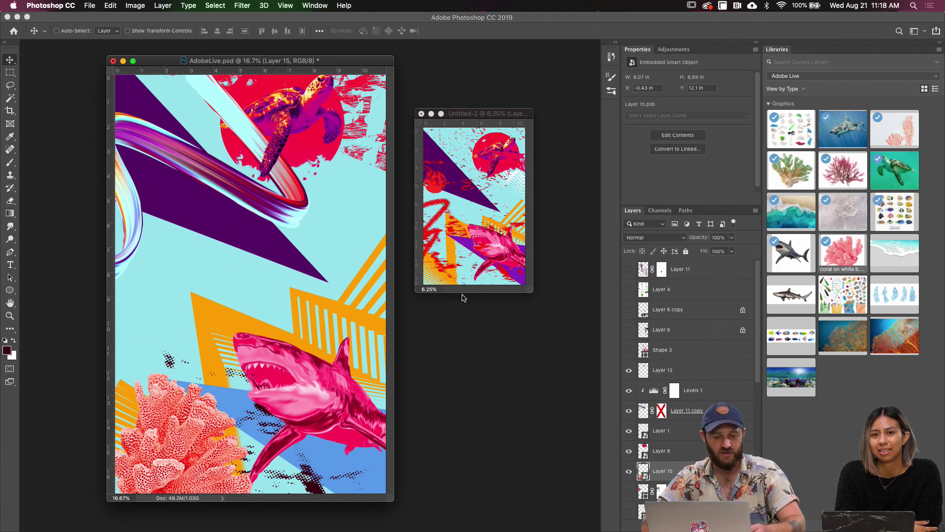
pyautogui.moveTo(331, 62); pyautogui.dragTo(310, 66)
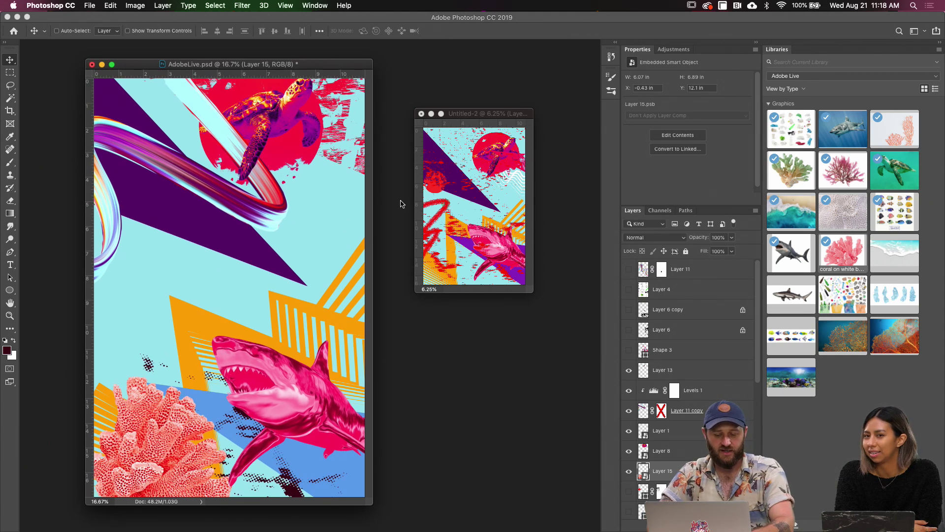
pyautogui.click(466, 121)
pyautogui.moveTo(472, 117); pyautogui.dragTo(450, 119)
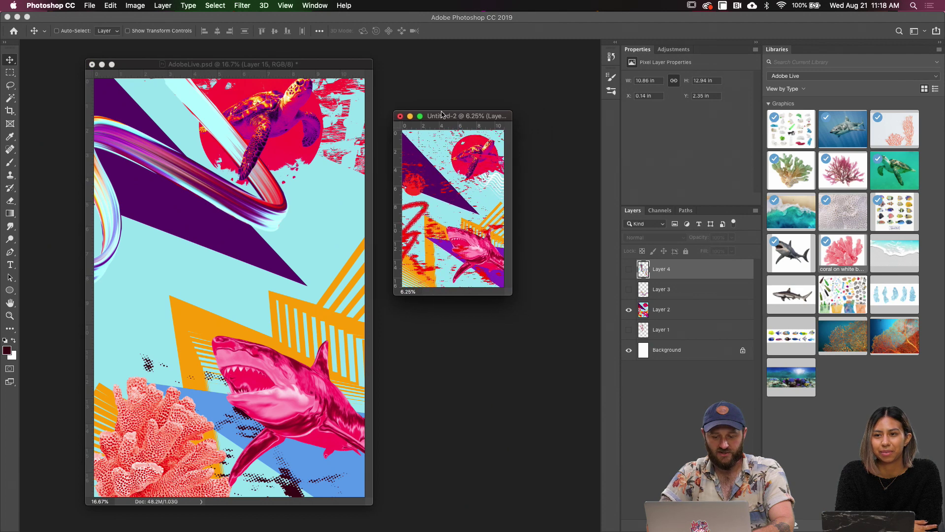
pyautogui.press('x')
pyautogui.press('super+equal')
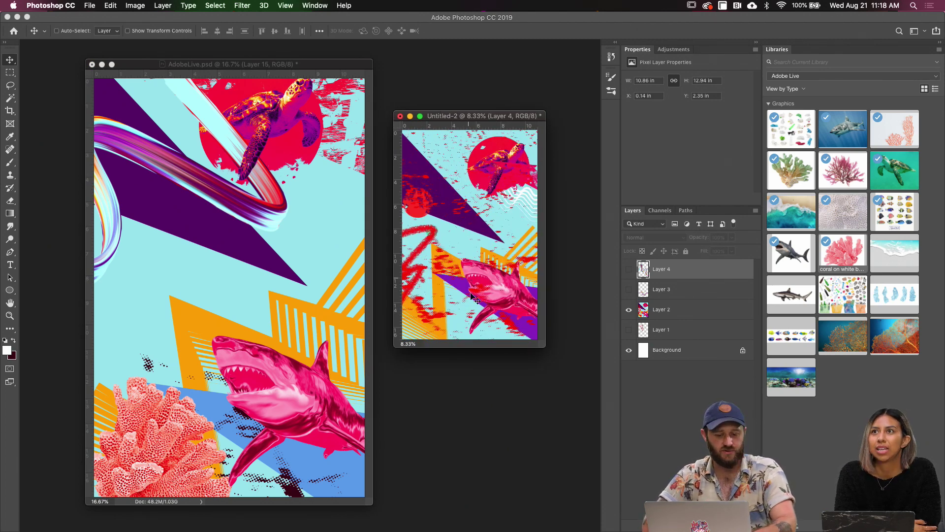
pyautogui.moveTo(309, 73); pyautogui.dragTo(282, 71)
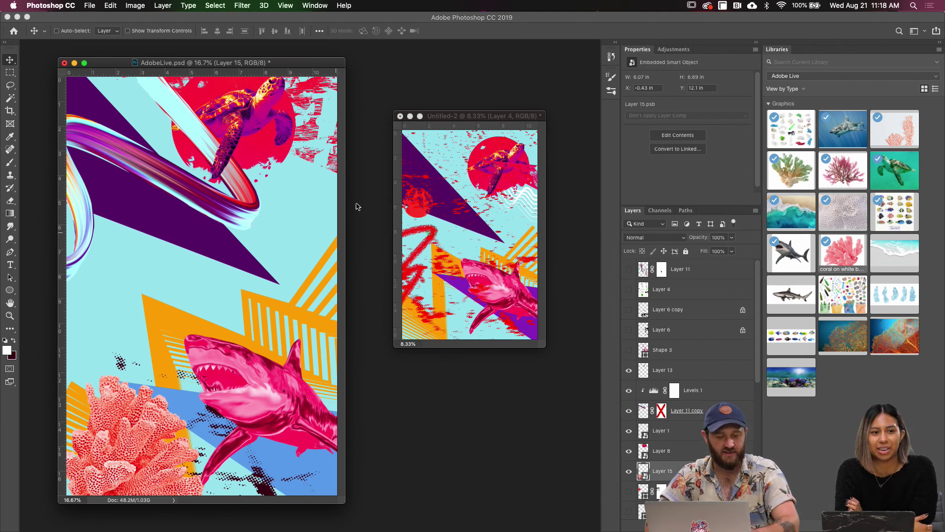
pyautogui.moveTo(297, 66); pyautogui.dragTo(302, 63)
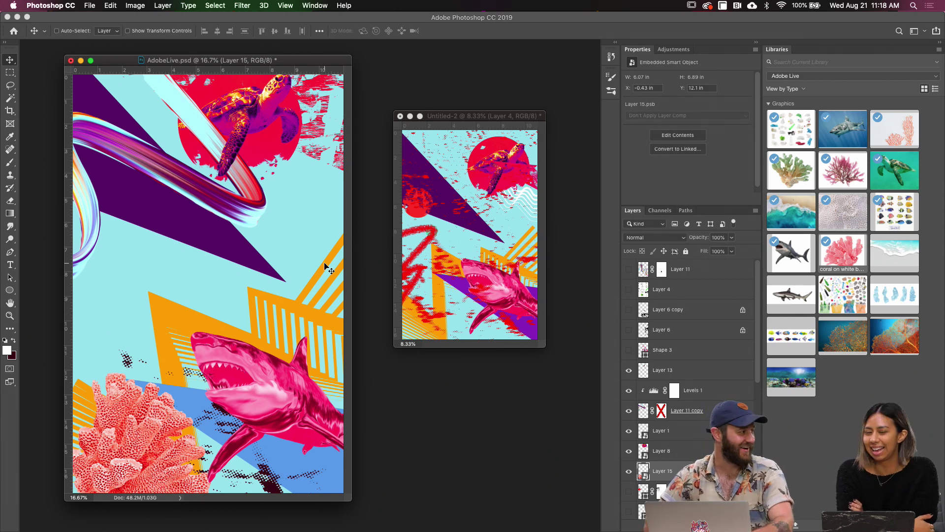
pyautogui.moveTo(304, 63)
pyautogui.mouseDown()
pyautogui.moveTo(313, 76)
pyautogui.moveTo(296, 65)
pyautogui.mouseUp()
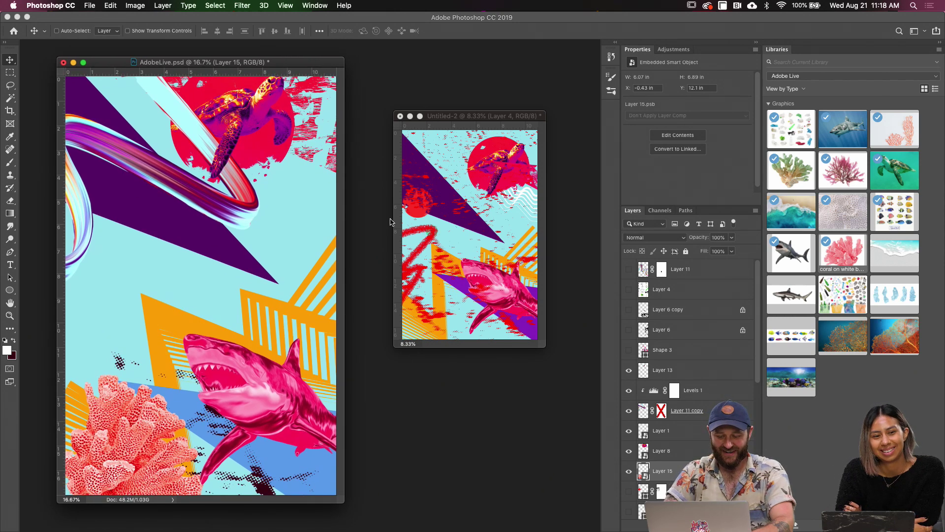
# Show the Shape 3 layer and move its red line pattern up over the turtle and the paint stroke
pyautogui.click(629, 350)
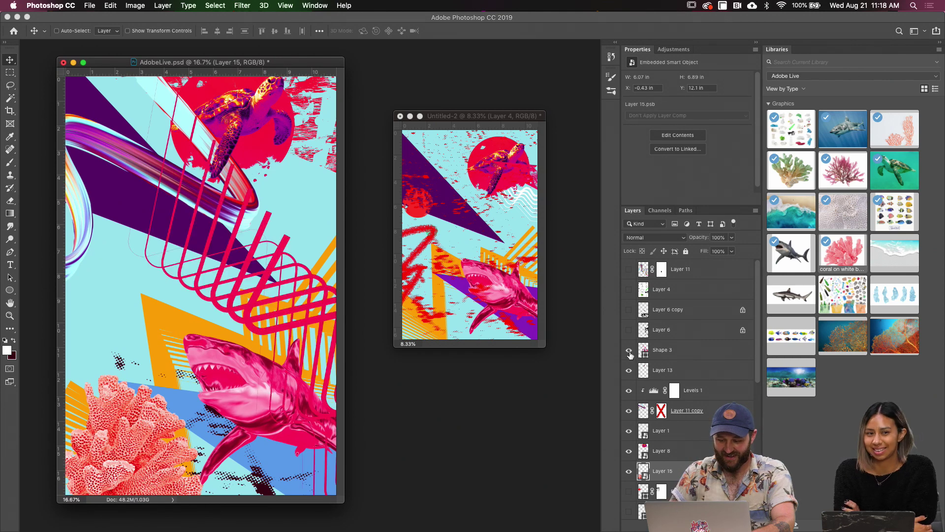
pyautogui.click(670, 351)
pyautogui.moveTo(301, 359); pyautogui.dragTo(294, 329)
pyautogui.moveTo(261, 292); pyautogui.dragTo(187, 217)
pyautogui.press('super+t')
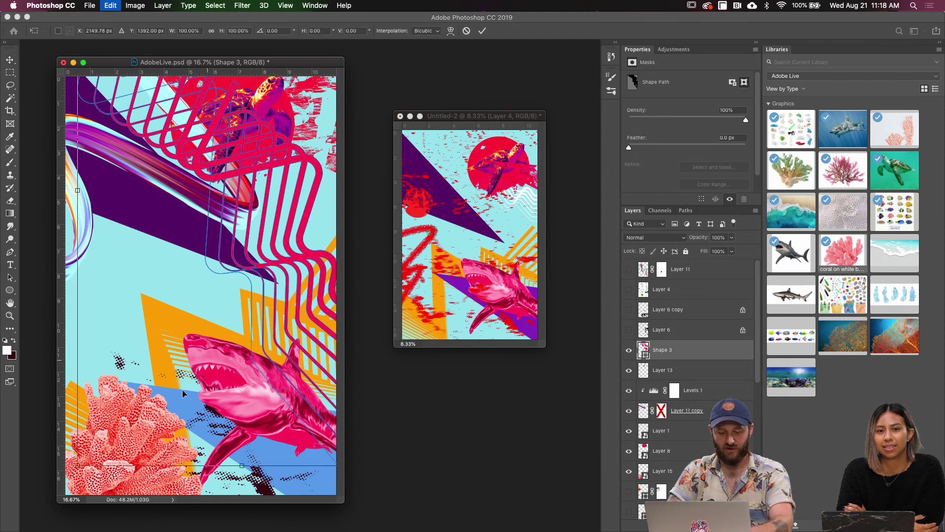
pyautogui.moveTo(73, 340); pyautogui.dragTo(68, 340)
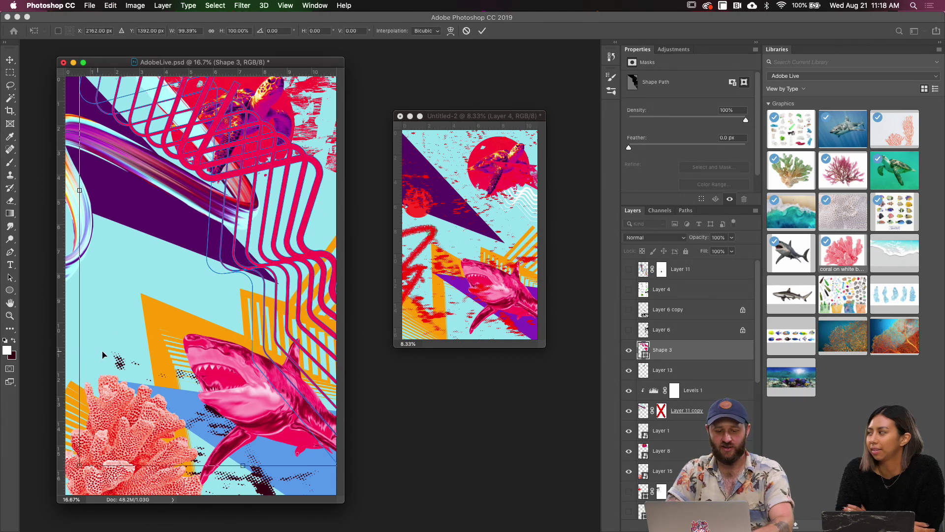
pyautogui.press('Return')
# Rotate the red line pattern counterclockwise and move it over the purple triangle in the poster's upper left
pyautogui.press('f')
pyautogui.press('super+t')
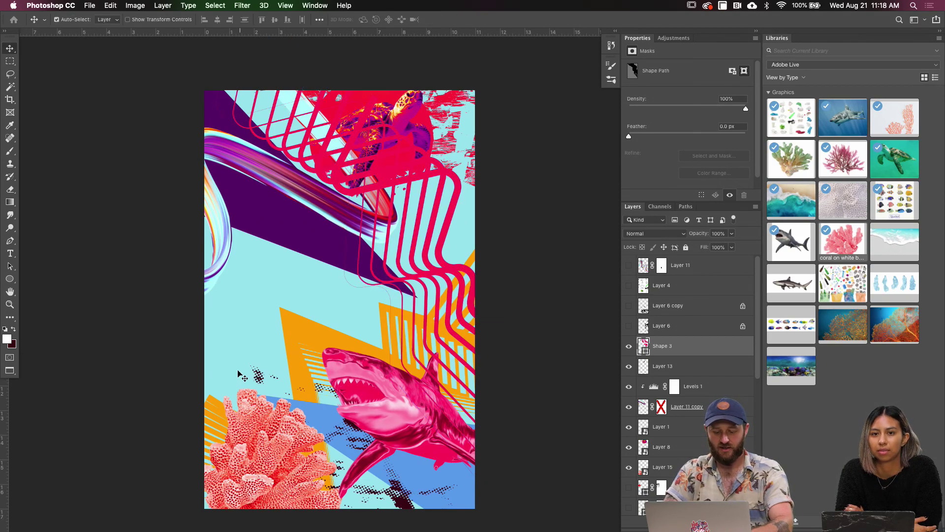
pyautogui.moveTo(188, 473); pyautogui.dragTo(275, 497)
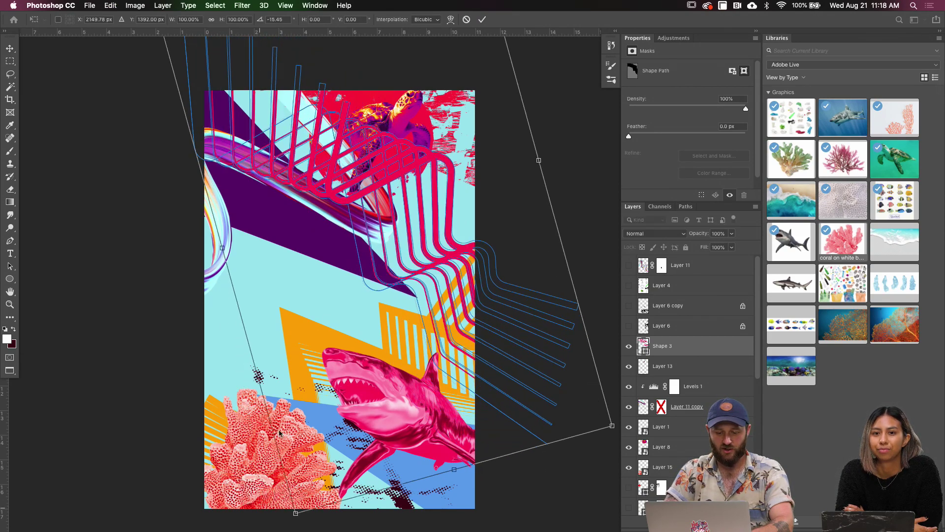
pyautogui.press('Return')
pyautogui.moveTo(420, 261); pyautogui.dragTo(251, 197)
# Move the Shape 3 layer directly above Shape 5 and clip it to the purple triangle
pyautogui.press('super+z')
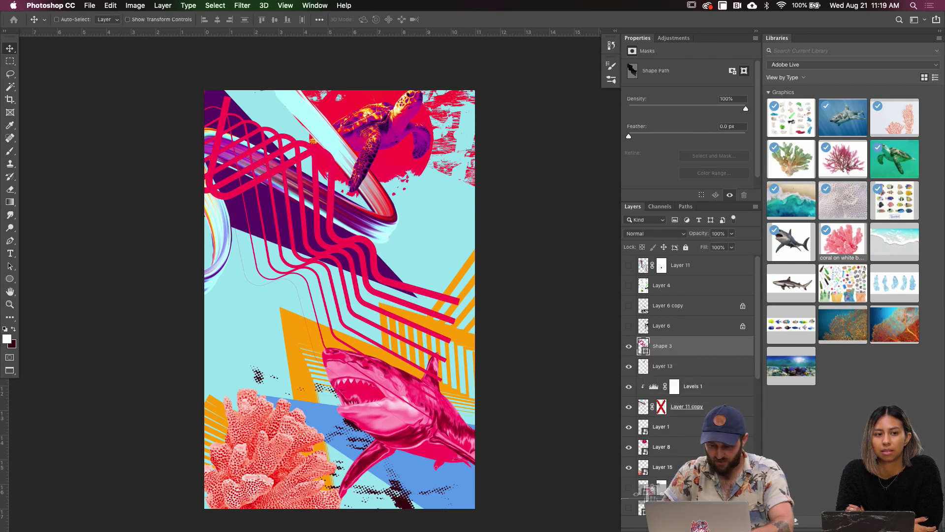
pyautogui.scroll(-3, 655, 369)
pyautogui.moveTo(663, 285); pyautogui.dragTo(647, 297)
pyautogui.keyDown('alt'); pyautogui.click(646, 313); pyautogui.keyUp('alt')
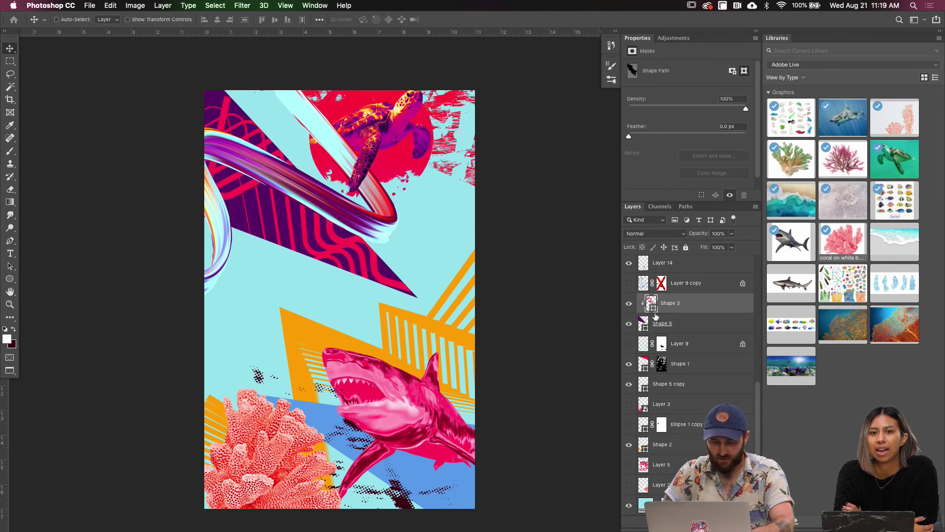
# Reposition the line pattern inside the purple triangle, and shift Shape 3 and Shape 5 together slightly to the left
pyautogui.moveTo(414, 249)
pyautogui.mouseDown()
pyautogui.moveTo(408, 262)
pyautogui.moveTo(379, 224)
pyautogui.moveTo(453, 217)
pyautogui.moveTo(402, 186)
pyautogui.moveTo(408, 241)
pyautogui.moveTo(394, 249)
pyautogui.moveTo(417, 239)
pyautogui.mouseUp()
pyautogui.keyDown('shift'); pyautogui.click(662, 323); pyautogui.keyUp('shift')
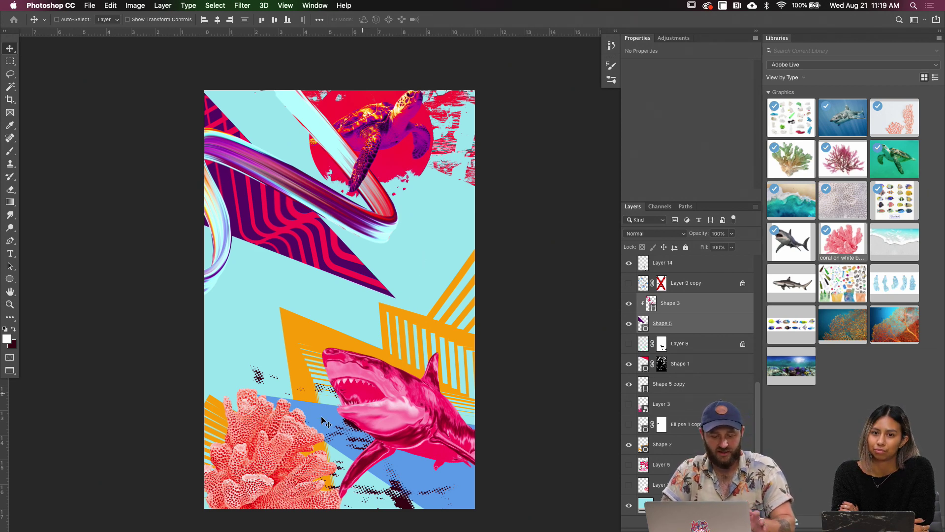
# Move the coral partly off the poster's lower-left corner to X -2.14 in, Y 11.61 in, and preview the poster full screen
pyautogui.press('super+v')
pyautogui.moveTo(315, 440); pyautogui.dragTo(285, 432)
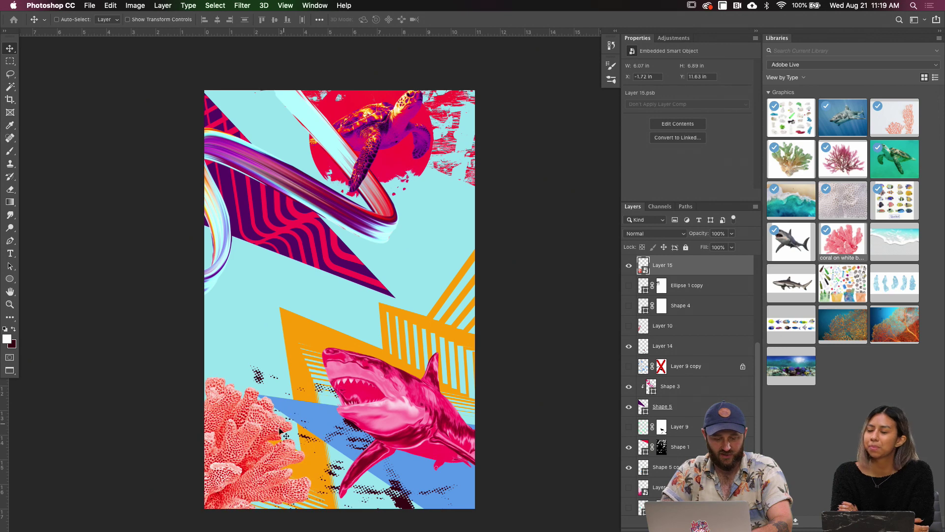
pyautogui.hotkey('shift', 'Left')
pyautogui.hotkey('shift', 'Left')
pyautogui.hotkey('shift', 'Left')
pyautogui.hotkey('shift', 'Left')
pyautogui.hotkey('shift', 'Left')
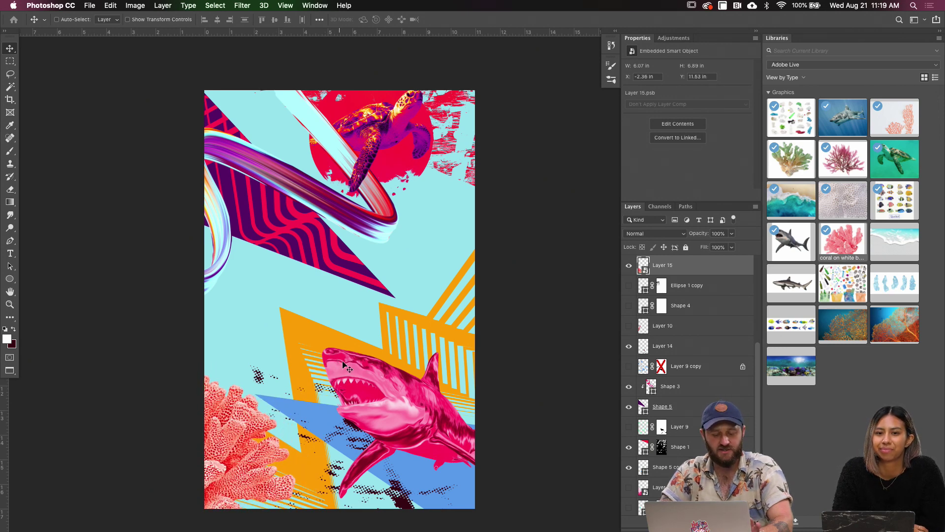
pyautogui.press('super')
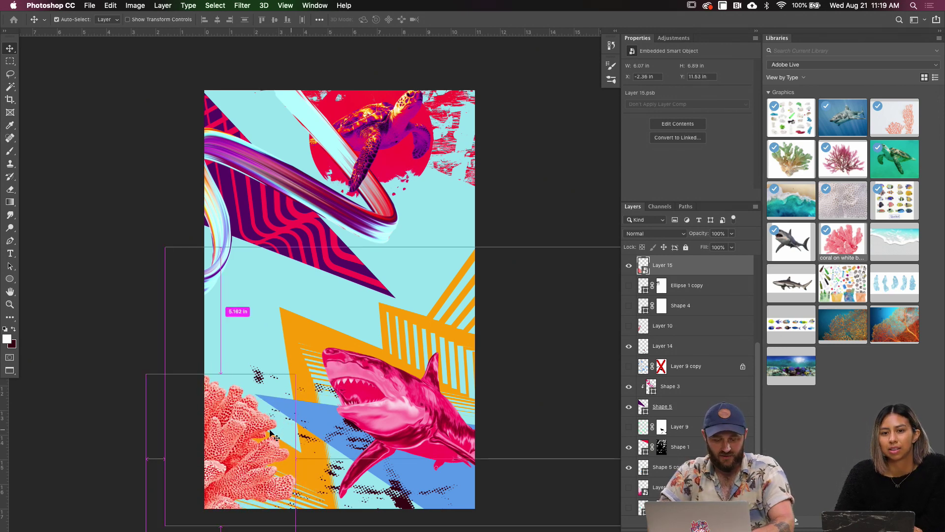
pyautogui.moveTo(308, 413); pyautogui.dragTo(314, 415)
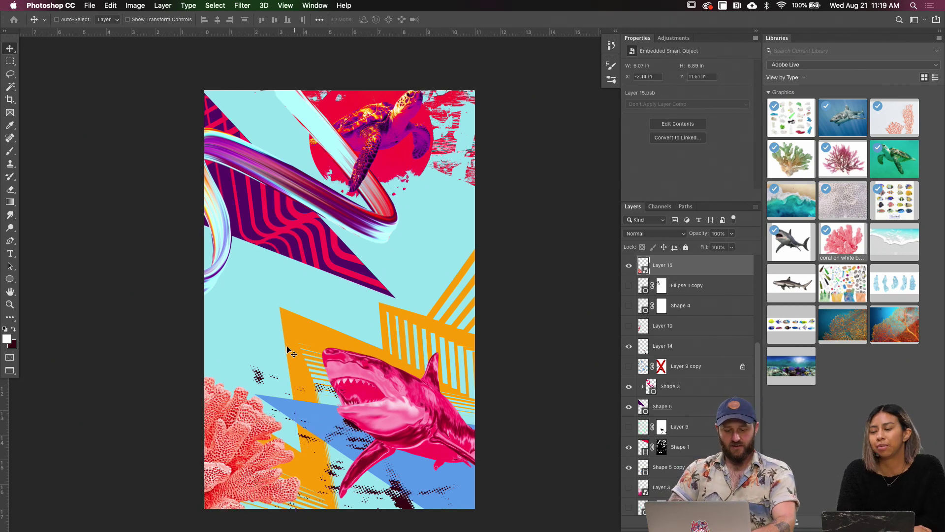
pyautogui.press('f')
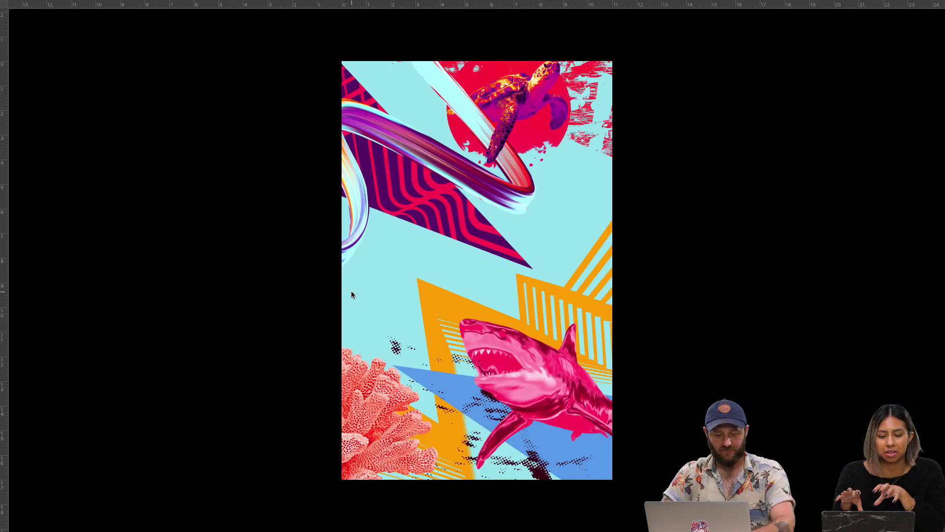
pyautogui.press('f')
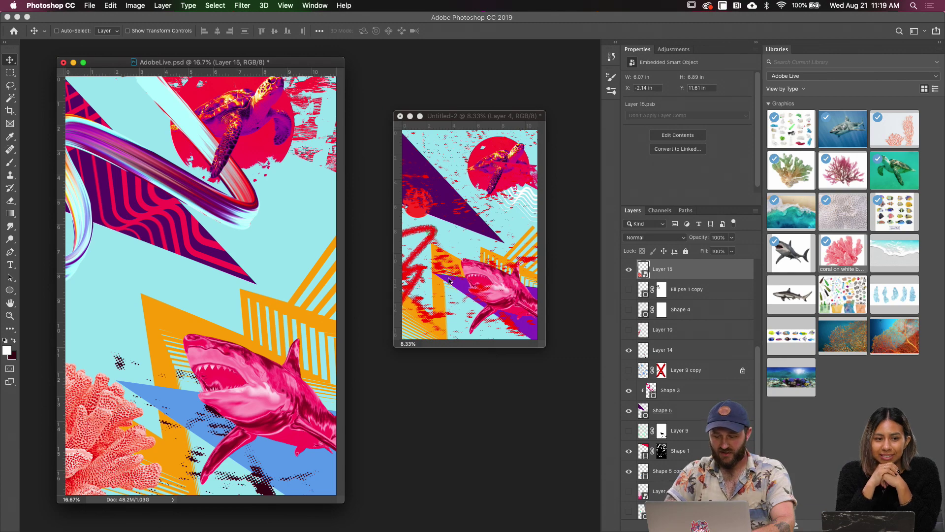
# Open the coral smart object in its own floating window and merge the Selective Color adjustment into Layer 16
pyautogui.doubleClick(644, 270)
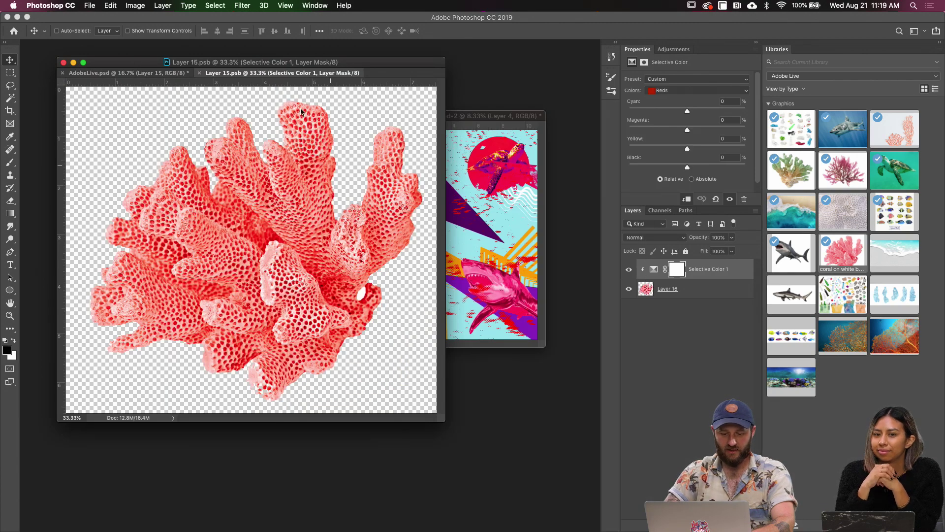
pyautogui.moveTo(290, 76); pyautogui.dragTo(251, 53)
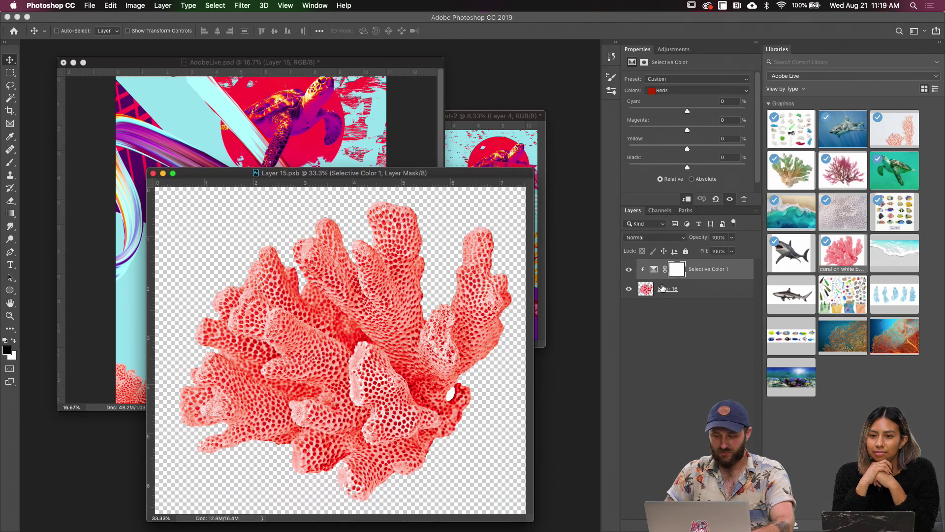
pyautogui.press('Delete')
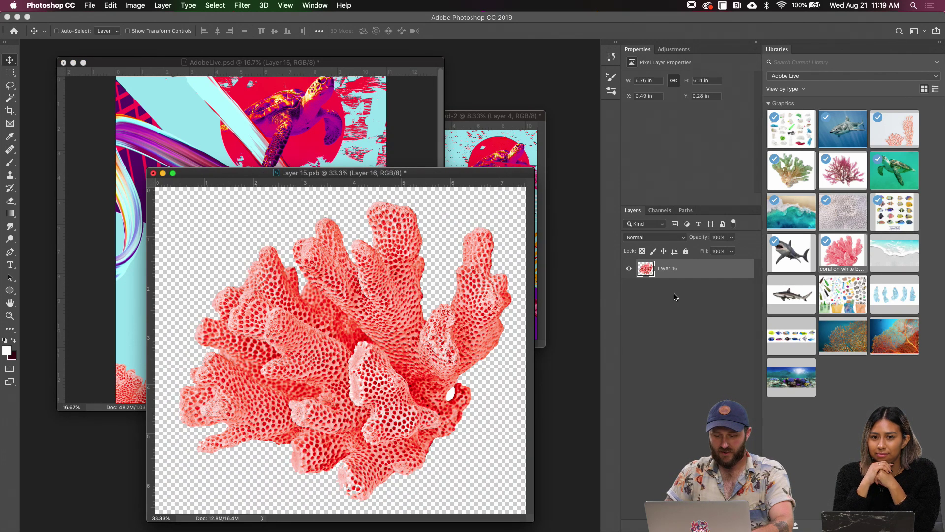
# Open the Filter Gallery for the coral layer and show the whole coral in the preview at 50%
pyautogui.click(213, 6)
pyautogui.moveTo(243, 6)
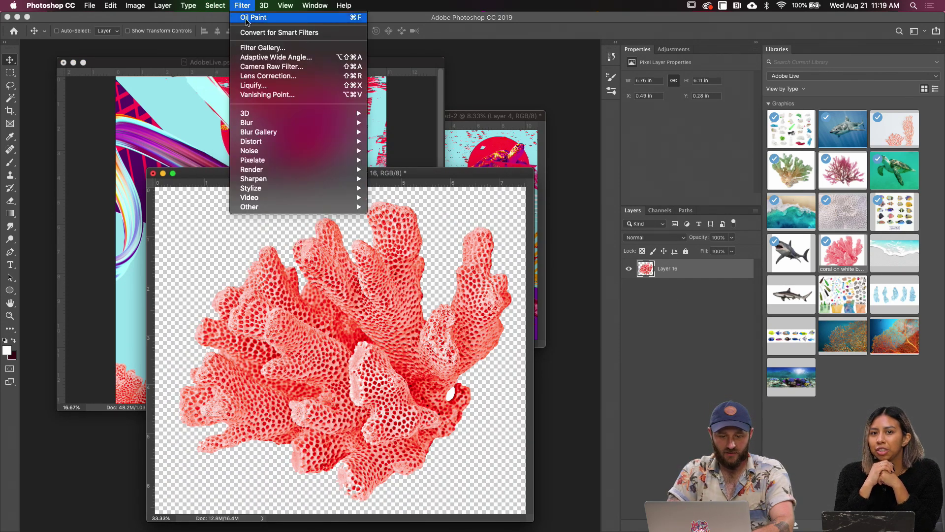
pyautogui.click(262, 48)
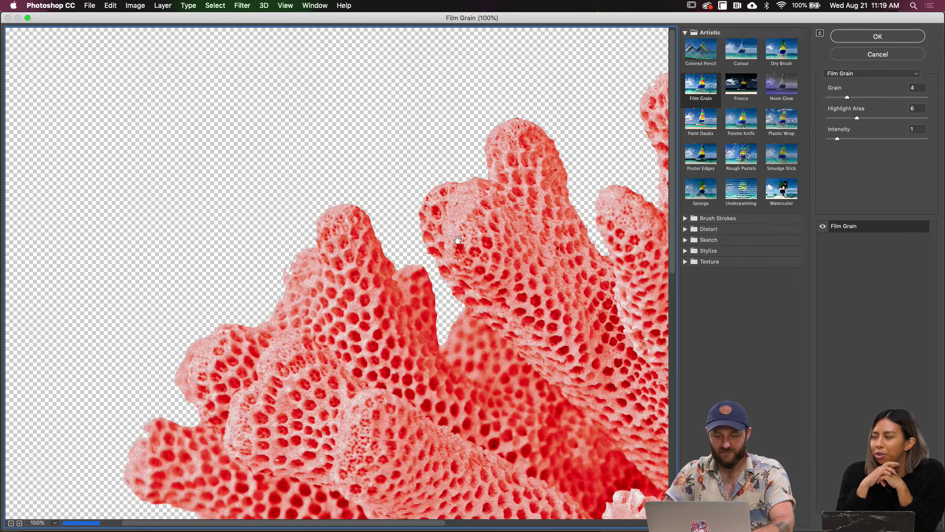
pyautogui.moveTo(508, 316); pyautogui.dragTo(380, 209)
pyautogui.press('super+minus')
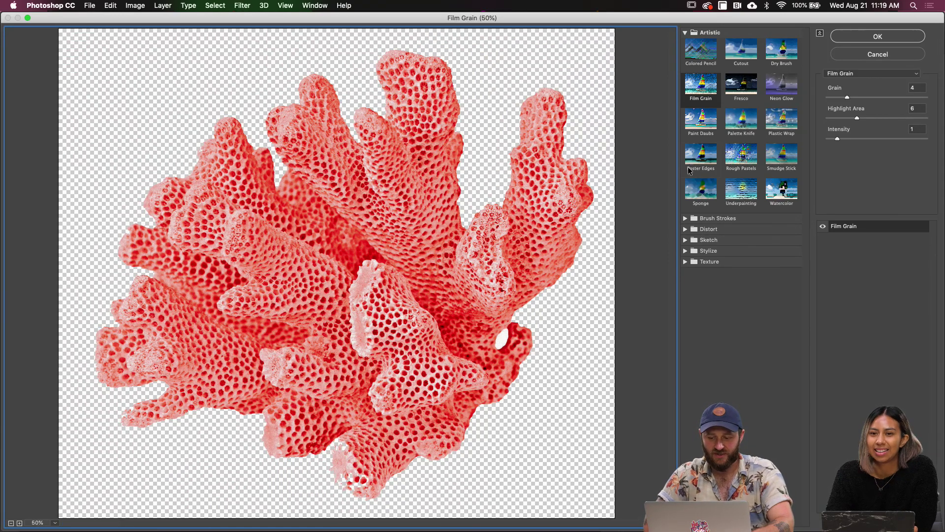
# Compare the Artistic filters Cutout, Paint Daubs, Poster Edges, Rough Pastels, Sponge, Dry Brush and Film Grain on the coral
pyautogui.click(743, 52)
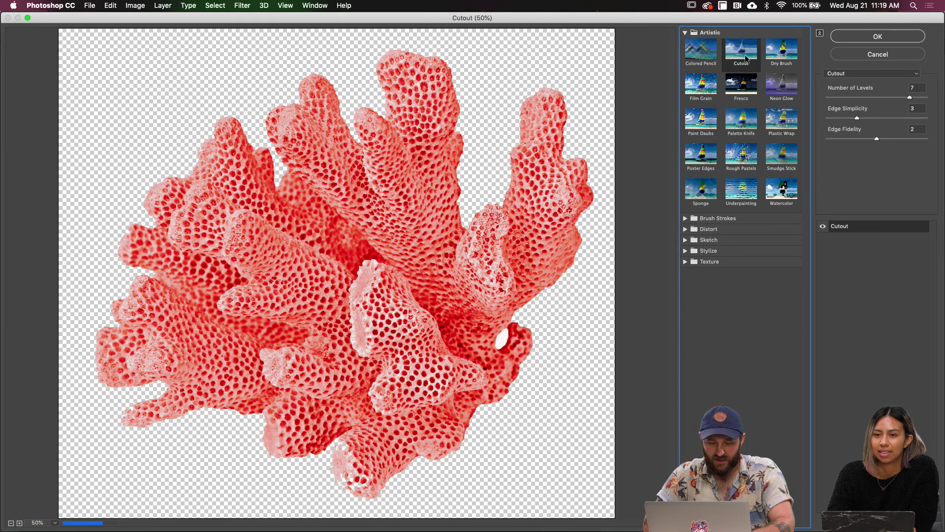
pyautogui.click(702, 124)
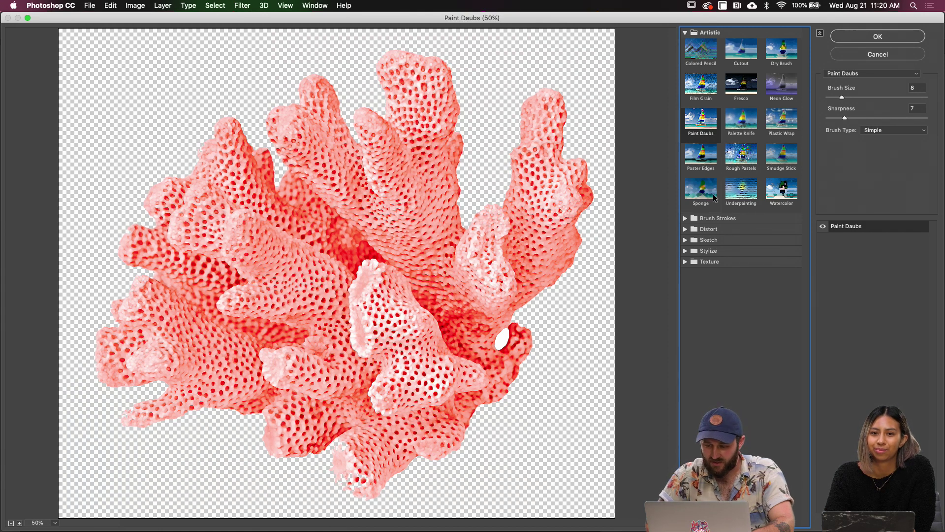
pyautogui.click(707, 161)
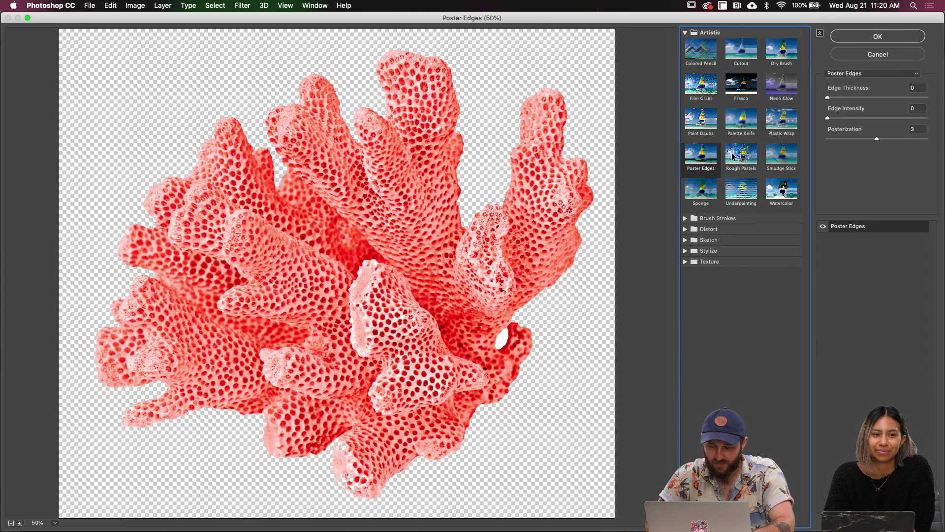
pyautogui.click(742, 156)
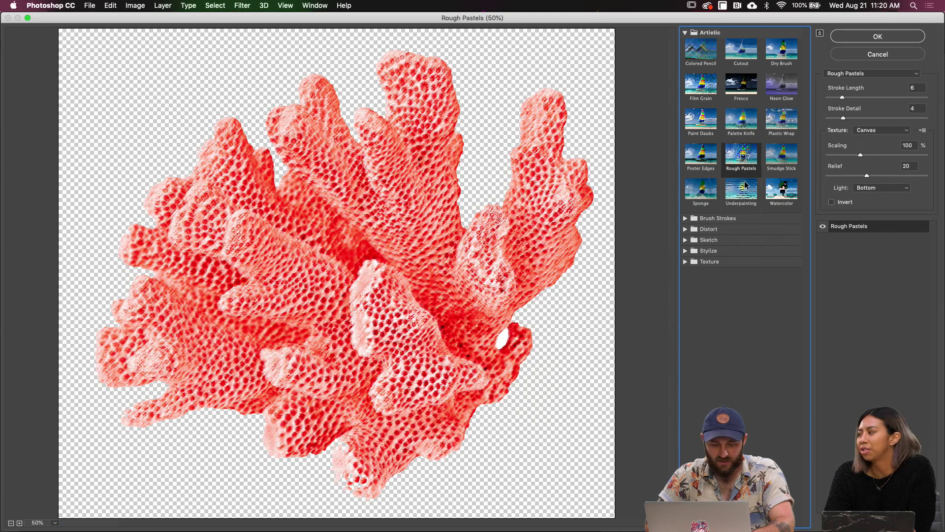
pyautogui.click(712, 198)
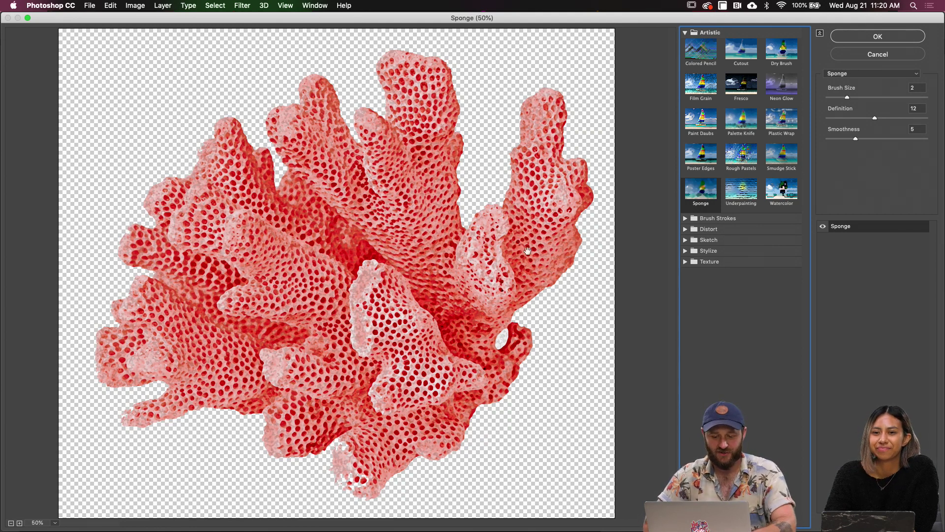
pyautogui.click(479, 279)
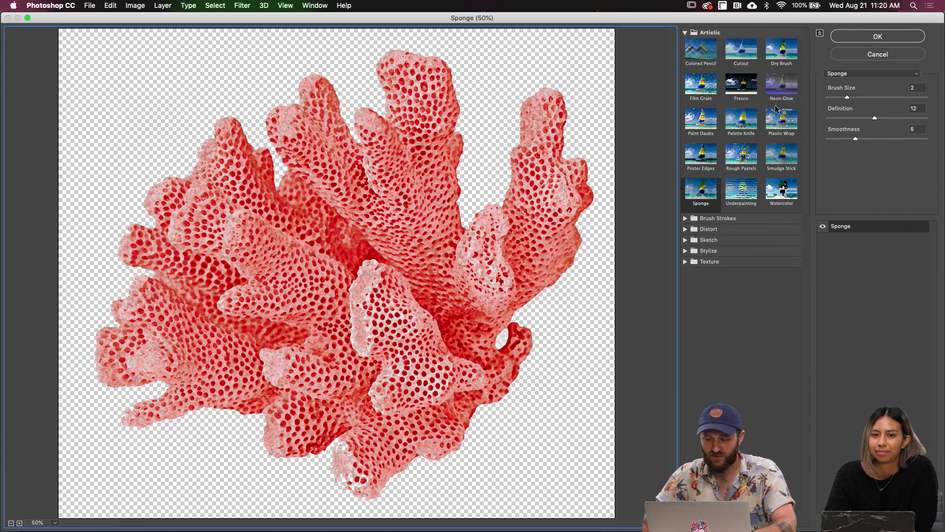
pyautogui.click(778, 56)
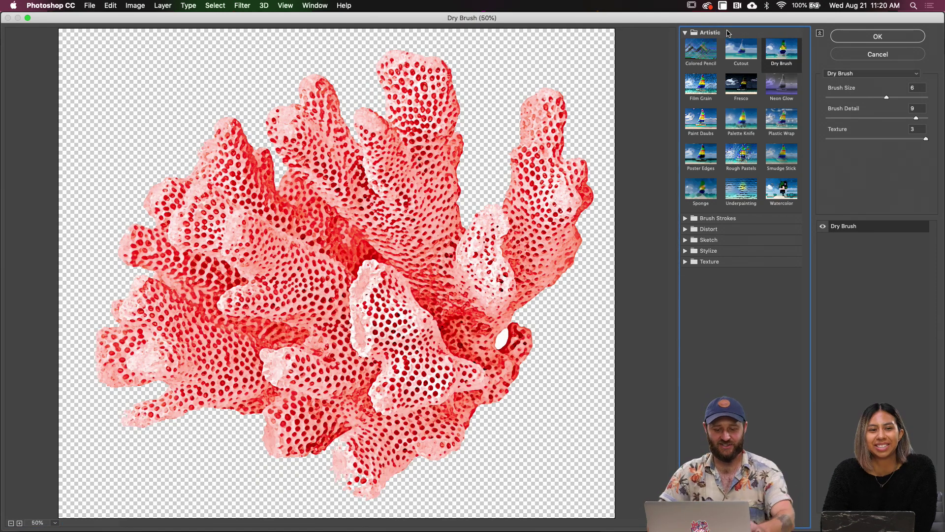
pyautogui.click(695, 86)
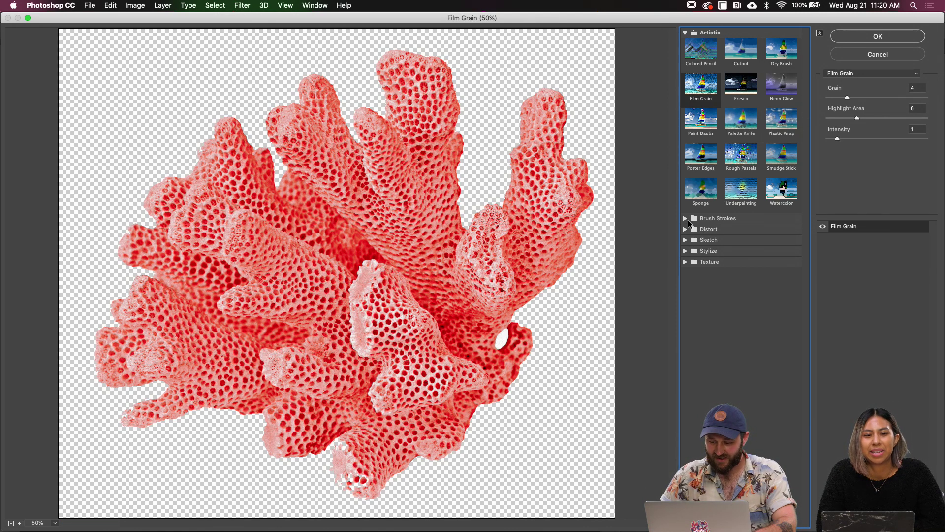
# Preview the Brush Strokes filters Accented Edges and Angled Strokes and the Distort filters Diffuse Glow, Glass and Ocean Ripple on the coral
pyautogui.click(686, 218)
pyautogui.click(703, 237)
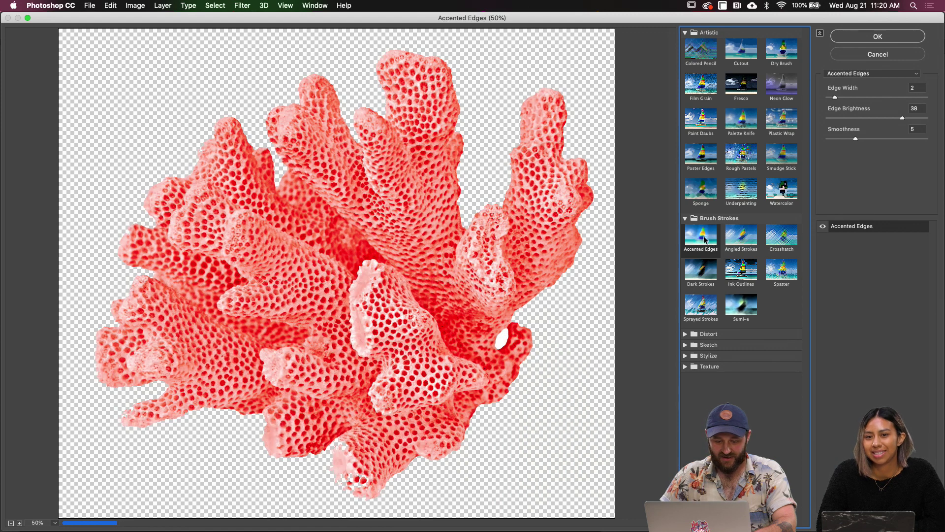
pyautogui.click(738, 239)
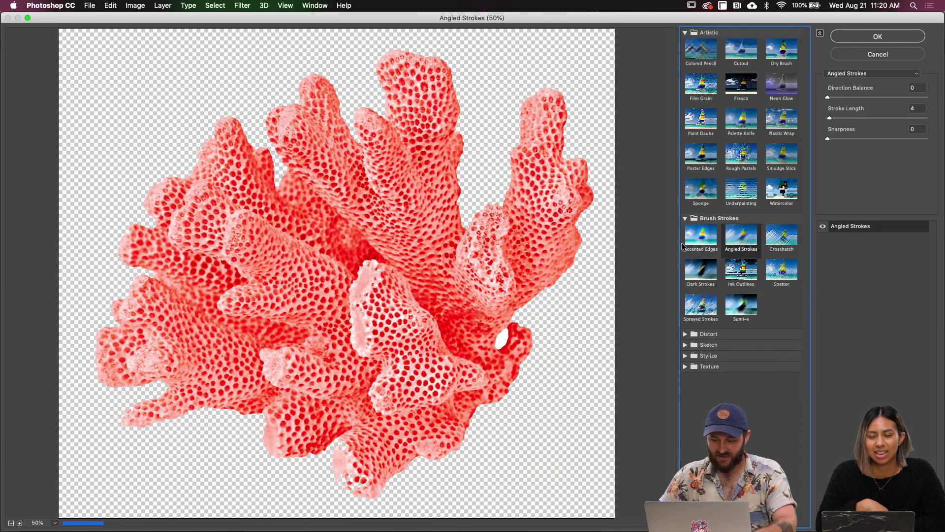
pyautogui.click(685, 218)
pyautogui.click(685, 229)
pyautogui.click(703, 253)
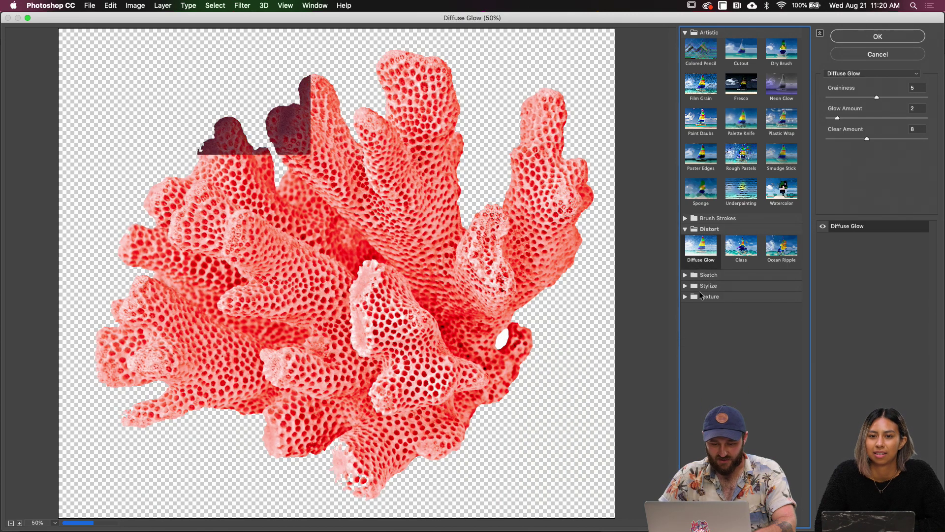
pyautogui.click(741, 247)
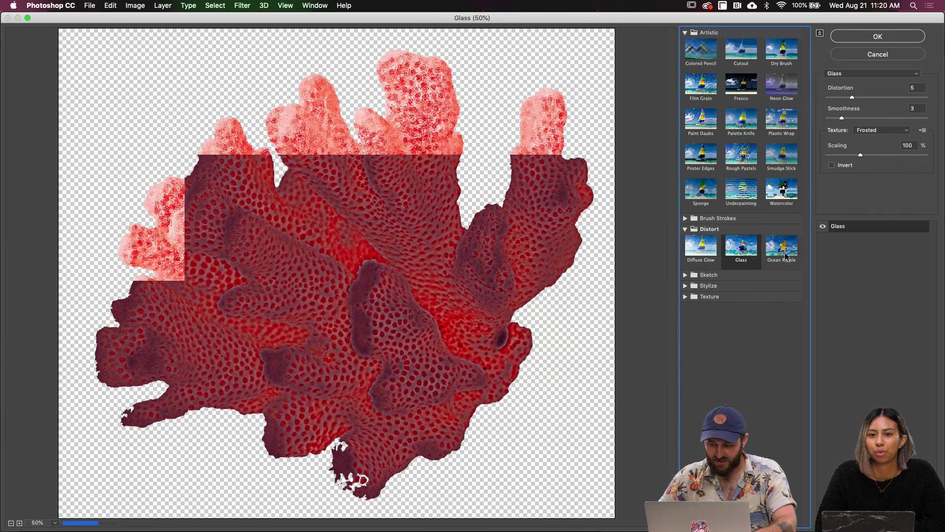
pyautogui.click(781, 248)
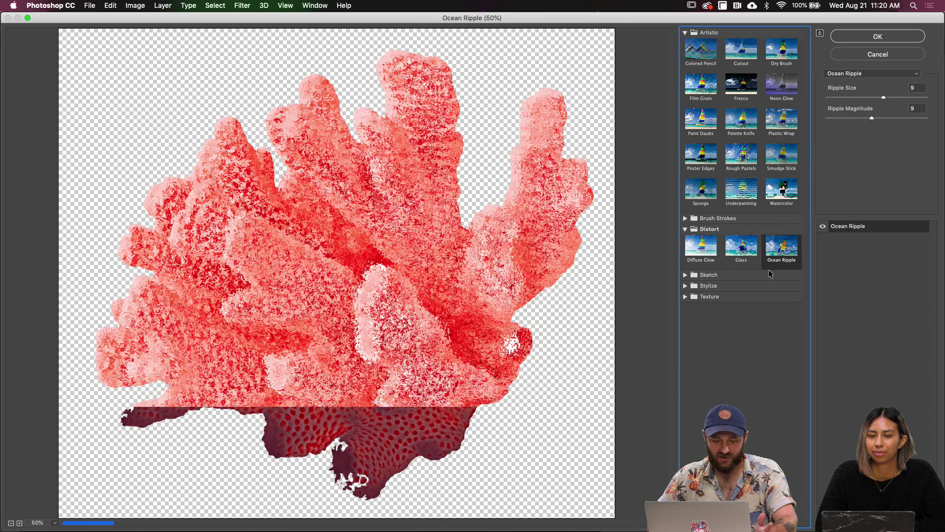
# Apply the Glowing Edges filter to the coral with Edge Width 2, Edge Brightness 16 and Smoothness 11
pyautogui.click(707, 296)
pyautogui.click(709, 285)
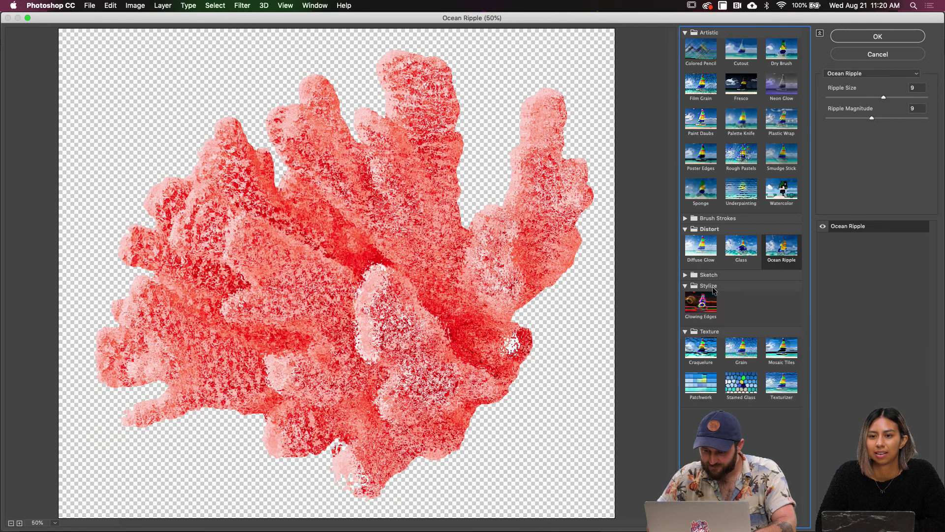
pyautogui.click(700, 308)
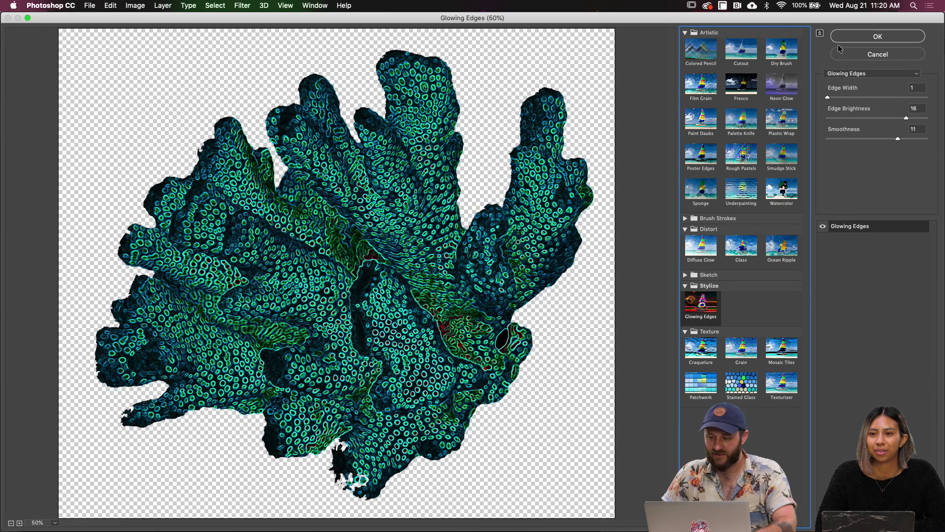
pyautogui.moveTo(827, 98); pyautogui.dragTo(860, 97)
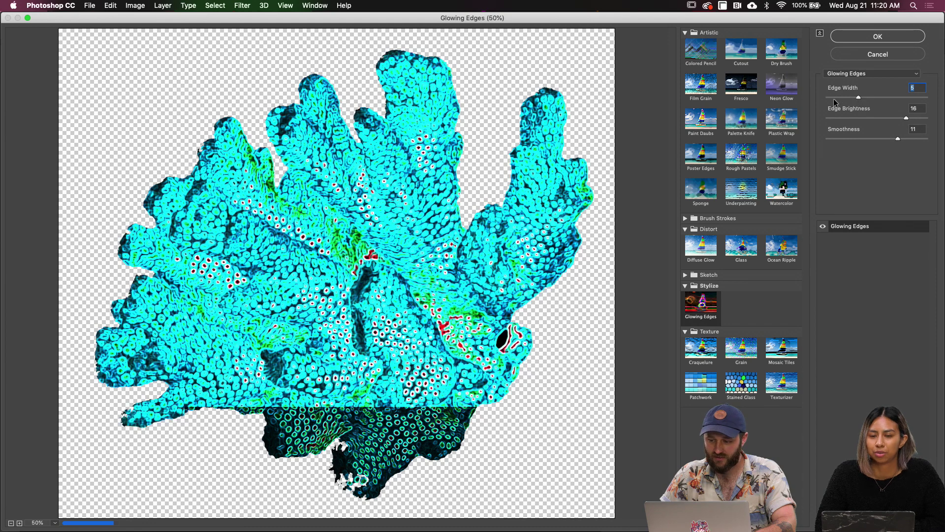
pyautogui.click(834, 98)
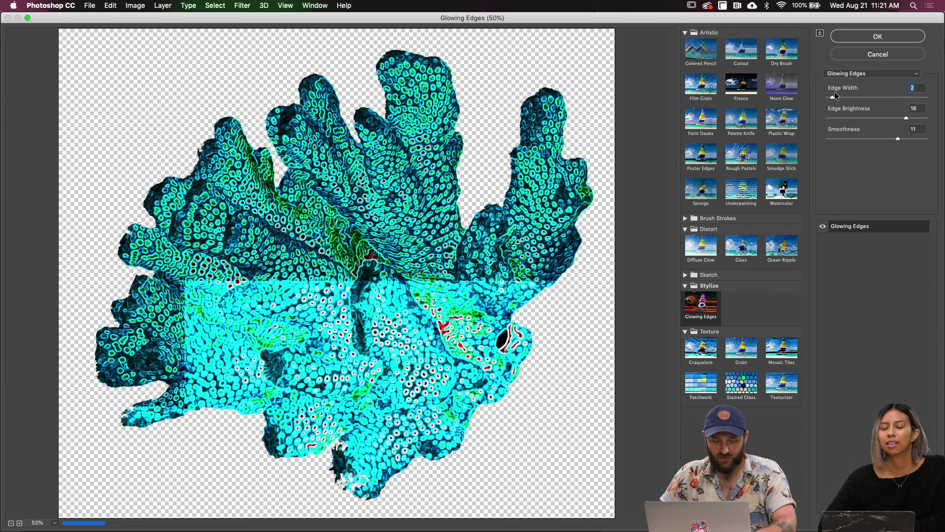
pyautogui.click(855, 40)
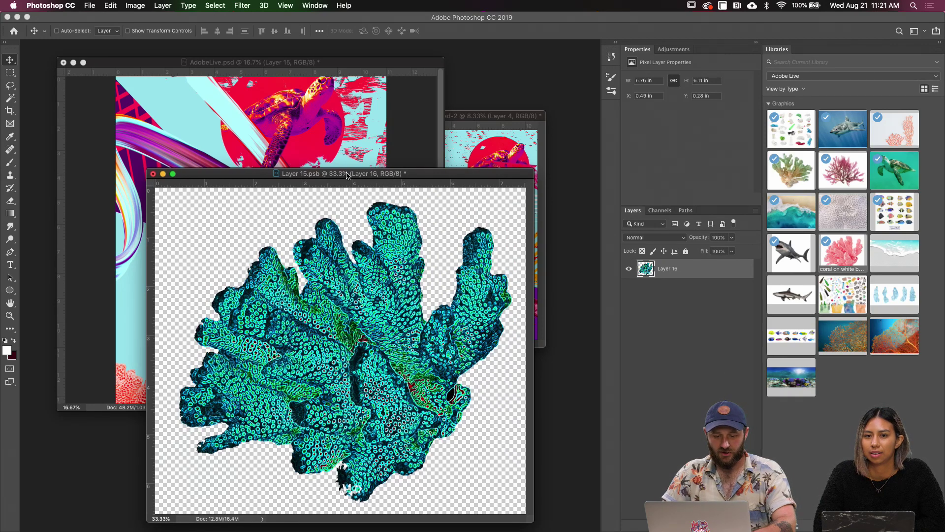
# Copy the filtered teal coral into the AdobeLive poster, then undo the filter in the coral smart object and save it
pyautogui.moveTo(345, 174); pyautogui.dragTo(394, 161)
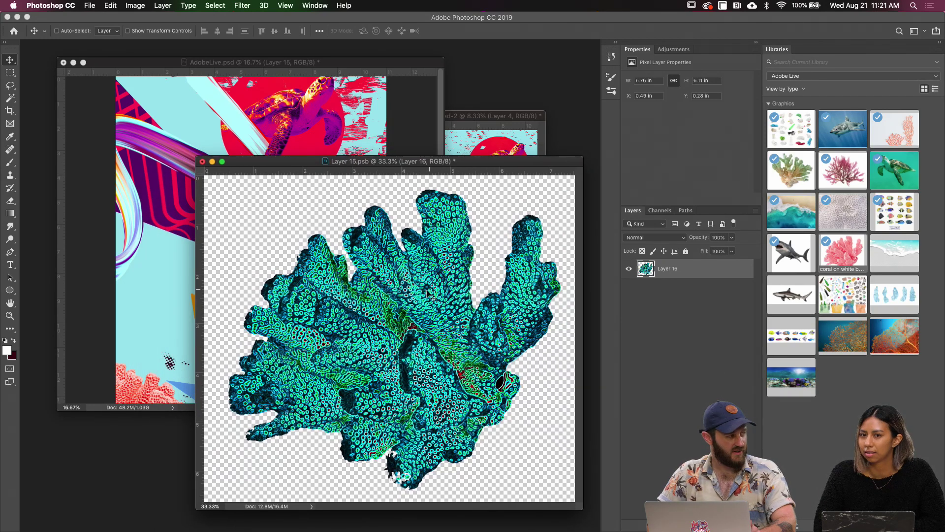
pyautogui.moveTo(402, 293); pyautogui.dragTo(245, 308)
pyautogui.click(479, 268)
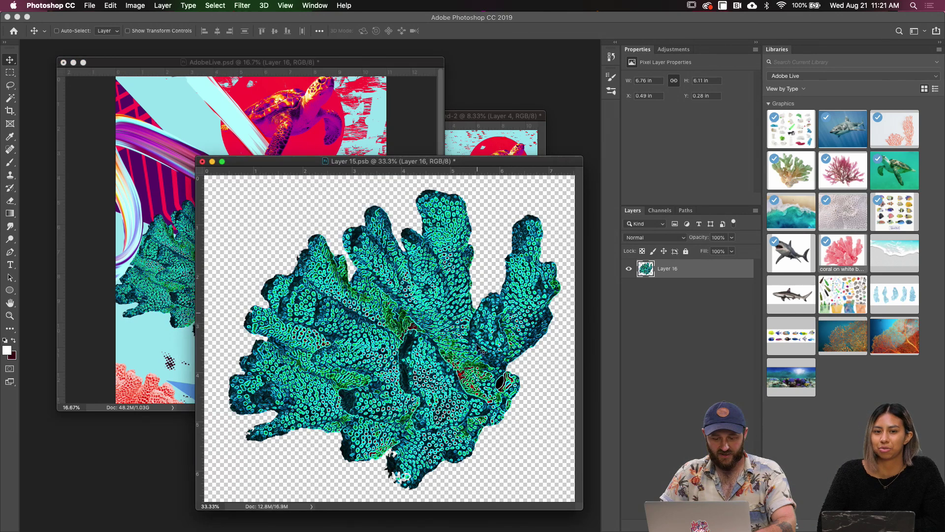
pyautogui.press('super+z')
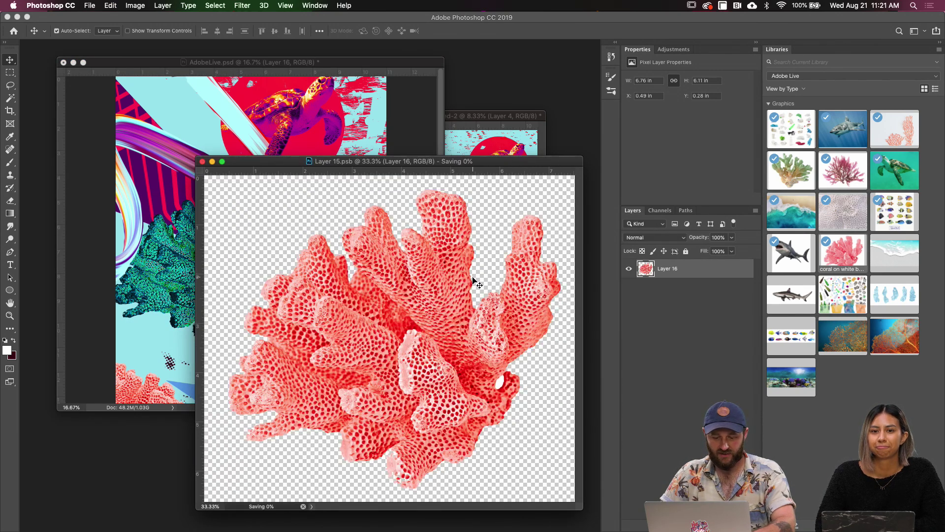
# Show the poster full screen and try the teal coral behind the shark, ending at X 5.96 in, Y 6.18 in
pyautogui.click(187, 290)
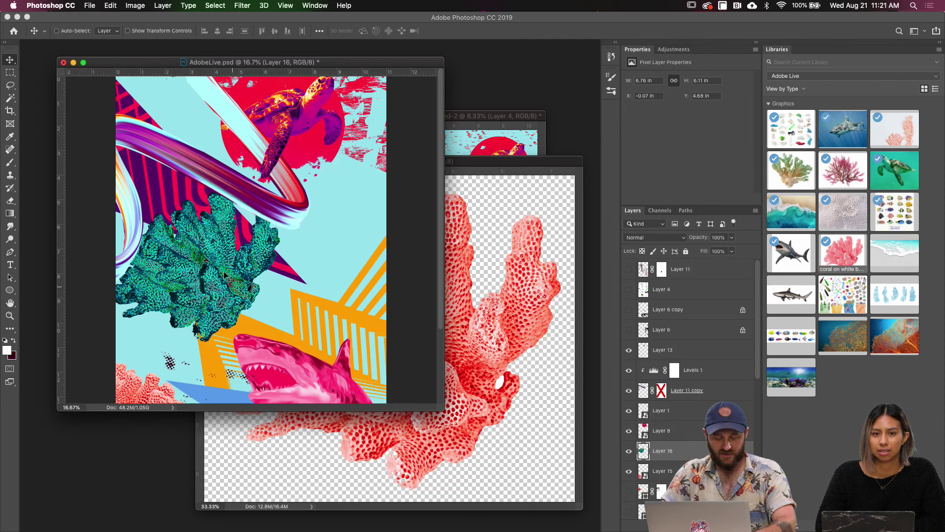
pyautogui.press('f')
pyautogui.moveTo(455, 188); pyautogui.dragTo(396, 276)
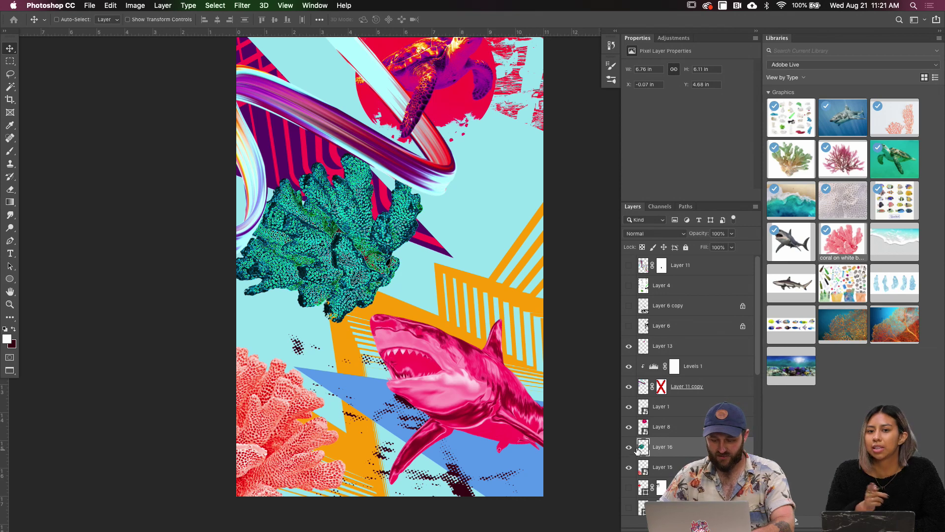
pyautogui.moveTo(443, 328); pyautogui.dragTo(510, 347)
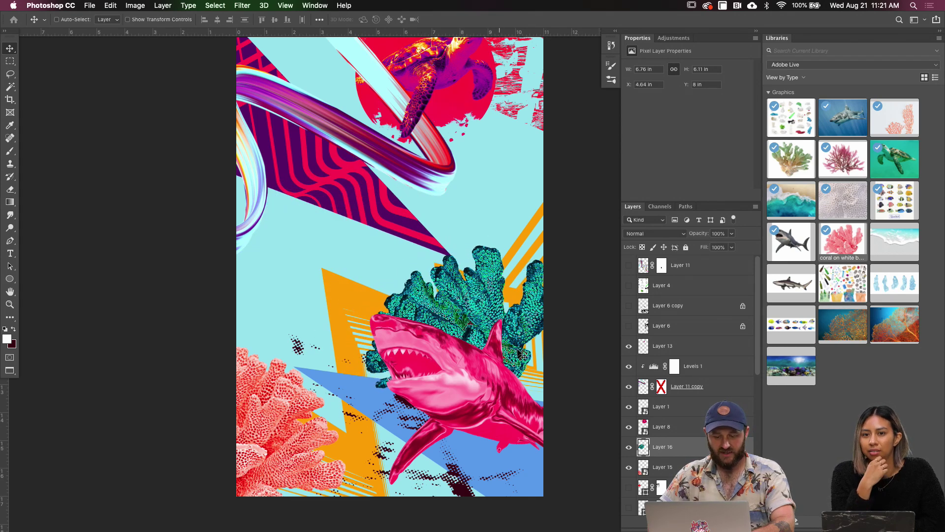
pyautogui.moveTo(517, 313); pyautogui.dragTo(486, 317)
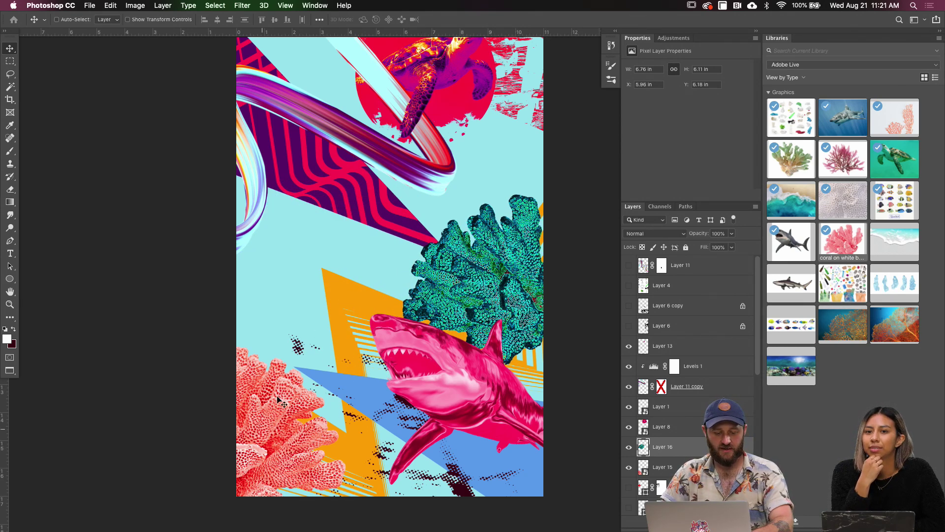
# Rotate the teal coral roughly upside down and move it behind the turtle to X 1.71 in, Y -1.16 in
pyautogui.moveTo(505, 295); pyautogui.dragTo(512, 235)
pyautogui.press('super+t')
pyautogui.moveTo(600, 308); pyautogui.dragTo(571, 266)
pyautogui.press('Return')
pyautogui.moveTo(514, 238); pyautogui.dragTo(387, 185)
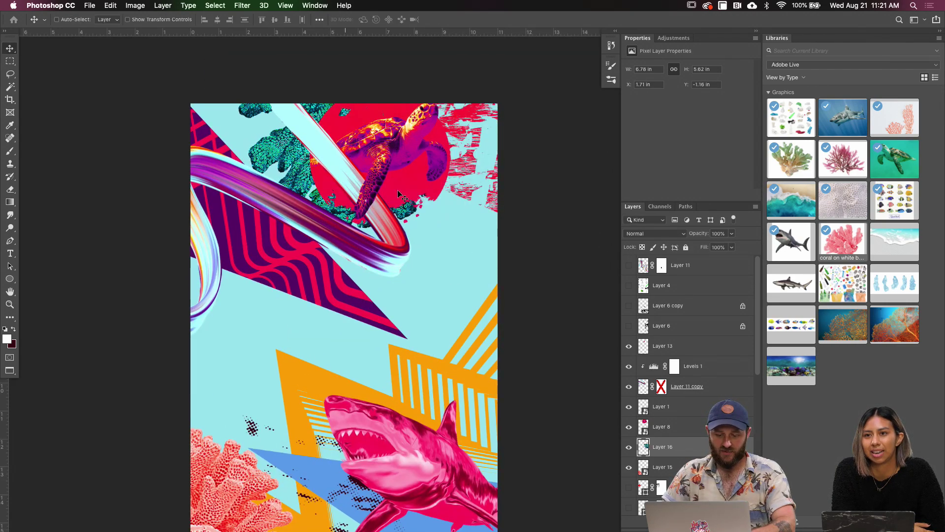
# Close the red coral smart object's window and show the poster full screen again
pyautogui.scroll(-3, 387, 184)
pyautogui.hscroll(-5, 358, 196)
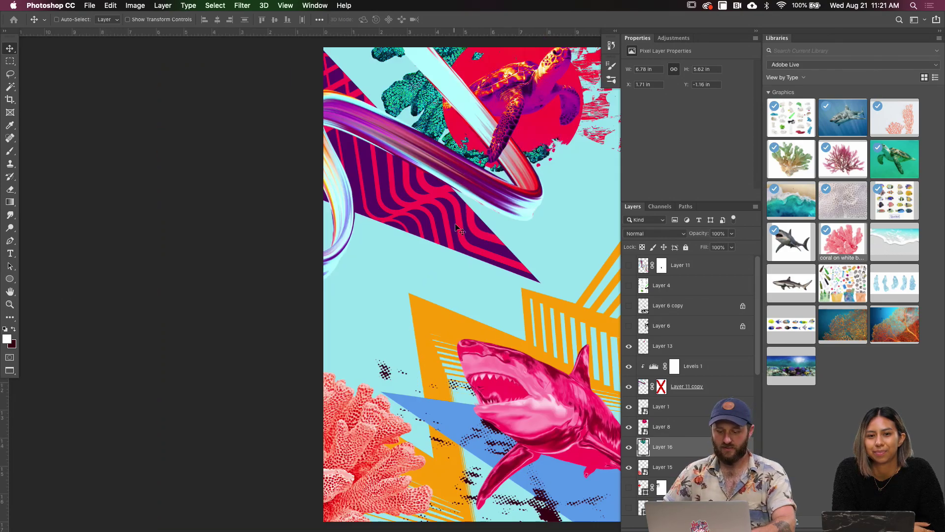
pyautogui.press('f')
pyautogui.press('f')
pyautogui.click(418, 233)
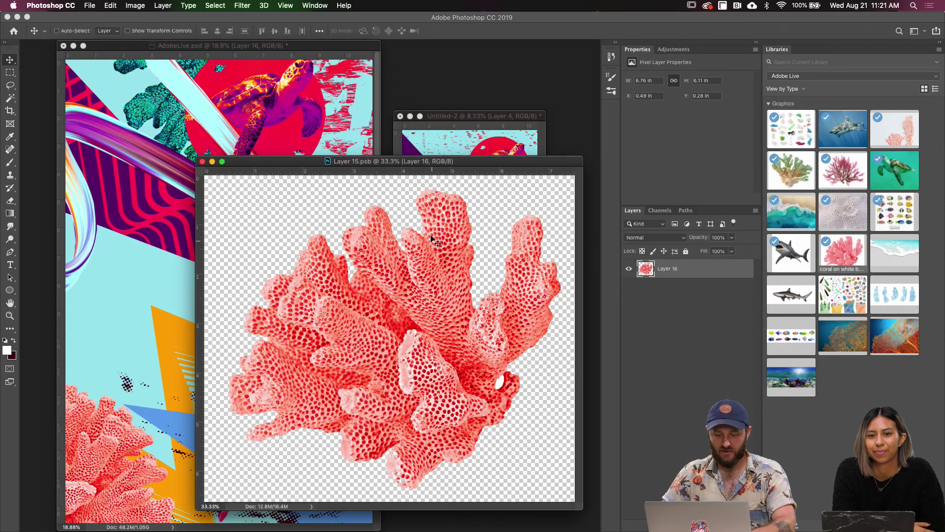
pyautogui.press('super+w')
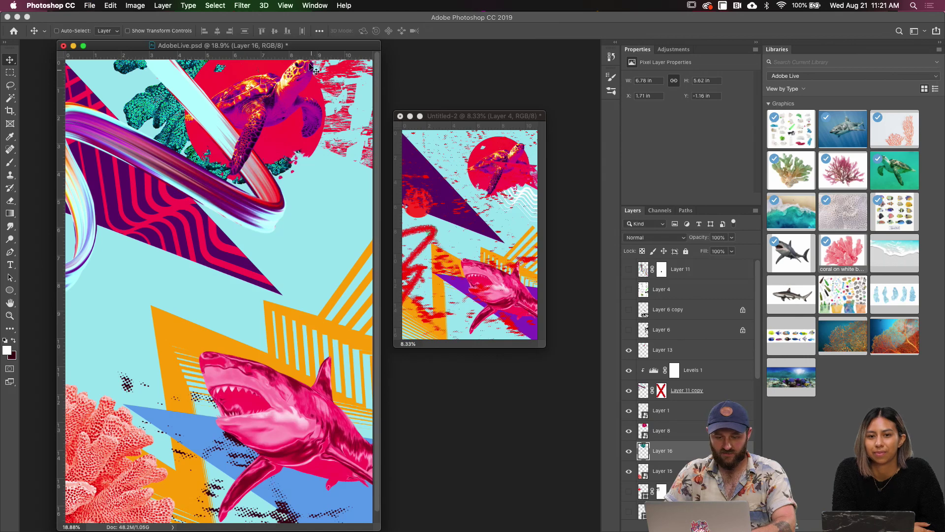
pyautogui.press('f')
pyautogui.hscroll(2, 394, 312)
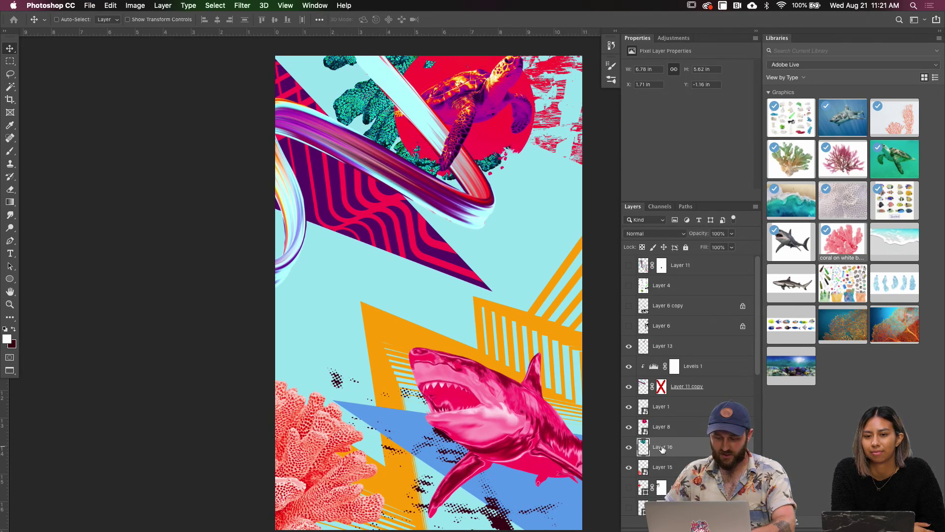
# Convert the teal coral on Layer 16 to a smart object and open its contents, fitted to the screen
pyautogui.rightClick(663, 449)
pyautogui.click(691, 237)
pyautogui.doubleClick(645, 449)
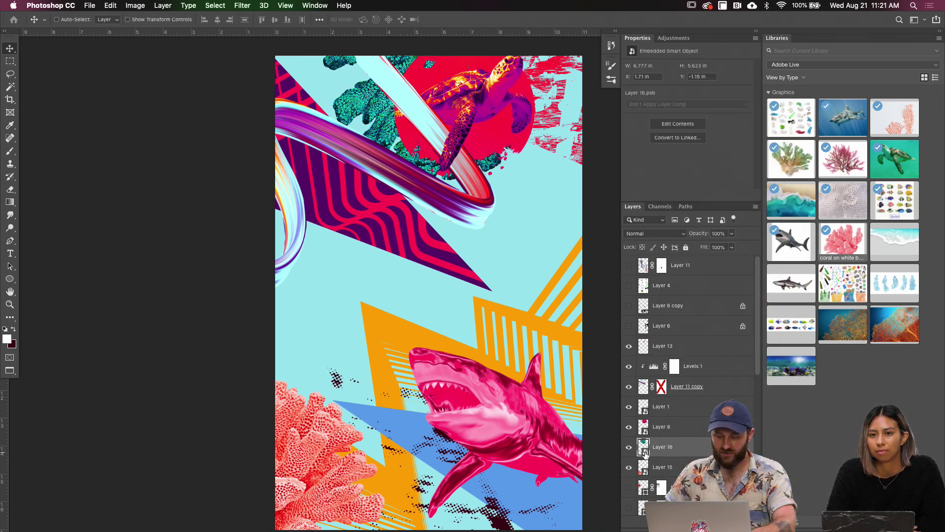
pyautogui.press('super+0')
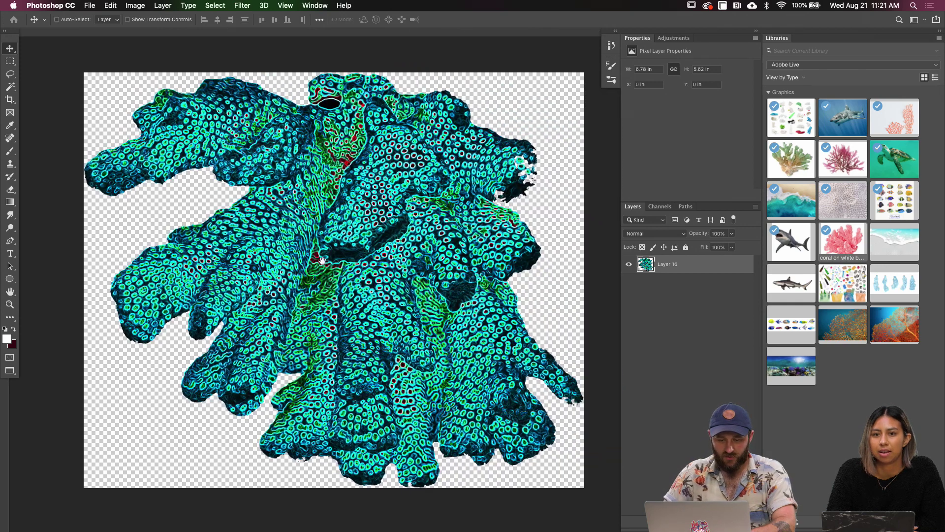
# Select the teal coral's bright cyan rings with Color Range at a fuzziness of 79 and copy them to a new layer
pyautogui.click(215, 5)
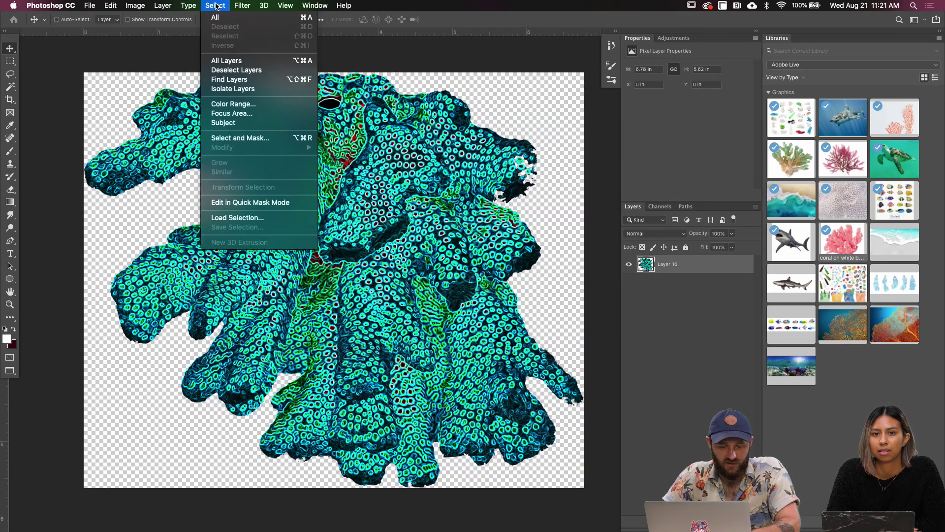
pyautogui.click(234, 103)
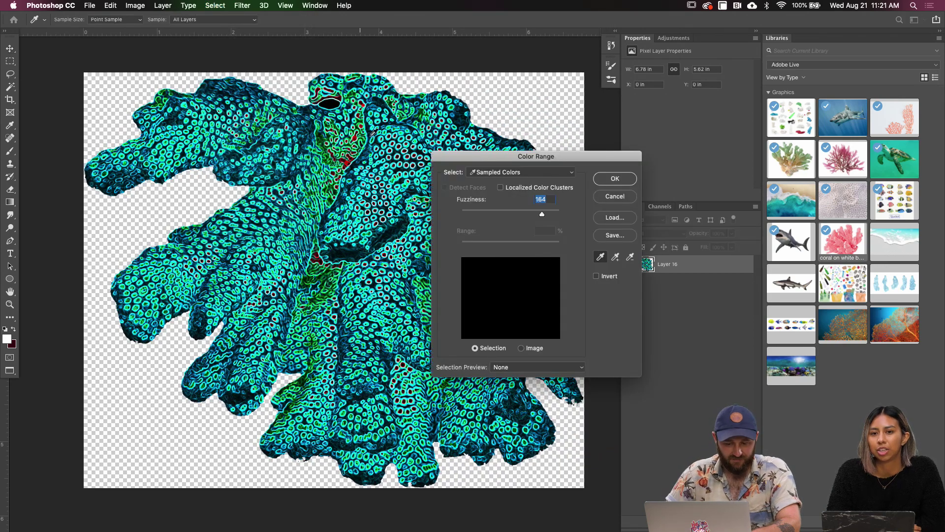
pyautogui.click(284, 216)
pyautogui.scroll(5, 285, 227)
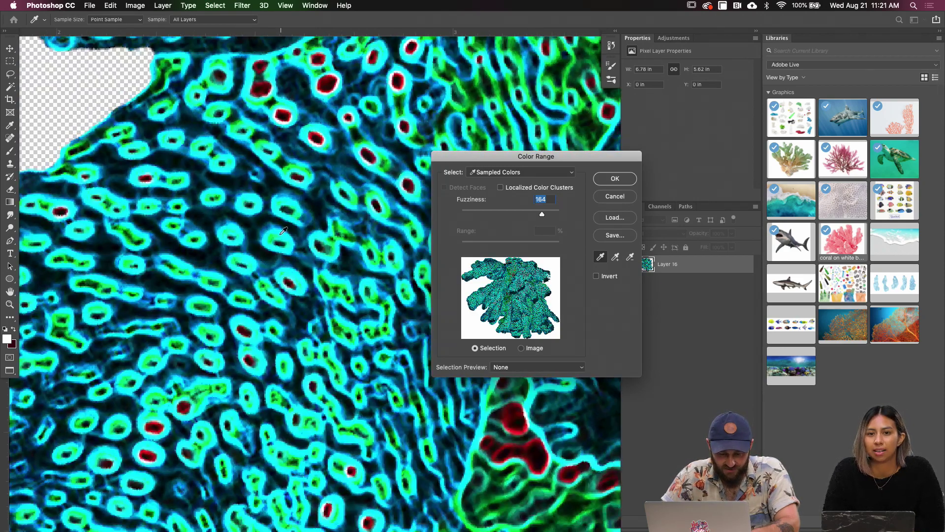
pyautogui.click(286, 231)
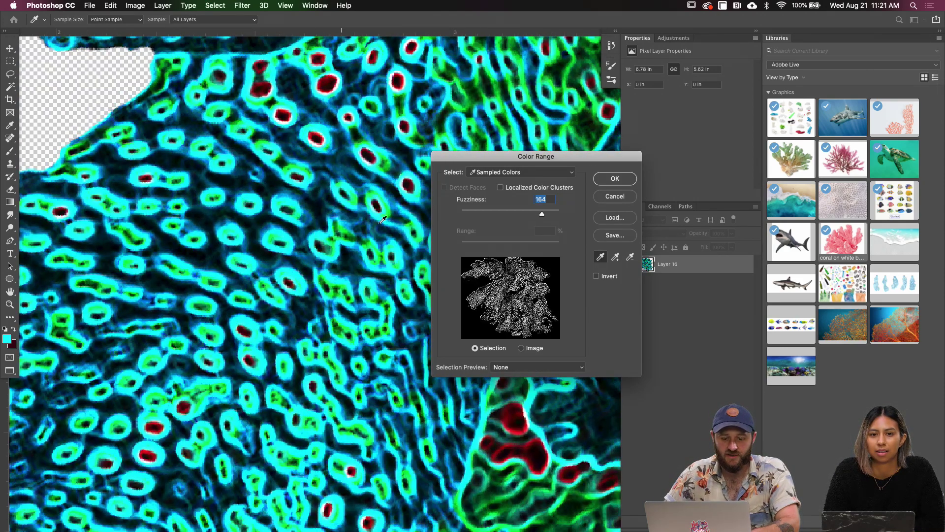
pyautogui.moveTo(542, 215); pyautogui.dragTo(503, 217)
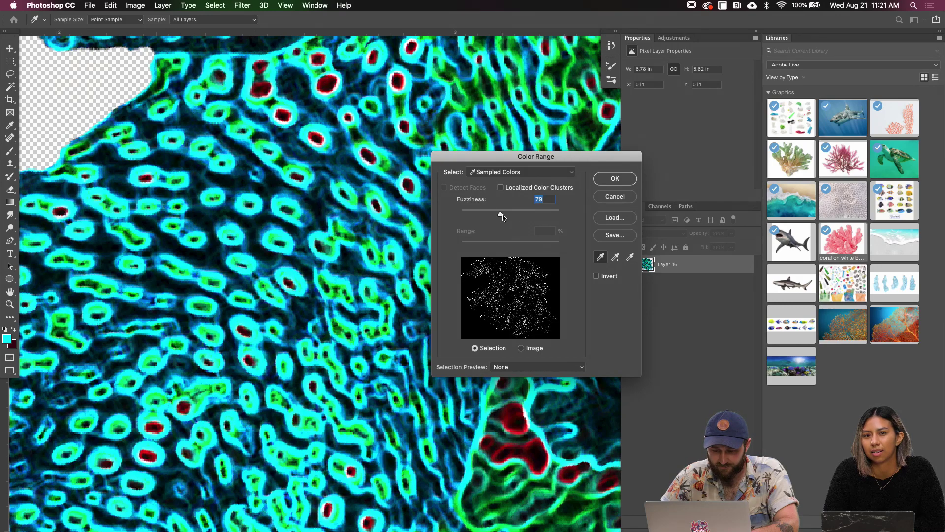
pyautogui.click(612, 180)
pyautogui.press('super+j')
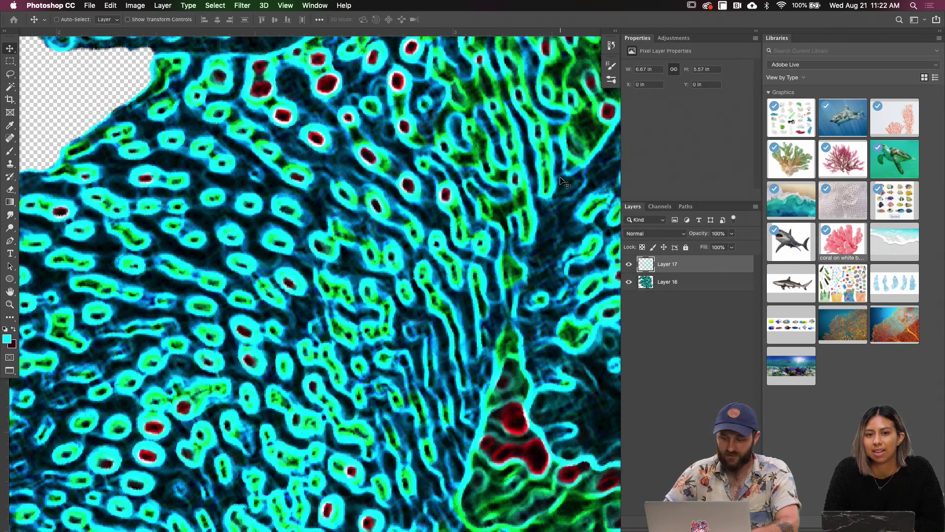
# Leave full screen, separate the shrunken Layer 16.psb window from AdobeLive.psd, and copy the cyan ring layer into the poster
pyautogui.press('f')
pyautogui.press('f')
pyautogui.press('super+0')
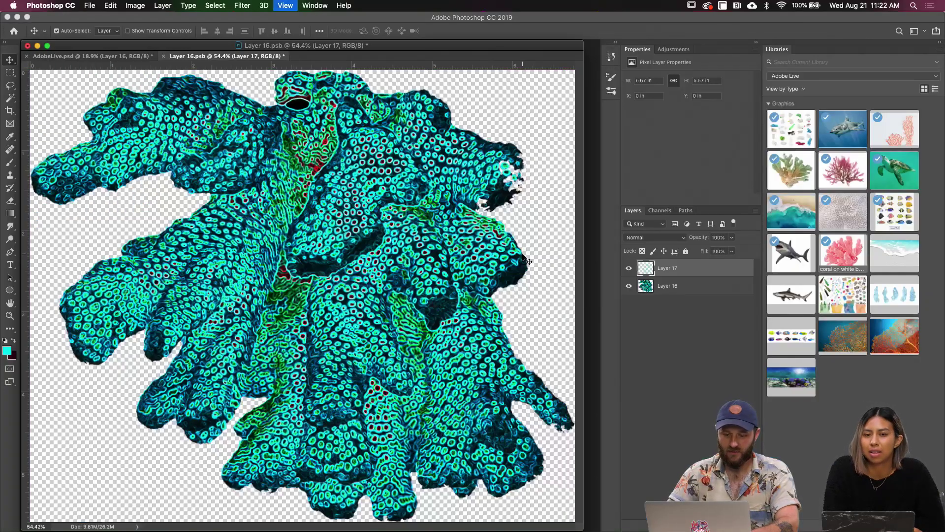
pyautogui.press('super+minus')
pyautogui.press('super+minus')
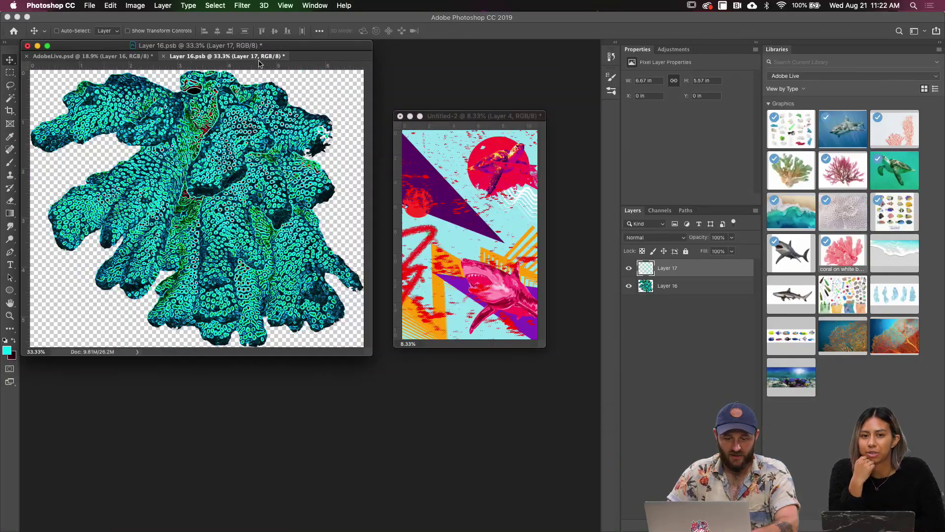
pyautogui.moveTo(255, 60); pyautogui.dragTo(443, 144)
pyautogui.moveTo(327, 215); pyautogui.dragTo(202, 217)
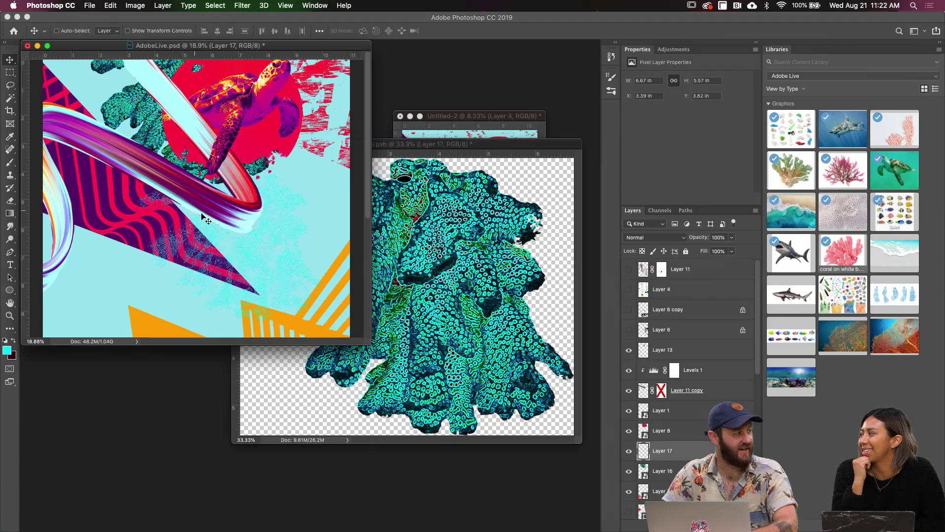
# Show the poster full screen and move the cyan ring texture over the purple triangle to X 1.47 in, Y 3.86 in
pyautogui.press('f')
pyautogui.keyDown('super'); pyautogui.click(516, 231); pyautogui.keyUp('super')
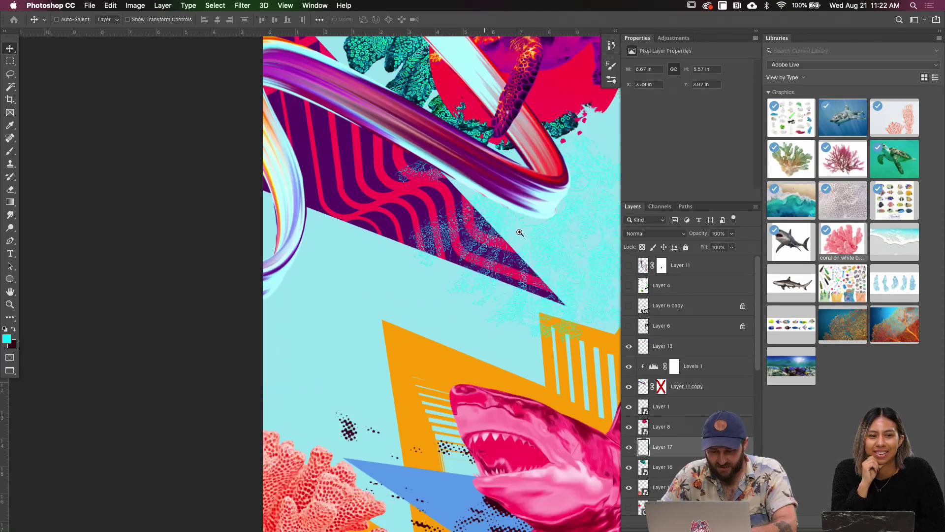
pyautogui.keyDown('super'); pyautogui.click(517, 232); pyautogui.keyUp('super')
pyautogui.moveTo(340, 257); pyautogui.dragTo(295, 275)
pyautogui.press('super+r')
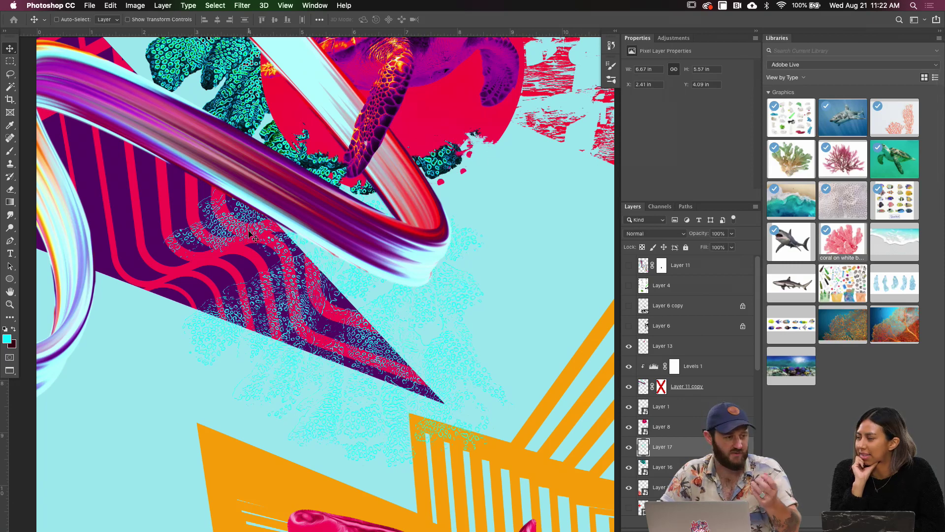
pyautogui.moveTo(255, 255); pyautogui.dragTo(205, 243)
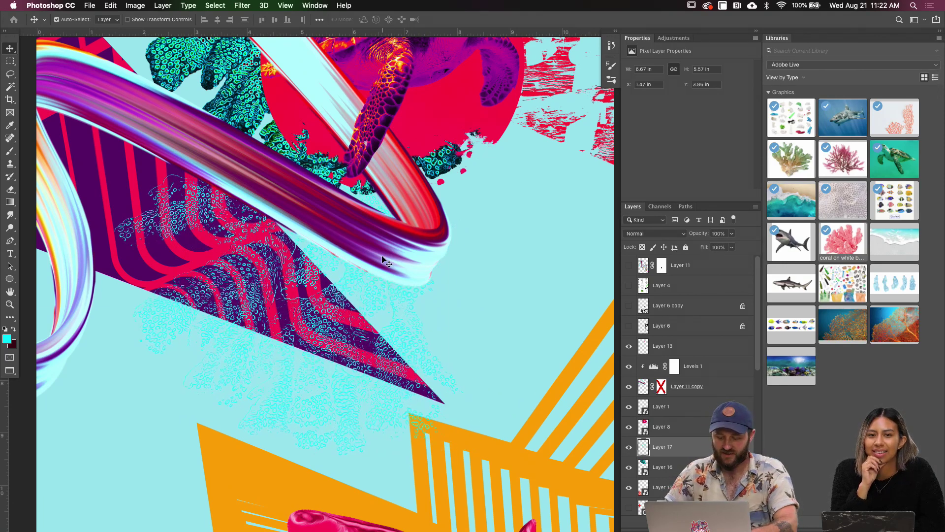
pyautogui.press('super+0')
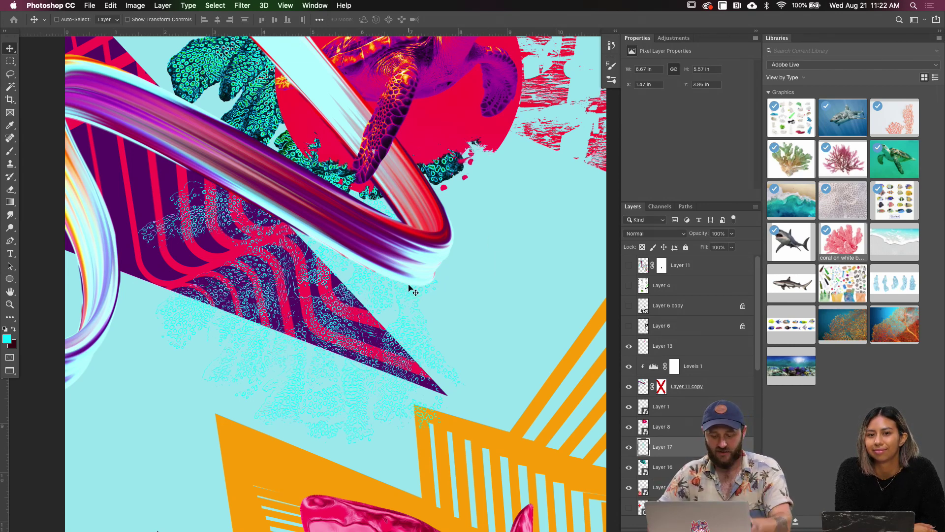
# Bring Layer 17 to the top of the layer stack and move the ring texture over the turtle to X 3.08 in, Y 1.4 in
pyautogui.press('super+minus')
pyautogui.moveTo(645, 446); pyautogui.dragTo(650, 259)
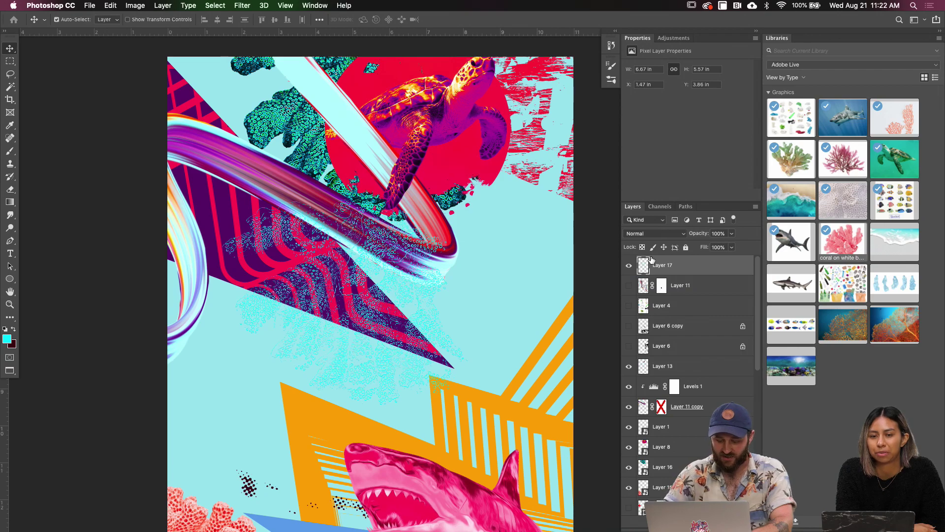
pyautogui.press('super+minus')
pyautogui.moveTo(517, 247); pyautogui.dragTo(477, 181)
pyautogui.scroll(5, 443, 184)
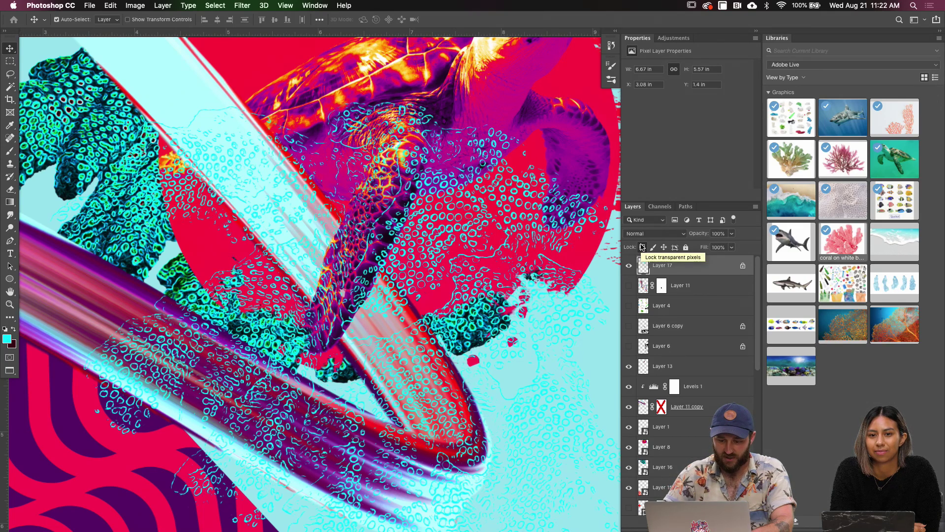
# Unlock Layer 17's transparent pixels, reposition the ring texture to X 3.74 in, Y 0.84 in, and look through its blend modes
pyautogui.click(642, 247)
pyautogui.press('super+minus')
pyautogui.press('super+minus')
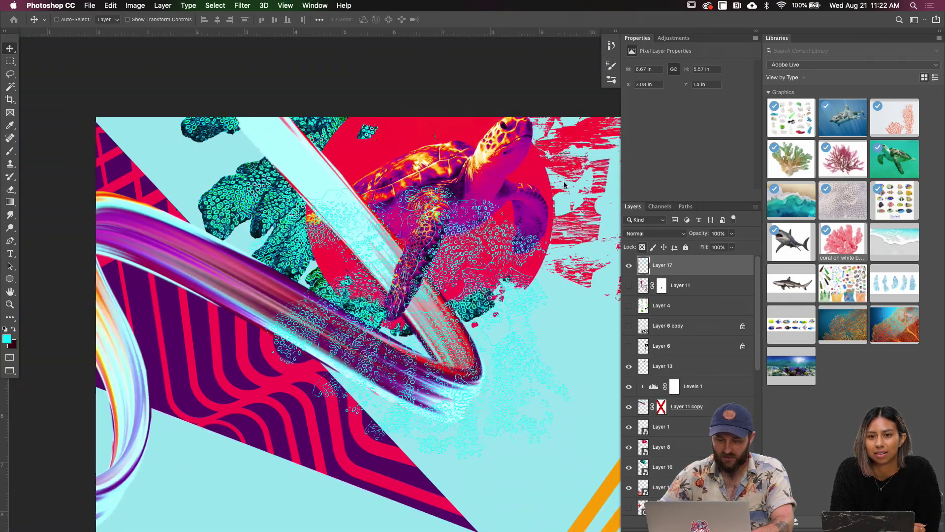
pyautogui.hscroll(3, 448, 232)
pyautogui.moveTo(448, 231); pyautogui.dragTo(503, 261)
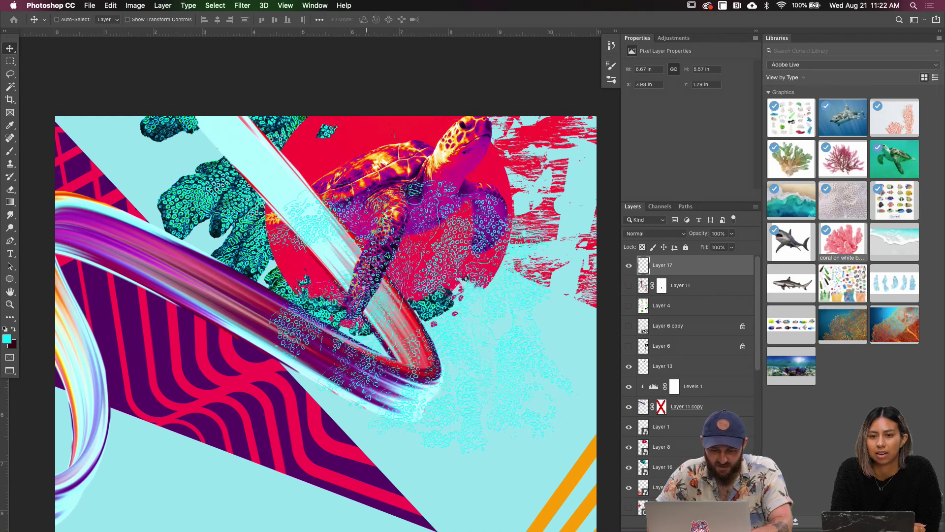
pyautogui.moveTo(401, 256); pyautogui.dragTo(389, 234)
pyautogui.scroll(-2, 389, 235)
pyautogui.hscroll(2, 389, 235)
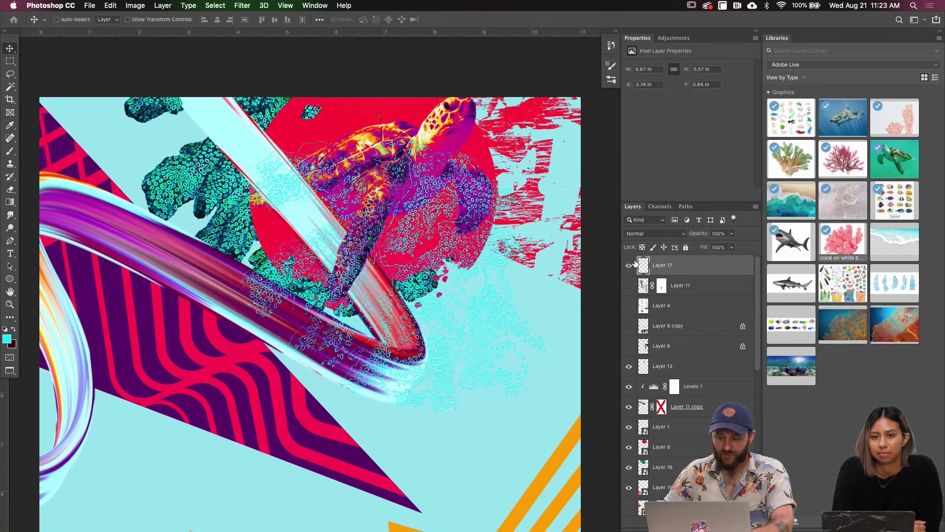
pyautogui.click(639, 233)
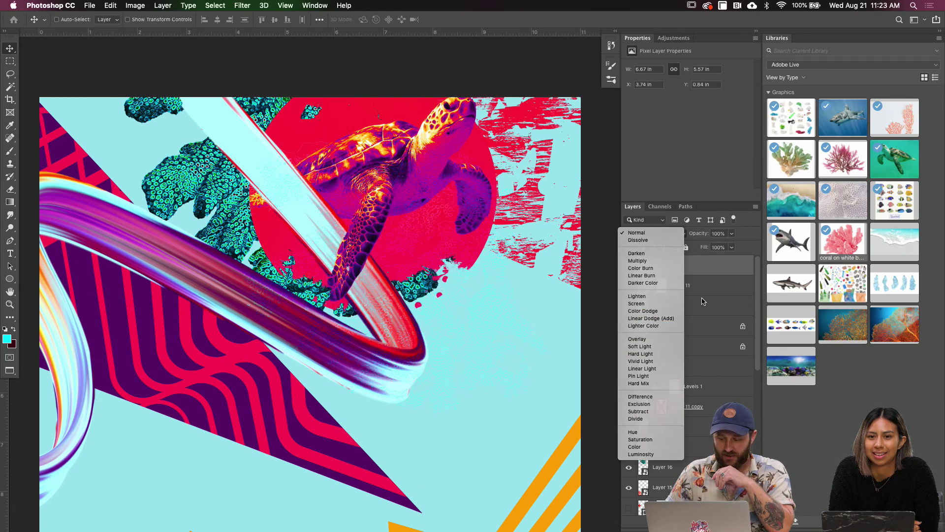
pyautogui.press('Escape')
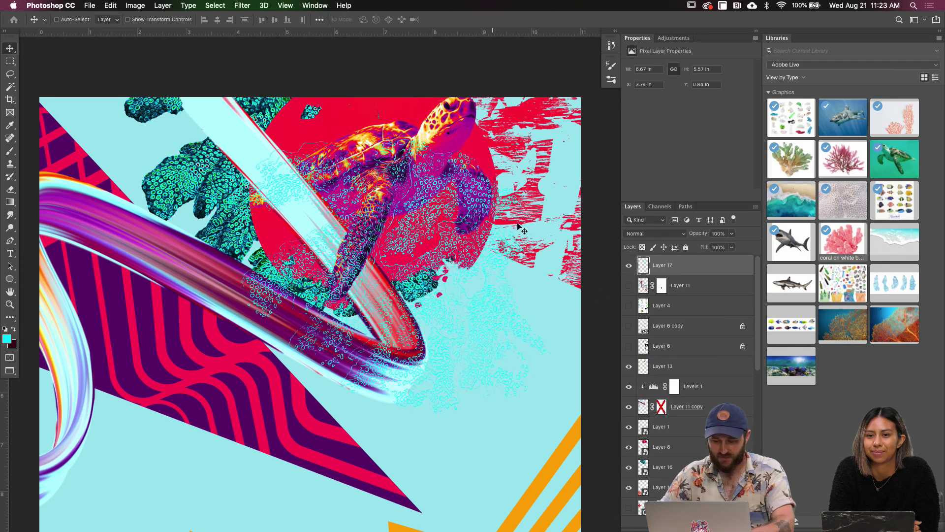
# Move the teal coral on Layer 16 to the poster's upper-left corner at X -1.31 in, Y -0.84 in and preview other blend modes
pyautogui.scroll(-3, 523, 182)
pyautogui.hscroll(4, 522, 182)
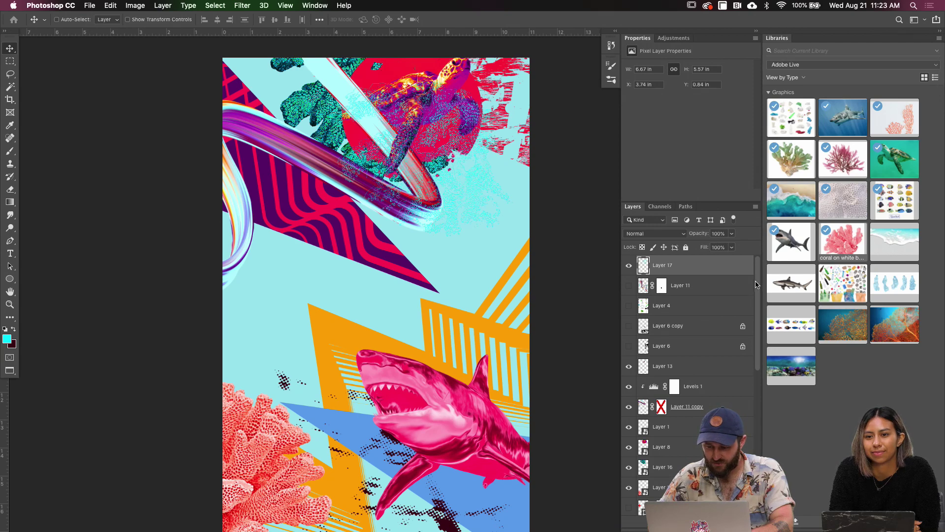
pyautogui.click(653, 464)
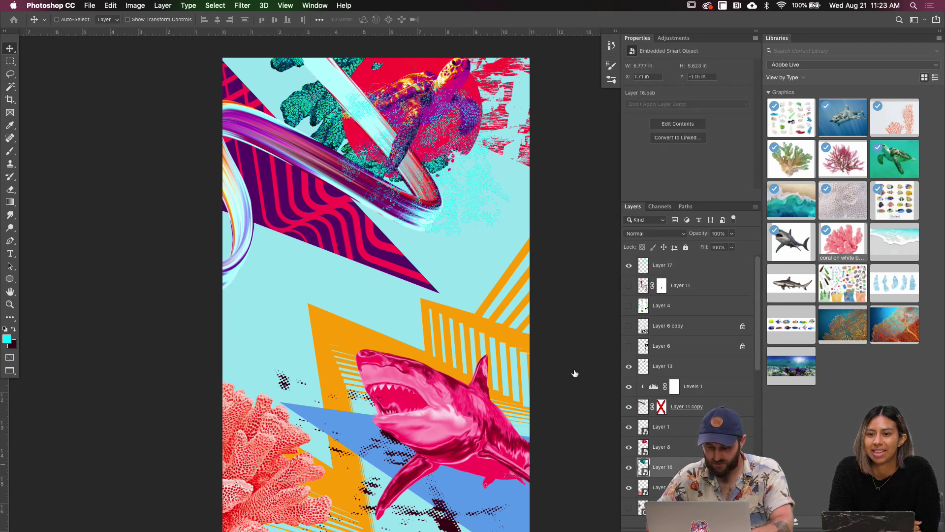
pyautogui.moveTo(423, 199); pyautogui.dragTo(338, 212)
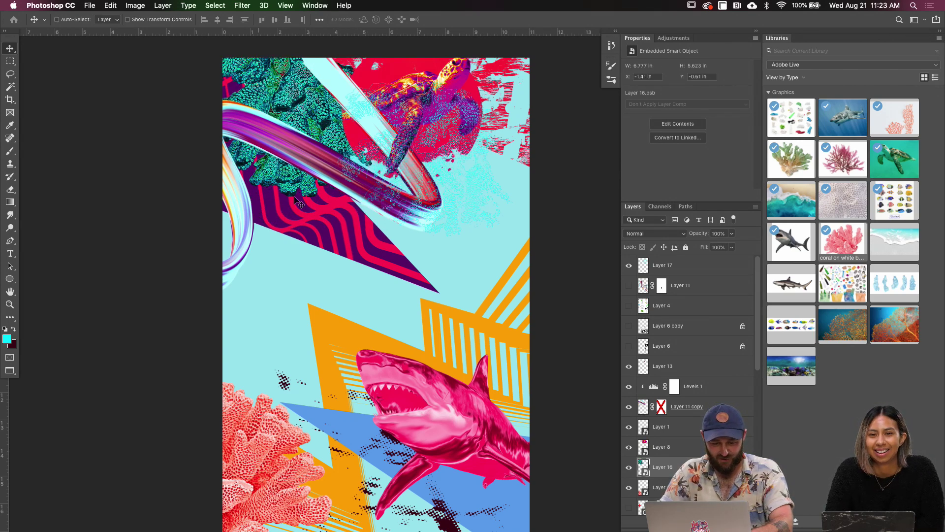
pyautogui.hscroll(3, 339, 196)
pyautogui.moveTo(376, 175); pyautogui.dragTo(379, 169)
pyautogui.click(654, 234)
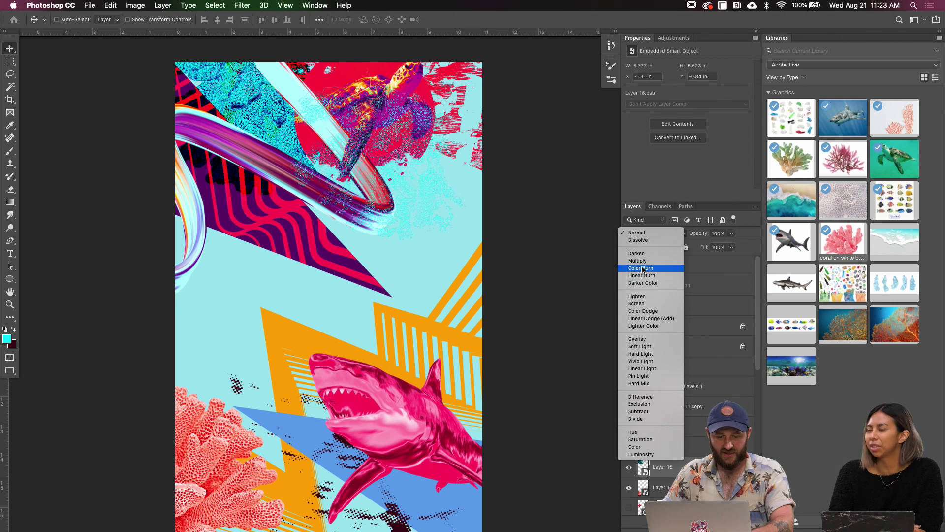
pyautogui.press('Escape')
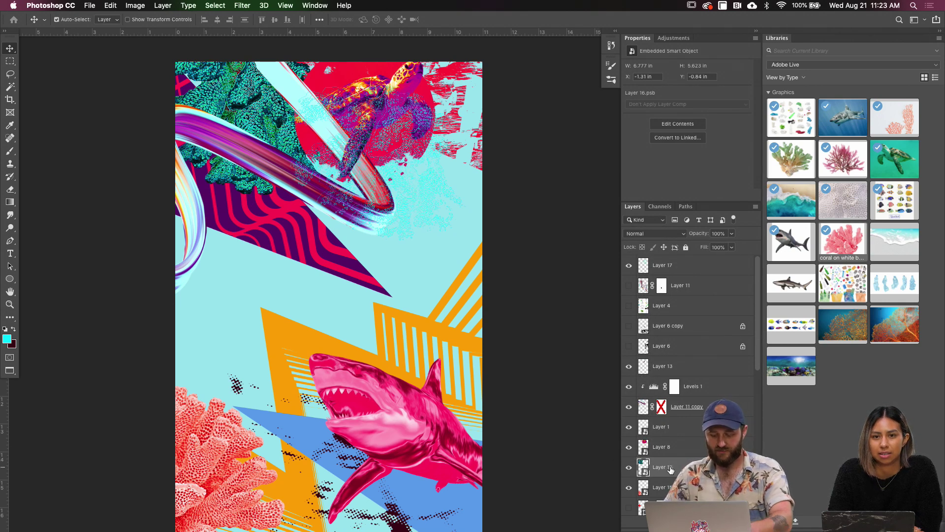
# Duplicate the teal coral below the original and place the copy at X -1.06 in, Y 4.94 in
pyautogui.keyDown('alt'); pyautogui.moveTo(319, 184); pyautogui.dragTo(317, 333); pyautogui.keyUp('alt')
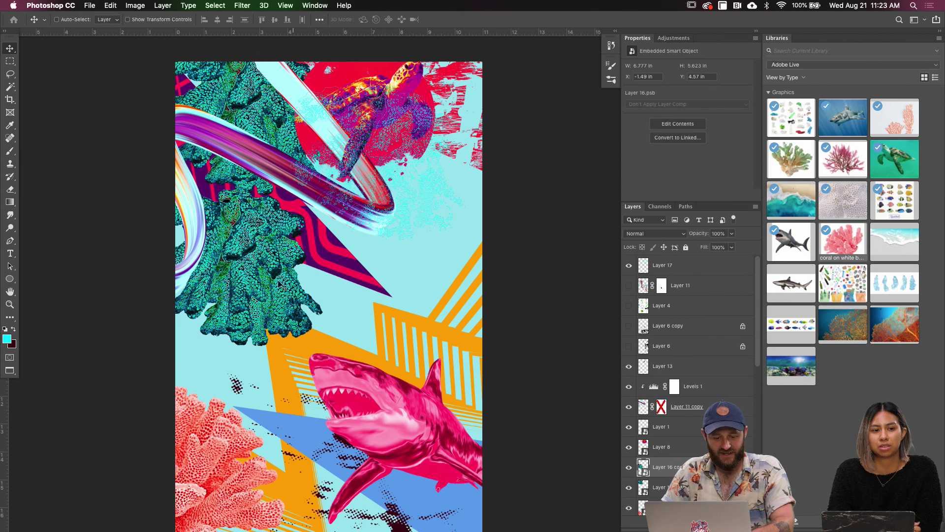
pyautogui.moveTo(313, 272); pyautogui.dragTo(318, 278)
pyautogui.press('super+t')
pyautogui.press('Escape')
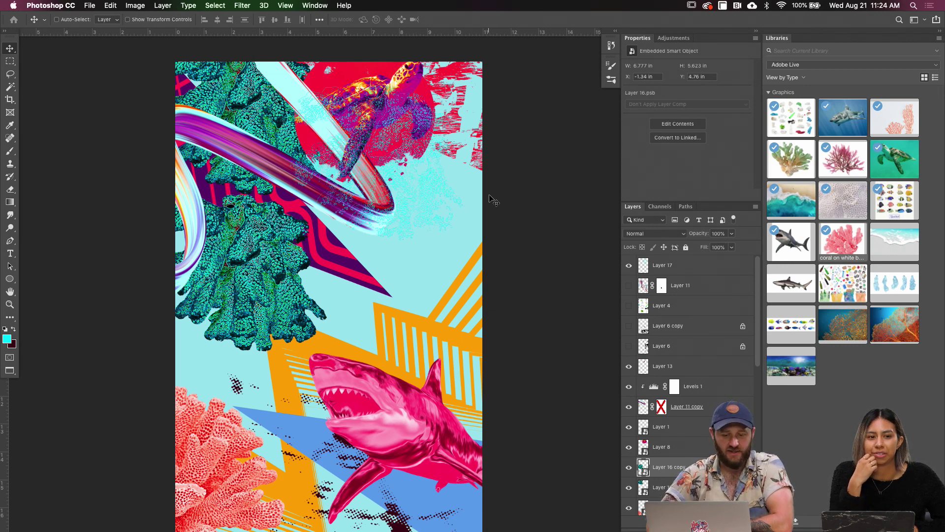
pyautogui.moveTo(376, 279); pyautogui.dragTo(384, 285)
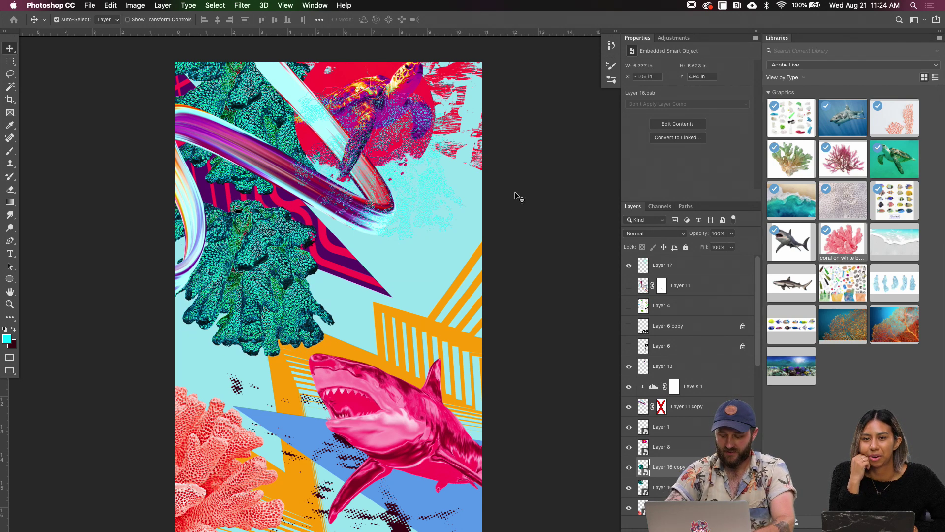
# Send the teal coral copy down the stack to just above the background and move it behind the shark to X 0.47 in, Y 8.2 in
pyautogui.hotkey('ctrl', '[')
pyautogui.hotkey('ctrl', '[')
pyautogui.hotkey('ctrl', '[')
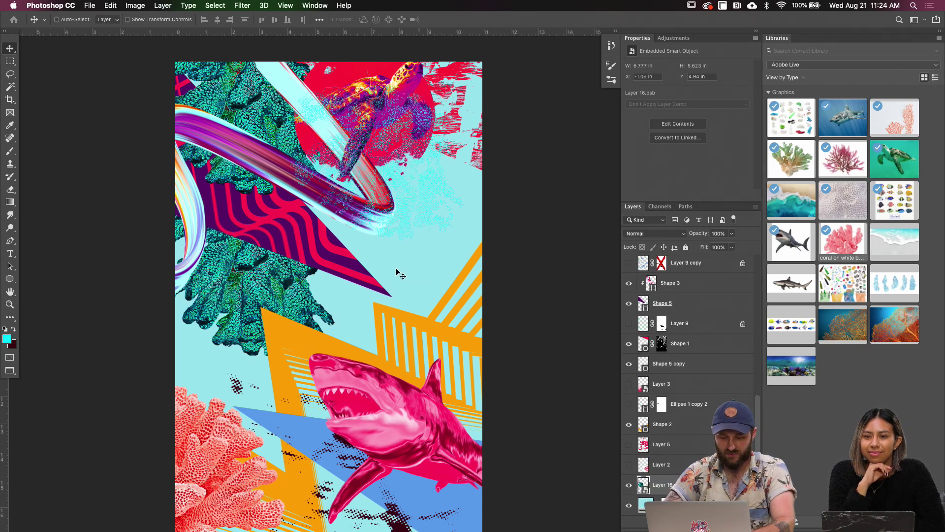
pyautogui.moveTo(304, 248); pyautogui.dragTo(347, 341)
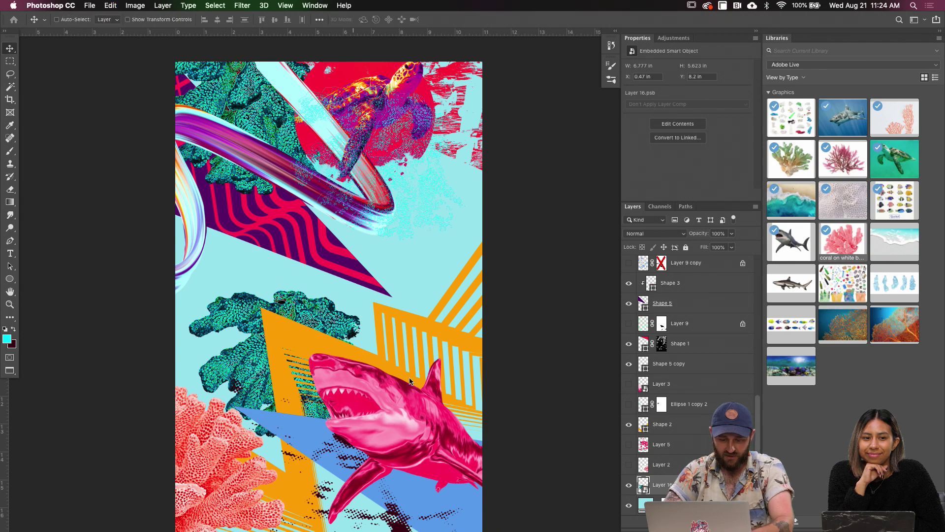
# Rotate the teal coral copy so its branches point upward and move it behind the red coral to X -1.59 in, Y 10.34 in
pyautogui.hotkey('ctrl', 't')
pyautogui.moveTo(383, 288); pyautogui.dragTo(276, 427)
pyautogui.press('Return')
pyautogui.moveTo(223, 358); pyautogui.dragTo(271, 410)
pyautogui.scroll(-2, 352, 395)
pyautogui.hscroll(1, 351, 395)
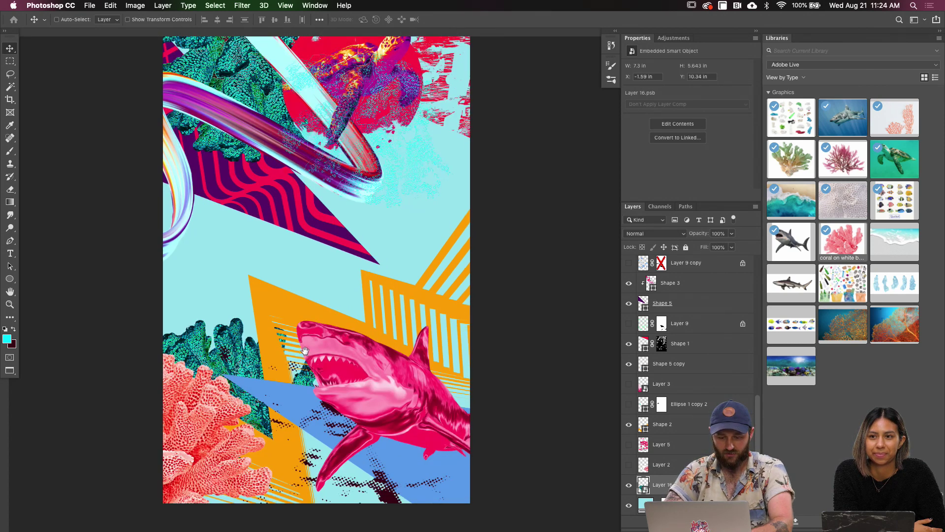
# Add a cyan-to-dark Gradient Map clipped to the teal coral copy and toggle layer visibility to compare the effect
pyautogui.click(709, 525)
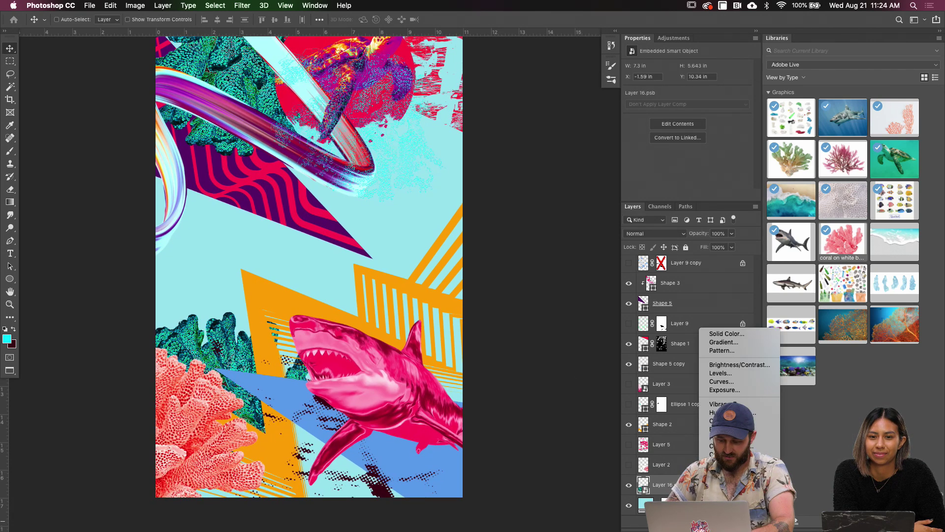
pyautogui.click(723, 493)
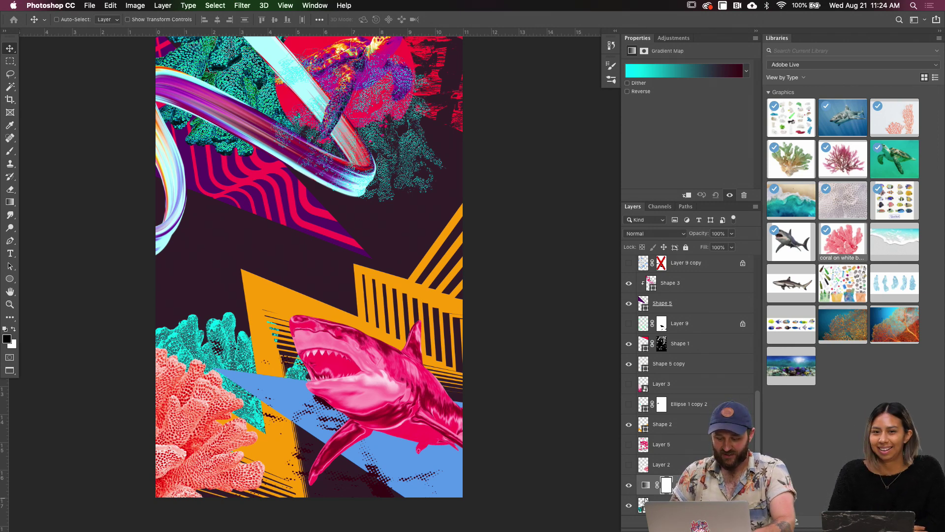
pyautogui.keyDown('alt'); pyautogui.click(659, 494); pyautogui.keyUp('alt')
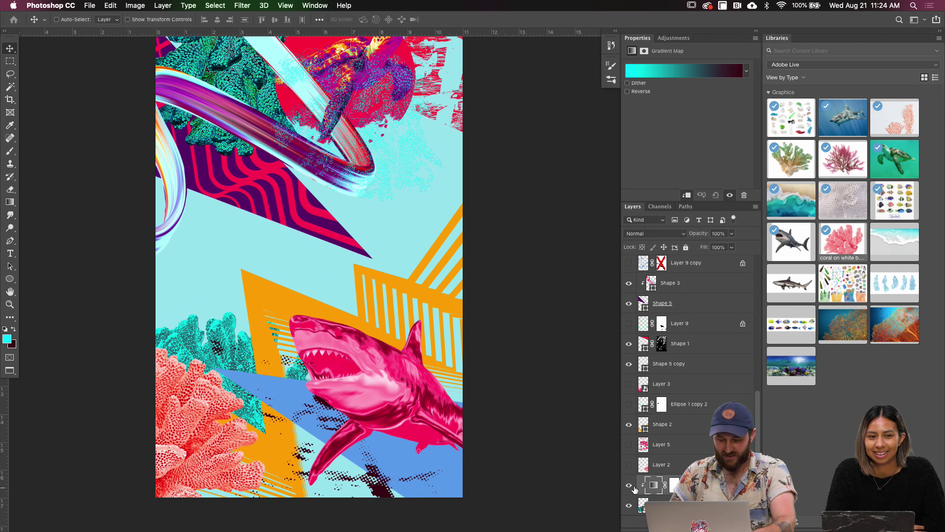
pyautogui.click(629, 507)
pyautogui.click(629, 507)
pyautogui.click(634, 485)
pyautogui.click(633, 485)
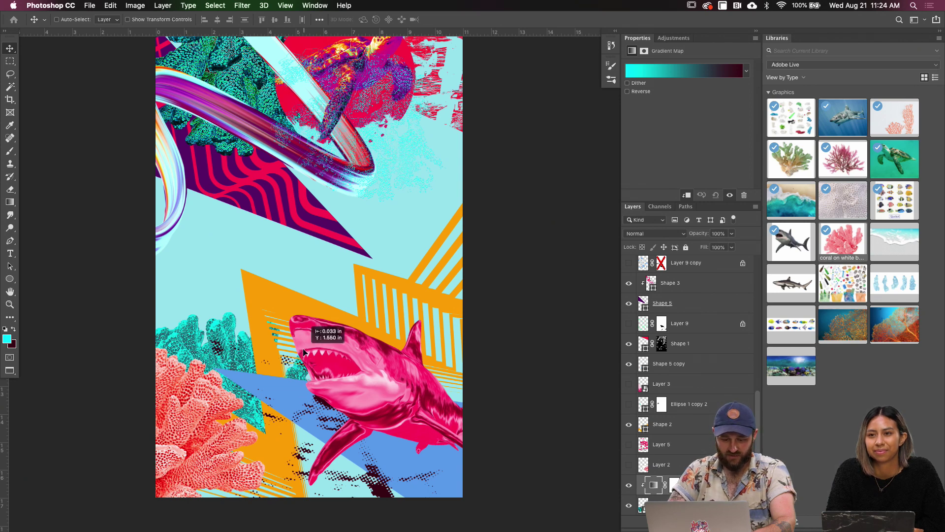
# Select the teal coral copy again, rotate it further and reposition it behind the red coral
pyautogui.click(655, 505)
pyautogui.moveTo(318, 375)
pyautogui.mouseDown()
pyautogui.moveTo(318, 359)
pyautogui.moveTo(340, 369)
pyautogui.moveTo(325, 360)
pyautogui.mouseUp()
pyautogui.moveTo(298, 256); pyautogui.dragTo(326, 389)
pyautogui.press('Return')
pyautogui.moveTo(234, 349); pyautogui.dragTo(220, 362)
pyautogui.moveTo(219, 361); pyautogui.dragTo(212, 363)
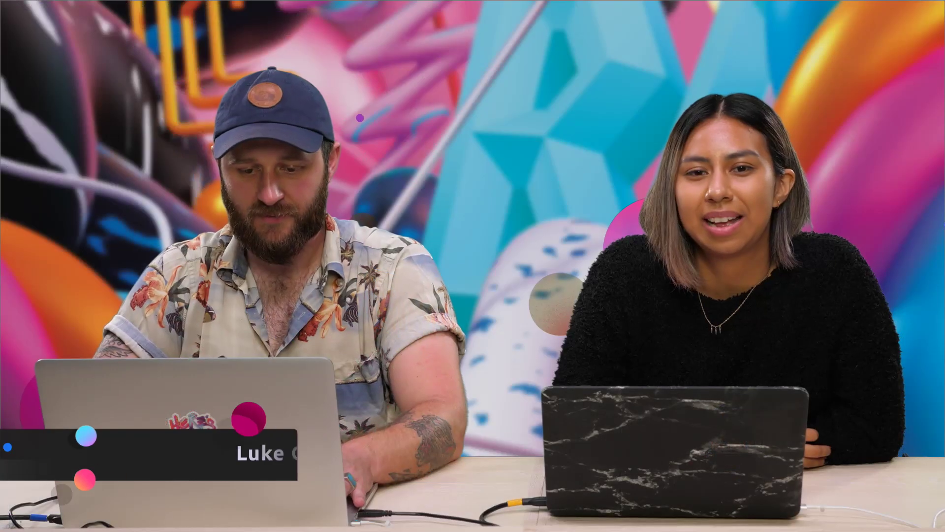